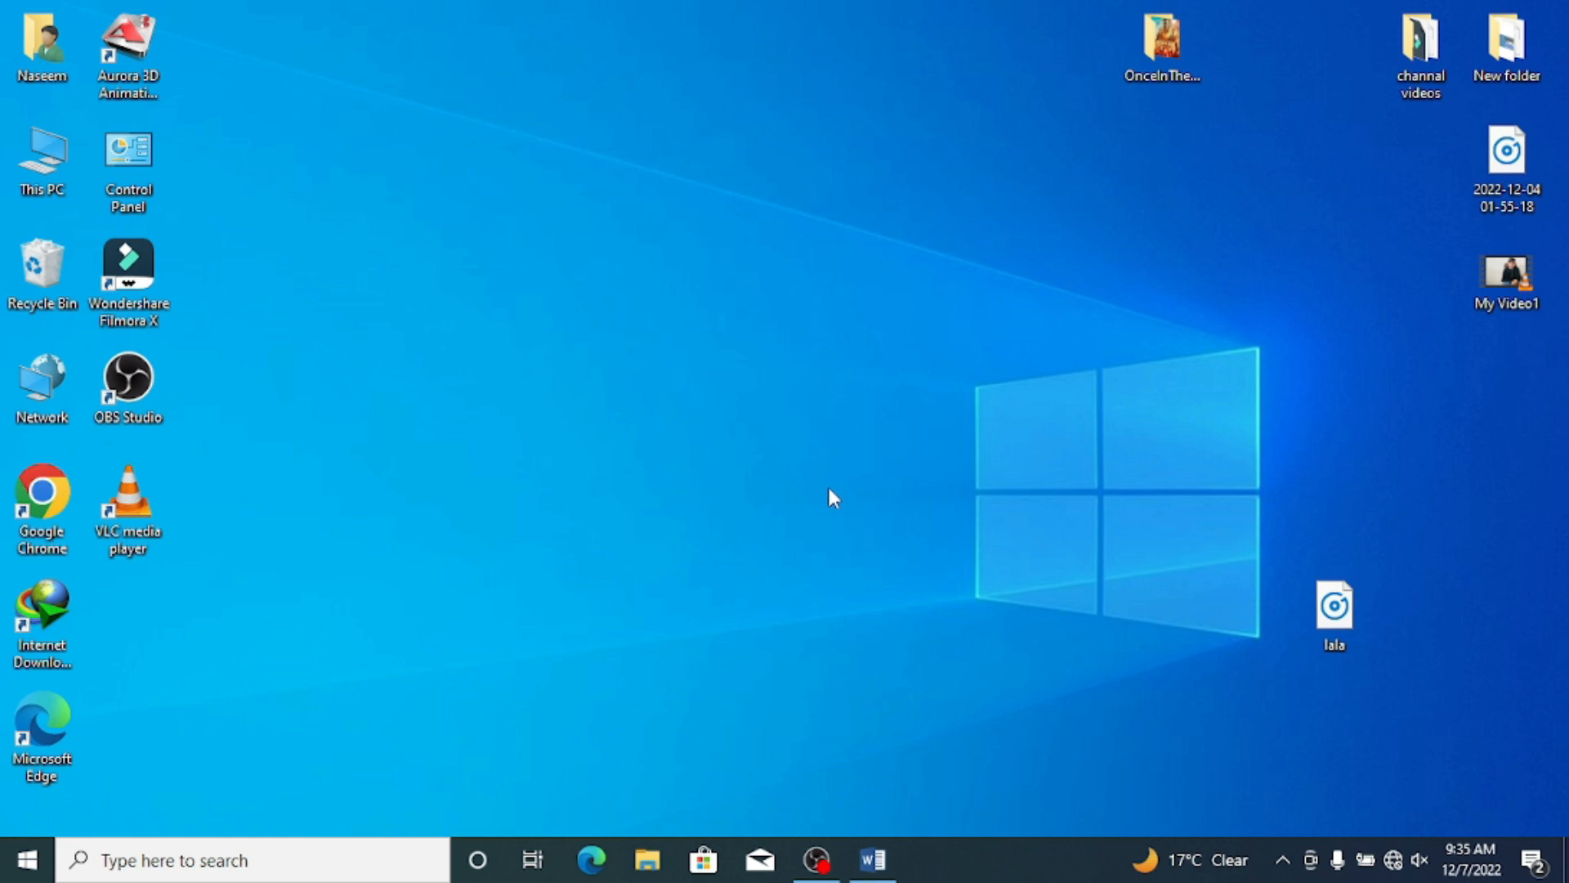
Switch to the blank Word document and write the sentence "This is the best boy.".
left_click(872, 859)
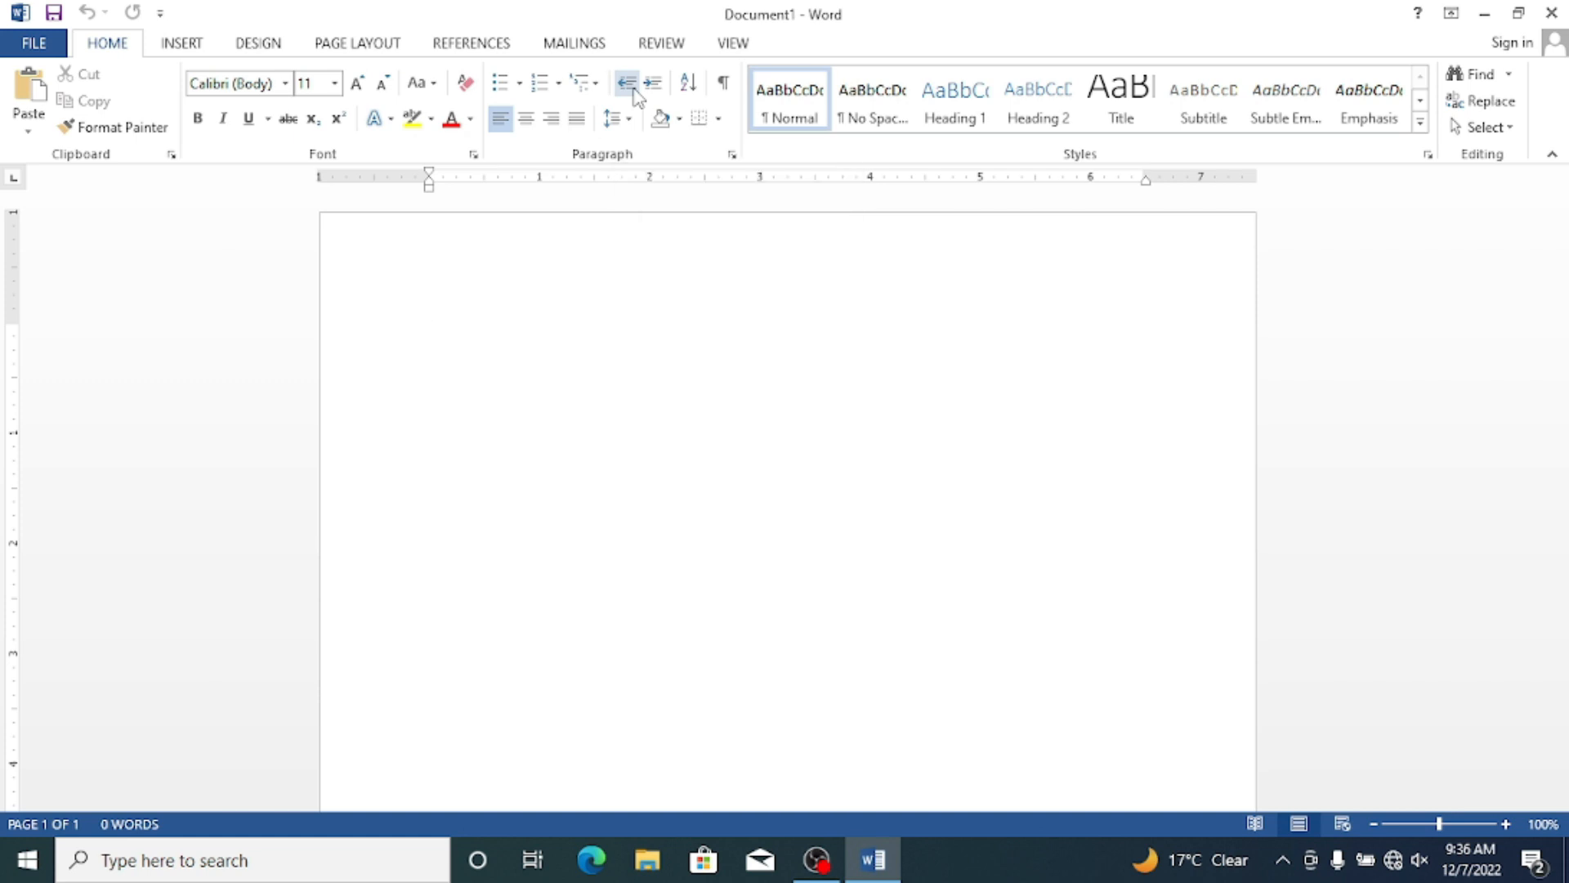
type("Thi")
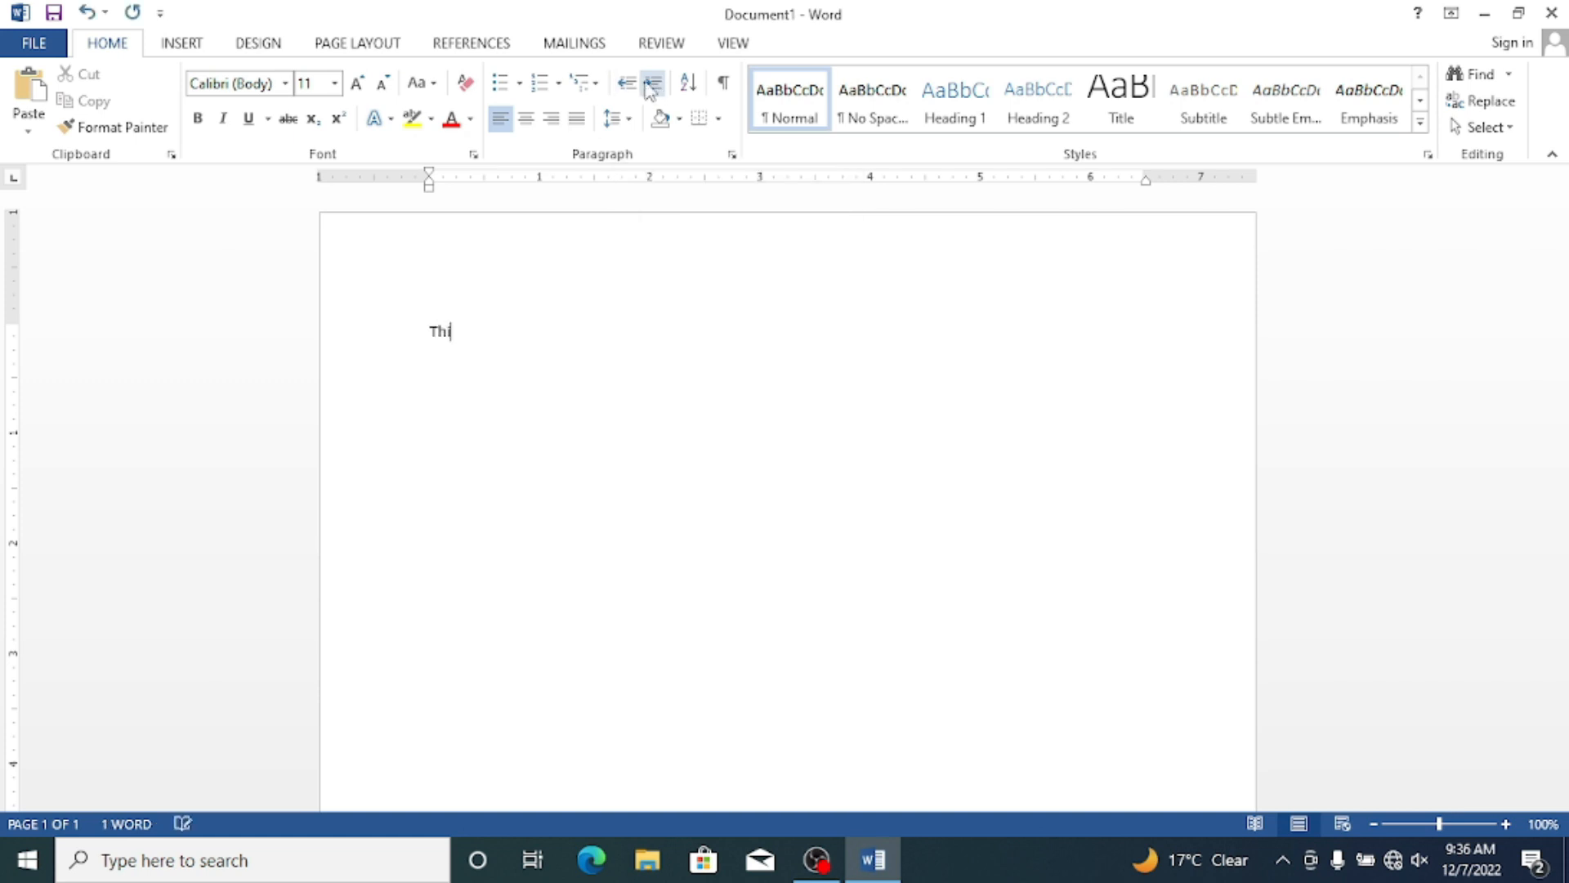
type("s is the")
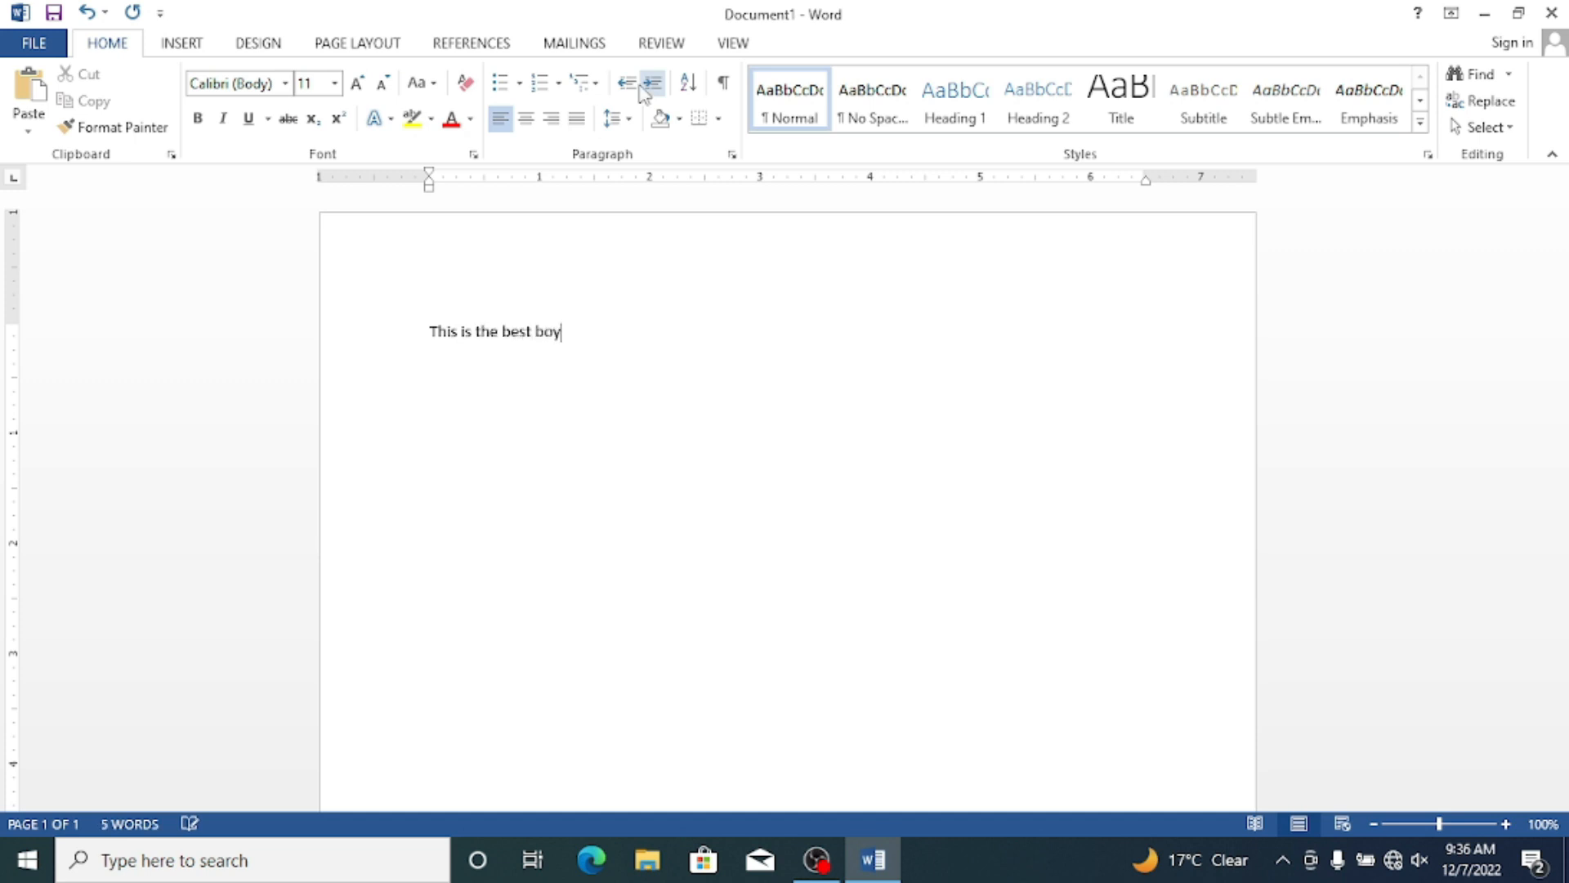
type("best boy,")
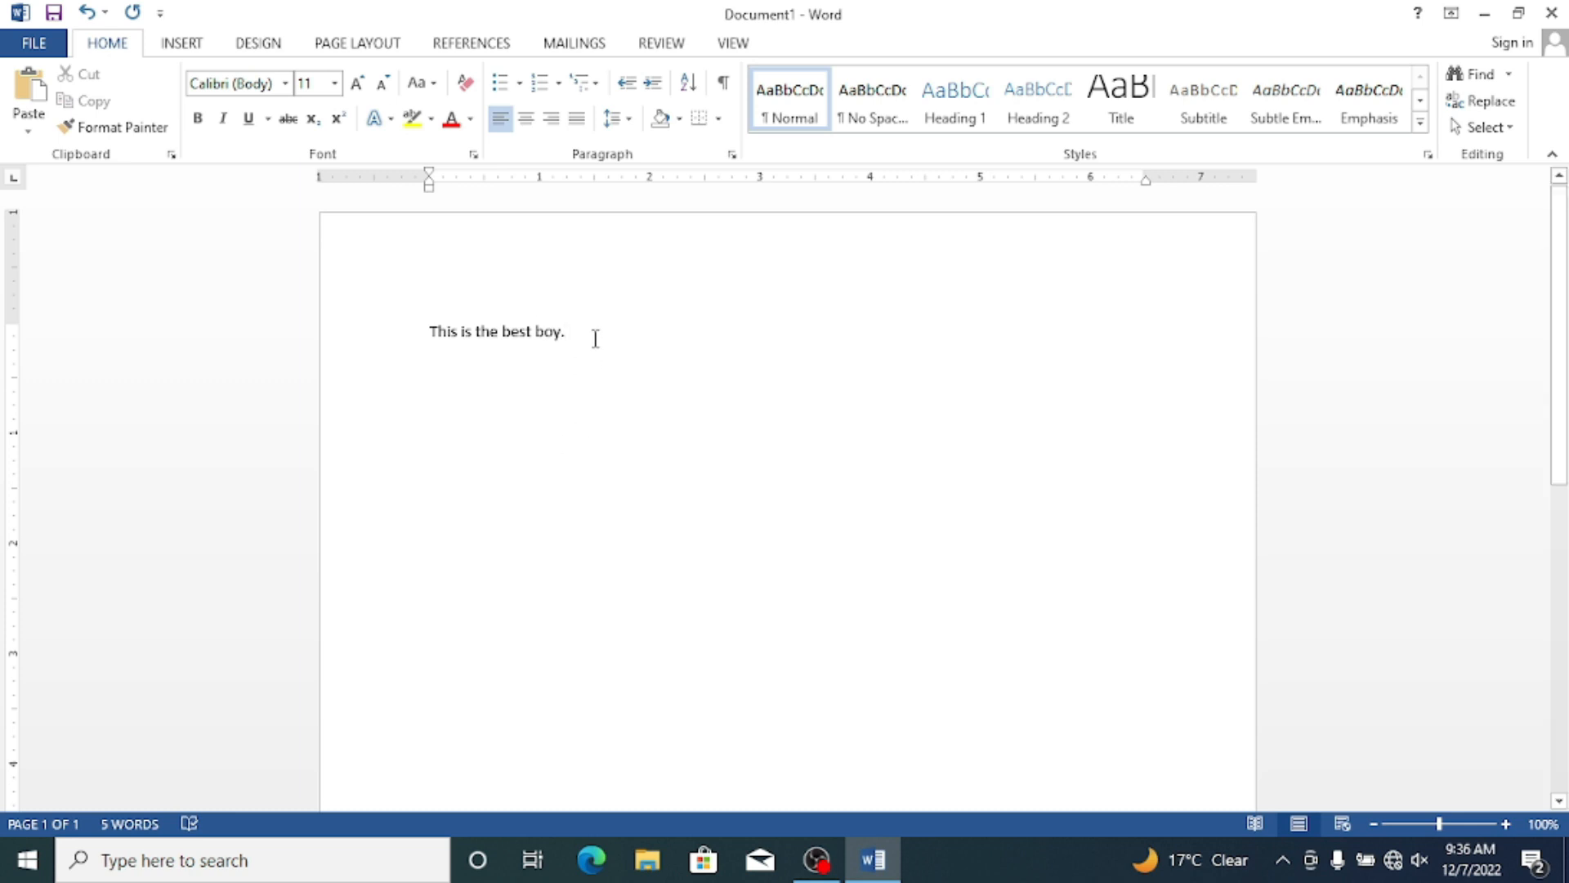
Enlarge the sentence "This is the best boy." to font size 20 and colour it red.
triple_click(456, 329)
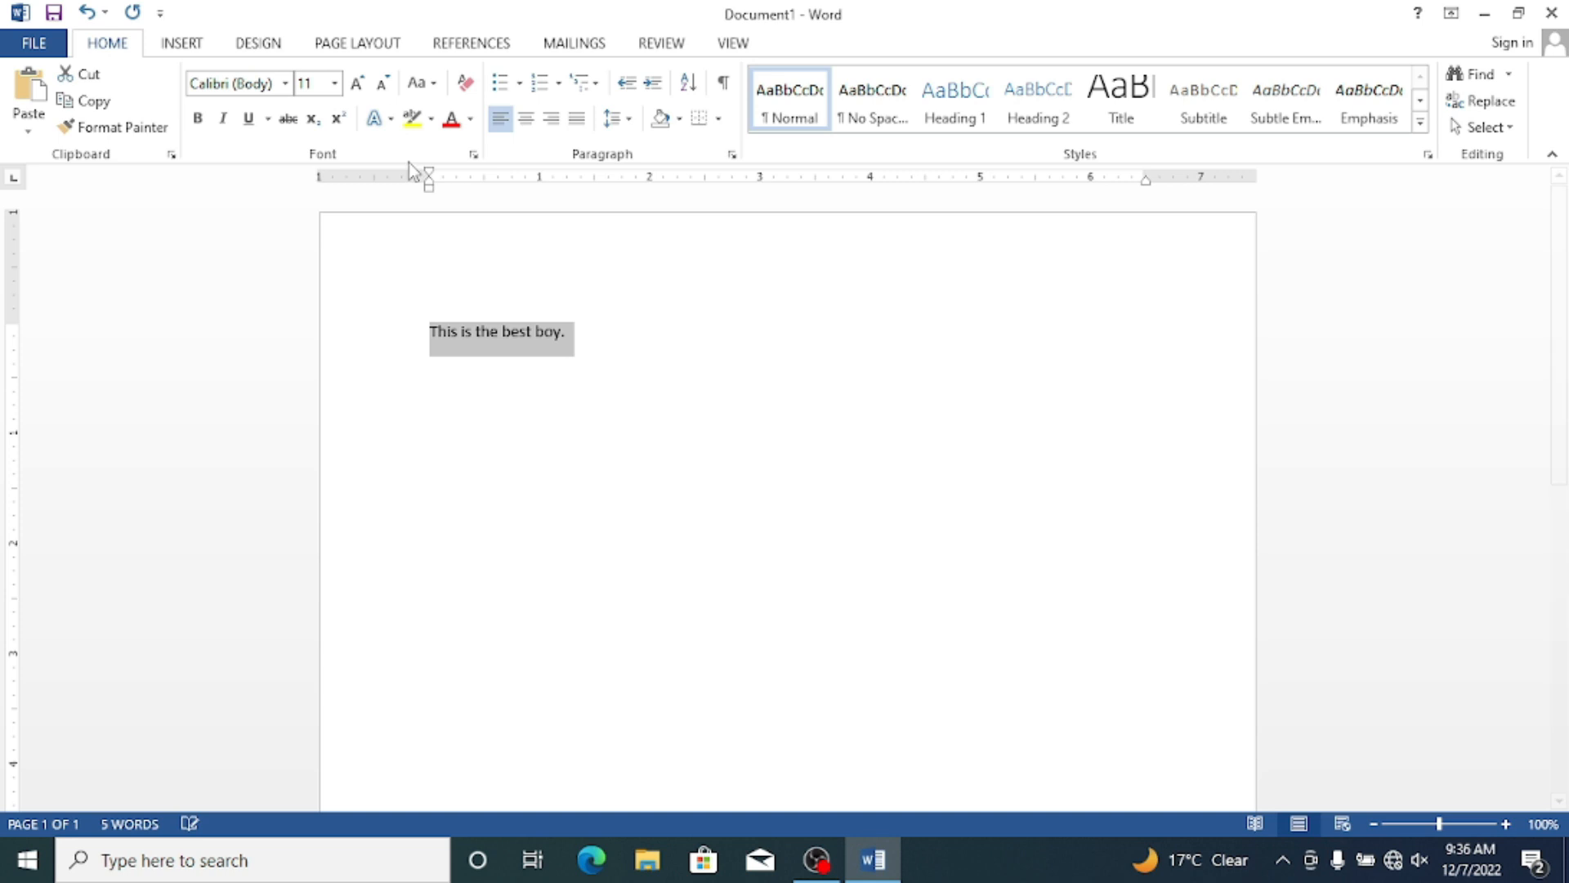
left_click(357, 83)
left_click(357, 83)
left_click(357, 84)
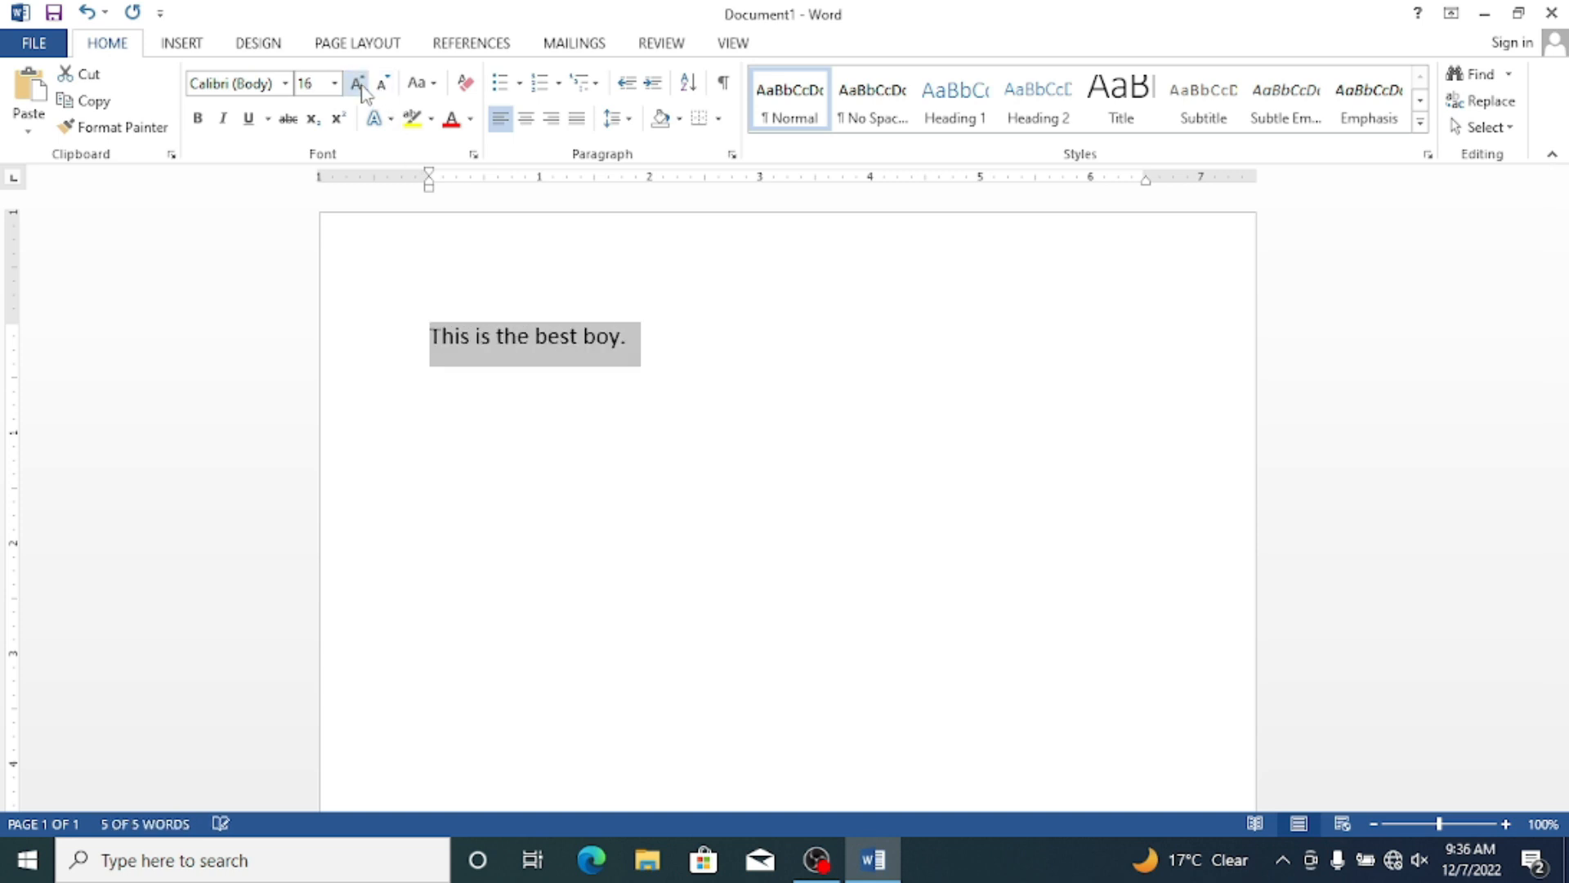
left_click(357, 83)
left_click(358, 83)
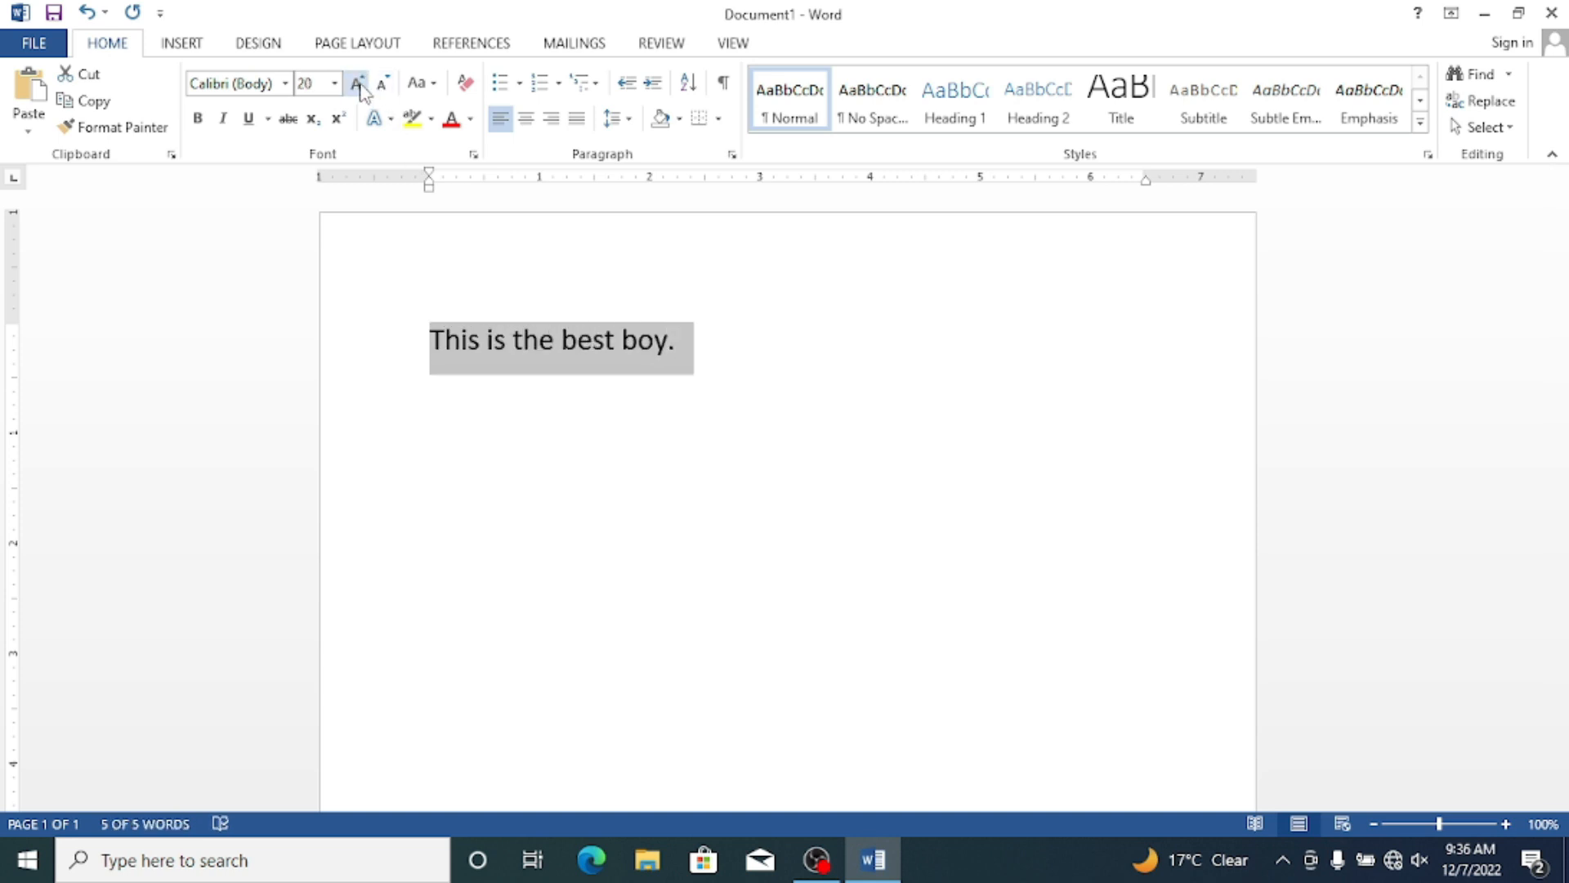
left_click(456, 120)
left_click(676, 339)
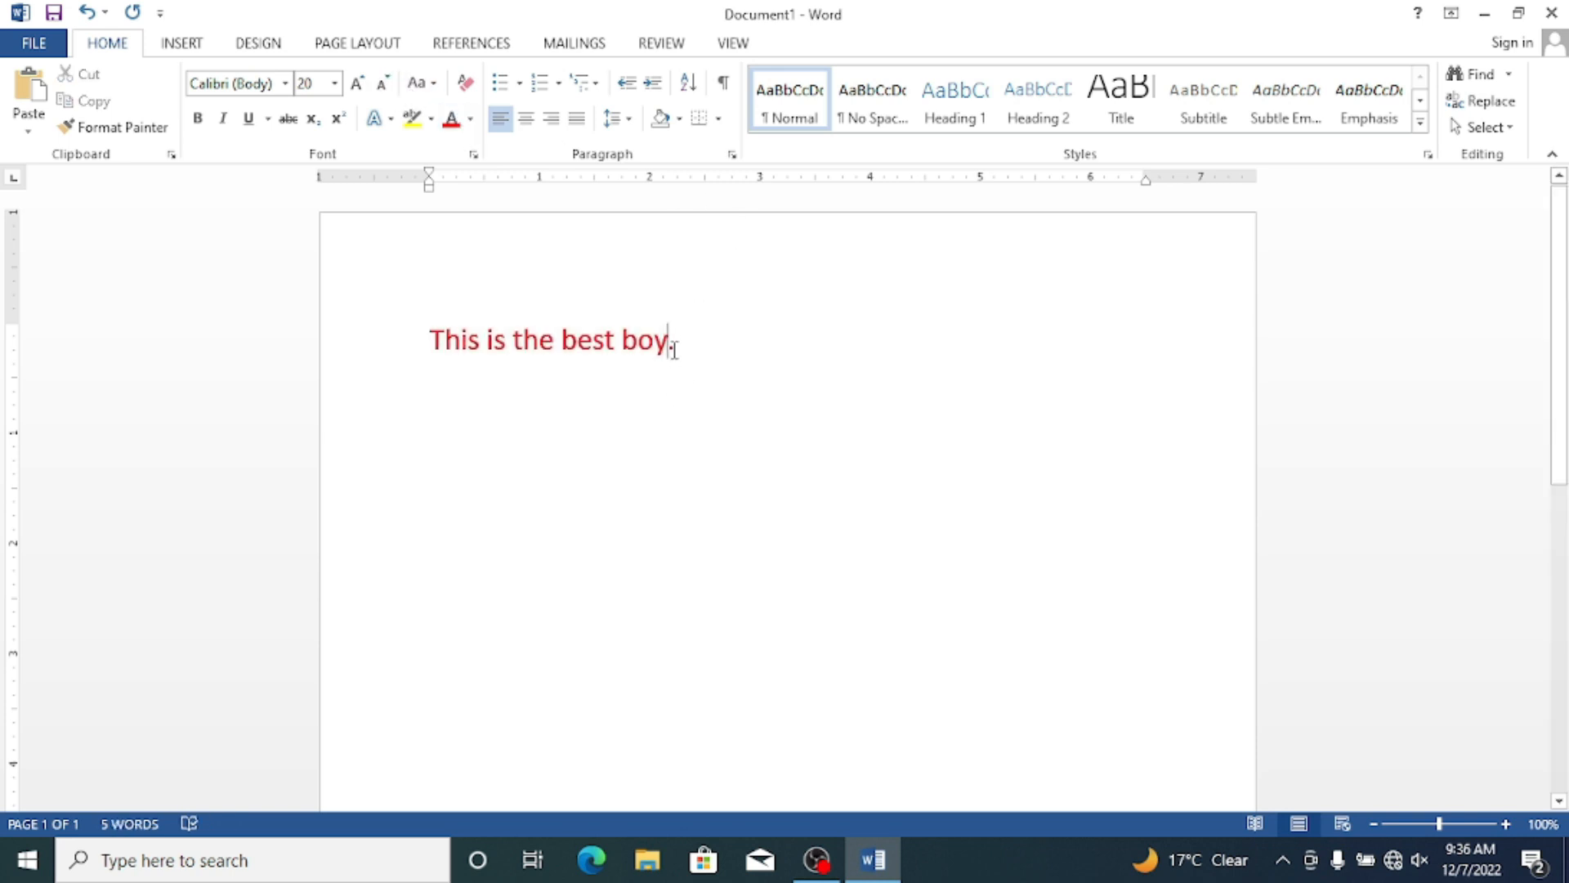
Try centre and right alignment on the red sentence, finishing with it aligned left.
left_click_drag(679, 335, 433, 296)
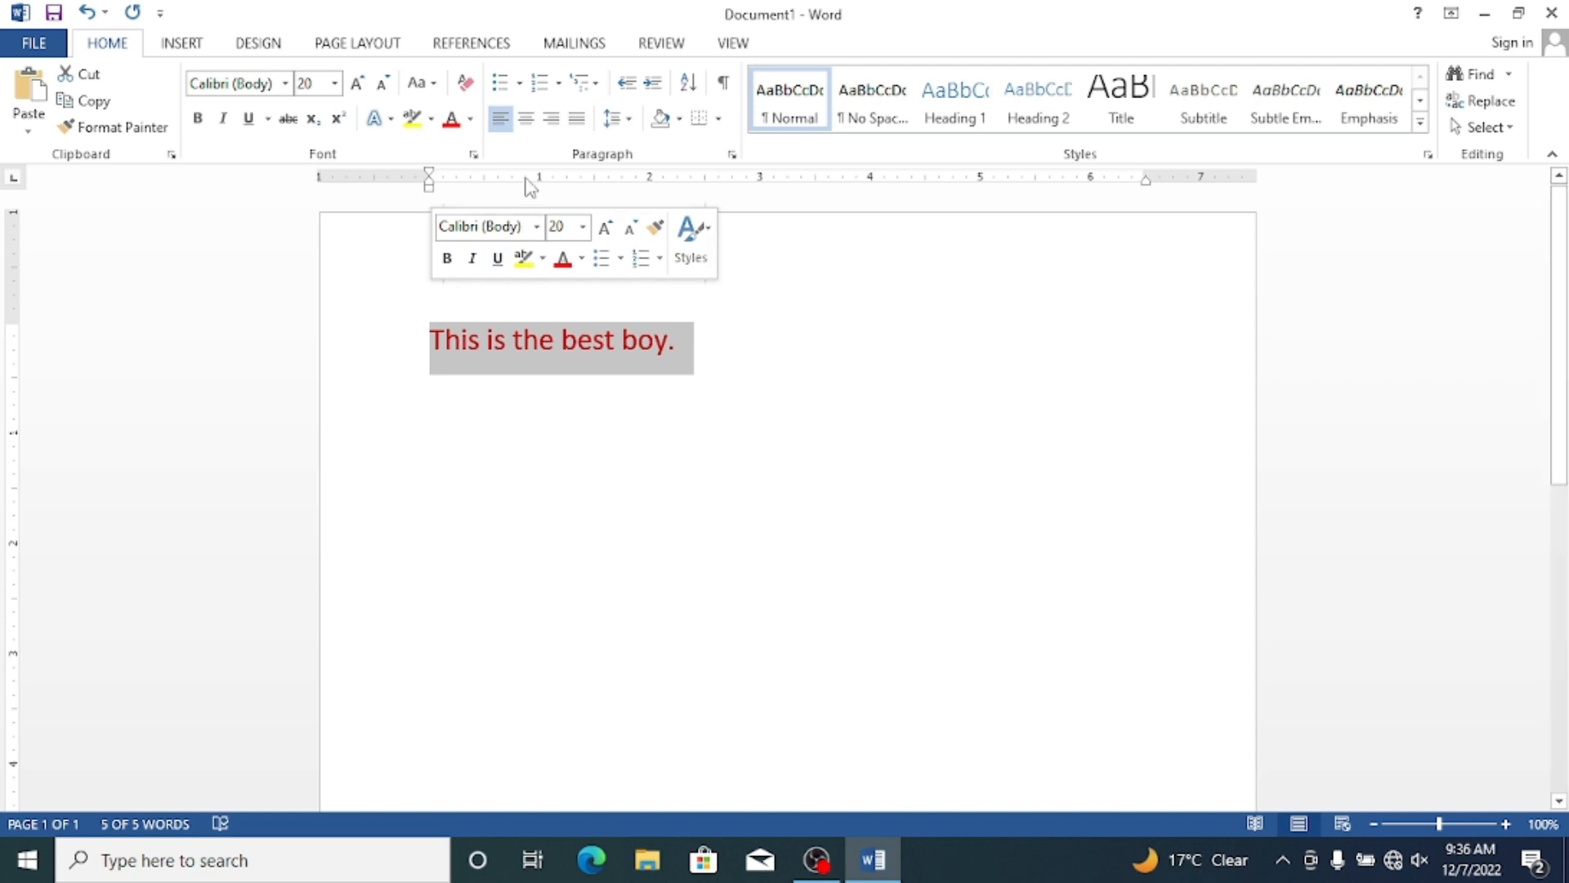
left_click(527, 121)
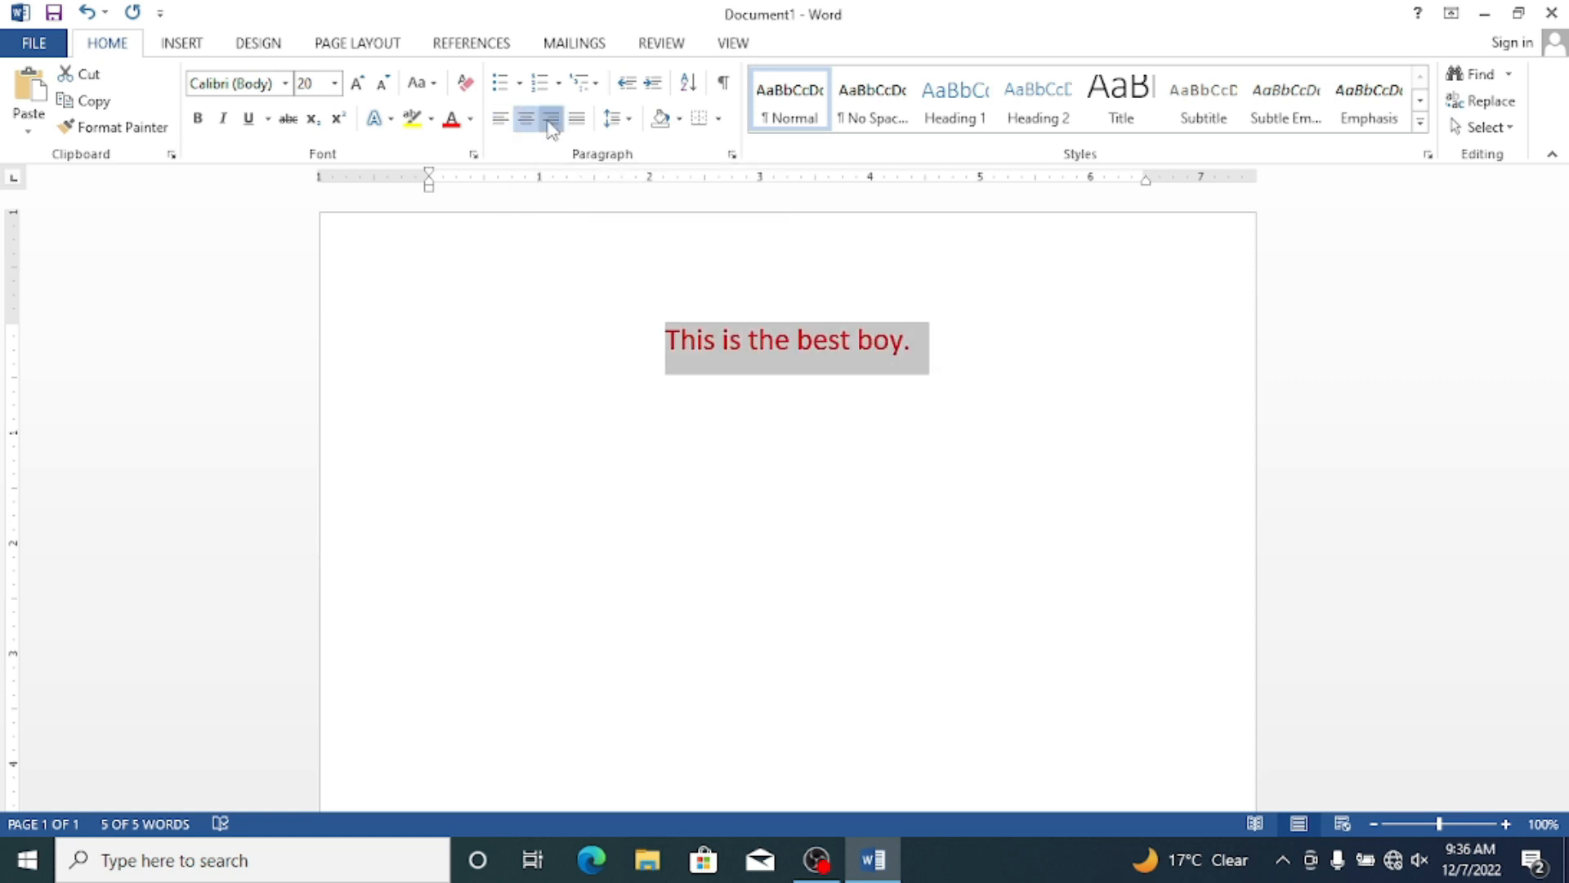
left_click(553, 122)
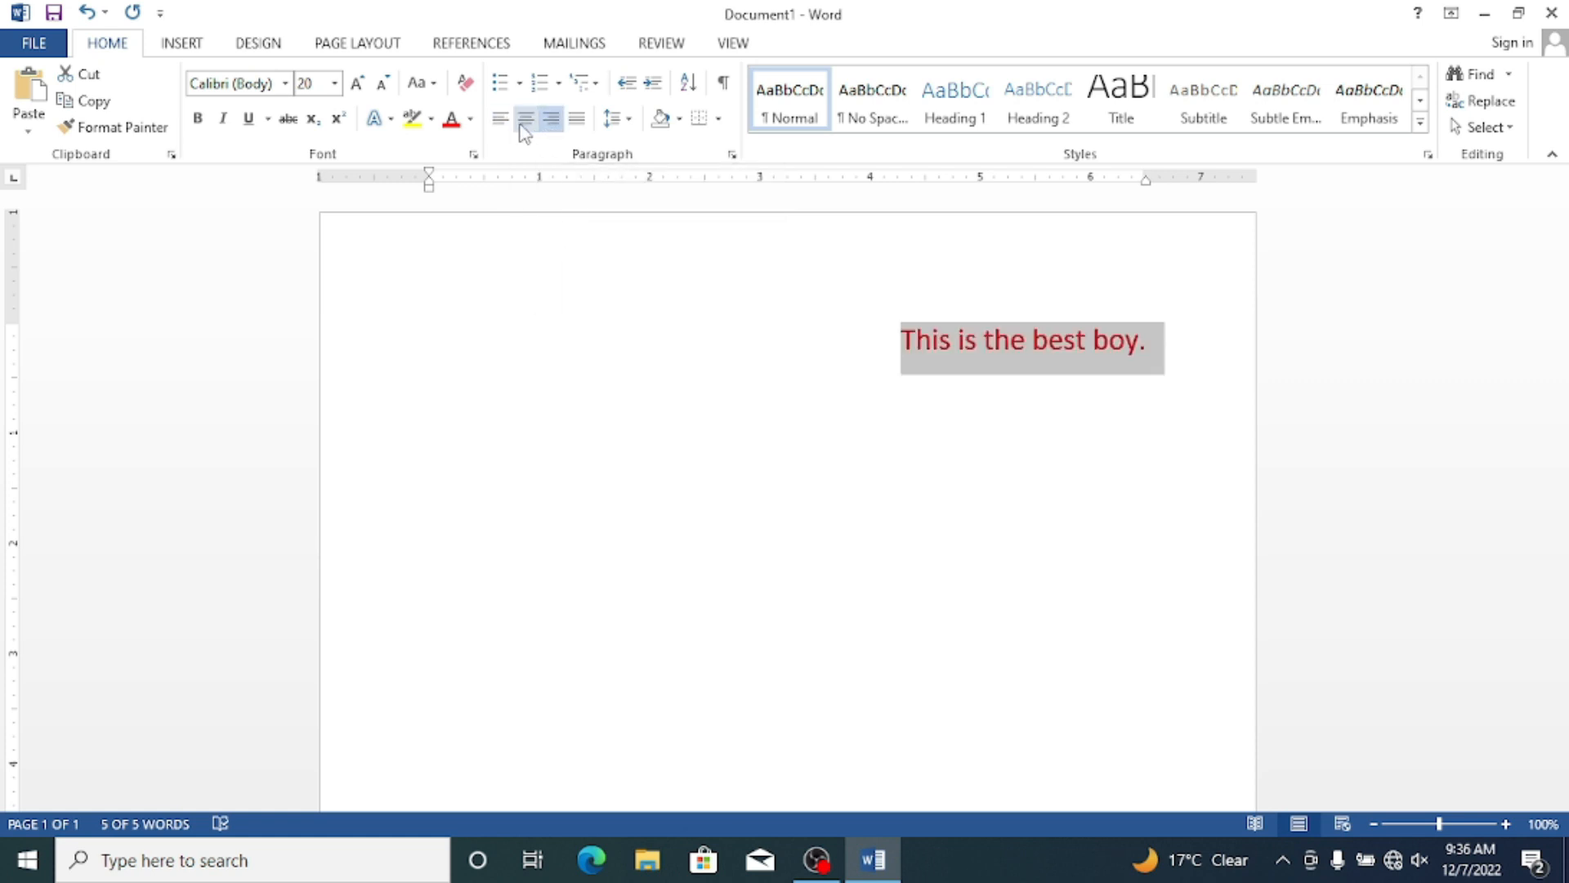
double_click(558, 116)
left_click(510, 125)
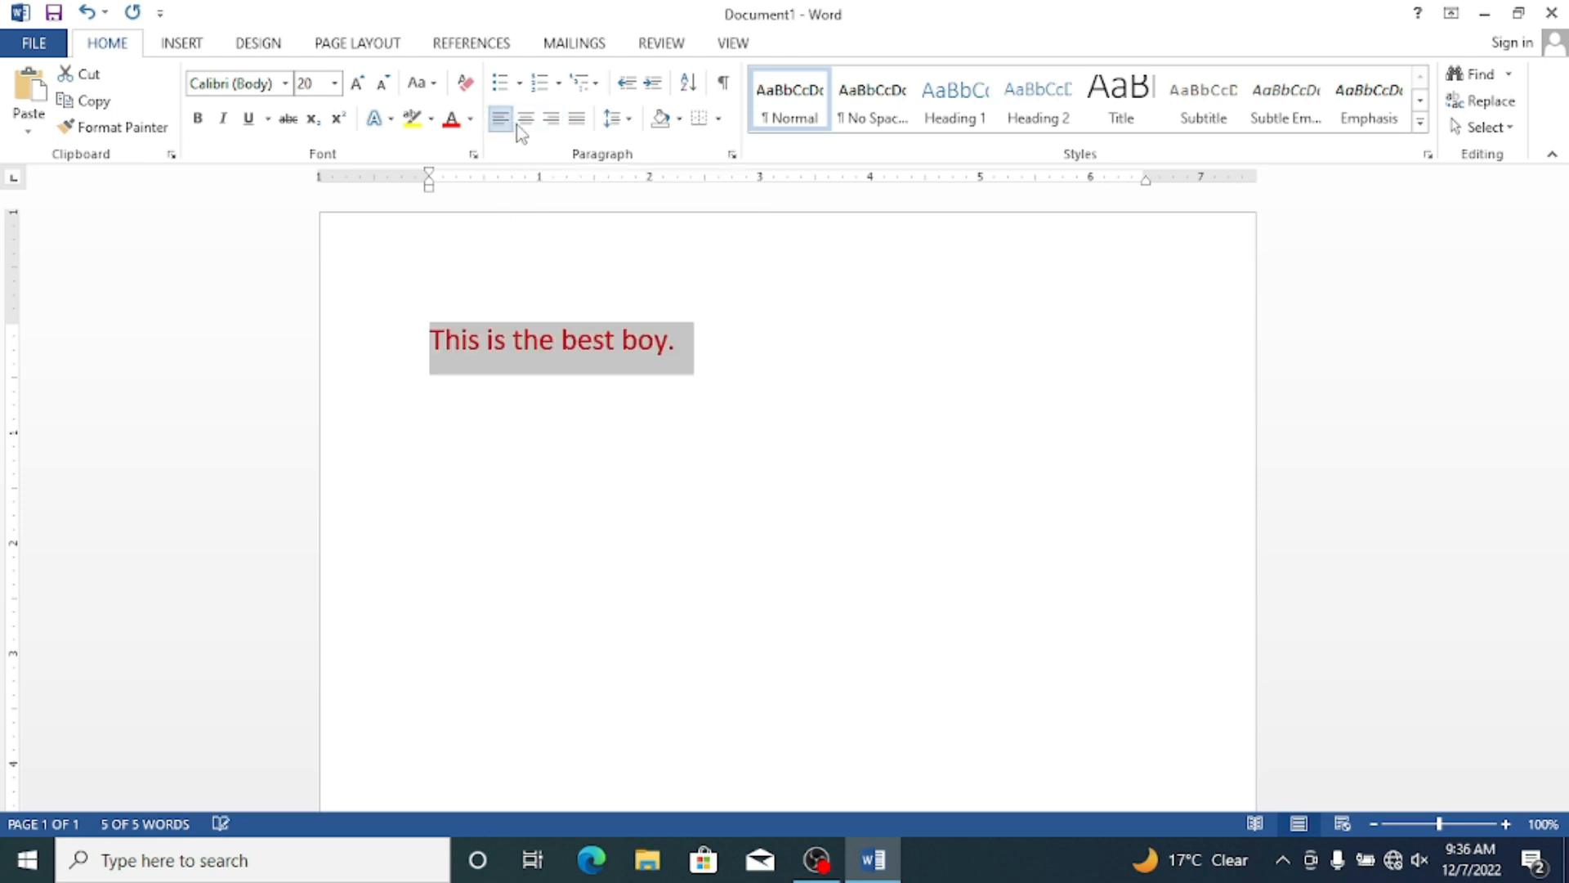
left_click(526, 119)
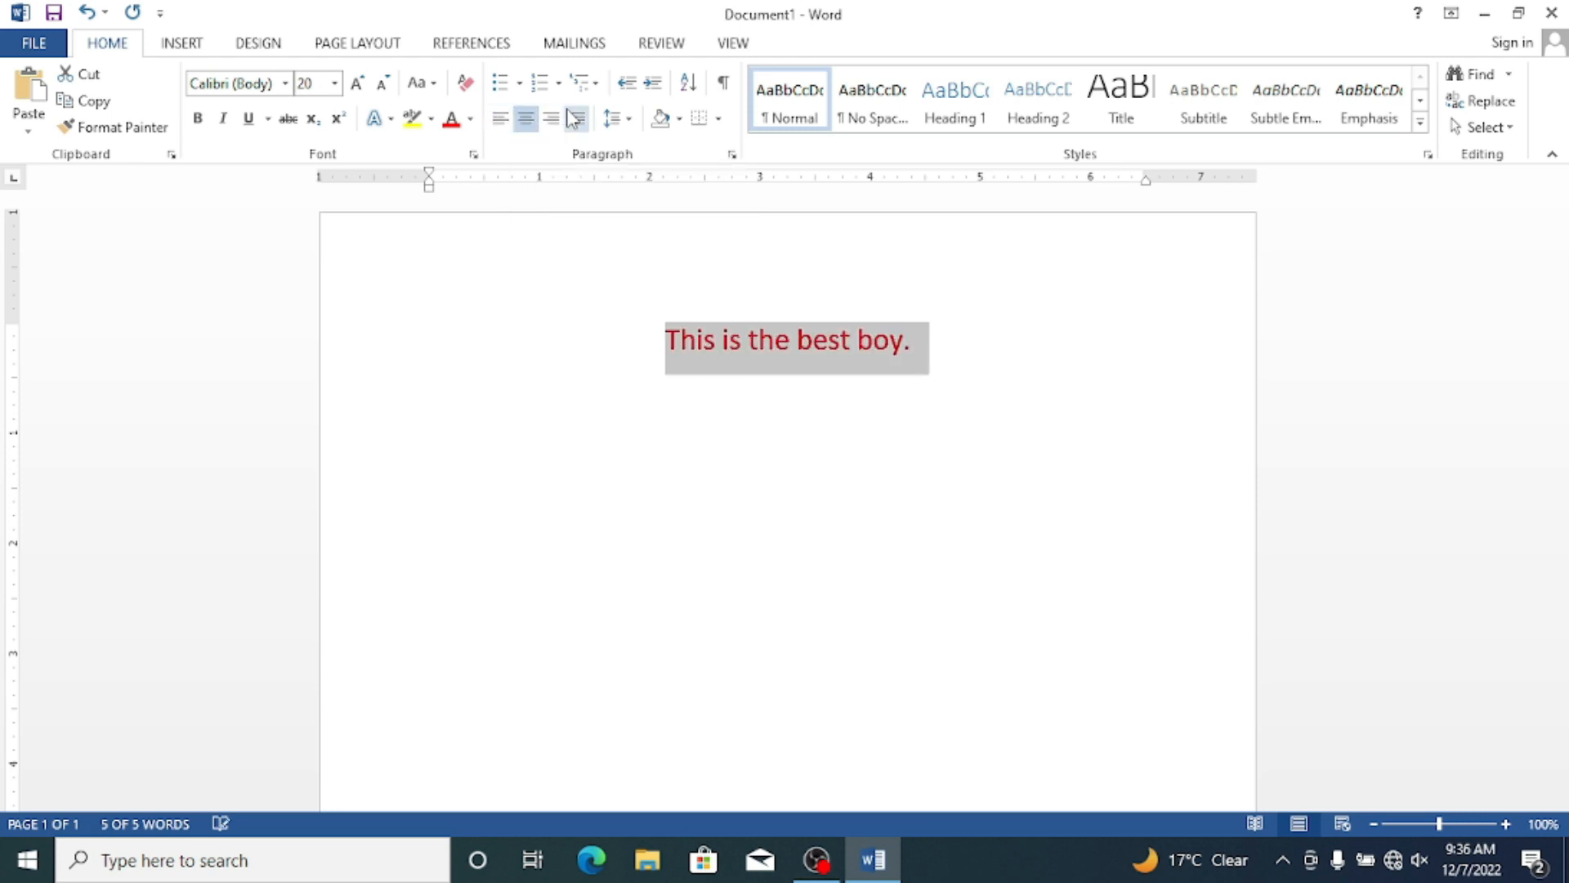
left_click(501, 119)
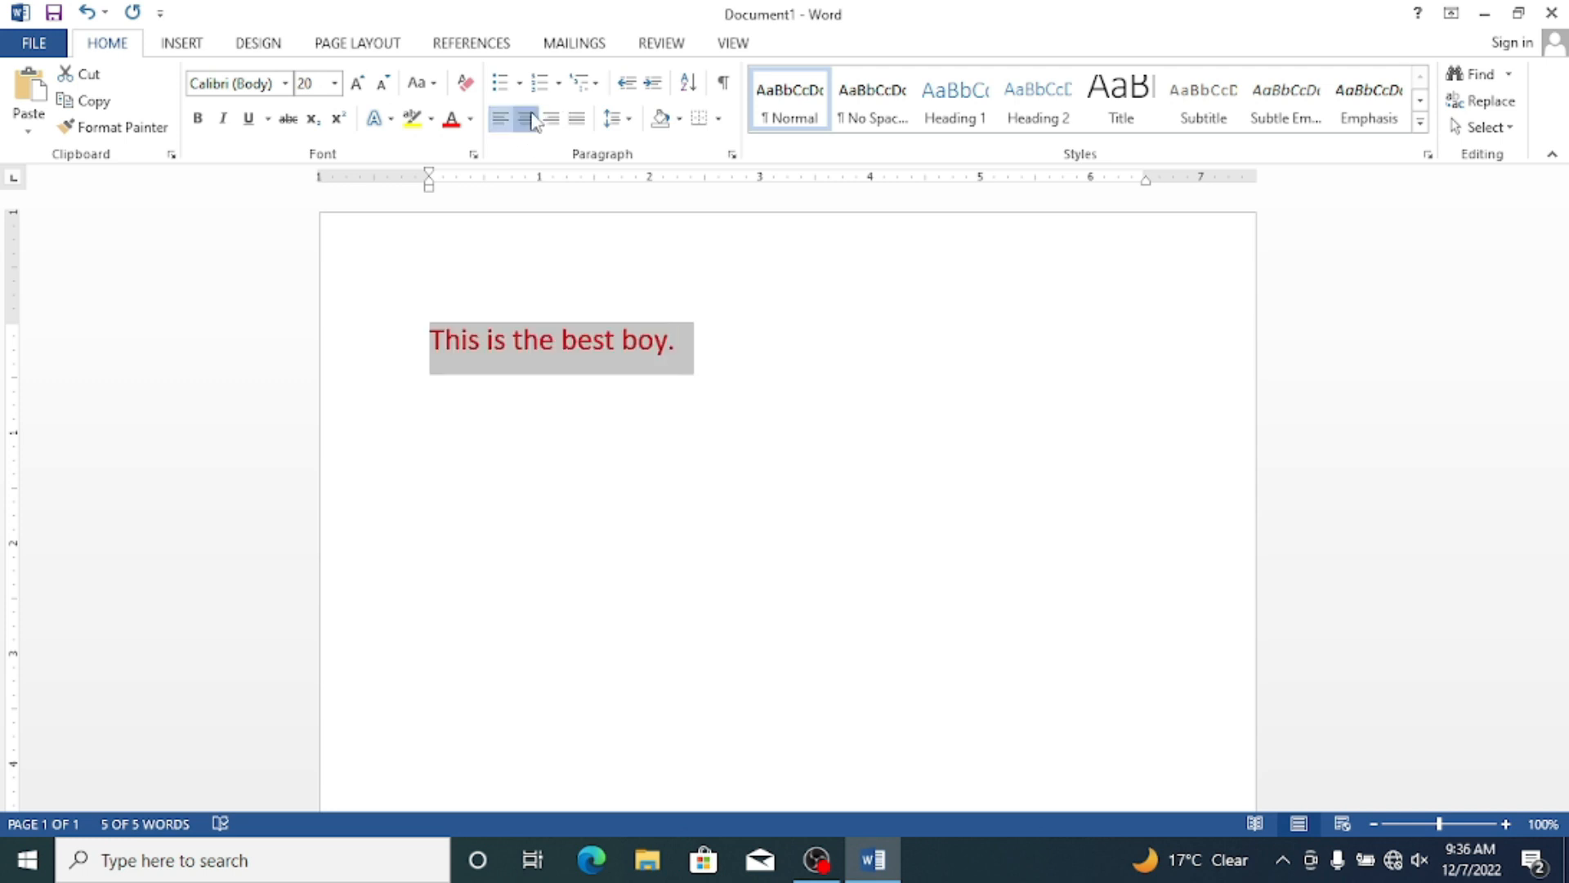
left_click(527, 119)
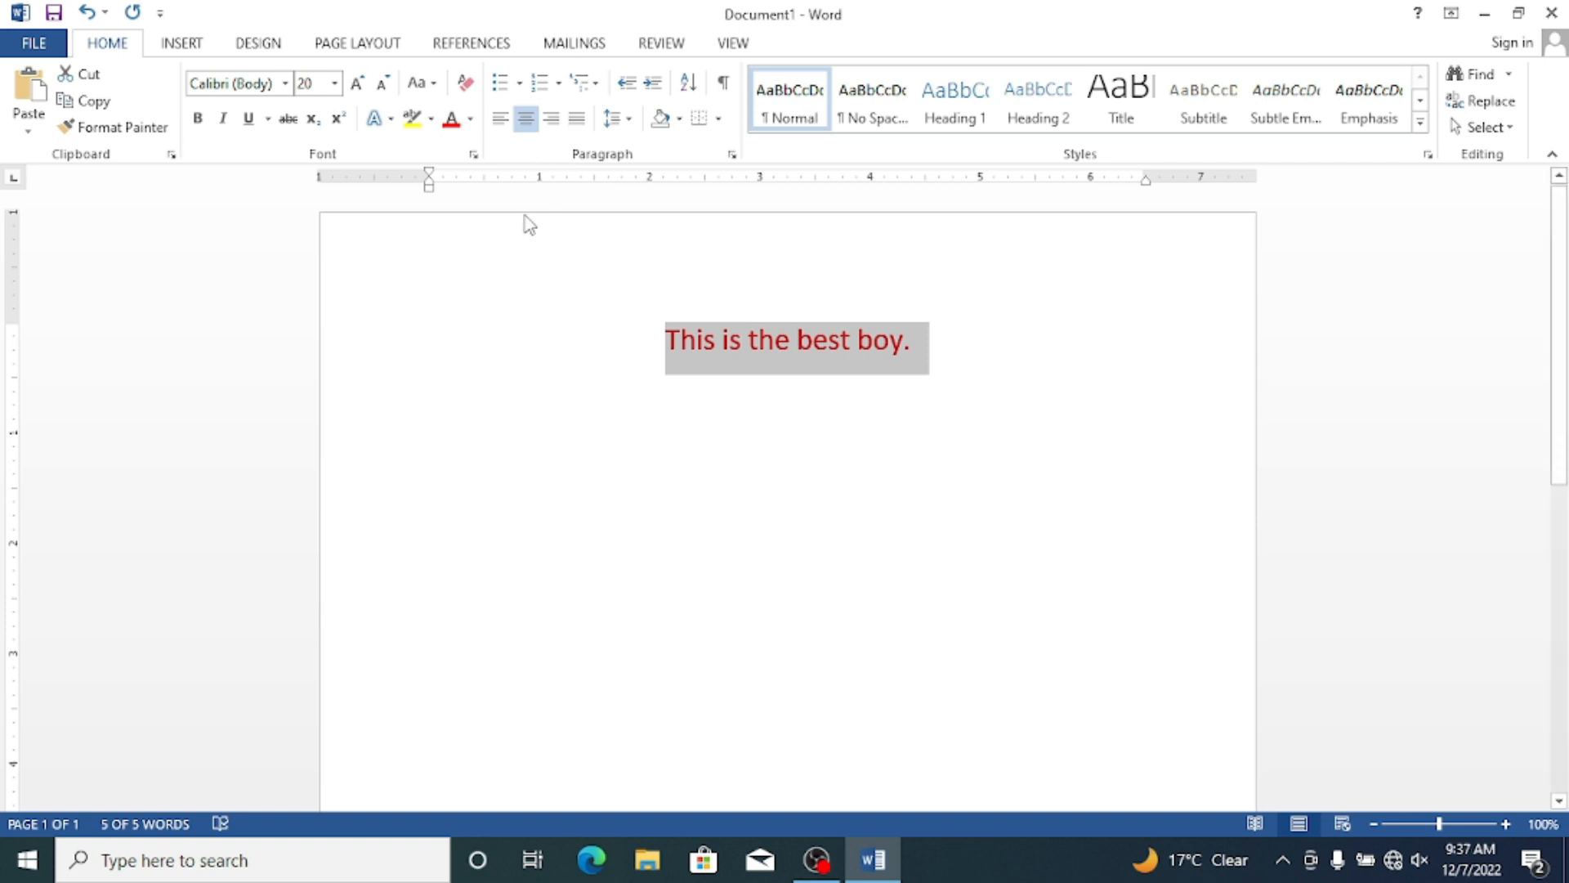
left_click(501, 122)
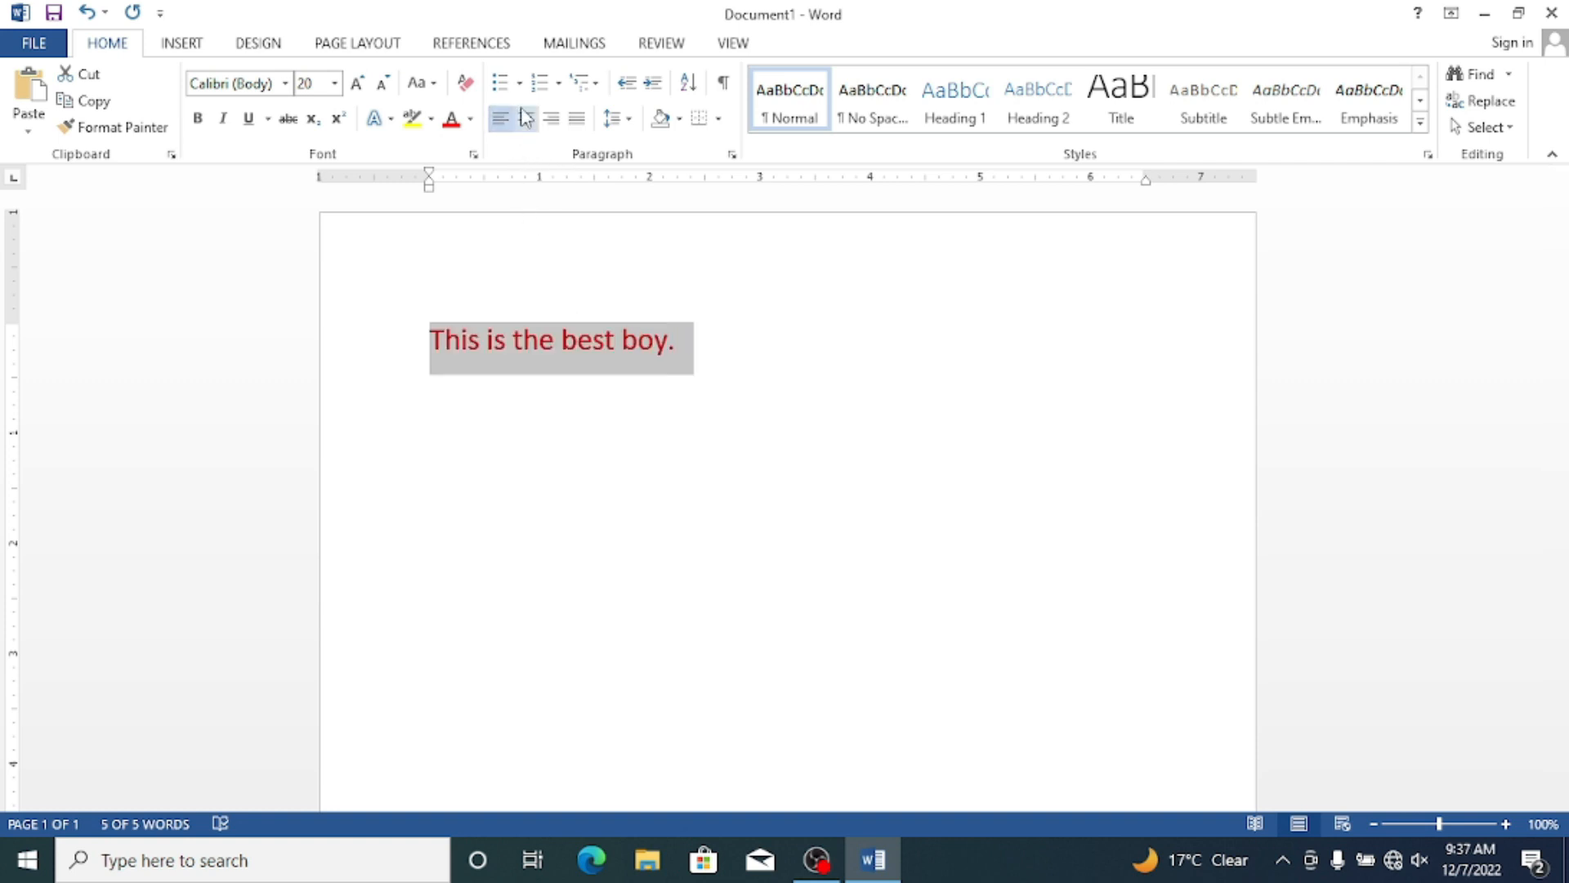
Increase the red sentence's indent repeatedly until it reaches the right margin at 6.5 inches.
left_click(652, 84)
left_click(653, 85)
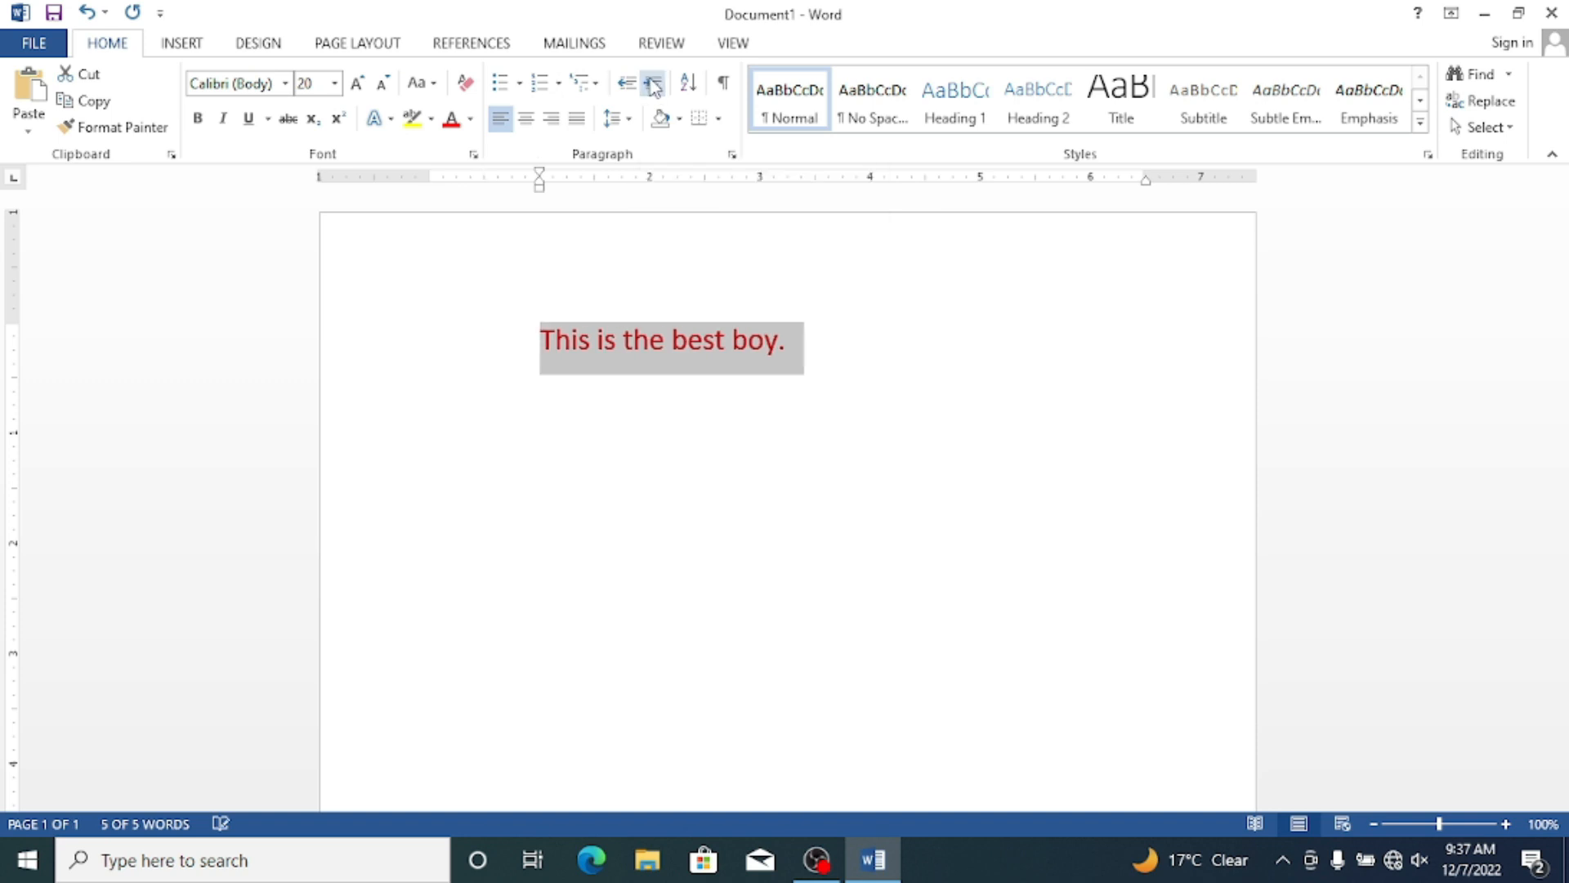
left_click(653, 85)
left_click(652, 84)
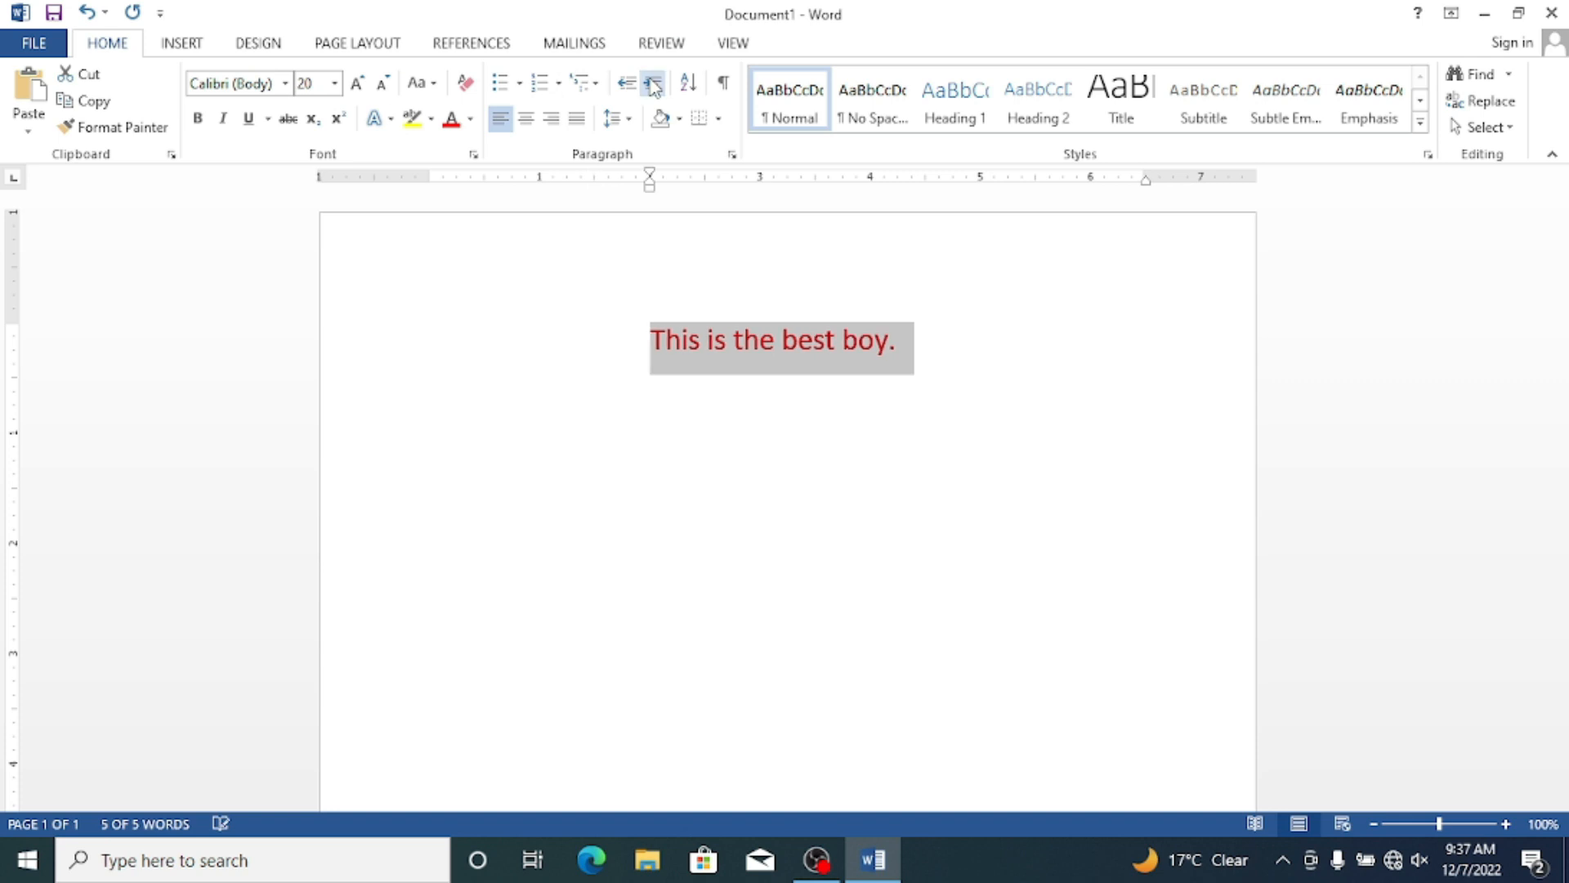
left_click(652, 84)
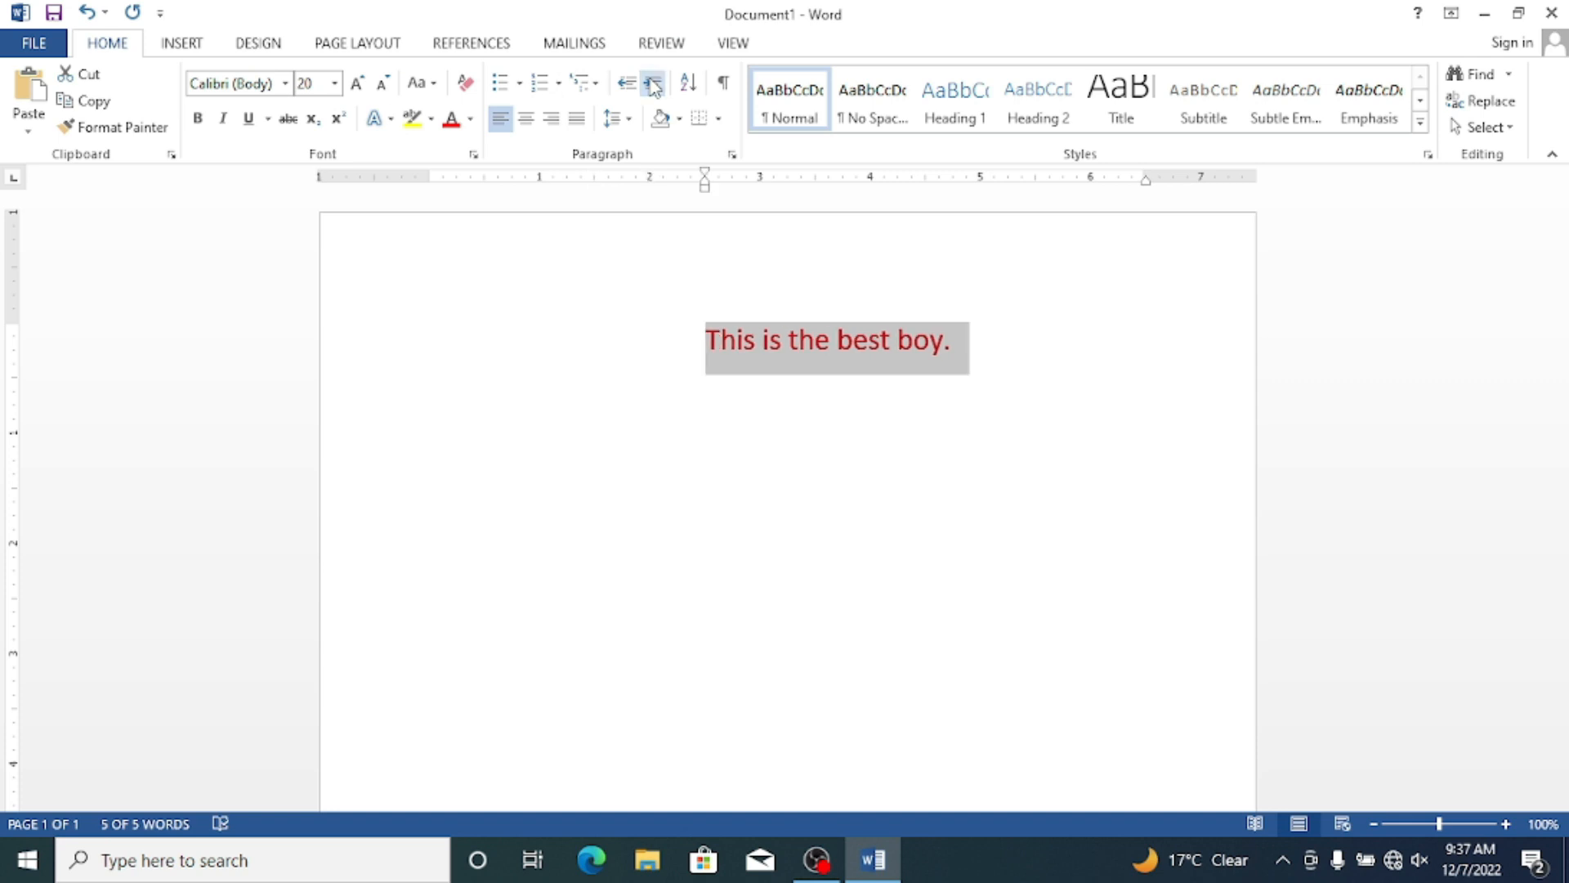
left_click(652, 84)
left_click(652, 84)
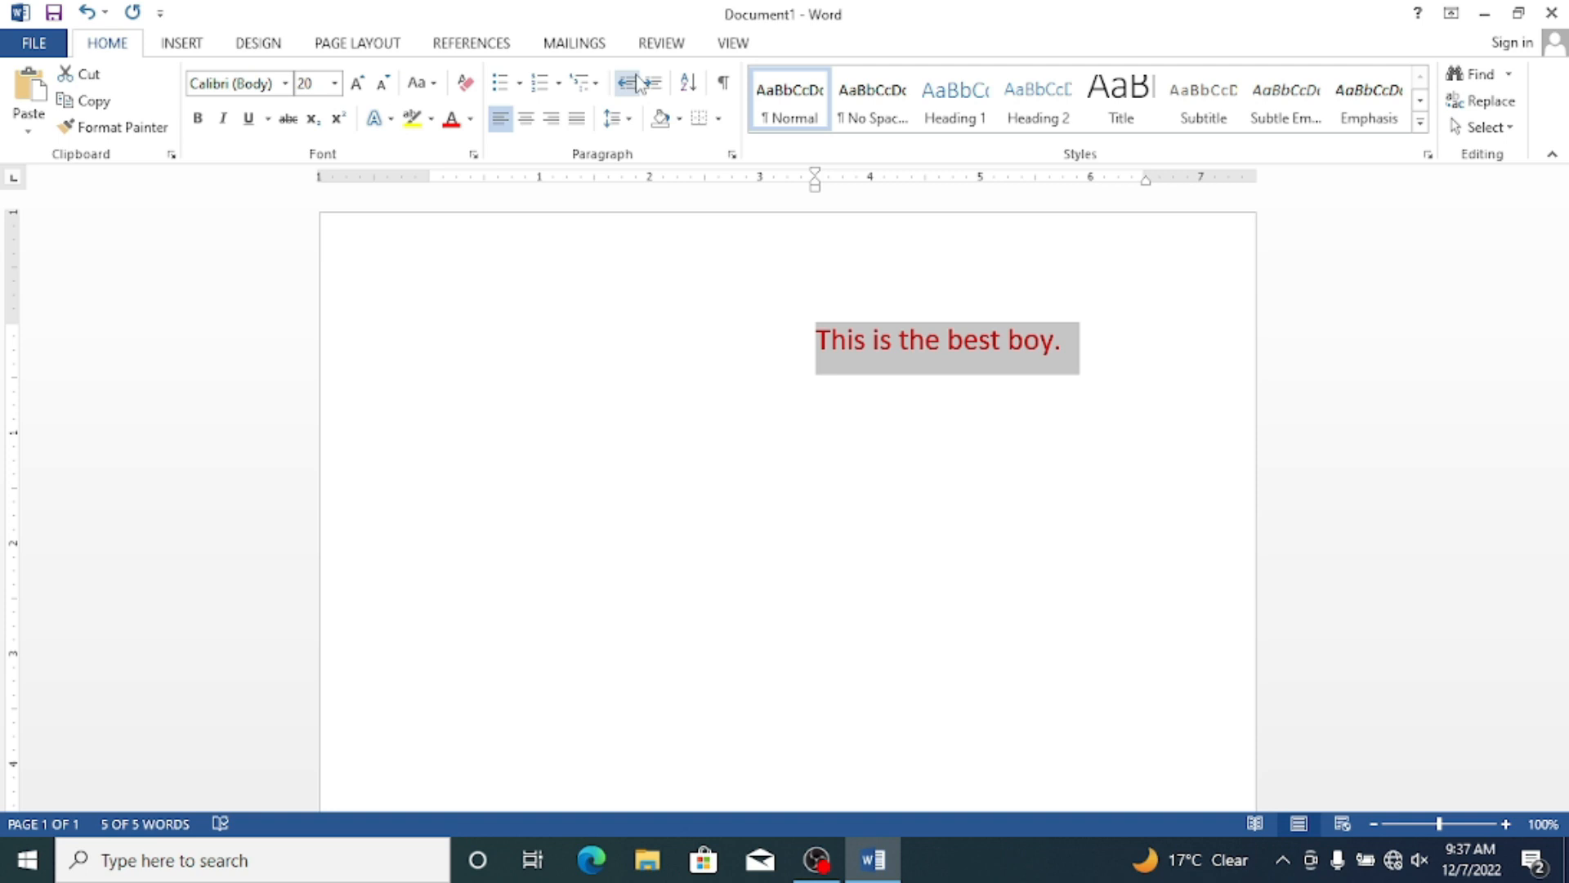
left_click(652, 84)
left_click(653, 84)
left_click(653, 84)
left_click(653, 84)
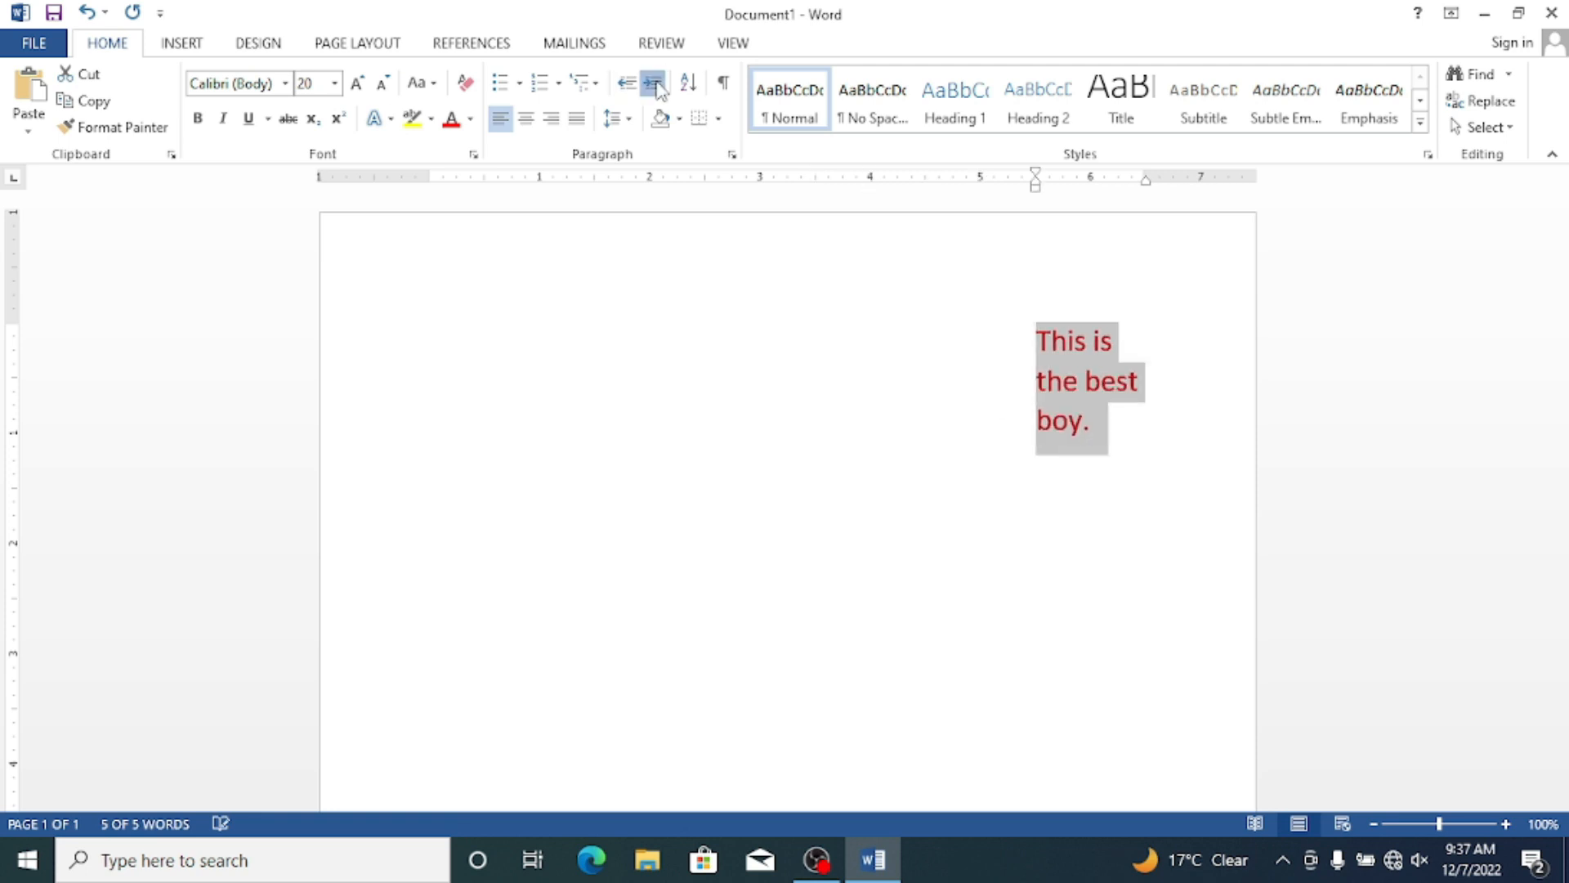
left_click(652, 84)
left_click(652, 84)
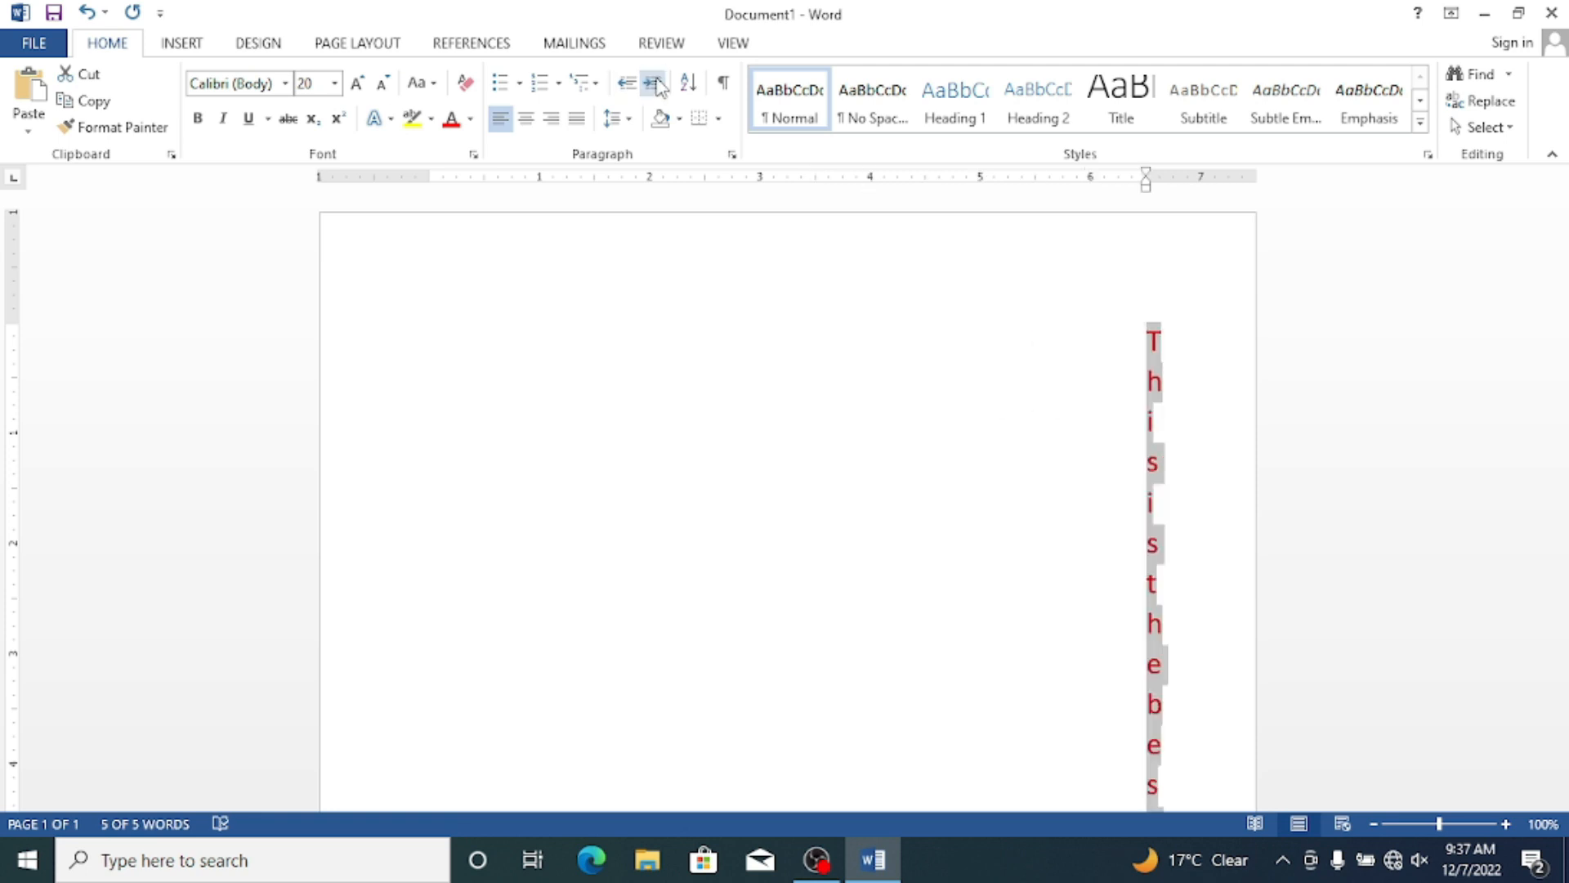
Decrease the sentence's indent repeatedly until it is back at the left margin.
left_click(628, 83)
left_click(628, 84)
left_click(628, 83)
left_click(628, 84)
left_click(632, 78)
left_click(632, 78)
left_click(632, 79)
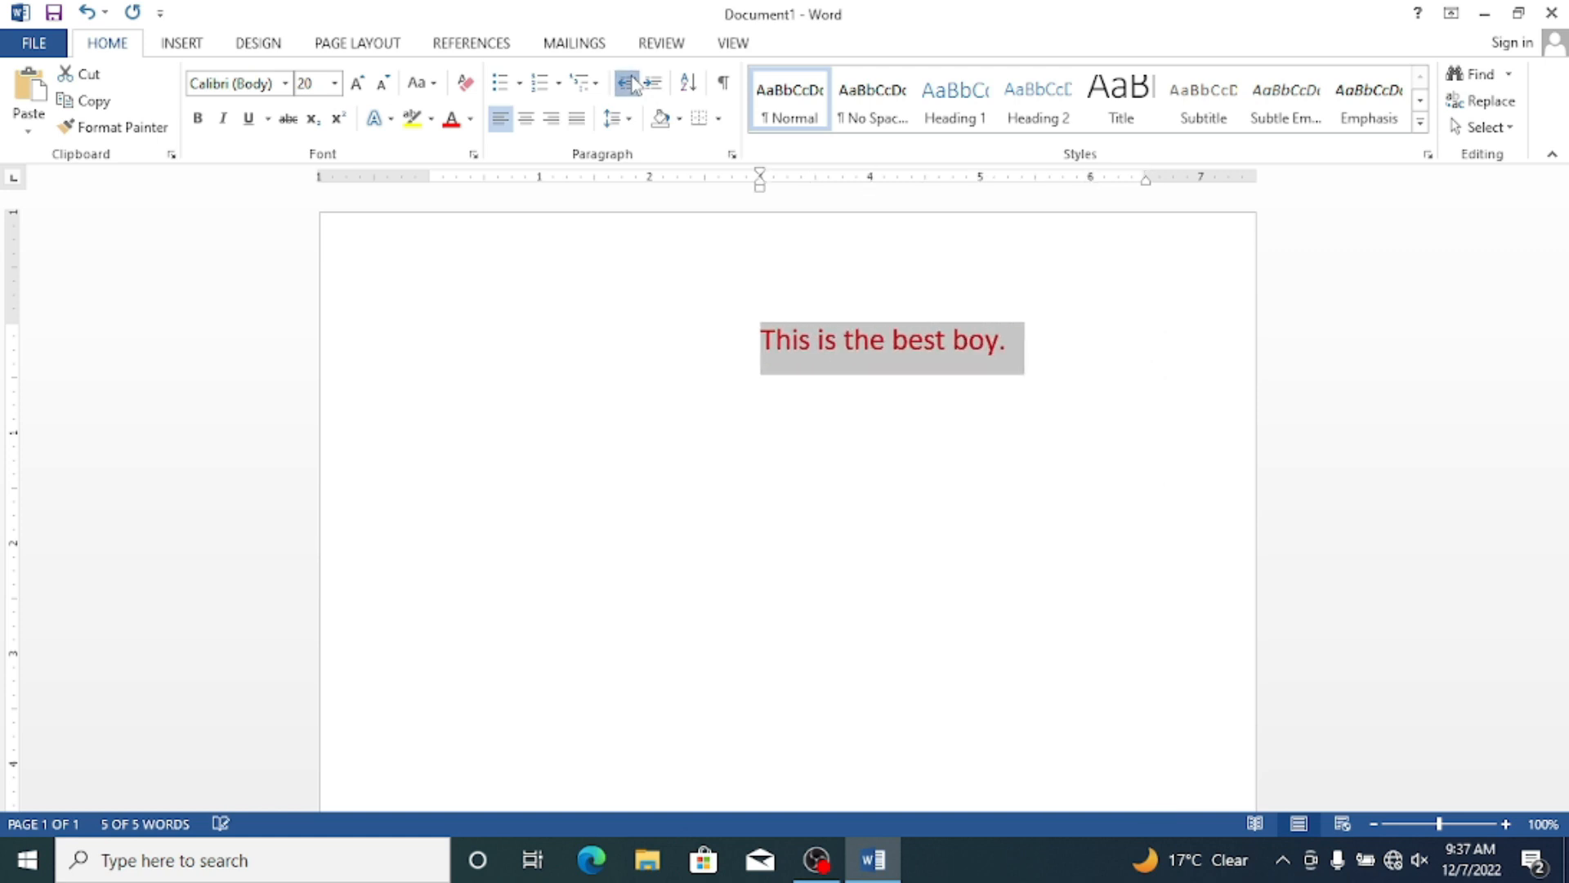
left_click(632, 78)
left_click(632, 78)
left_click(632, 79)
left_click(631, 78)
left_click(632, 81)
left_click(632, 82)
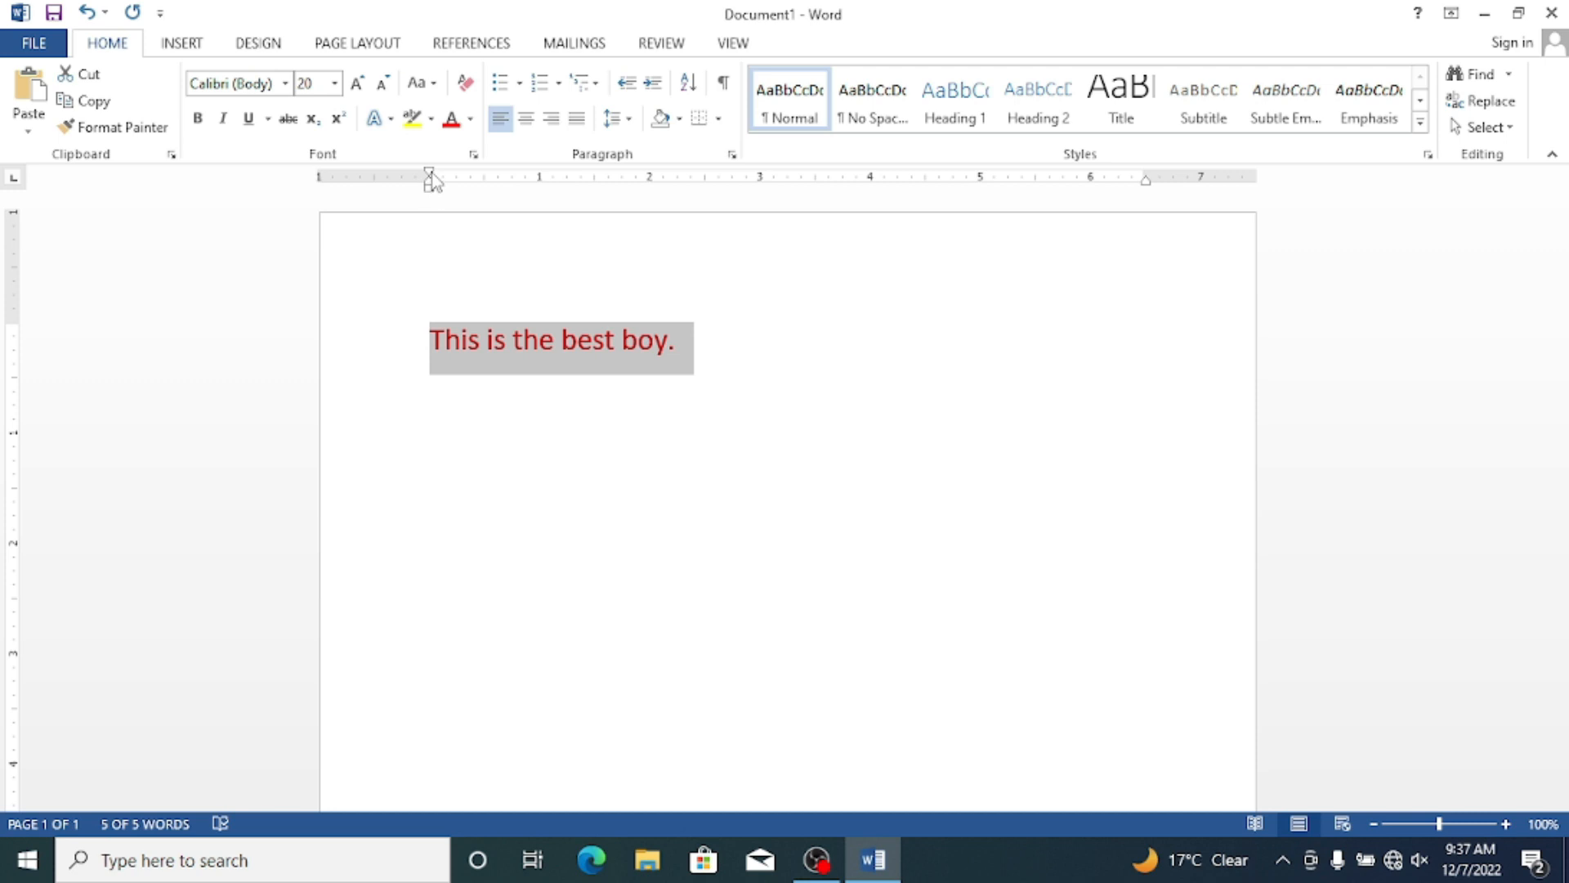
Move the page's left margin on the ruler outward by about 0.7 inch and shift it back inward.
left_click_drag(428, 175, 353, 175)
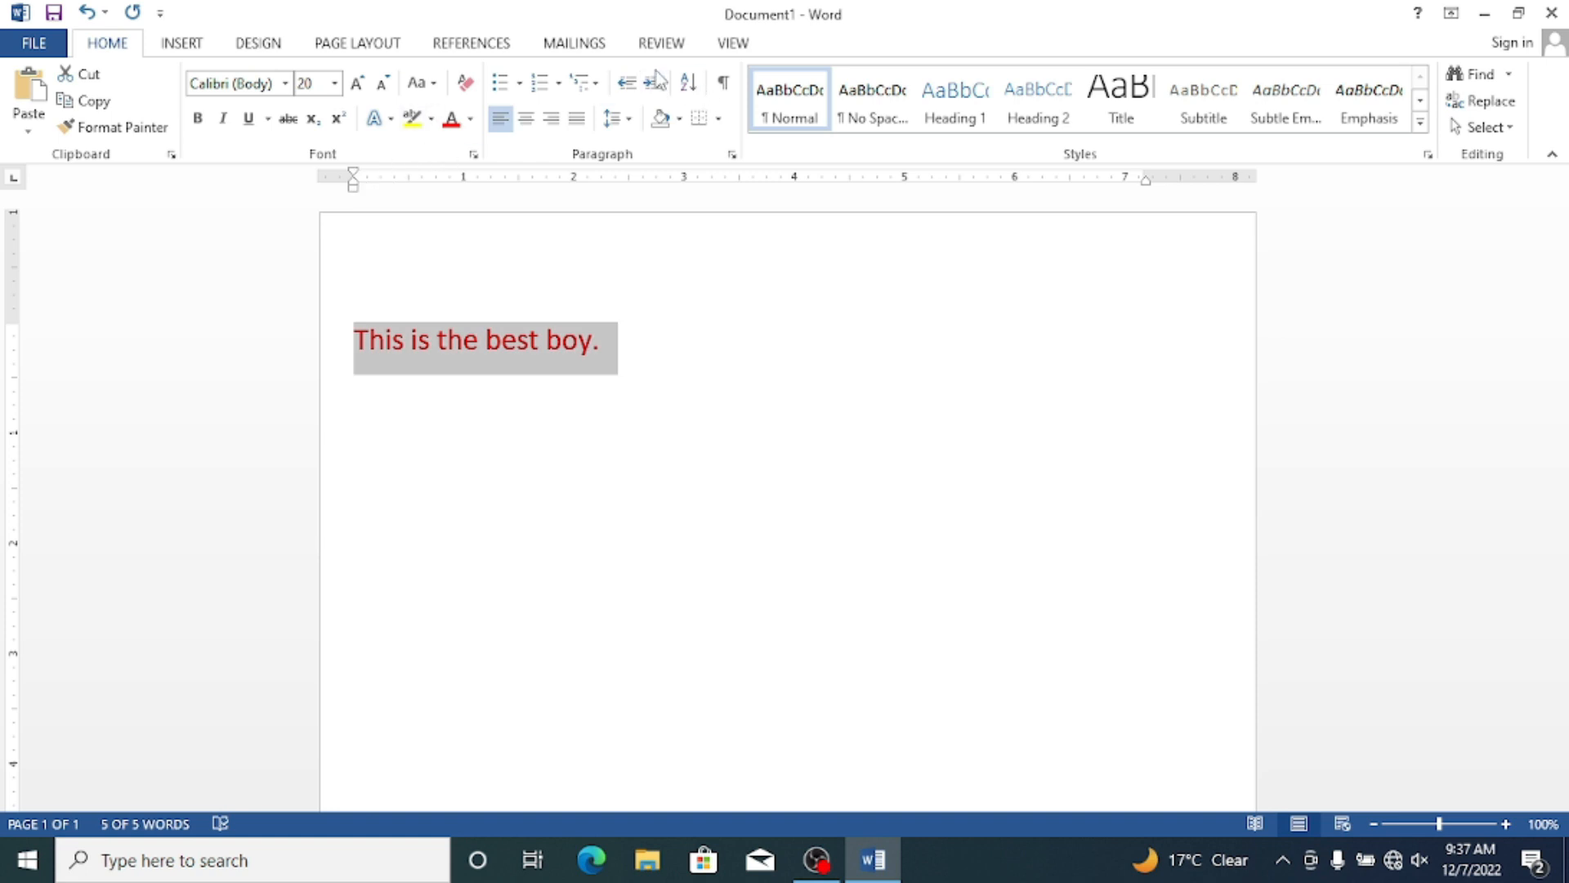
left_click(700, 373)
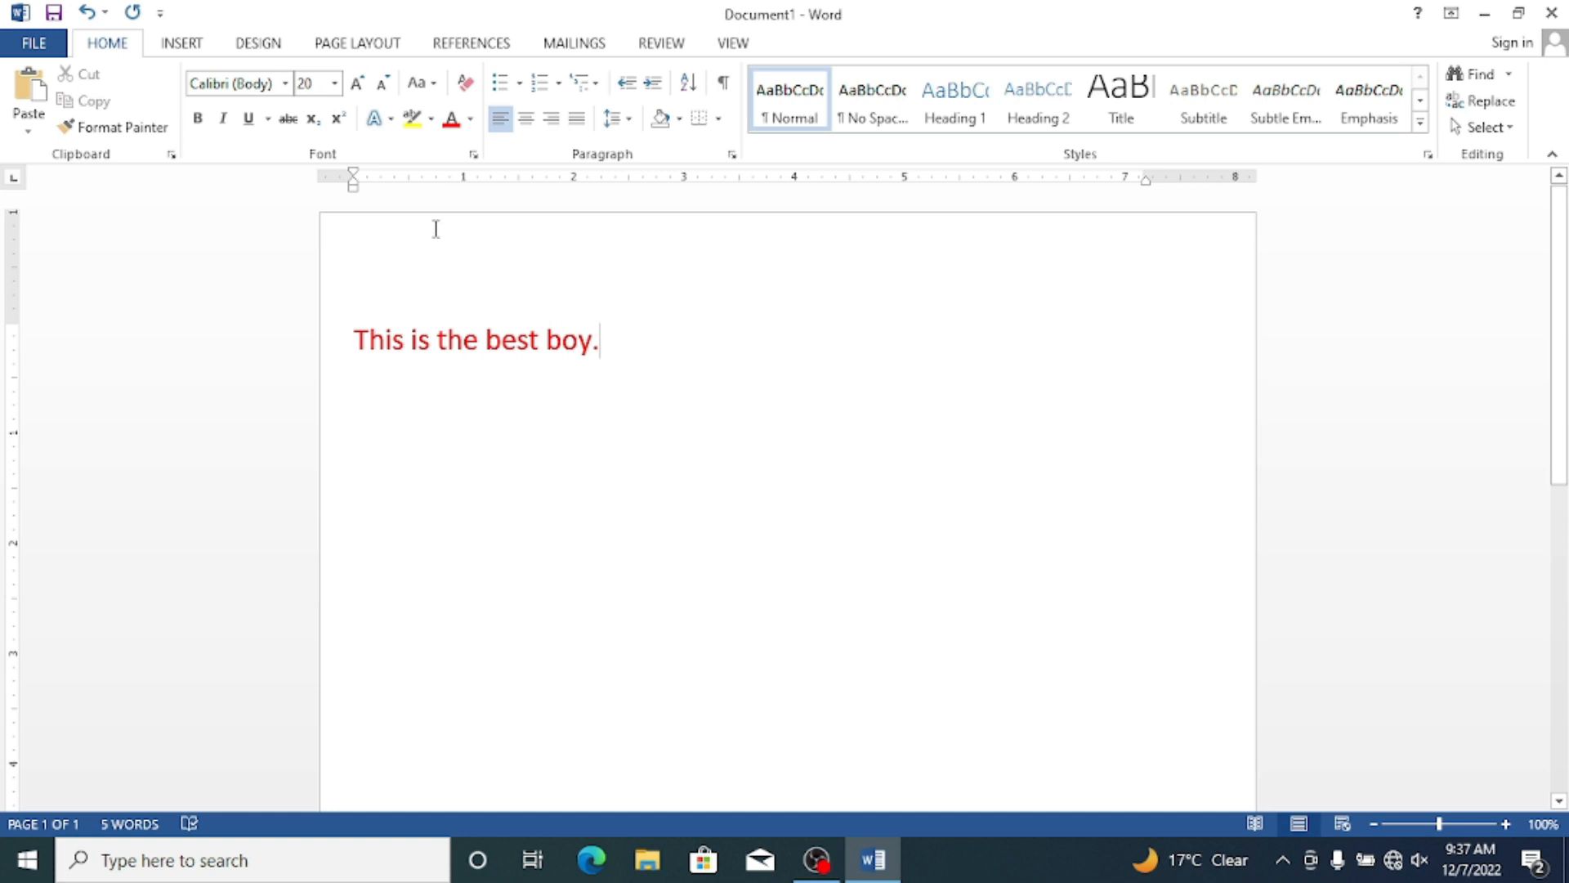
mouse_move(353, 174)
left_mouse_down()
mouse_move(537, 204)
mouse_move(654, 273)
mouse_move(378, 232)
mouse_move(441, 229)
mouse_move(404, 229)
left_mouse_up()
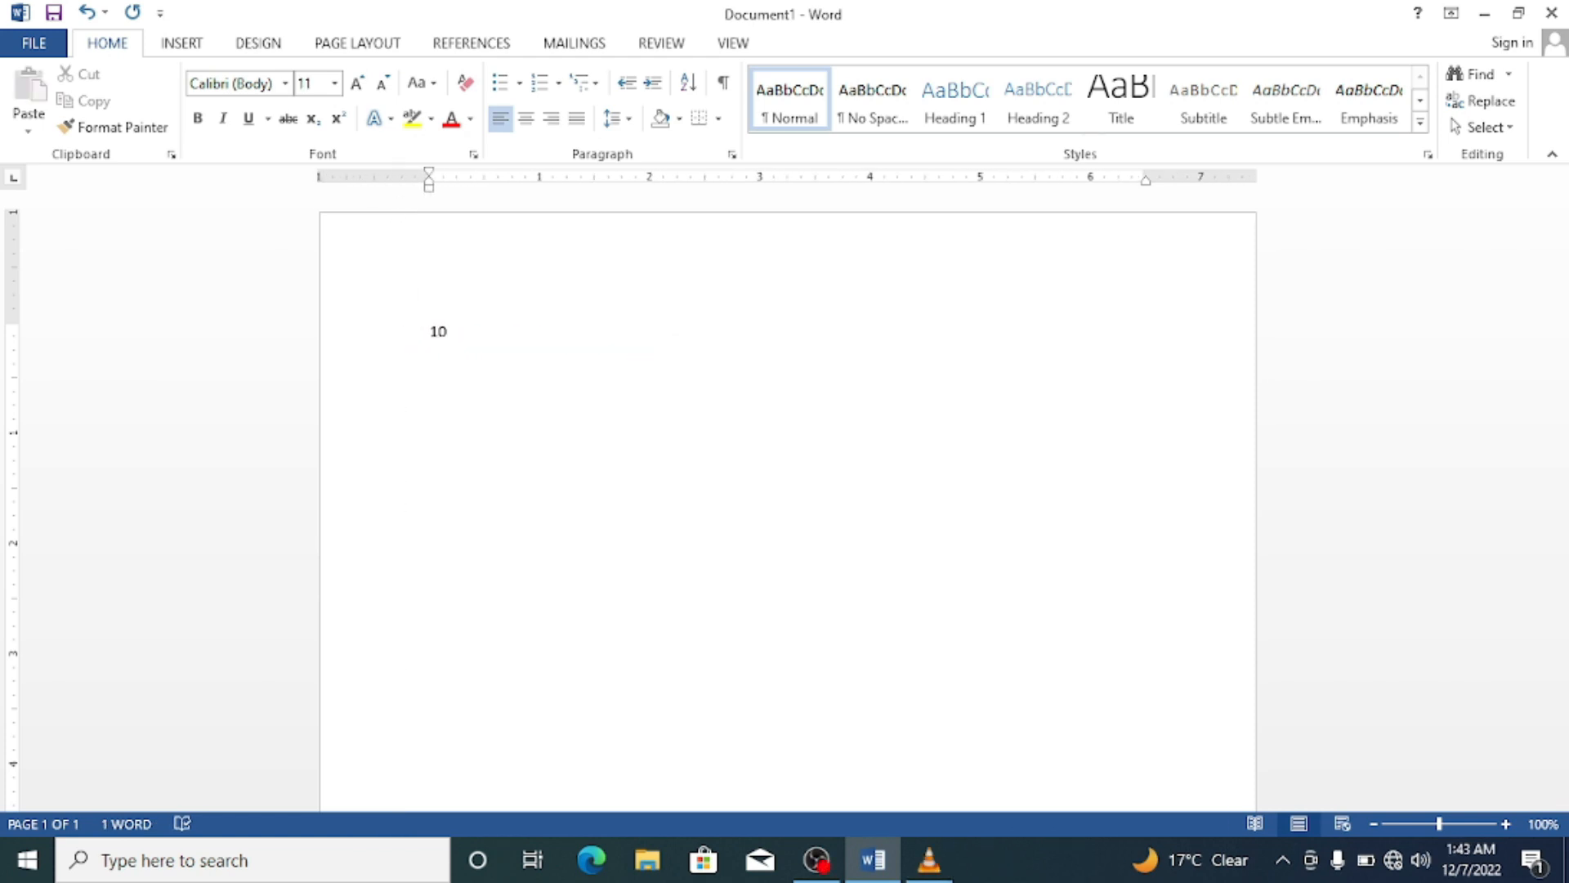
Add 30, 40 and 50 on separate lines below 10 and sort the list by number in ascending order.
type("30")
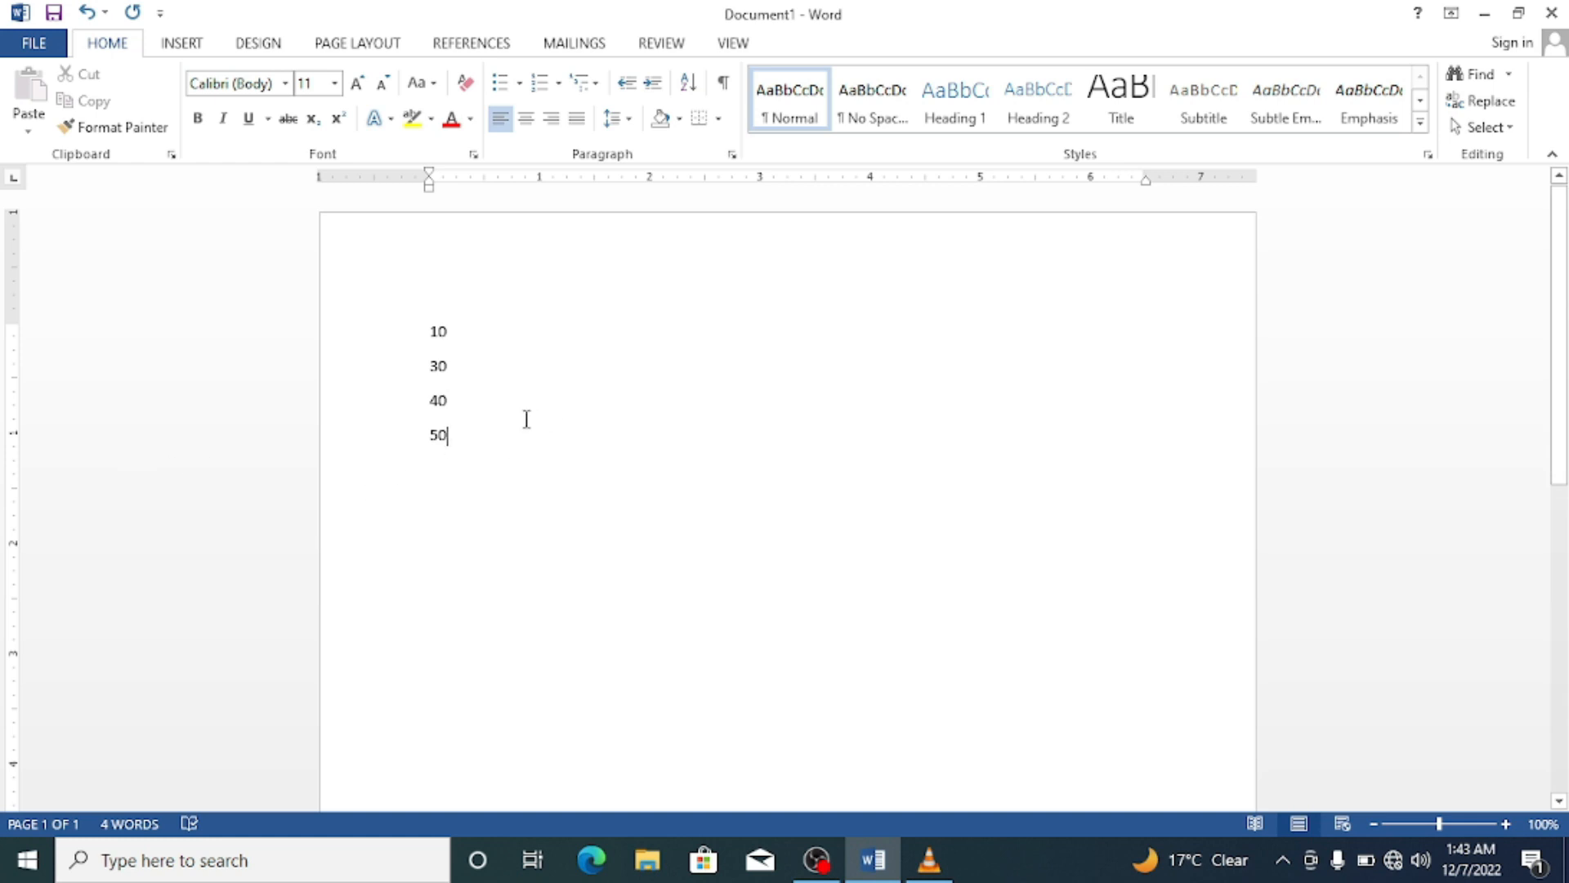
left_click_drag(469, 442, 417, 347)
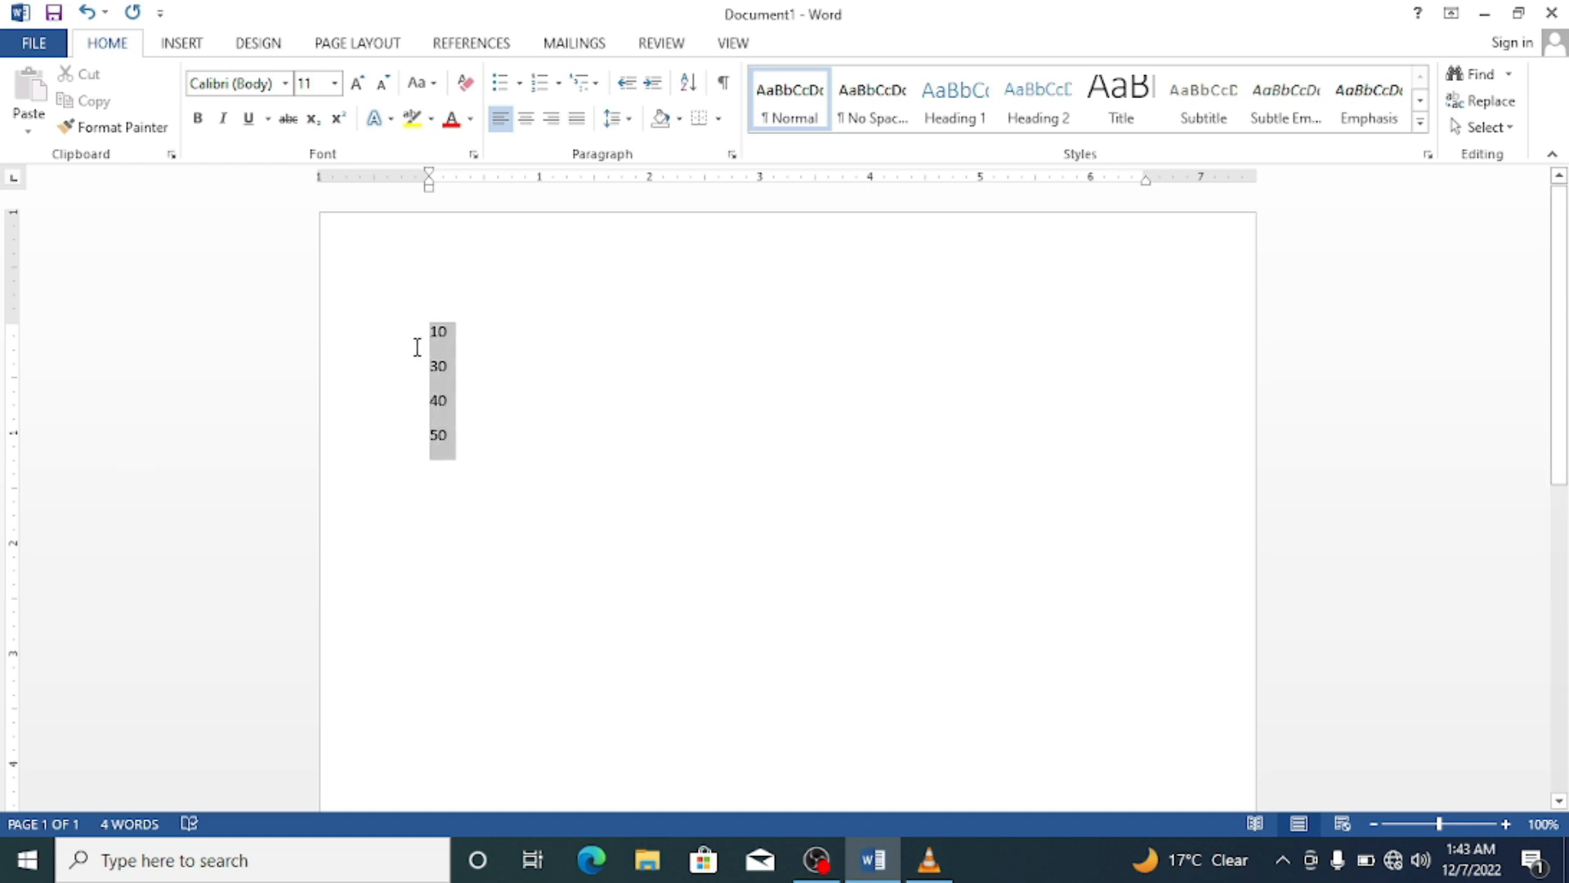
left_click(695, 82)
left_click(891, 308)
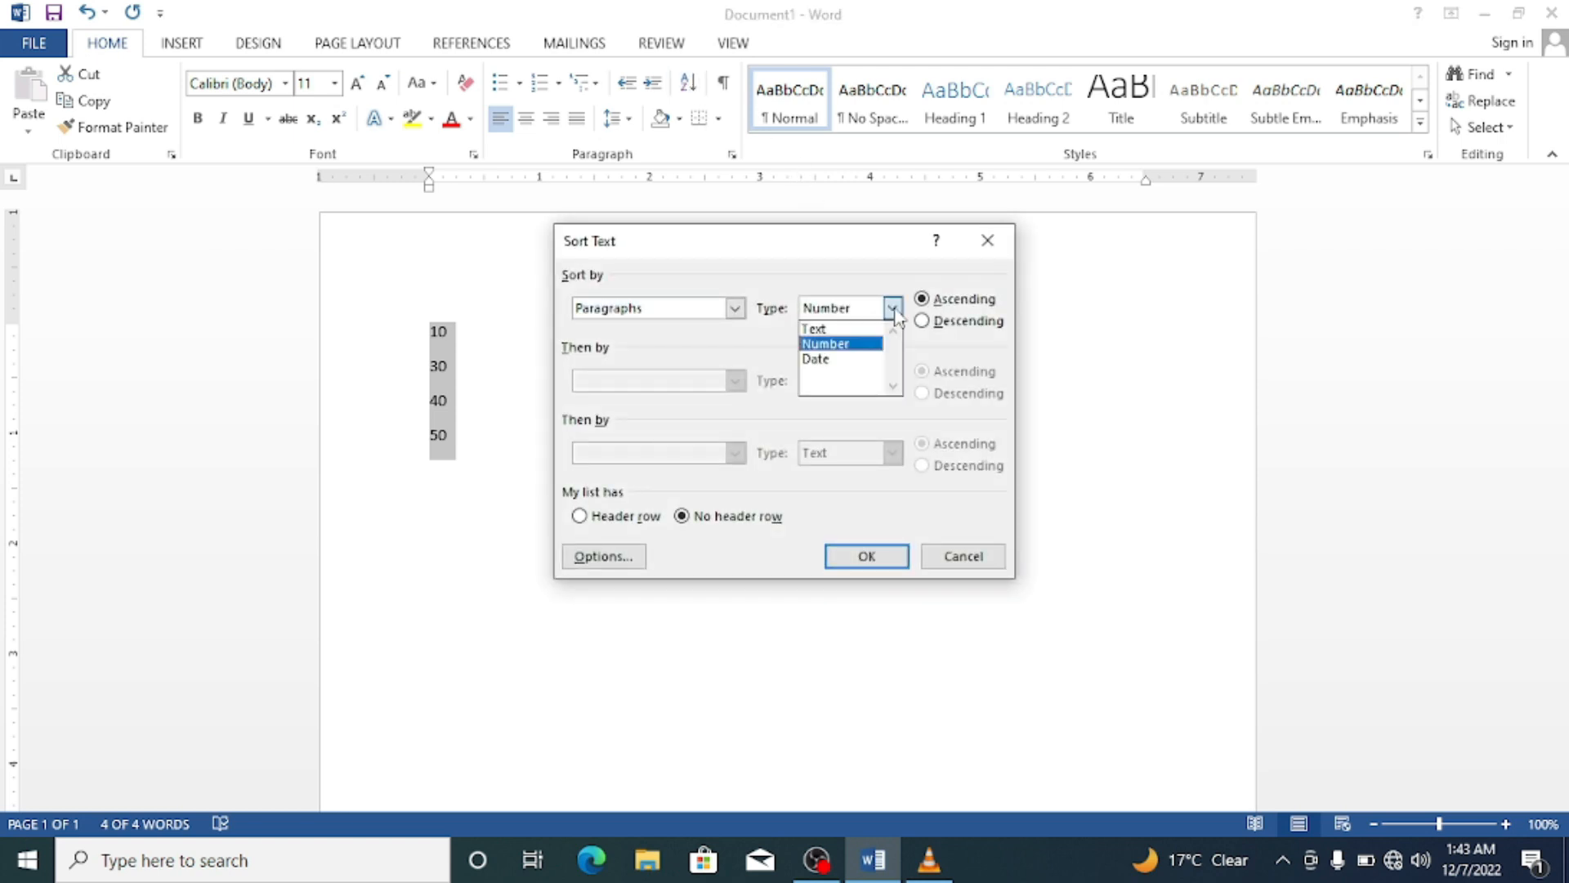
left_click(871, 343)
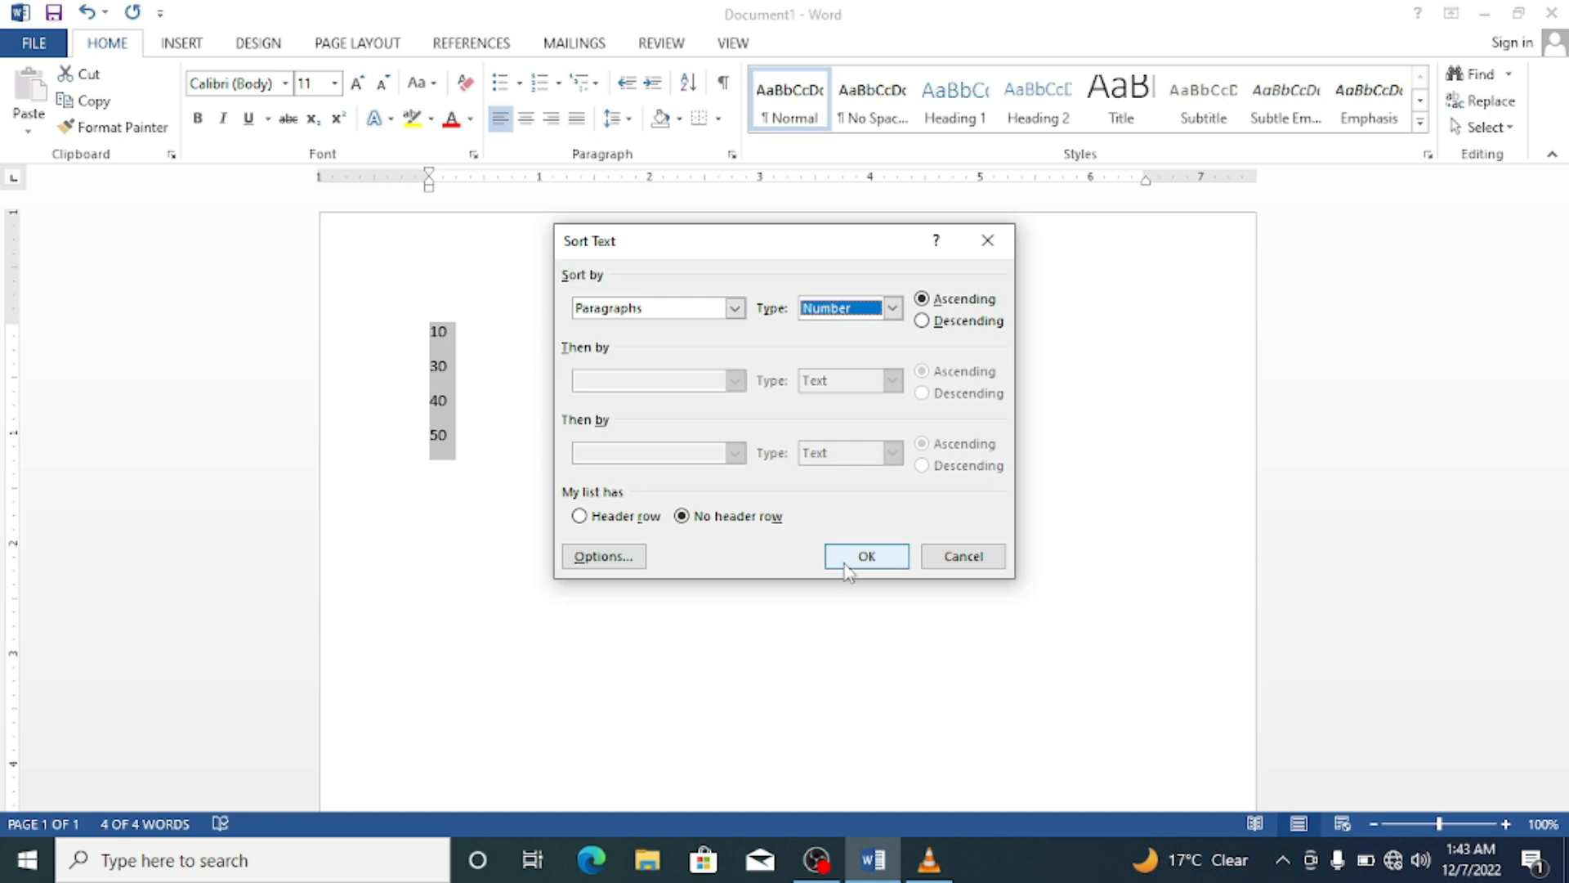
left_click(865, 556)
left_click(490, 290)
Sort the whole list of four numbers by number in descending order.
left_click(494, 440)
left_click_drag(494, 440, 420, 281)
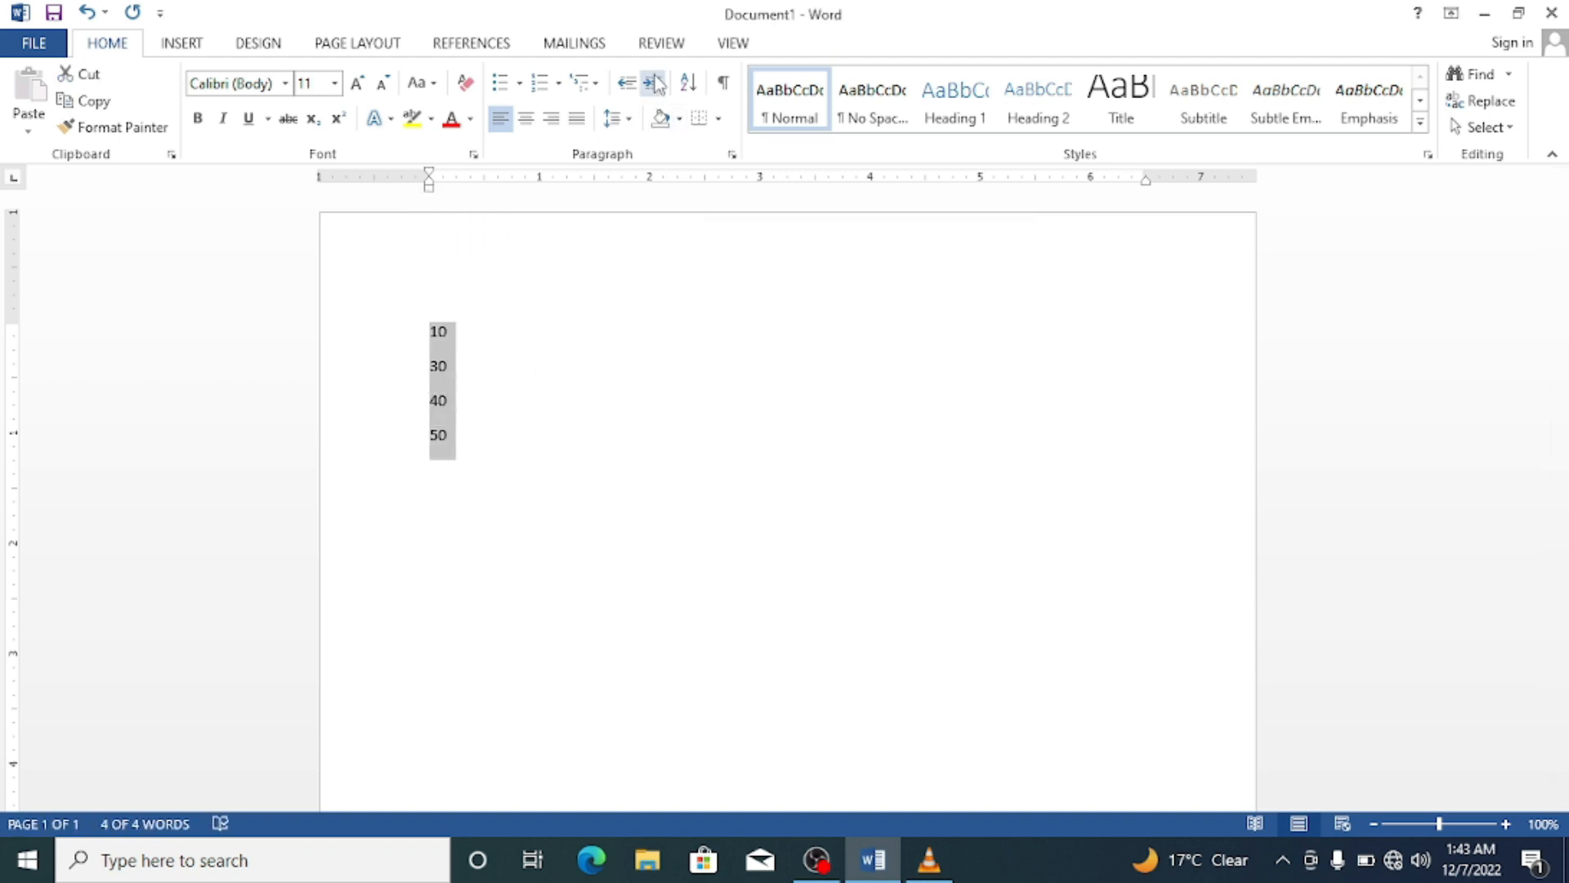
left_click(702, 79)
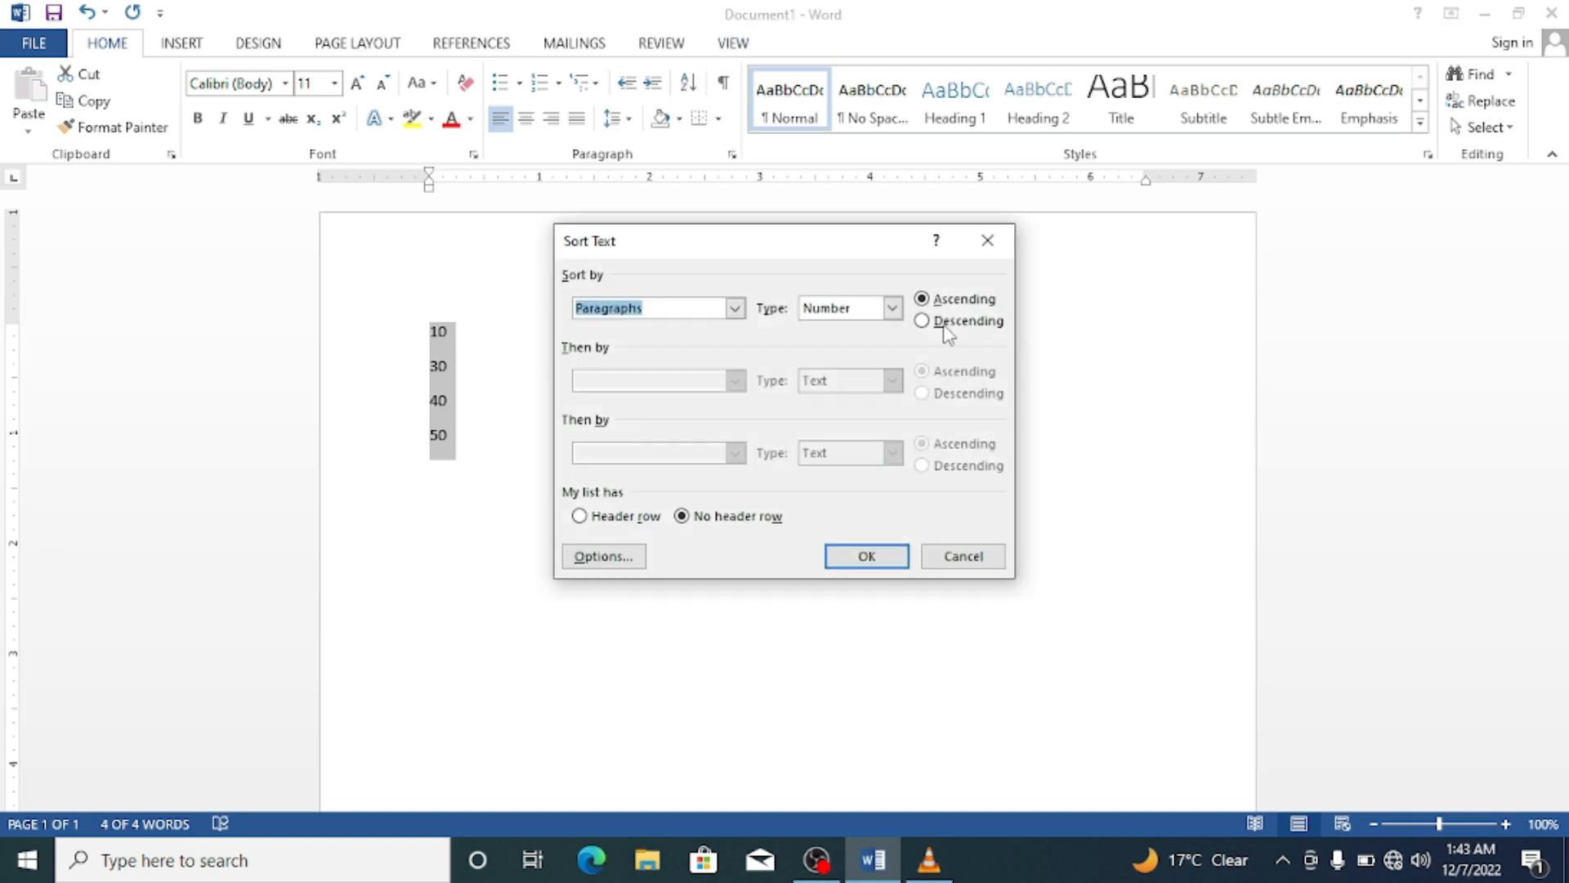
left_click(923, 320)
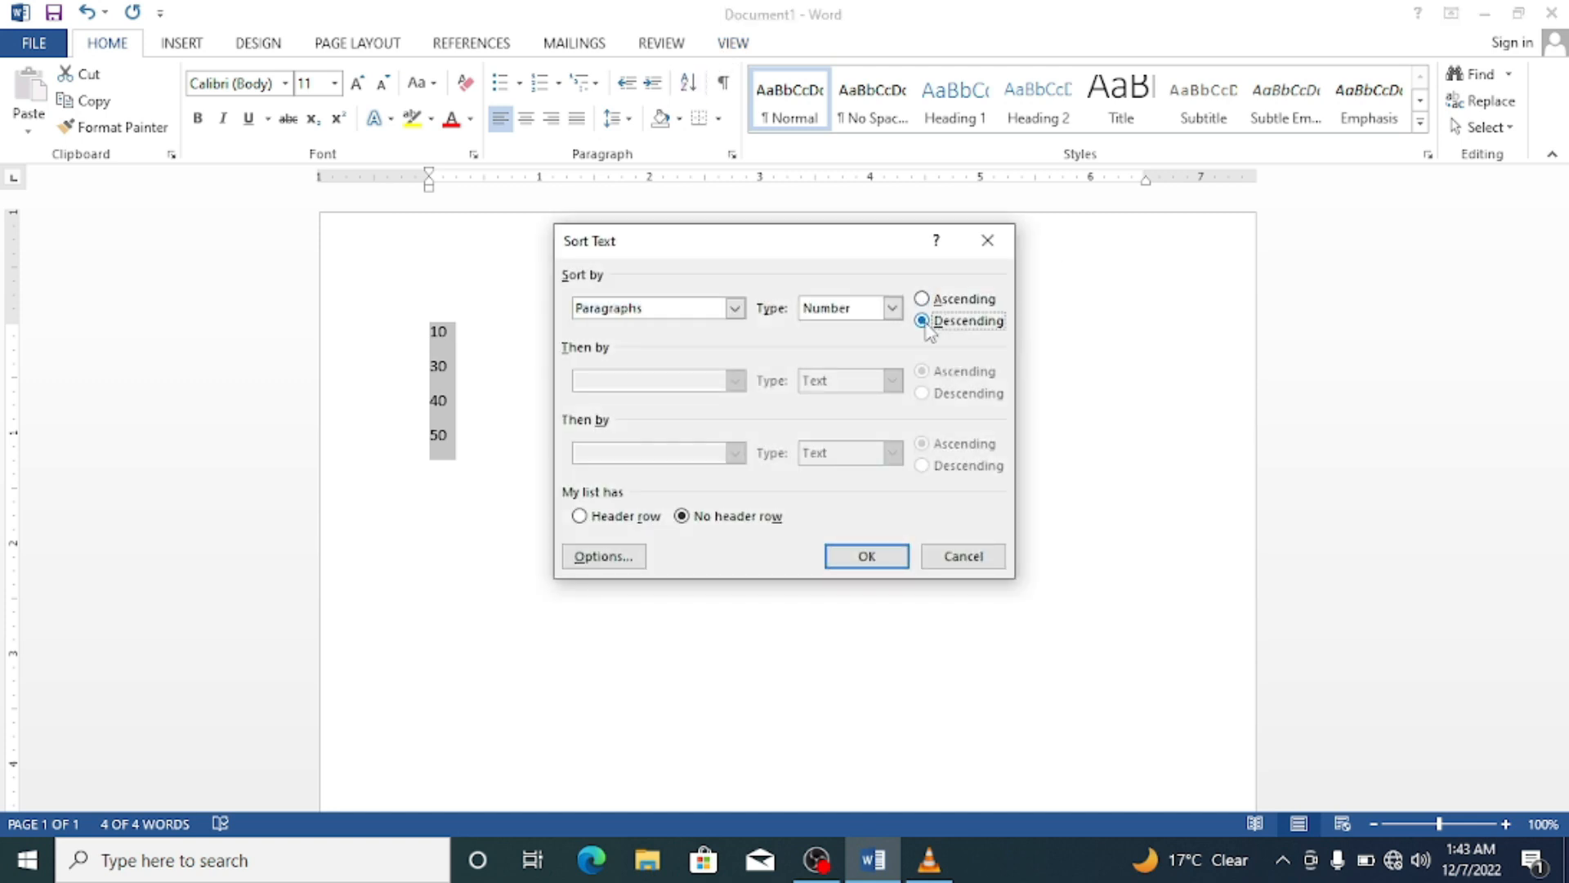
left_click(848, 552)
left_click(428, 512)
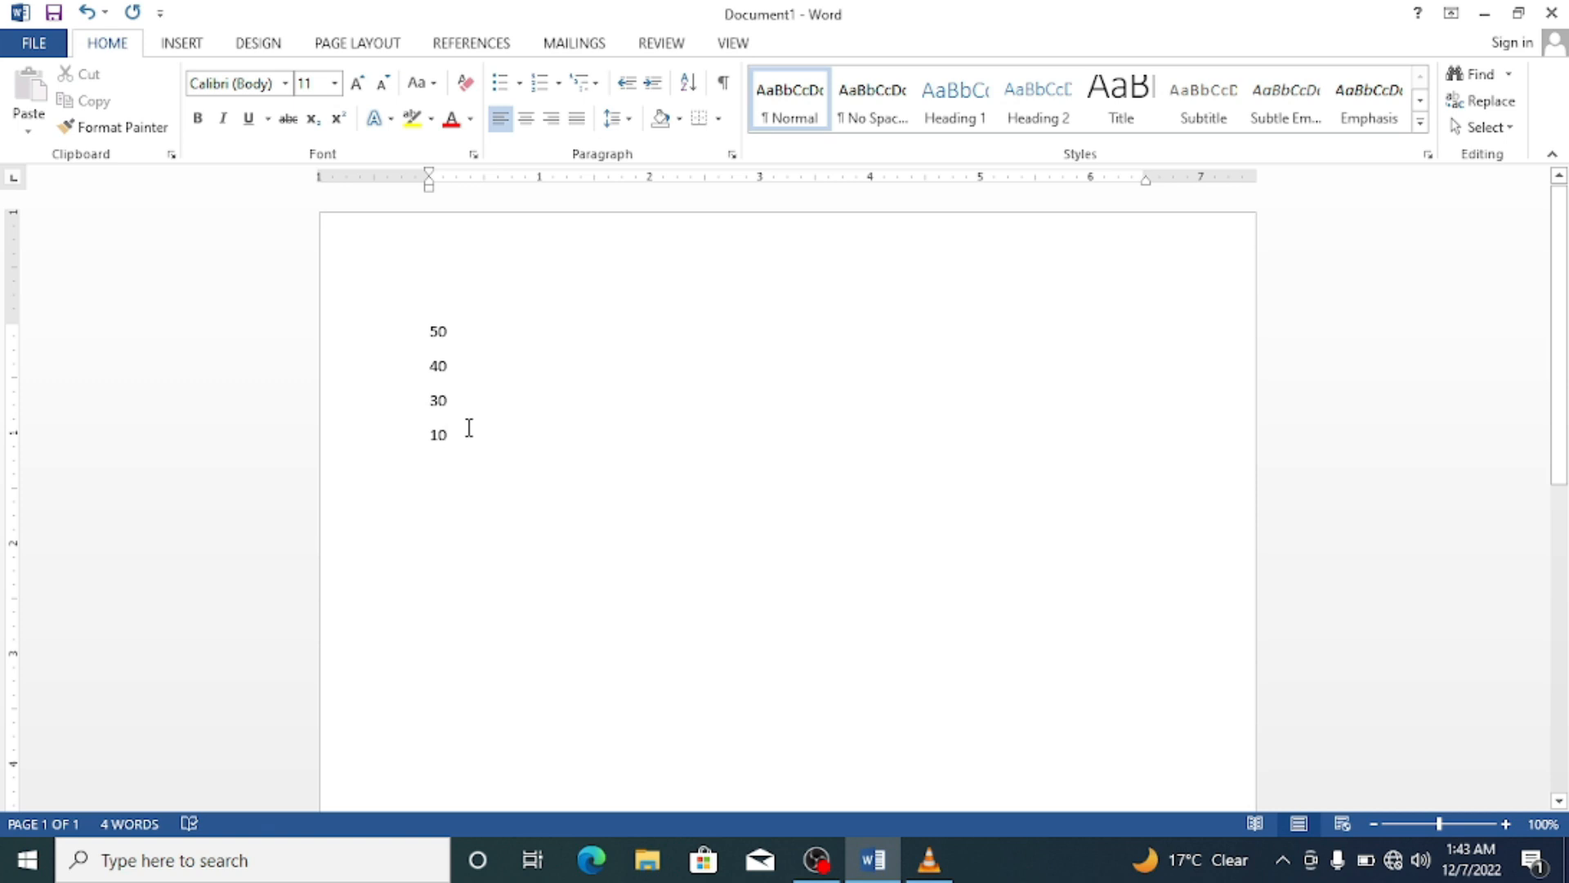
Undo the number list and its sorting until the original five paragraphs of text are restored.
left_click_drag(466, 436, 402, 262)
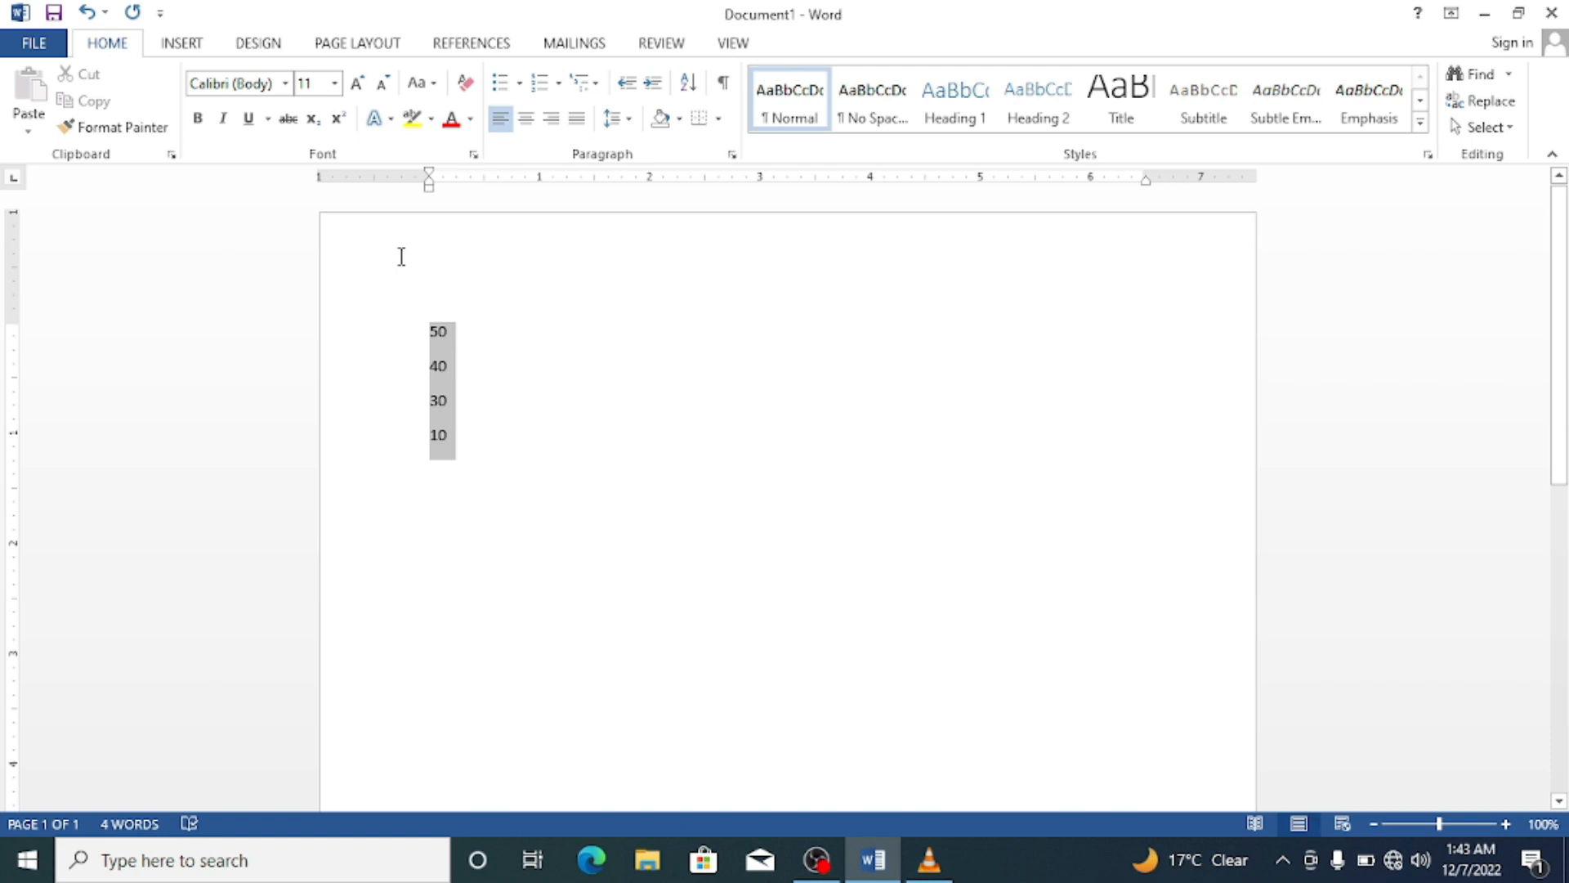
key("ctrl+z")
key("ctrl+z")
key("ctrl+z")
key("ctrl+z")
key("ctrl+z")
key("ctrl+z")
key("ctrl+z")
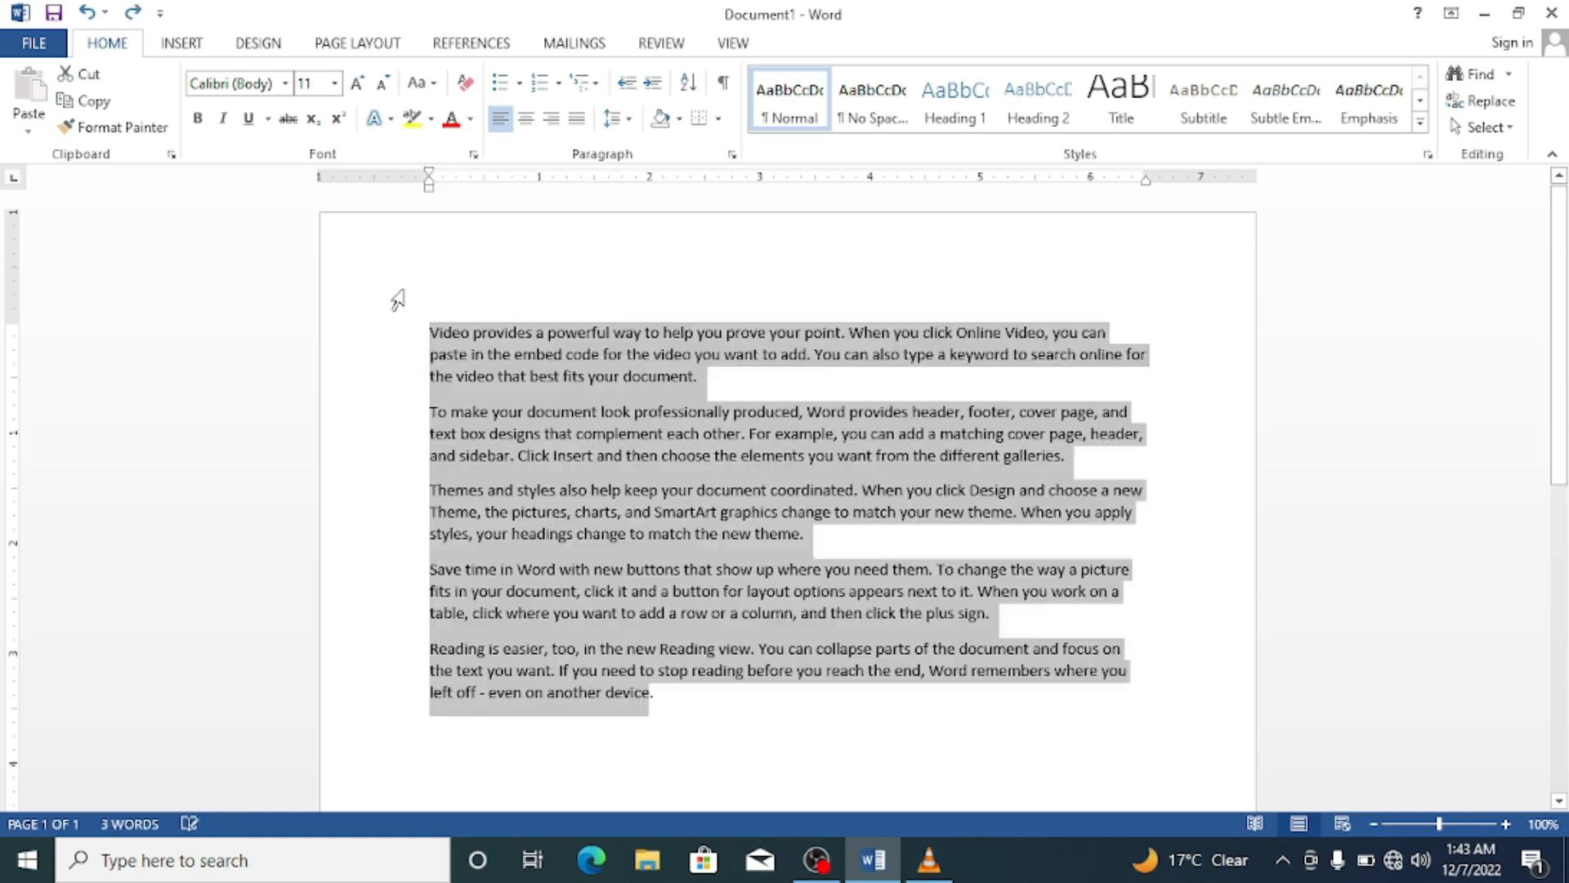
Show the paragraph marks and hidden formatting symbols in the restored text and hide them again.
left_click(713, 390)
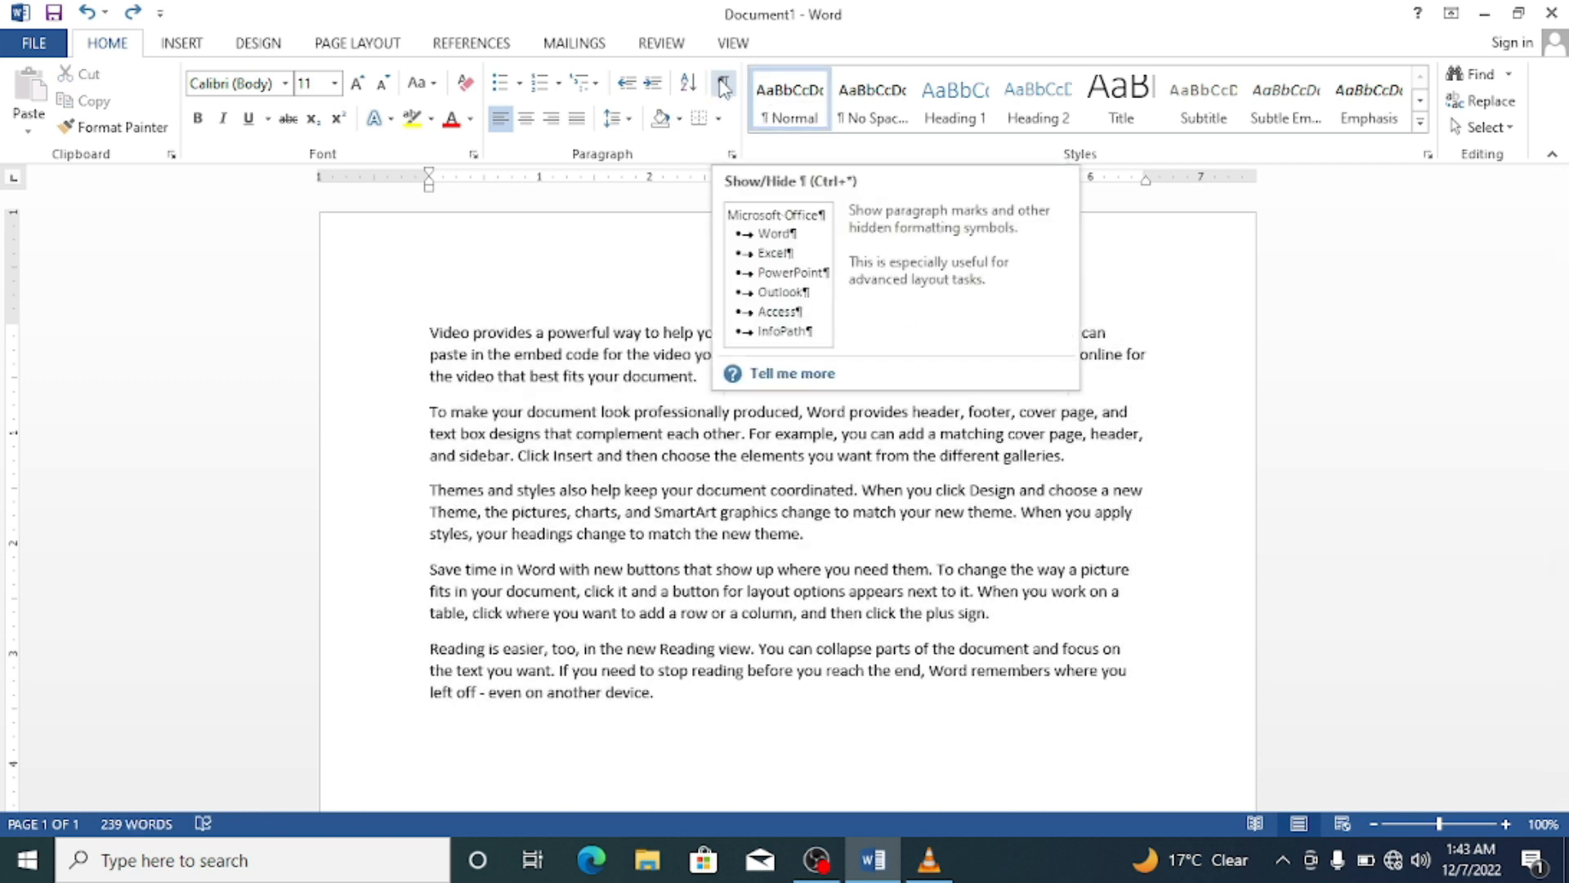
left_click(722, 85)
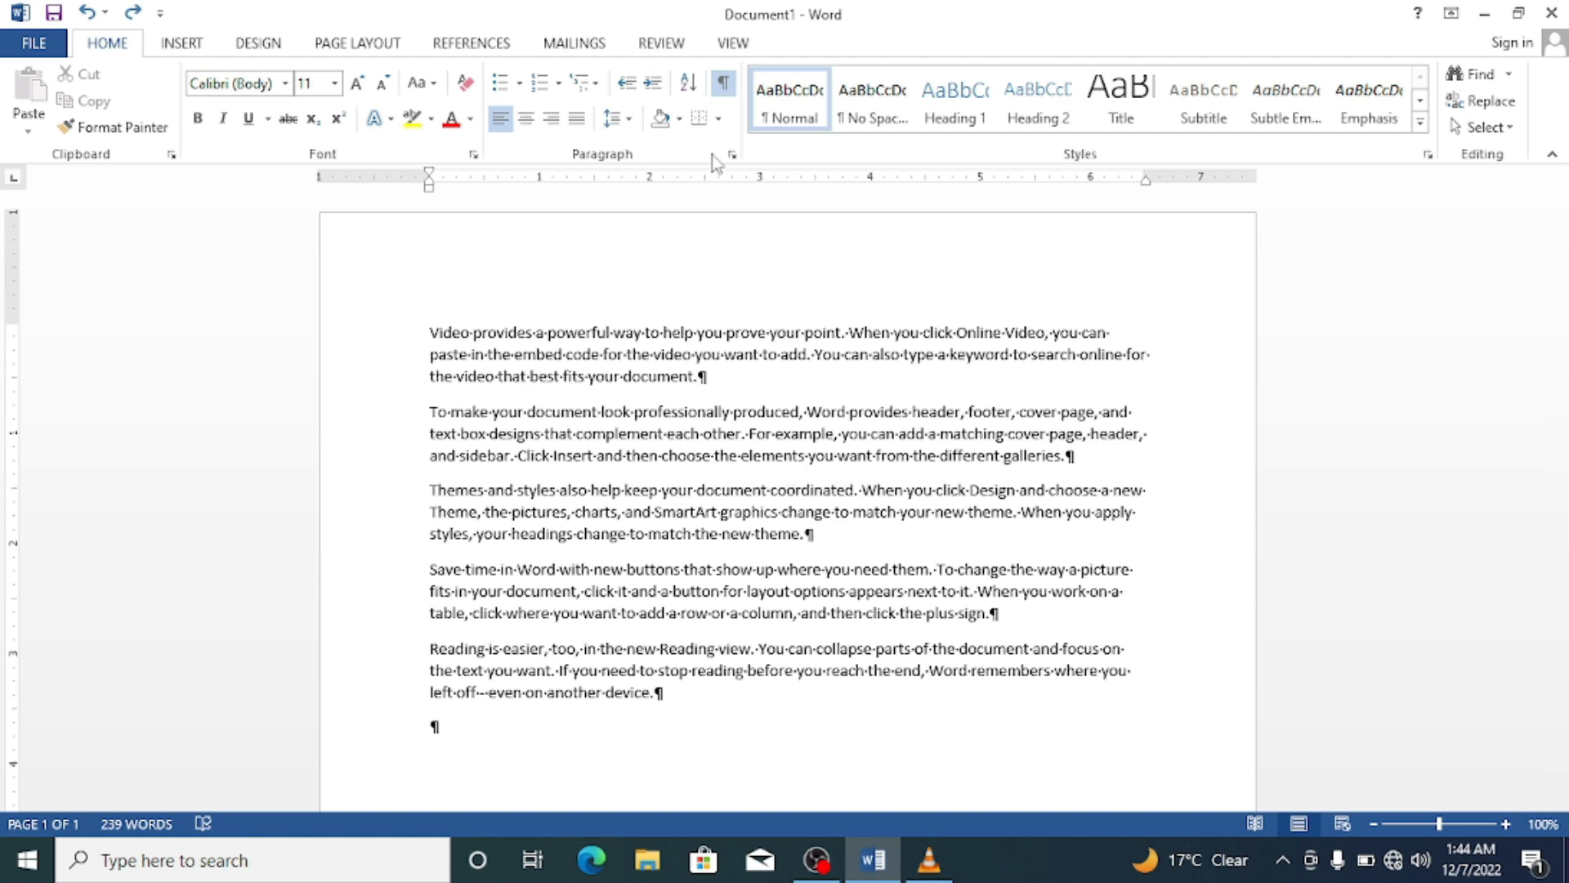
left_click(723, 84)
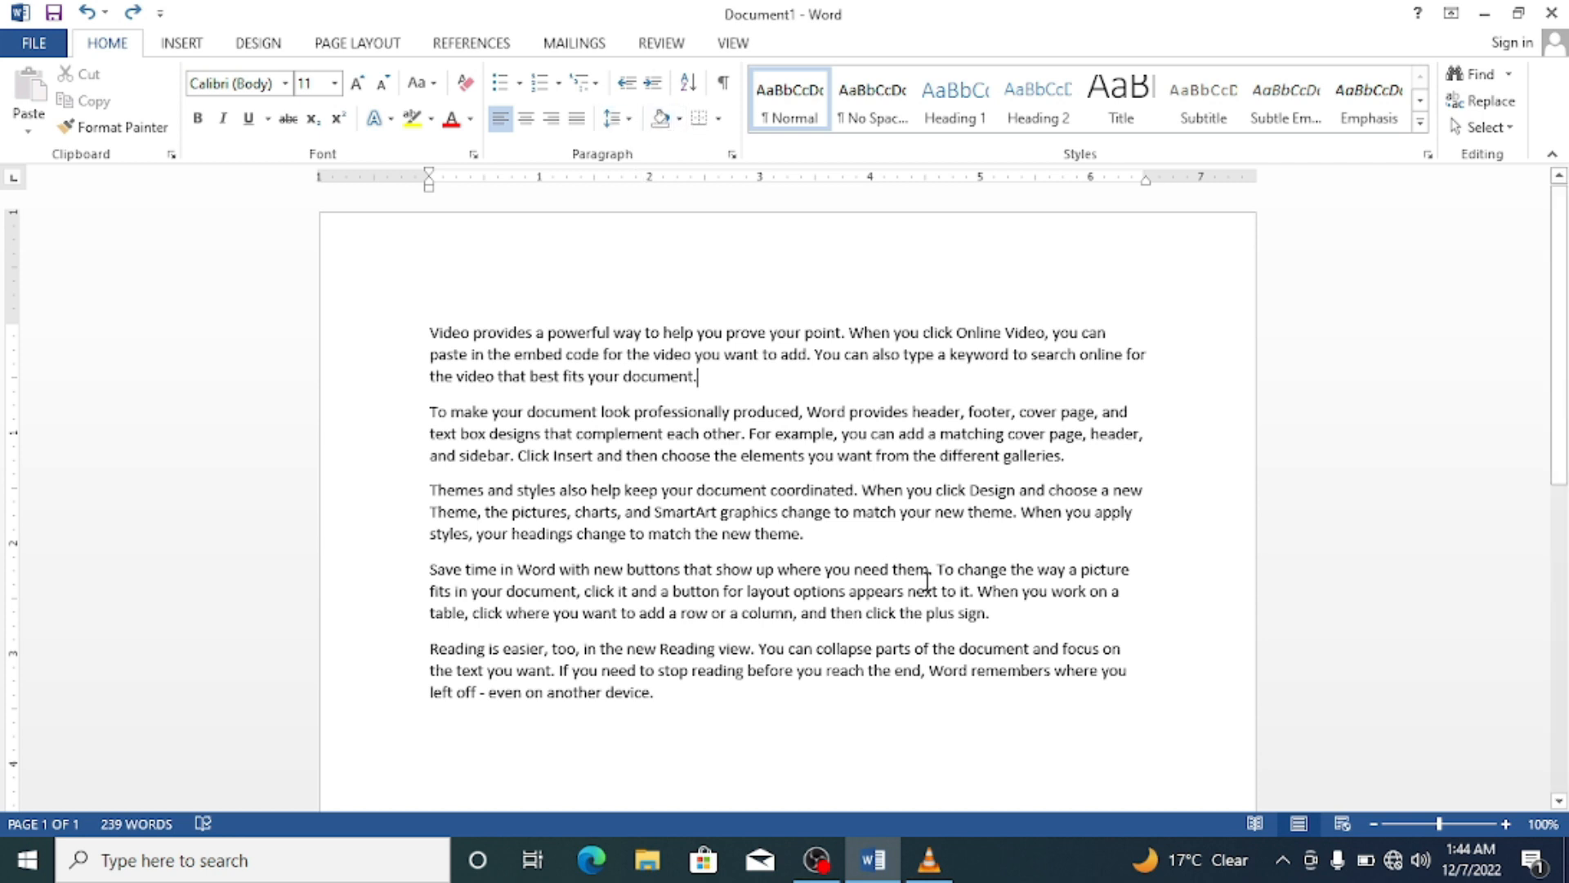
Set the line spacing of all five paragraphs to 3.0.
left_click(632, 121)
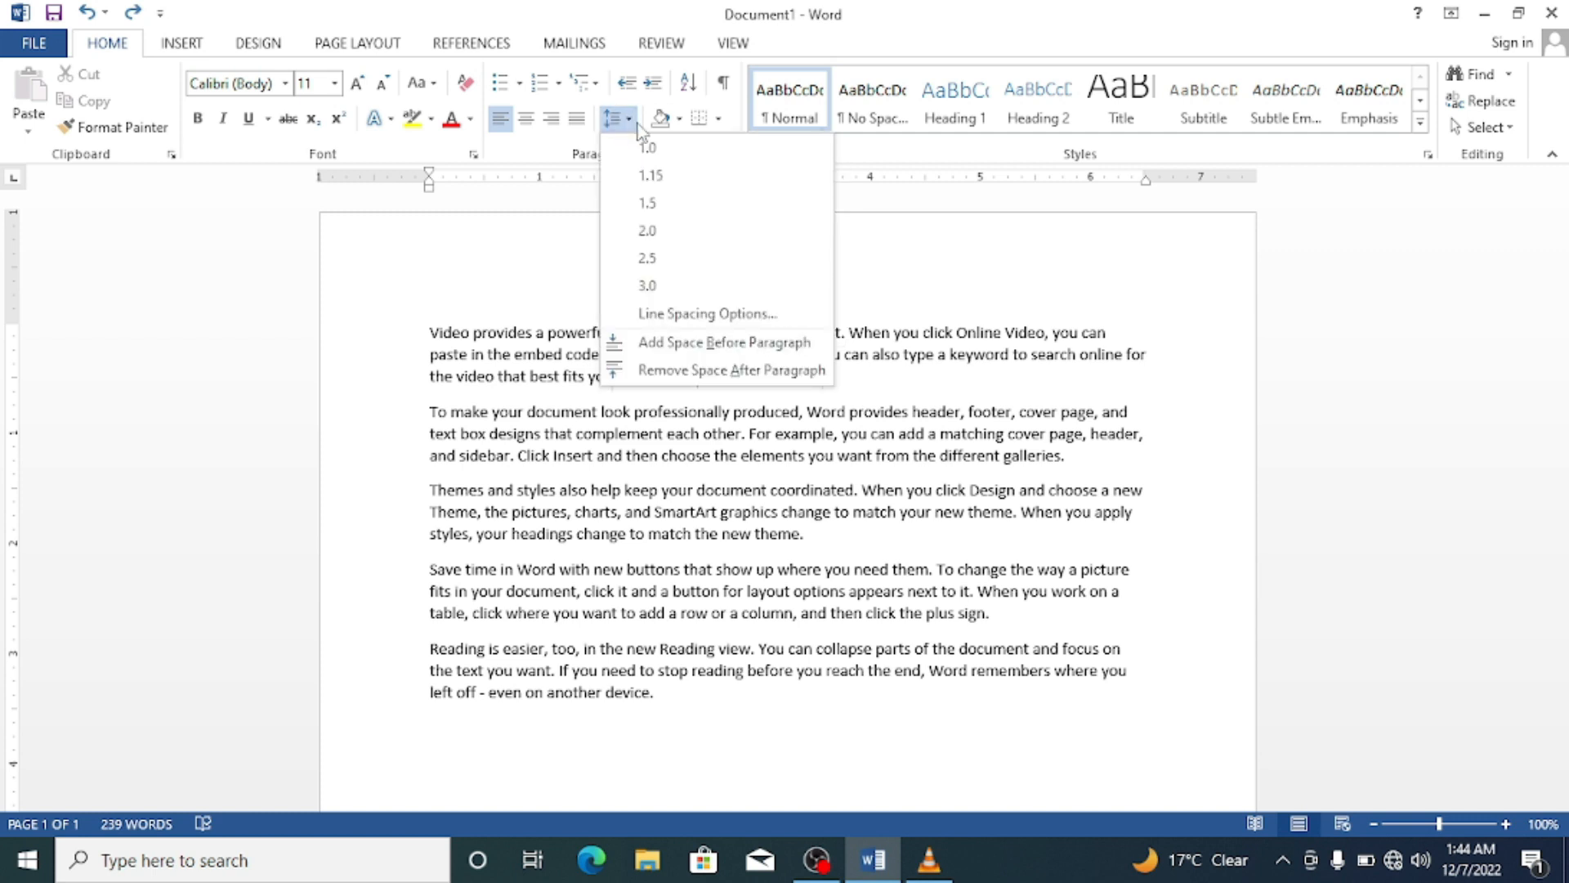
left_click(787, 760)
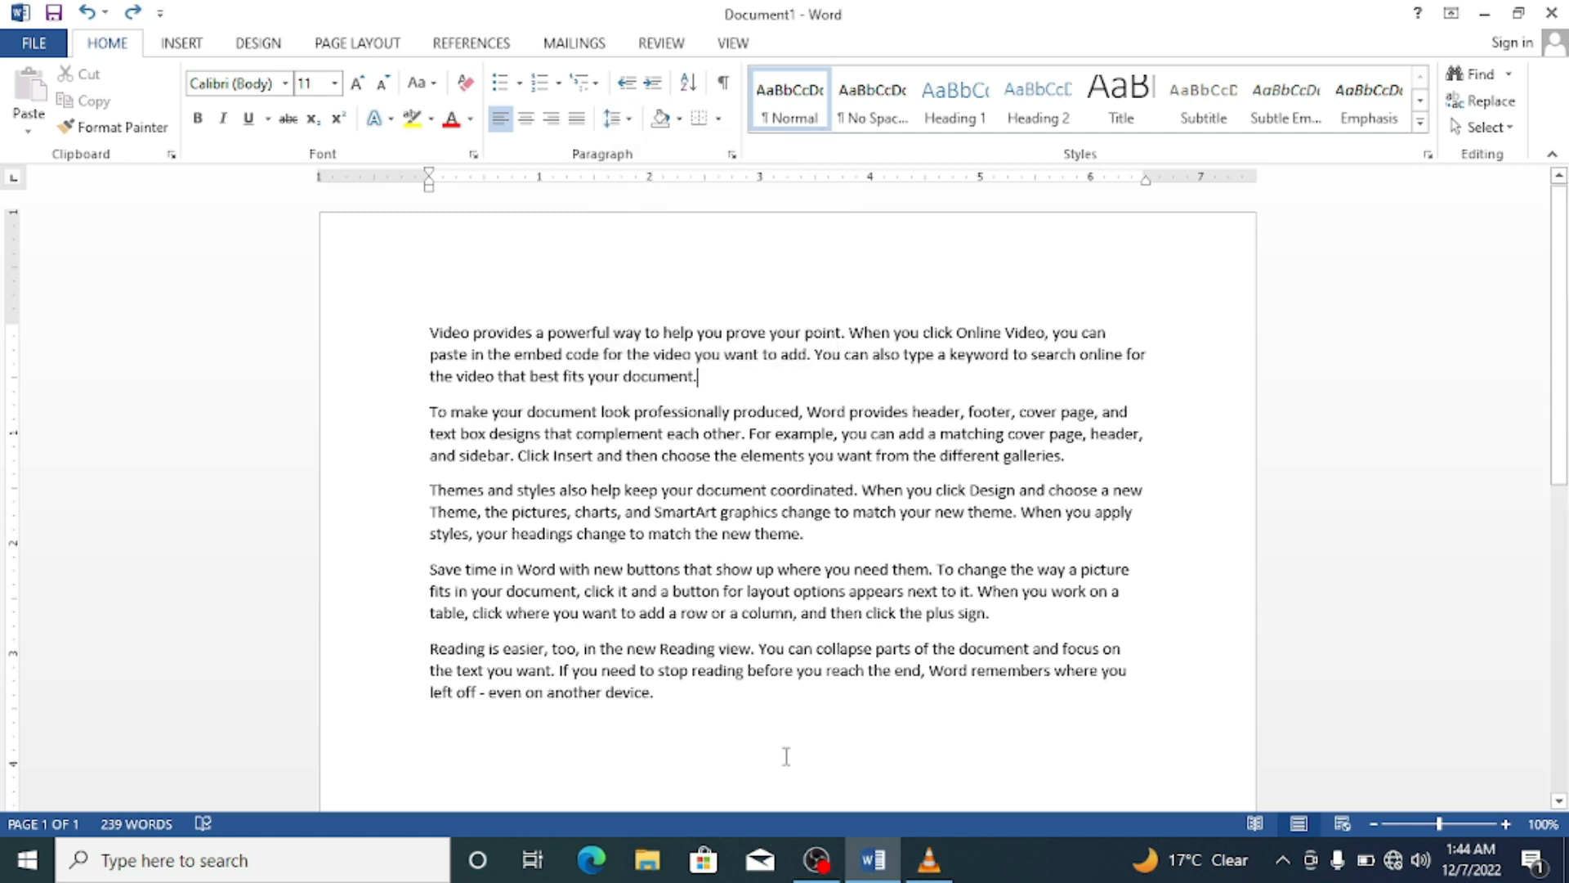
left_click_drag(760, 722, 416, 316)
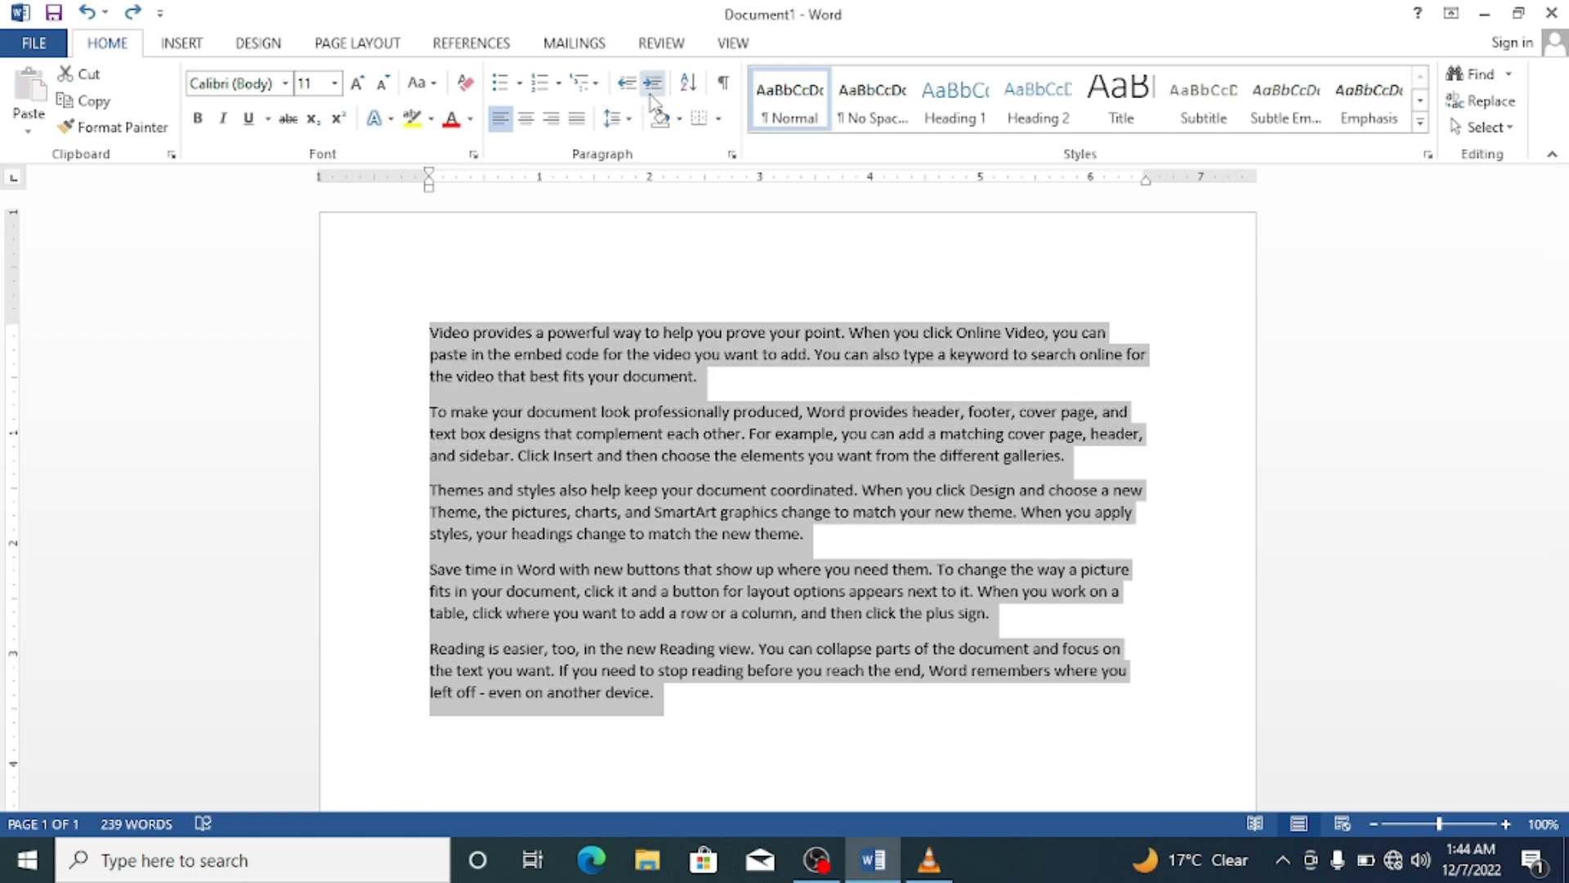
left_click(629, 121)
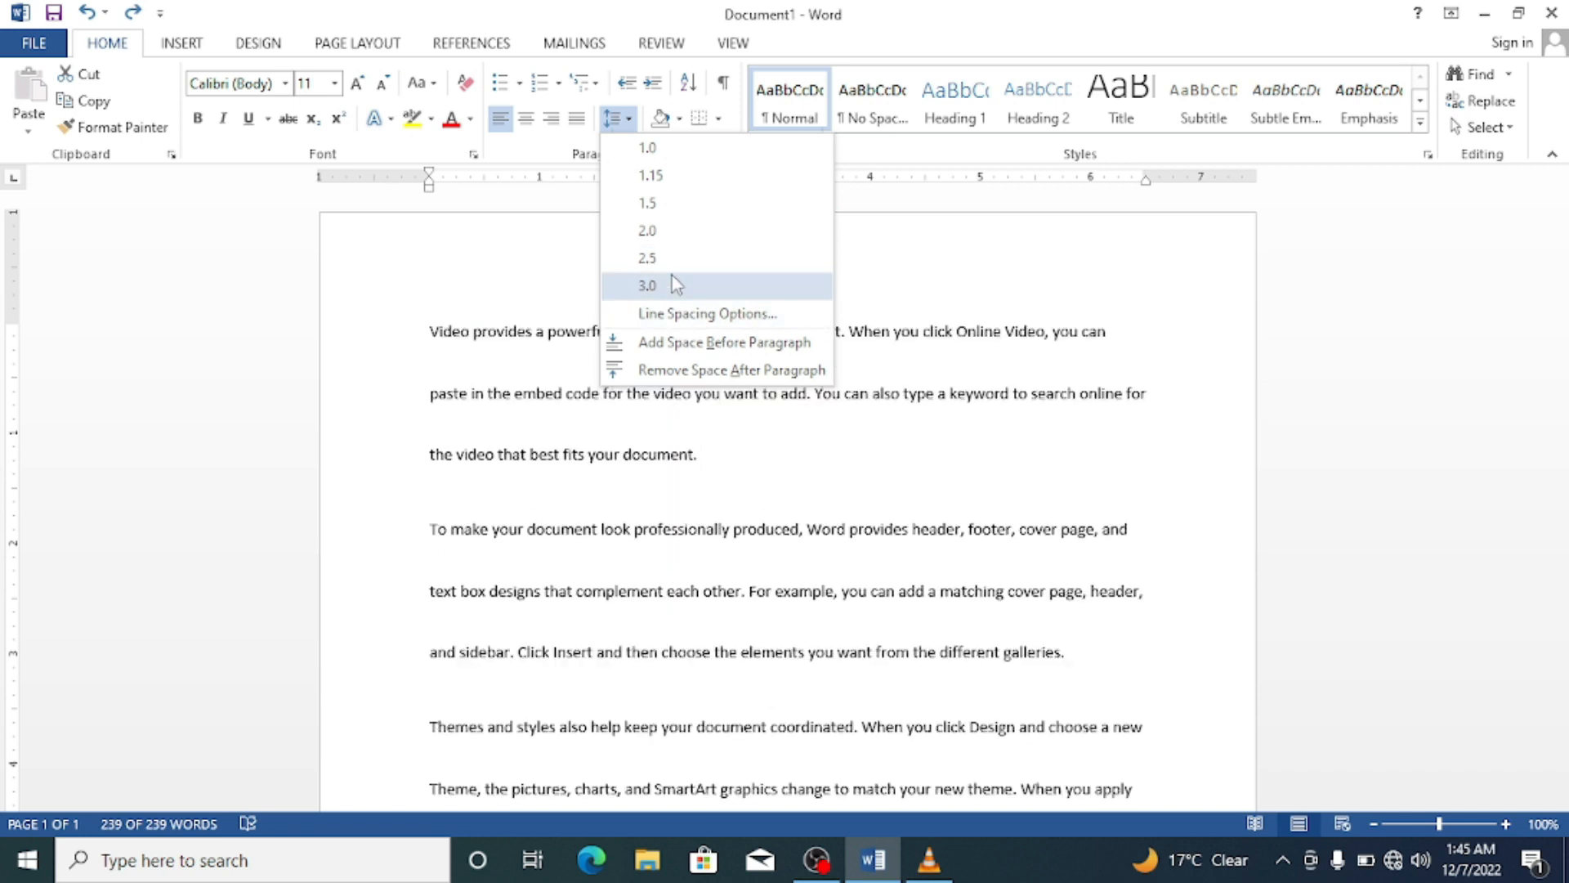
left_click(672, 288)
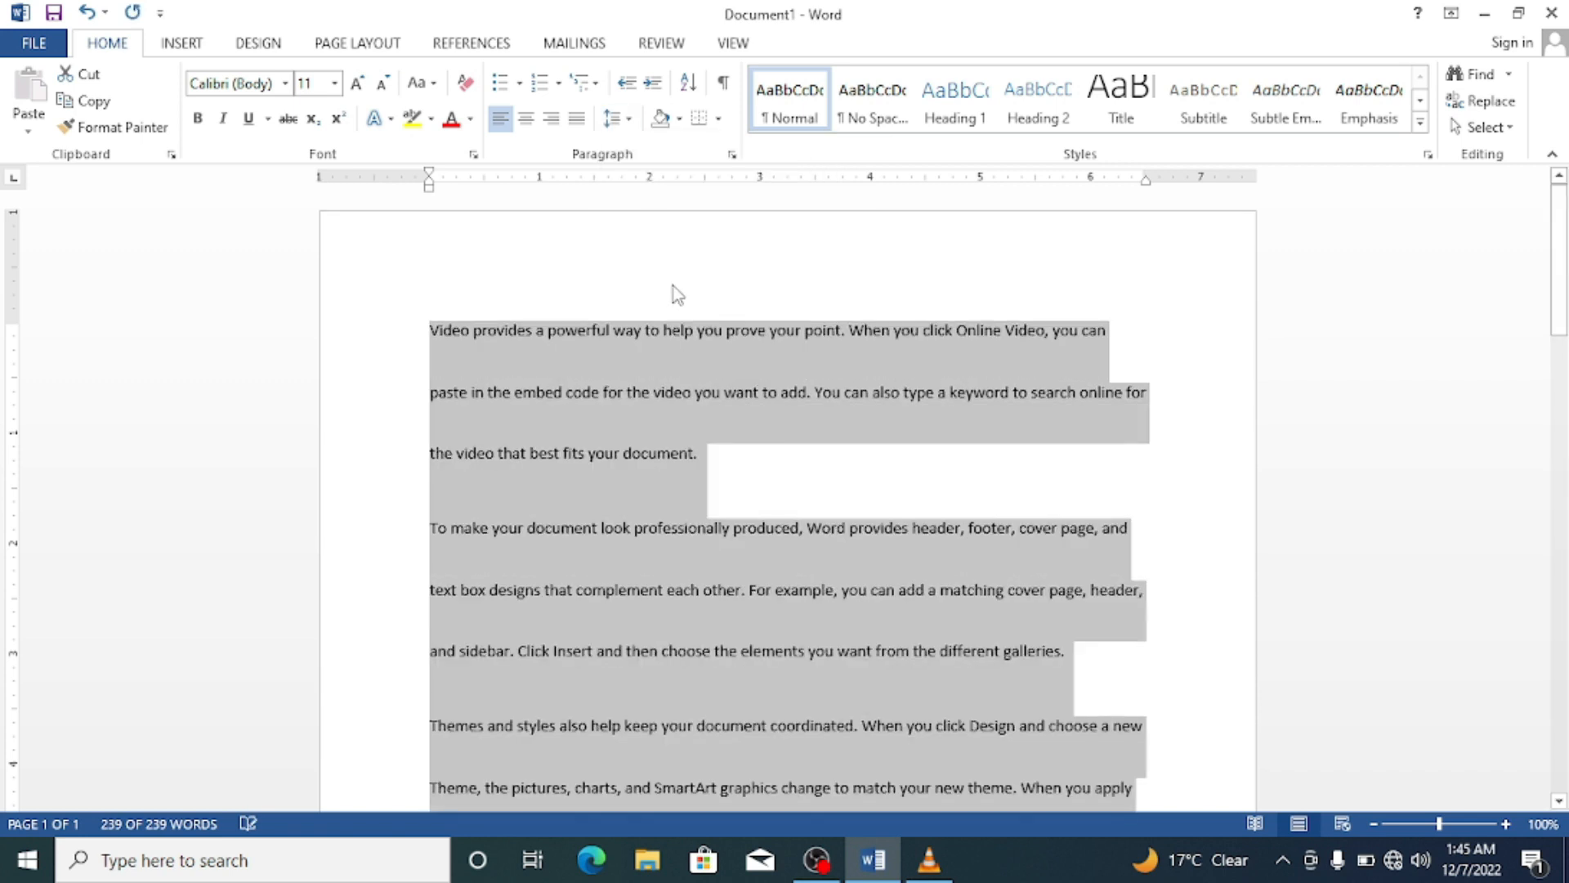
Reduce the line spacing of all the selected paragraphs to 1.0.
left_click(645, 129)
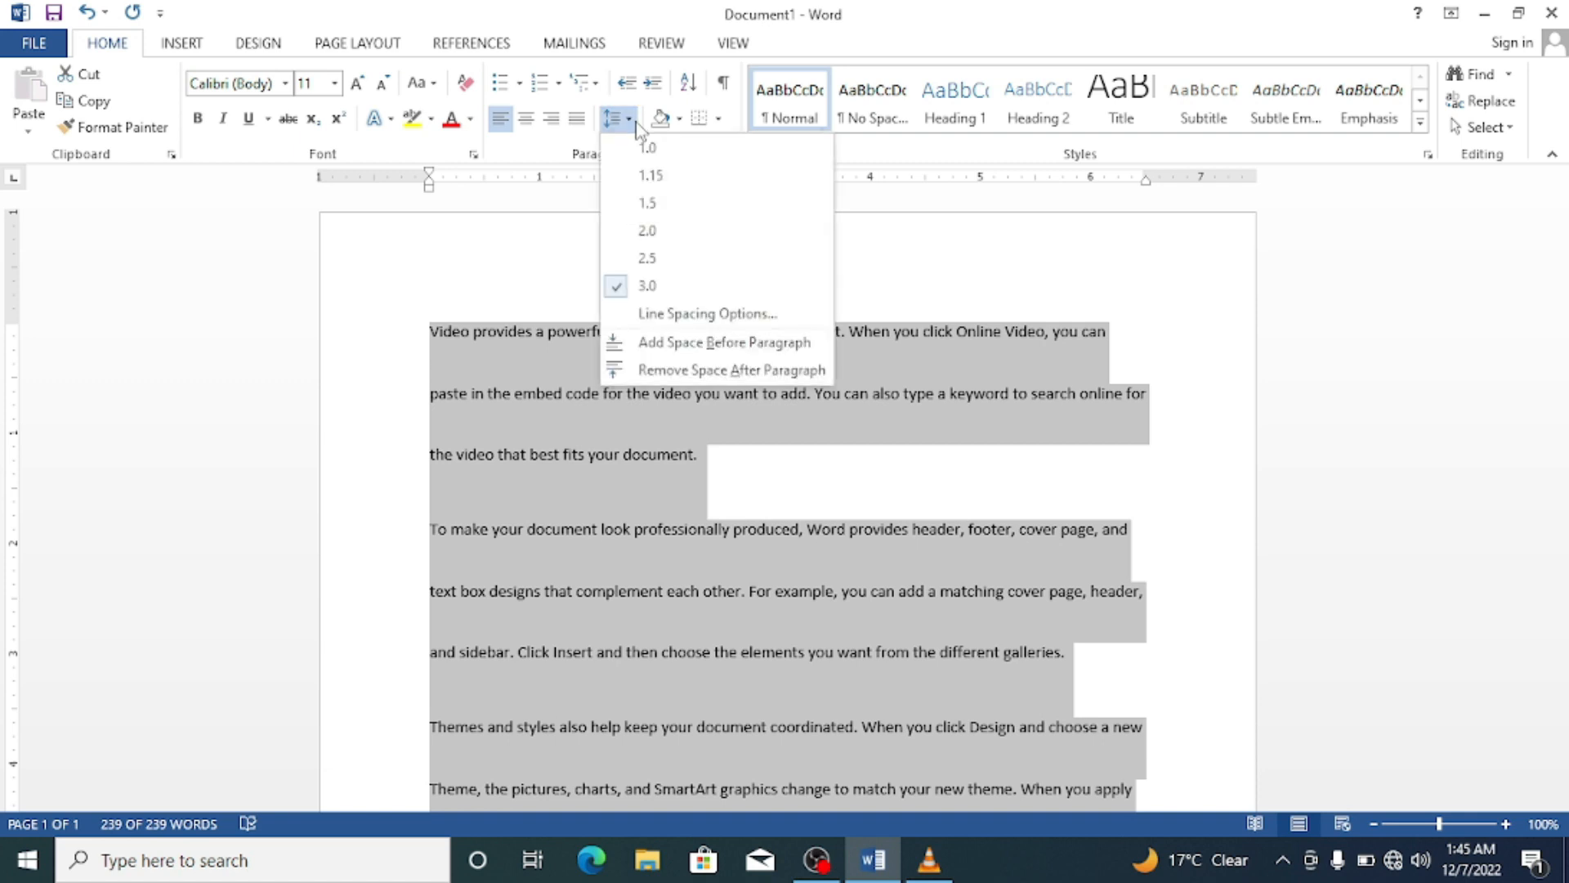
left_click(647, 149)
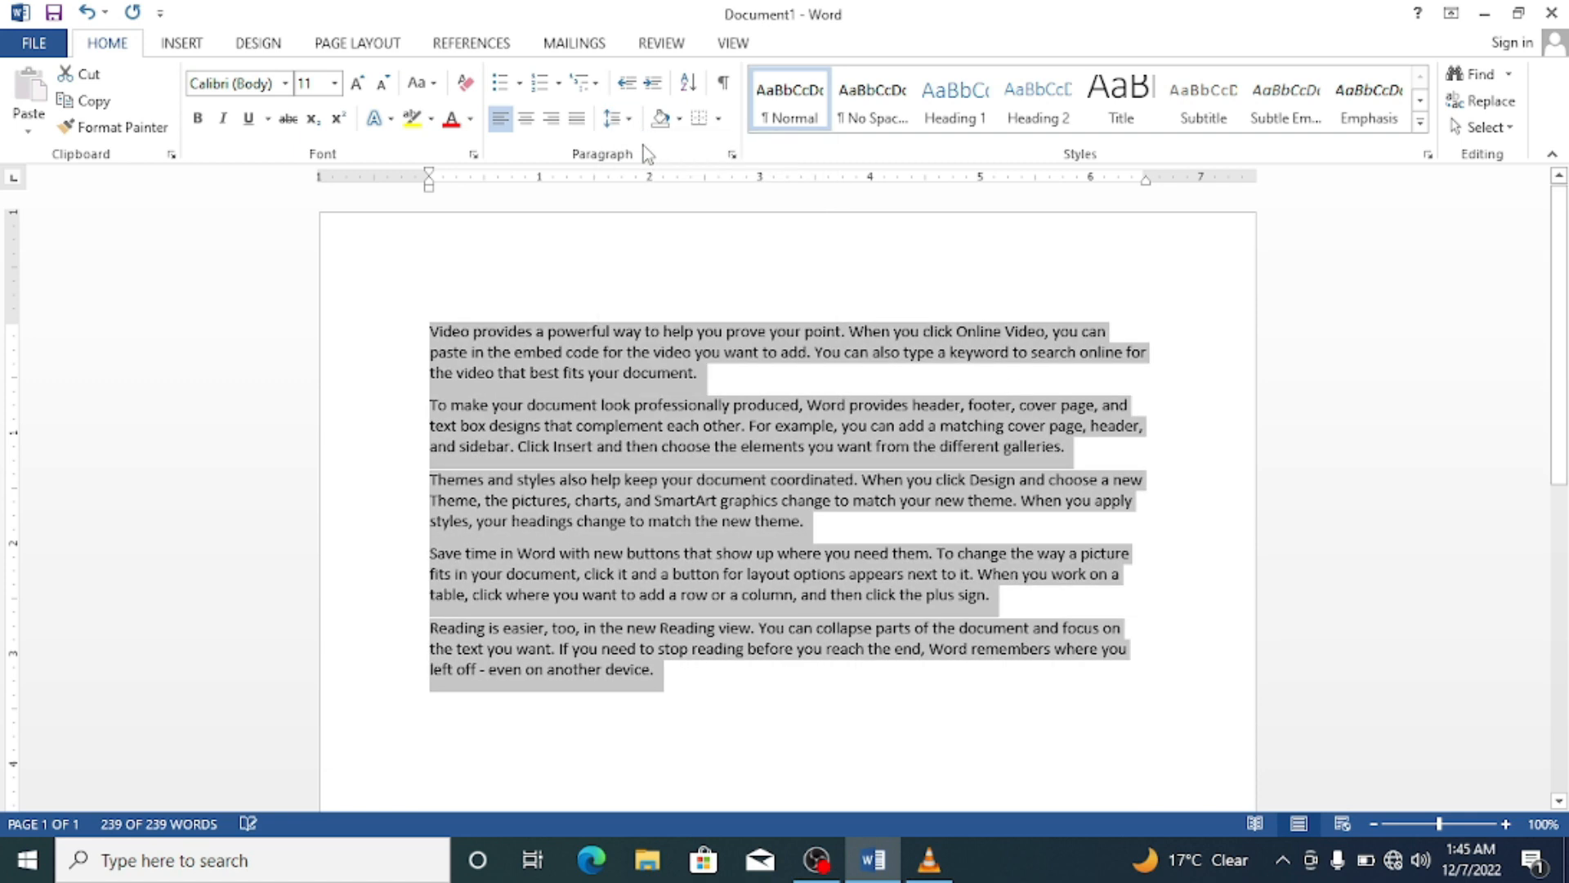
left_click(630, 120)
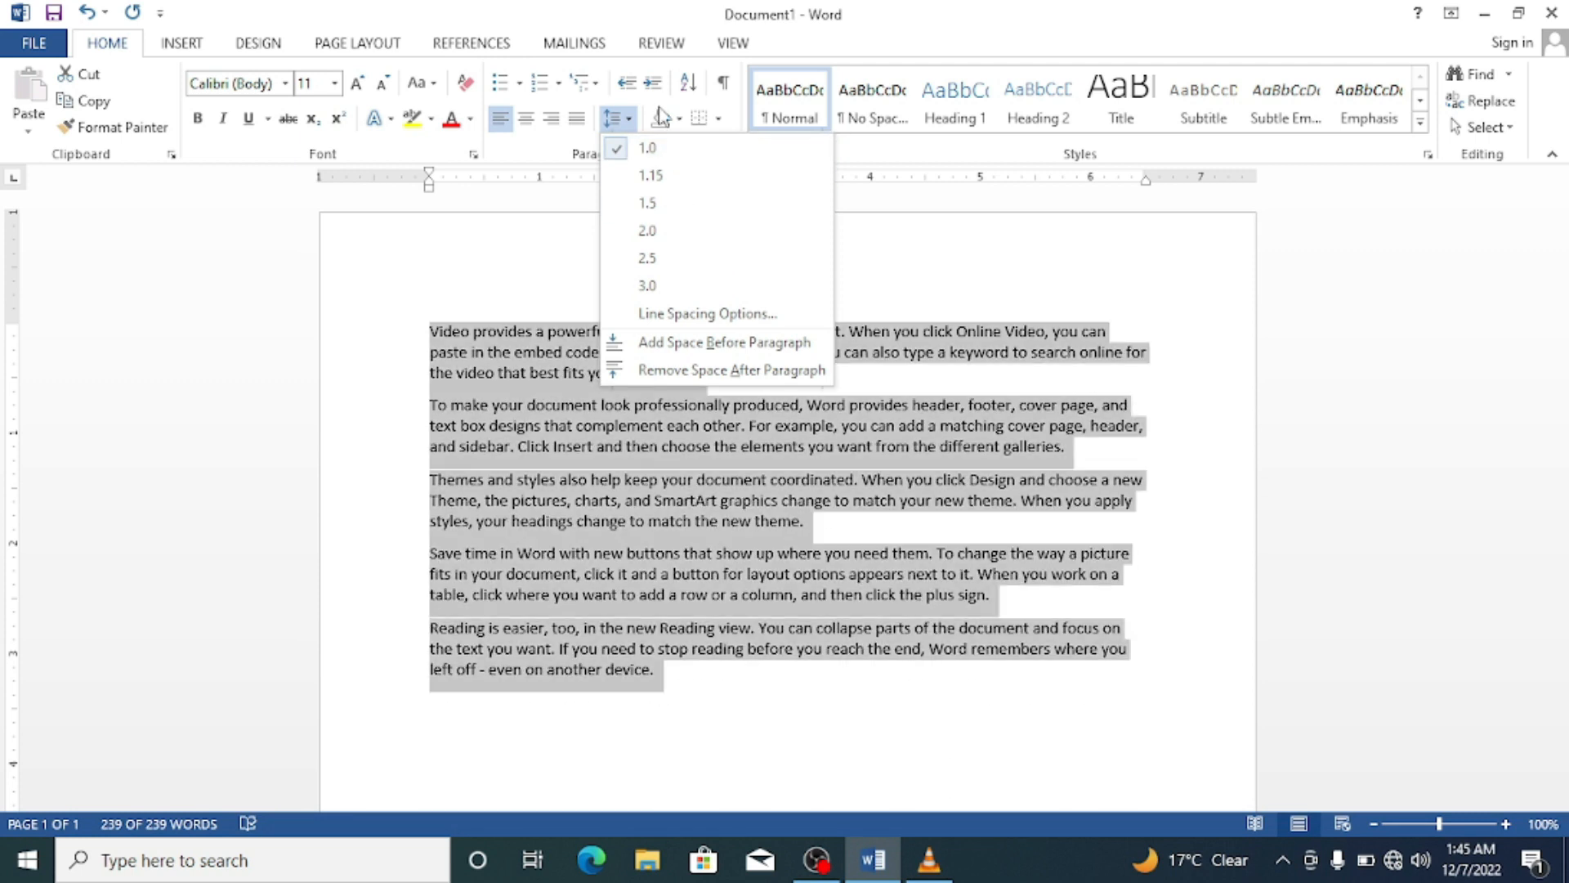
left_click(631, 122)
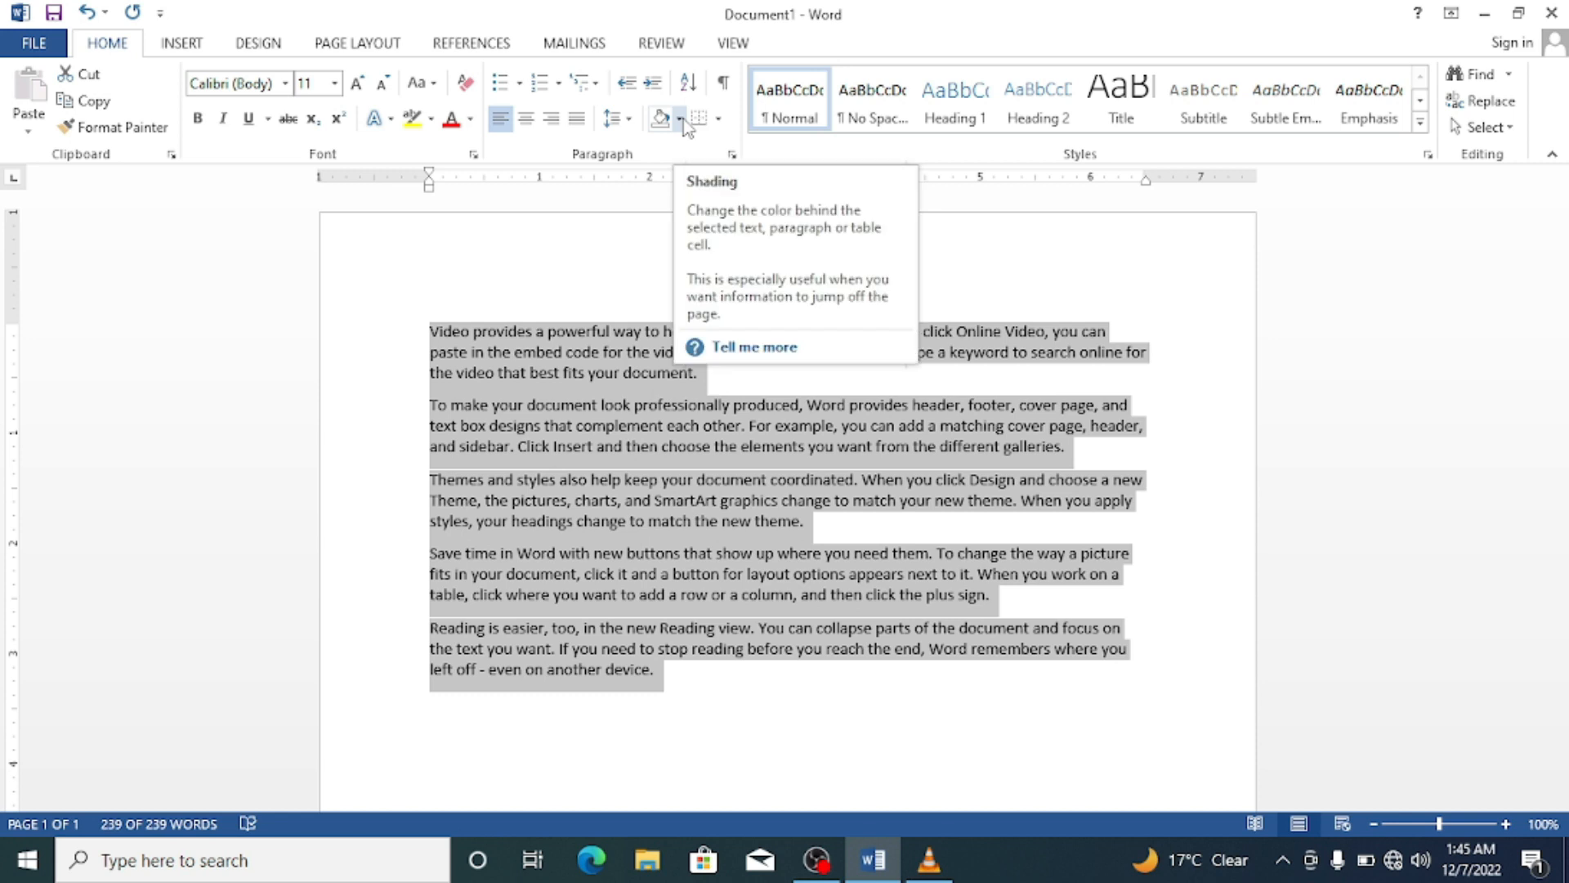
mouse_move(748, 683)
left_mouse_down()
mouse_move(442, 628)
mouse_move(509, 370)
mouse_move(474, 306)
left_mouse_up()
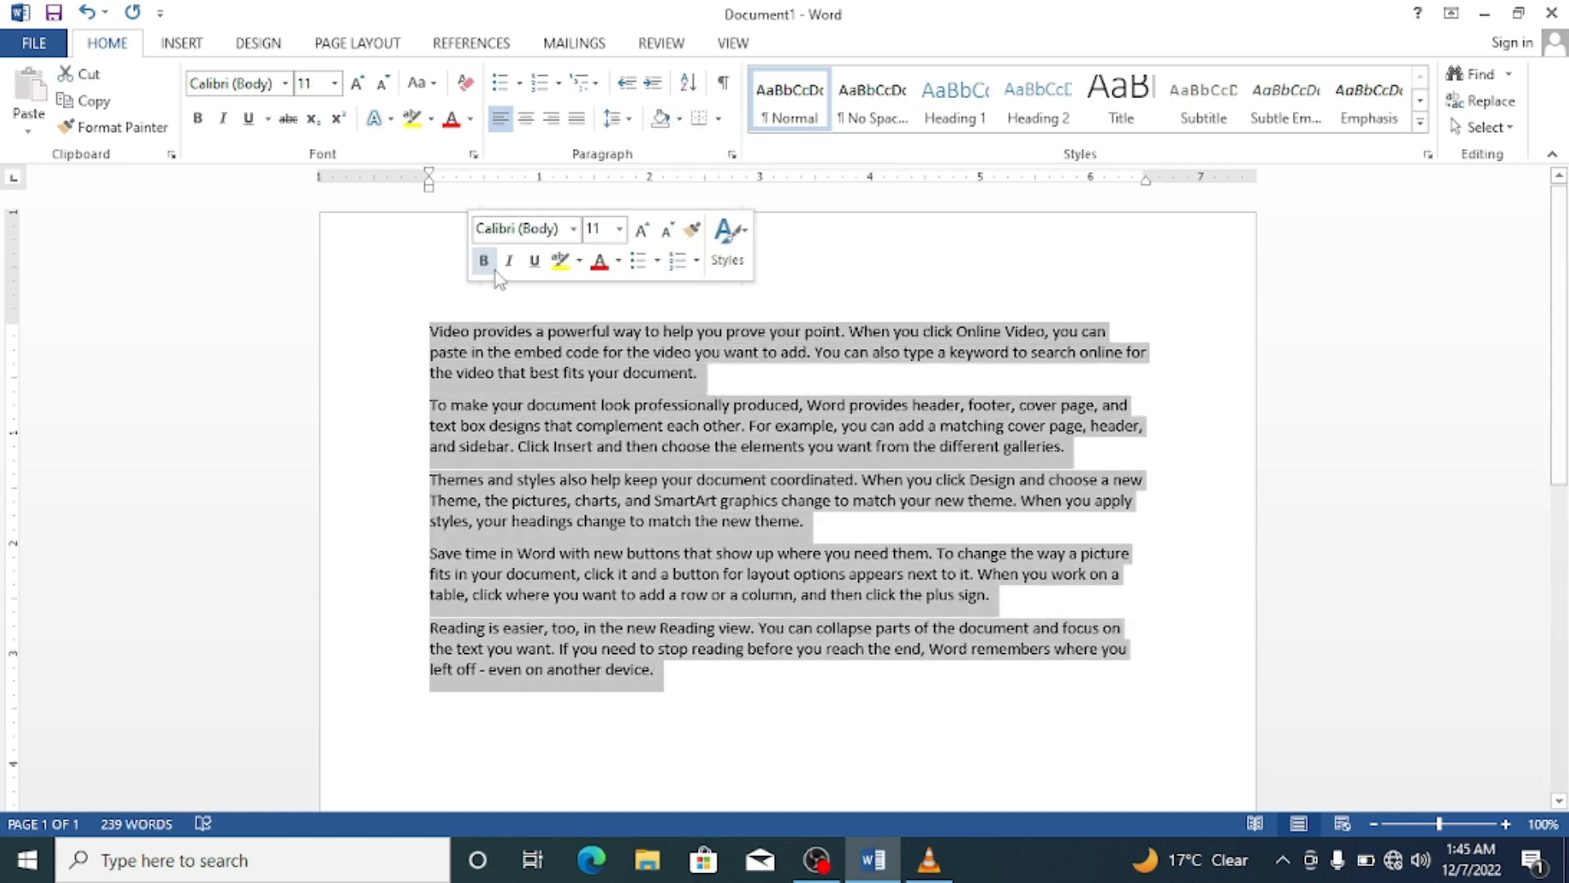
left_click(680, 119)
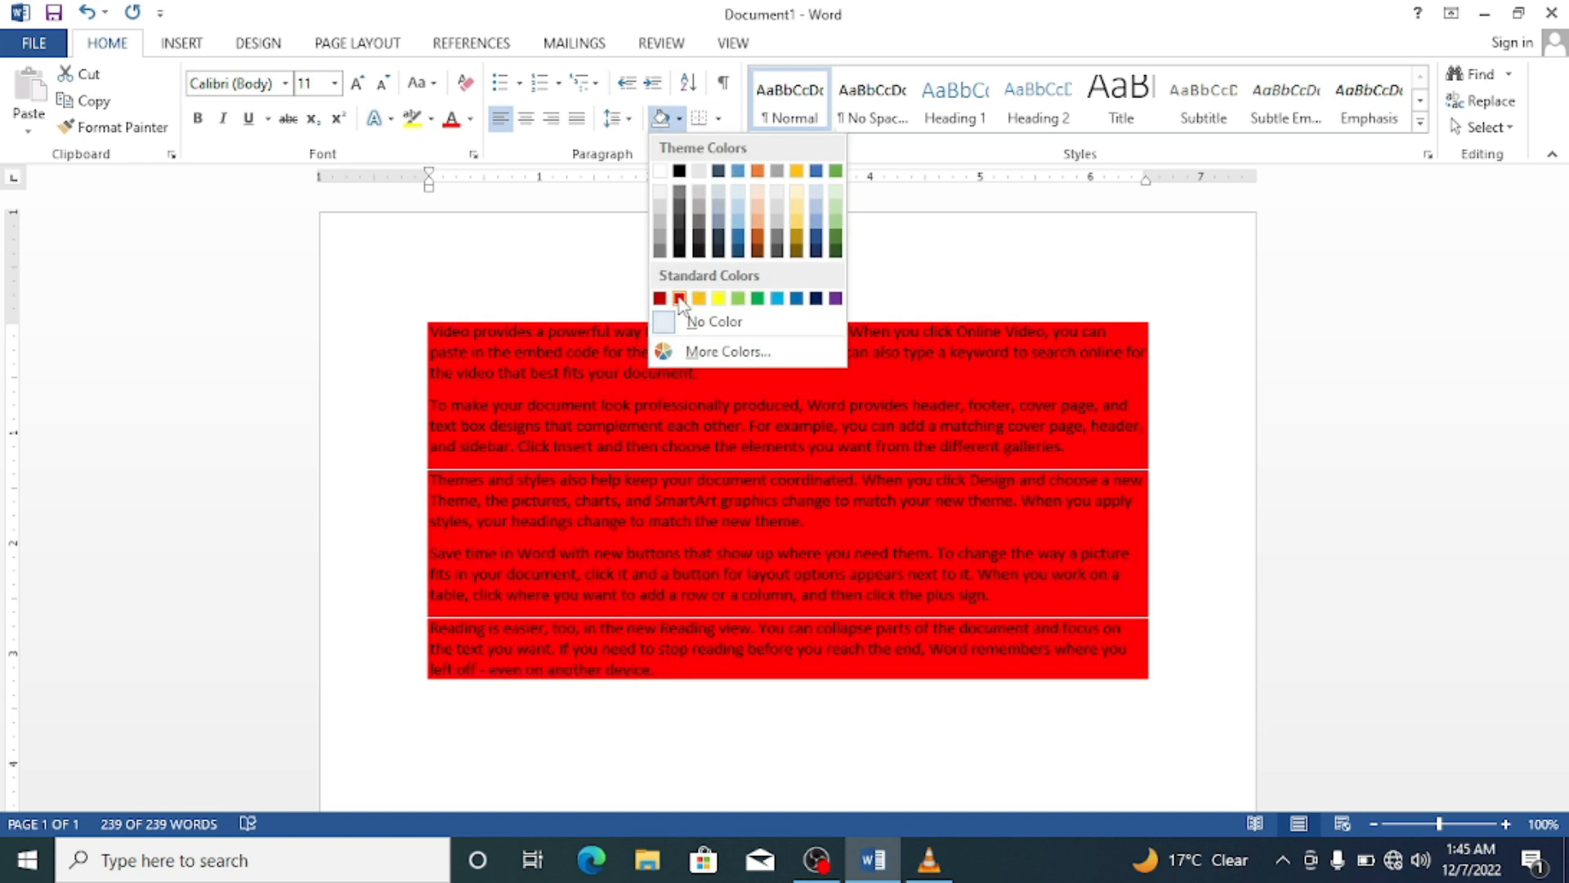
left_click(1069, 278)
Apply black shading behind all five paragraphs and undo the shading.
left_click_drag(805, 683, 440, 327)
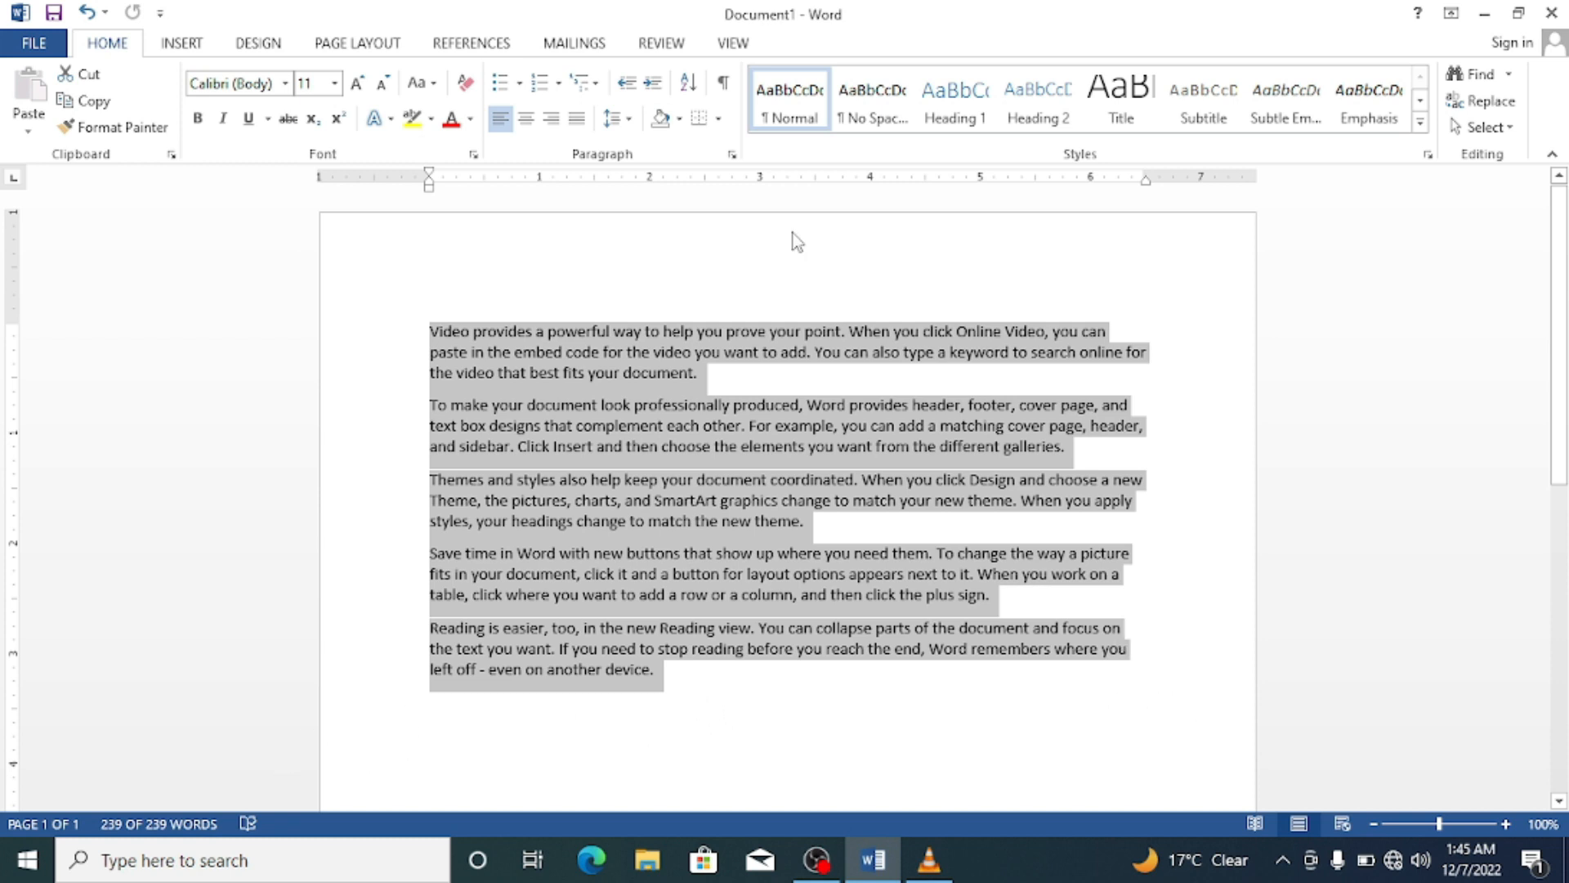
left_click(678, 119)
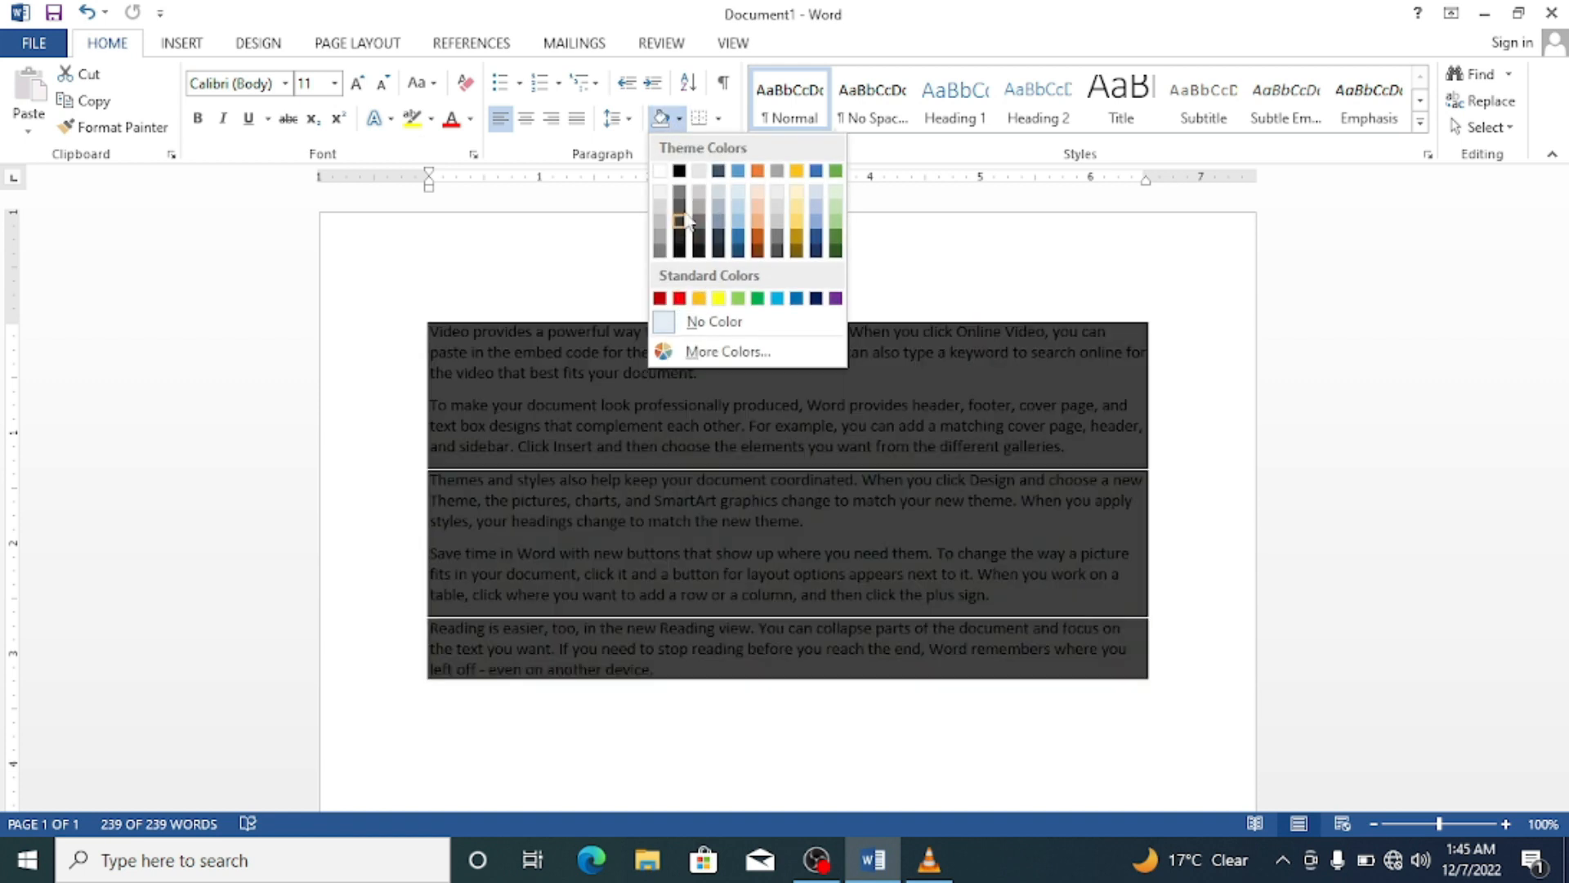
left_click(680, 171)
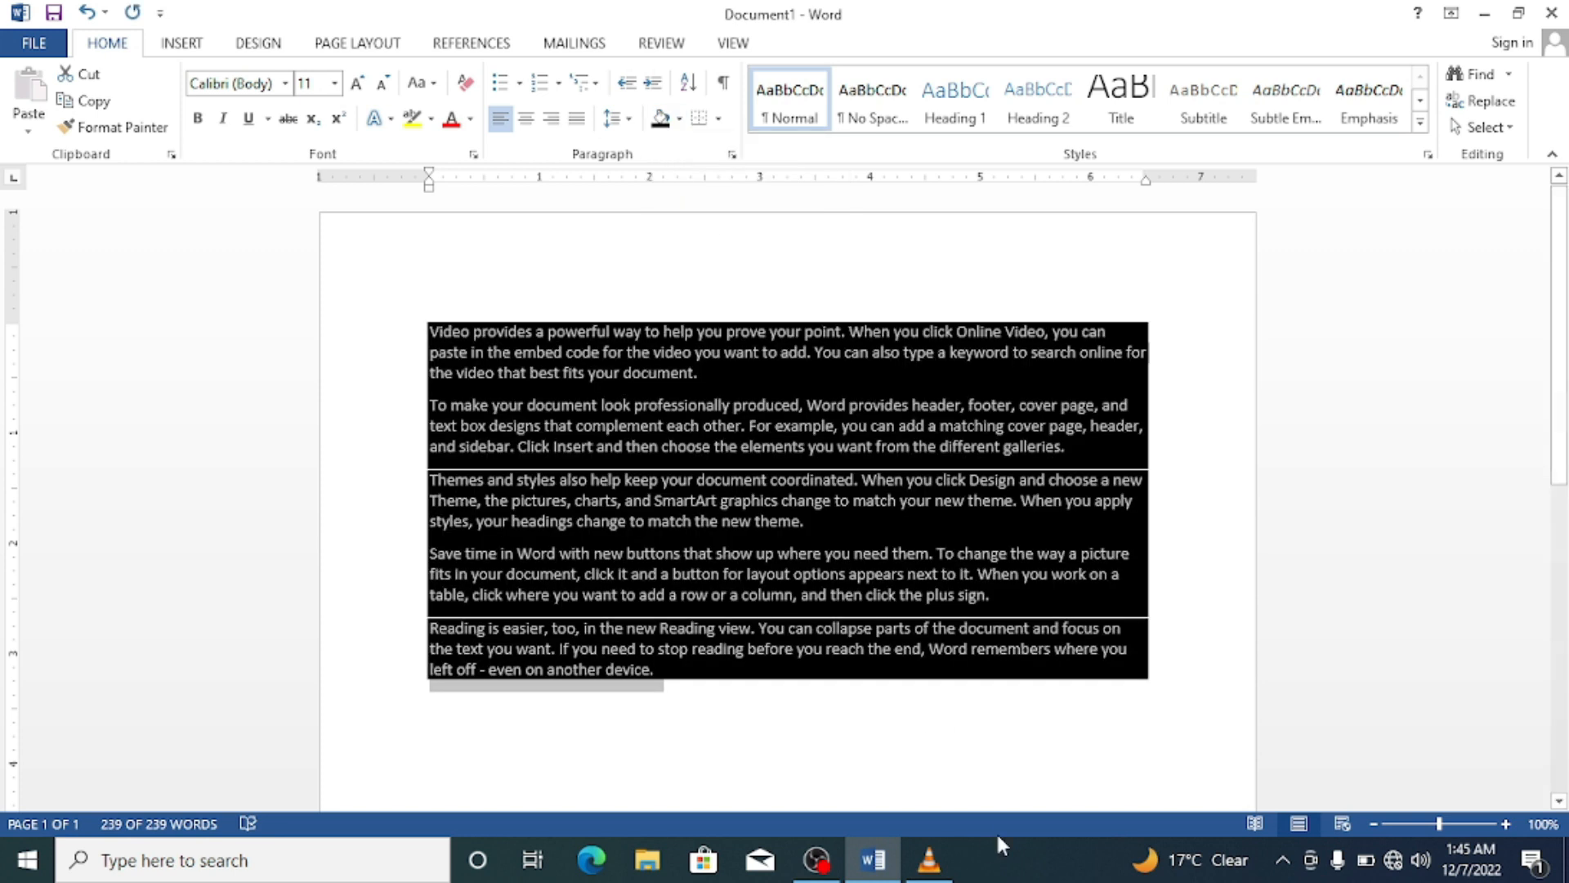
left_click(971, 726)
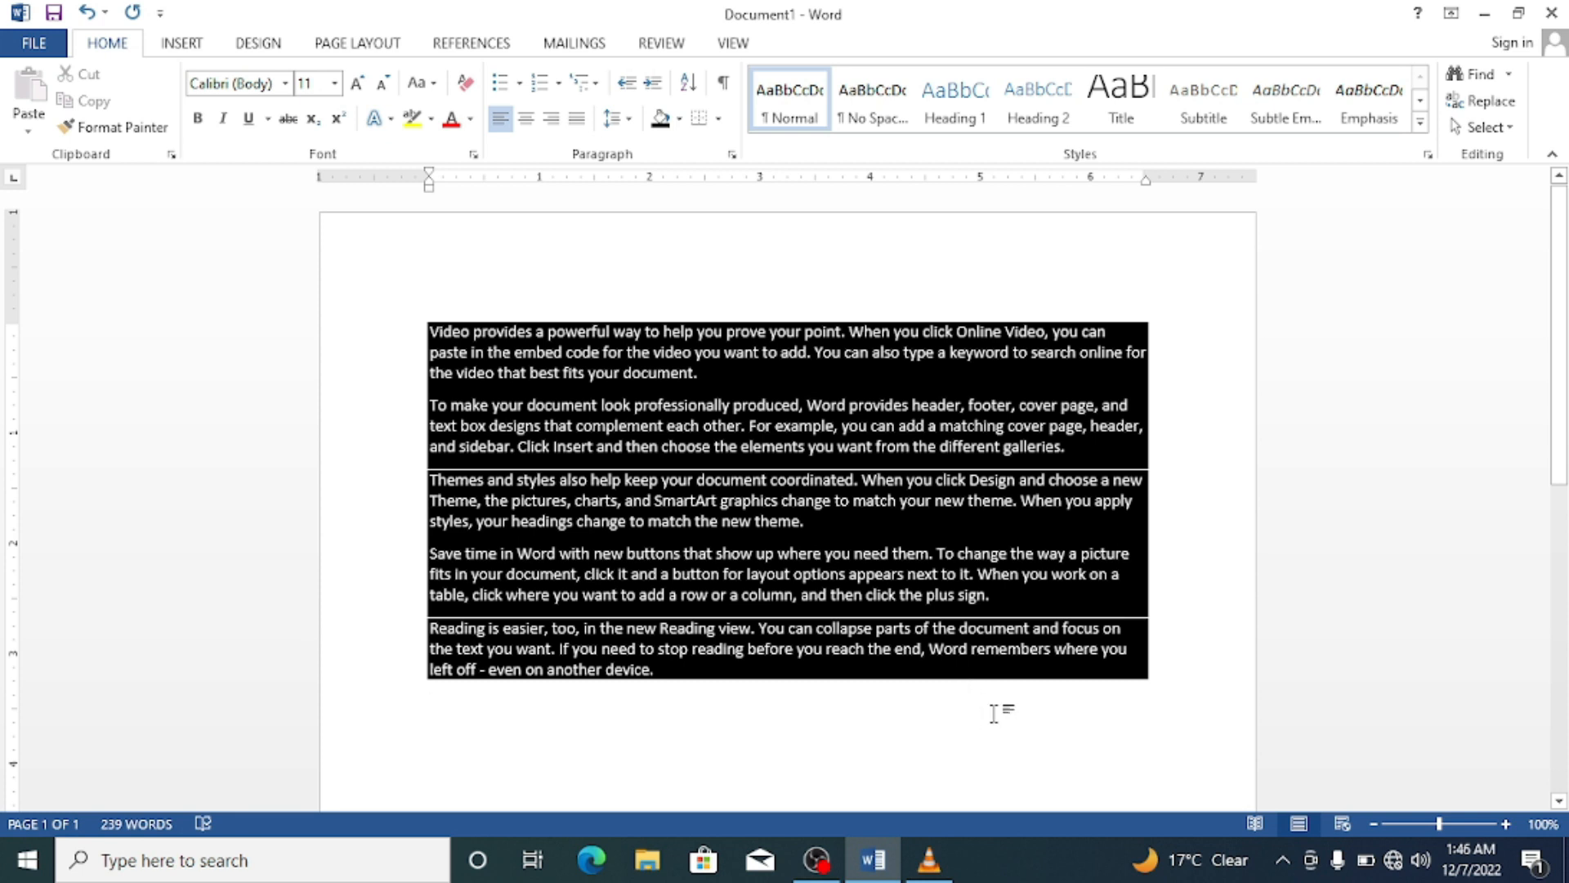
key("ctrl+a")
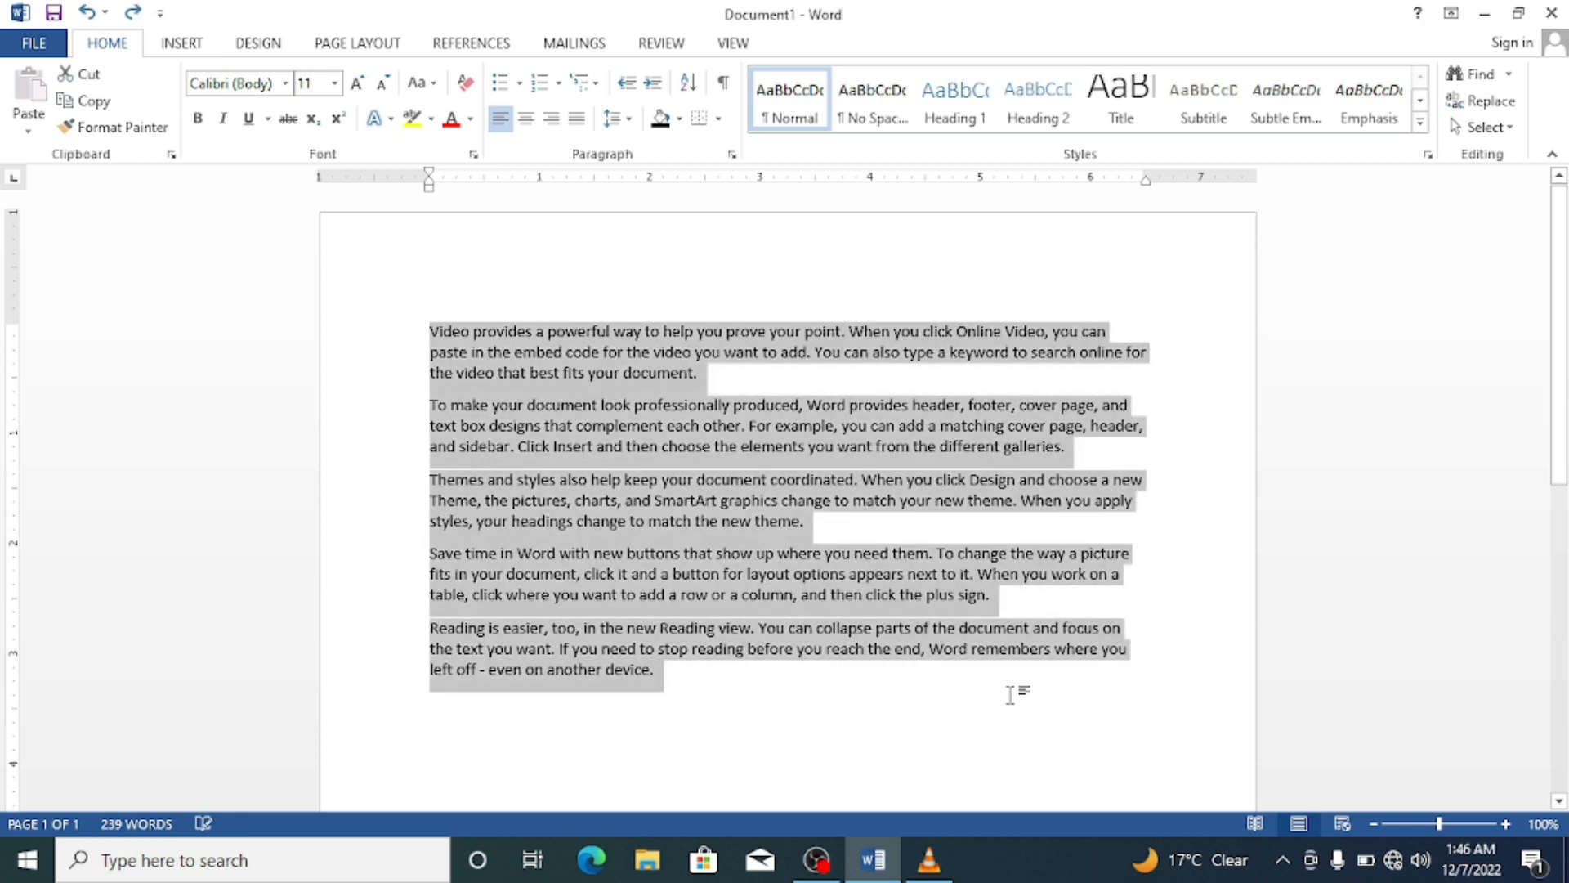
left_click(1012, 705)
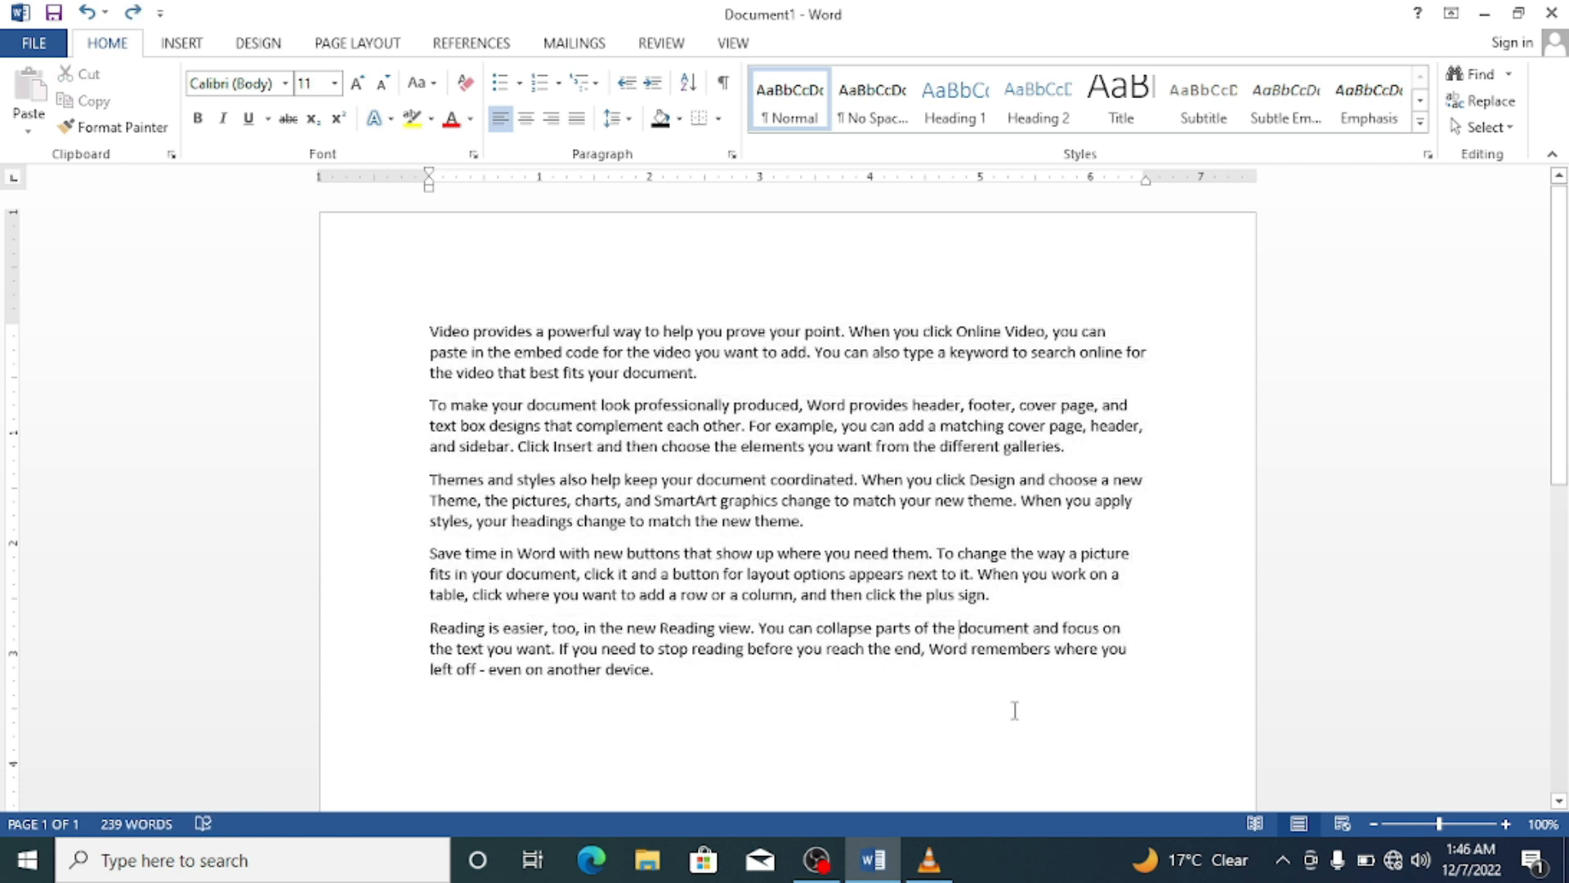
Delete the last four paragraphs, from "To make your document look professionally produced" to the end, keeping only the first.
left_click_drag(1026, 724, 406, 449)
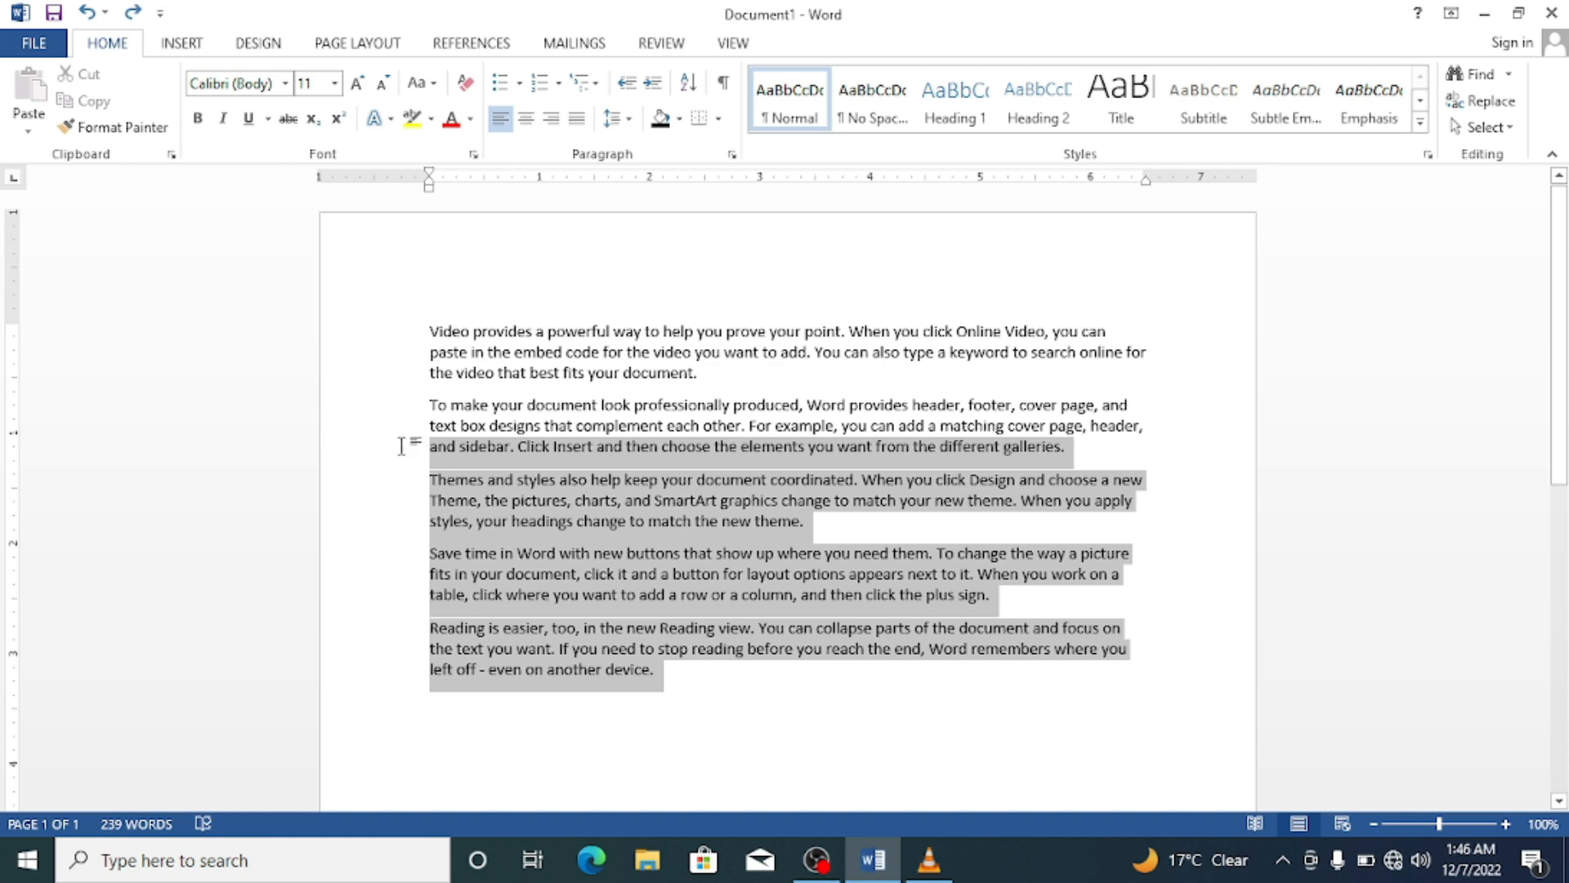
left_click(396, 703)
left_click_drag(395, 703, 326, 406)
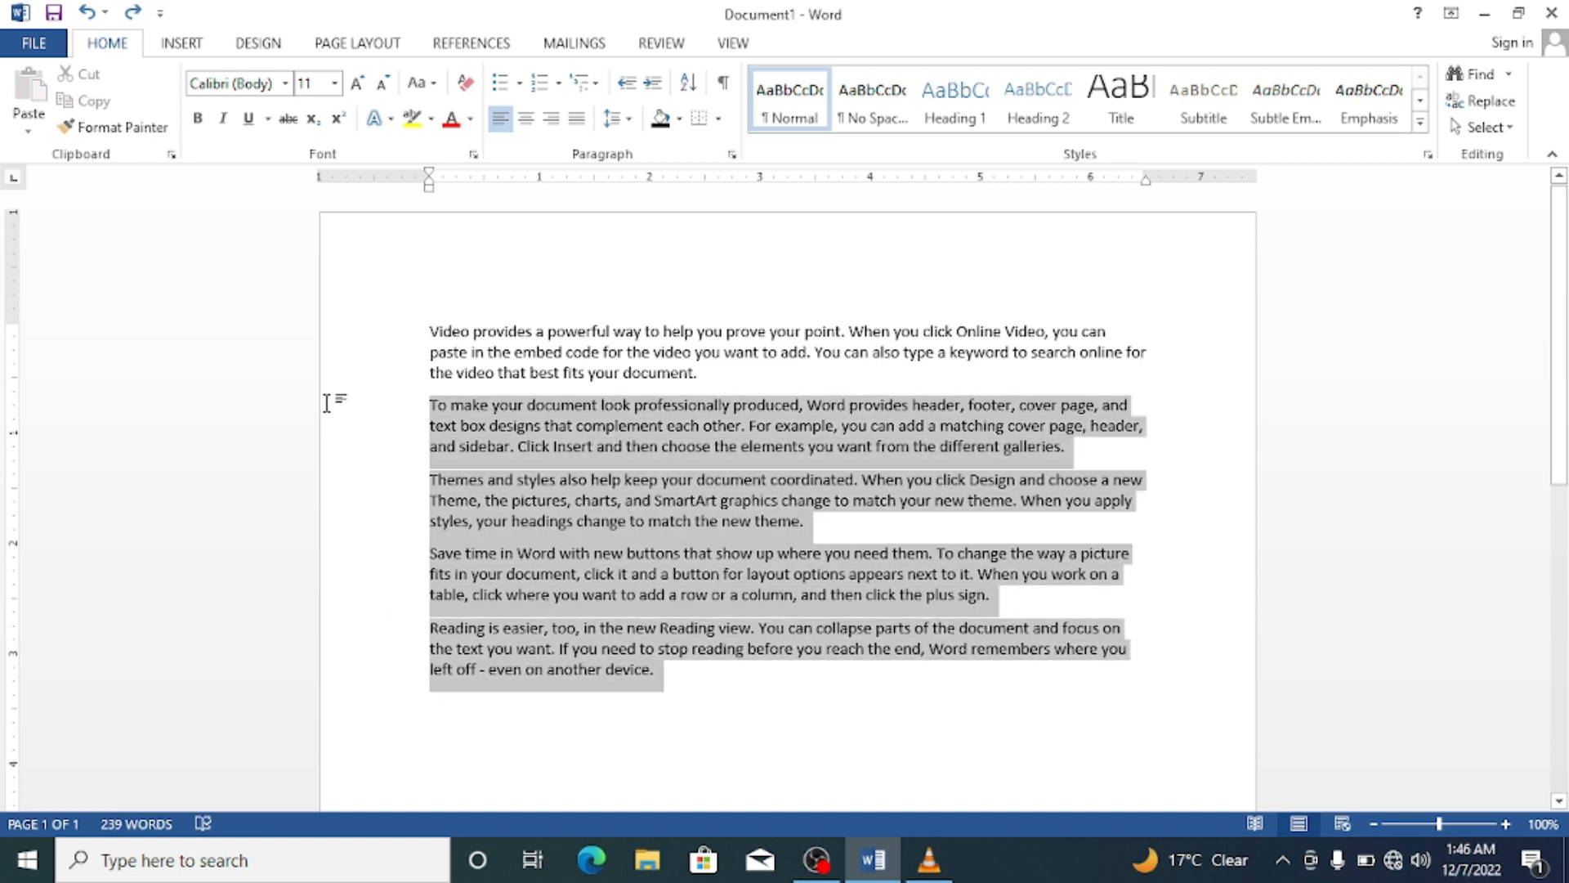
key("Delete")
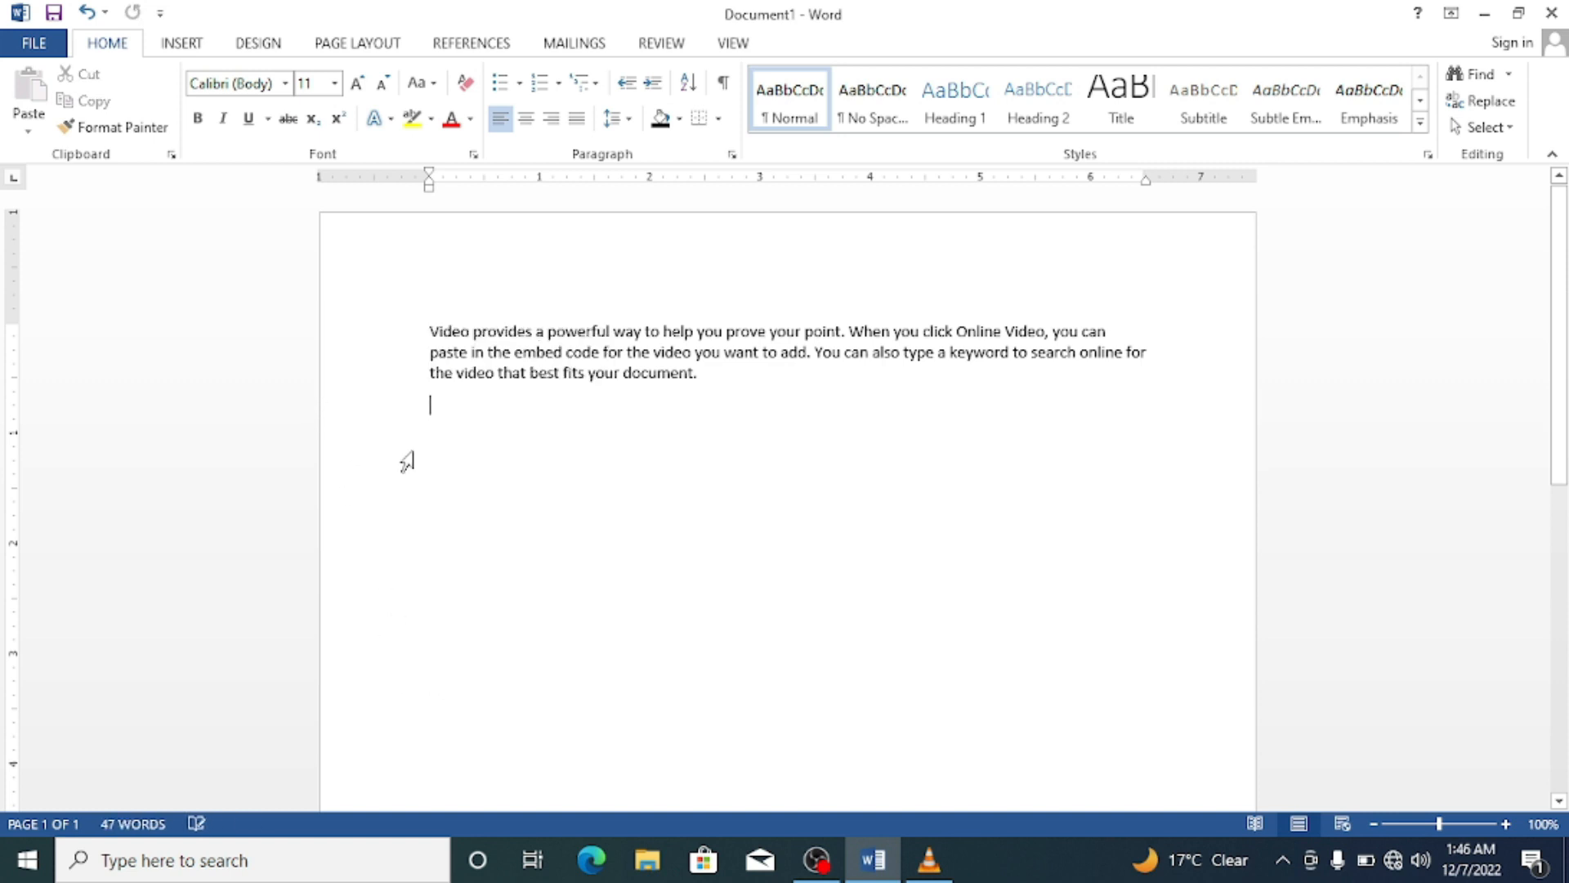
Add a bottom border and a top border to the empty line below the remaining paragraph.
left_click(720, 120)
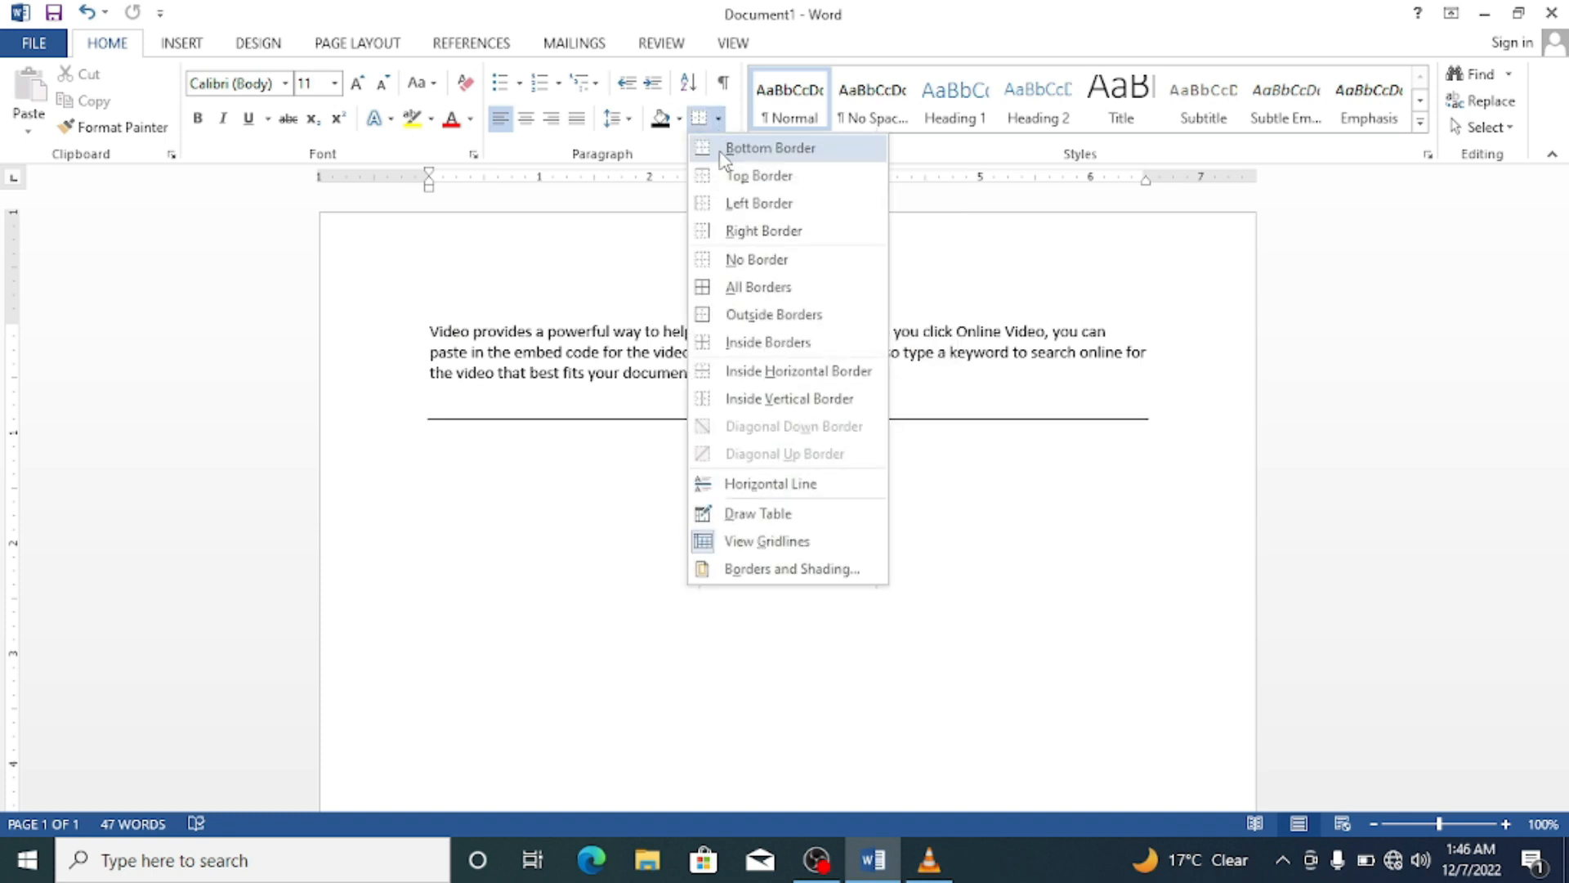
left_click(723, 151)
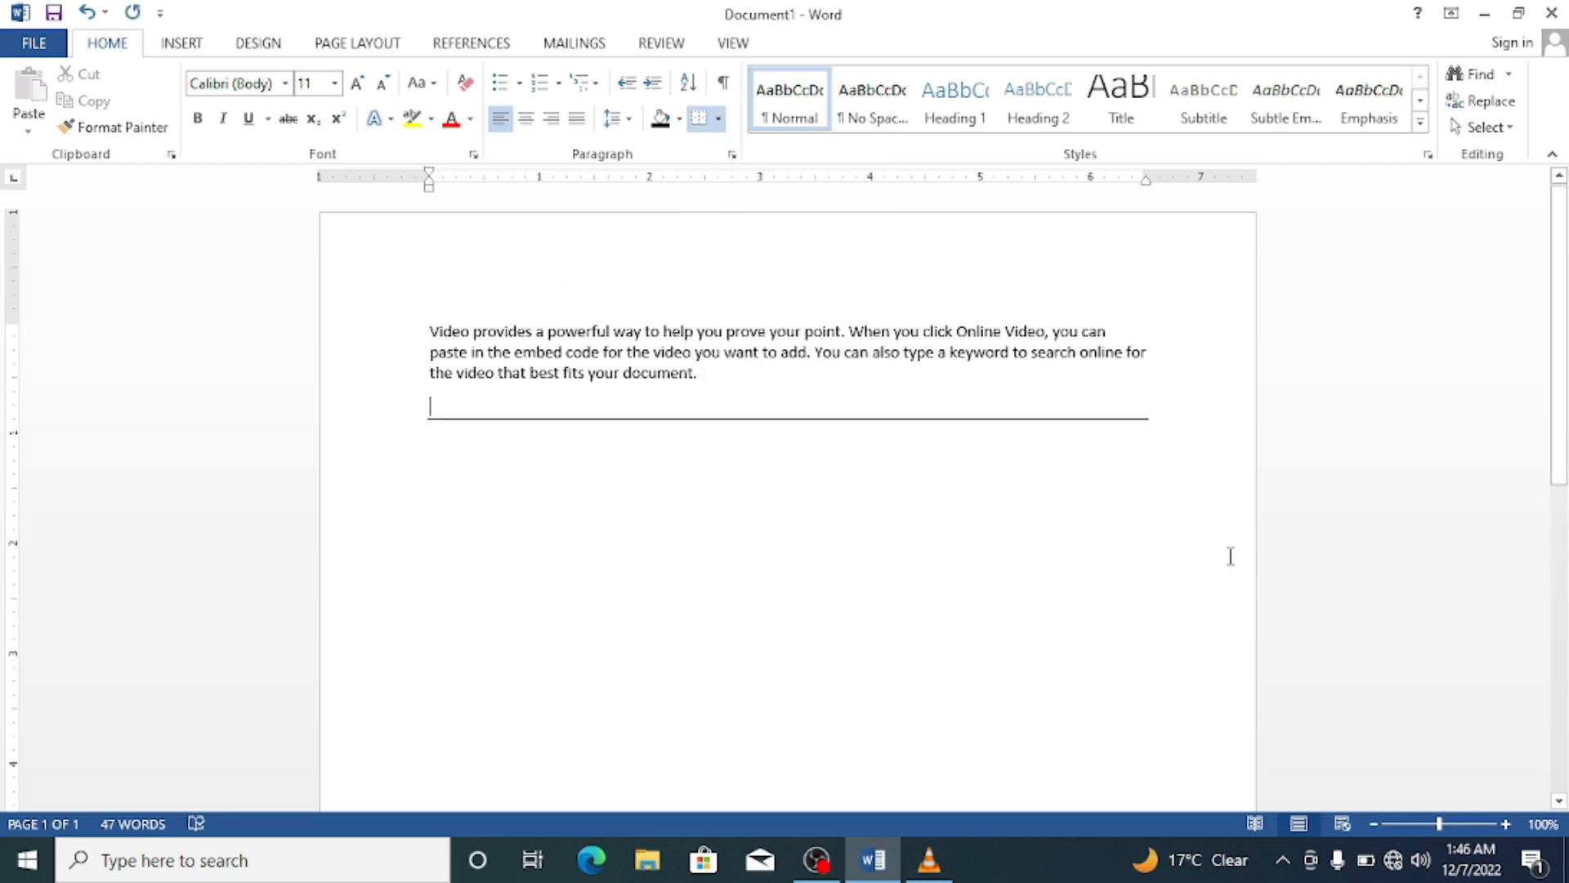
left_click(720, 120)
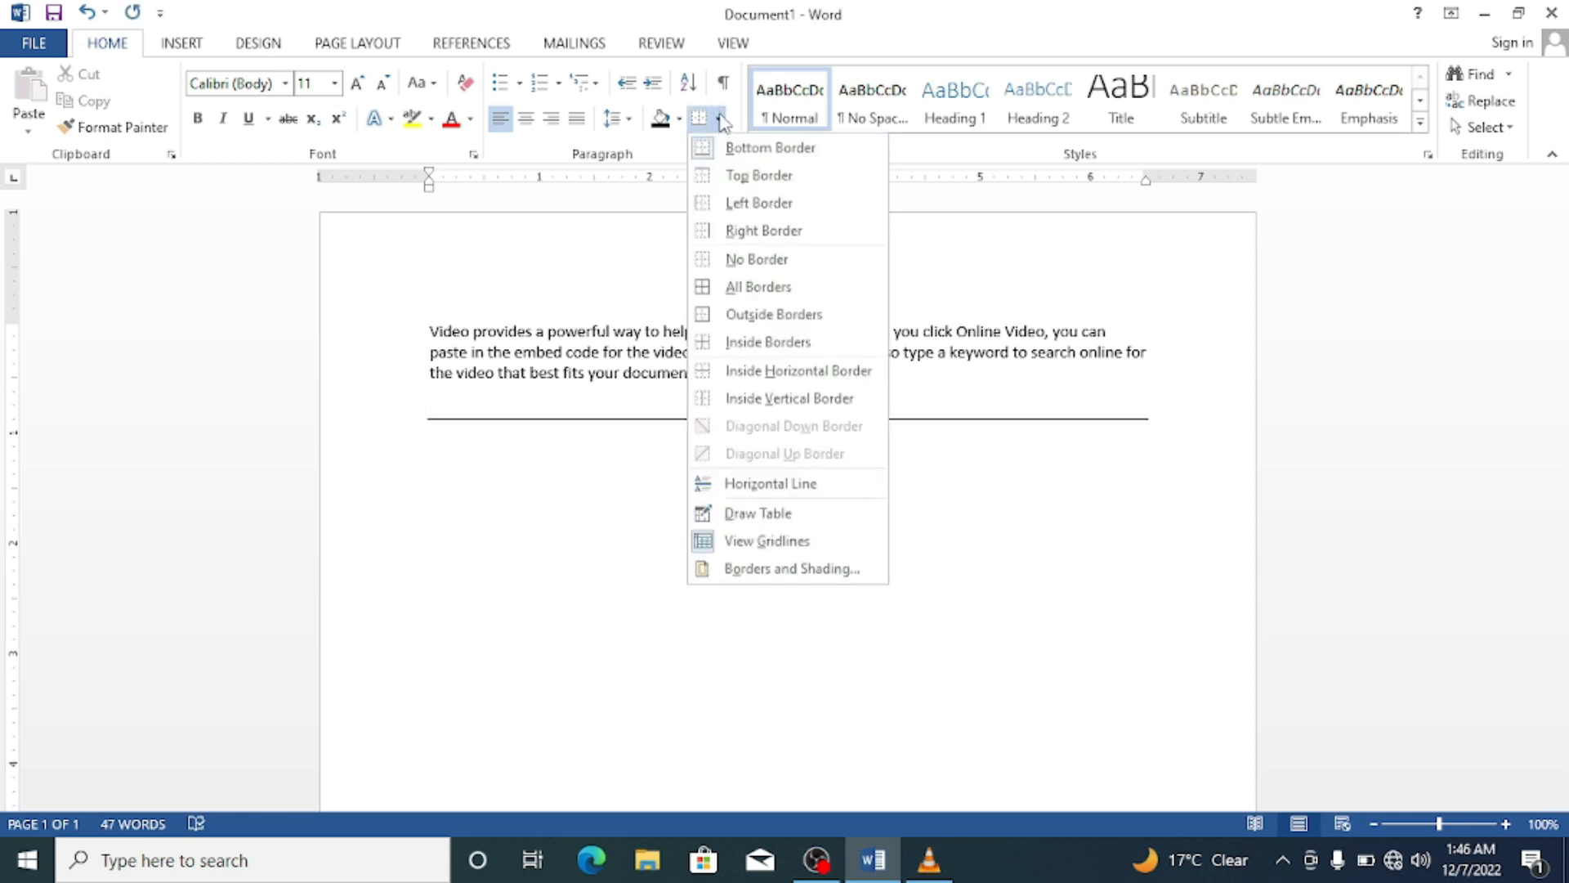
left_click(743, 177)
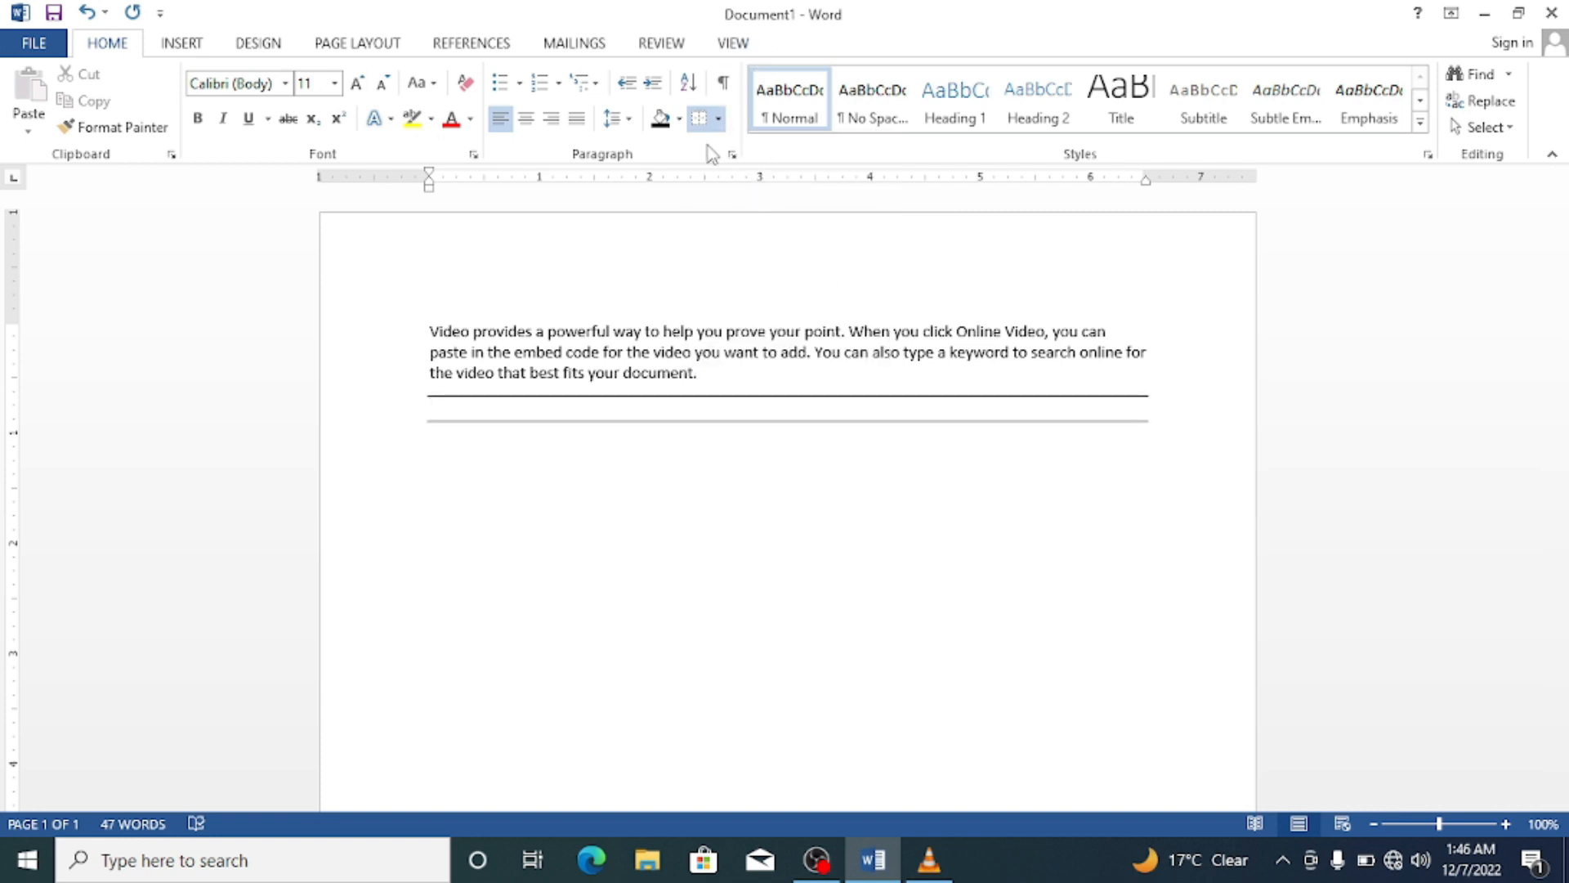
Add a left border and a right border to the same empty line to close the box.
left_click(718, 119)
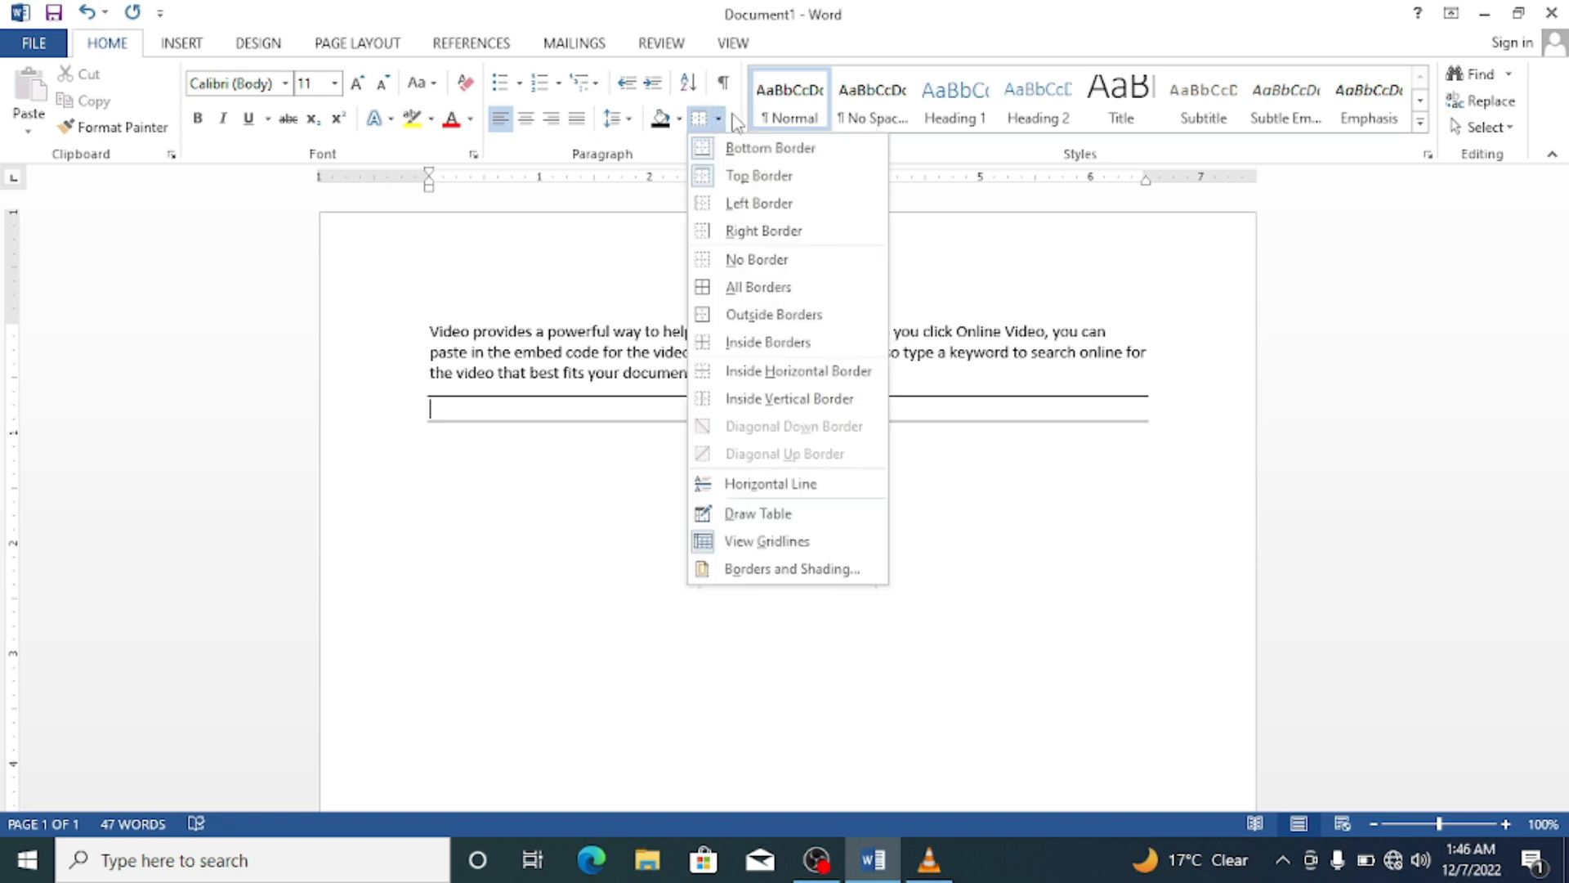
left_click(755, 204)
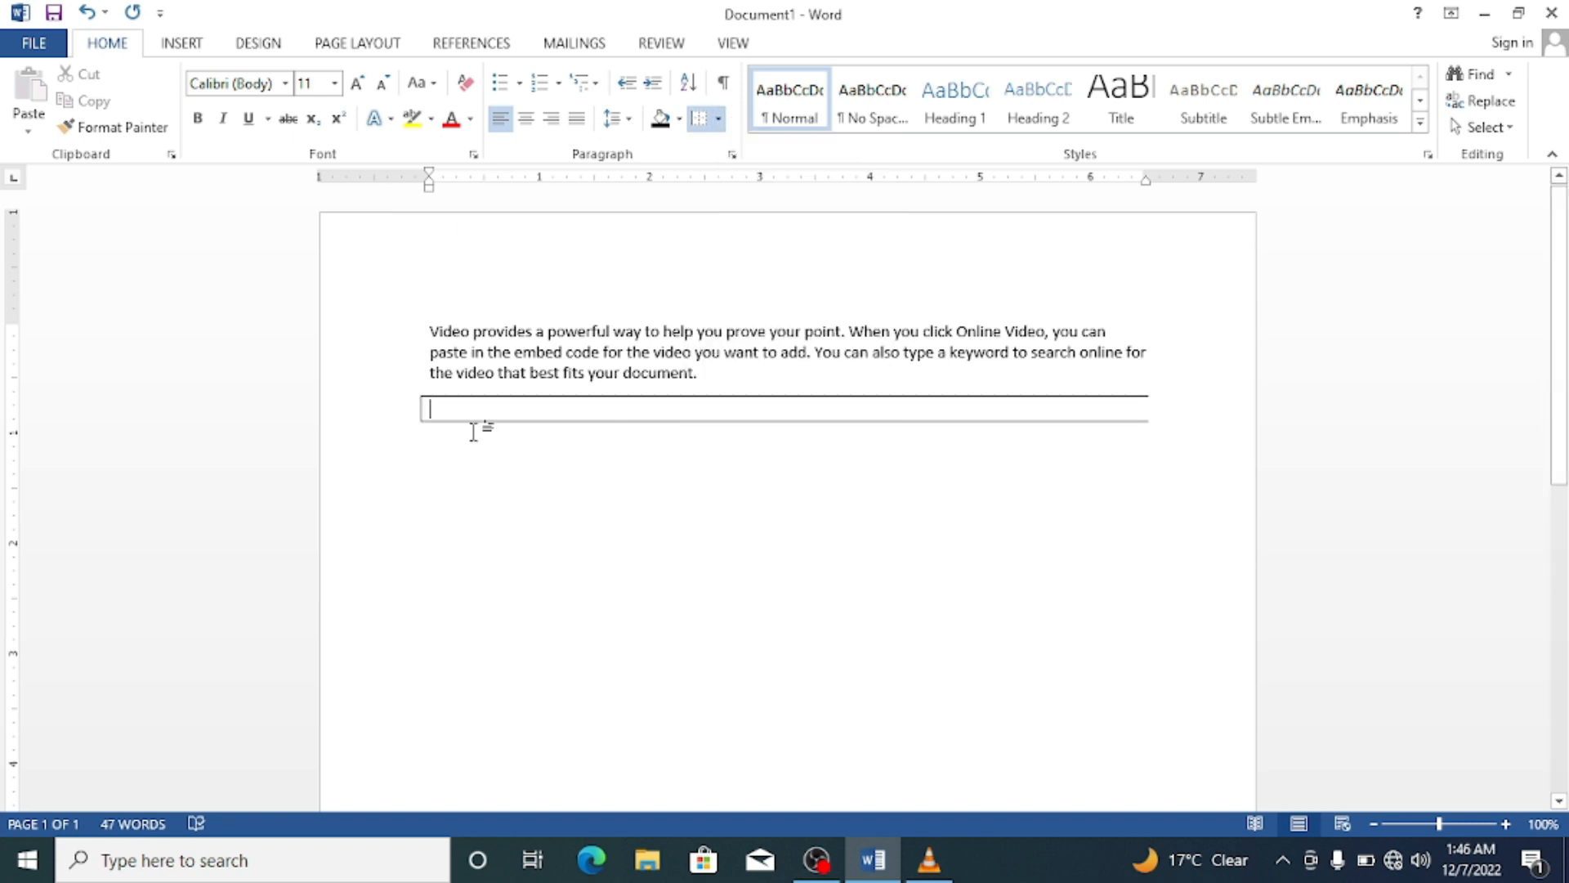
left_click(719, 119)
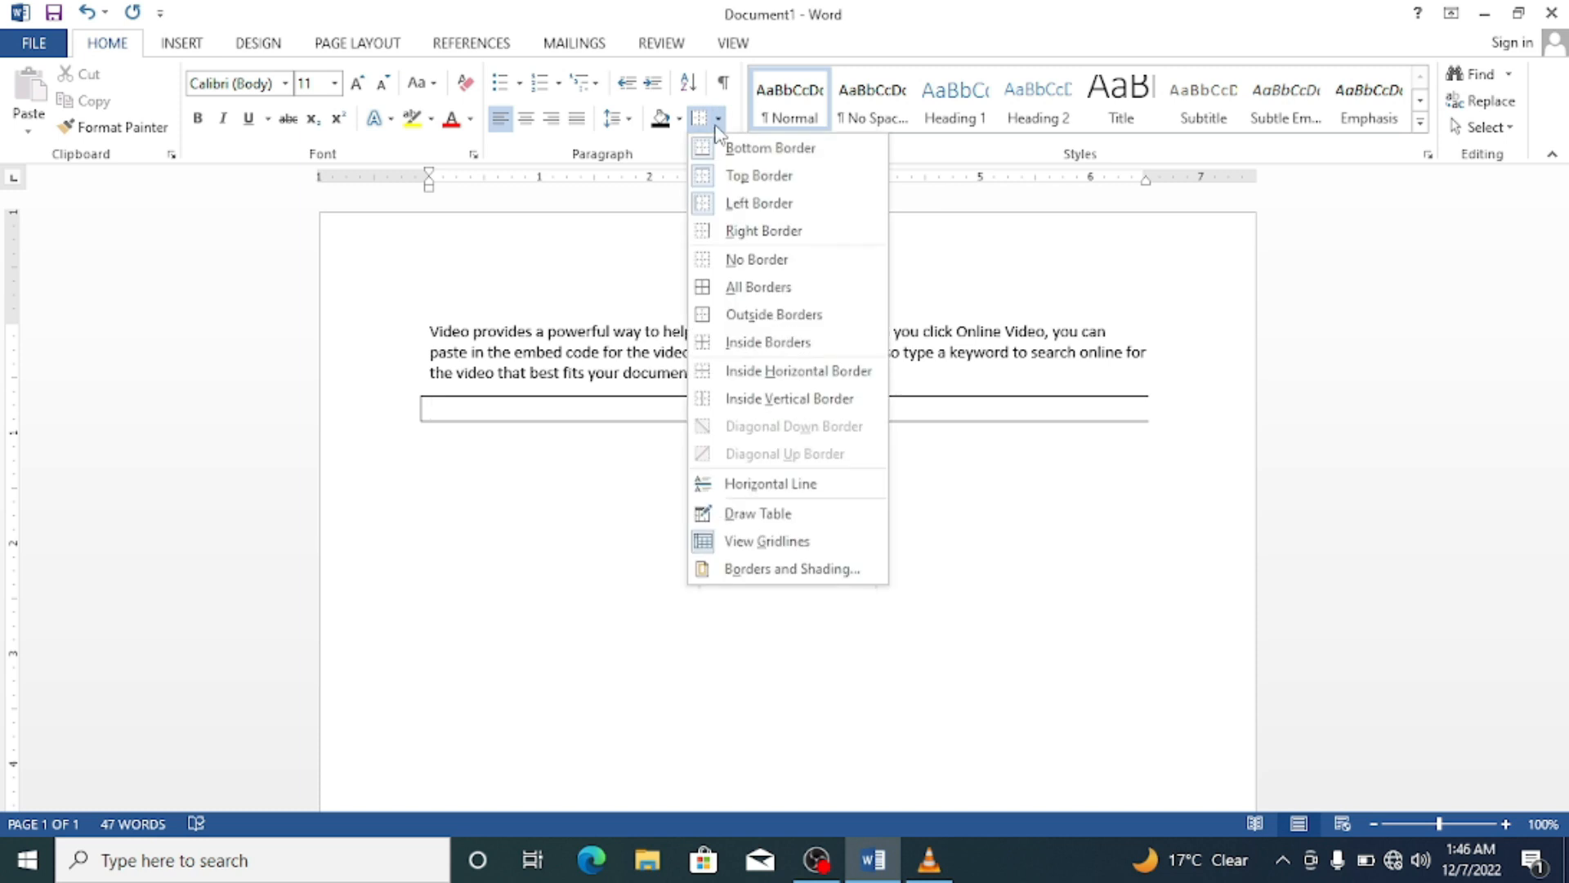
left_click(755, 232)
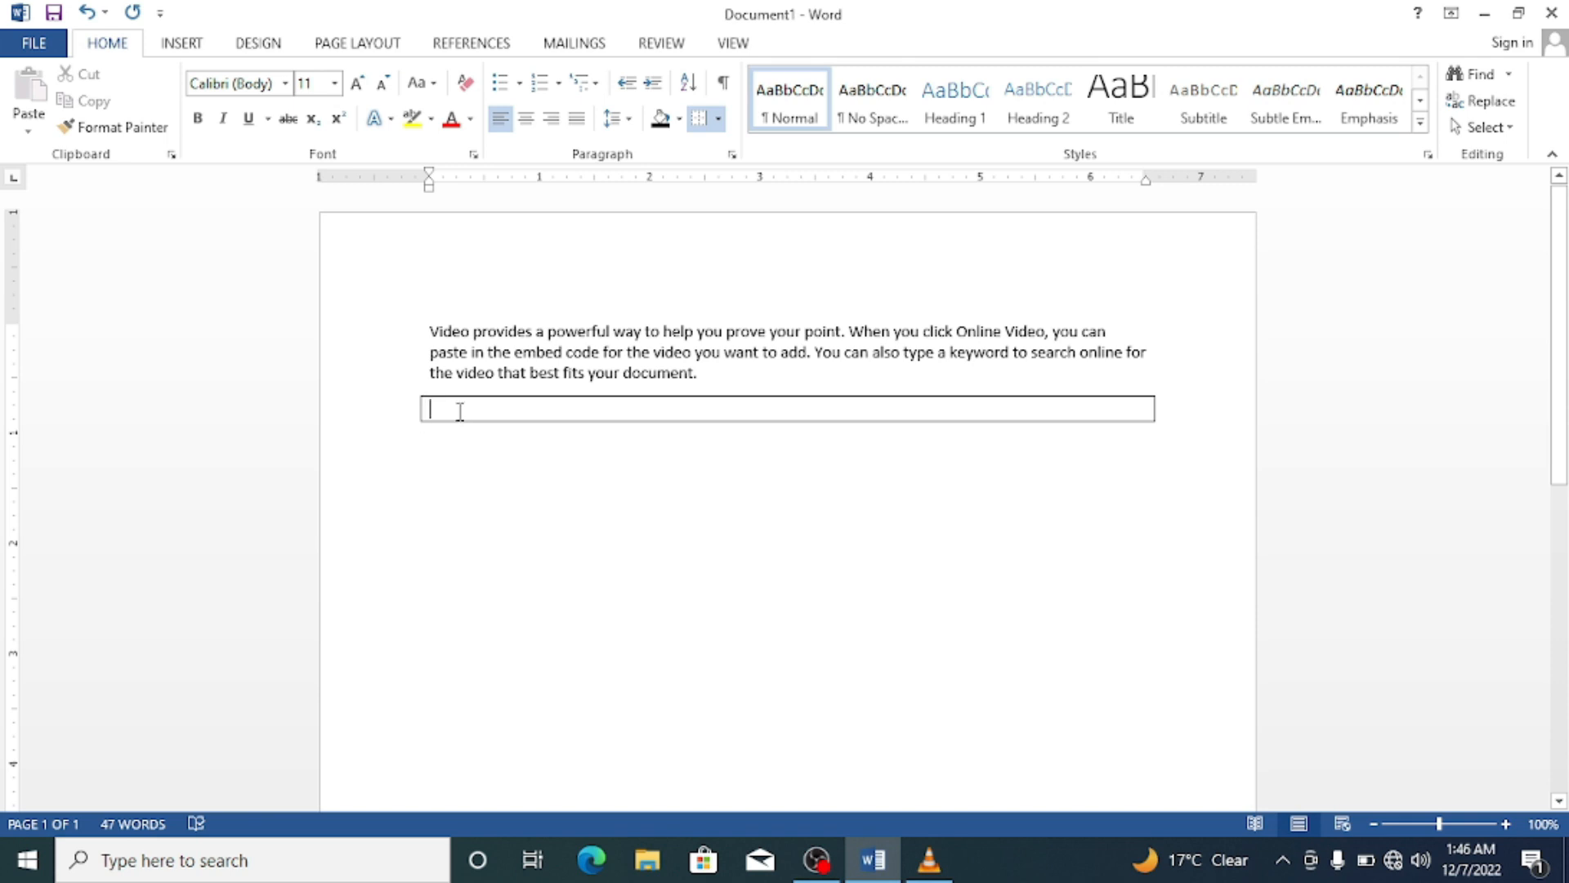
Copy the first line of the "Video provides" paragraph and paste it into the bordered line below.
left_click_drag(1112, 329, 262, 200)
key("ctrl+c")
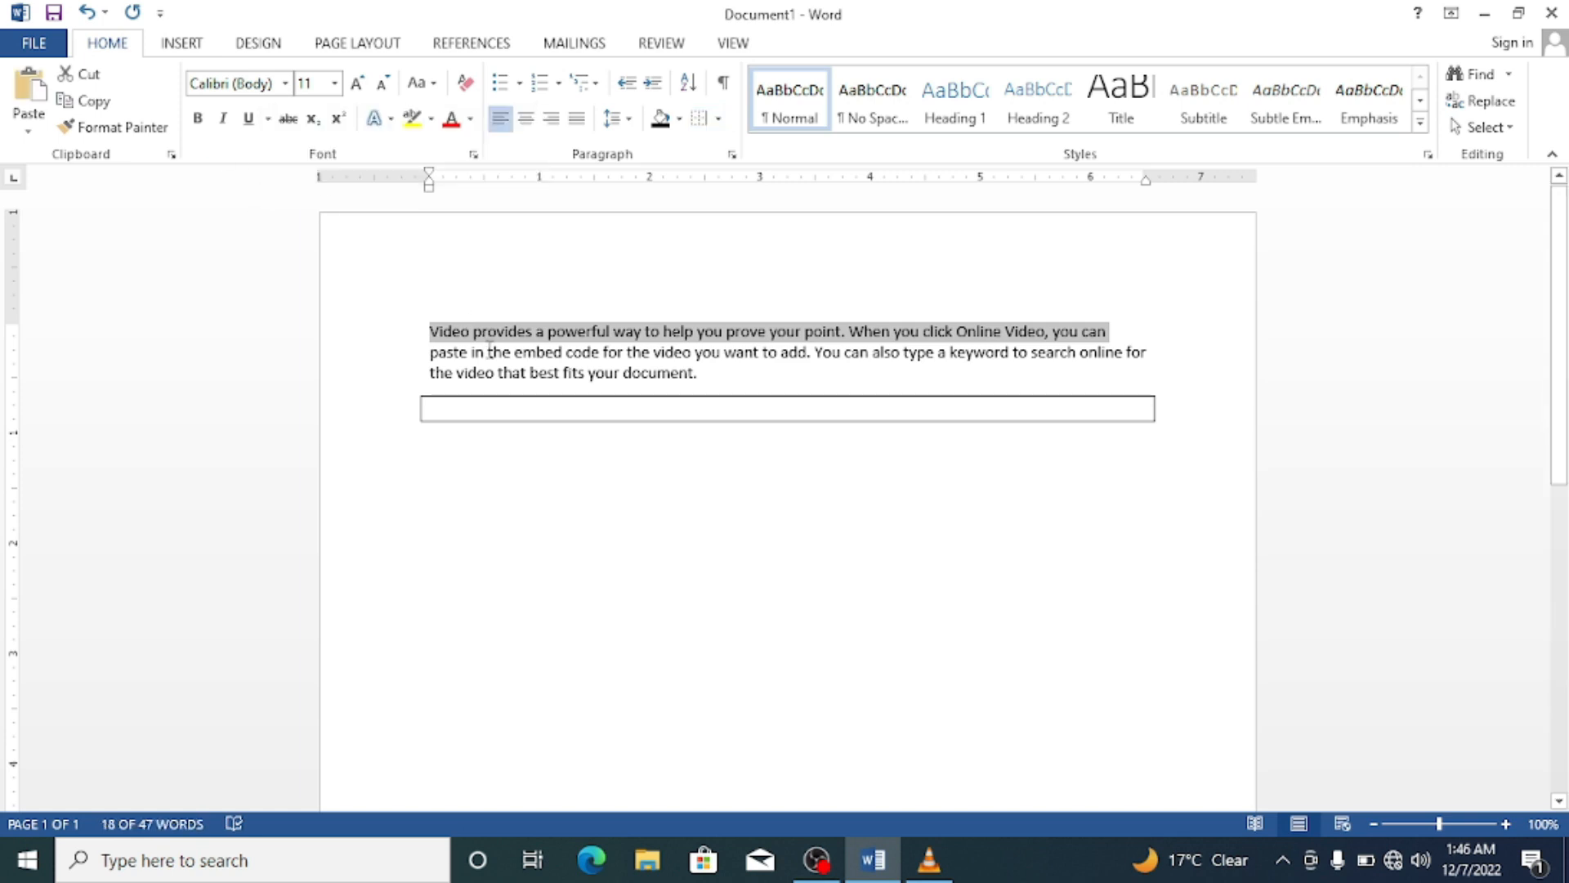
left_click(506, 407)
key("ctrl+v")
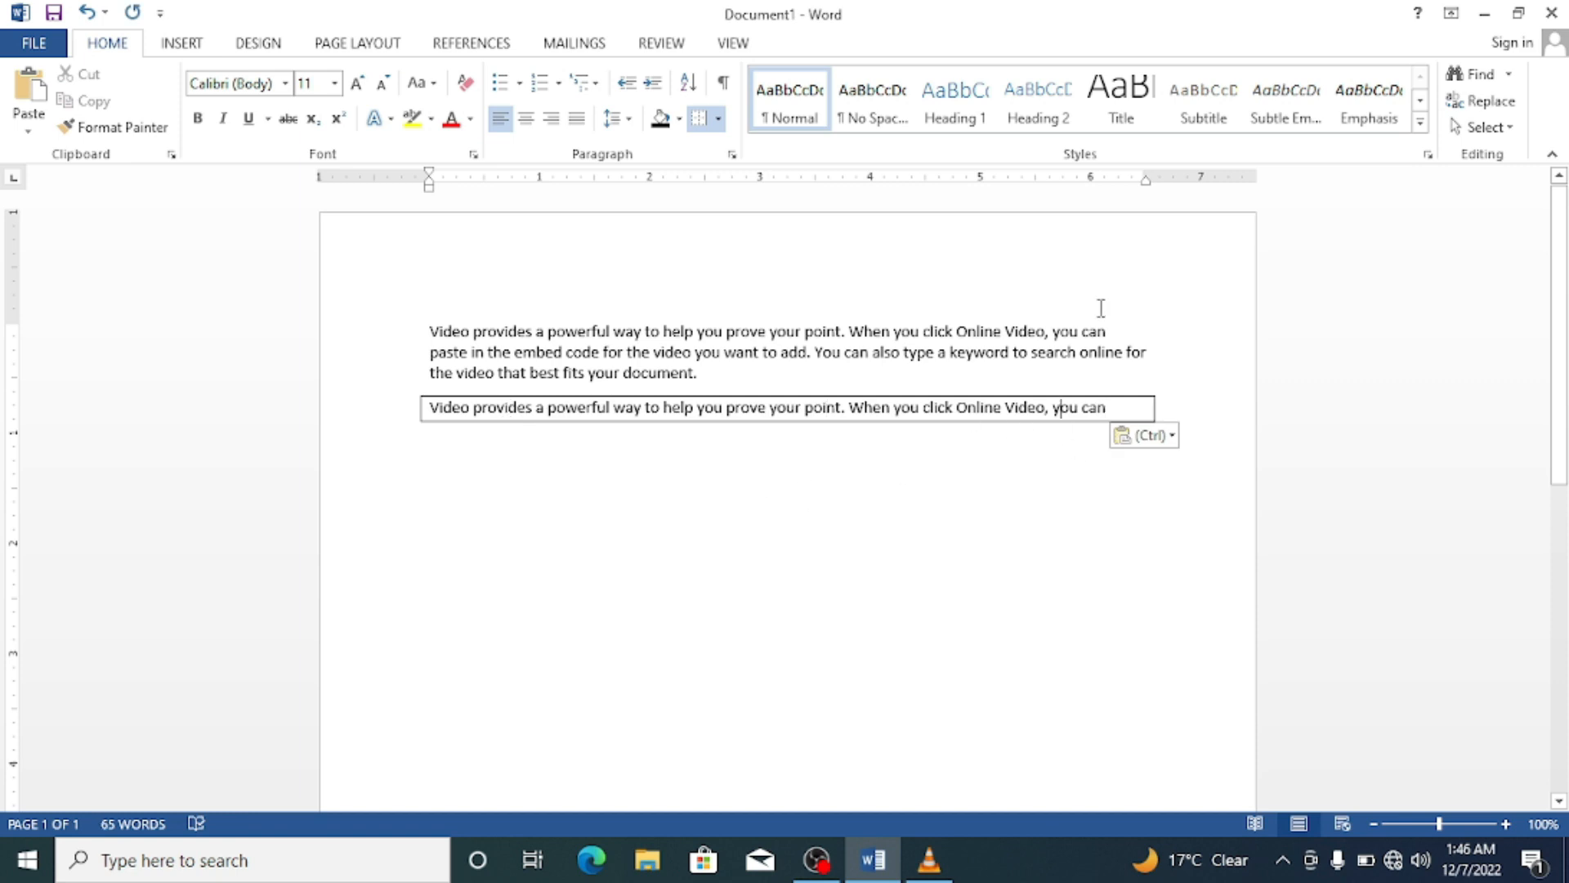
Delete the pasted line of text below the "Video provides" paragraph.
left_click(1098, 332)
left_click(1133, 327)
left_click_drag(1125, 409, 633, 376)
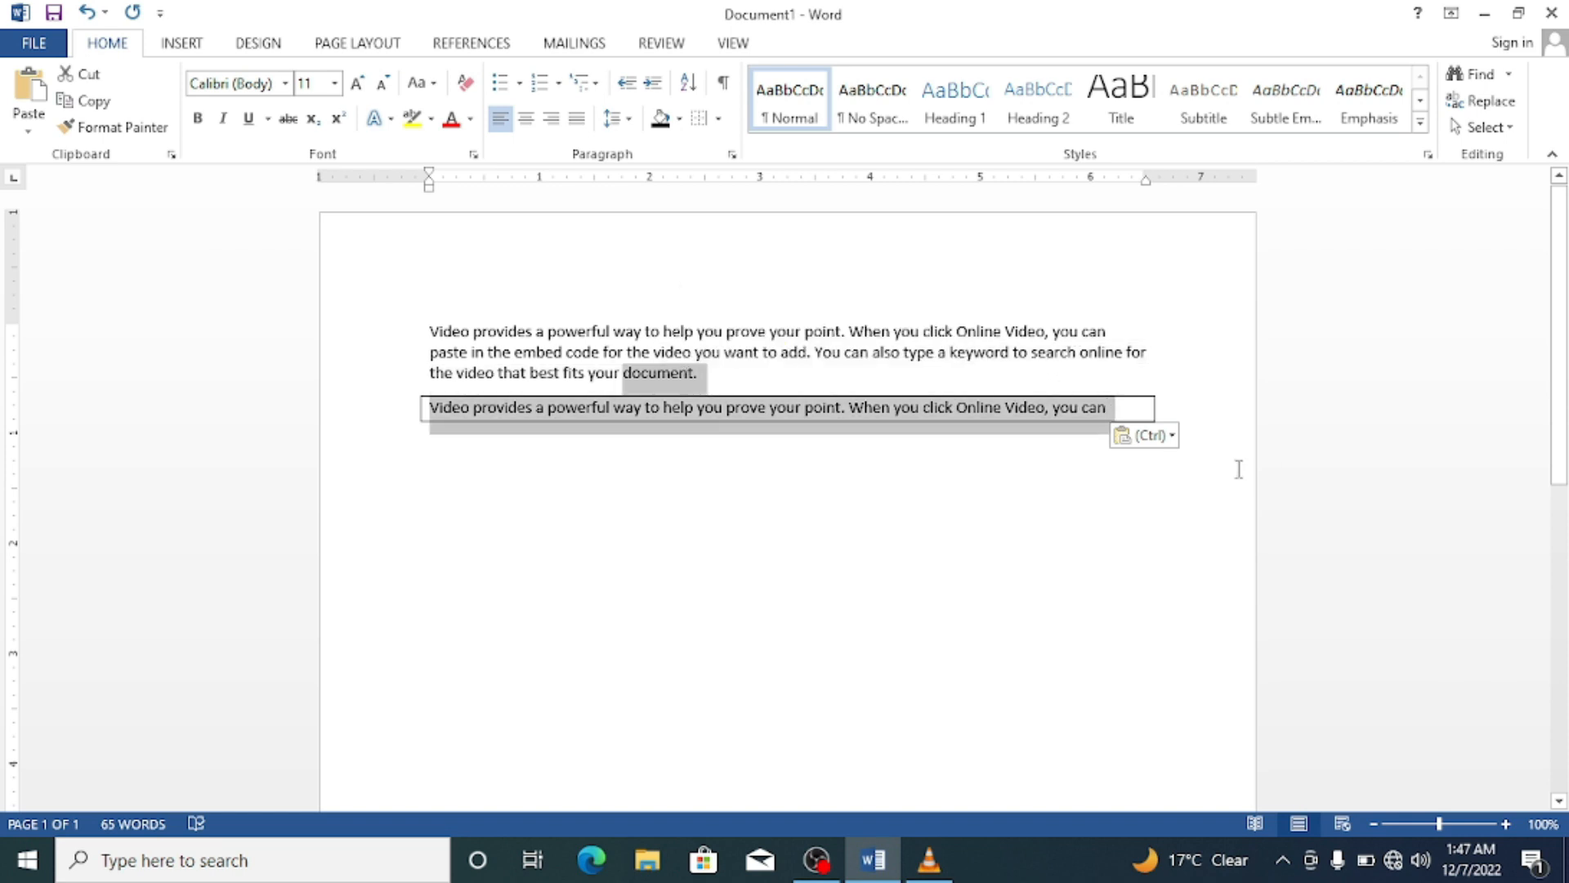
key("Delete")
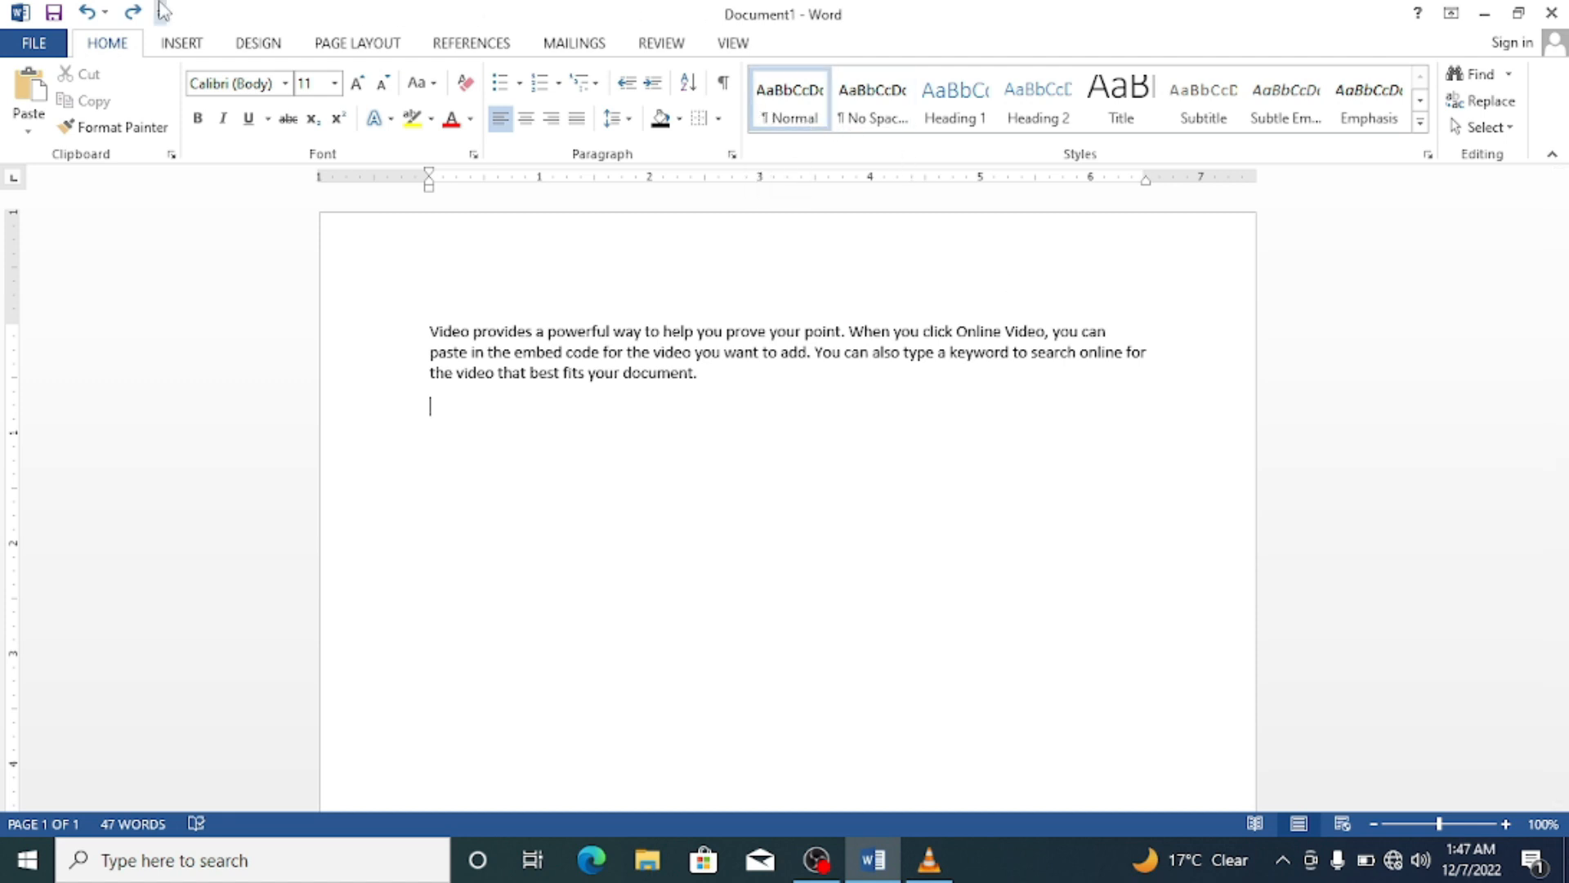
Redo the four borders around the empty line below the paragraph and clear them with No Border.
left_click(127, 12)
left_click(127, 13)
left_click(127, 13)
left_click(127, 12)
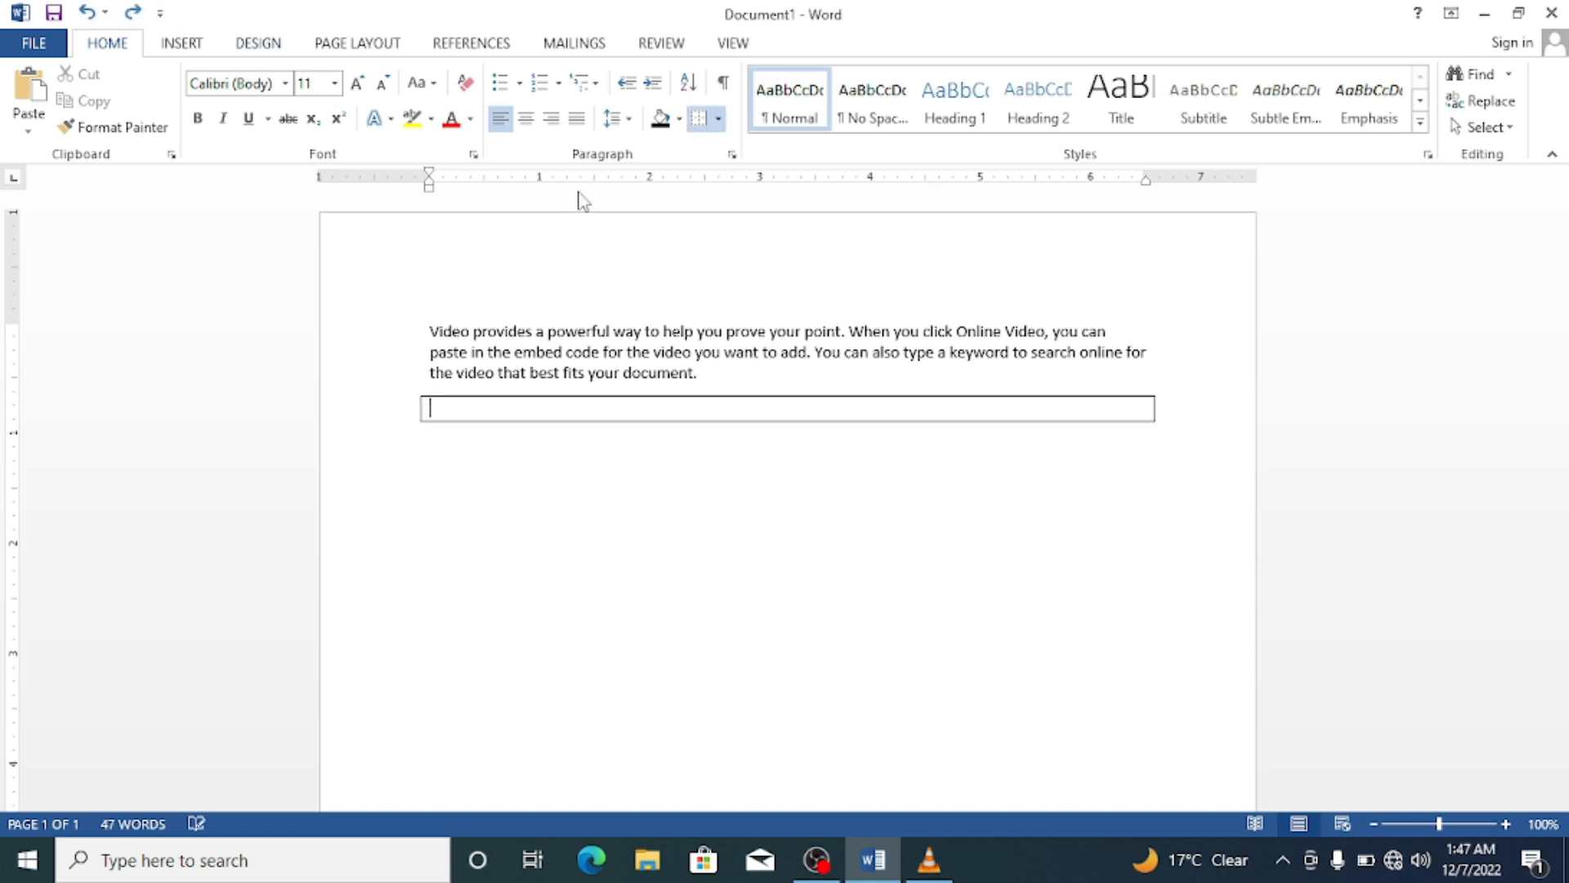
left_click(717, 118)
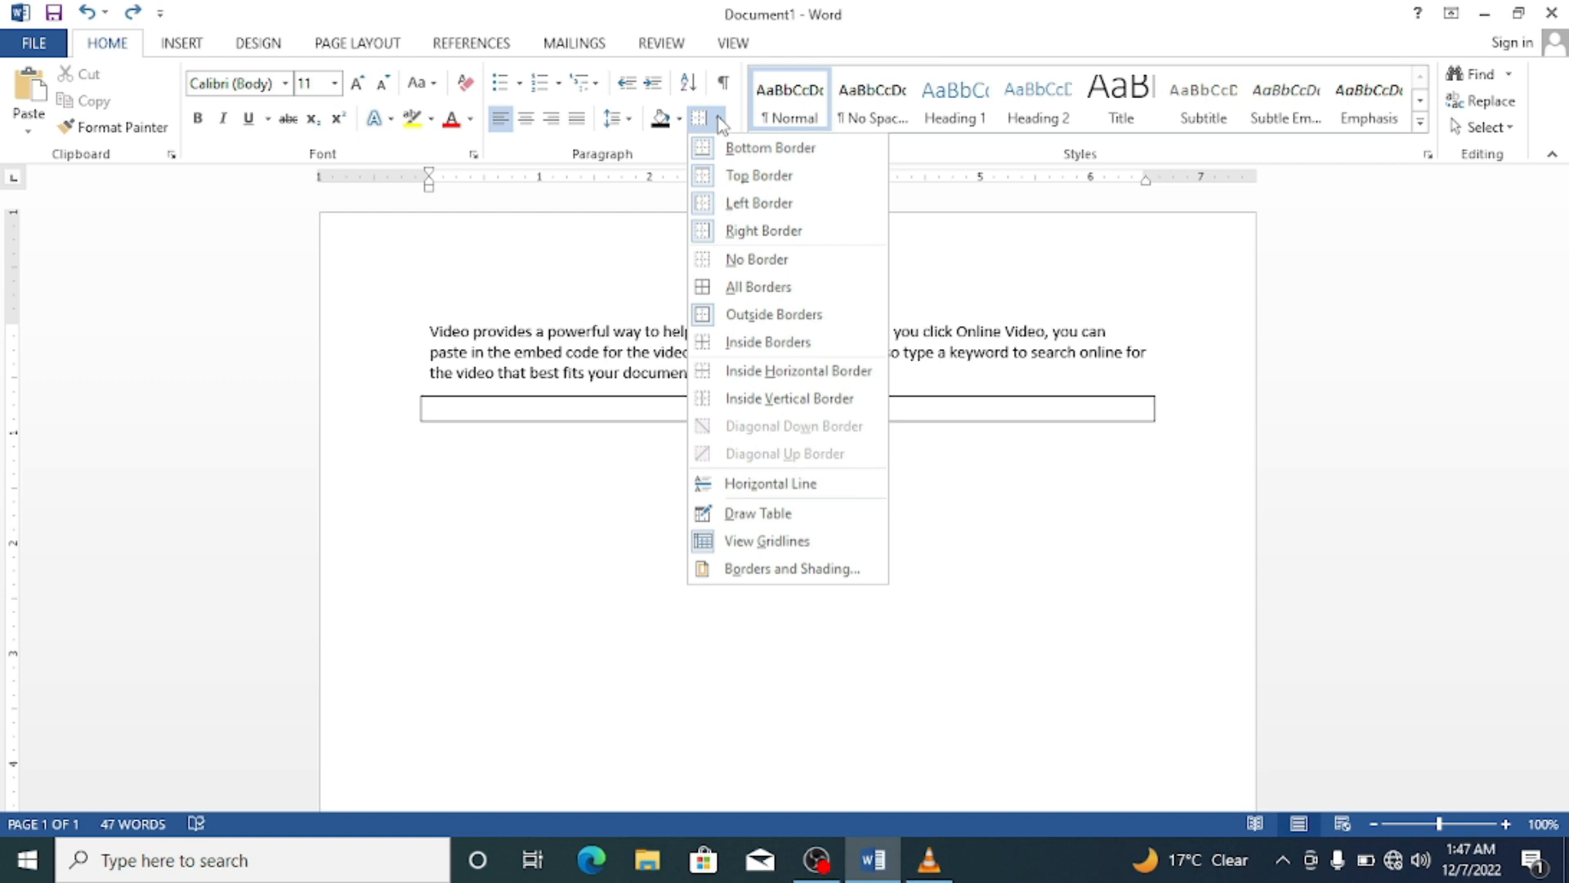
left_click(797, 260)
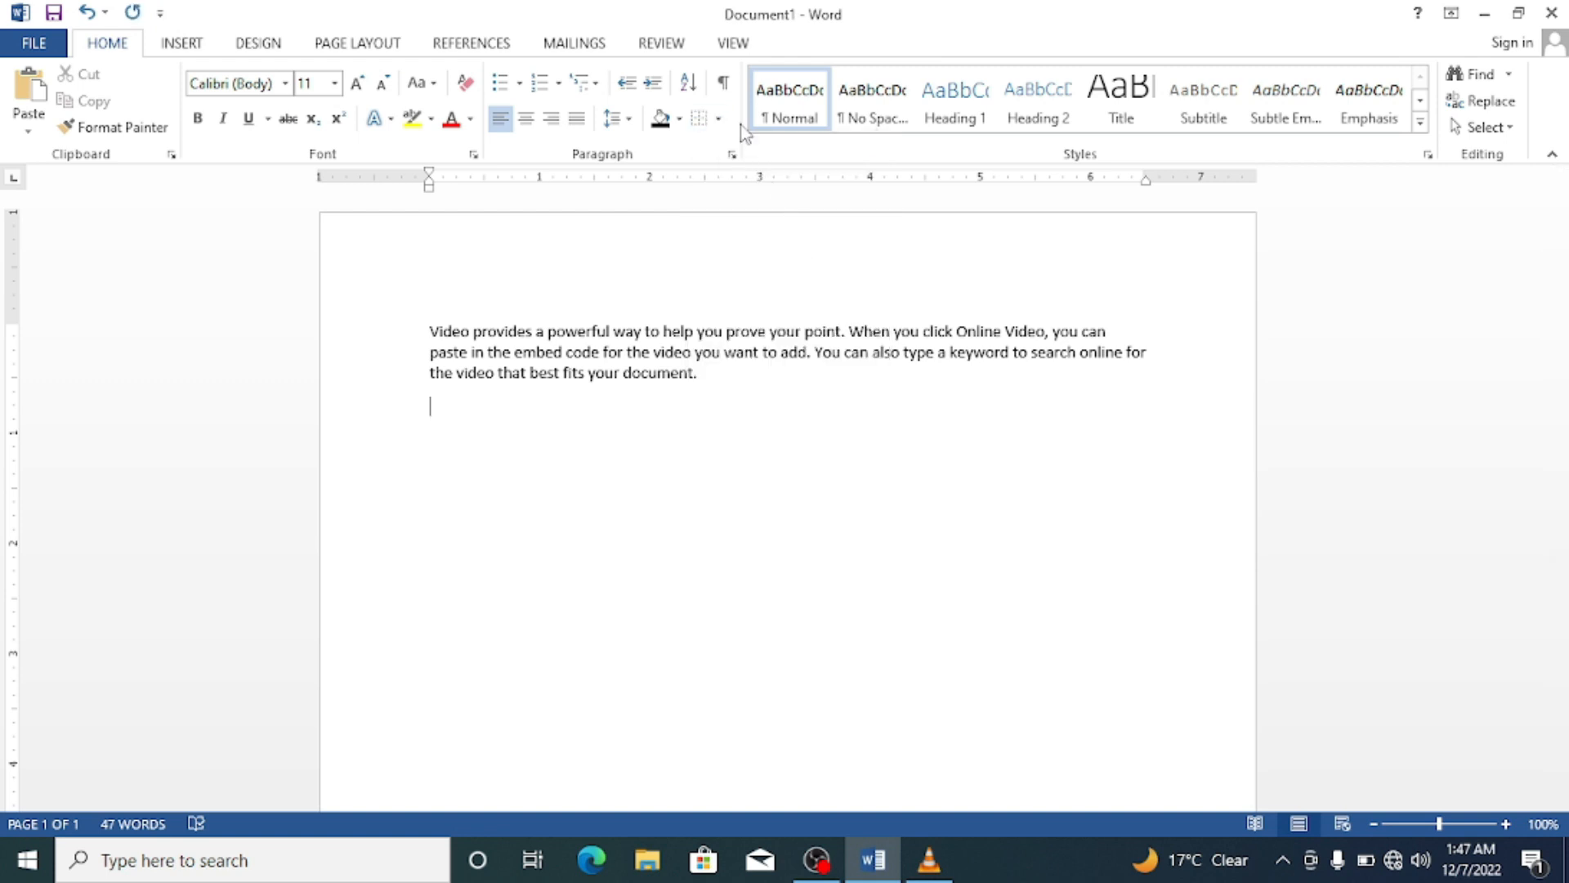
Add a bottom border and a top border to the empty line below the paragraph.
left_click(720, 119)
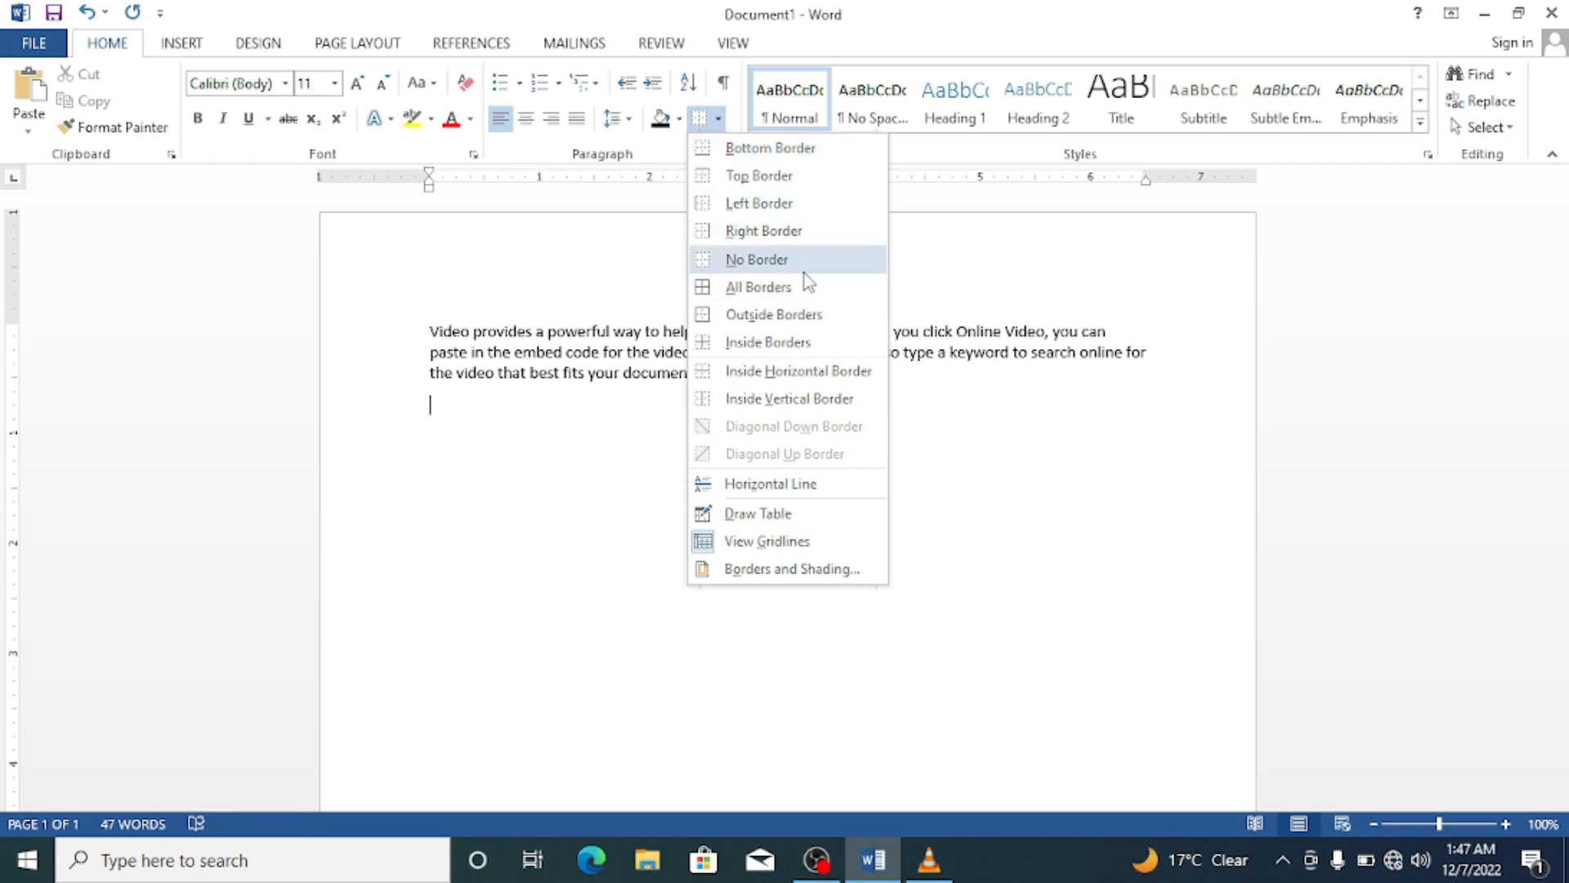
left_click(796, 158)
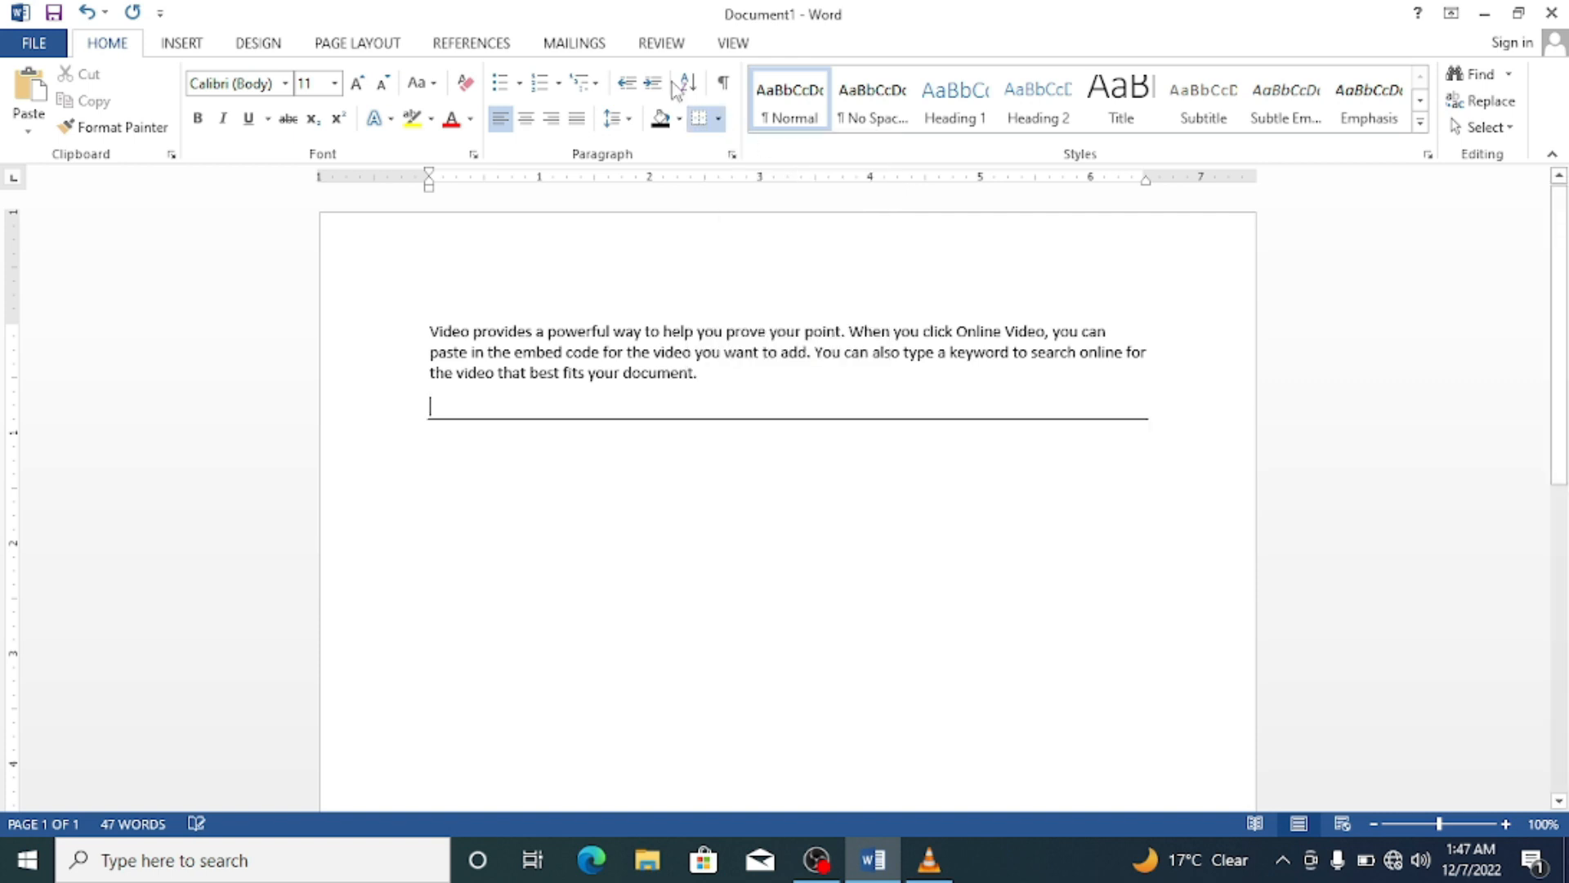
left_click(720, 120)
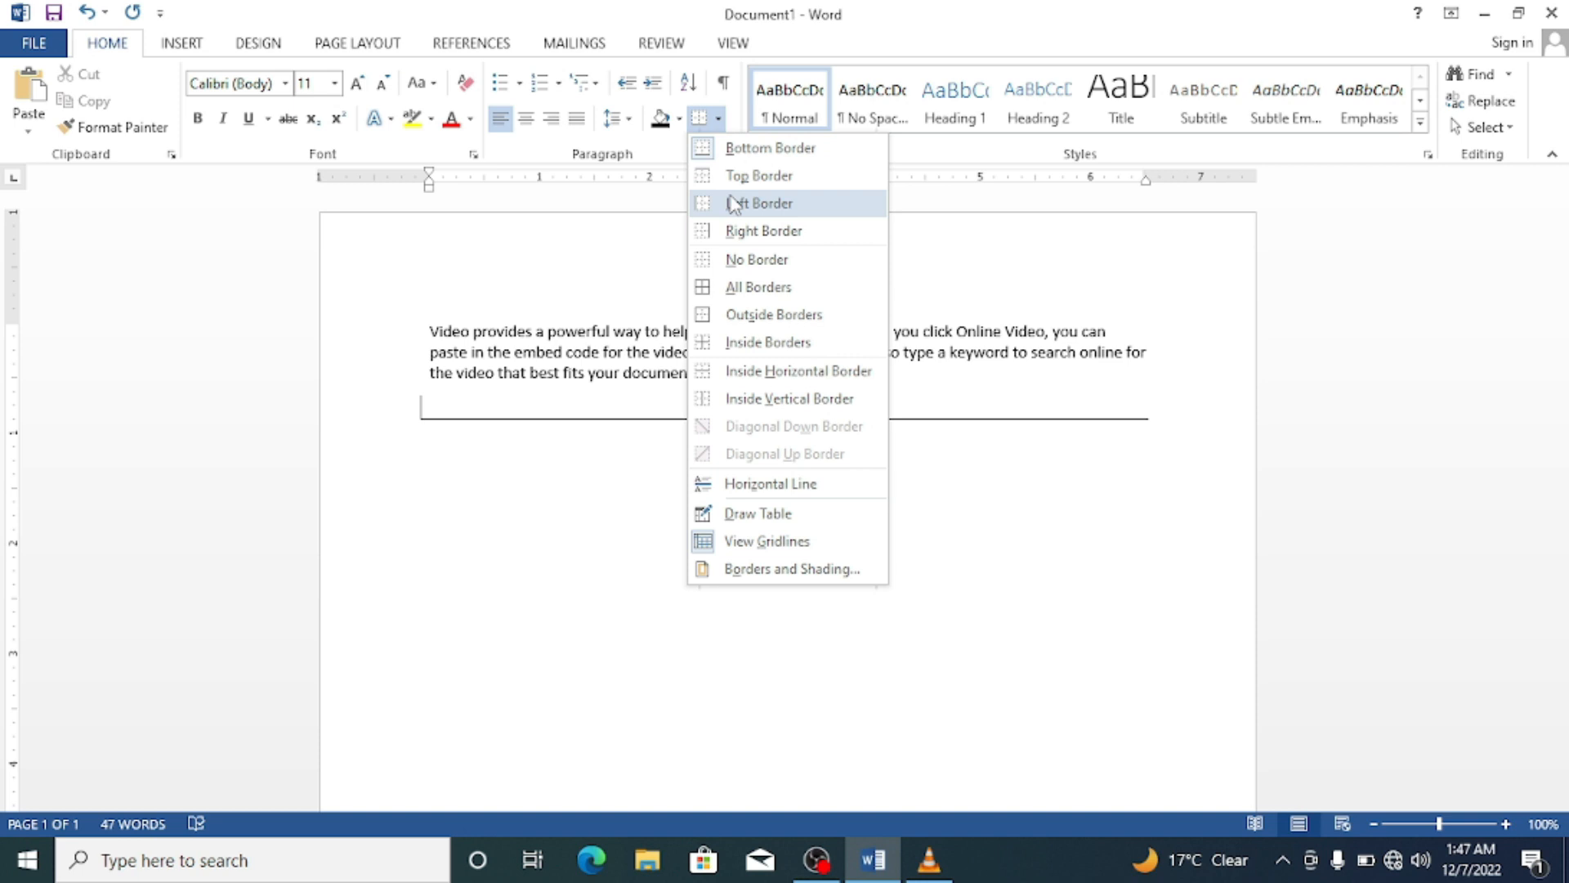
left_click(728, 176)
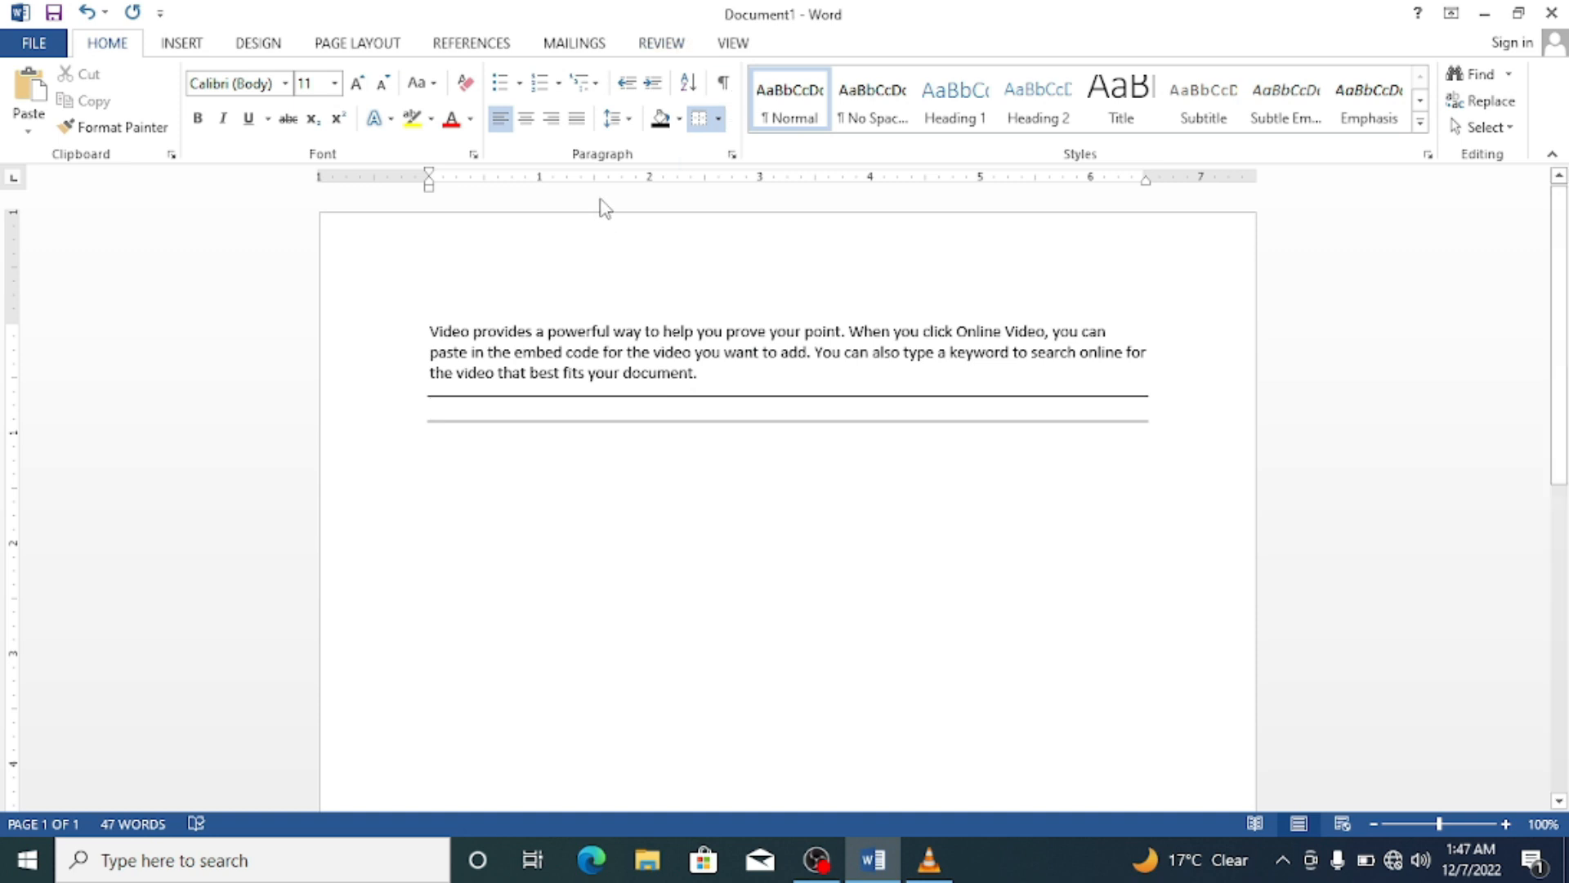
Clear the line's borders with No Border and box the line with Outside Borders.
left_click(719, 120)
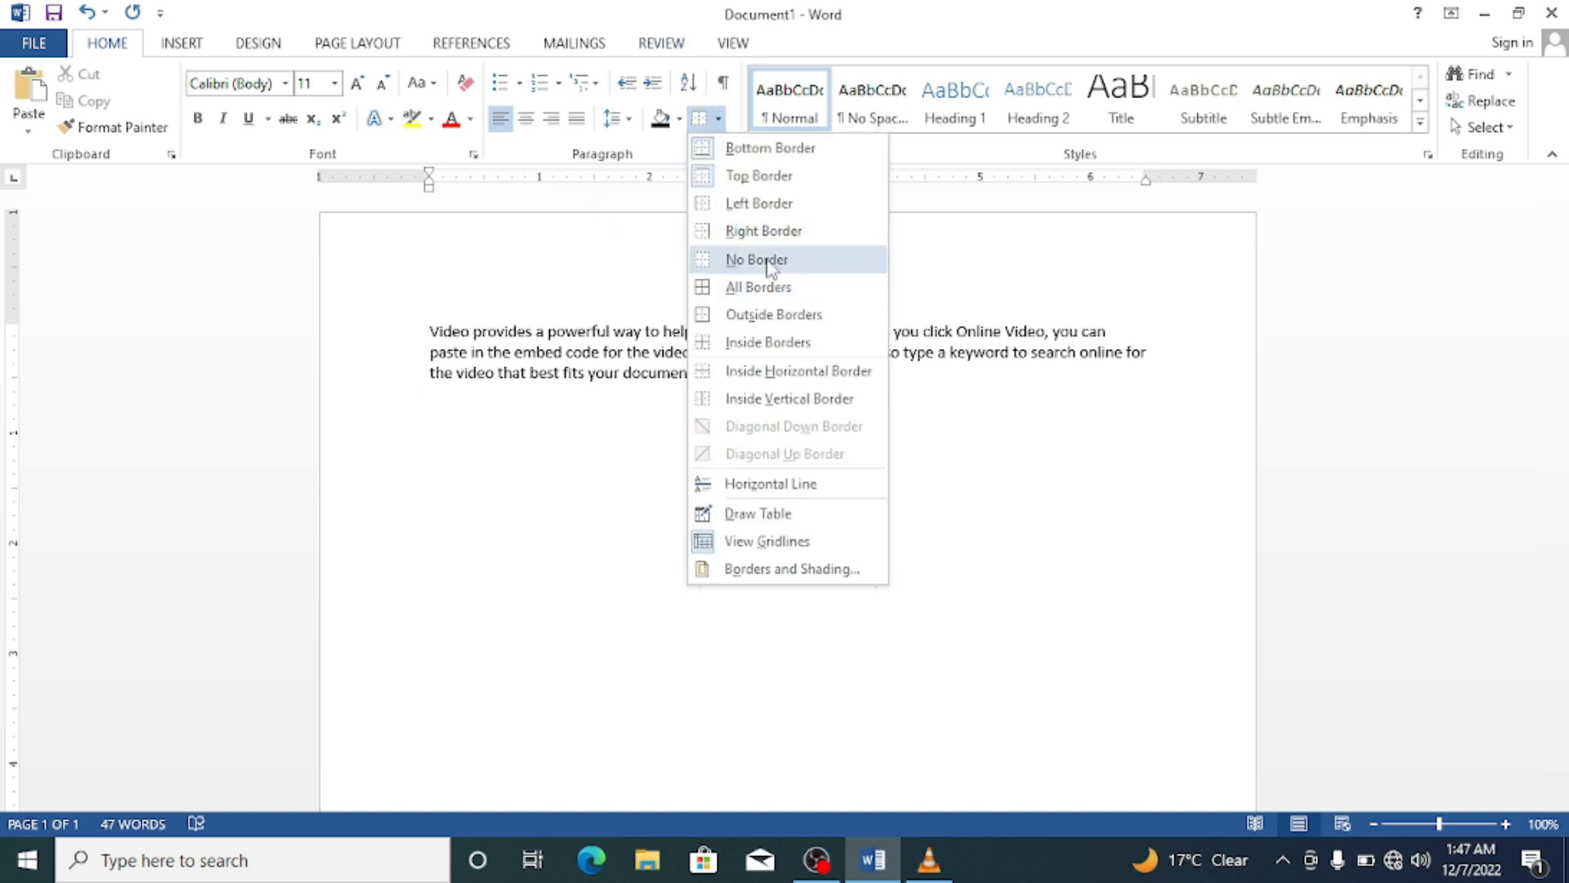
left_click(768, 260)
left_click(719, 119)
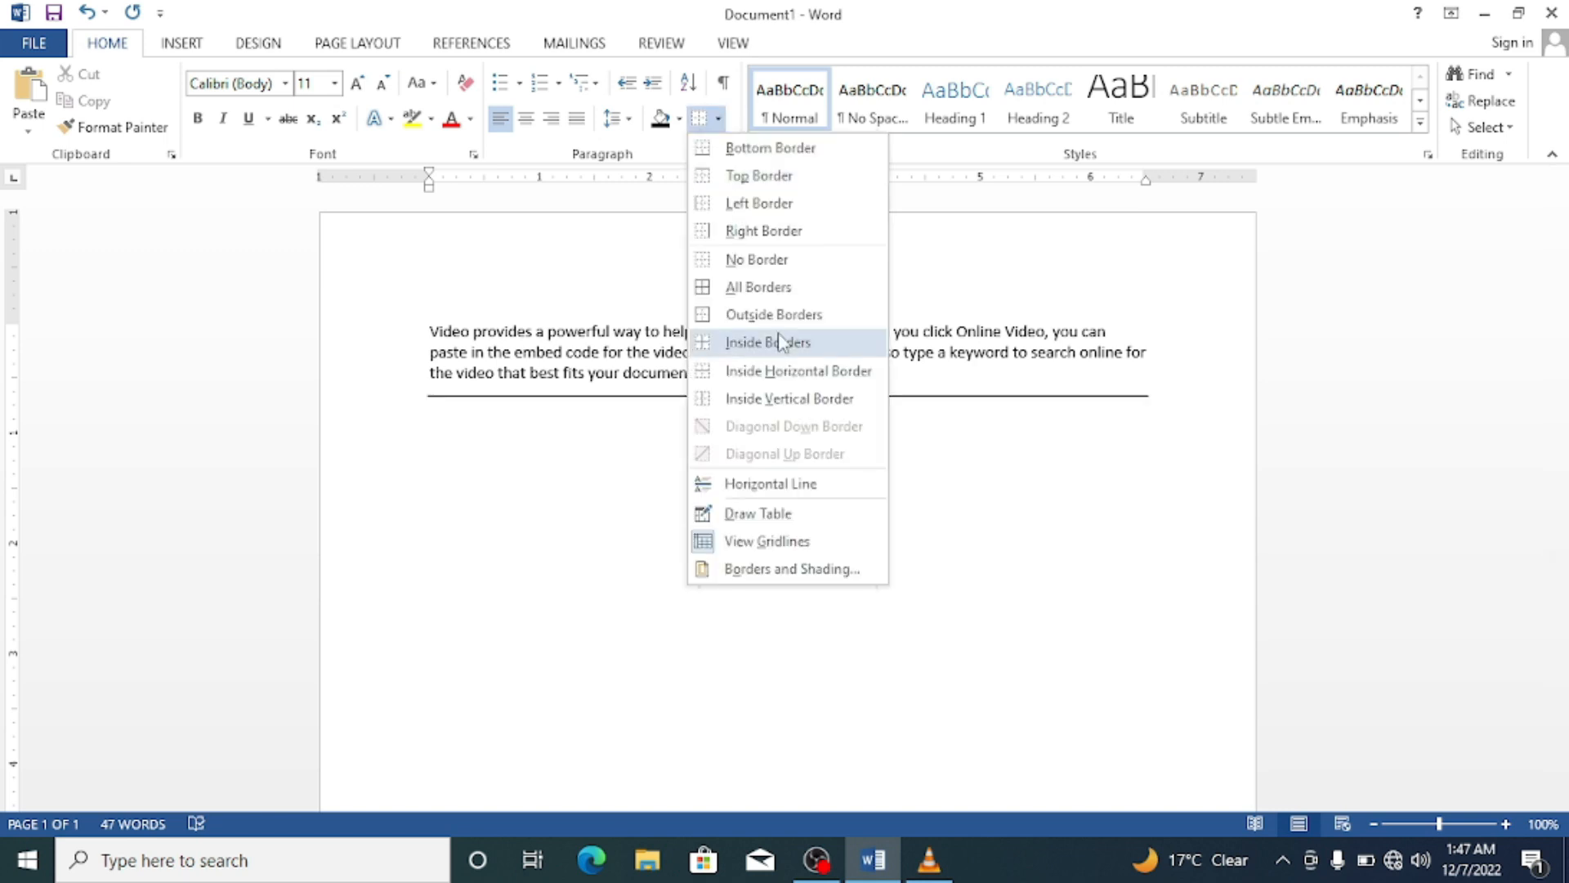
left_click(777, 317)
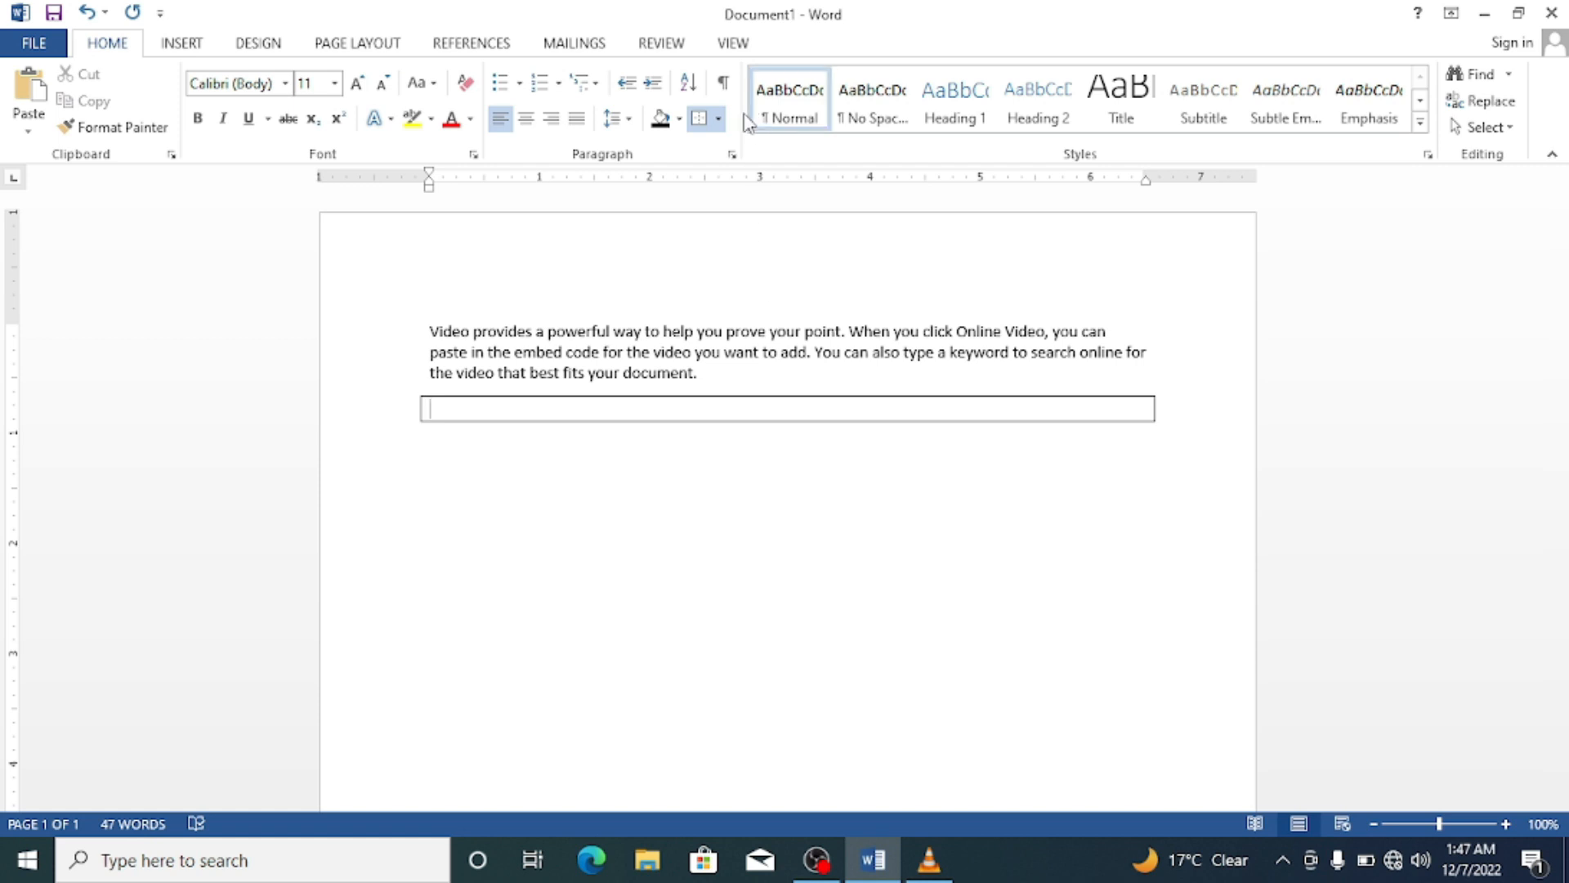
Apply Inside Borders to the boxed line and toggle its Inside Horizontal Border off.
left_click(718, 118)
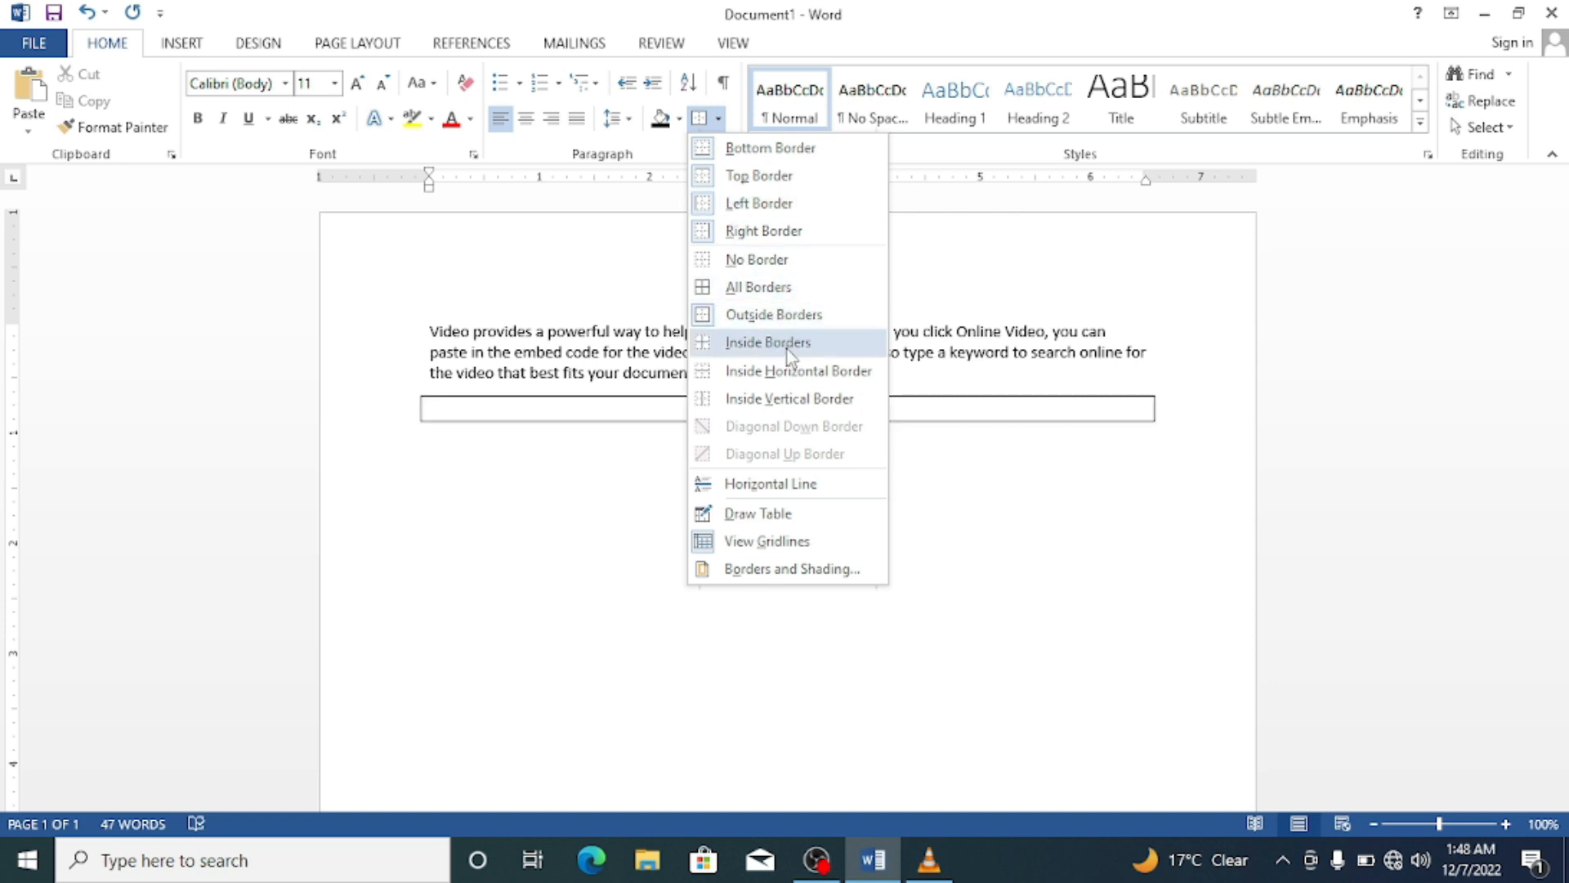
left_click(786, 343)
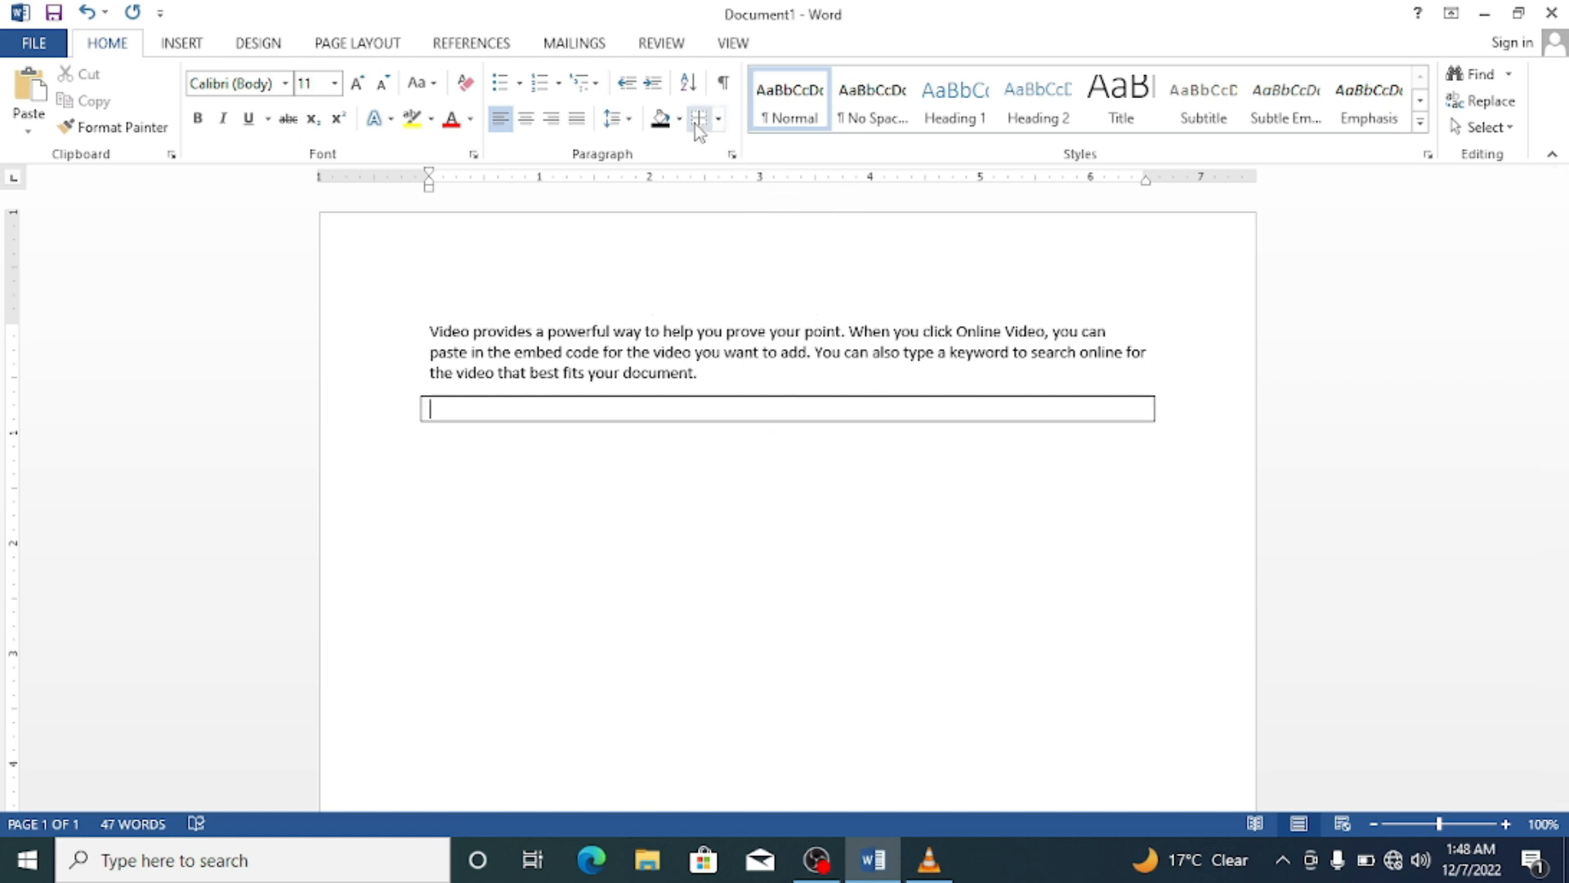
left_click(718, 120)
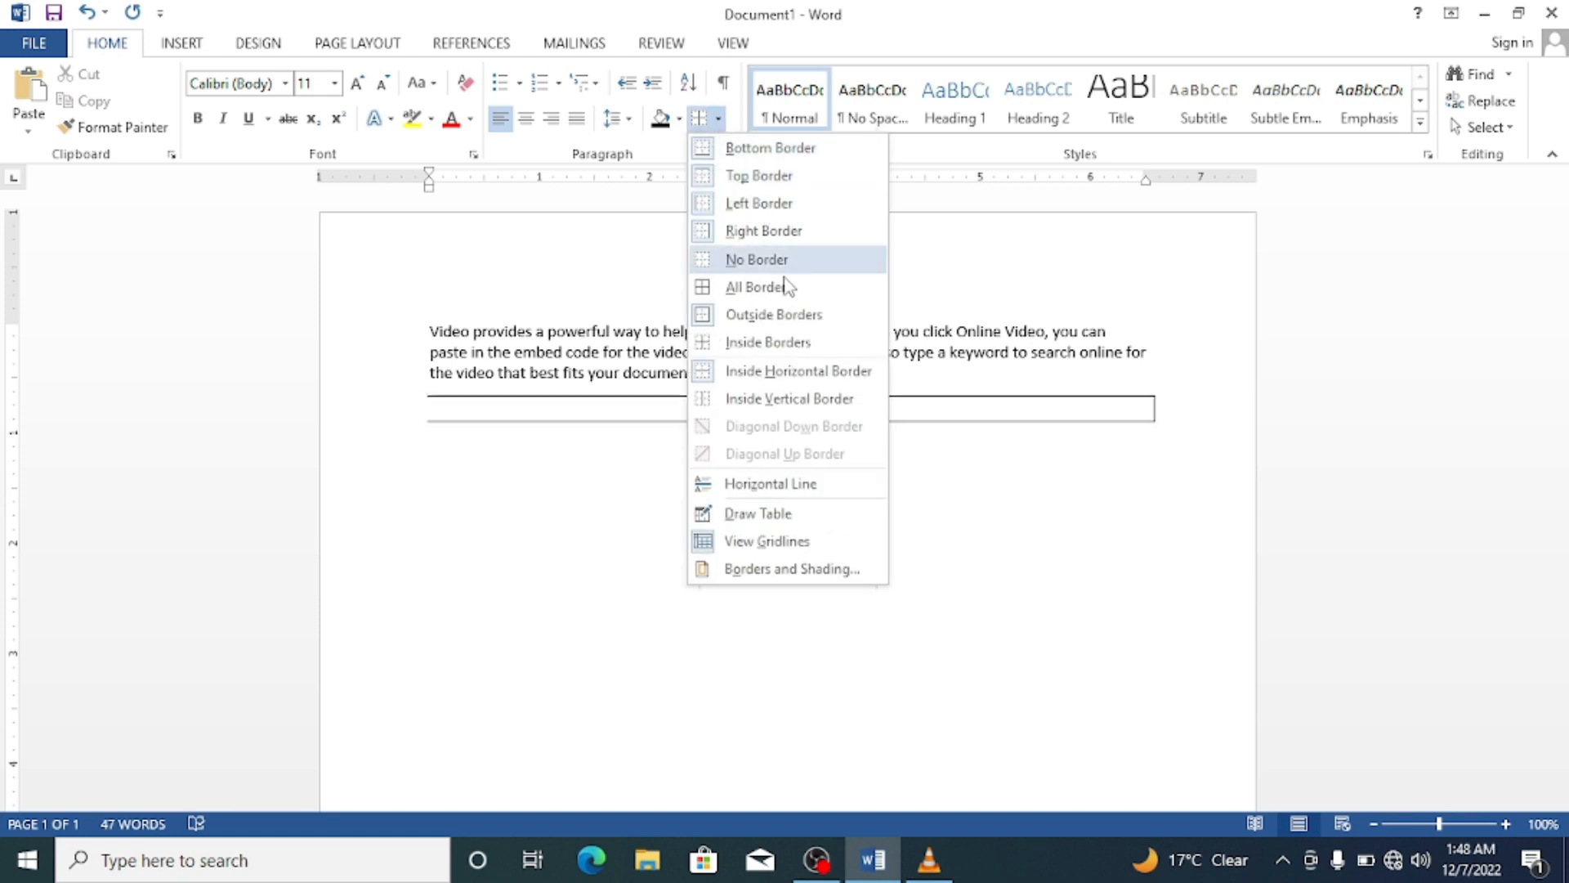
left_click(776, 372)
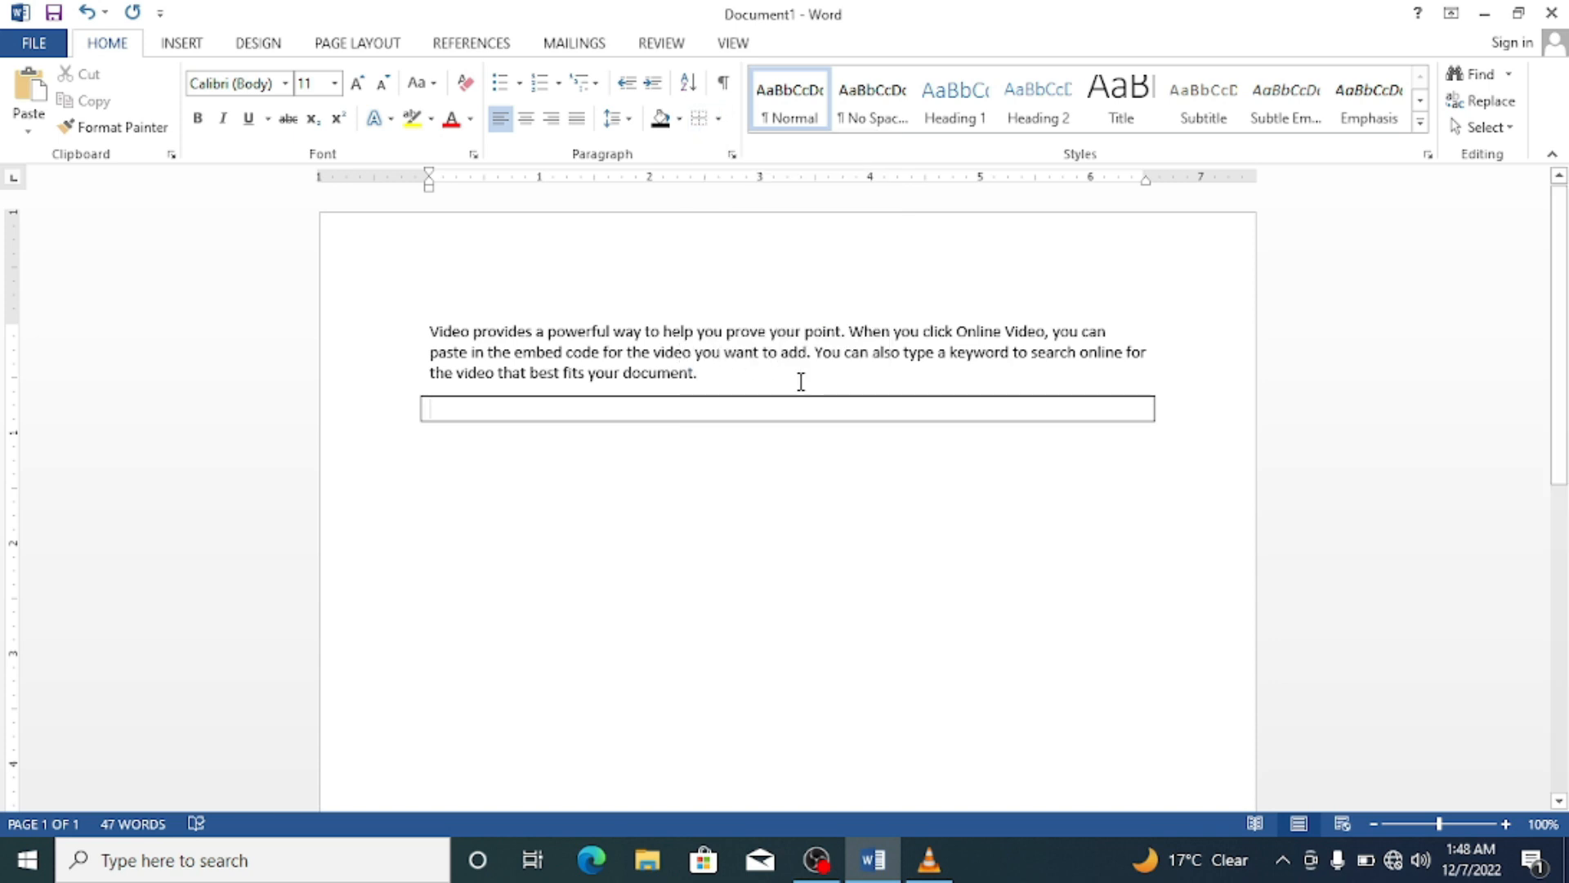
Apply Inside Vertical Border to the boxed line and insert a Horizontal Line inside it.
left_click(719, 119)
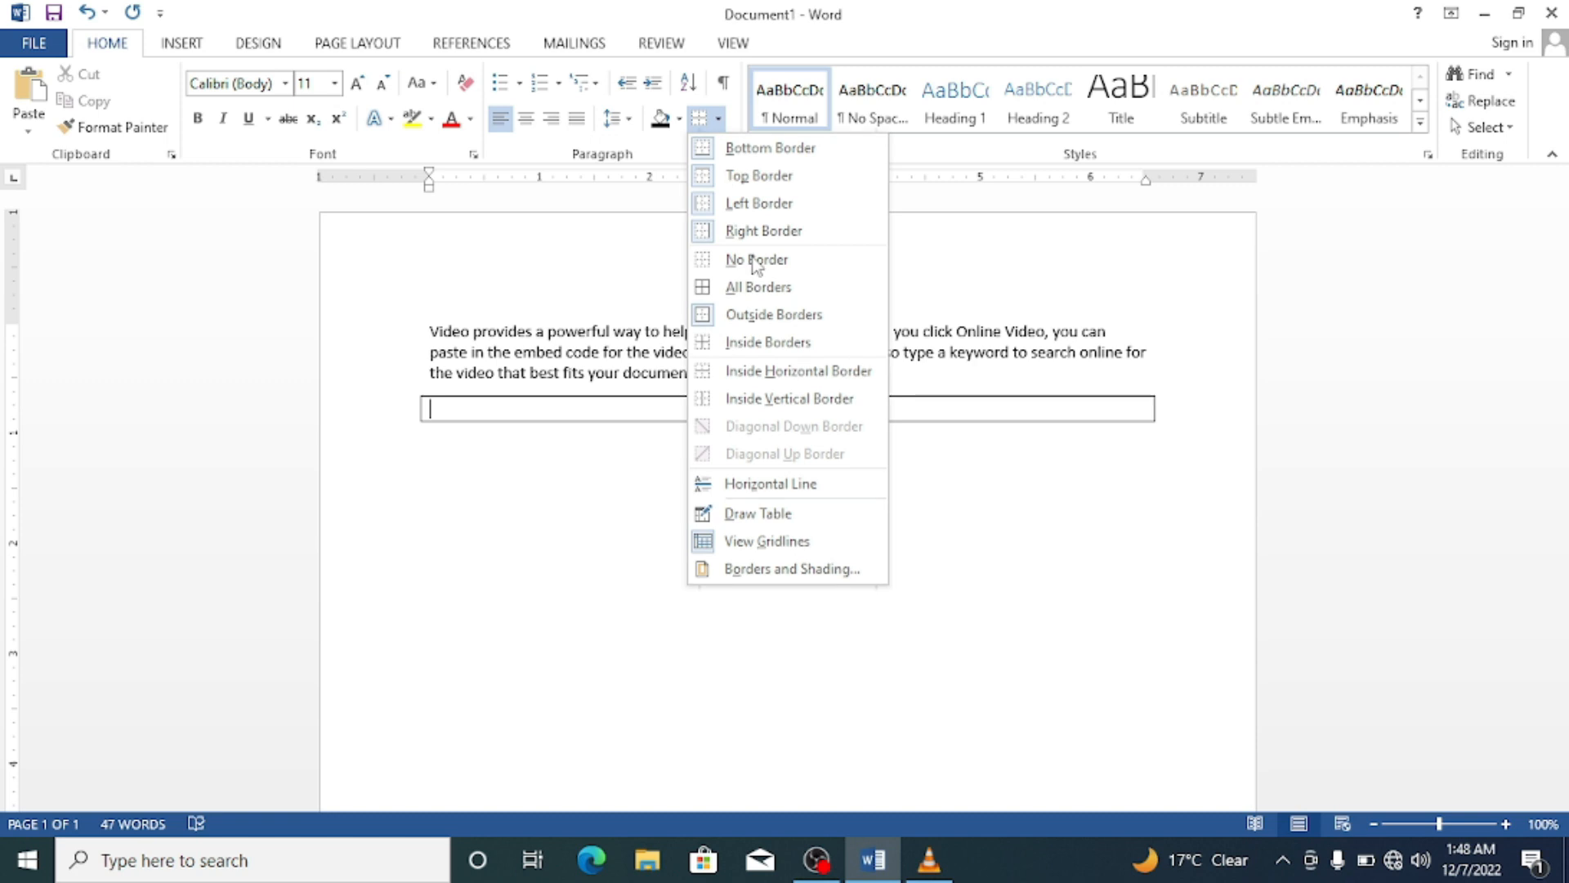
left_click(804, 399)
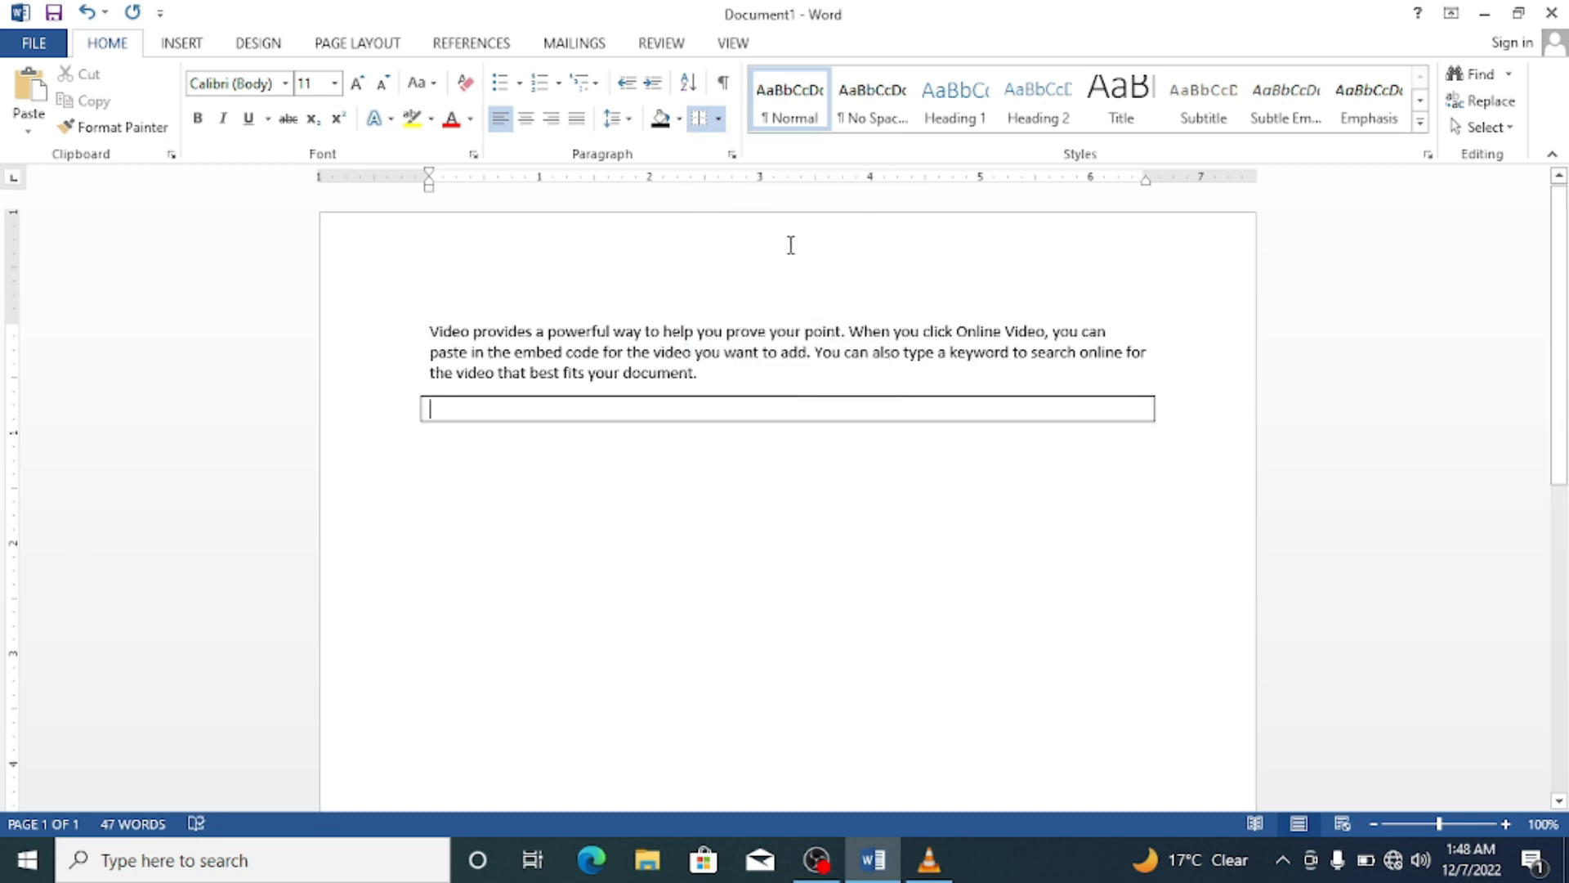
left_click(719, 120)
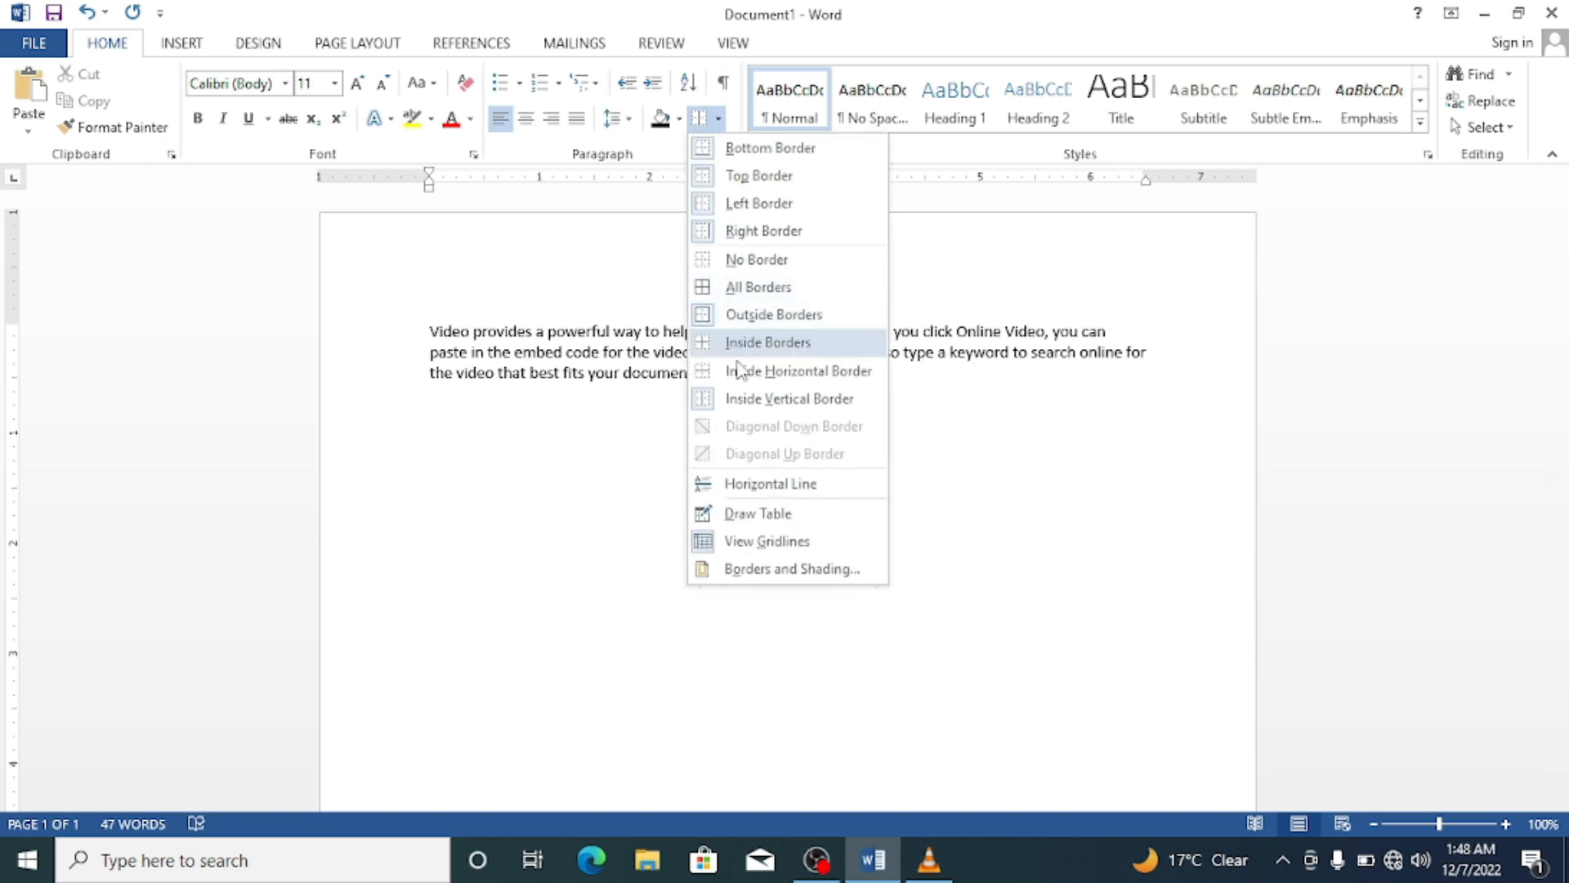
left_click(775, 488)
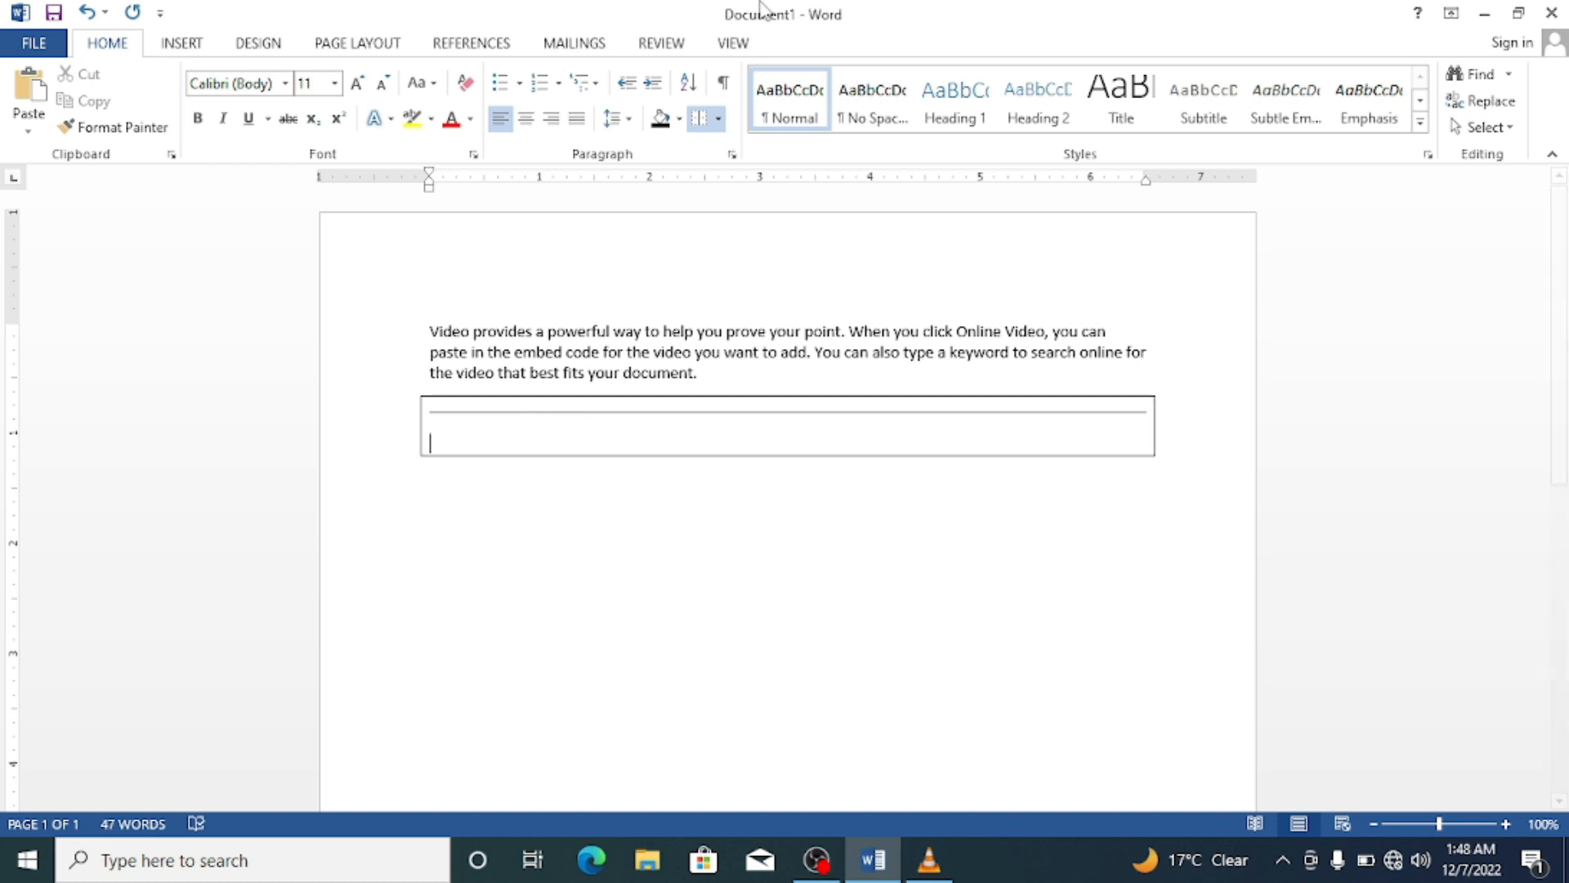
Draw a single-cell table about 5.46" wide and 1.68" high below the horizontal line with Draw Table.
left_click(717, 120)
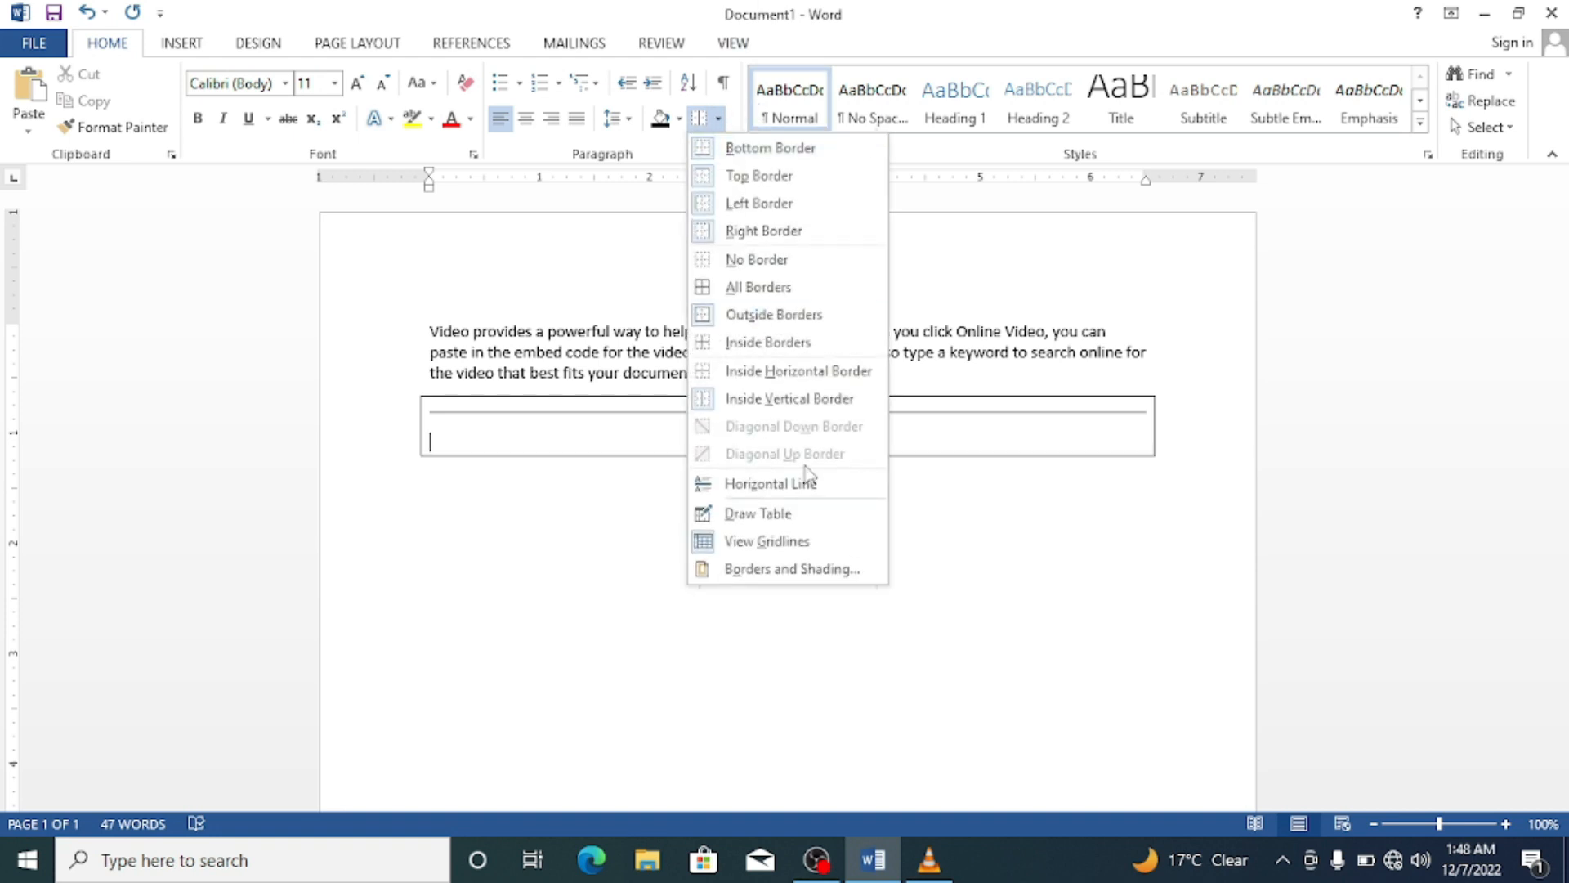
left_click(803, 513)
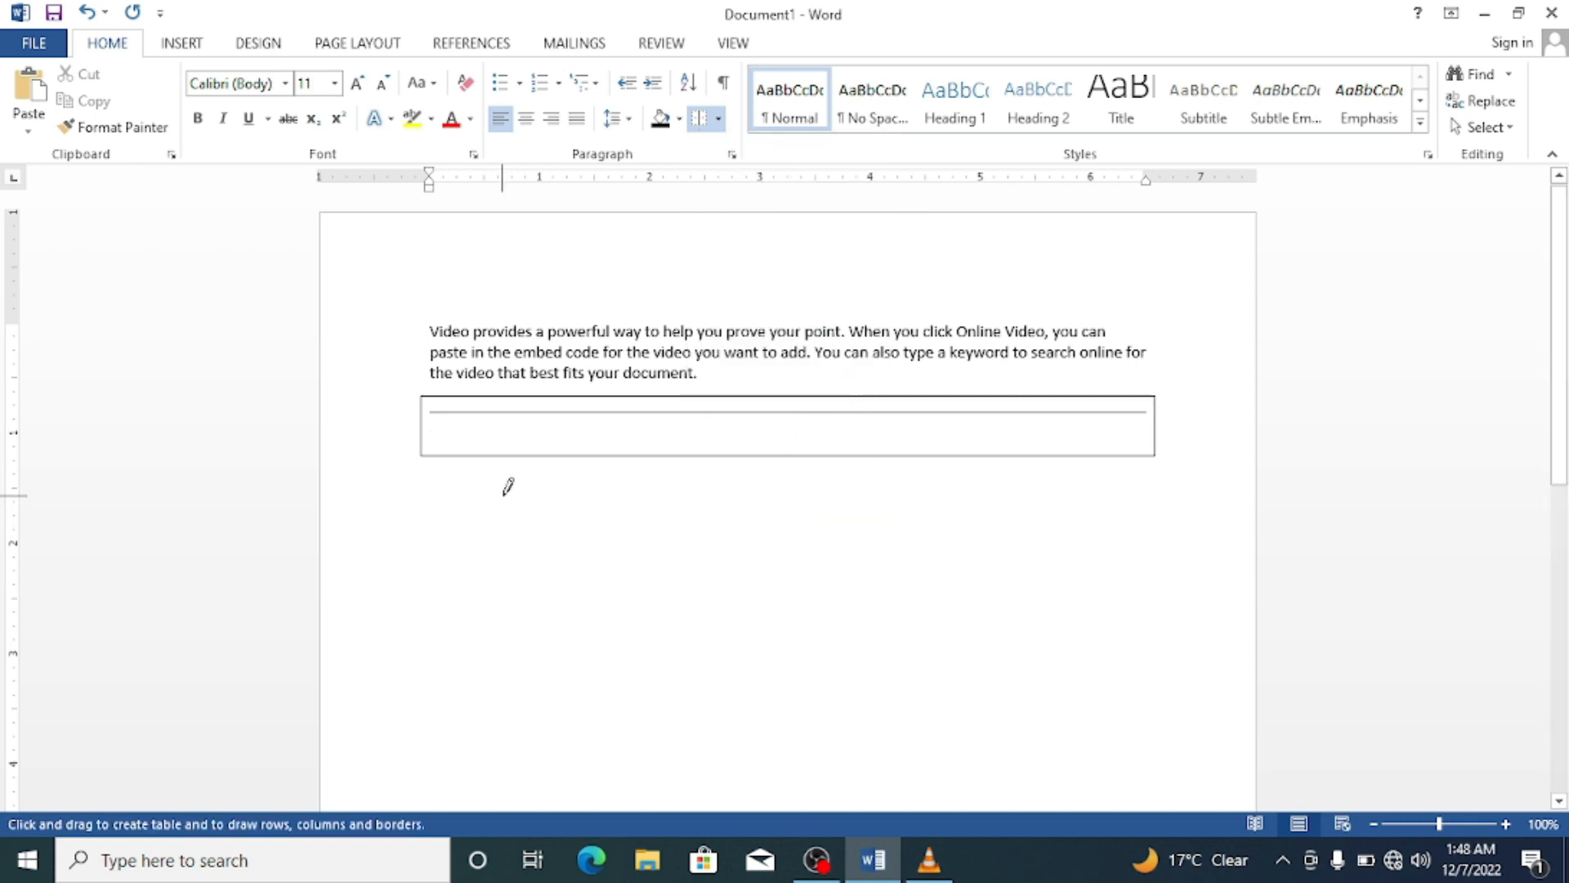
left_click_drag(505, 498, 552, 557)
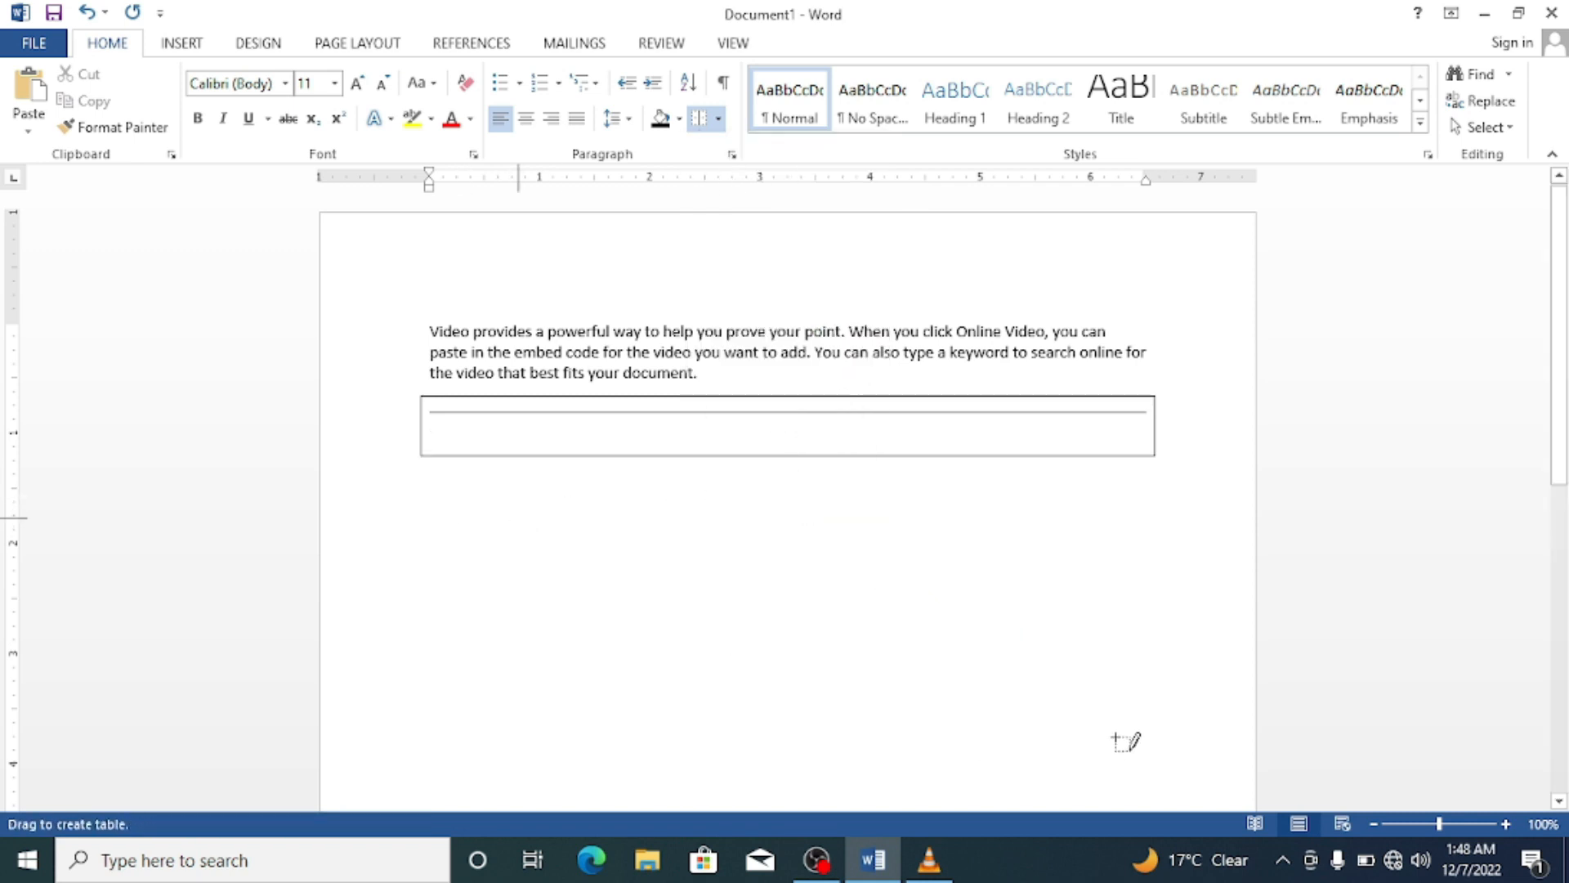
left_click_drag(1034, 671, 1111, 678)
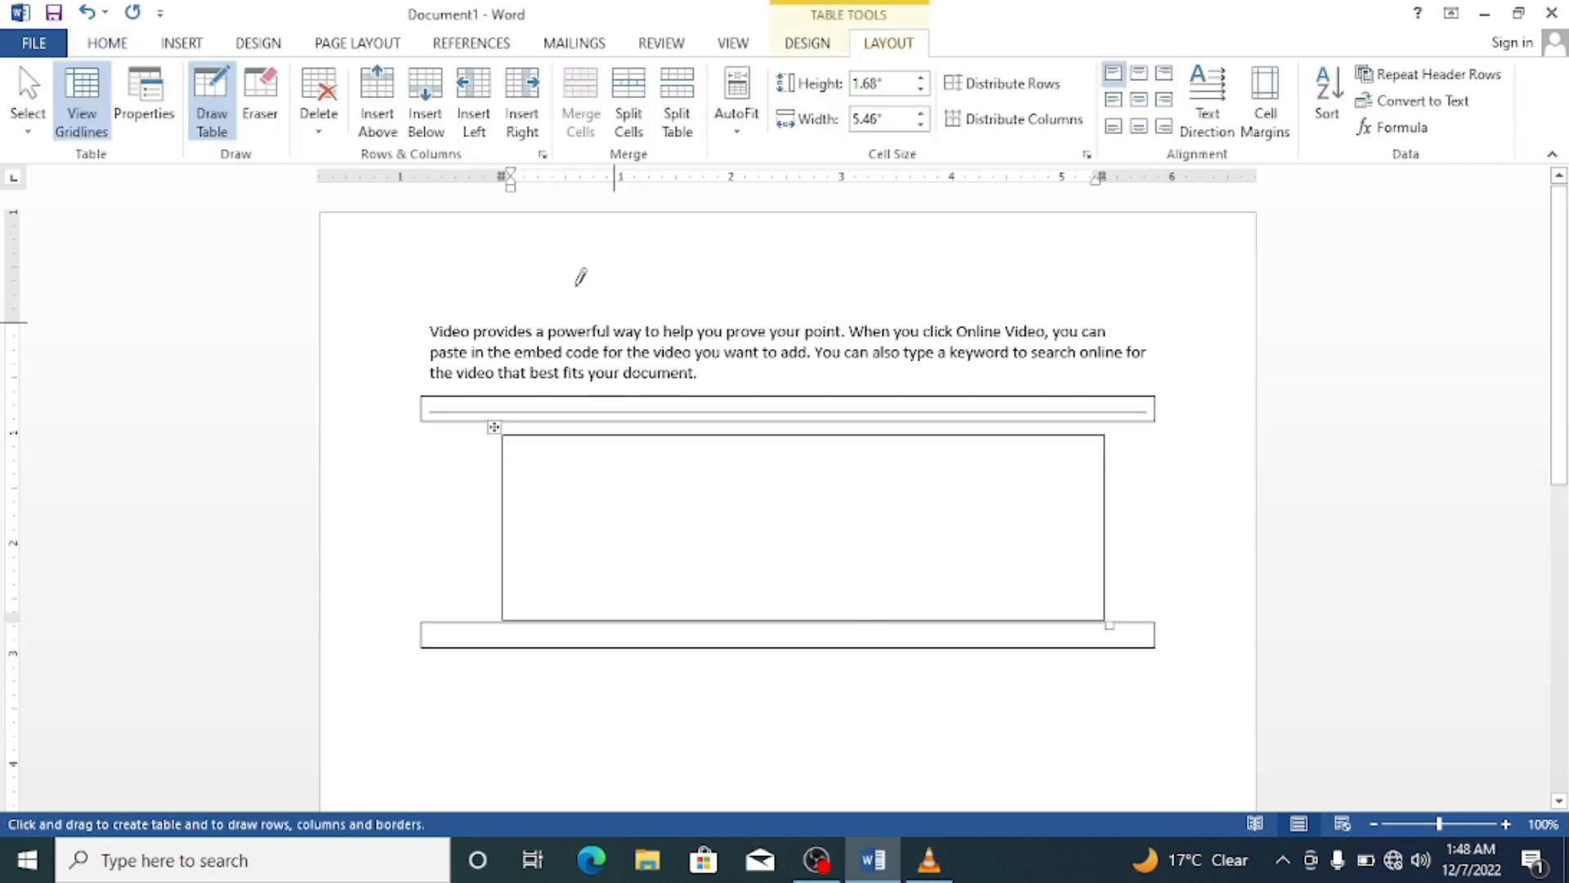
key("Escape")
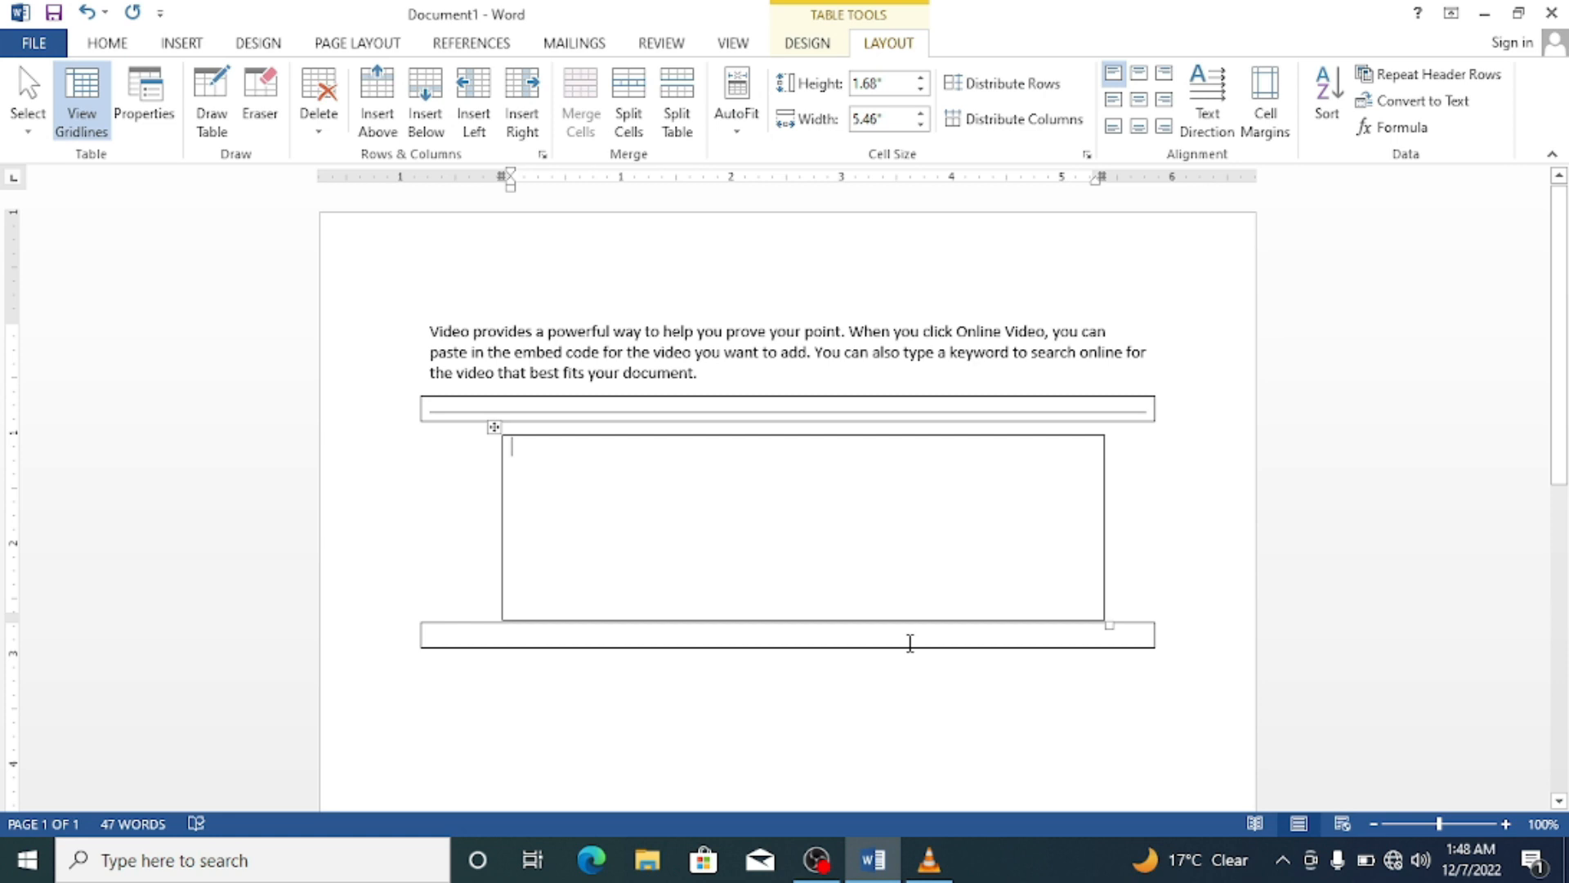
Undo the drawn table, the horizontal line and the borders, back to a plain empty line.
left_click(1006, 637)
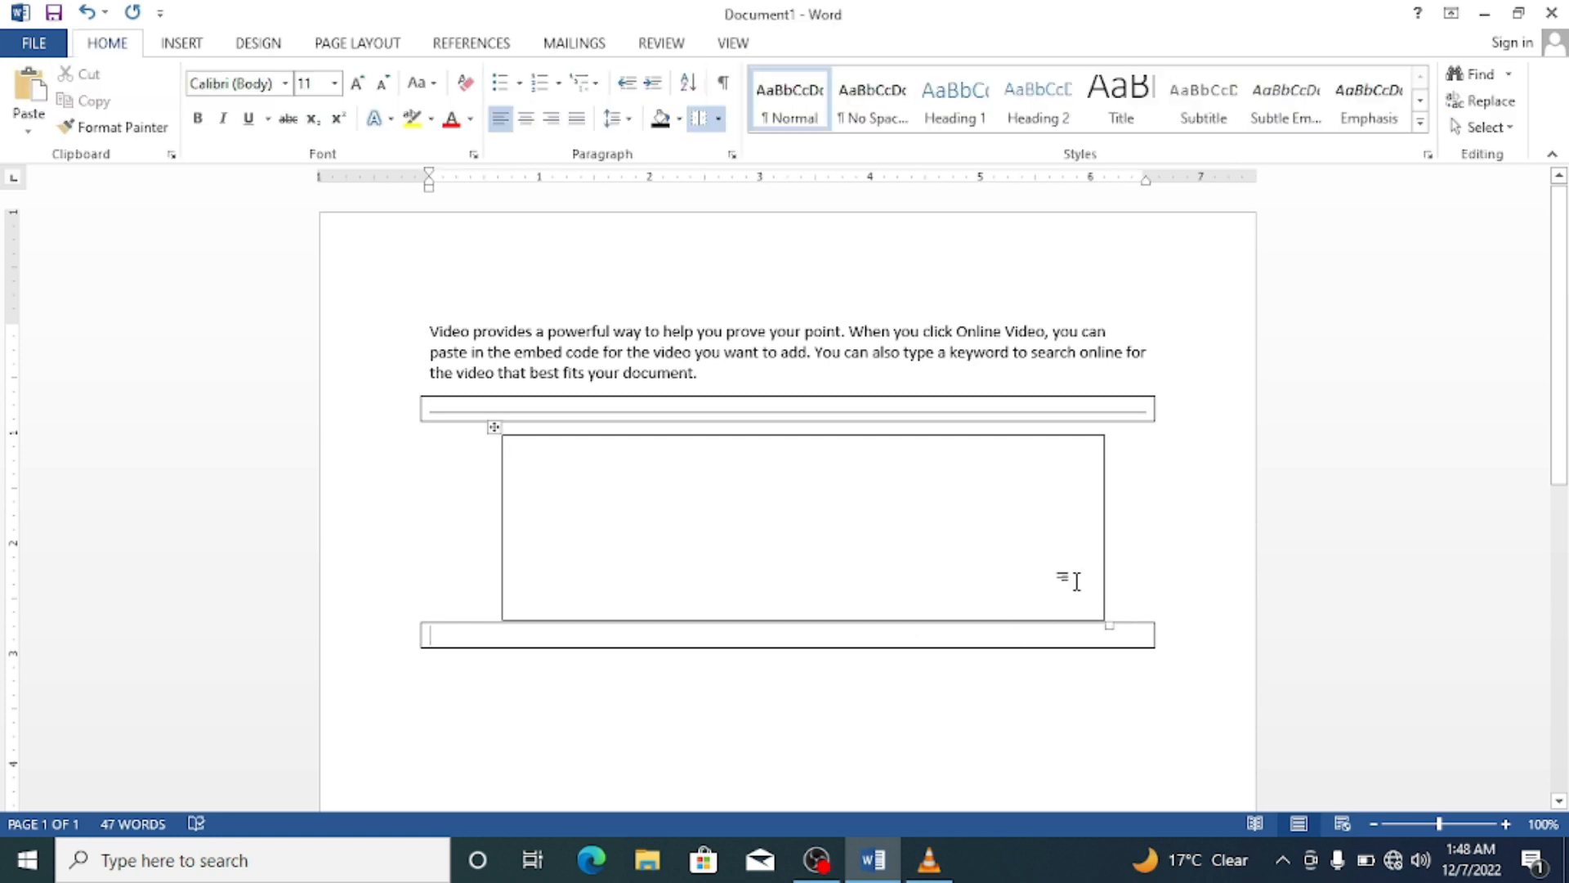
key("ctrl+z")
key("ctrl+z")
key("ctrl+z")
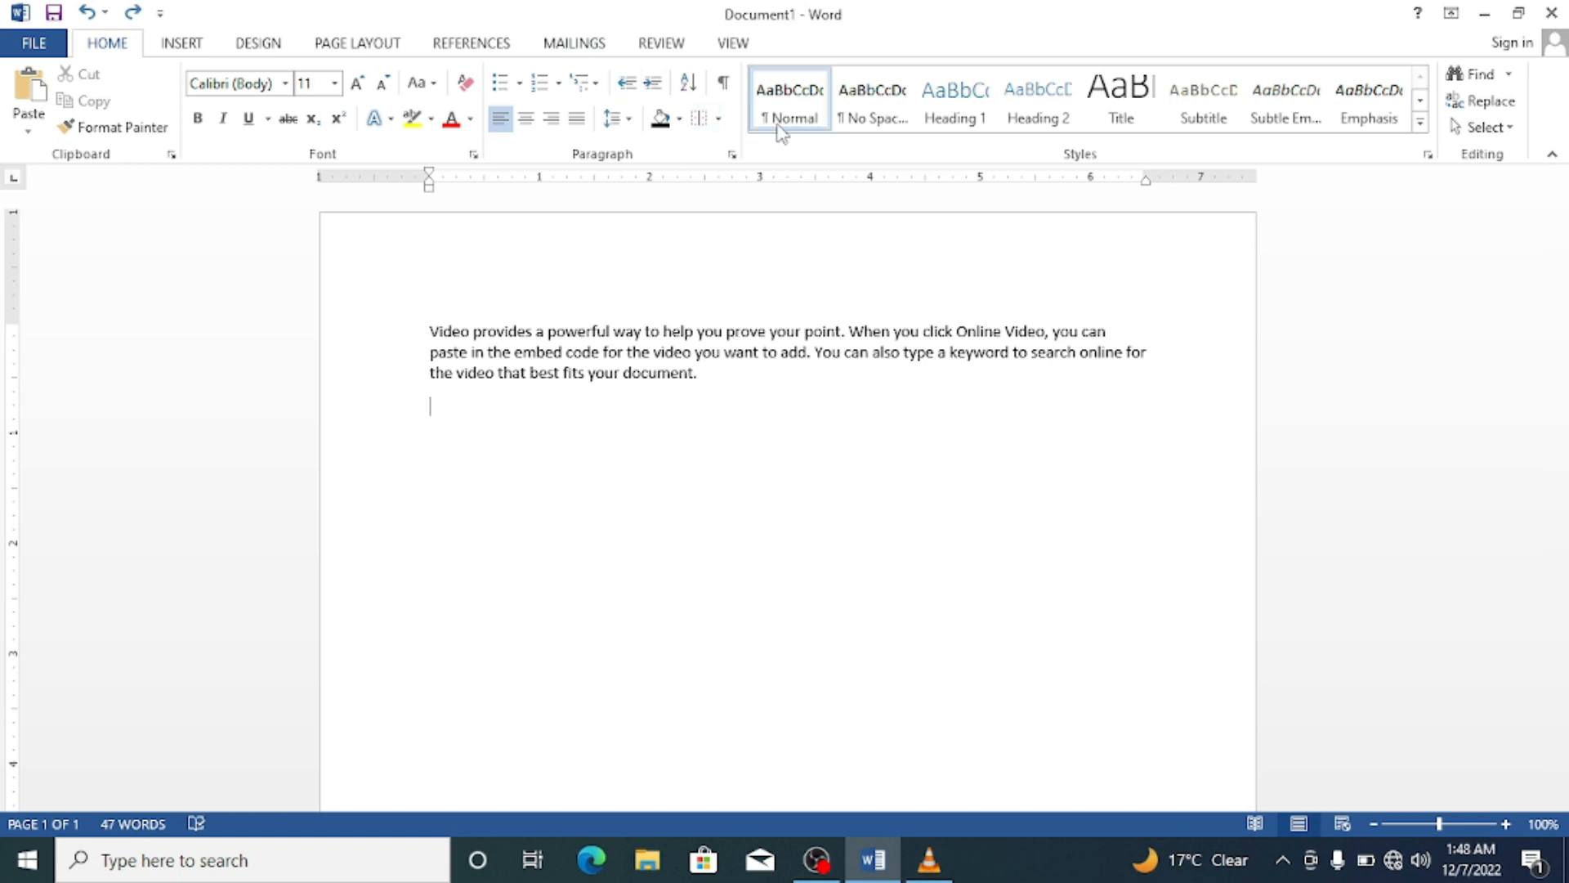
Draw a single-cell table about 4.47" wide and 2.06" high below the paragraph with Draw Table.
left_click(721, 121)
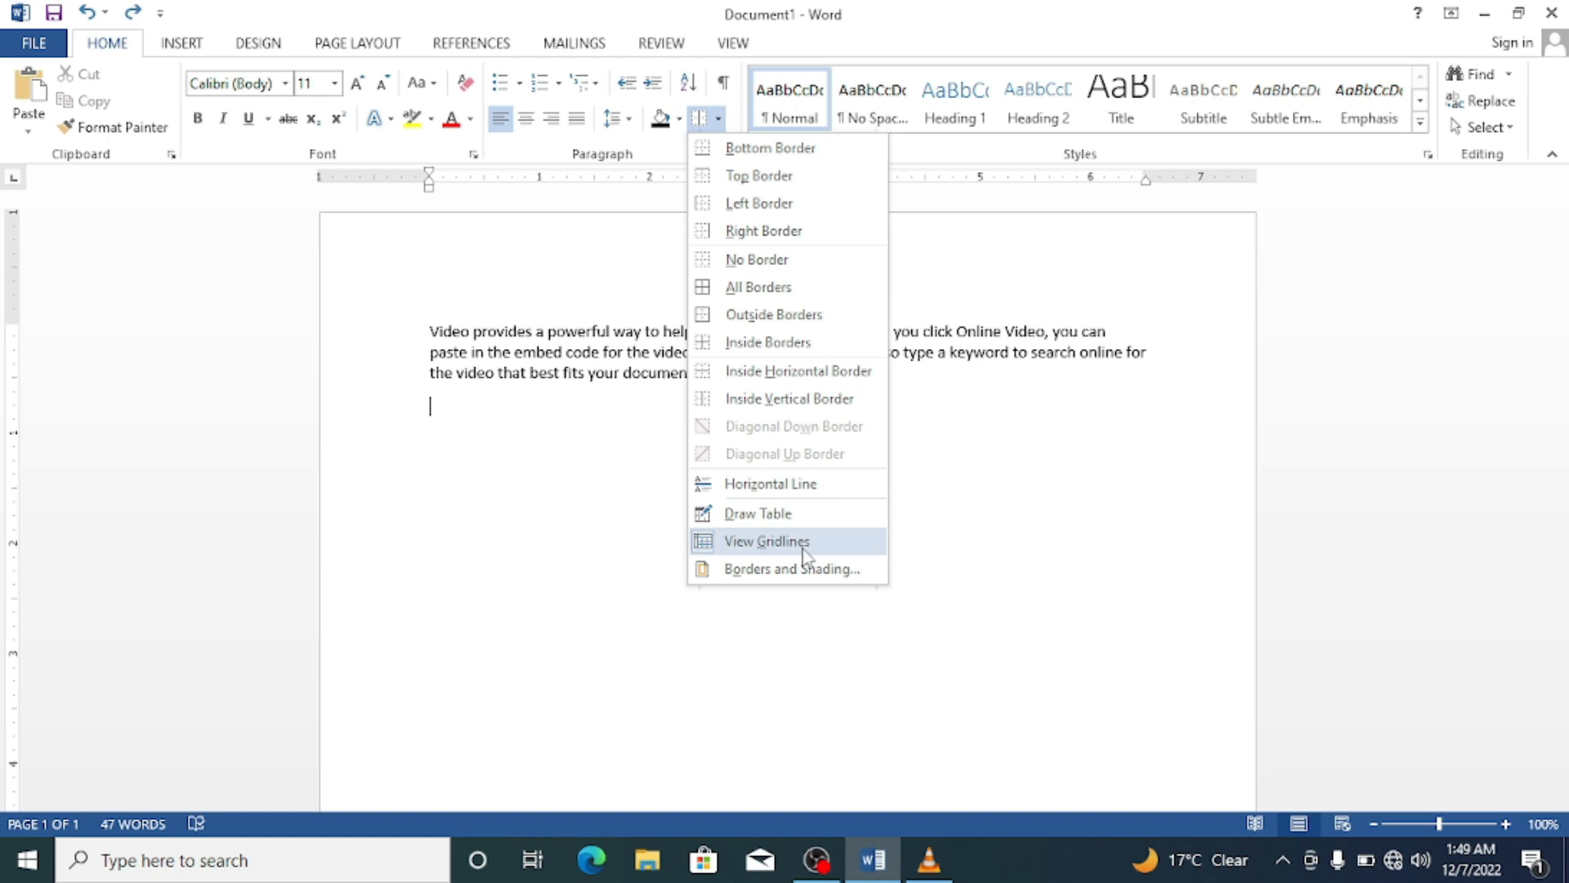
left_click(793, 516)
mouse_move(487, 420)
left_mouse_down()
mouse_move(770, 632)
mouse_move(989, 657)
mouse_move(980, 624)
left_mouse_up()
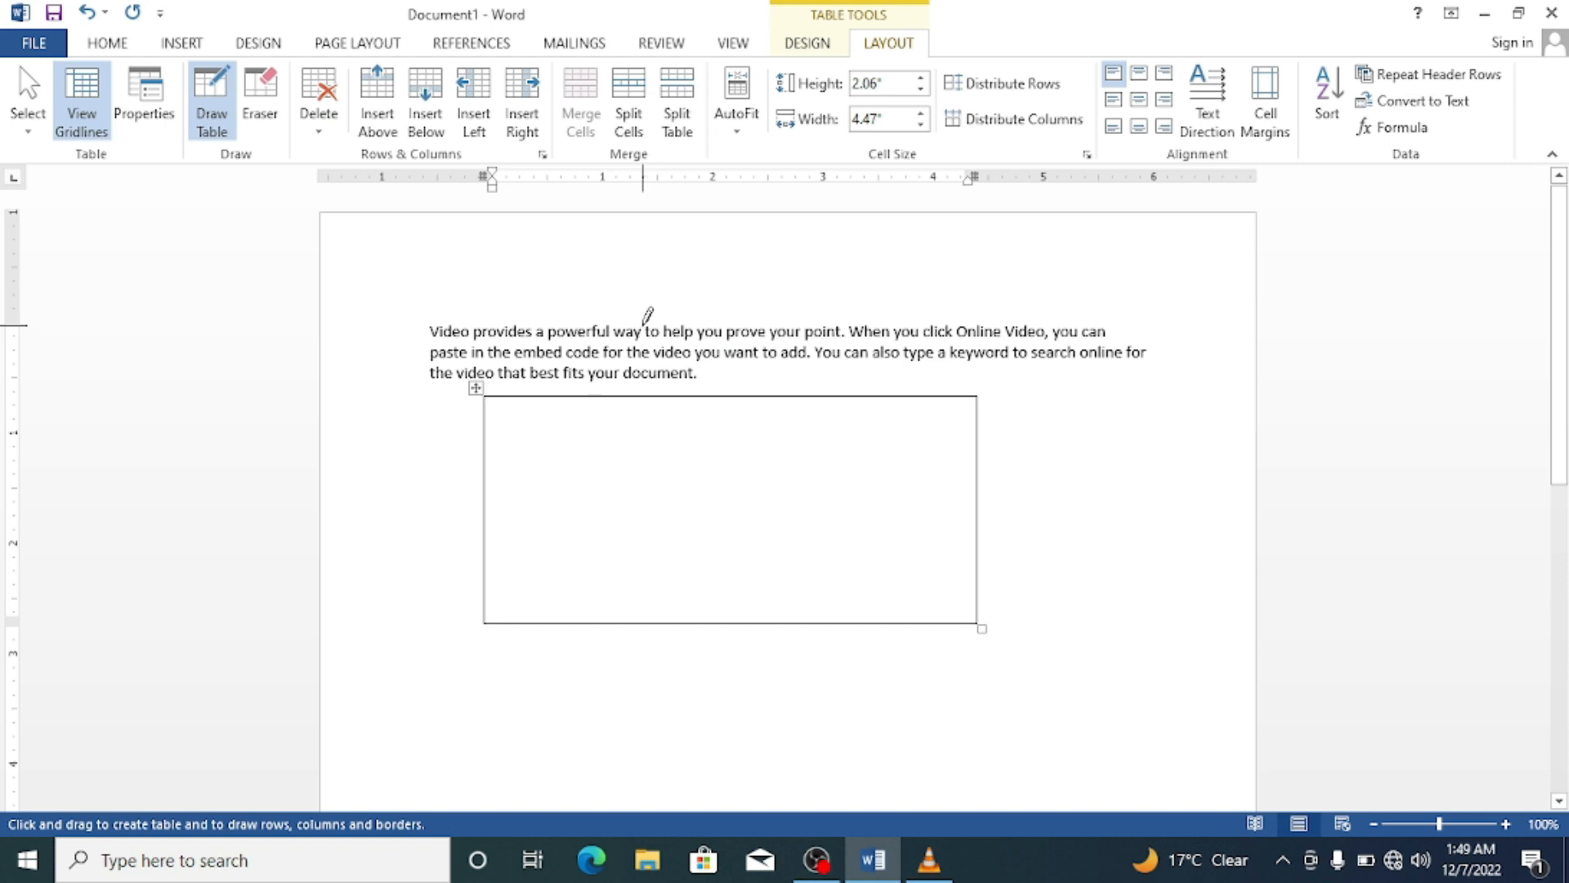
Look through the table styles without applying one, and shade the table's cell with the dark gray theme color.
left_click(828, 46)
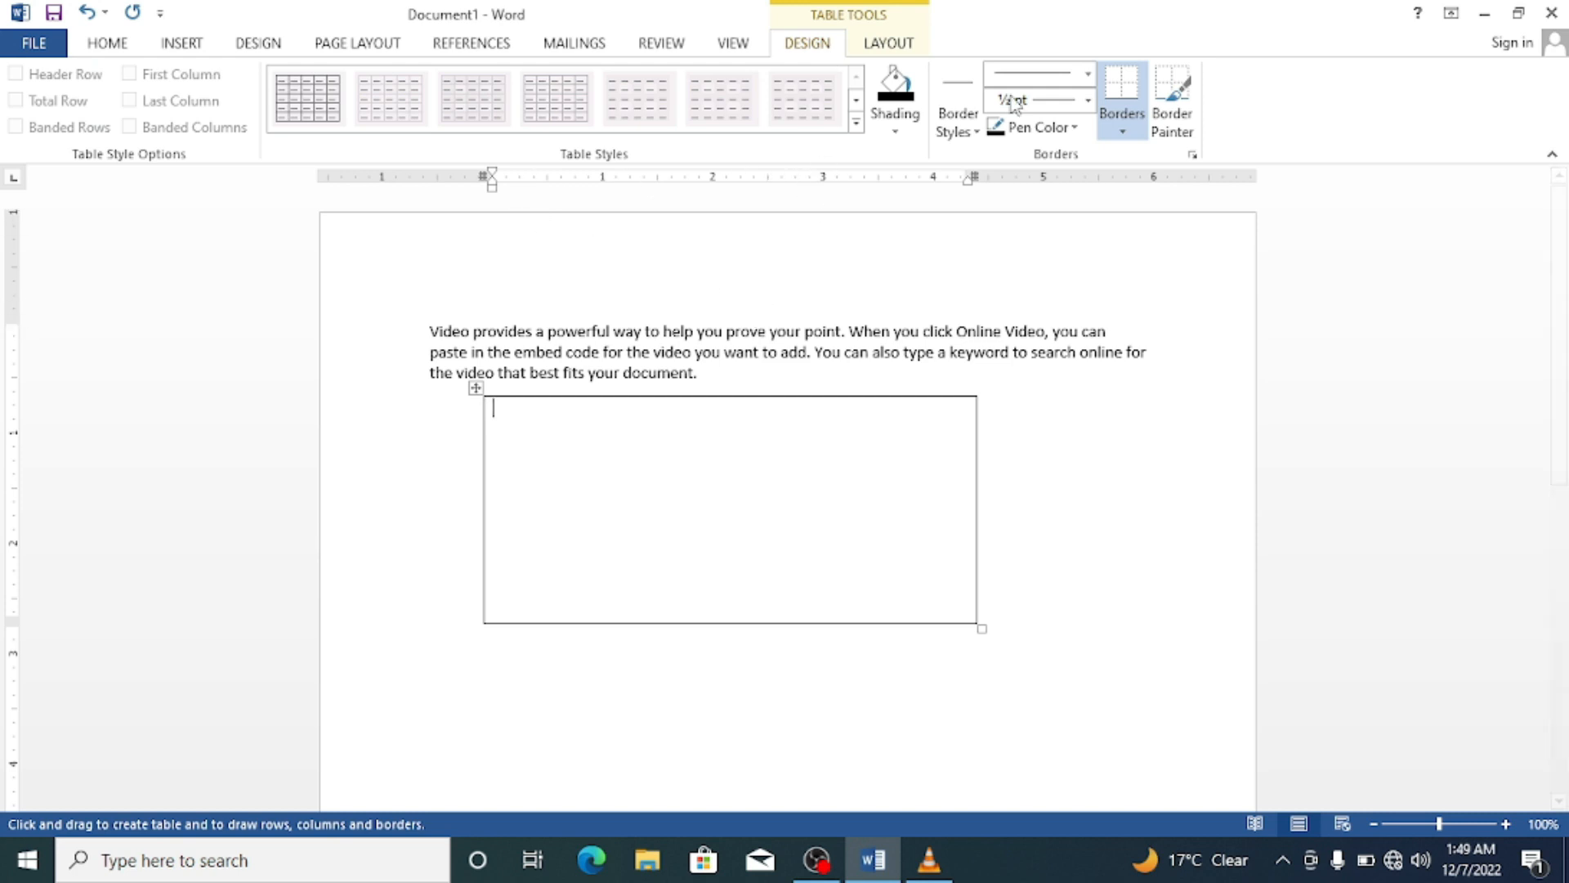
left_click(856, 122)
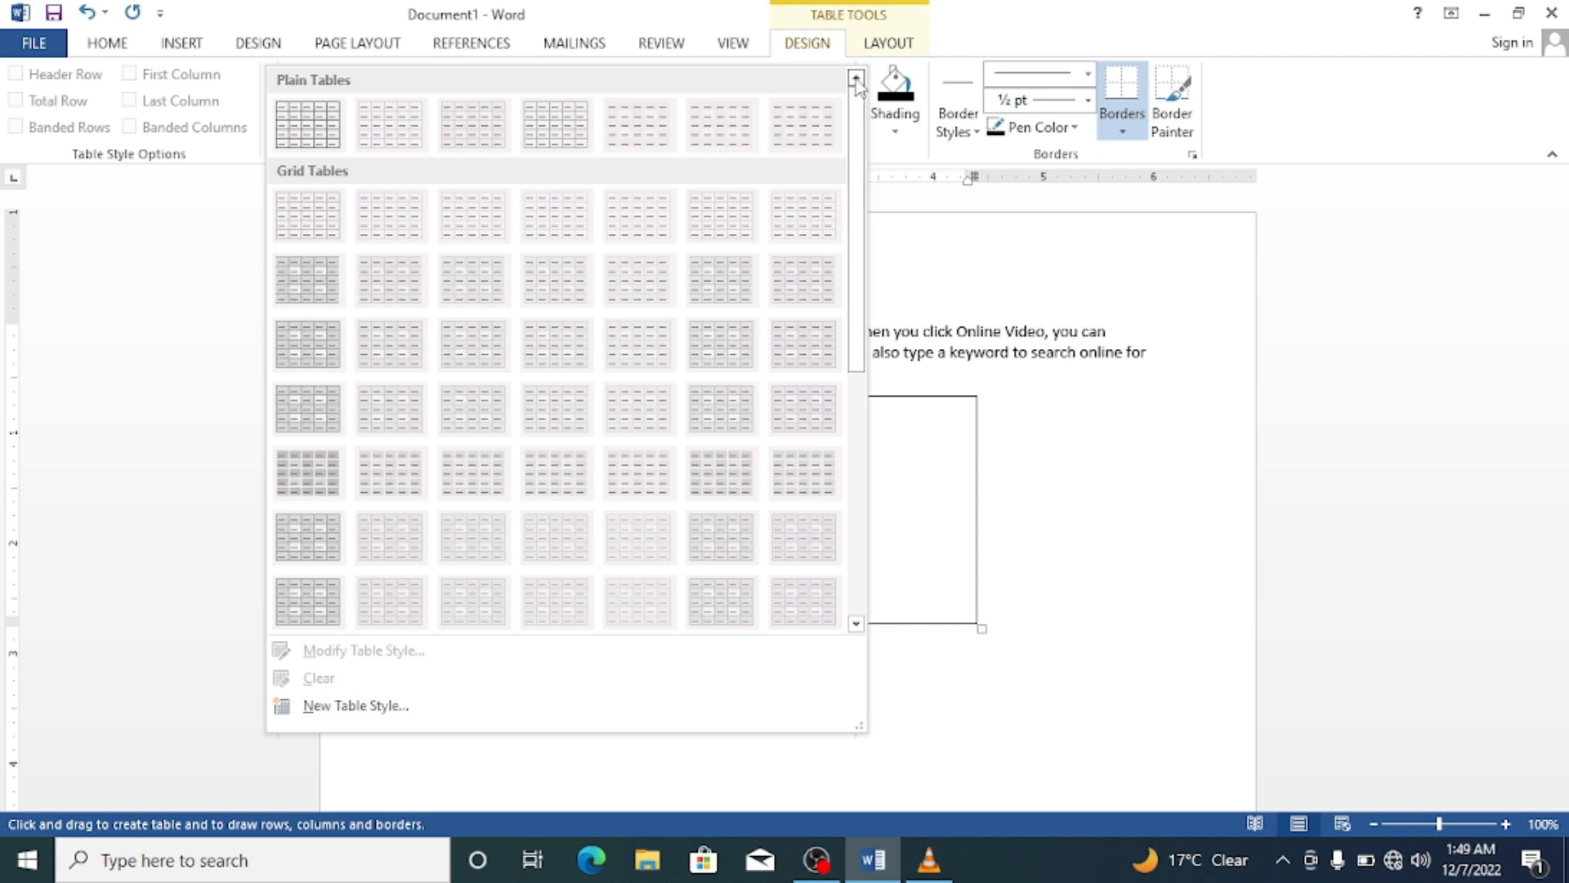
left_click(899, 164)
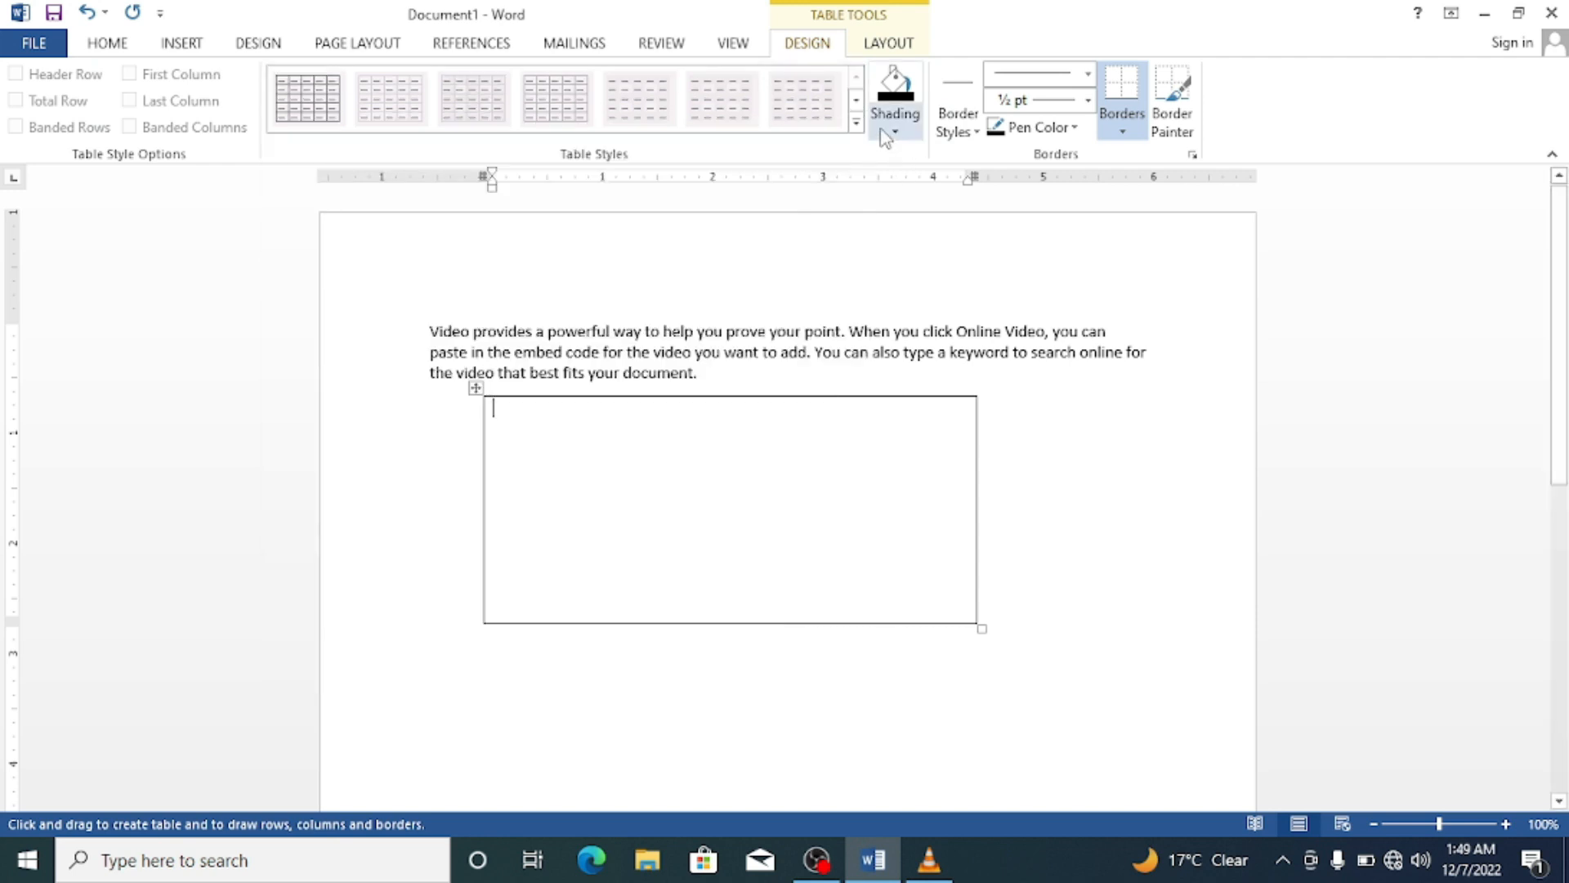
left_click(884, 136)
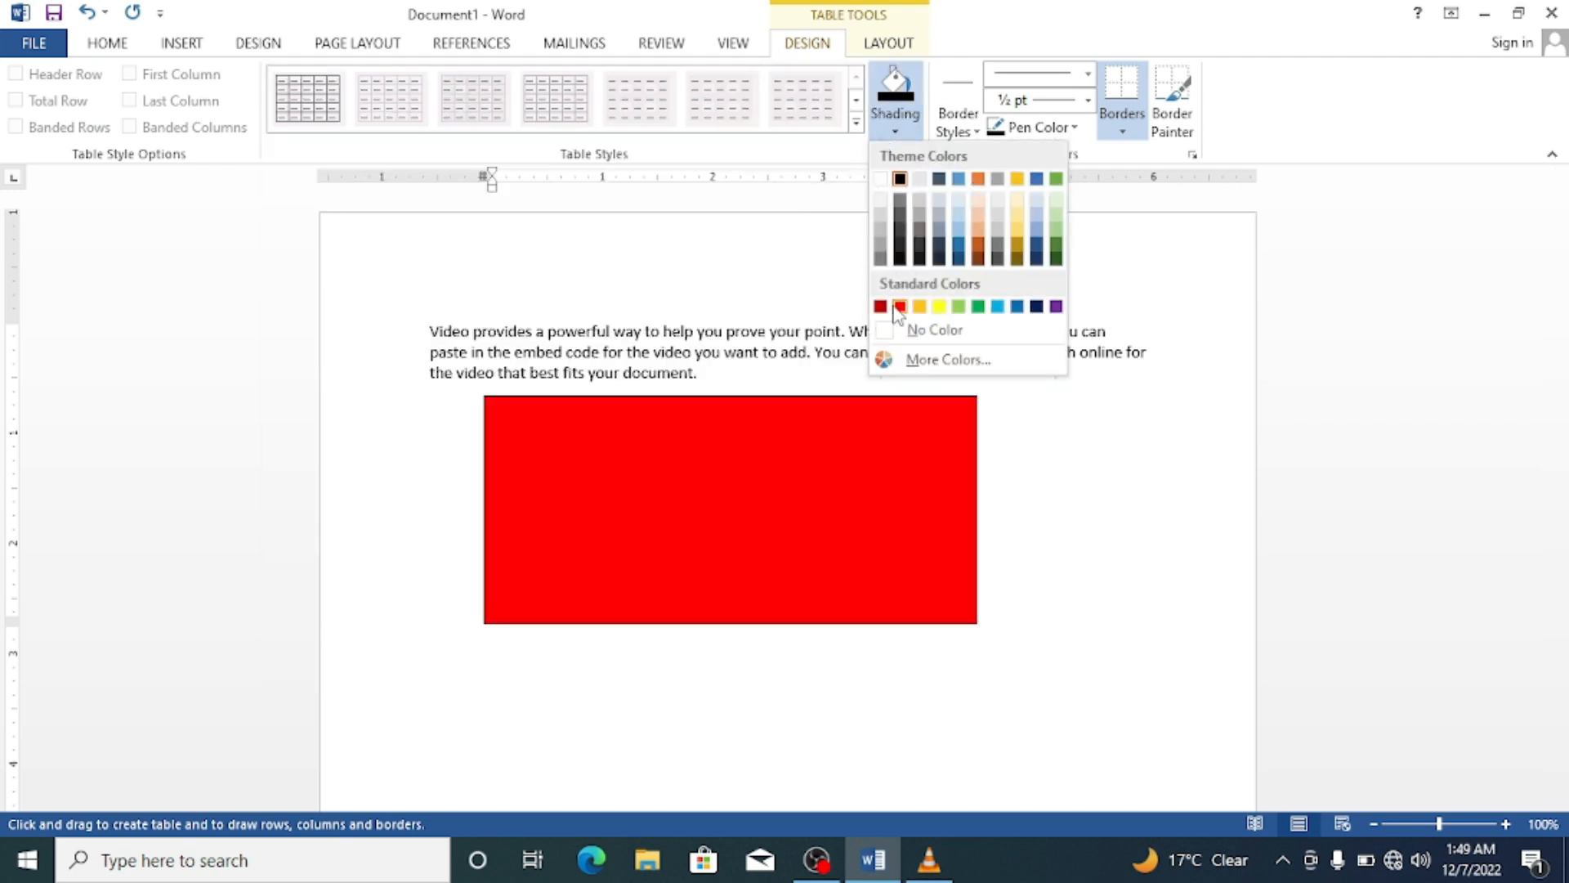
left_click(900, 199)
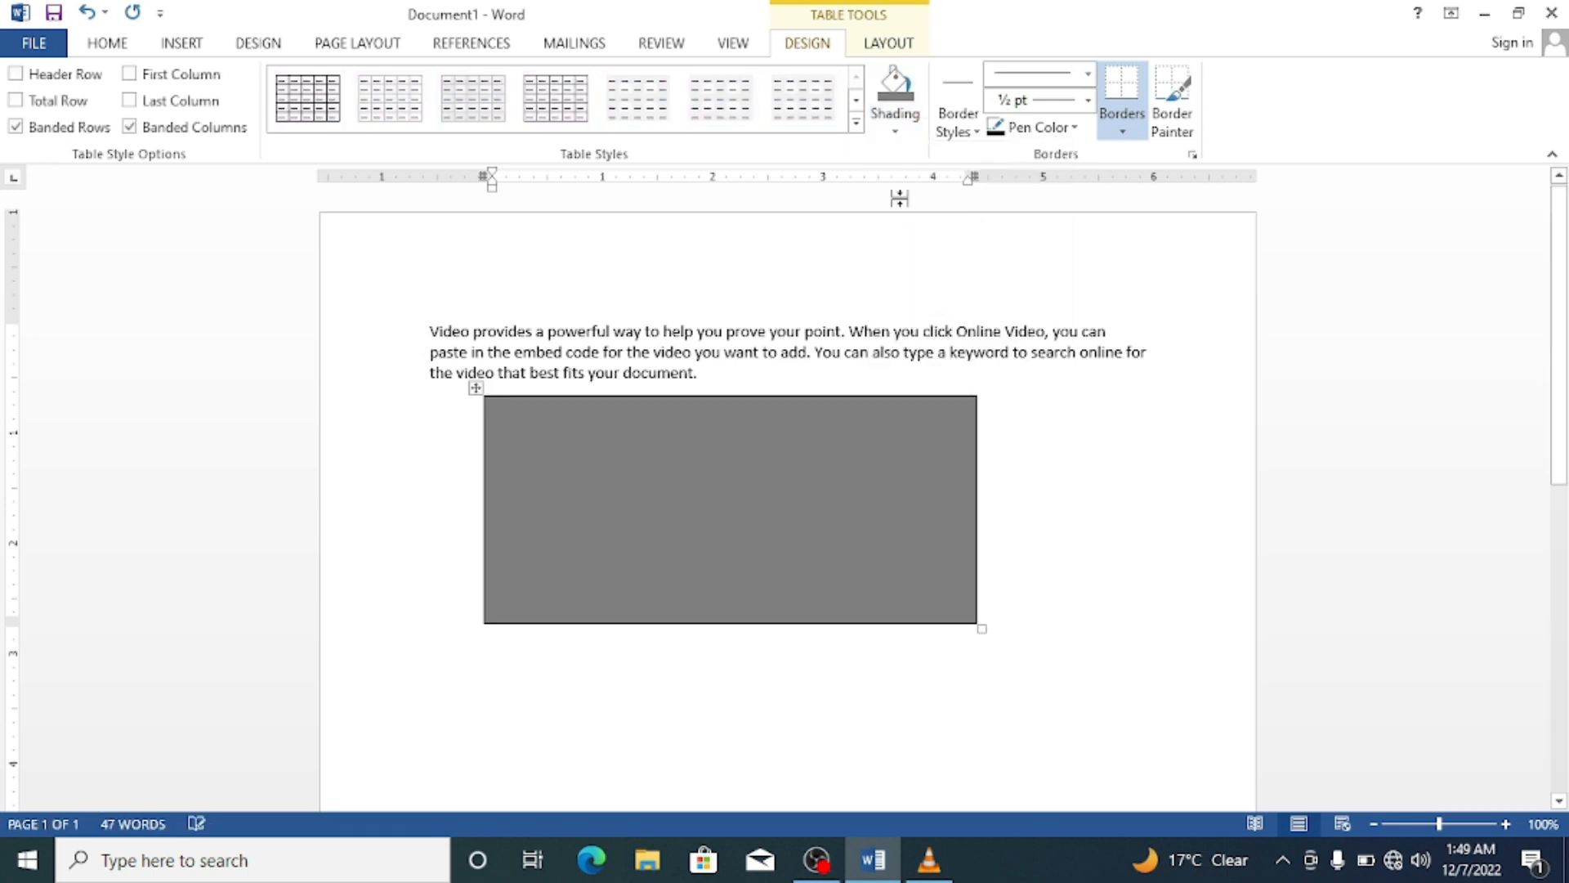
left_click(966, 124)
left_click(991, 263)
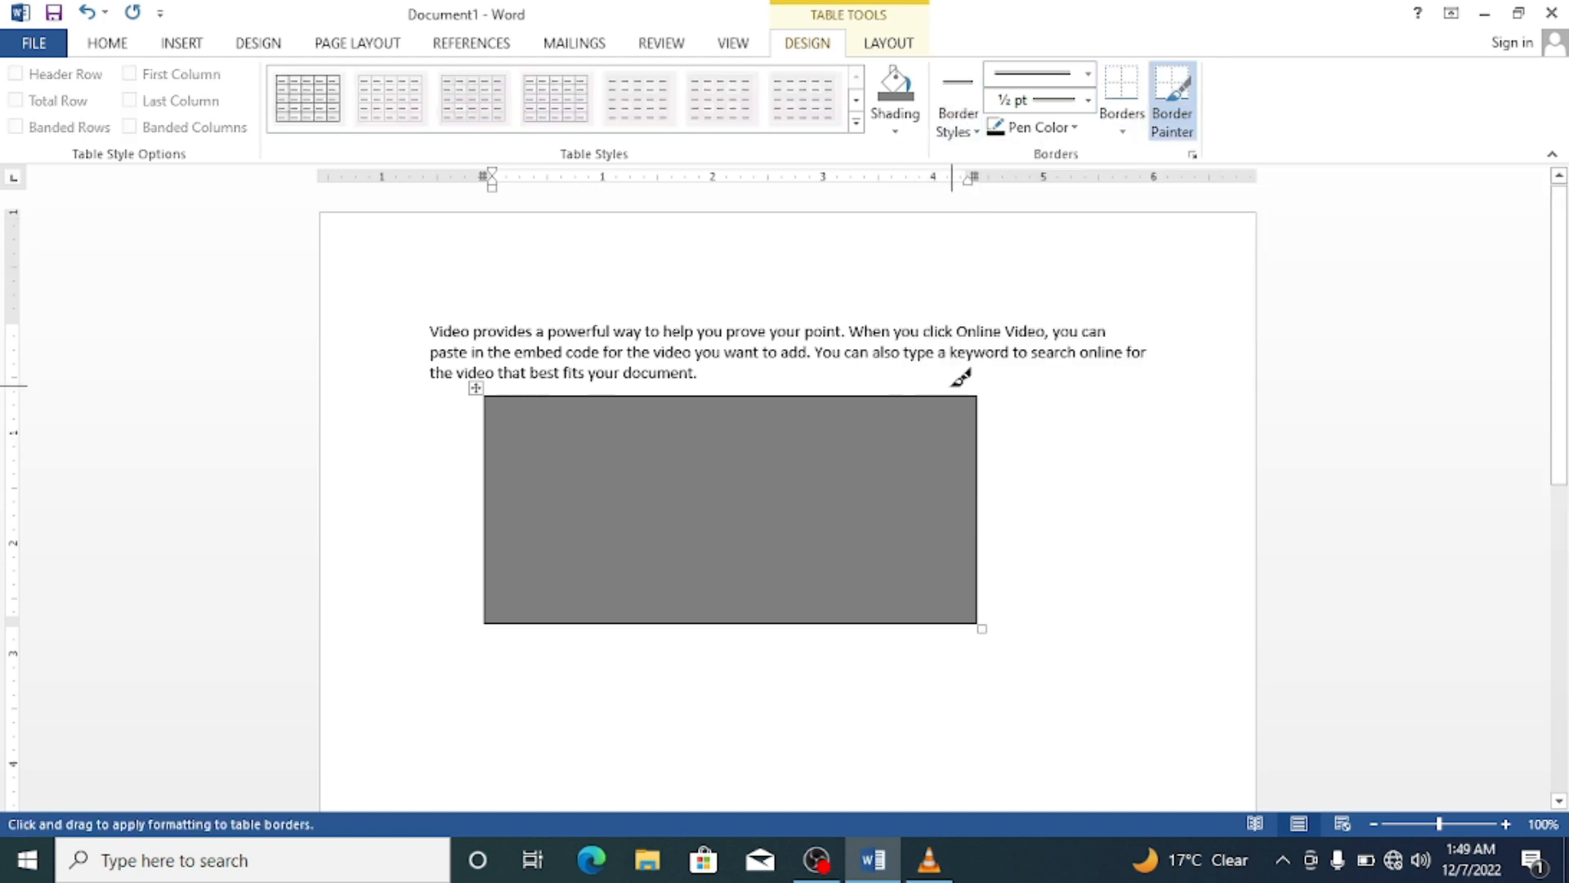
key("Escape")
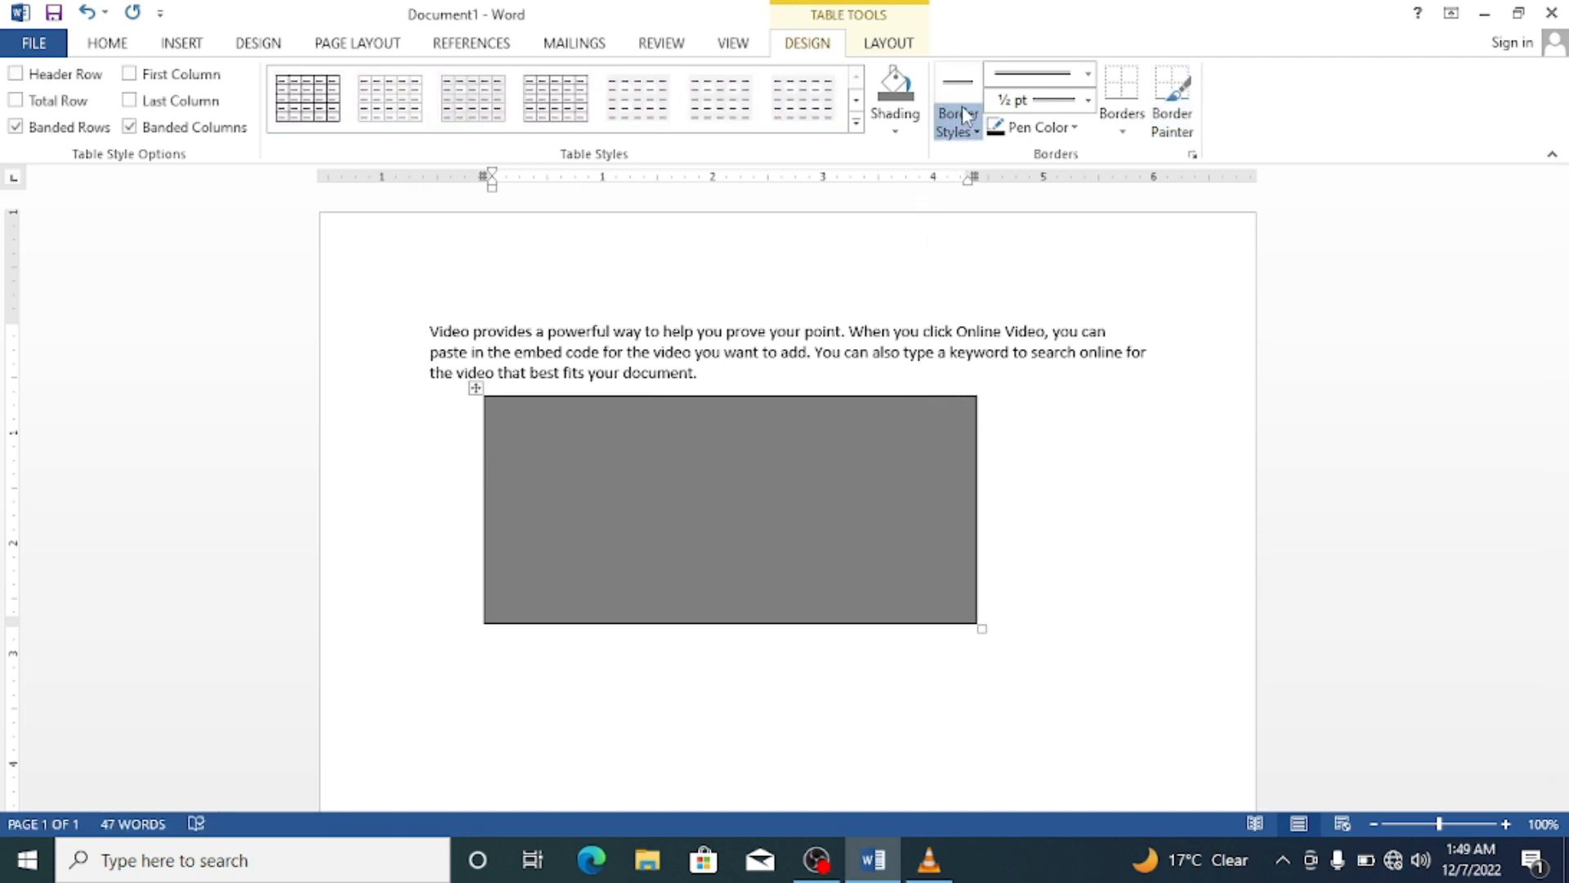
Paint all four edges of the table with the light blue ½ pt double-line theme border.
left_click(960, 130)
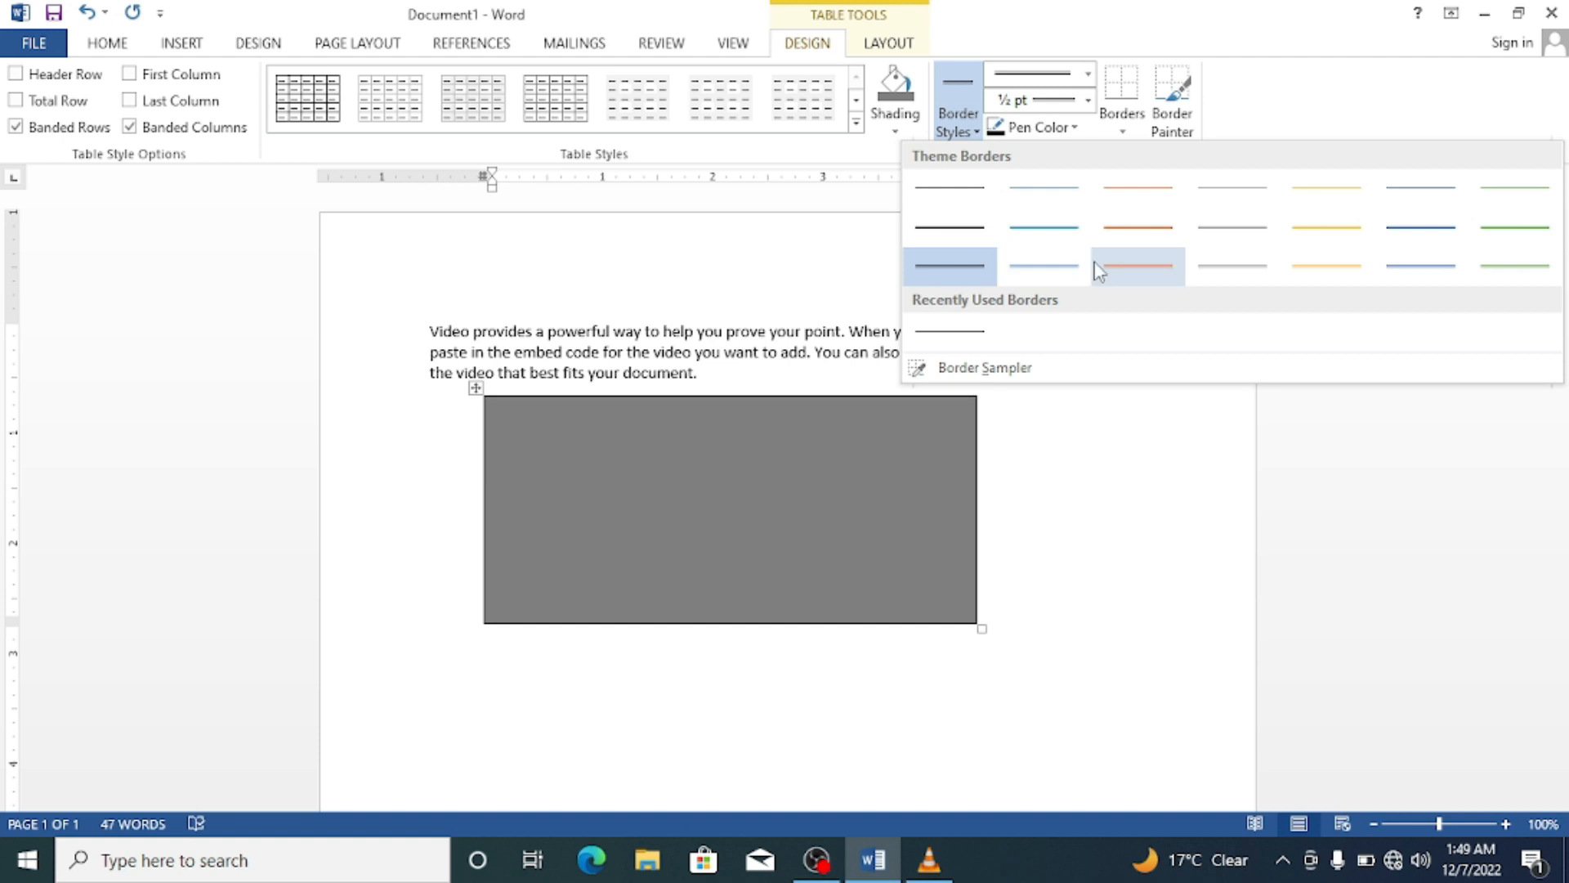
left_click(1059, 264)
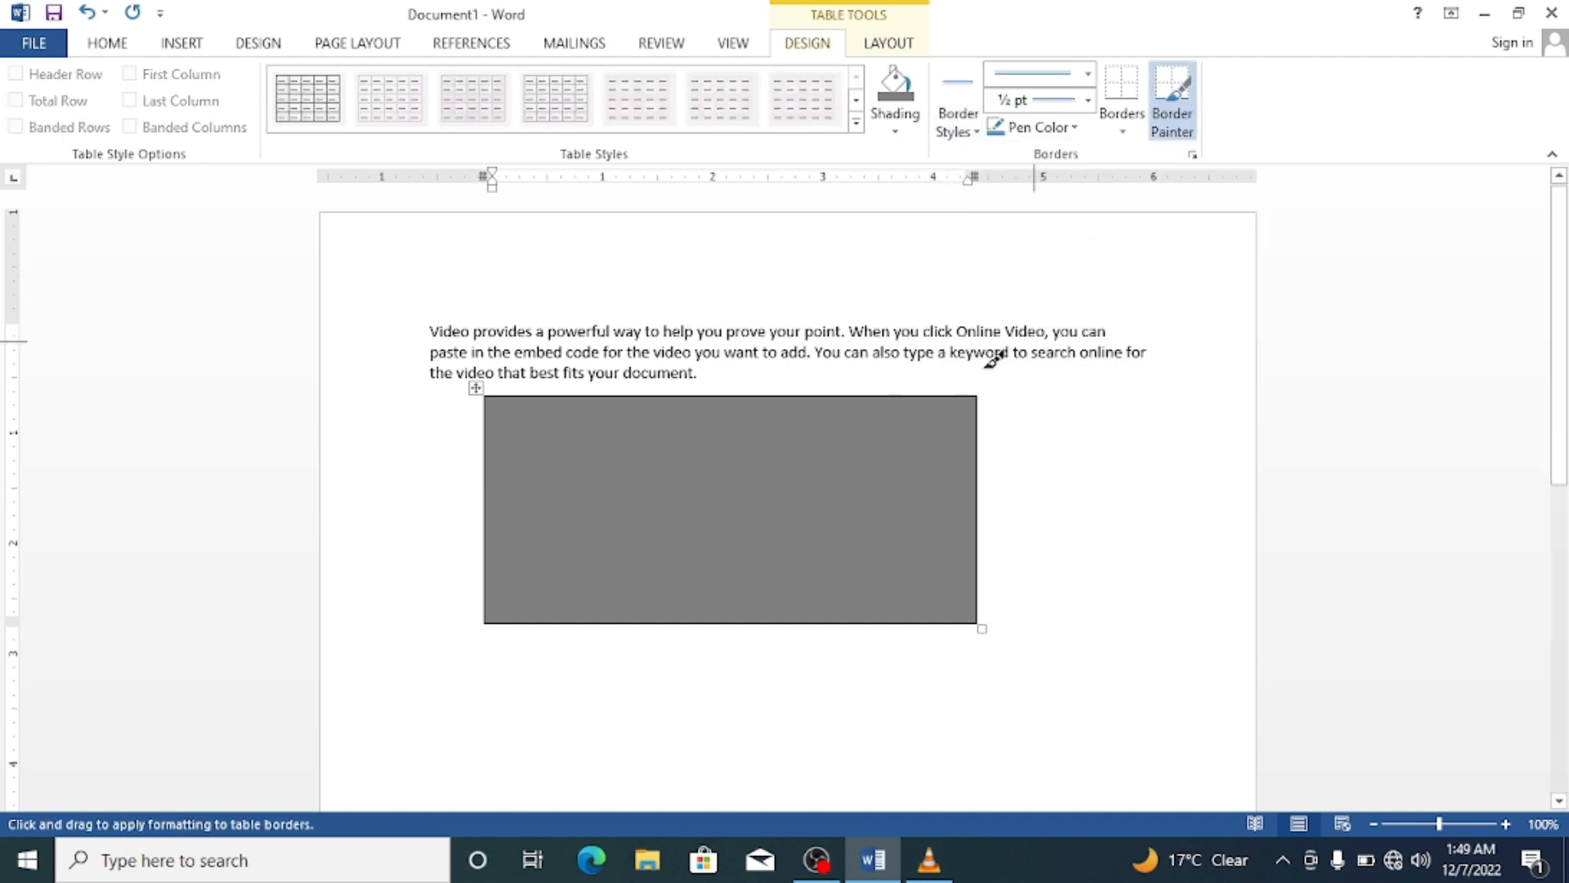
left_click(927, 397)
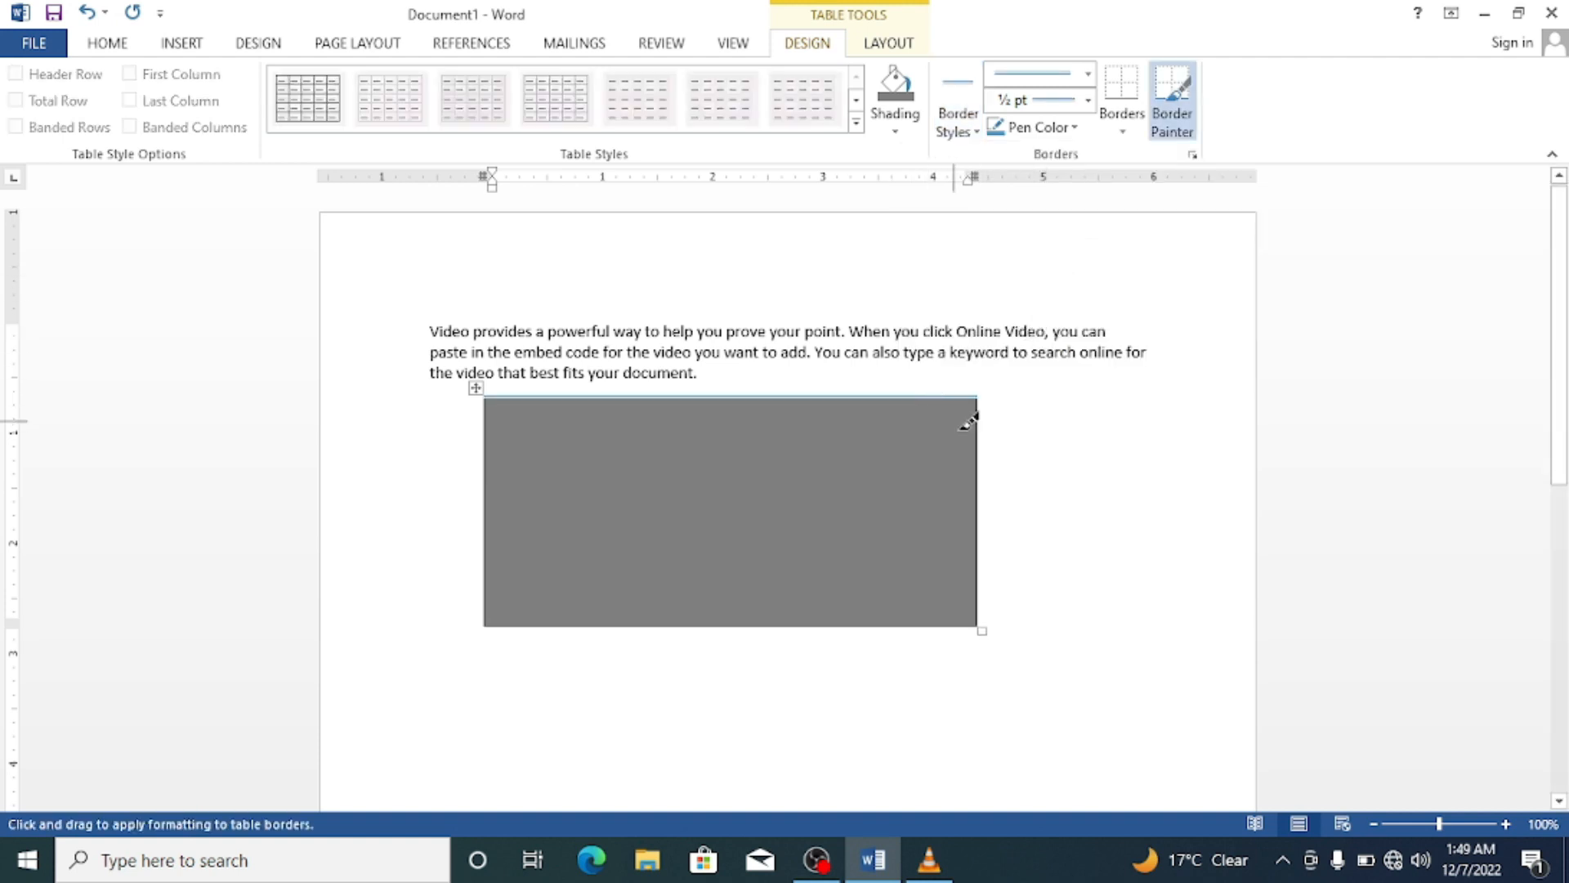
left_click(980, 450)
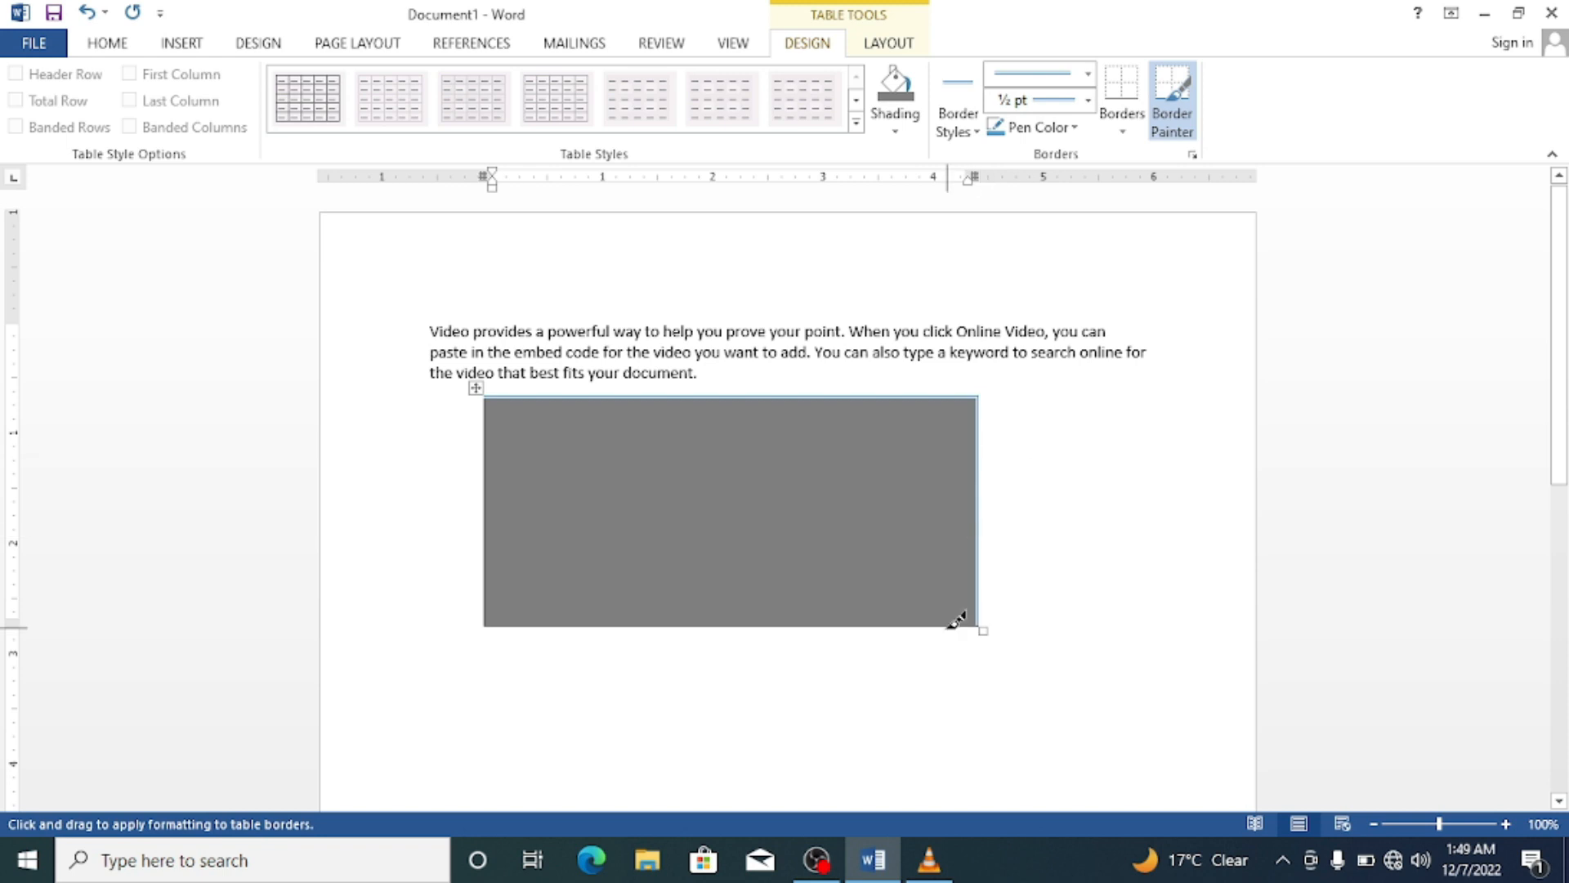
key("Escape")
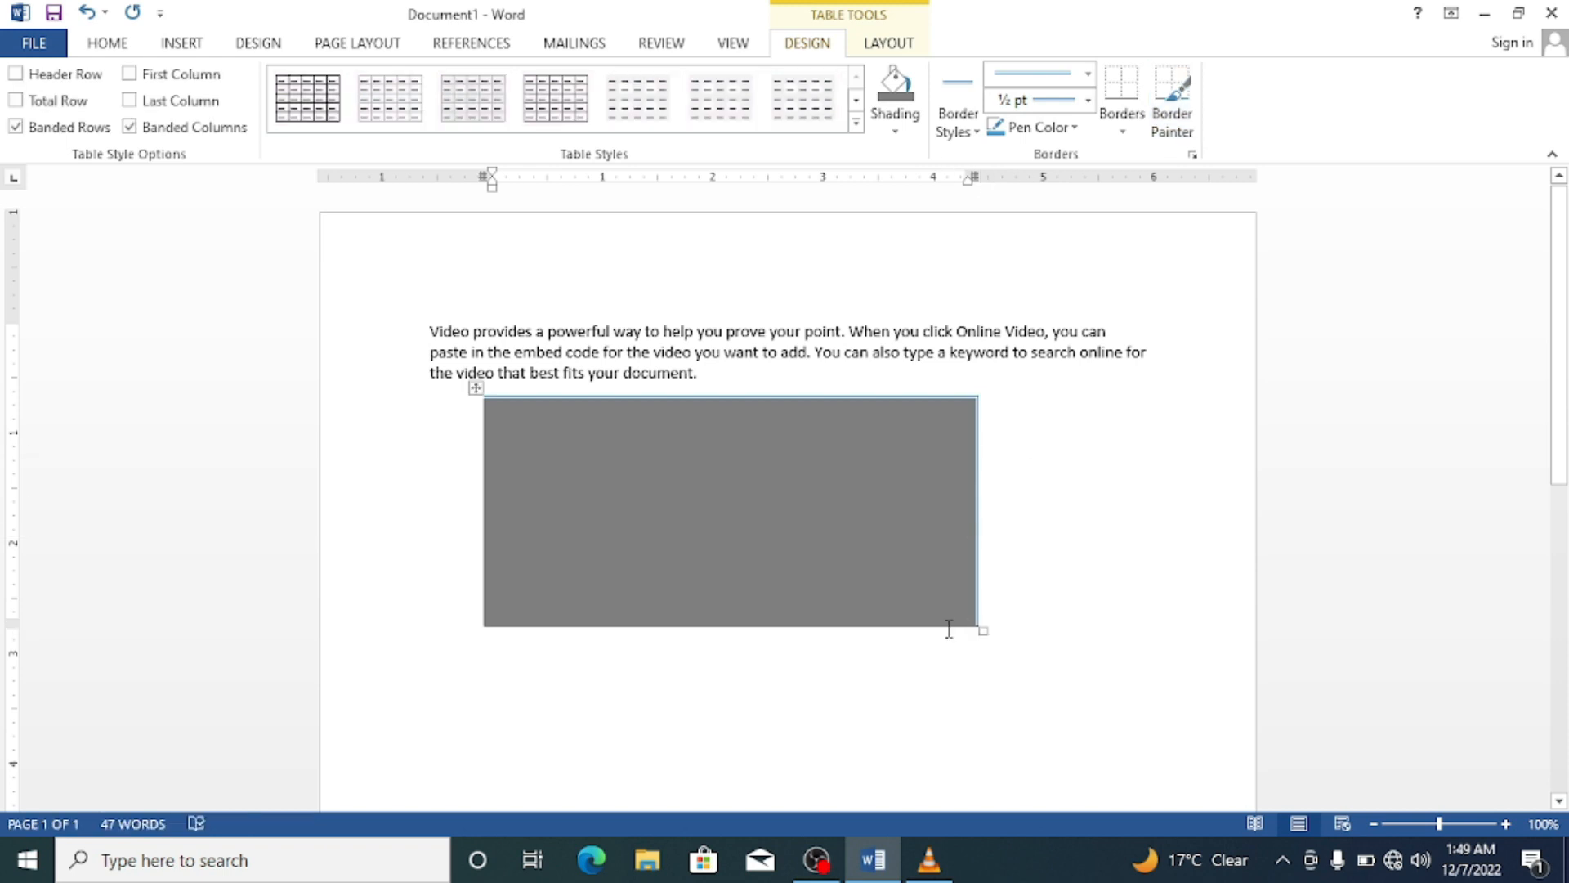
left_click(1172, 102)
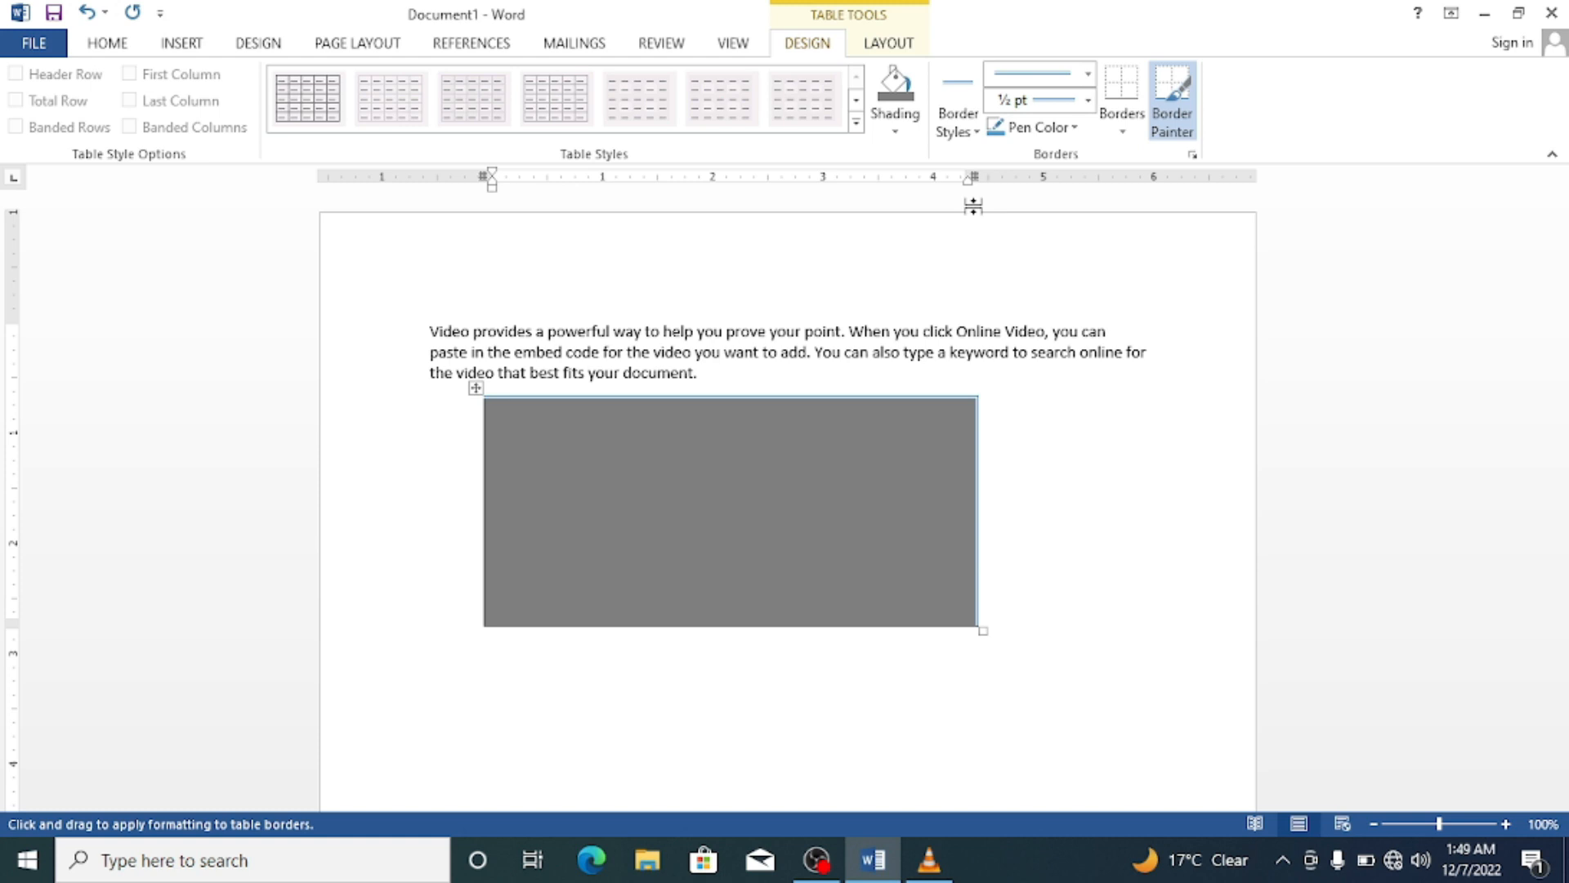
left_click(928, 626)
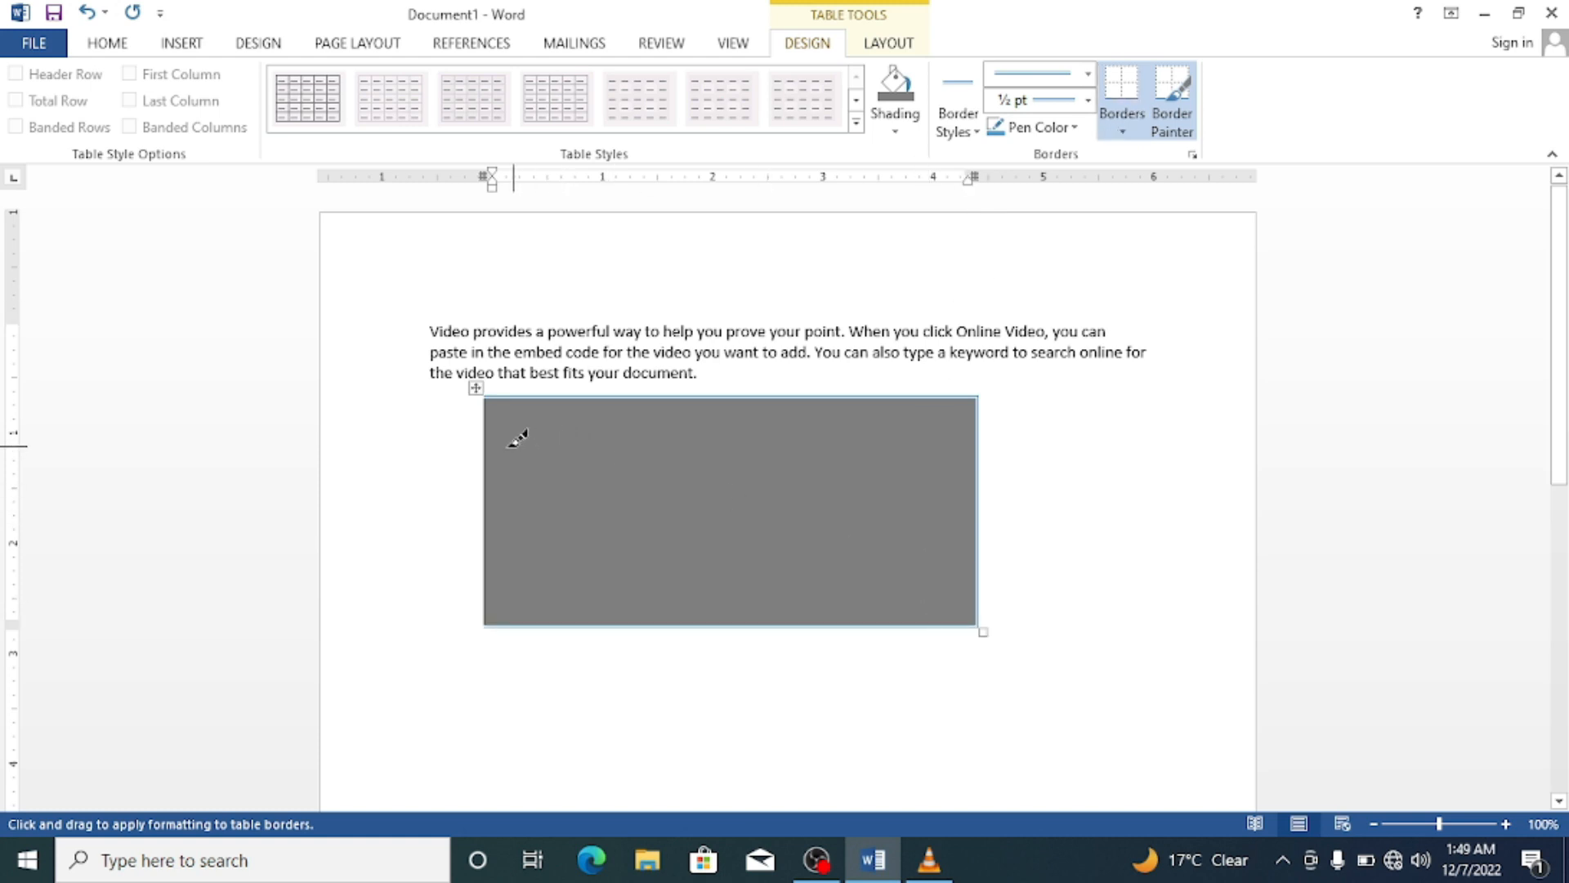
left_click(488, 445)
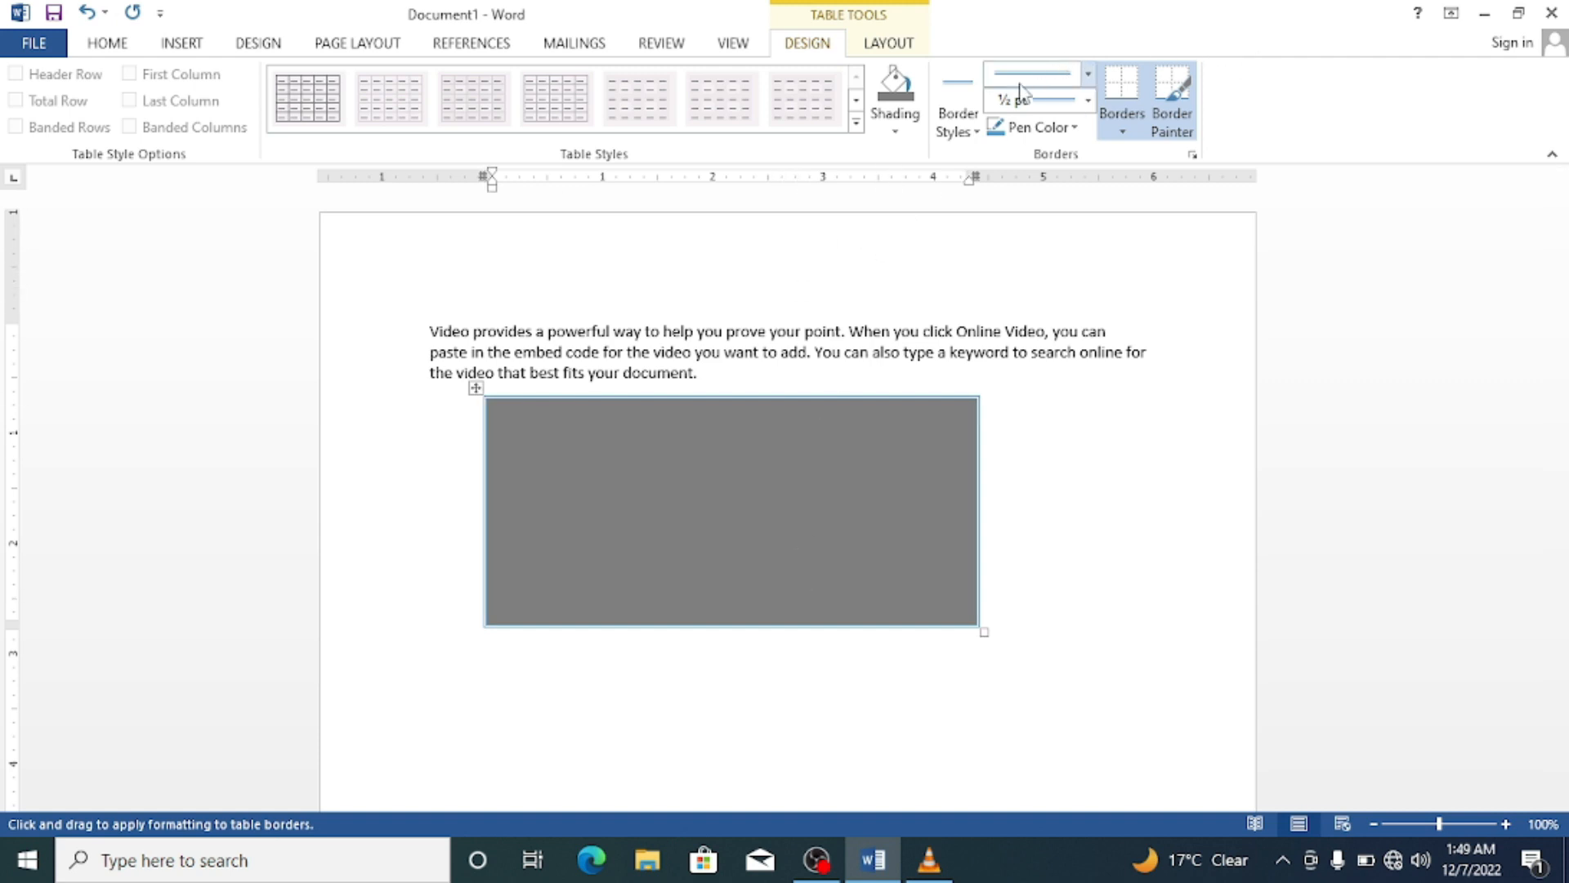
Change the border line style to dash-dot and paint it on the table's top, right, bottom and left edges.
left_click(1087, 74)
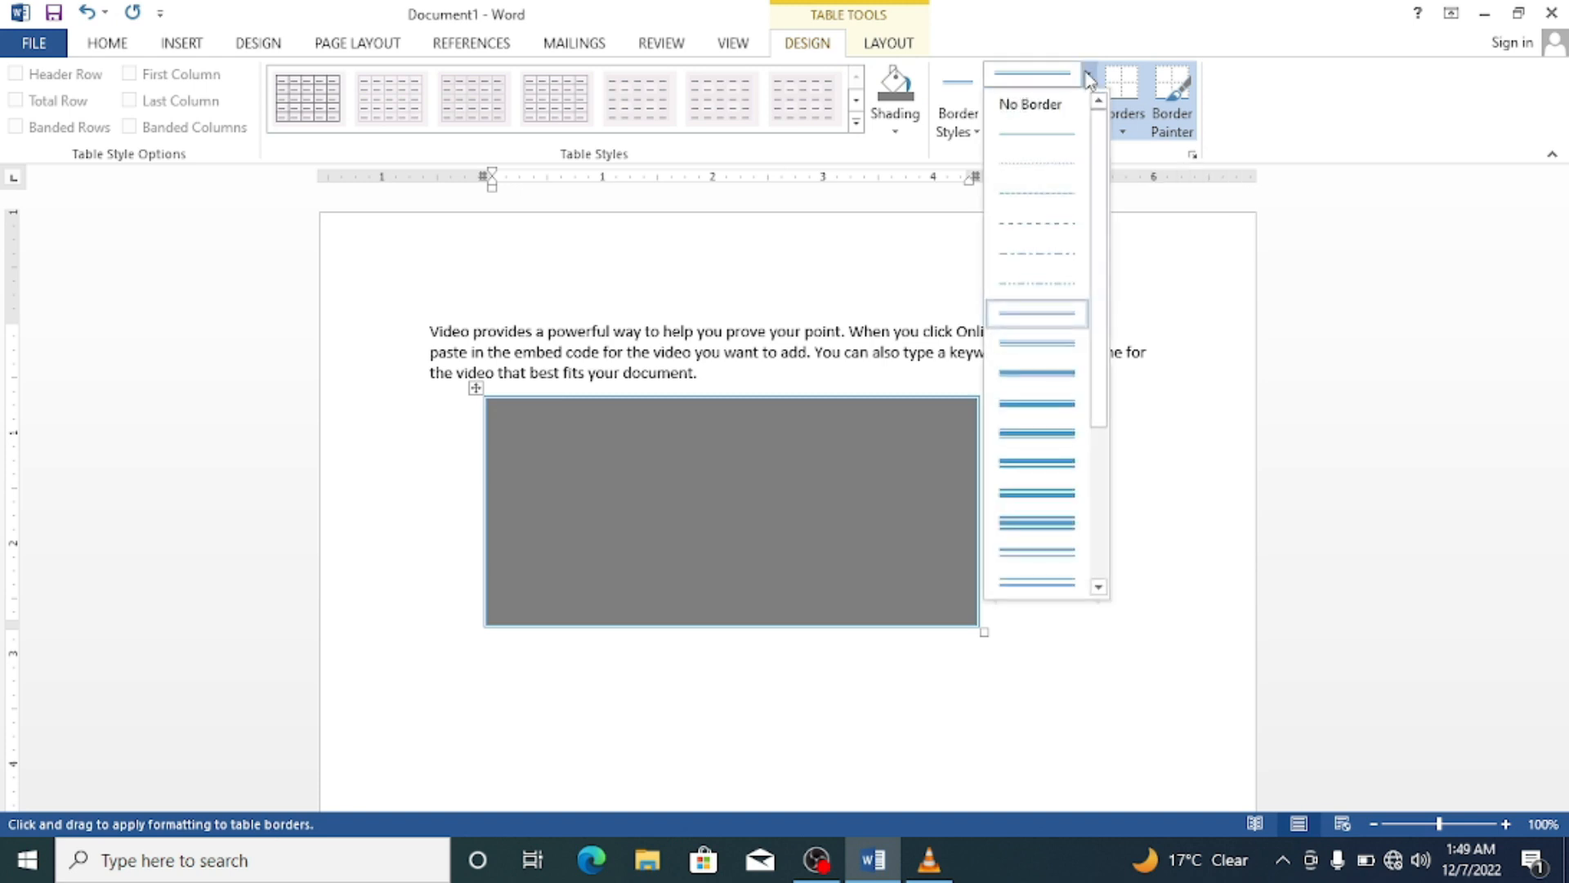
left_click(1056, 254)
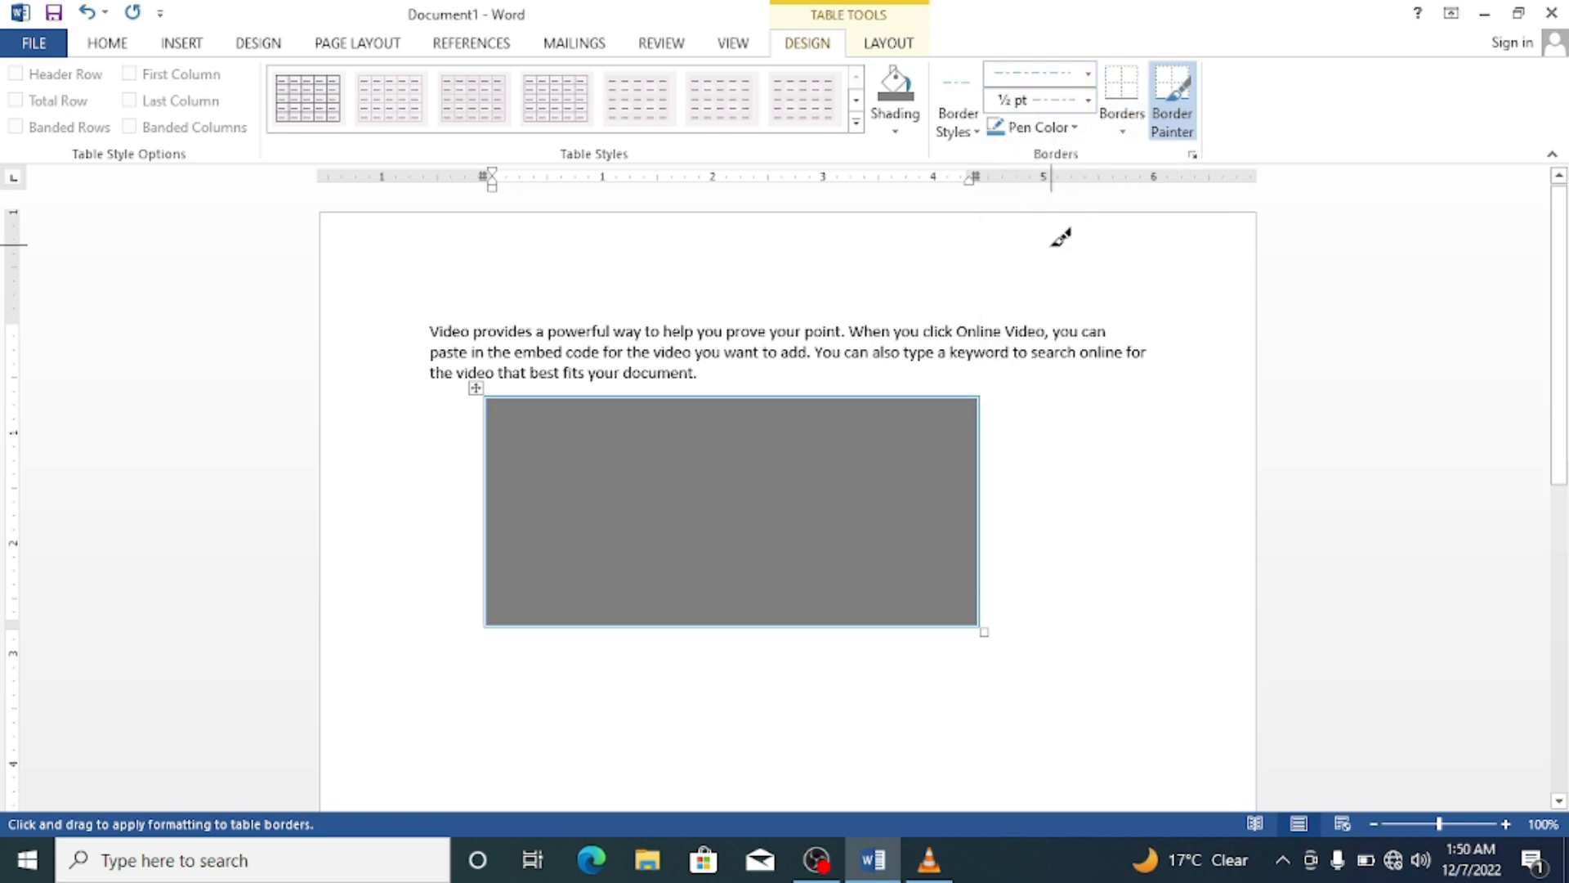
left_click(936, 397)
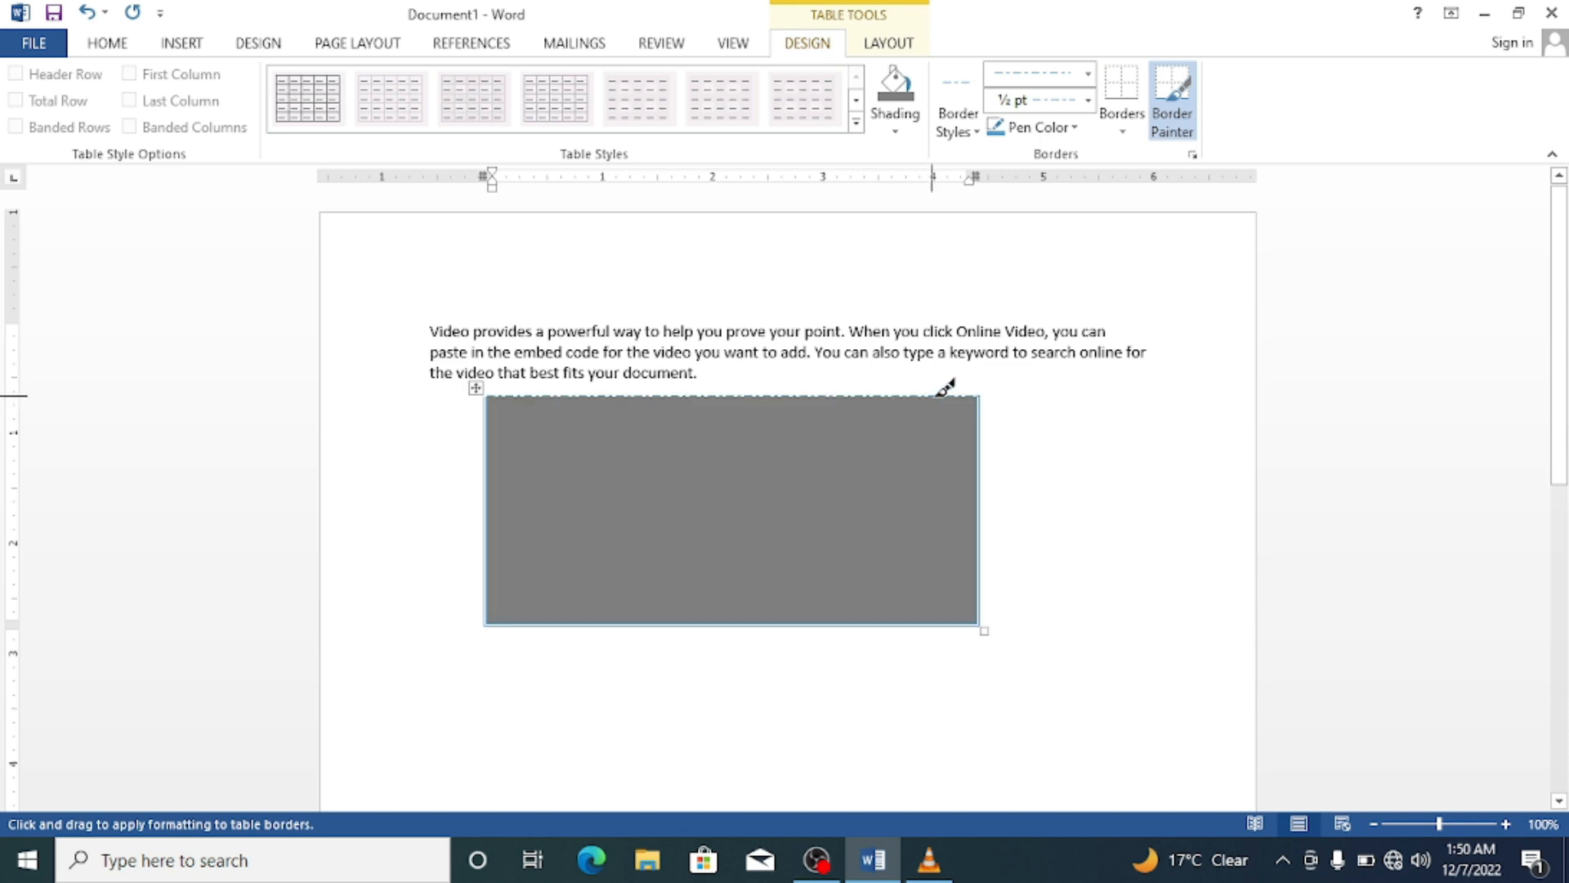
left_click(981, 445)
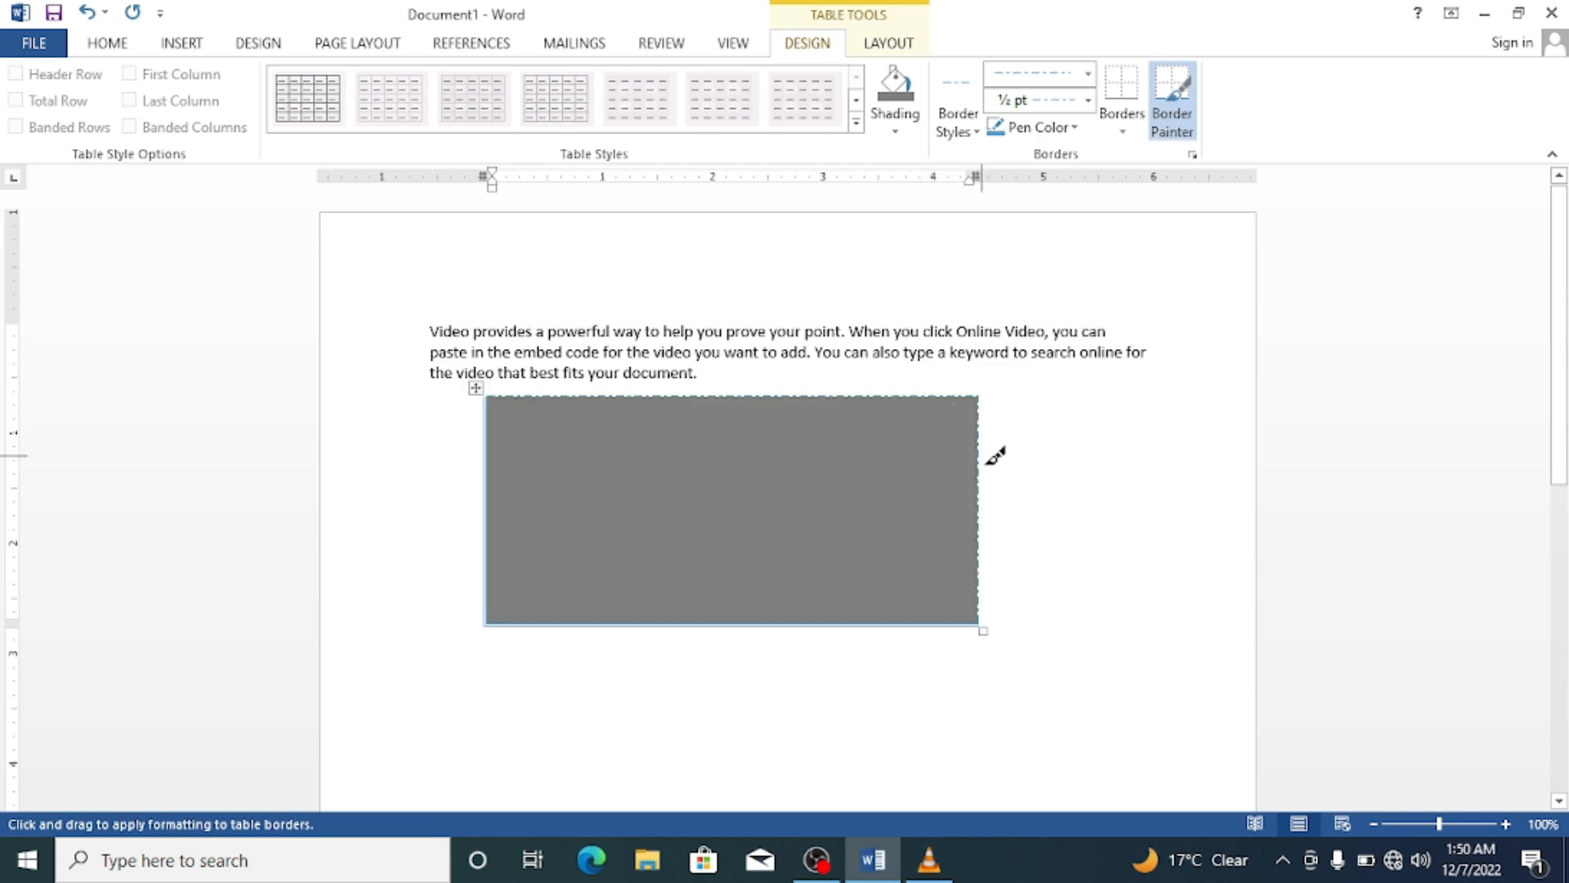
left_click(862, 622)
left_click(489, 471)
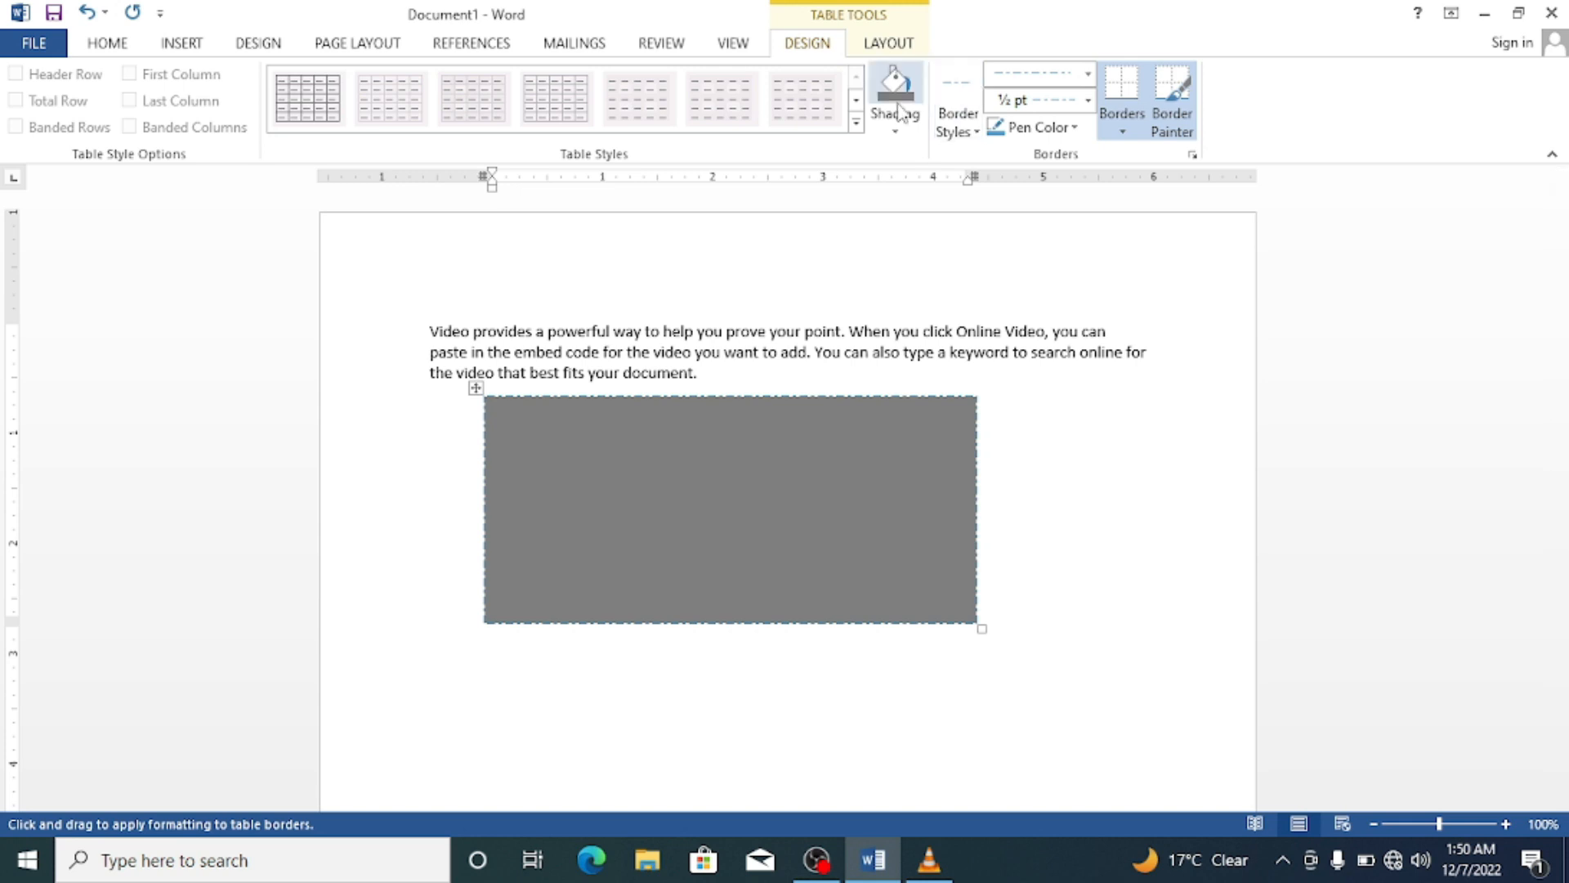
Remove the gray shading from the table's cell with No Color.
left_click(895, 131)
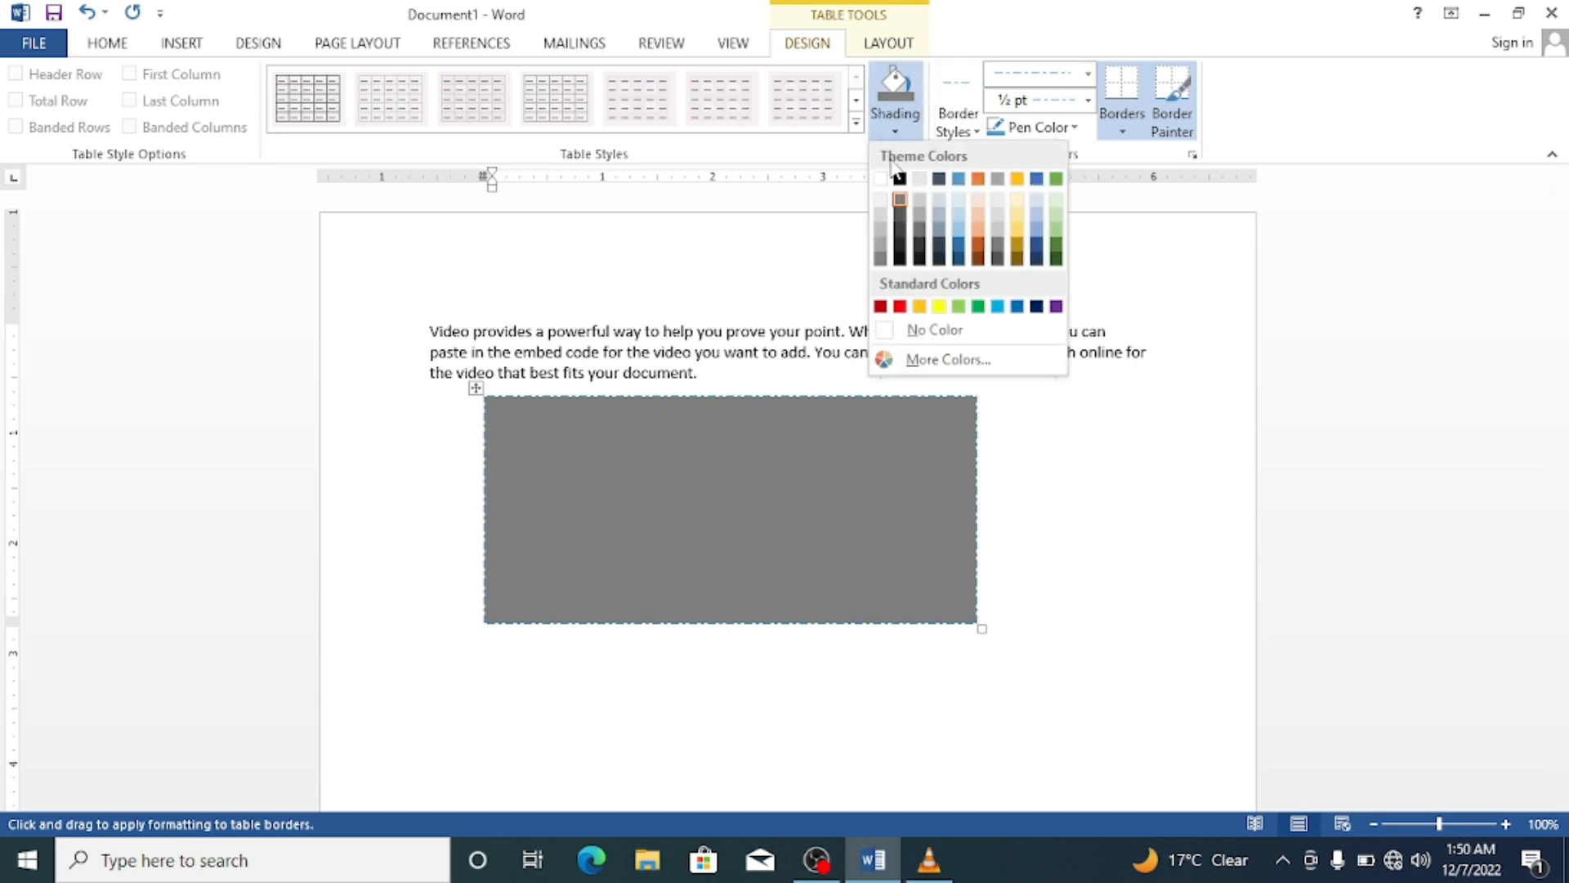
left_click(931, 330)
left_click(1145, 518)
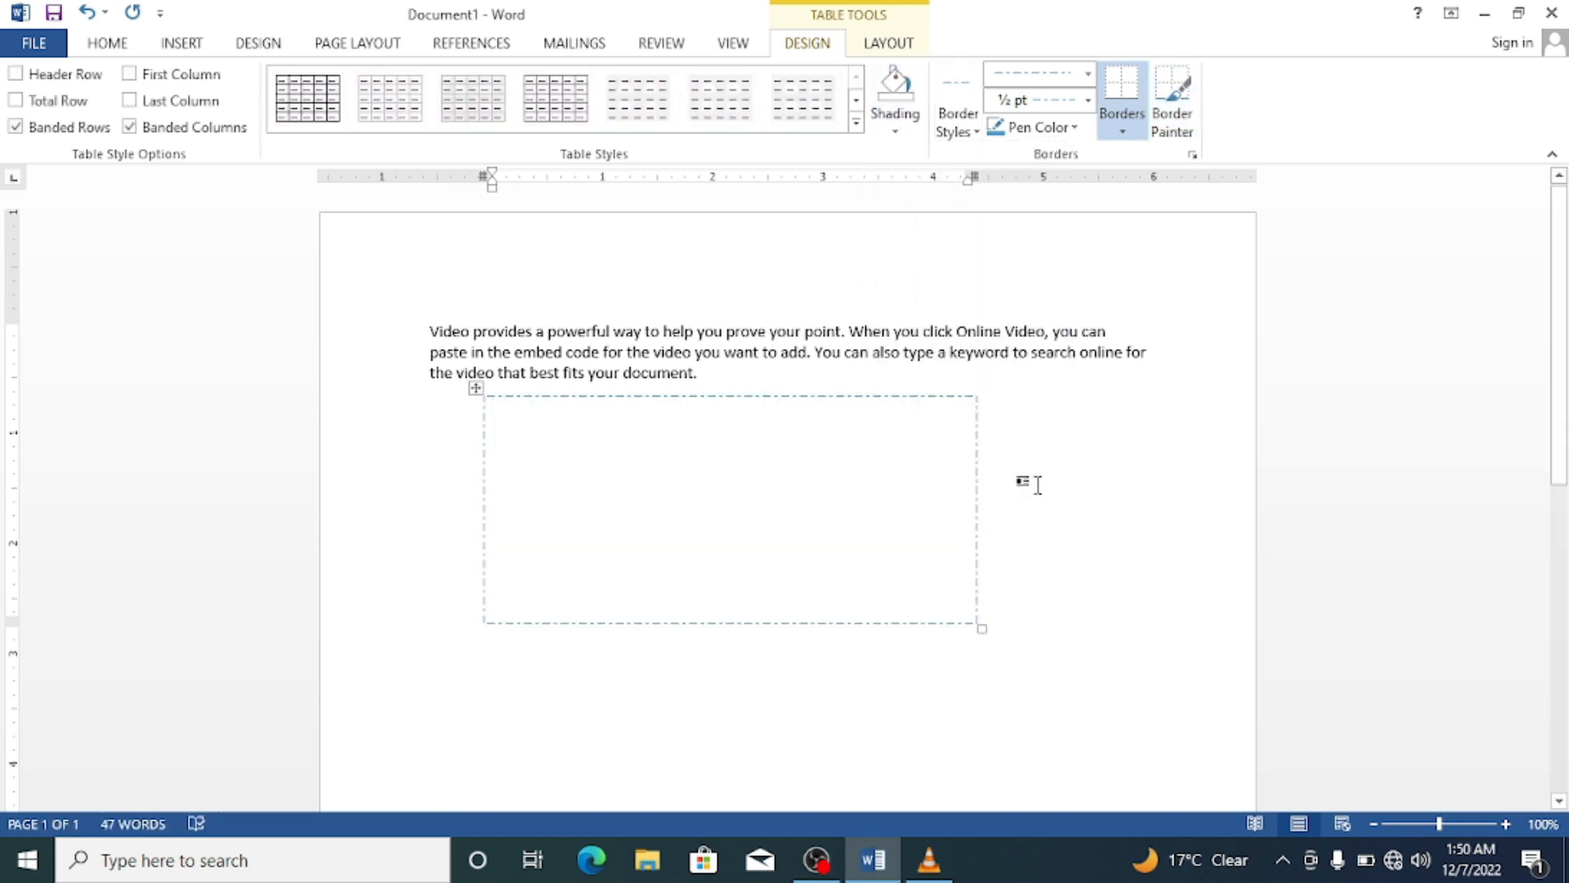
left_click(895, 129)
left_click(1185, 486)
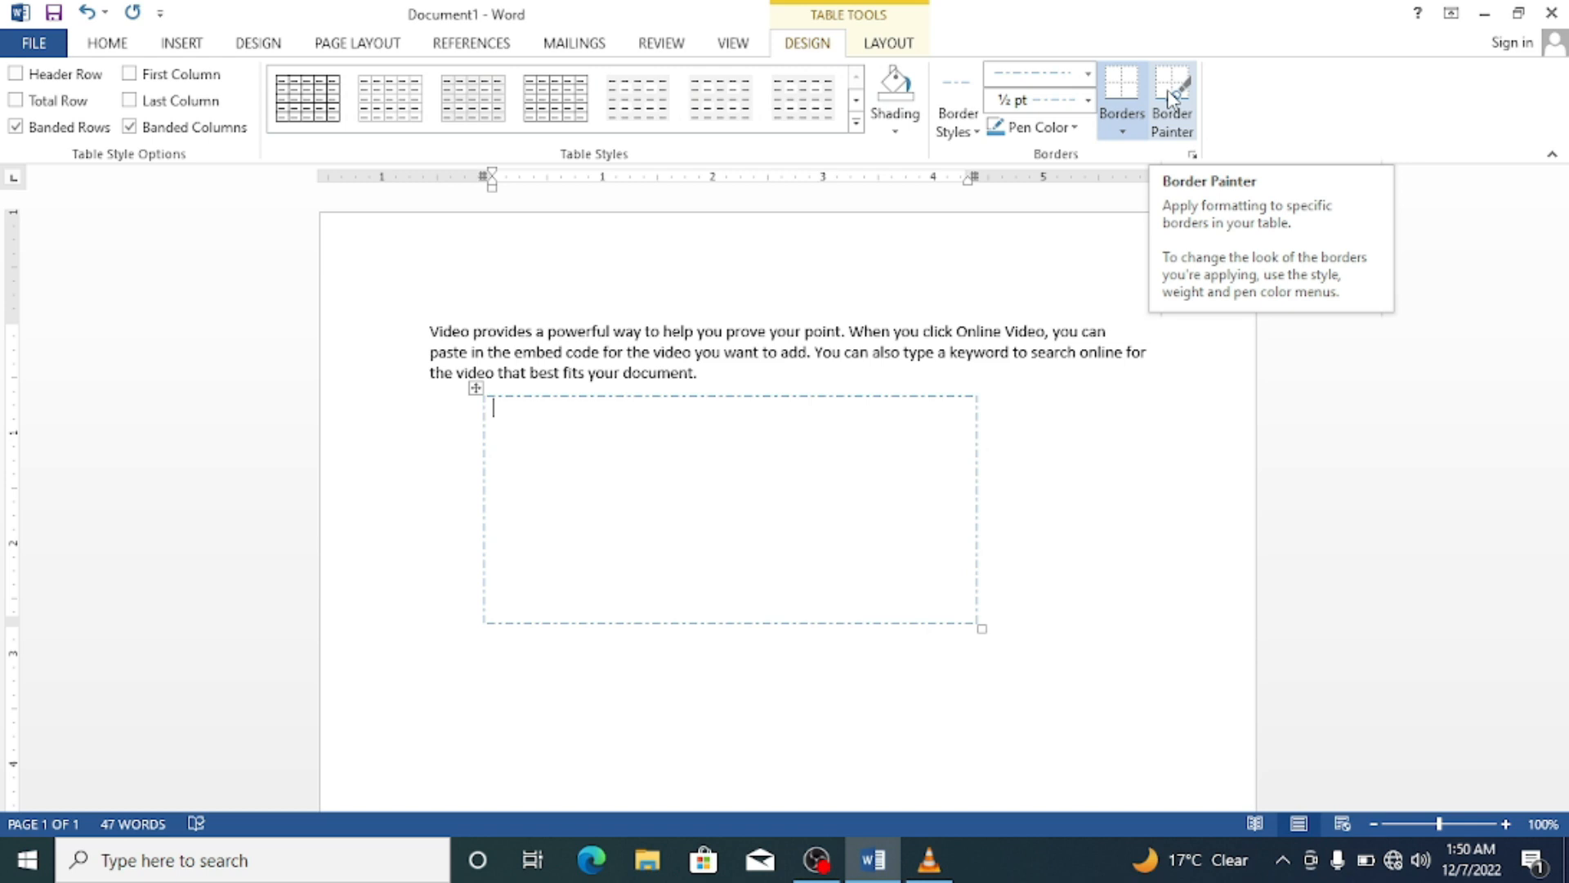
left_click(1121, 131)
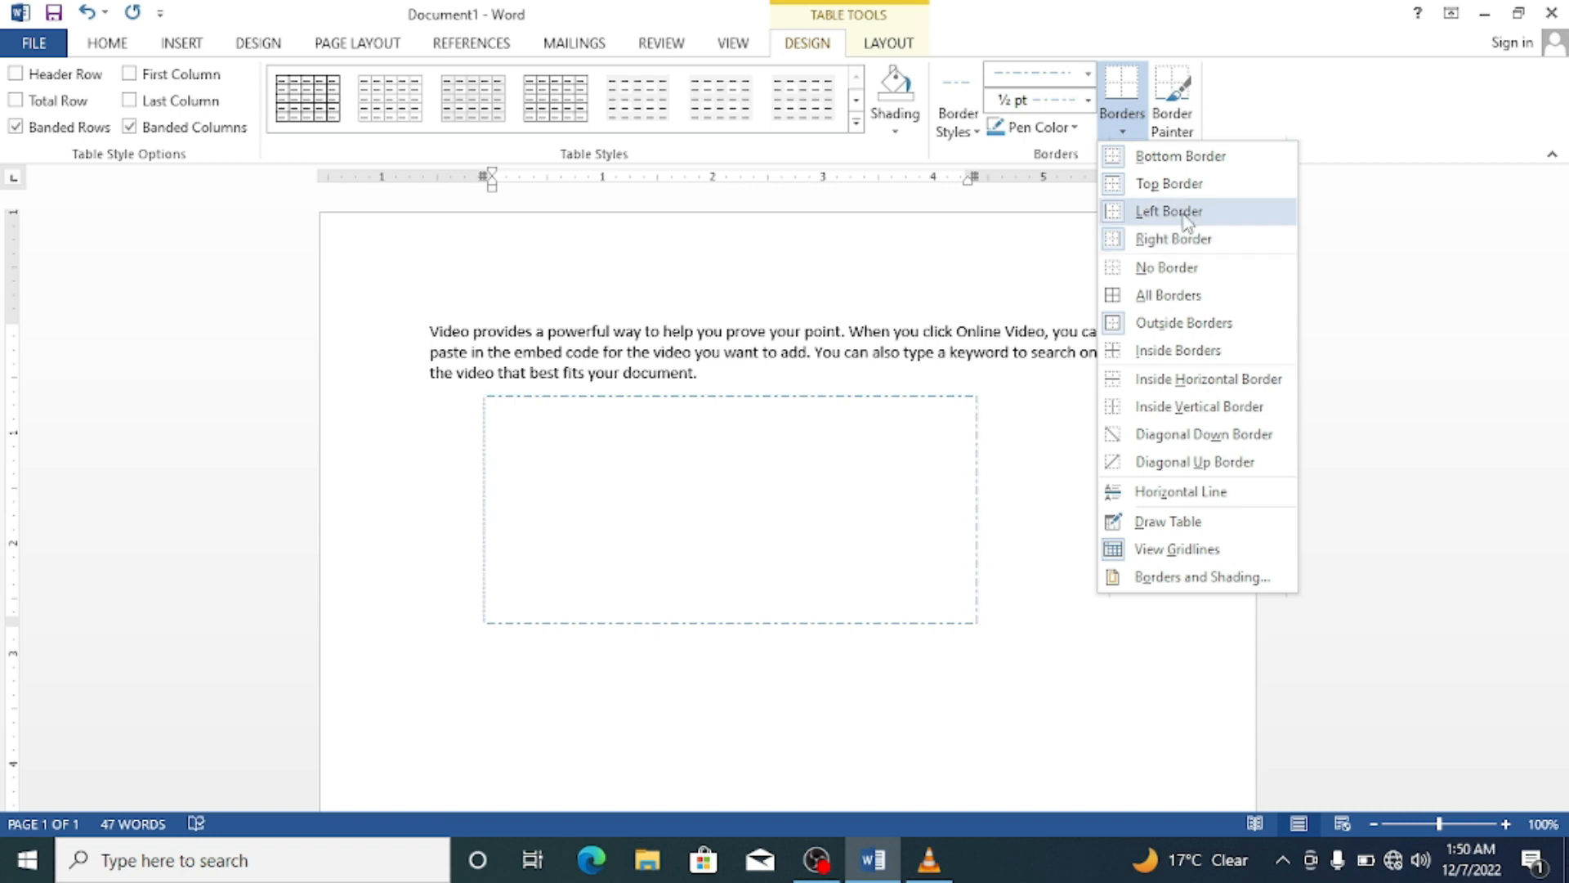
left_click(1121, 131)
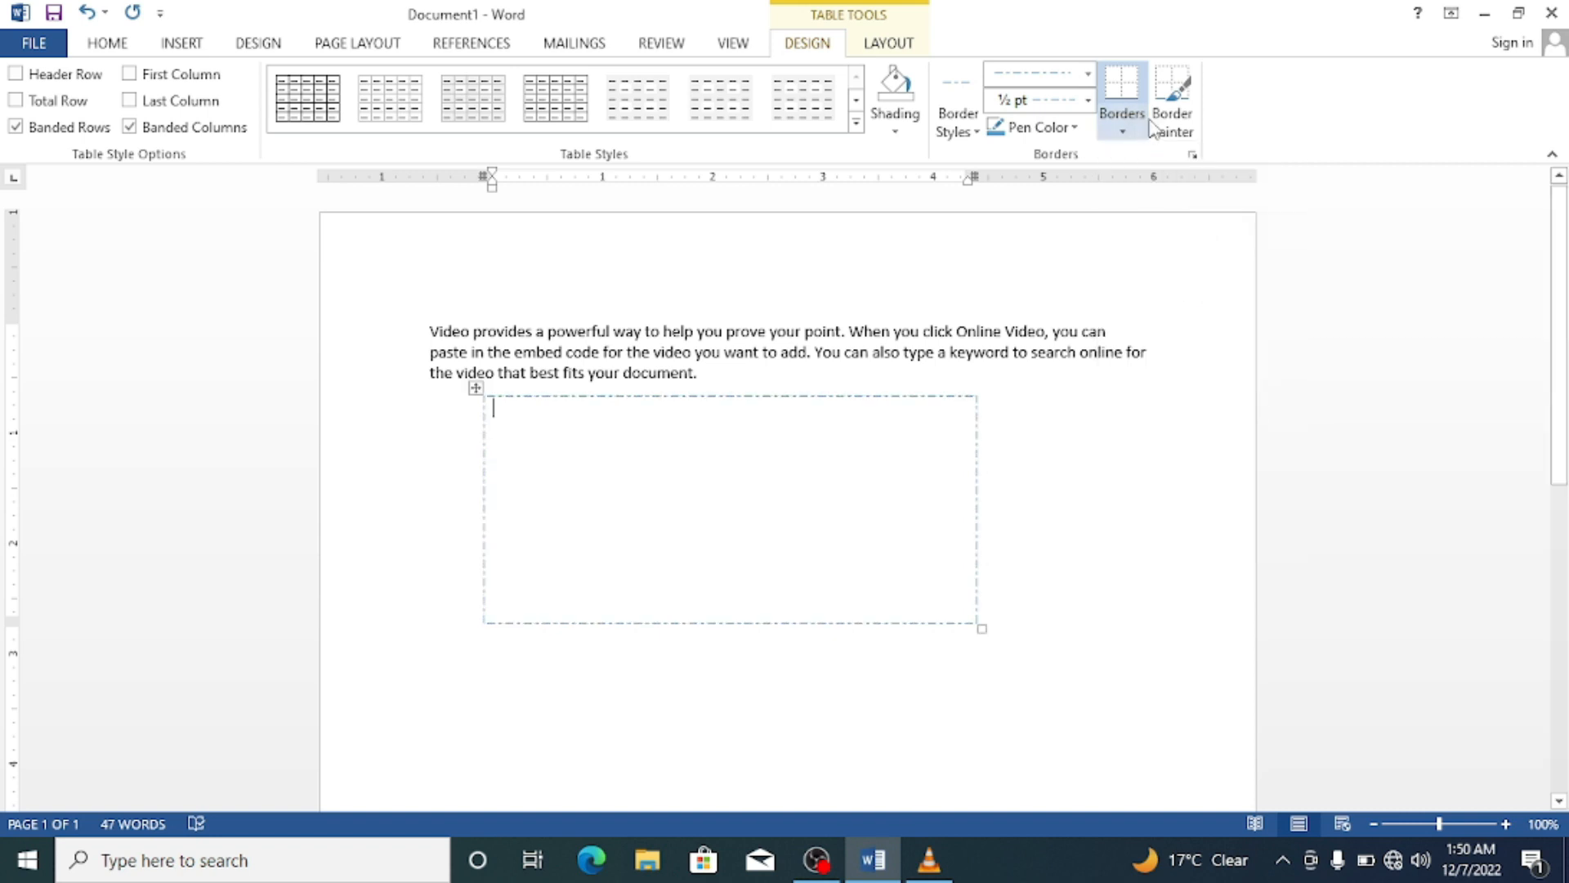
left_click(1172, 96)
left_click(1177, 95)
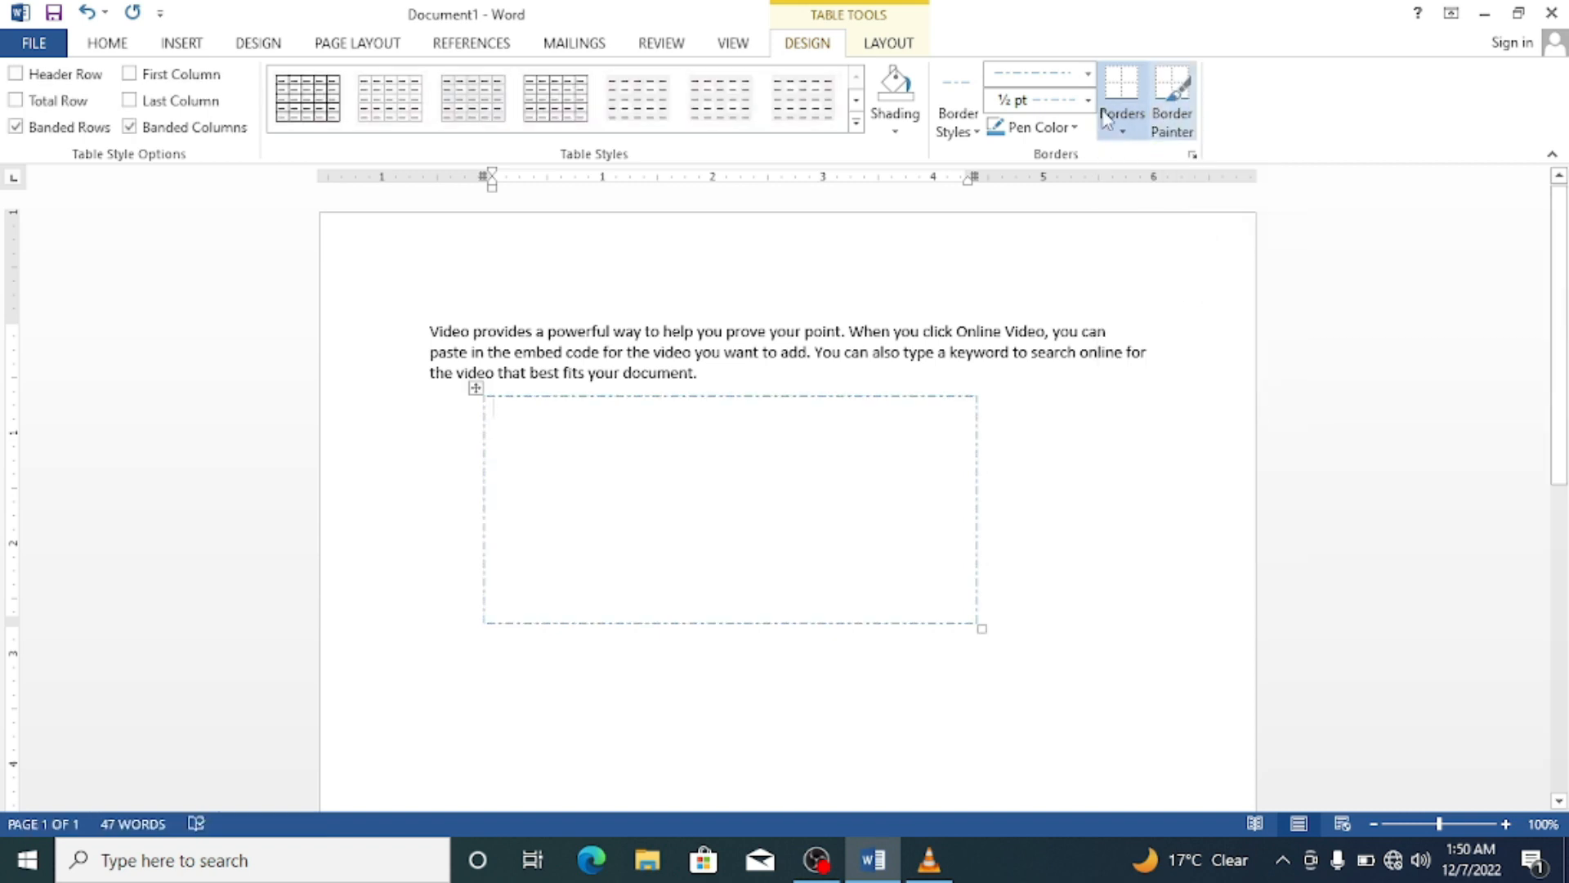
left_click(856, 122)
left_click(1042, 462)
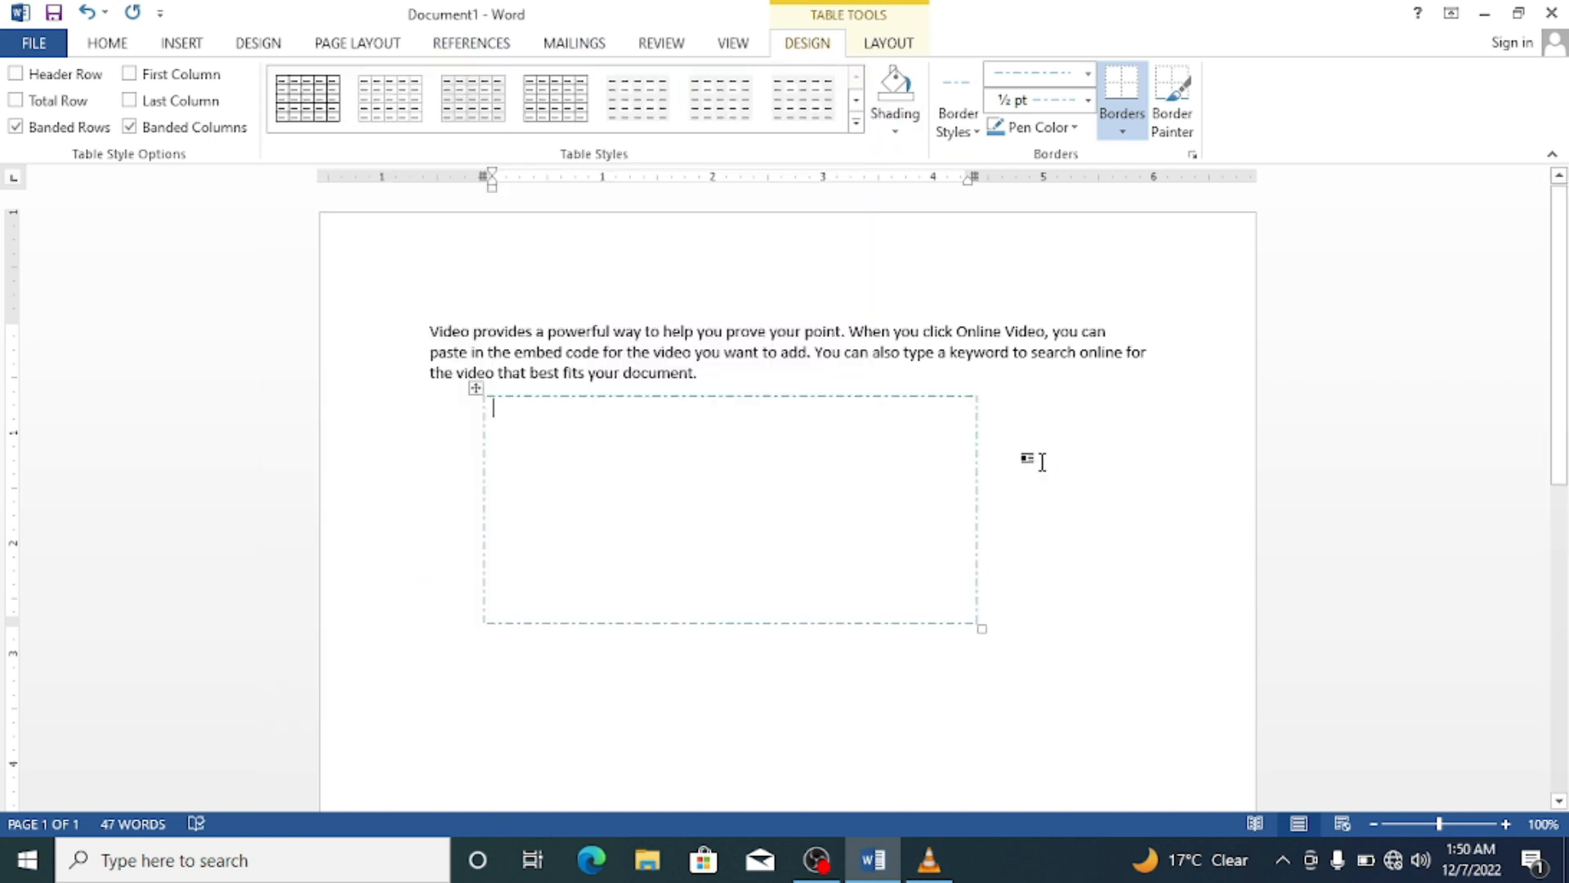
Apply the orange dark grid table style to the table, and switch it to the gray variant.
left_click(856, 124)
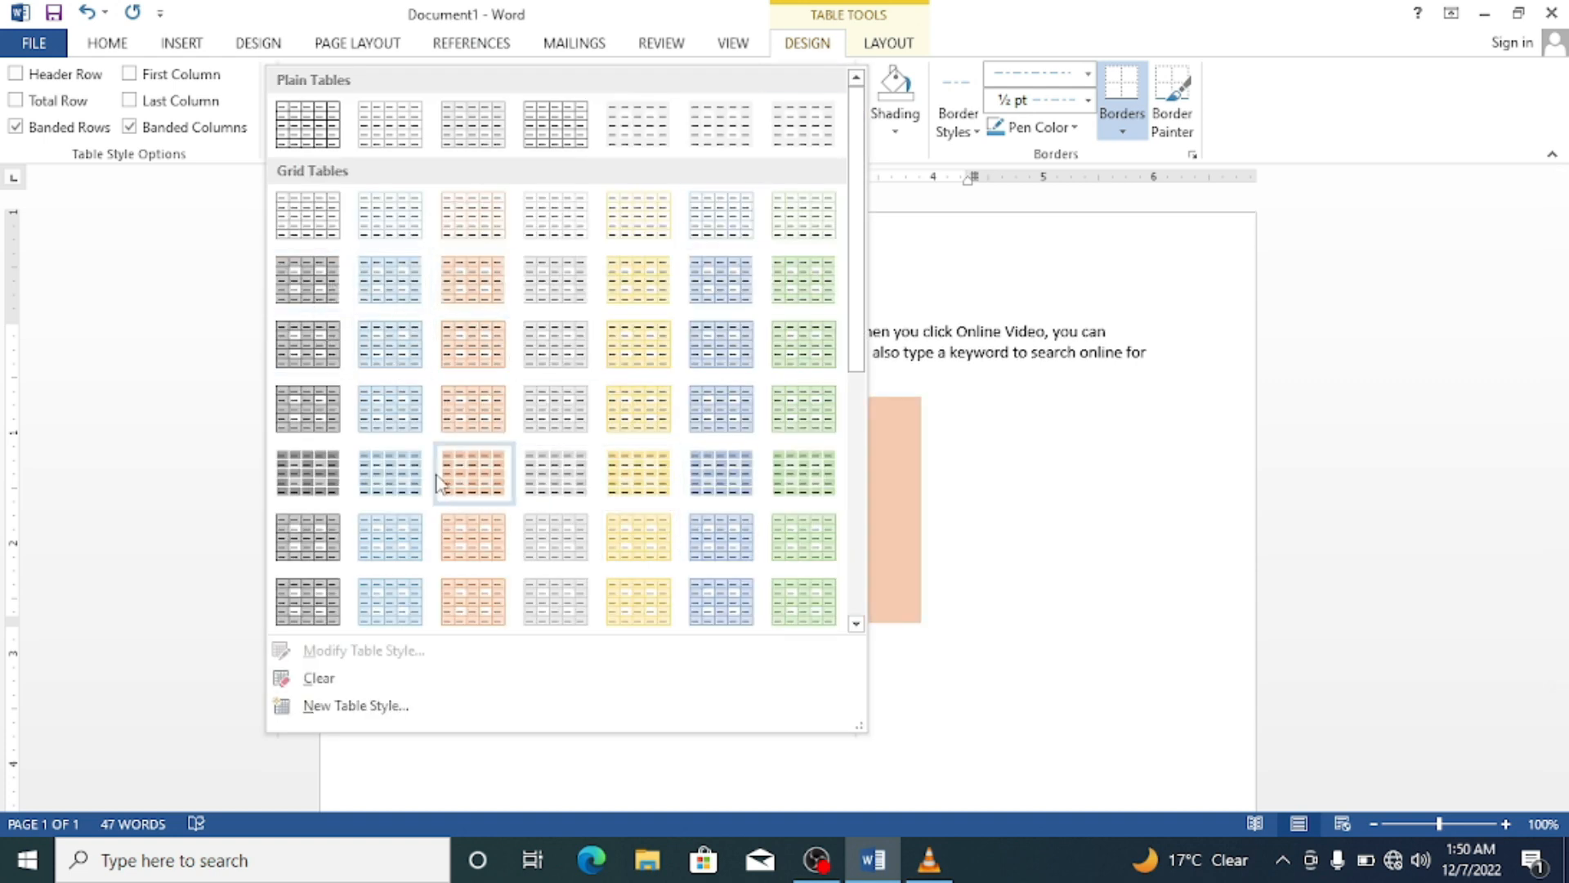
left_click(484, 522)
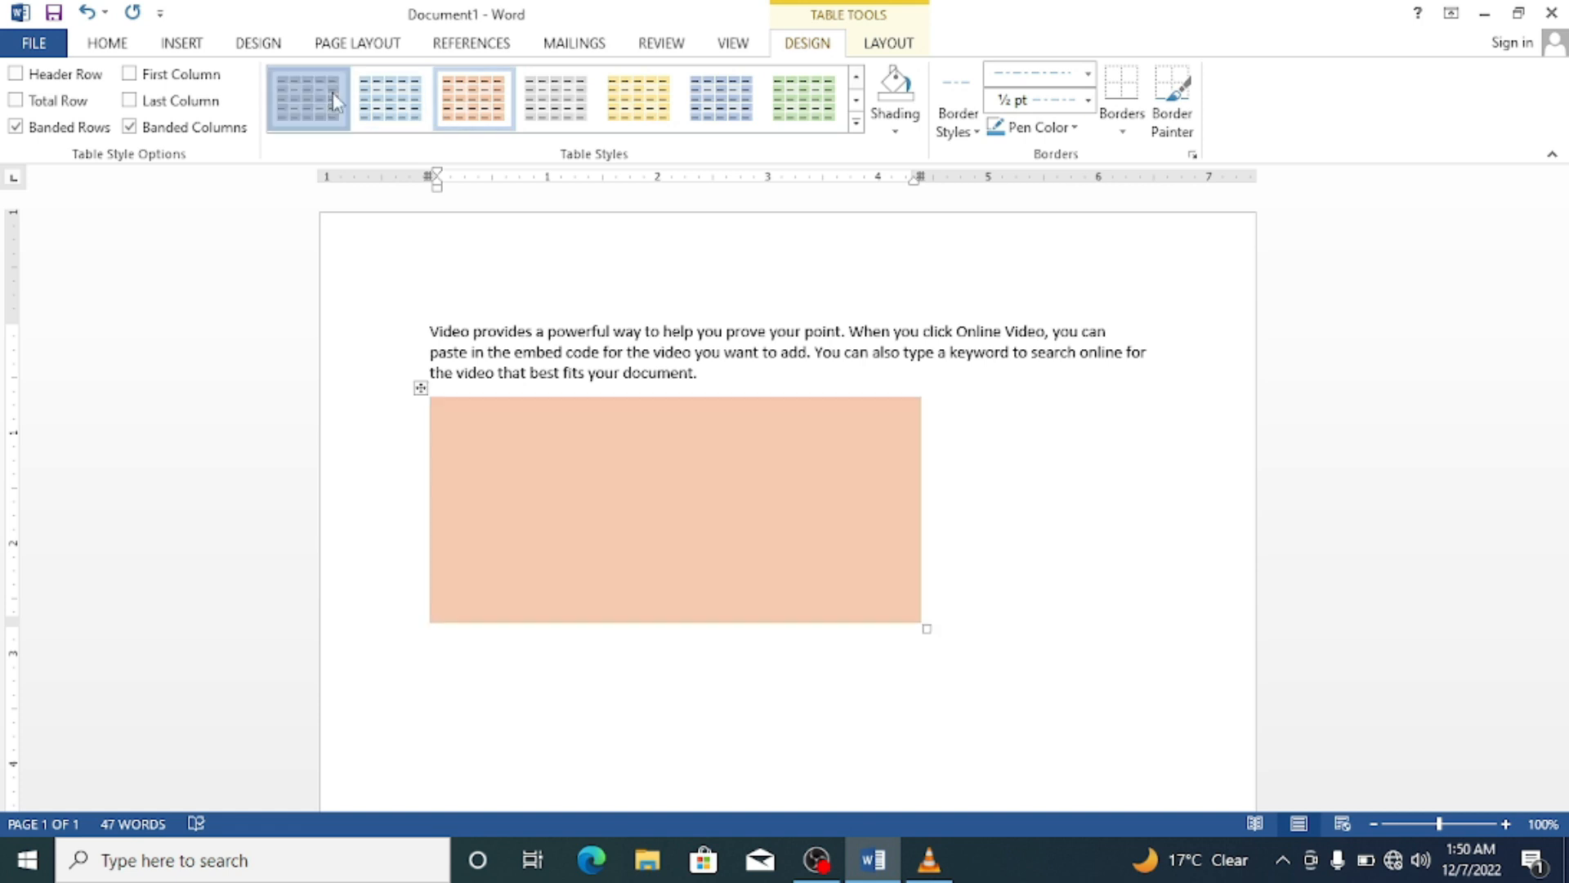
left_click(553, 119)
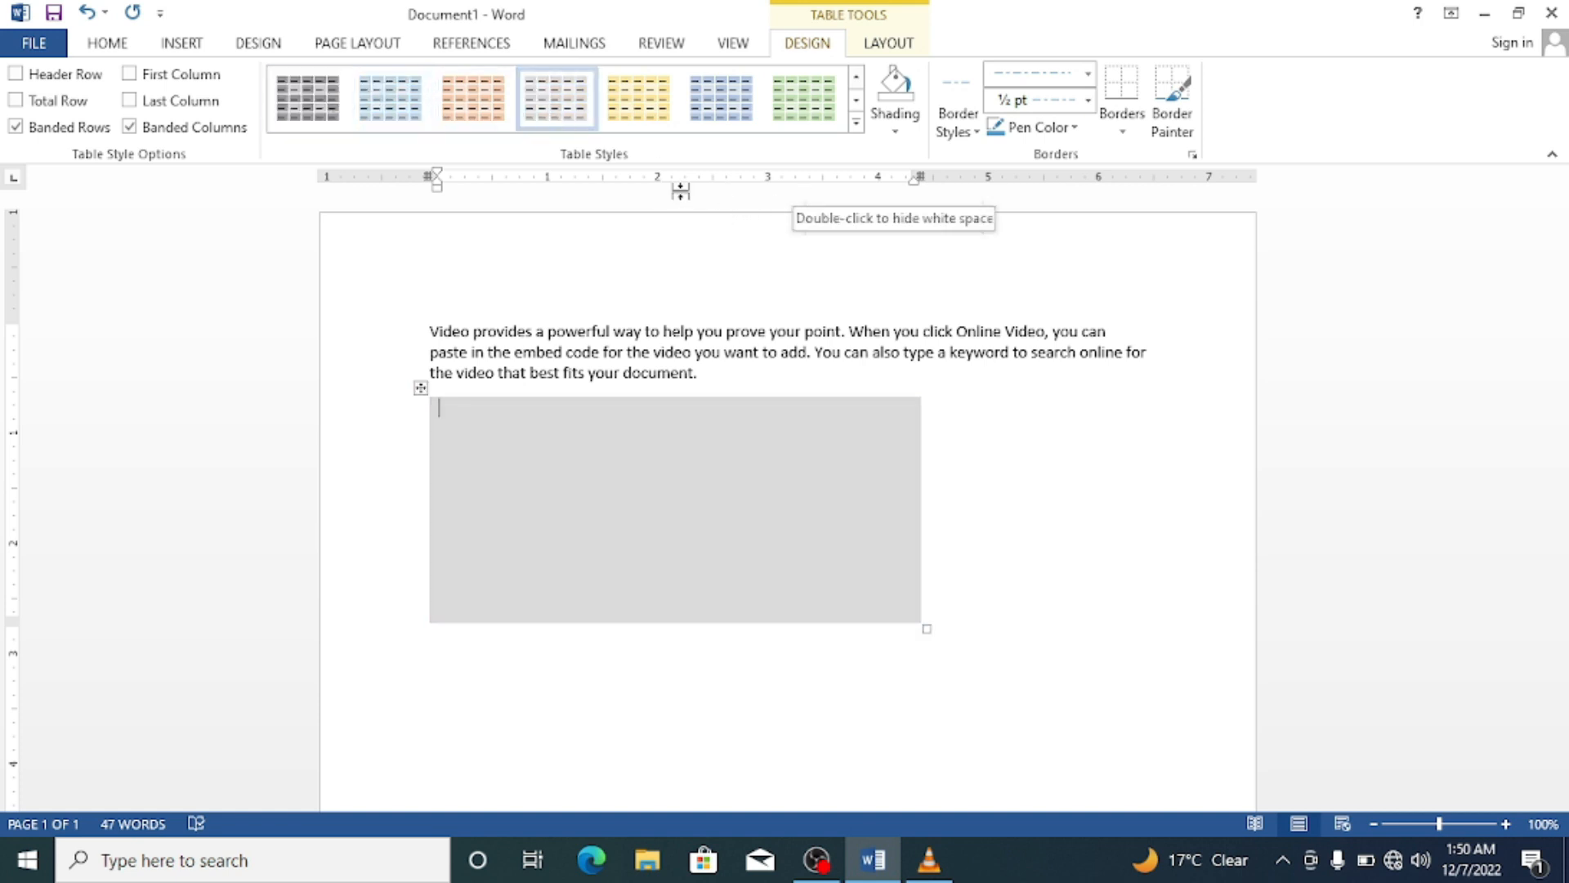
Turn on the Header Row, Total Row, First Column and Last Column style options for the table.
left_click(24, 73)
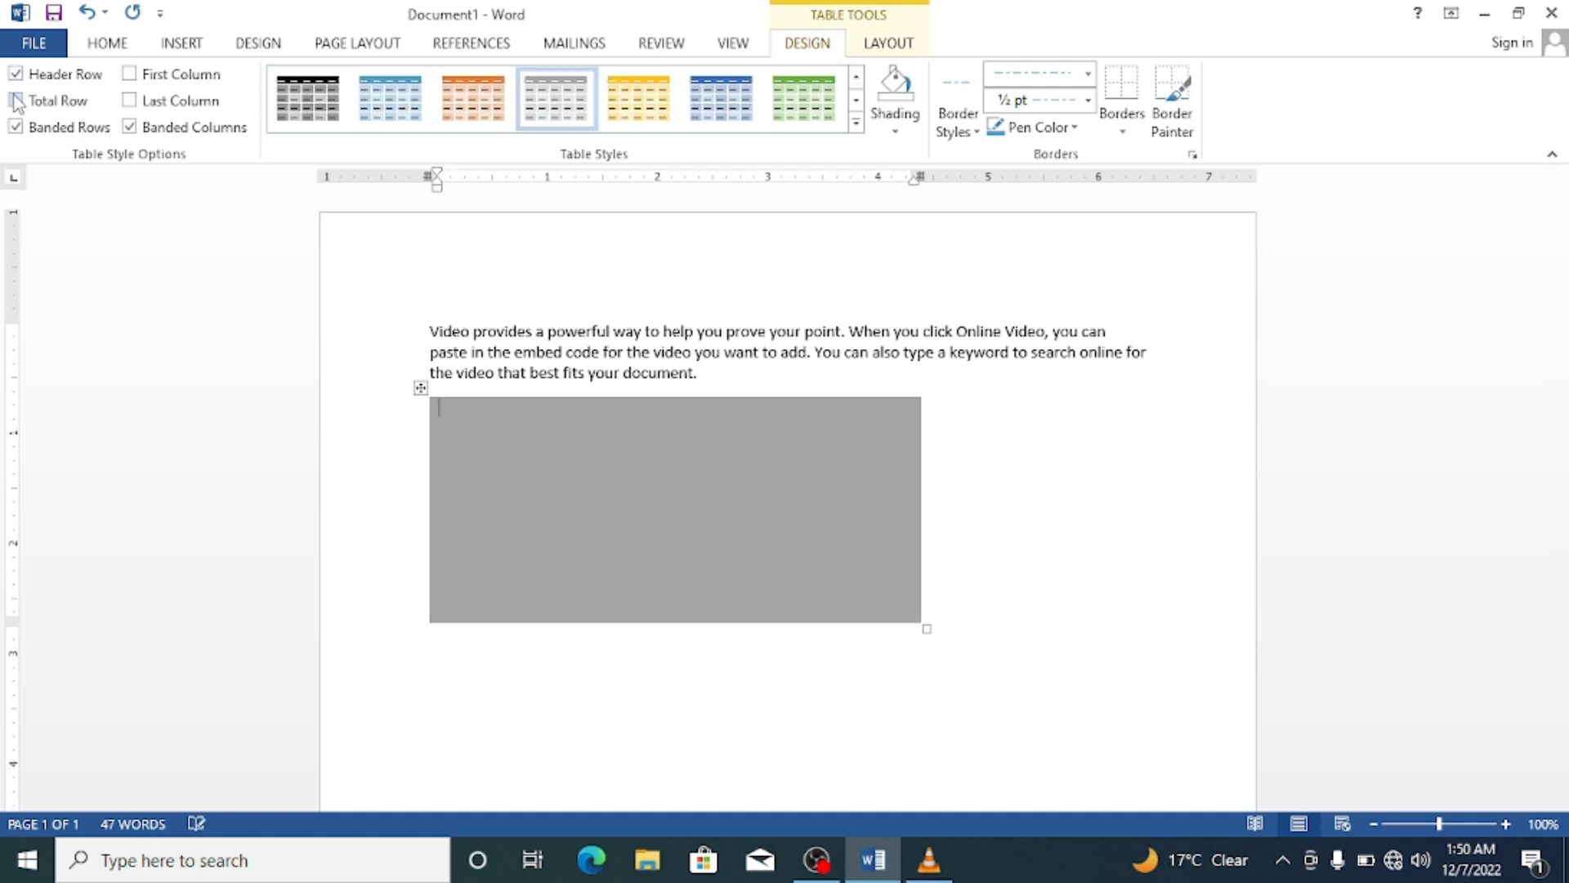
left_click(15, 101)
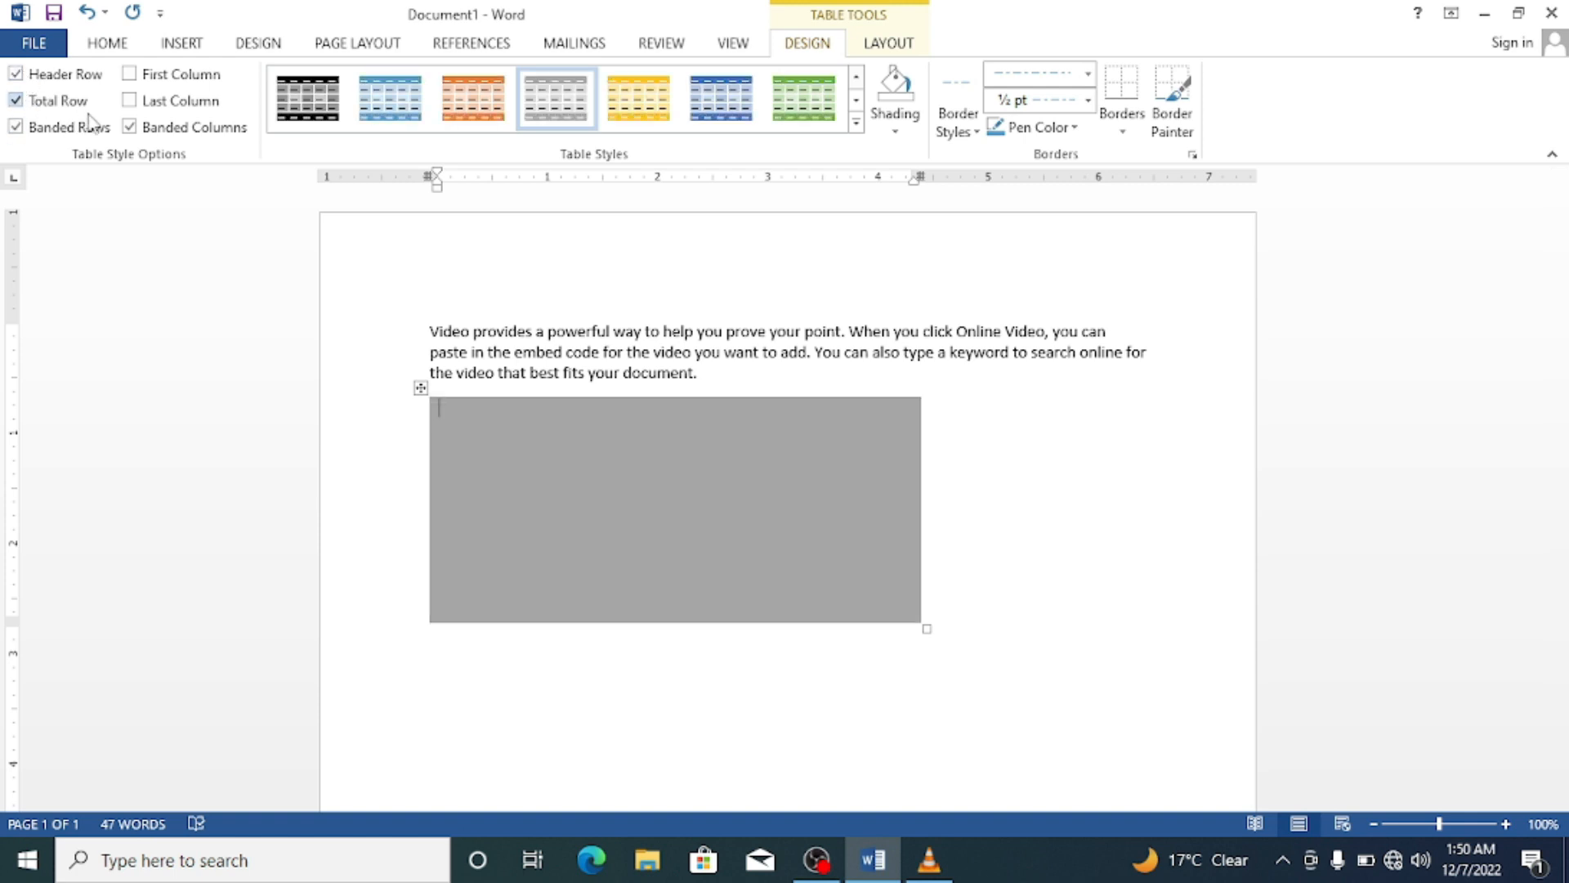
left_click(133, 75)
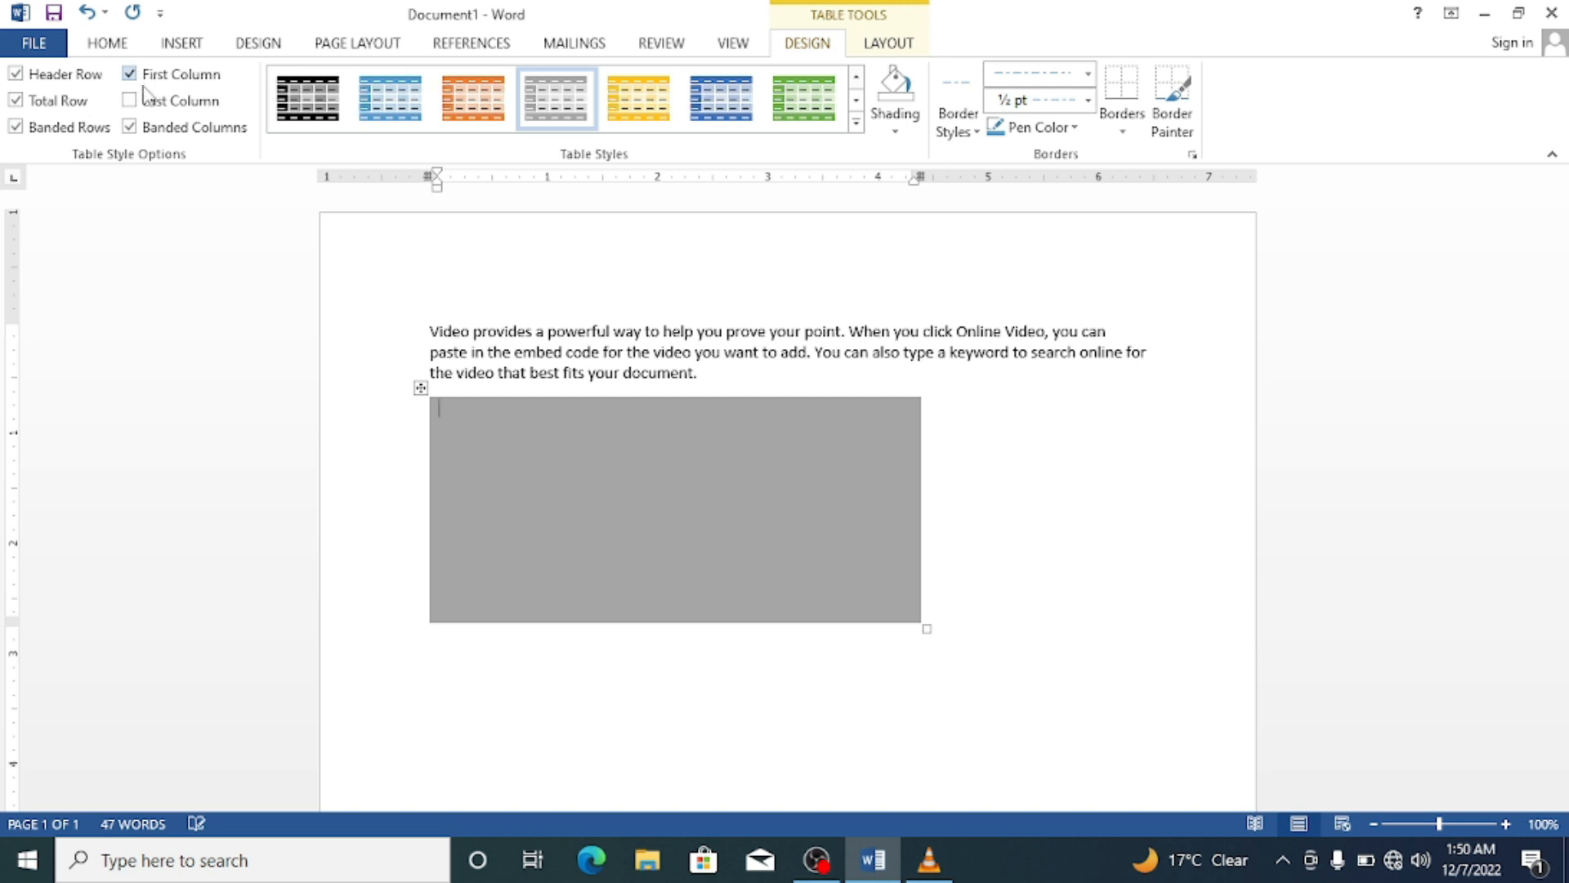
left_click(129, 101)
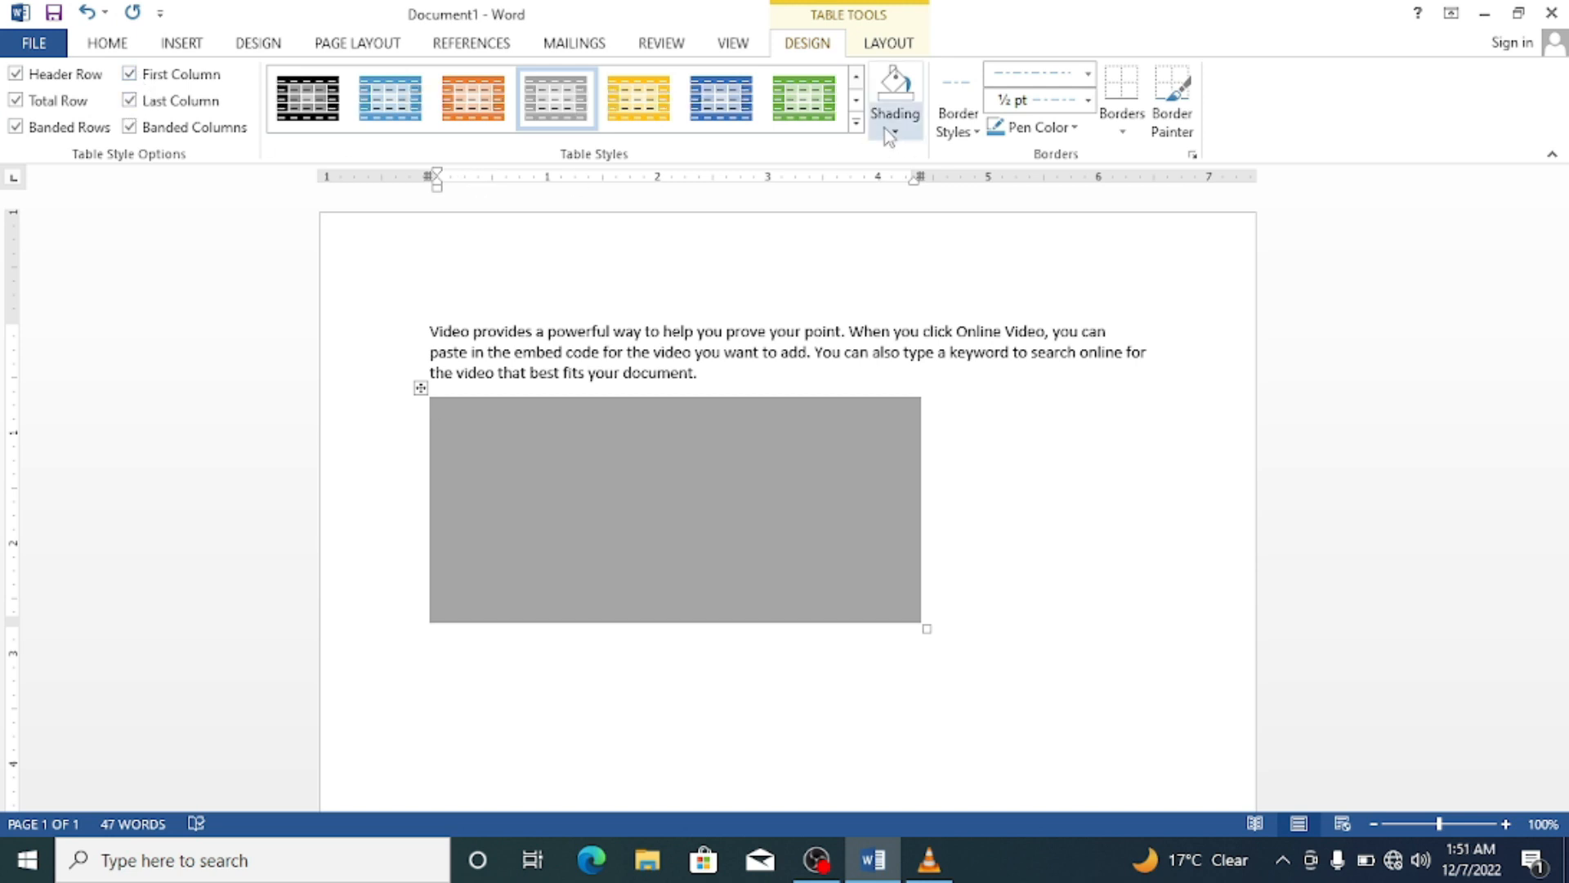
Try the black dark grid style on the table, and replace it with the first plain table style with black gridlines.
left_click(855, 123)
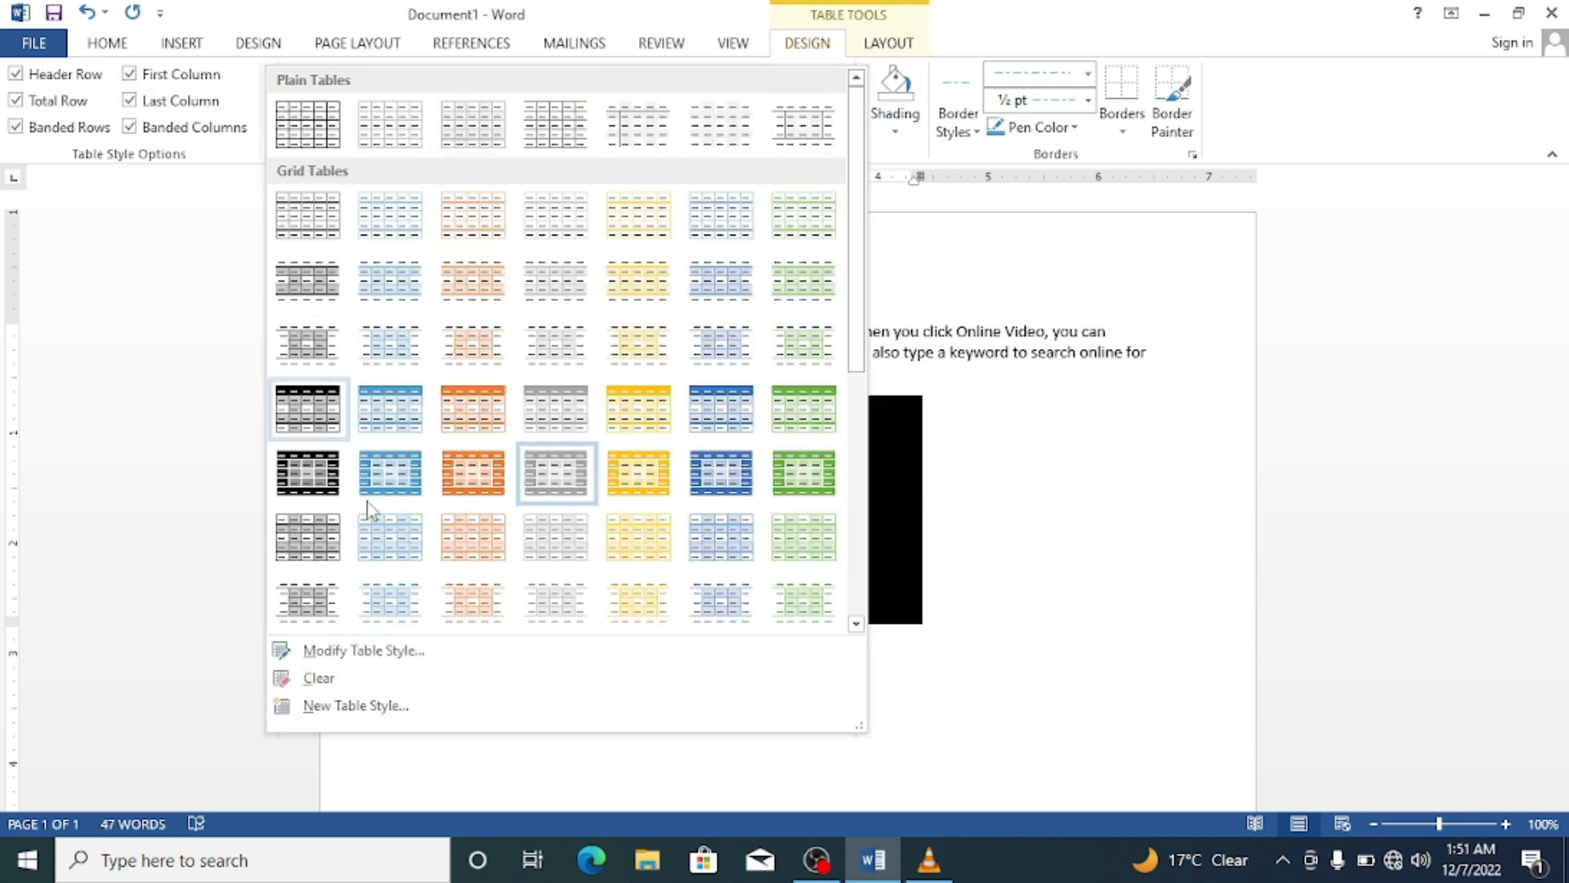
left_click(315, 470)
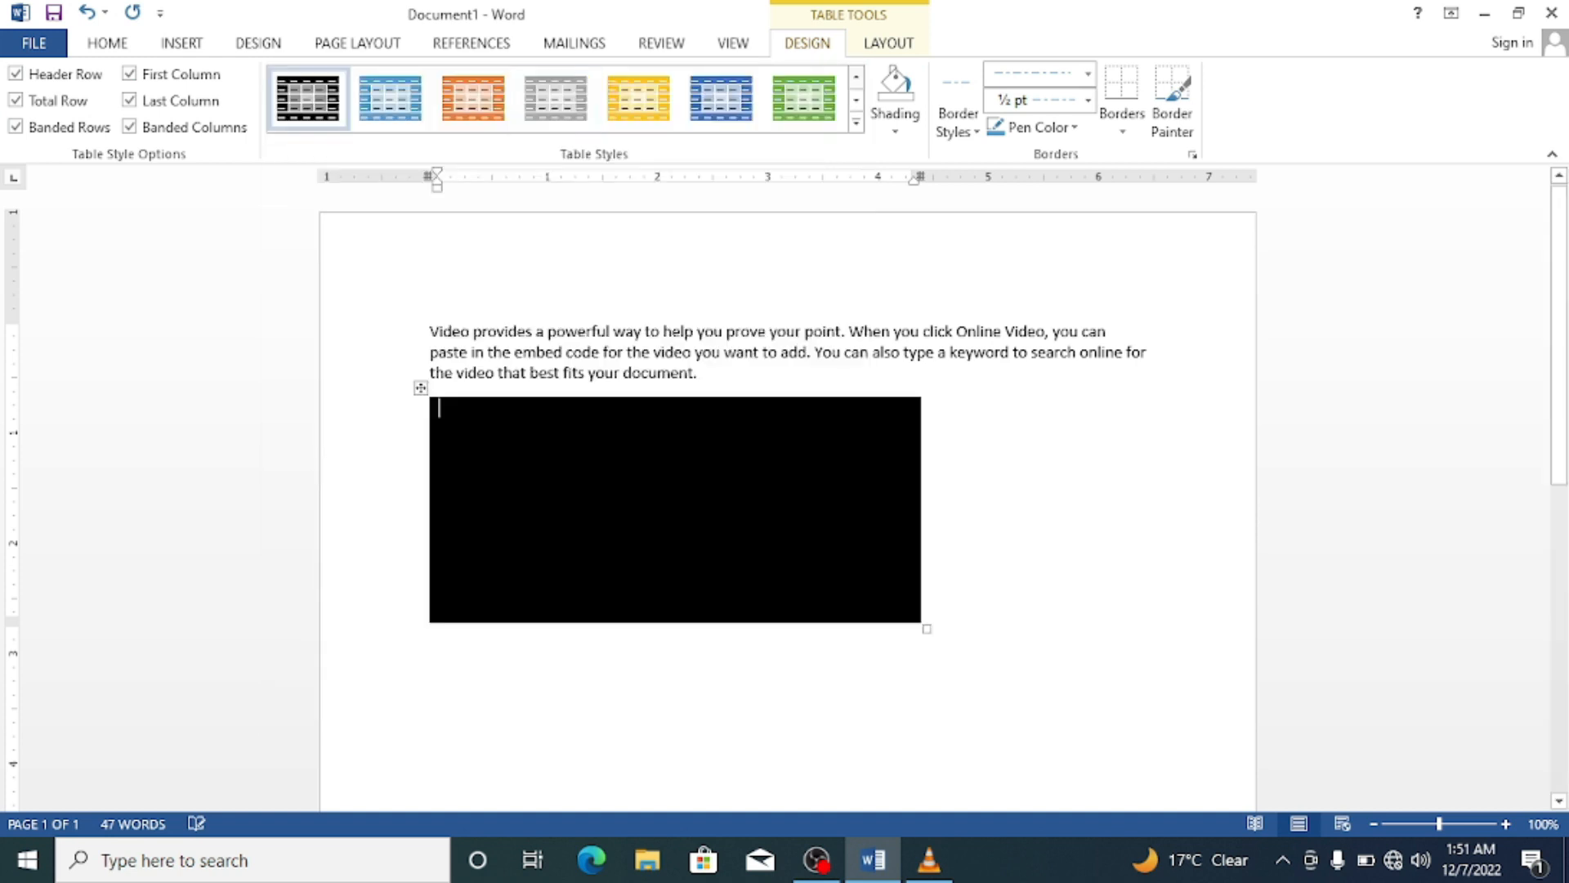
left_click(855, 123)
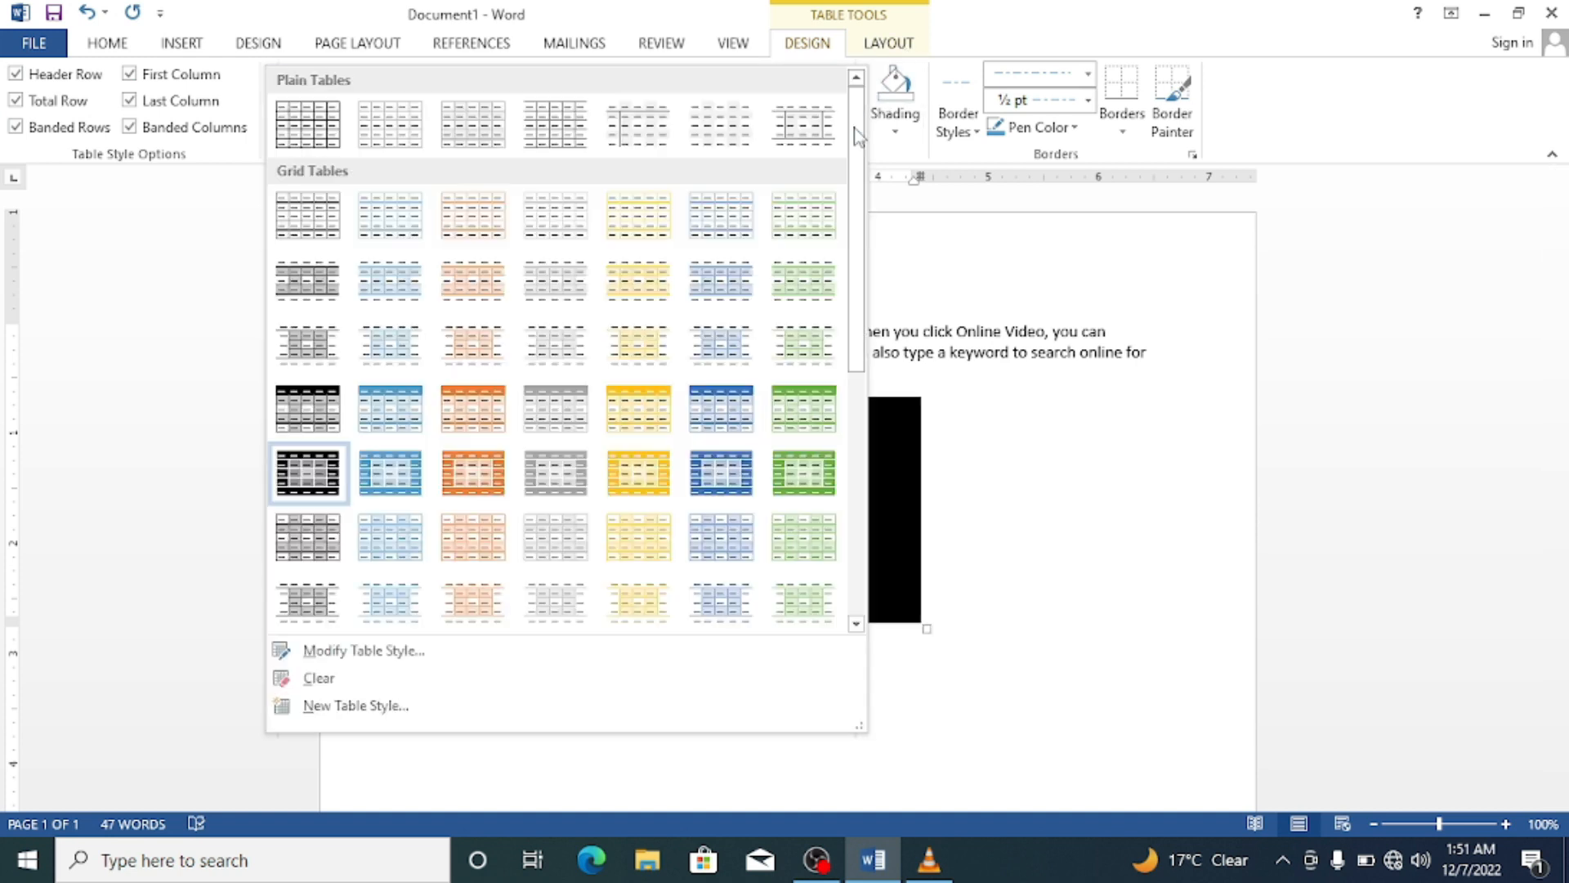
left_click(308, 124)
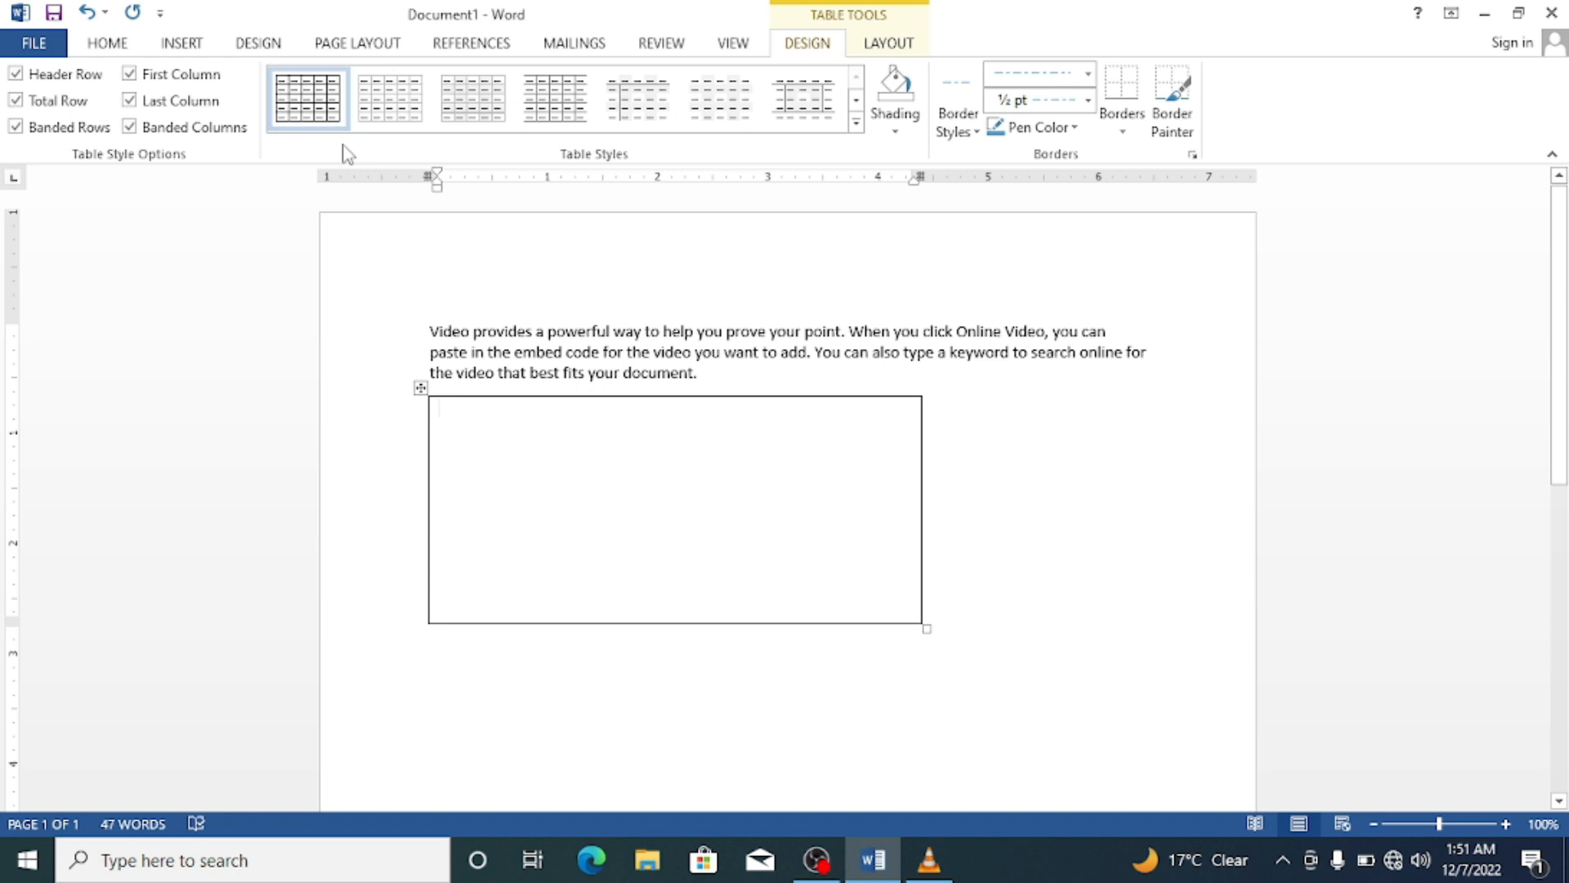
Turn off the table's Last Column, First Column, Total Row and Header Row options, and bring up the table layout commands.
left_click(129, 100)
left_click(130, 74)
left_click(66, 101)
left_click(20, 75)
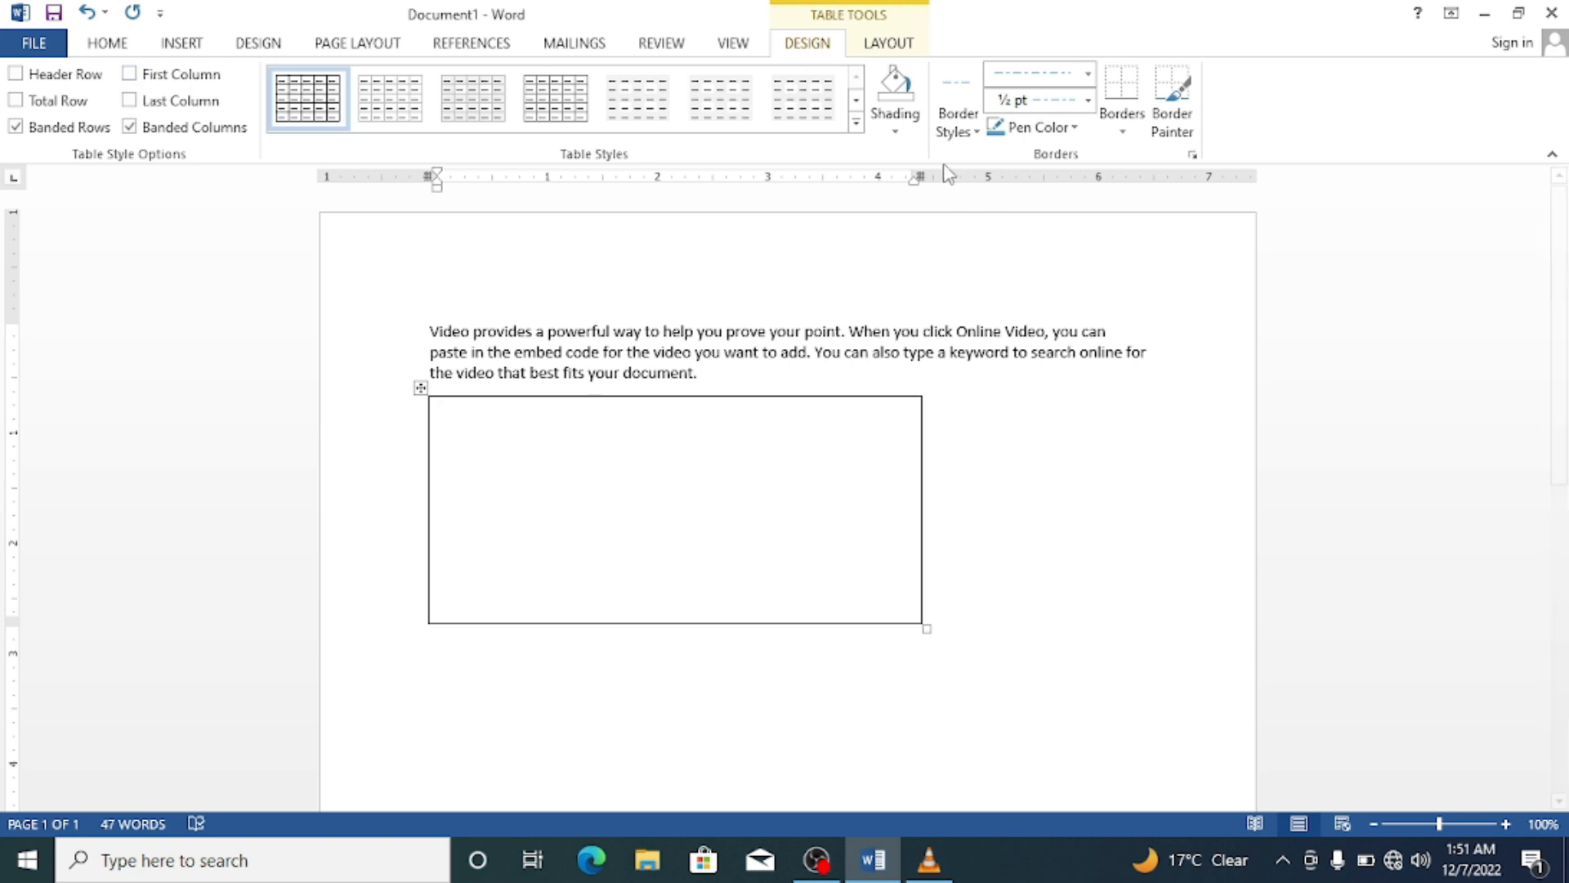
left_click(889, 45)
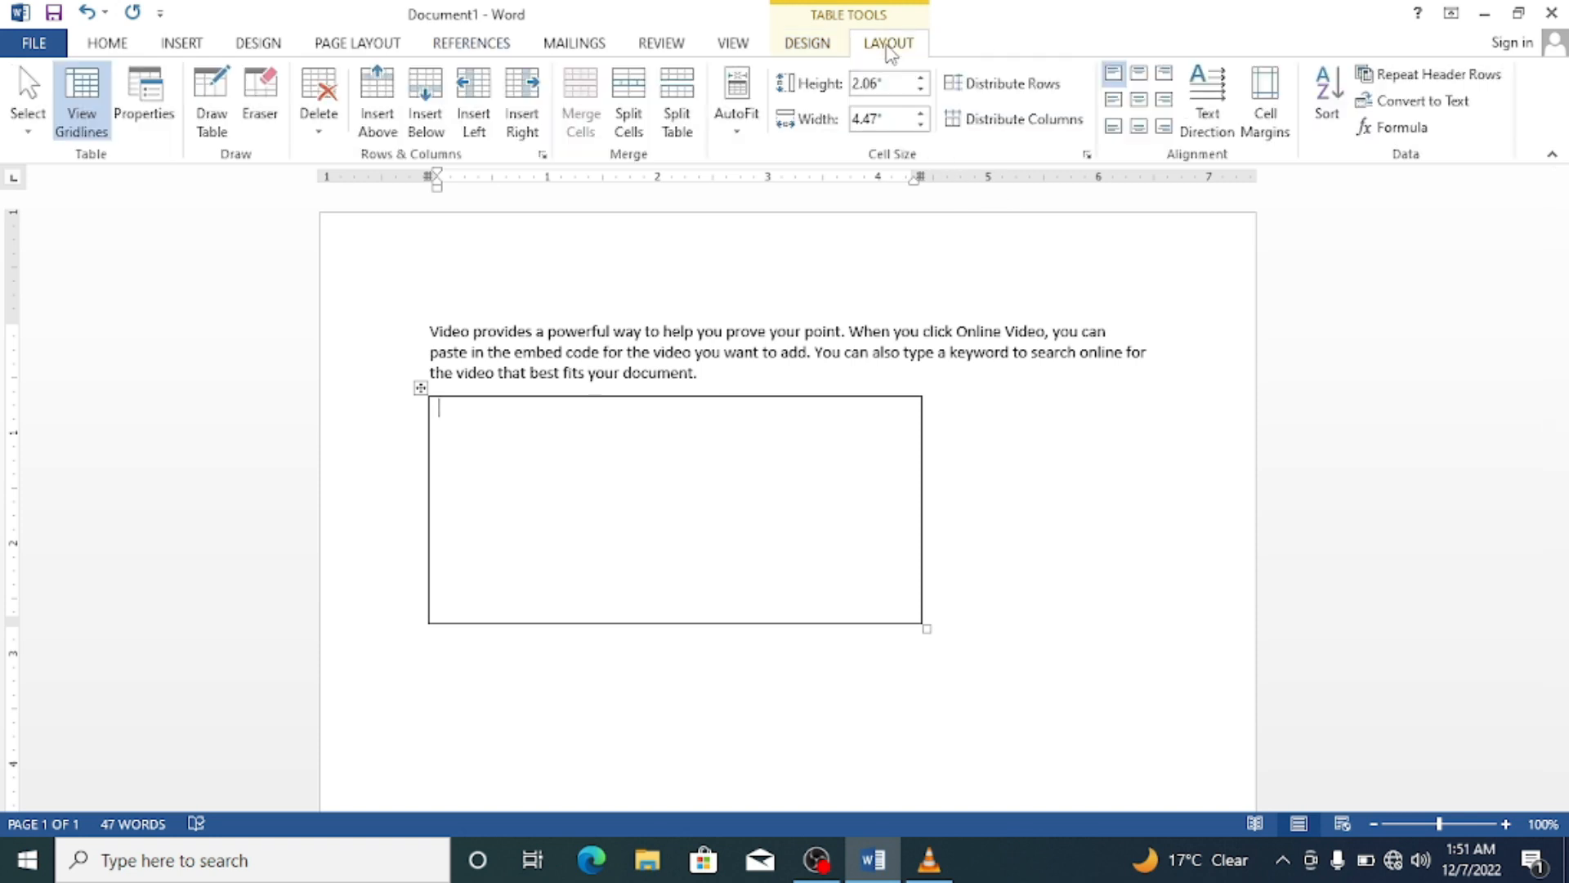
Draw a narrow full-height column inside the table's left half and a nested box about 1.31" high and 1.34" wide in its right half.
left_click(37, 118)
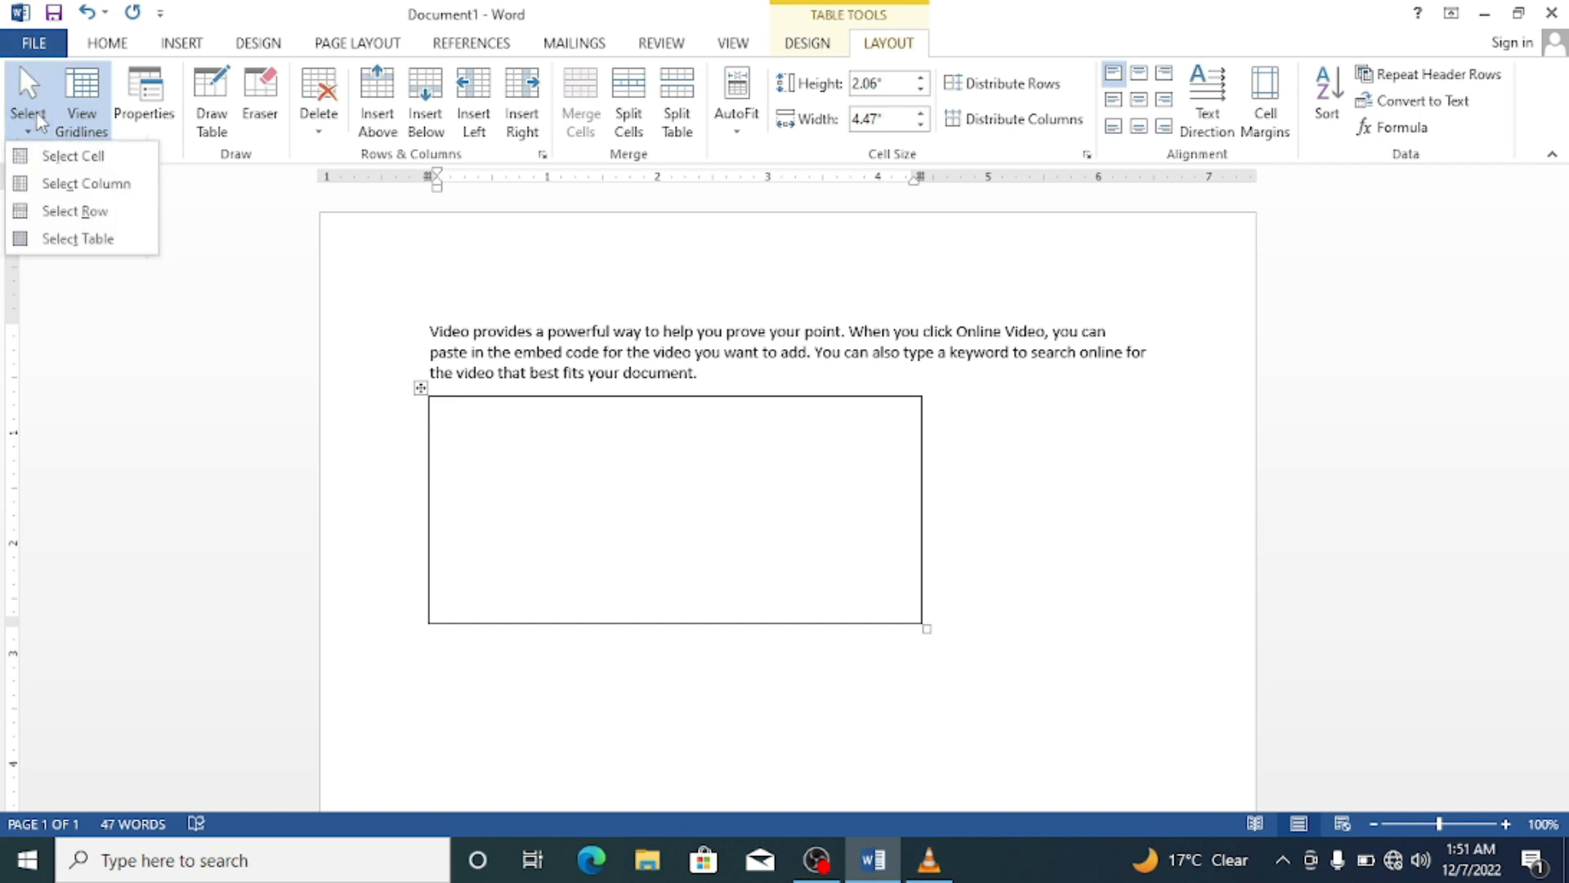
left_click(590, 381)
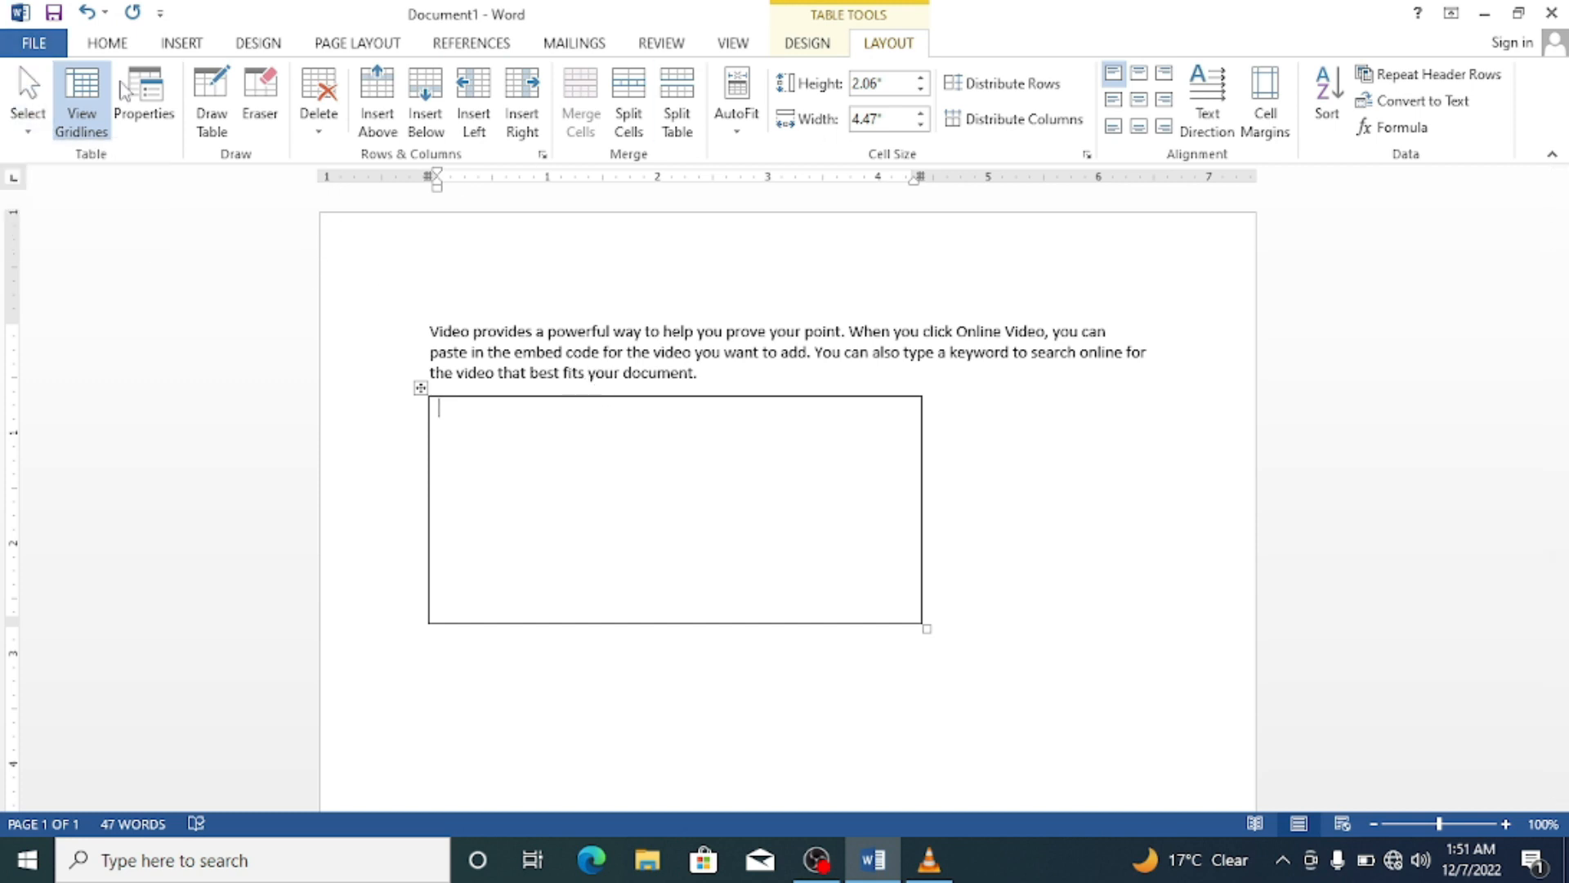
left_click(212, 96)
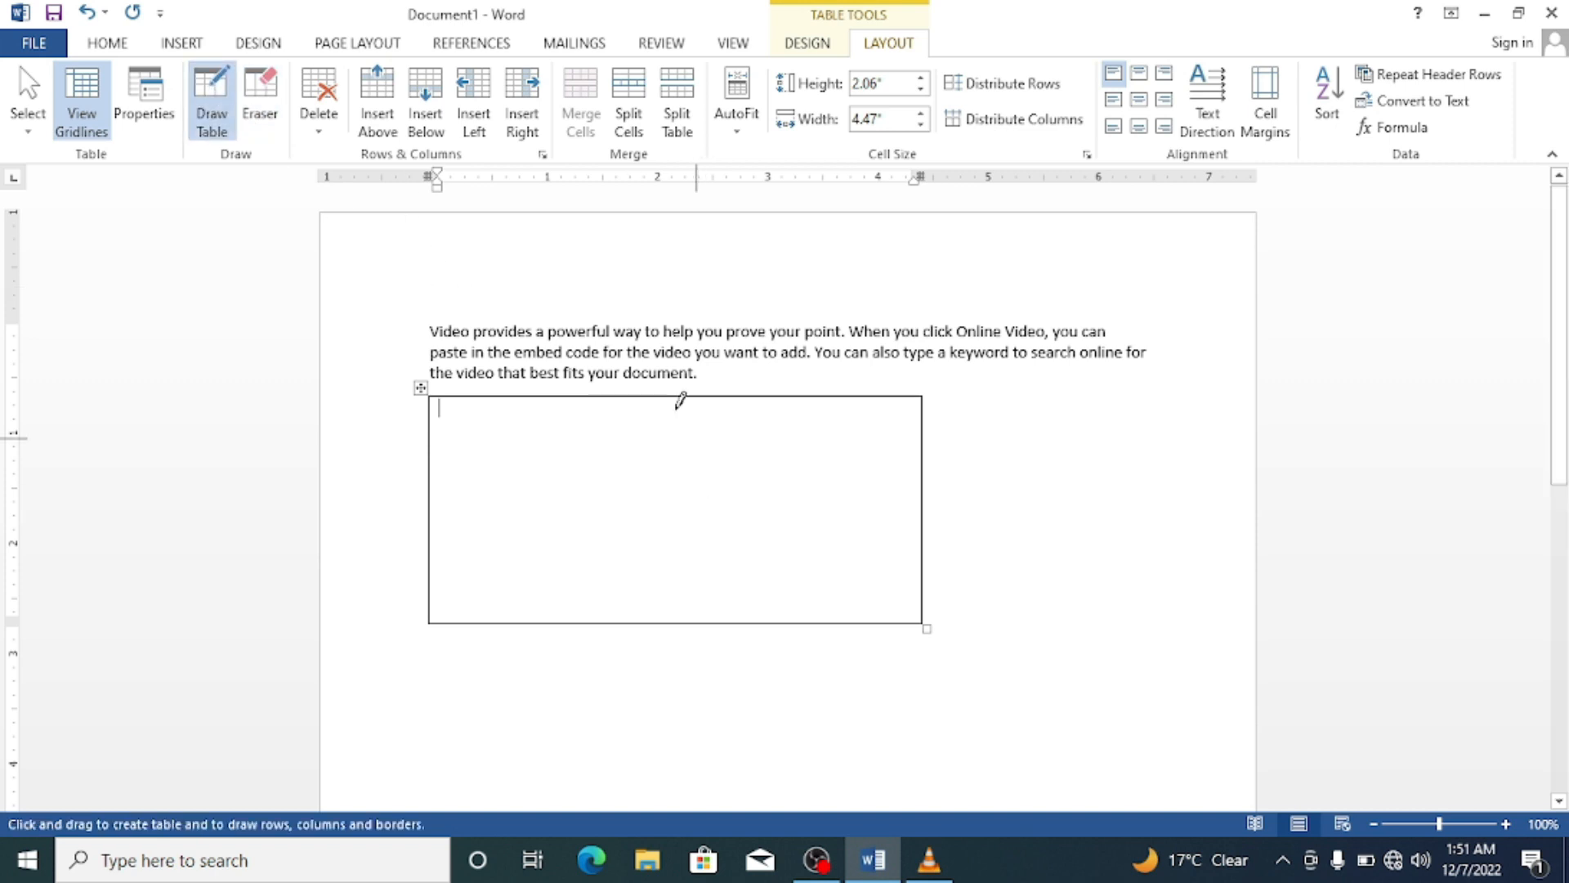
left_click_drag(701, 493, 704, 606)
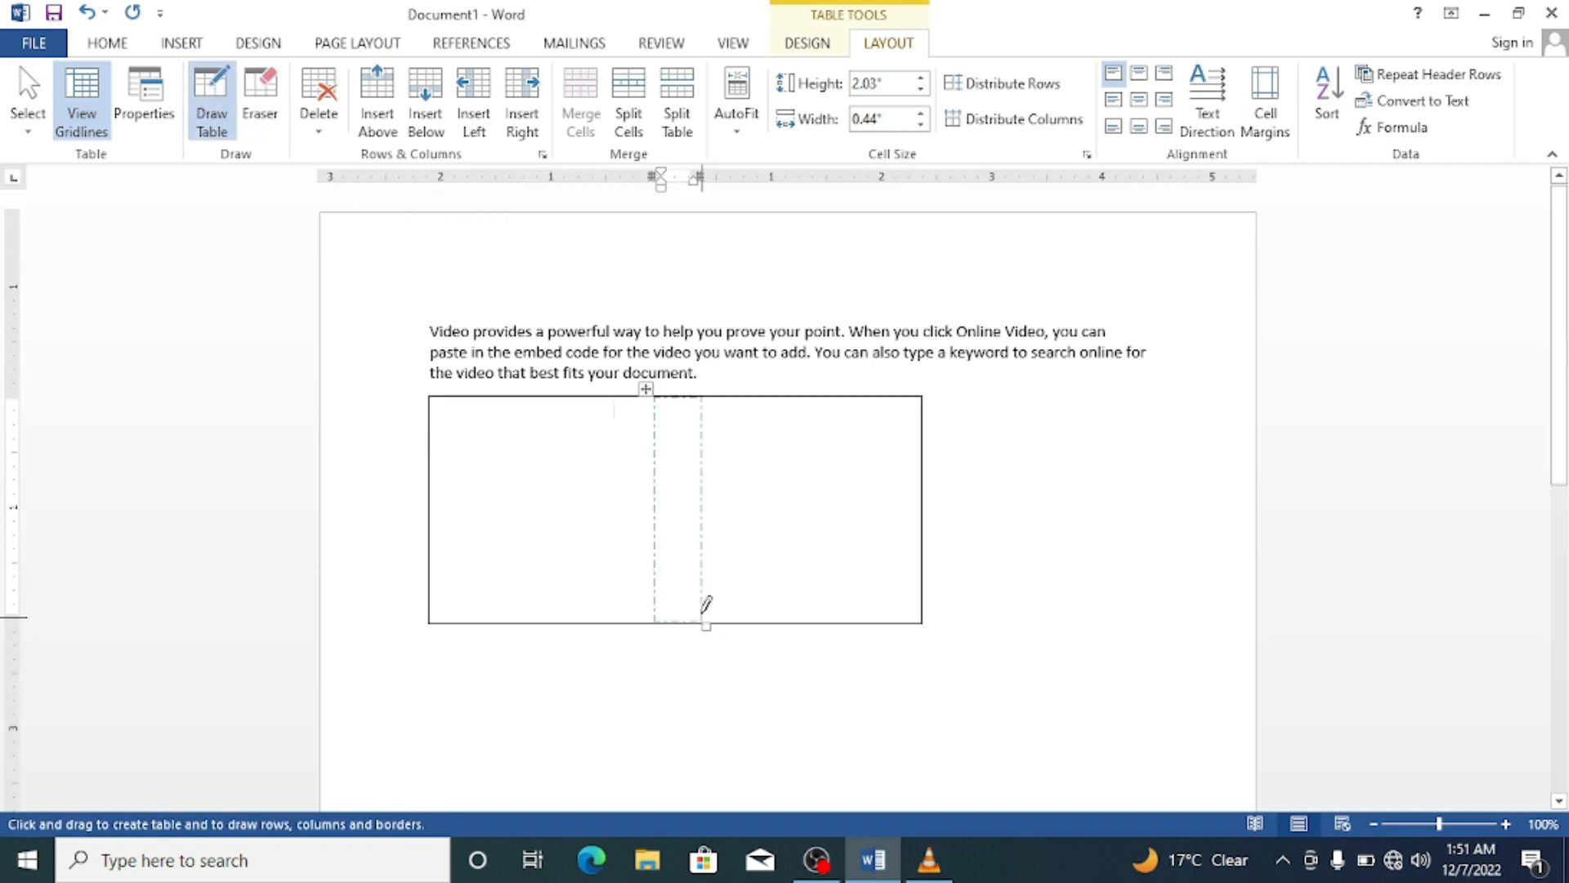
left_click_drag(596, 400, 587, 617)
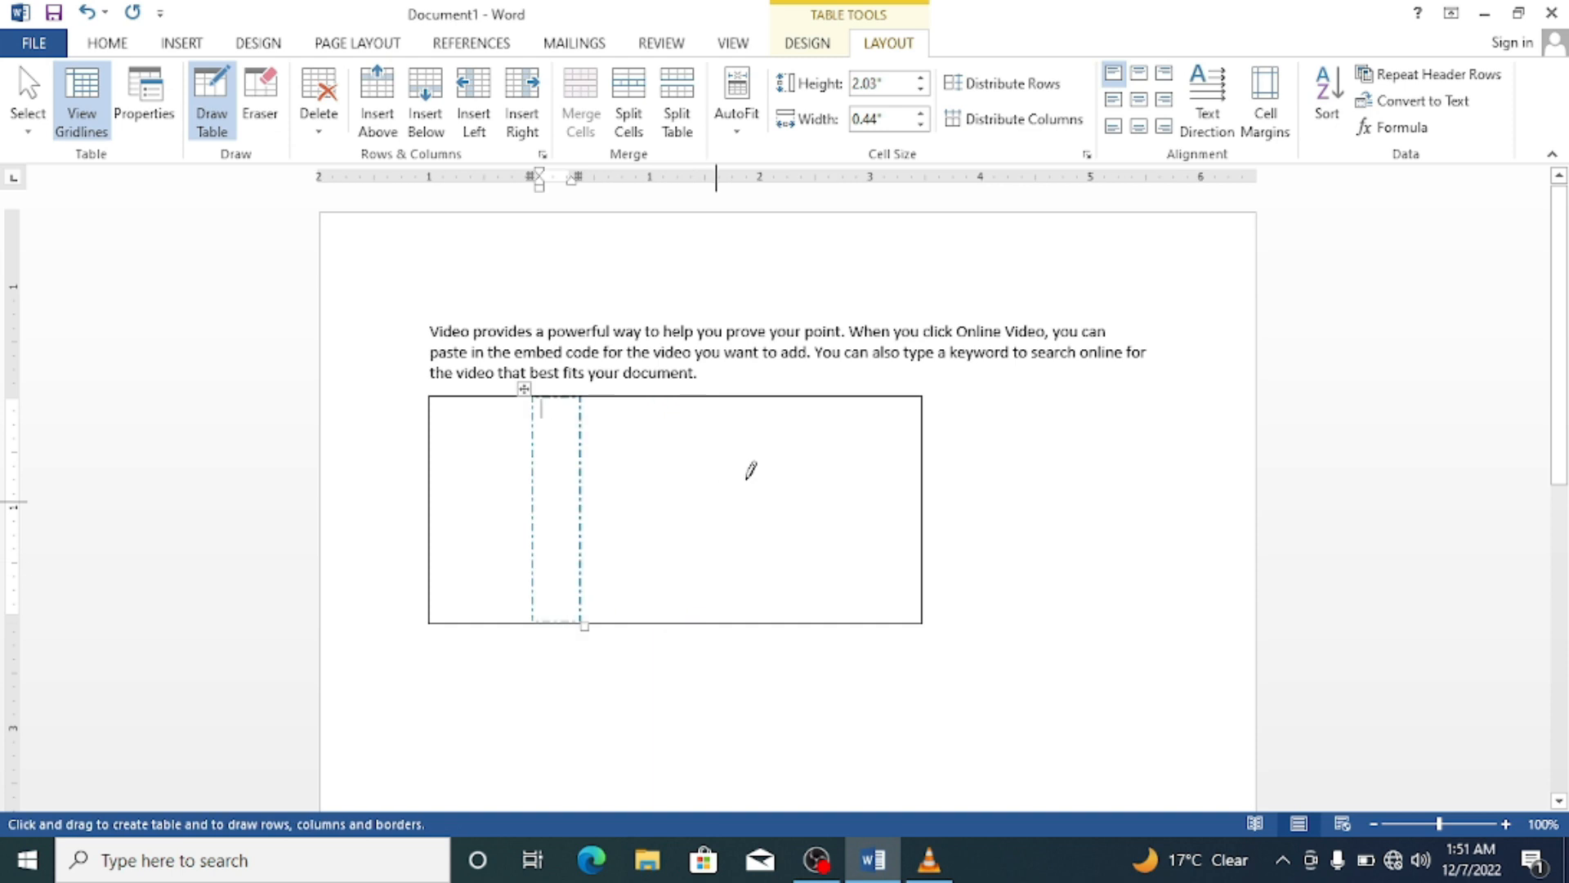
mouse_move(752, 418)
left_mouse_down()
mouse_move(784, 655)
mouse_move(826, 546)
mouse_move(905, 574)
left_mouse_up()
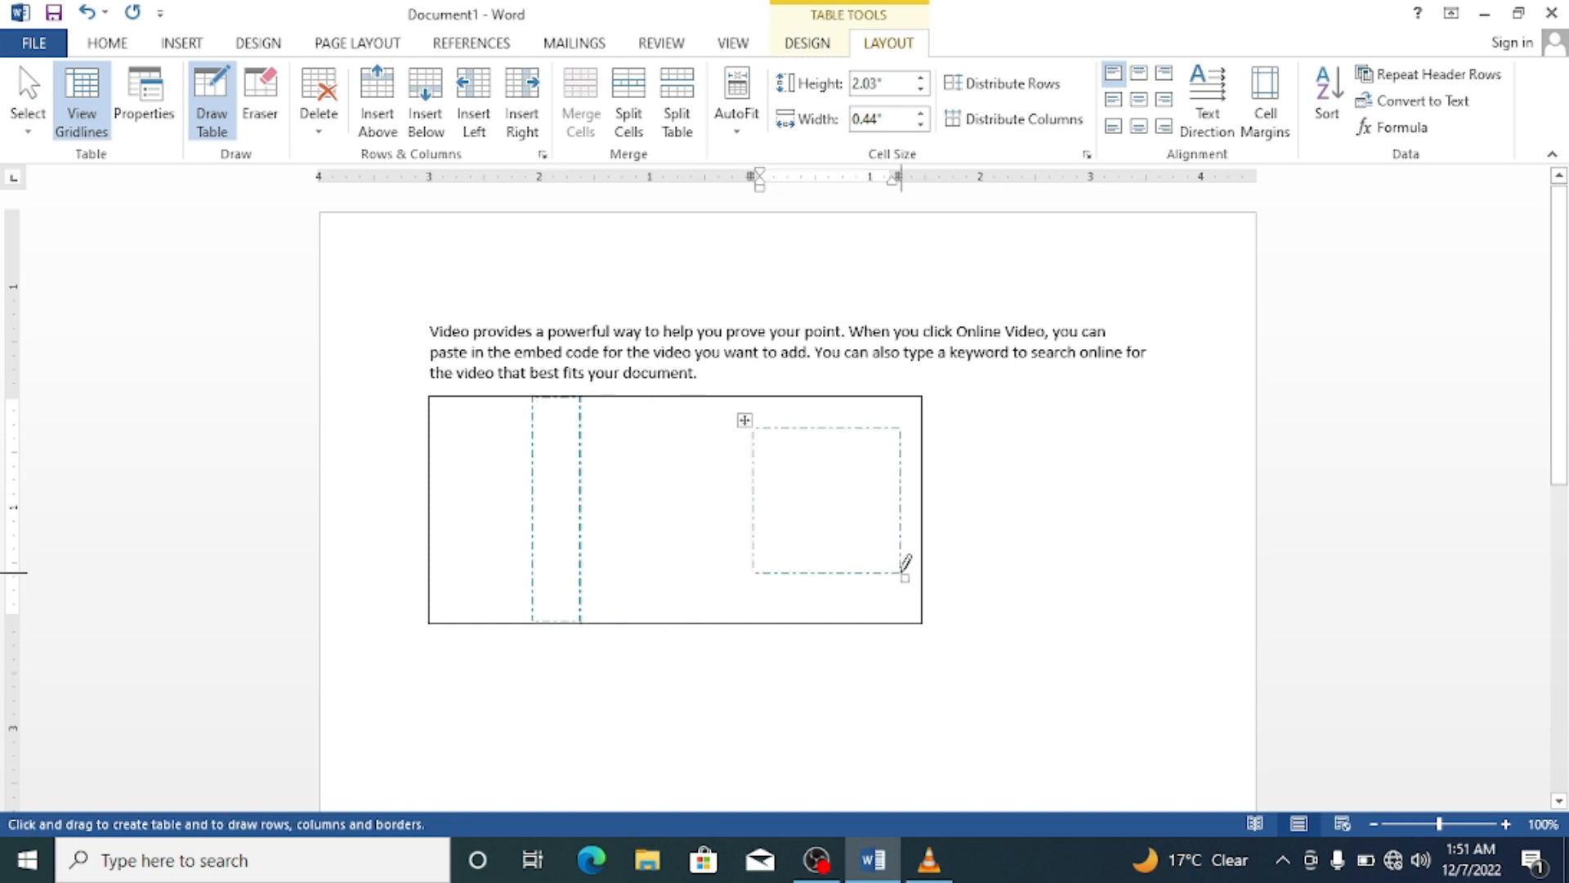
Select the cell of the nested box, and select its column.
left_click(28, 103)
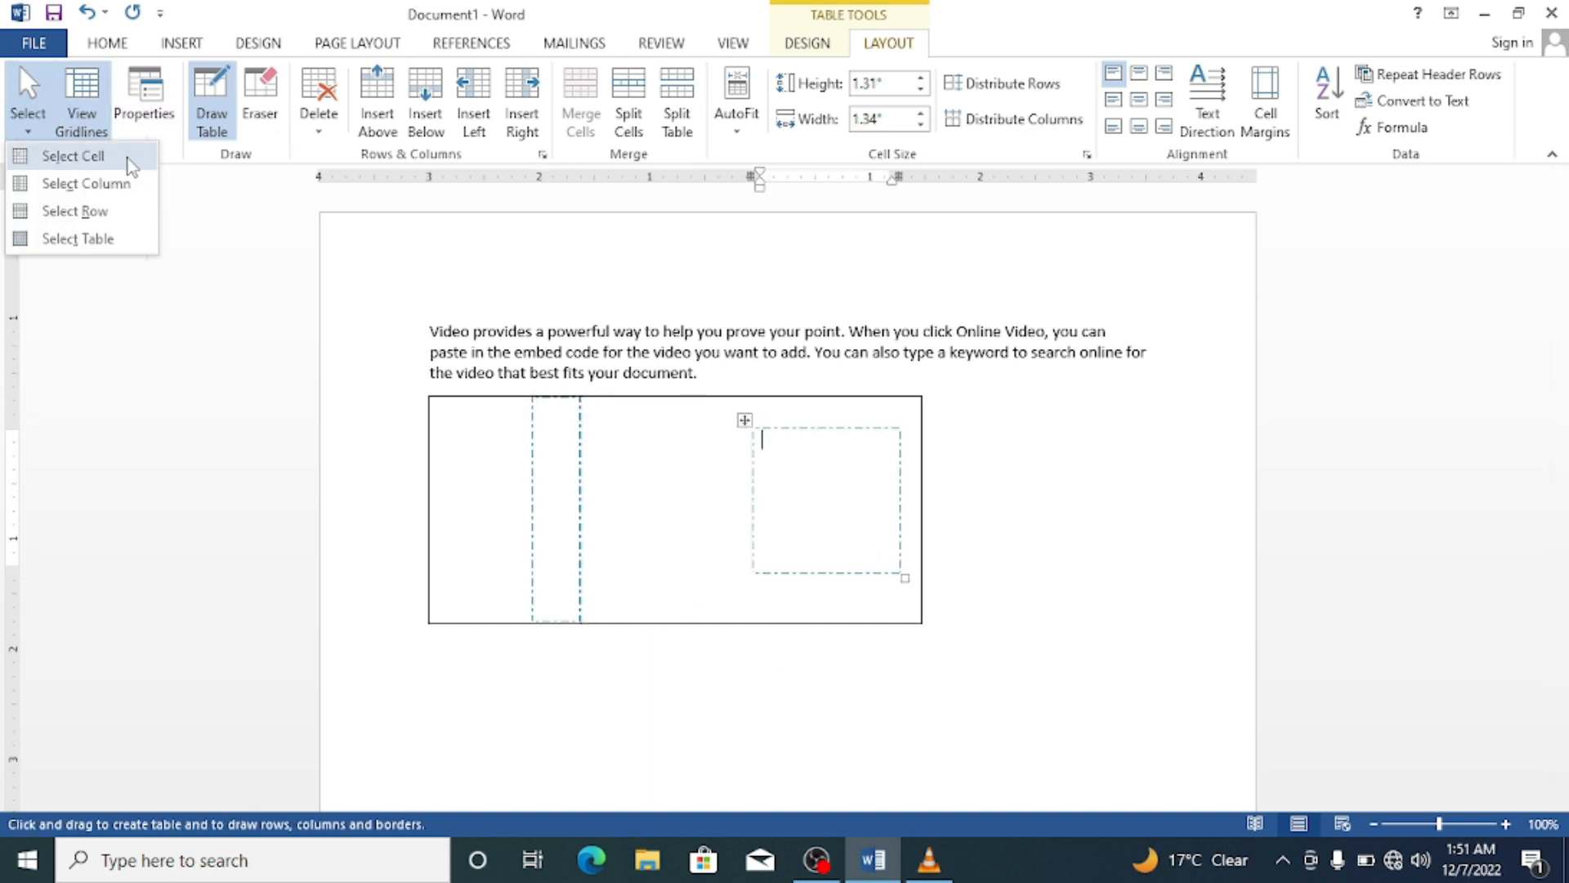
left_click(115, 169)
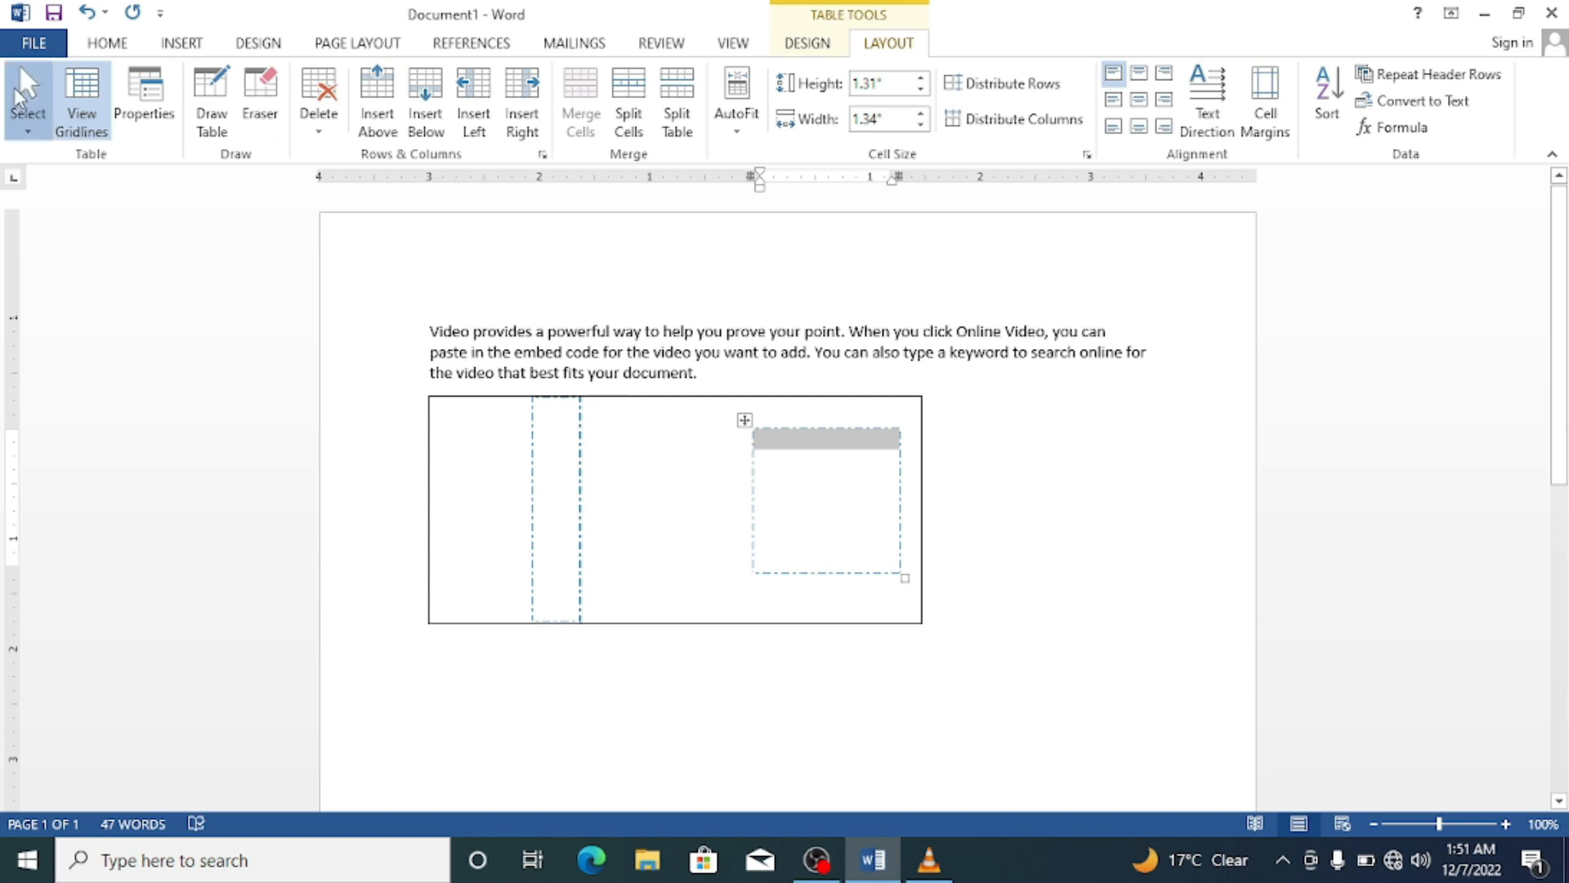
left_click(27, 110)
left_click(59, 155)
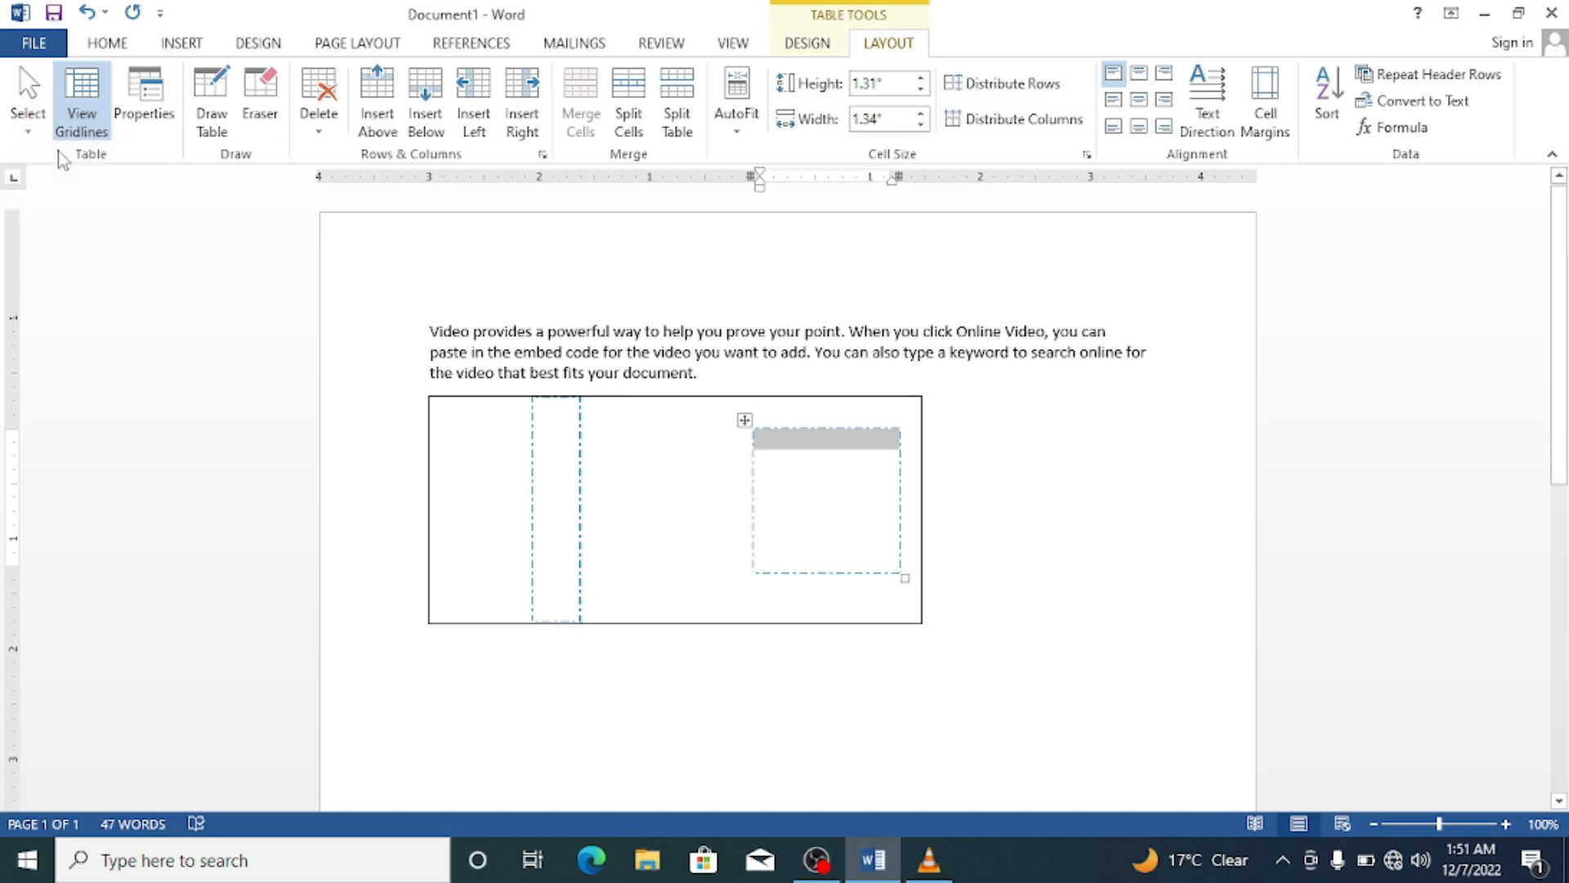
left_click(28, 112)
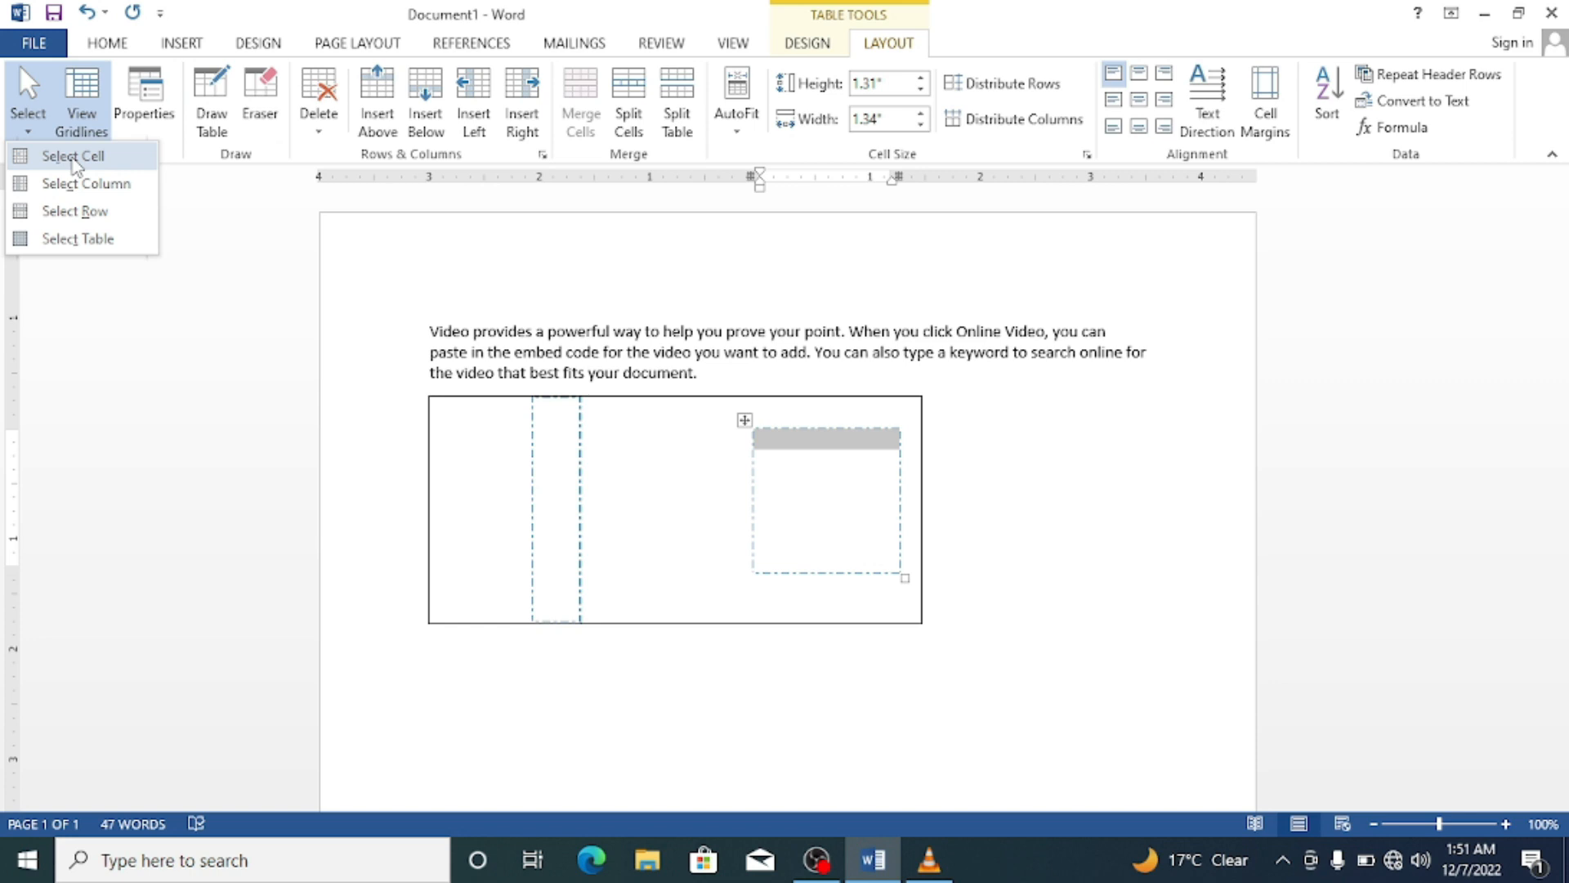
left_click(88, 190)
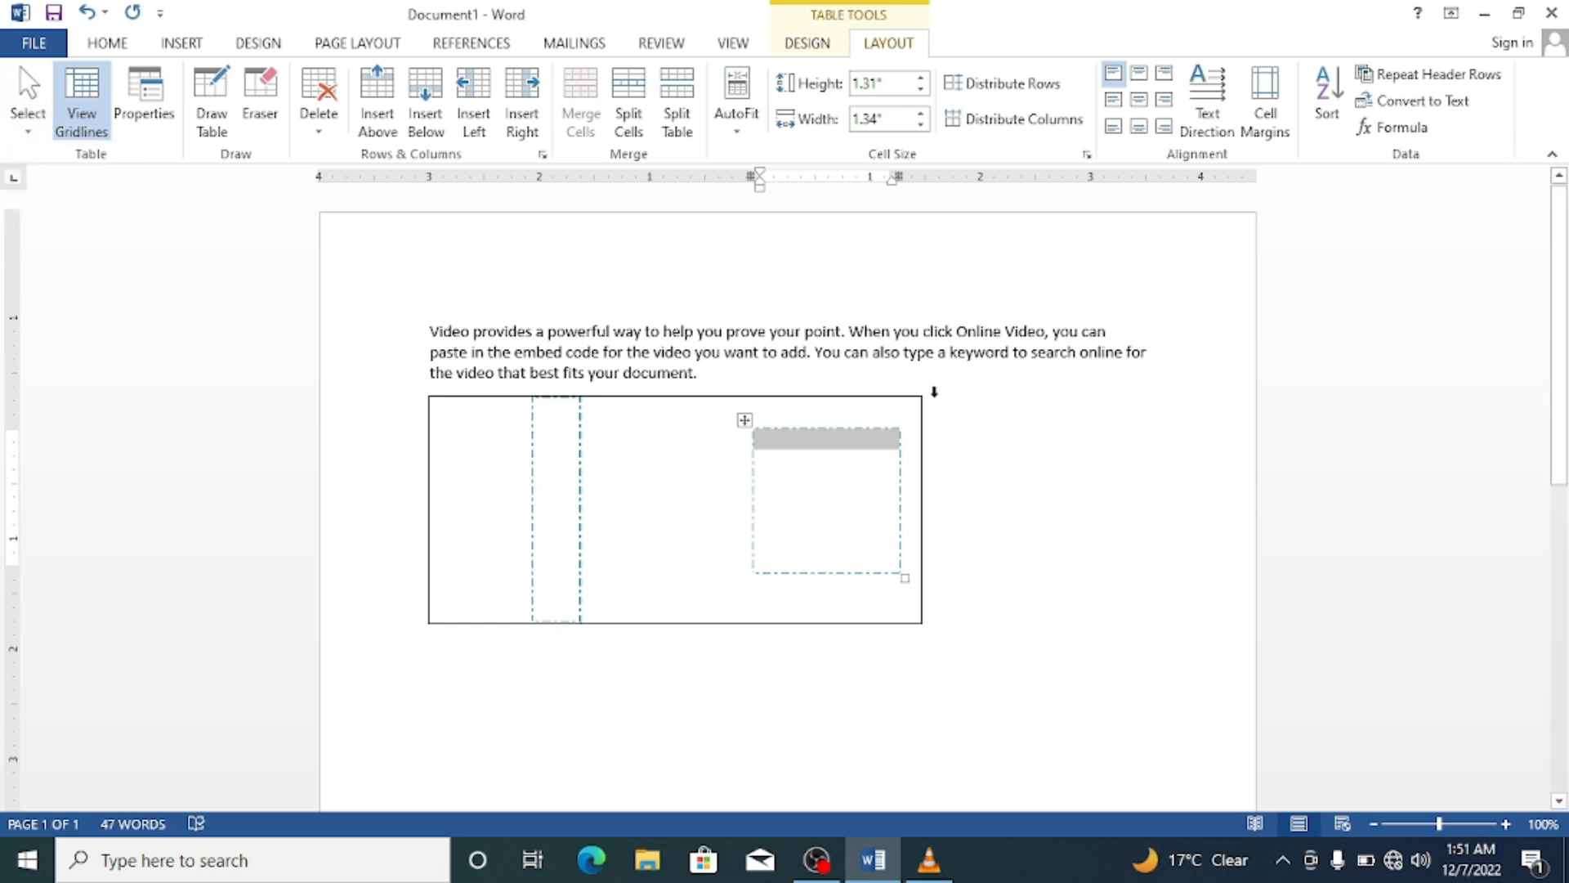
Select the nested box's row and the whole nested table, and put the cursor back in the outer table's wide cell.
left_click(28, 112)
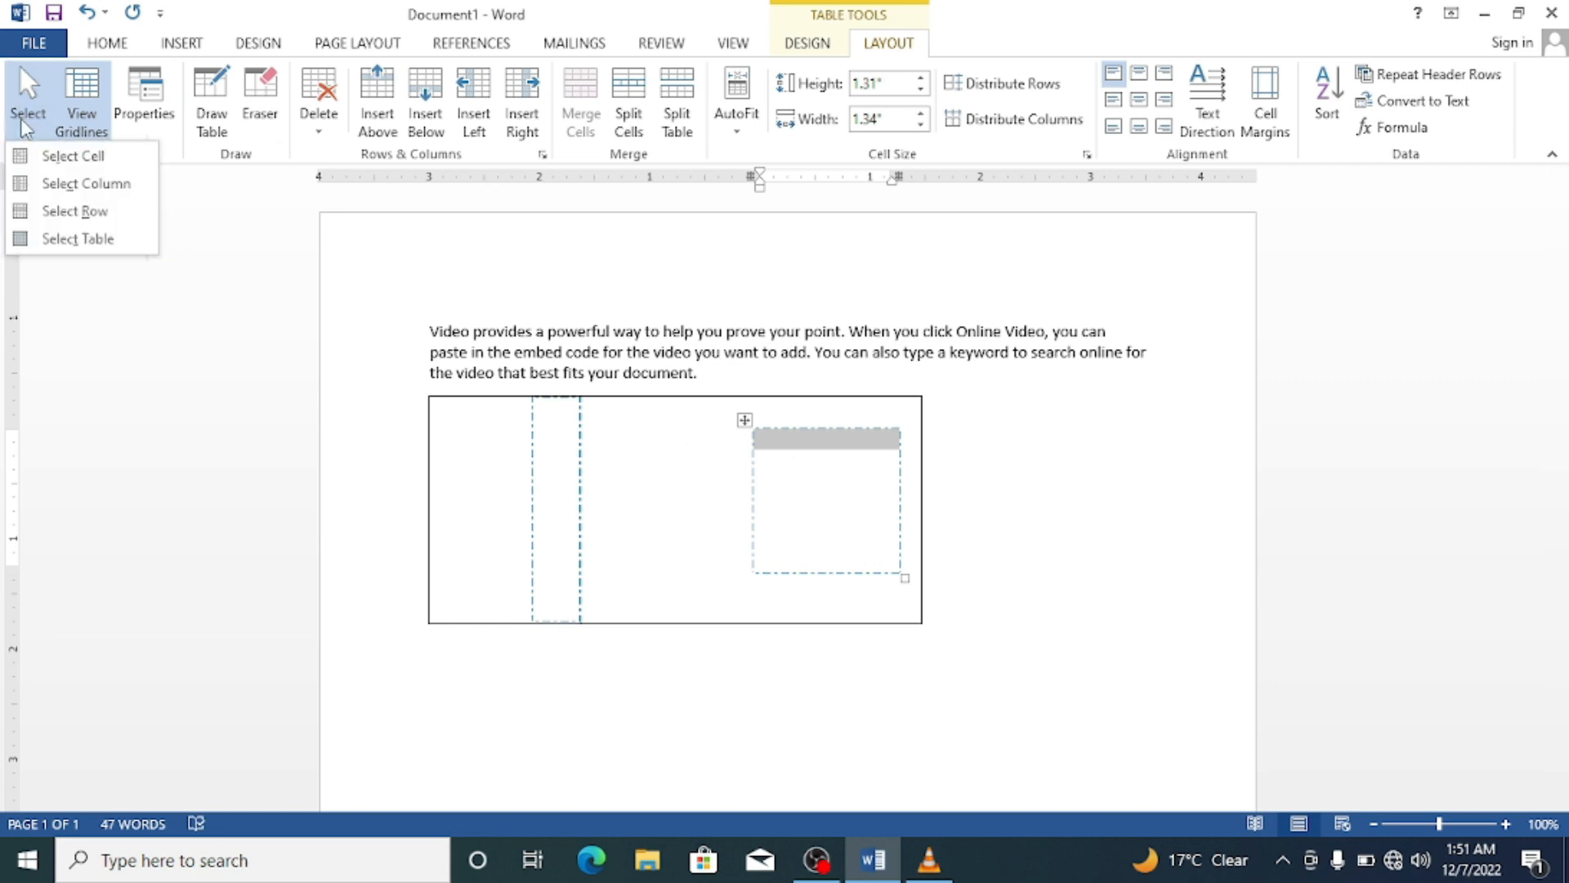
left_click(50, 211)
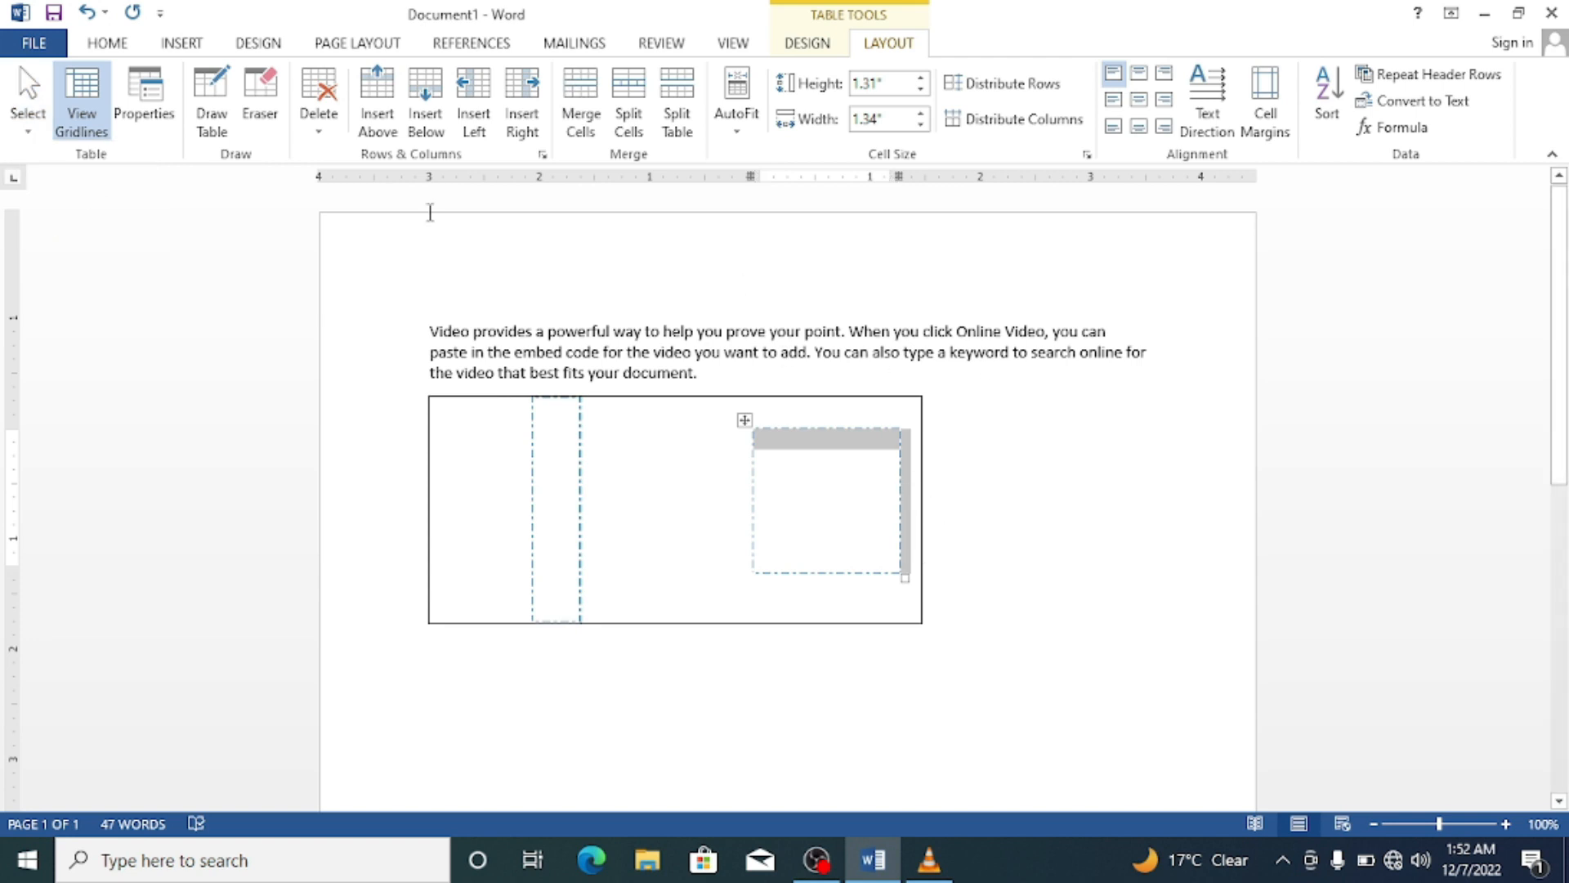
left_click(30, 119)
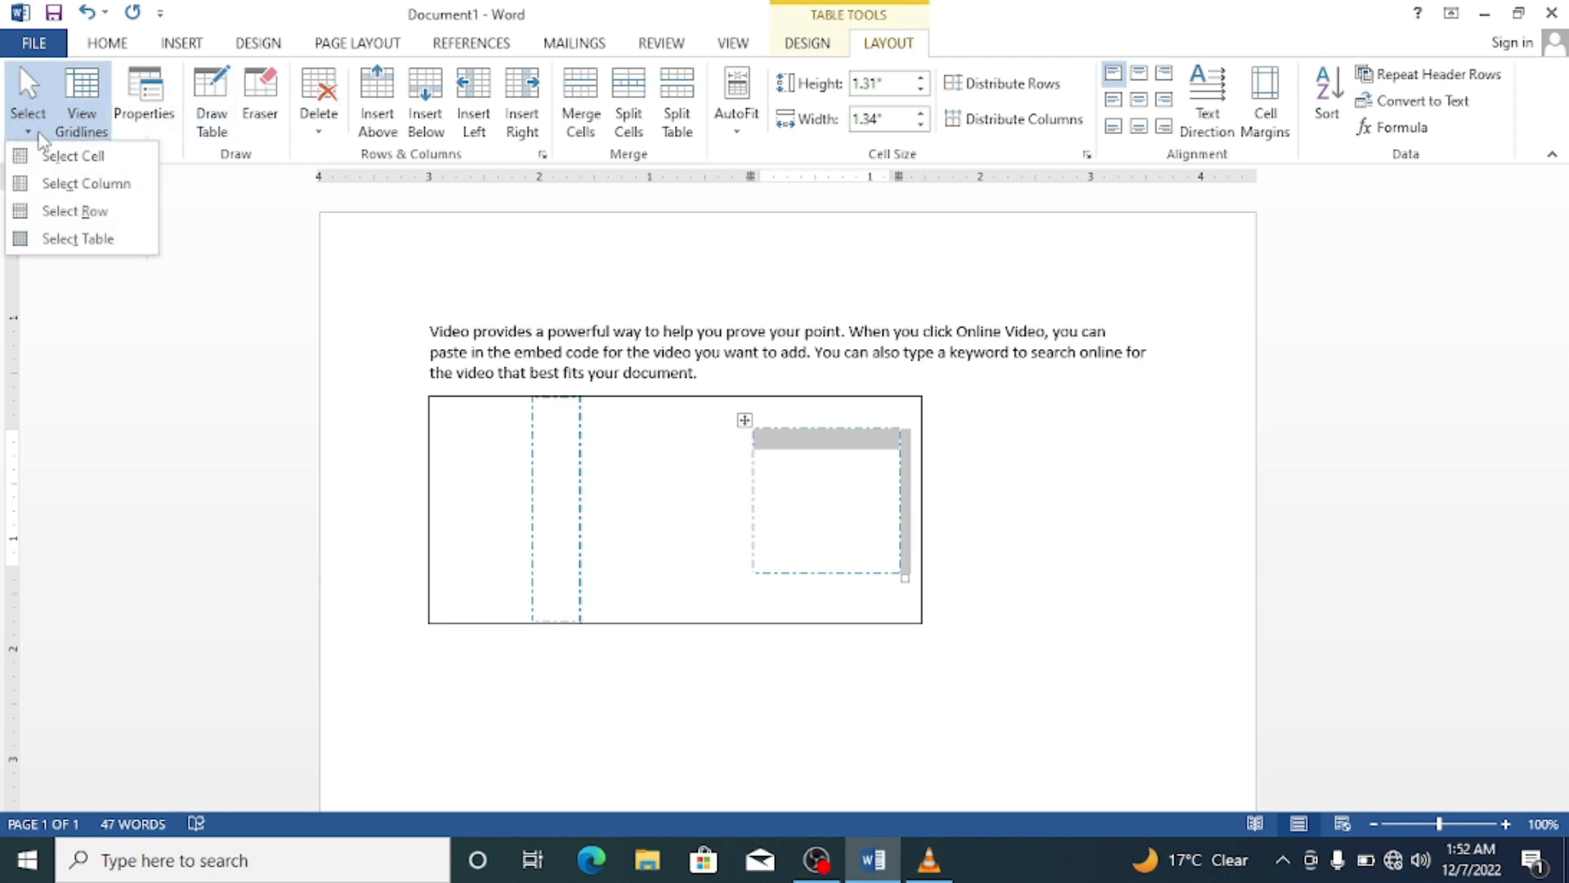
left_click(98, 238)
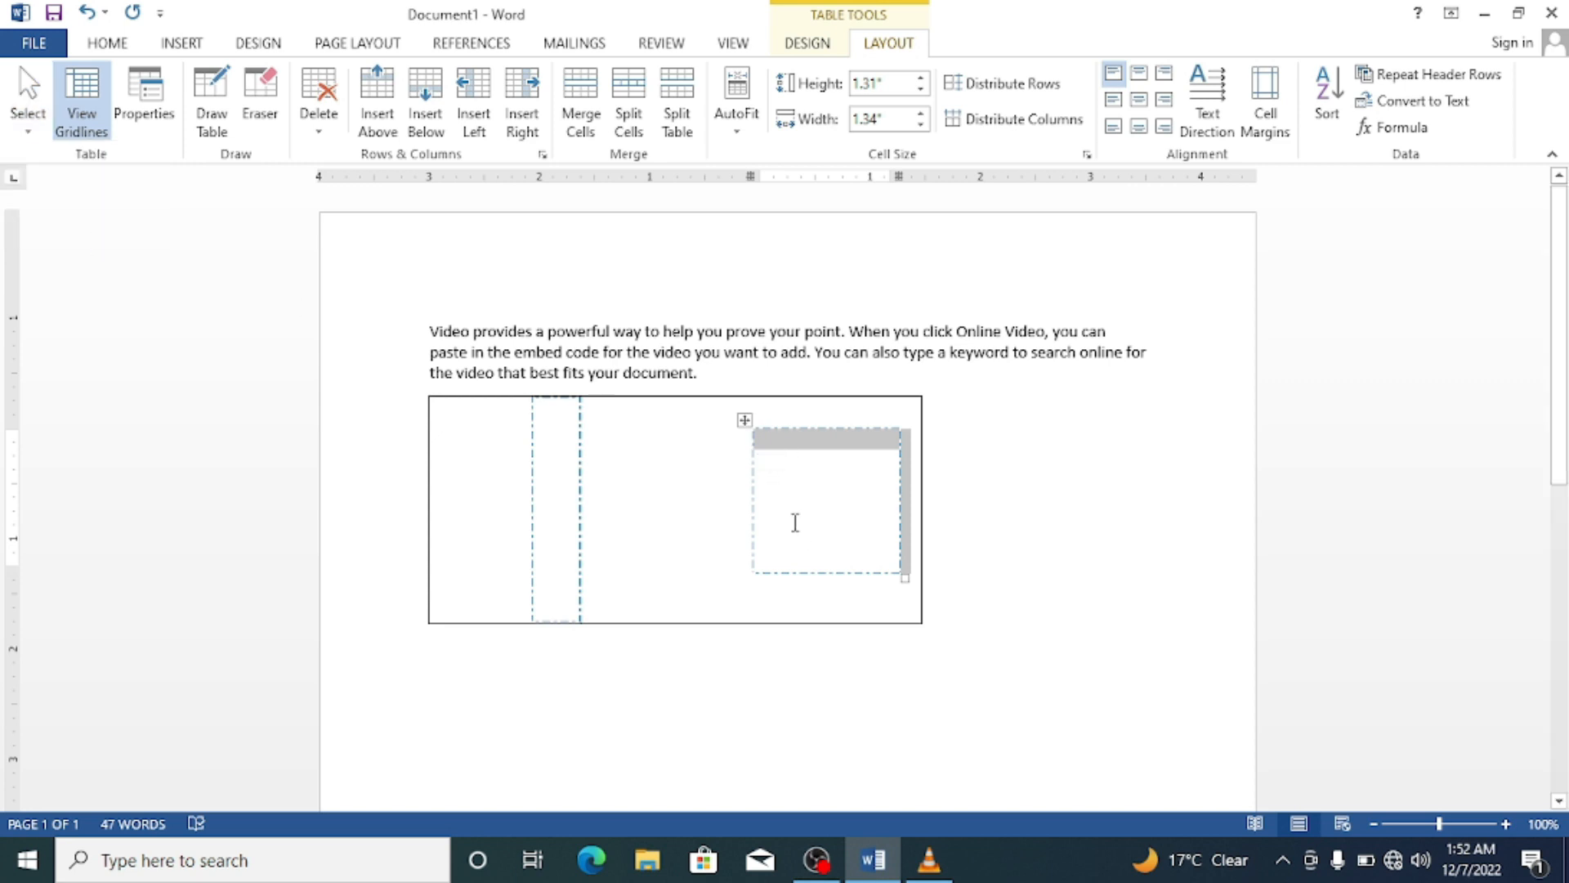
left_click(835, 577)
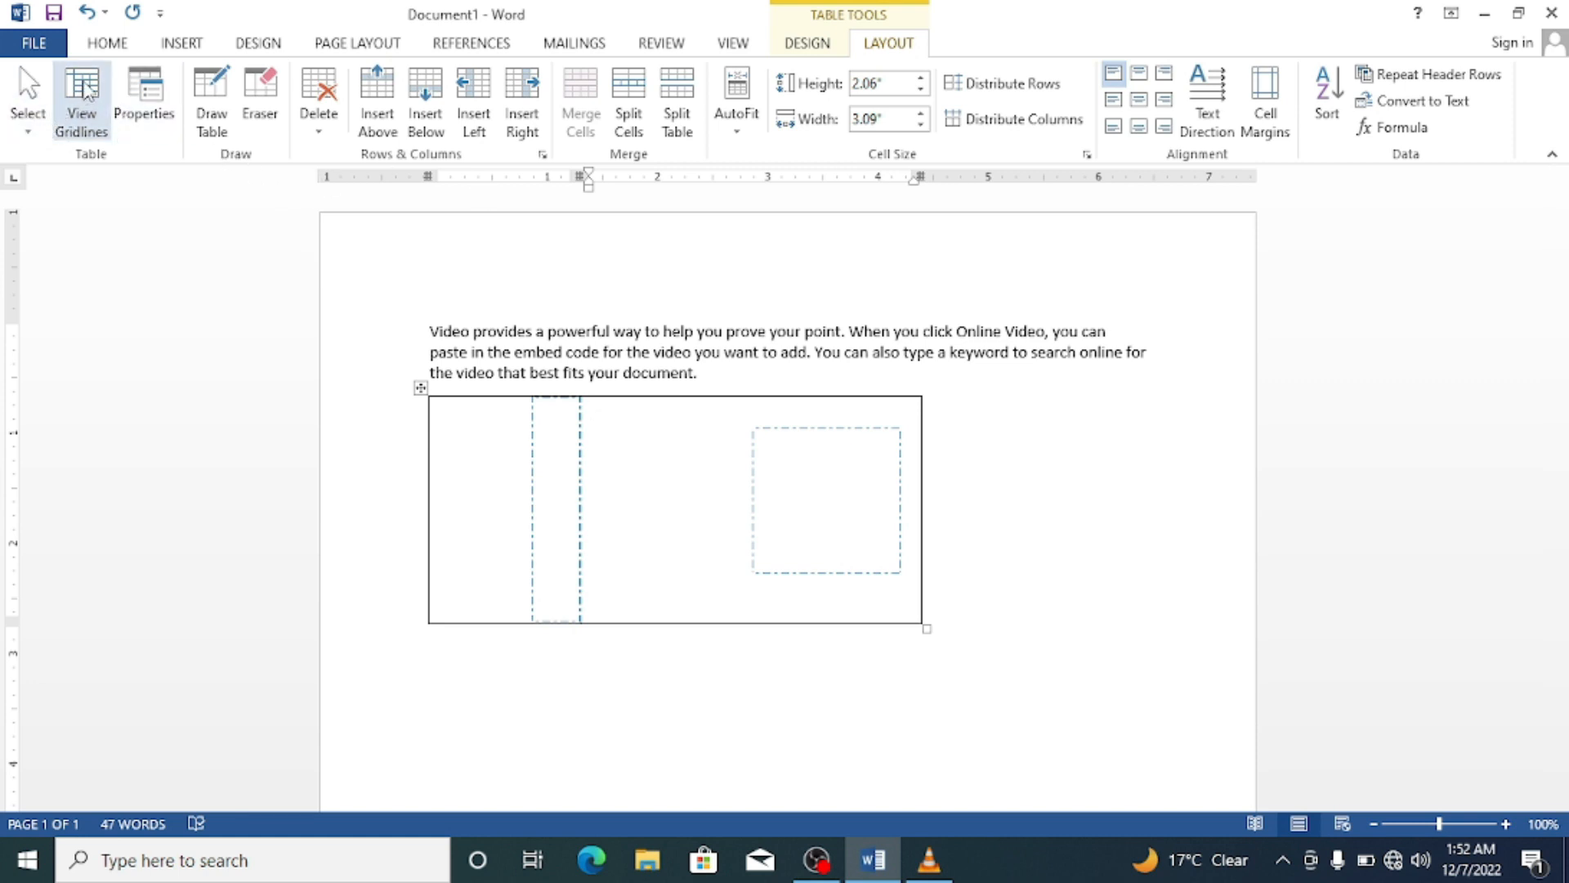
Bring up the outer table's properties and set its text wrapping to Around, comparing it with None.
left_click(152, 114)
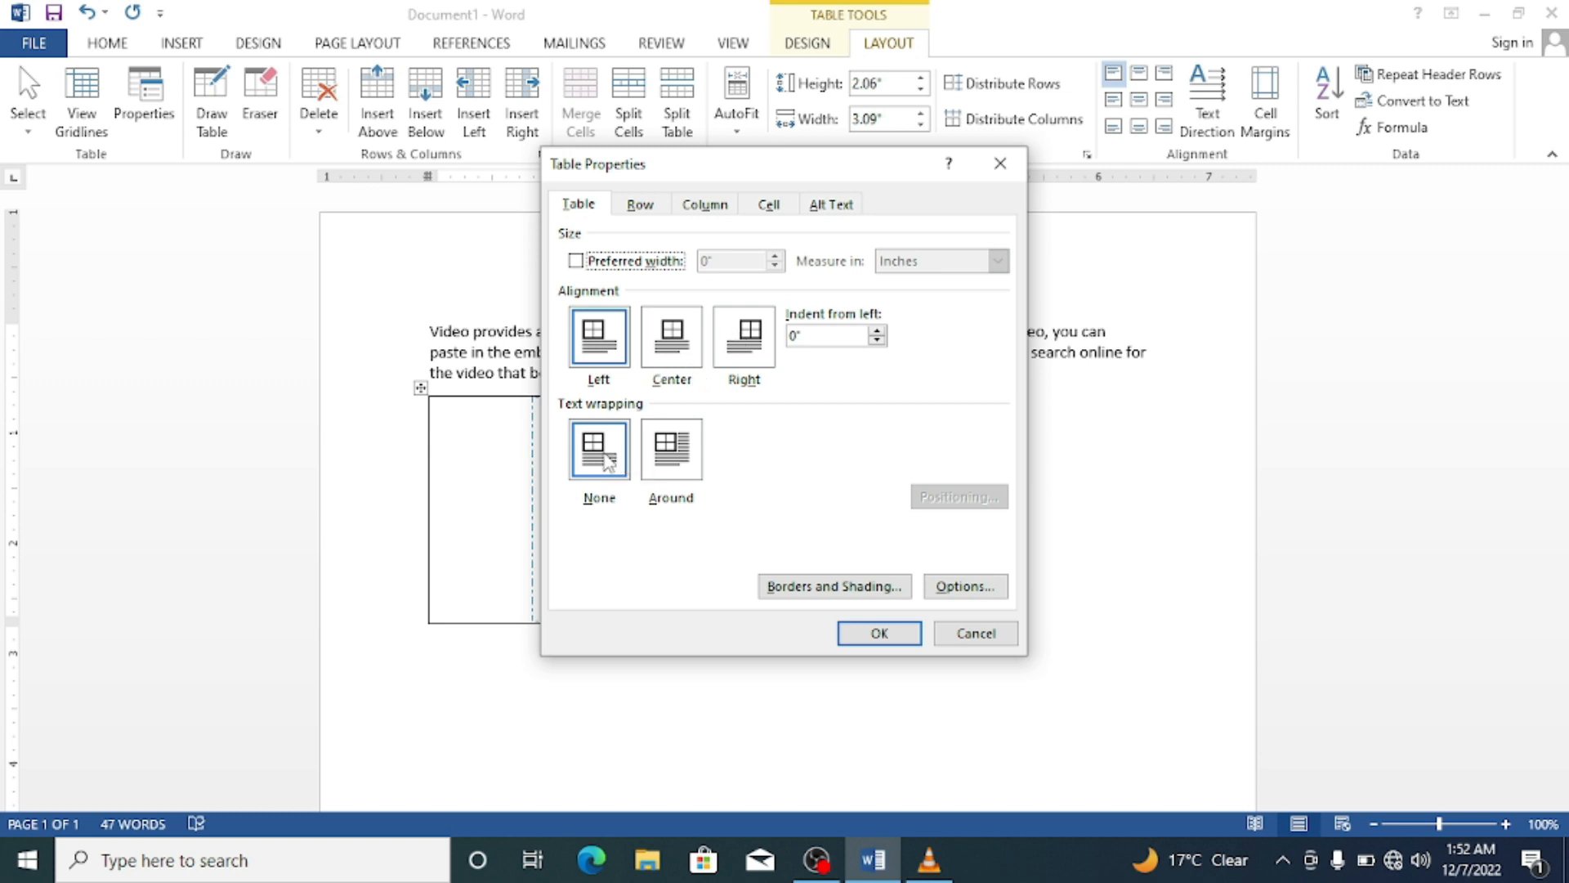
left_click(667, 457)
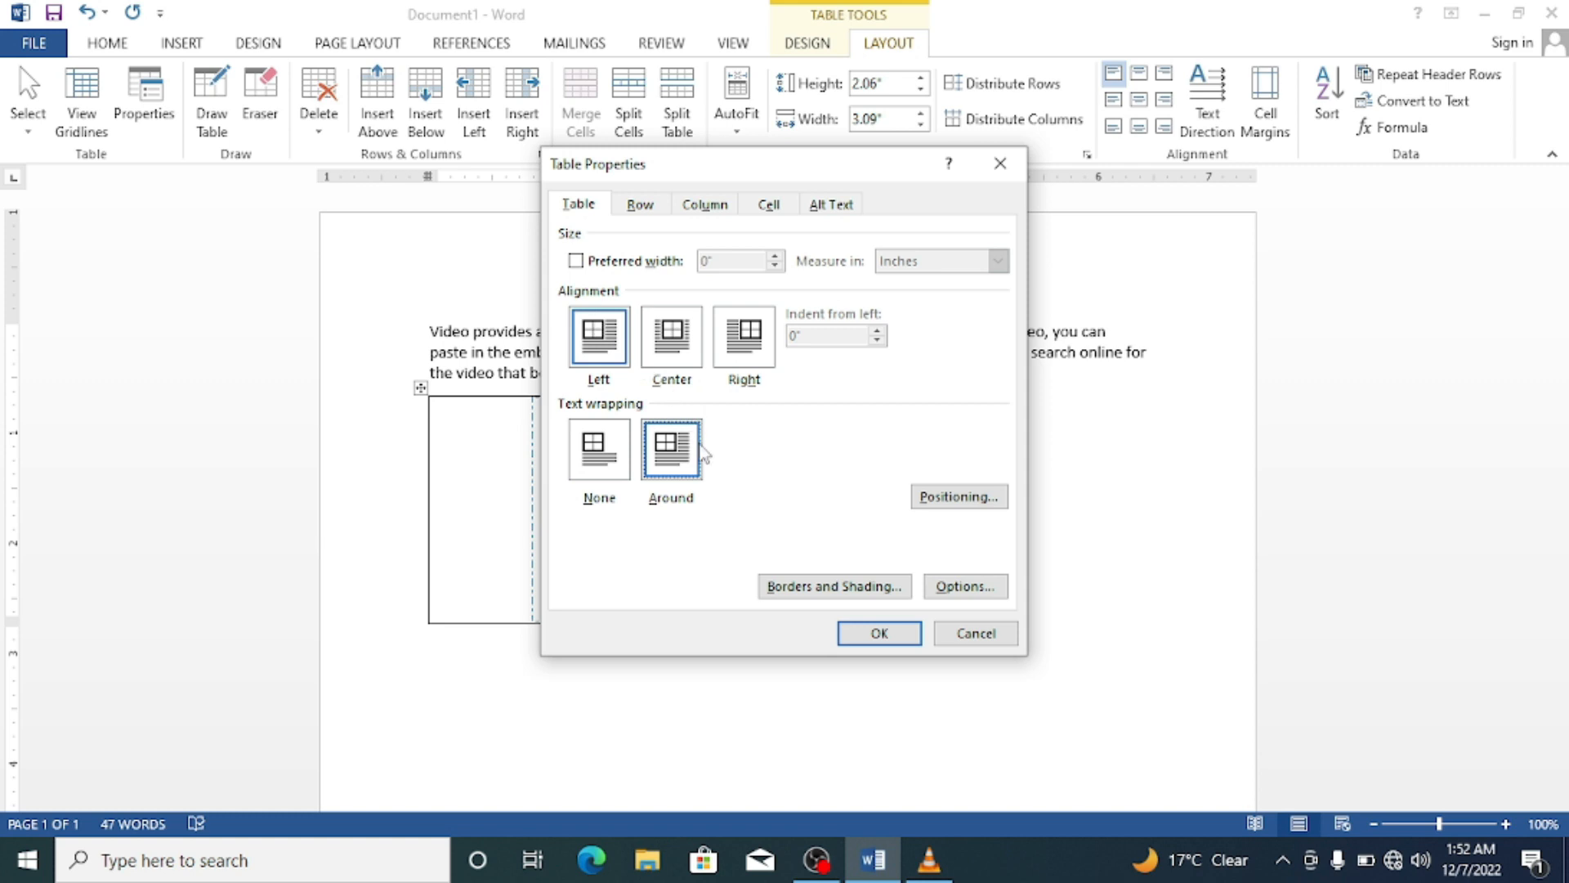
left_click(602, 438)
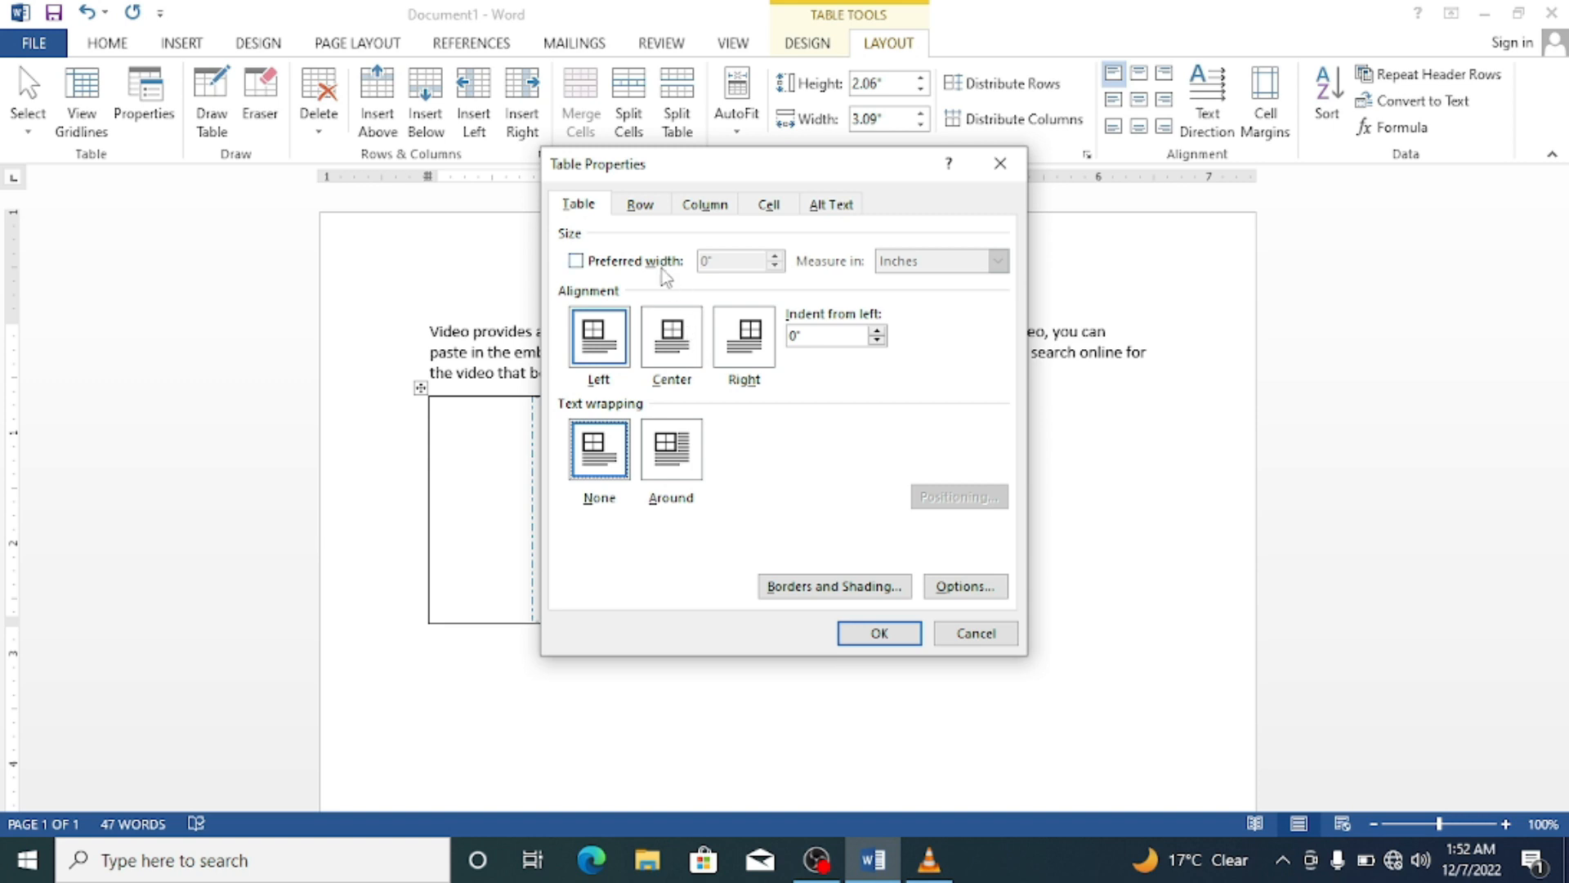
left_click(687, 470)
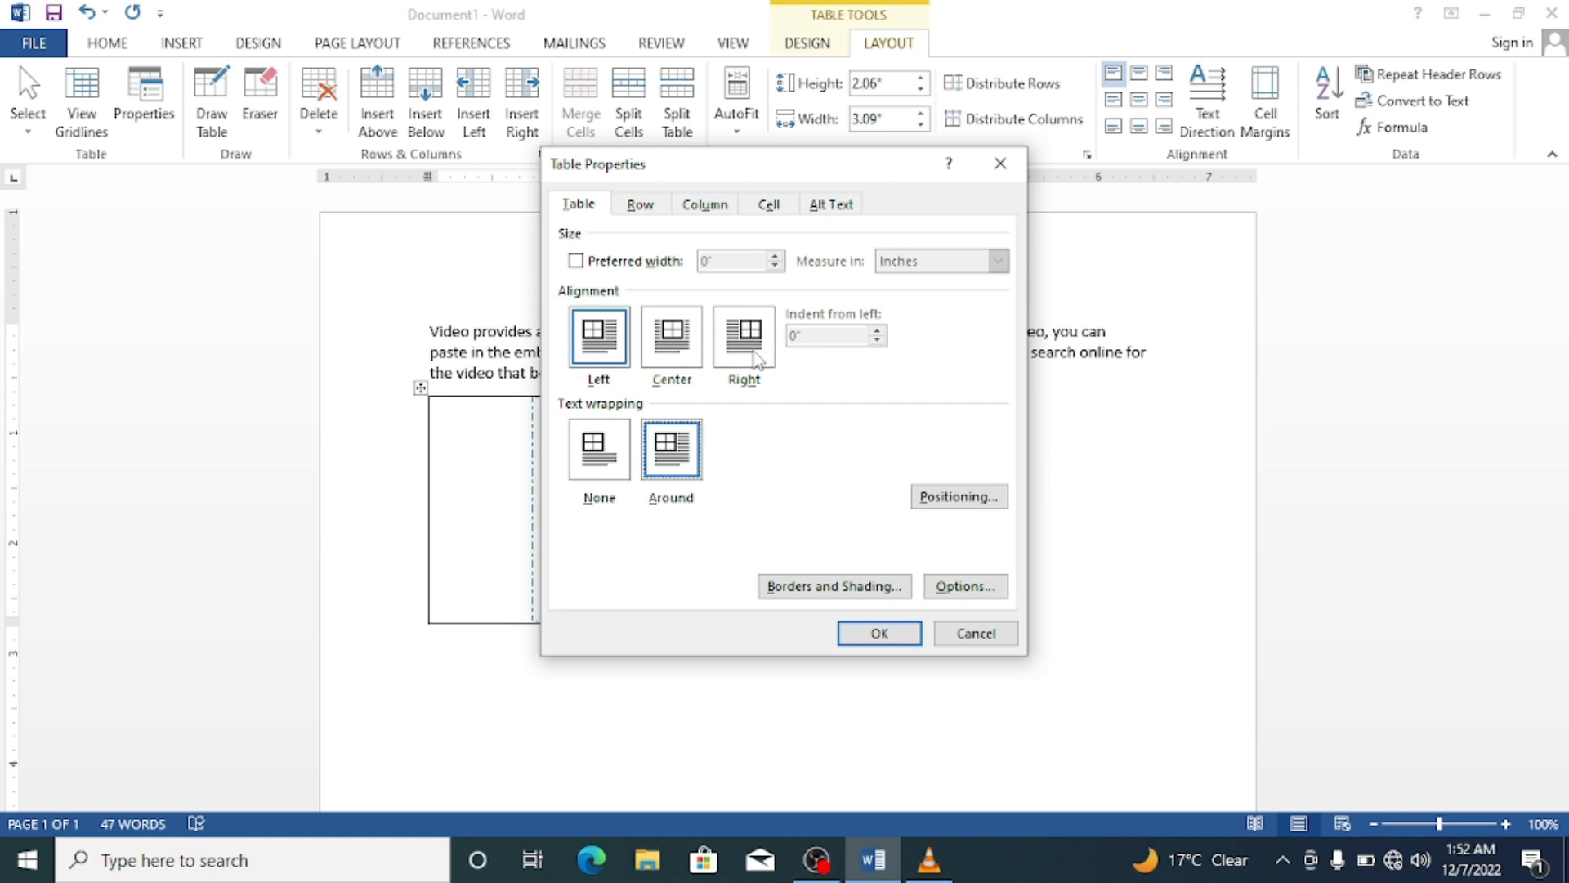
Turn on the table's preferred width, set it to 1" measured in inches, and check the row settings.
left_click(626, 263)
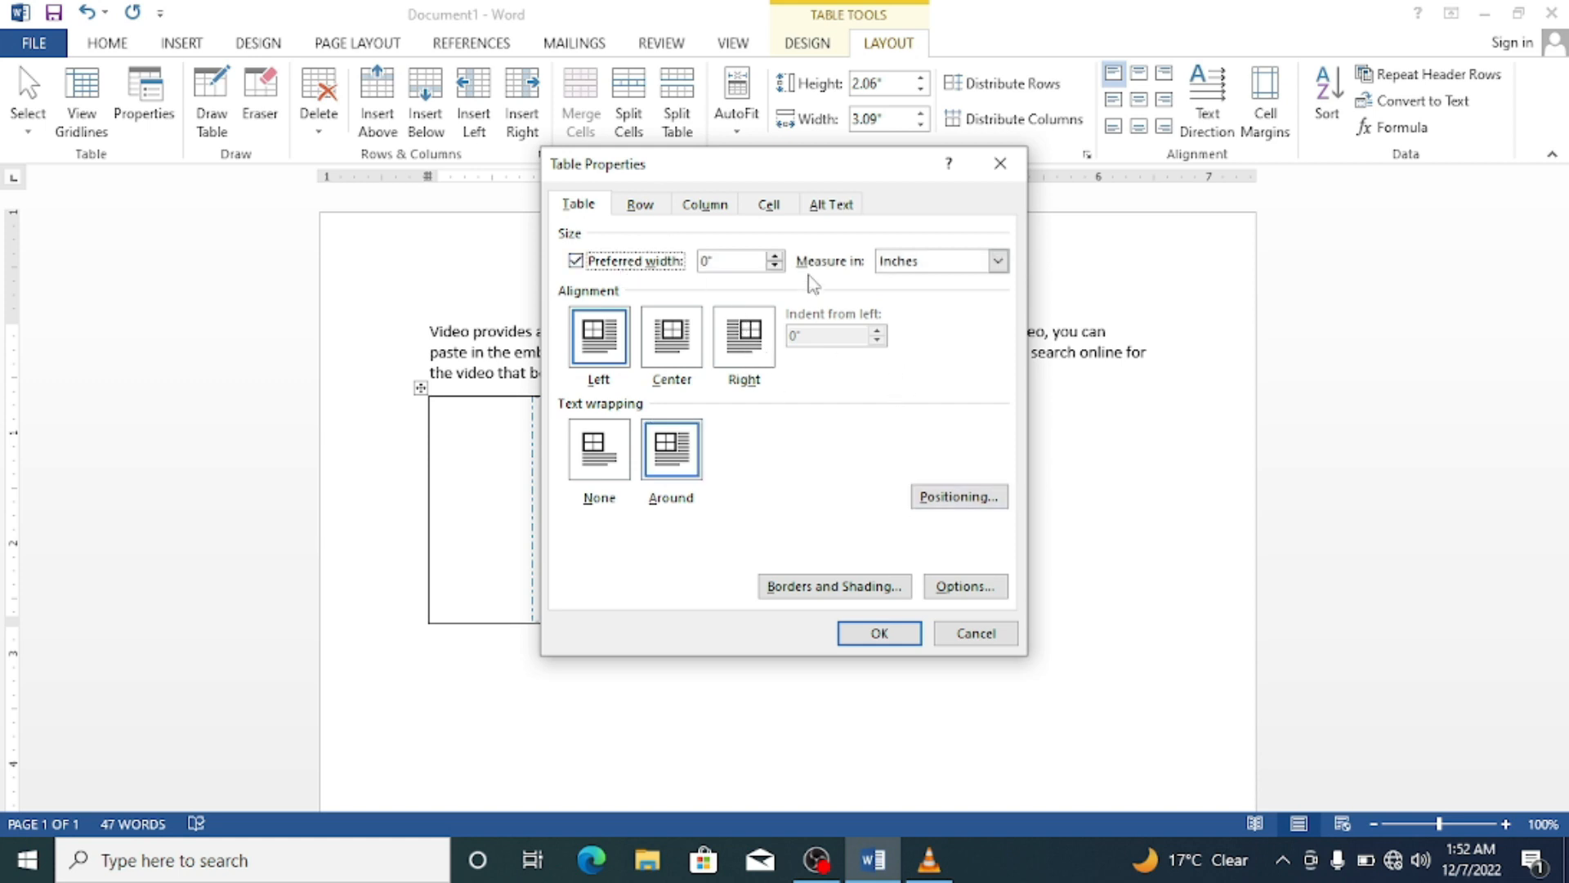
left_click(775, 257)
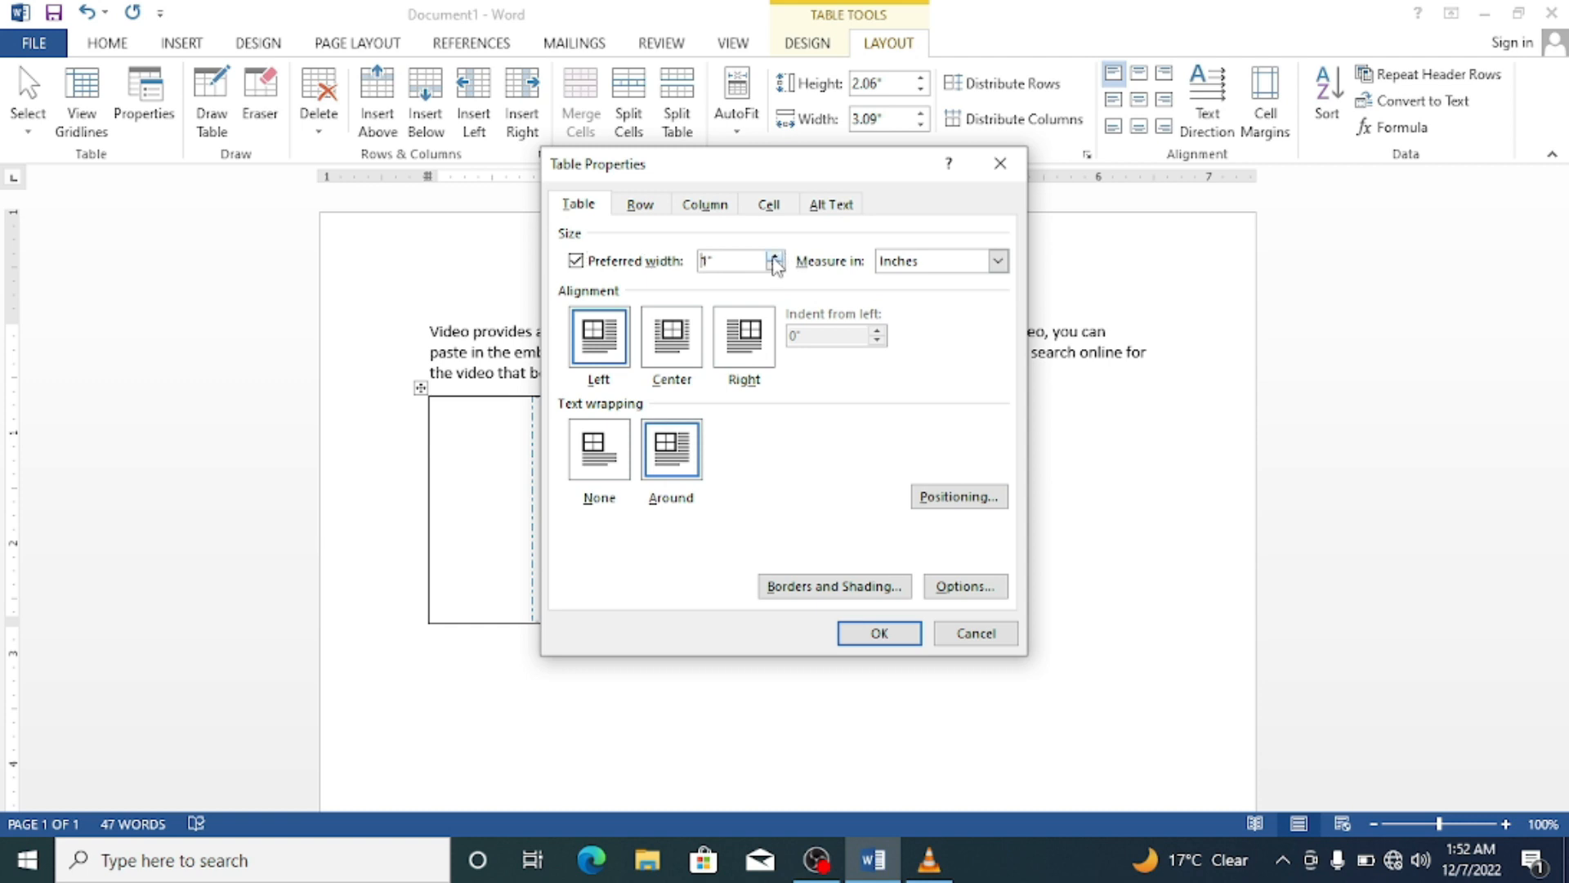
left_click(998, 261)
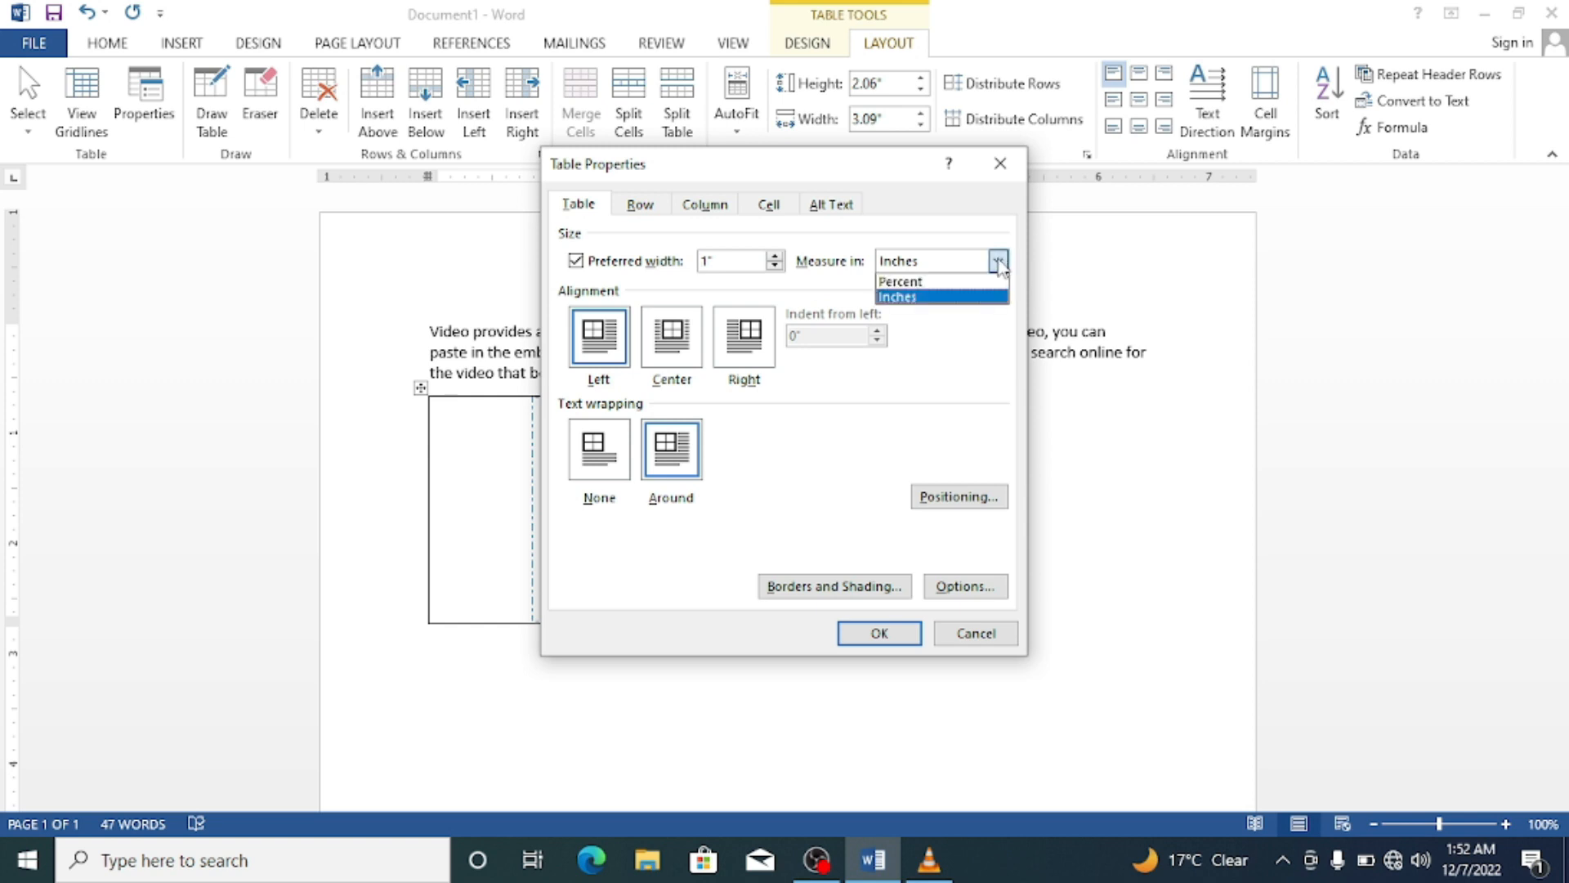
left_click(956, 296)
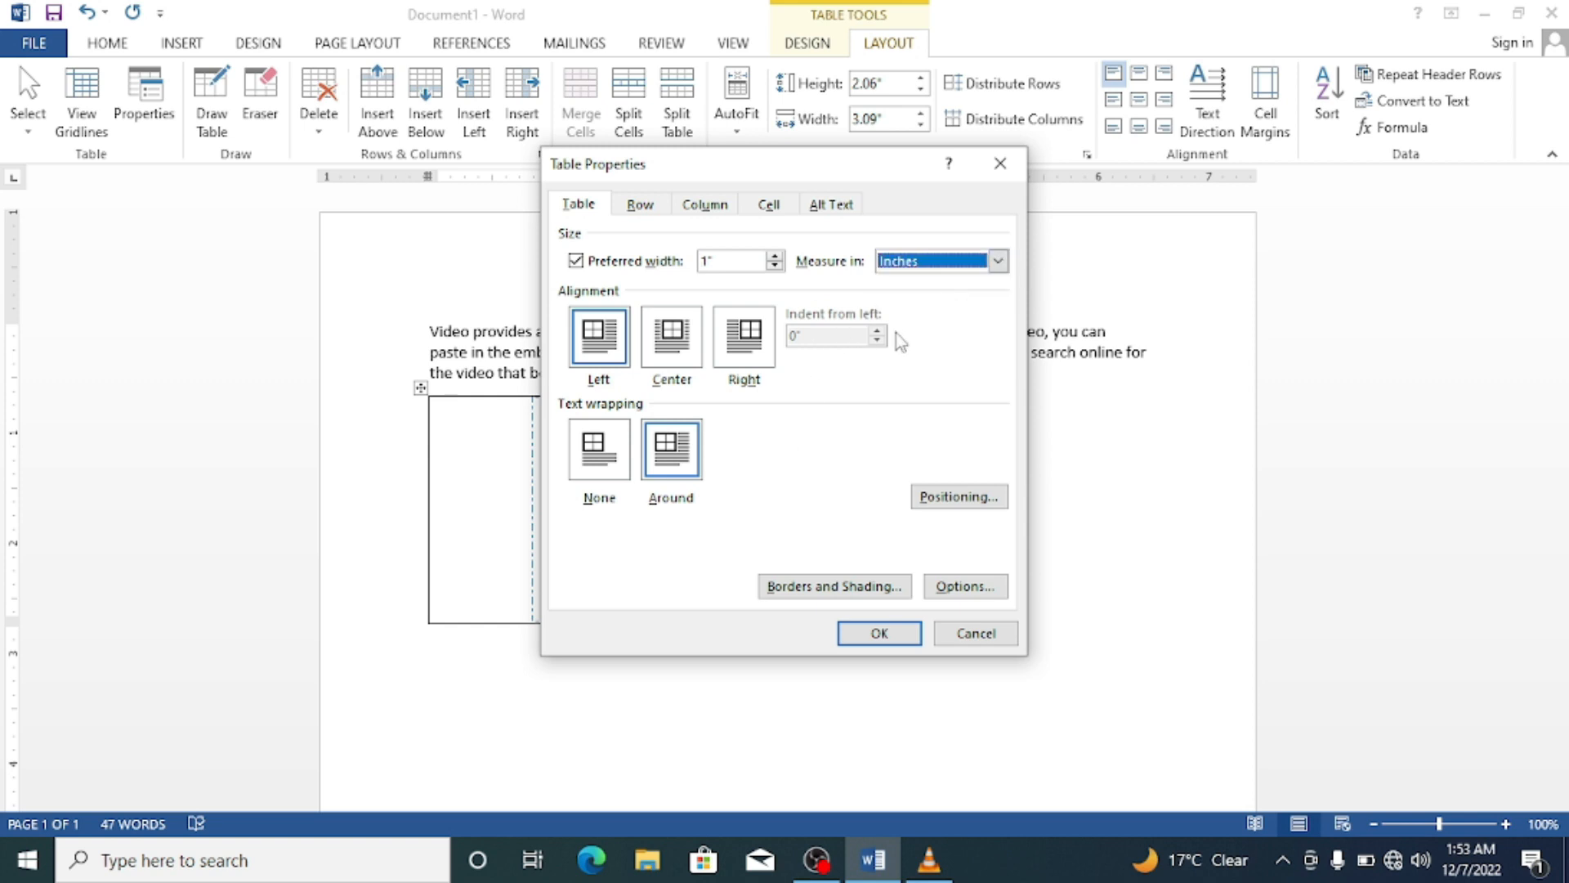
left_click(636, 204)
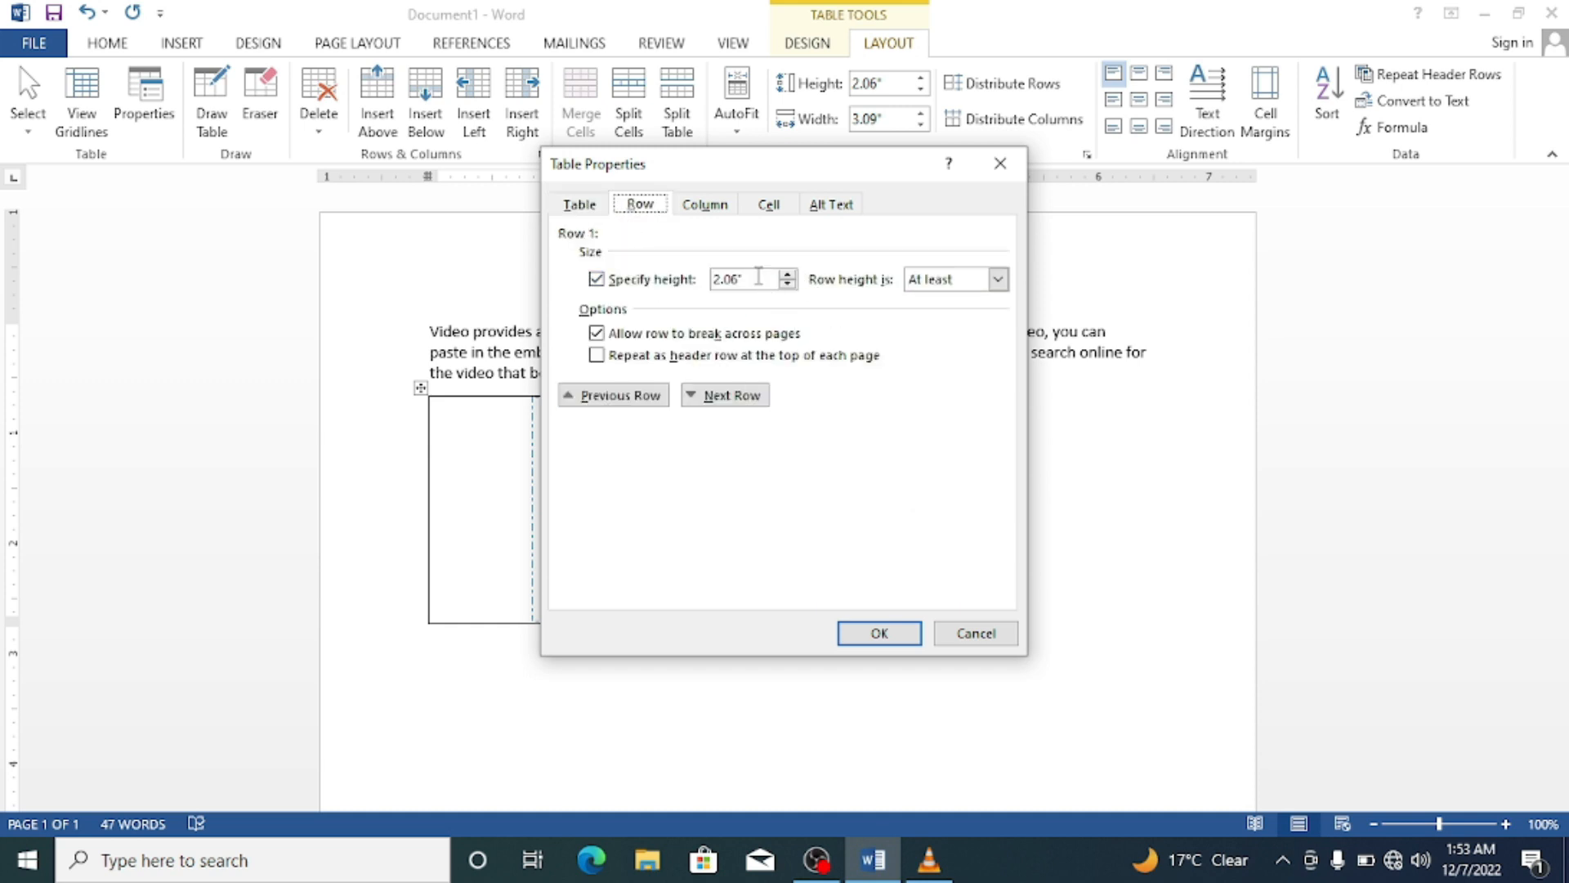
left_click(565, 210)
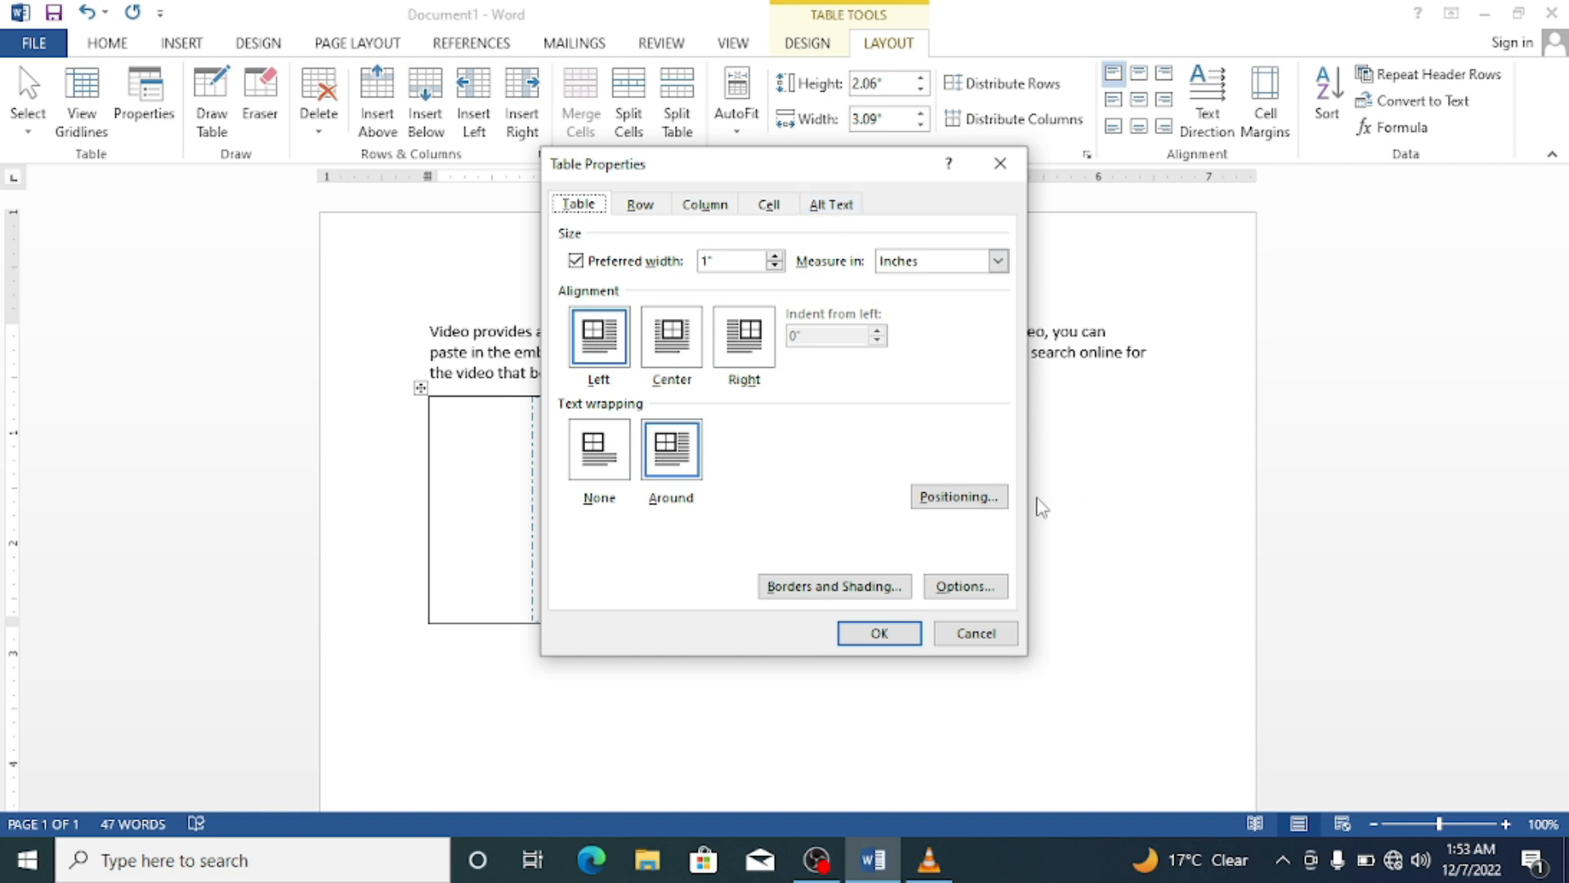
In the table's Borders and Shading settings, choose red, a 1½ pt width and a fine dash-dot-dot line style.
left_click(865, 587)
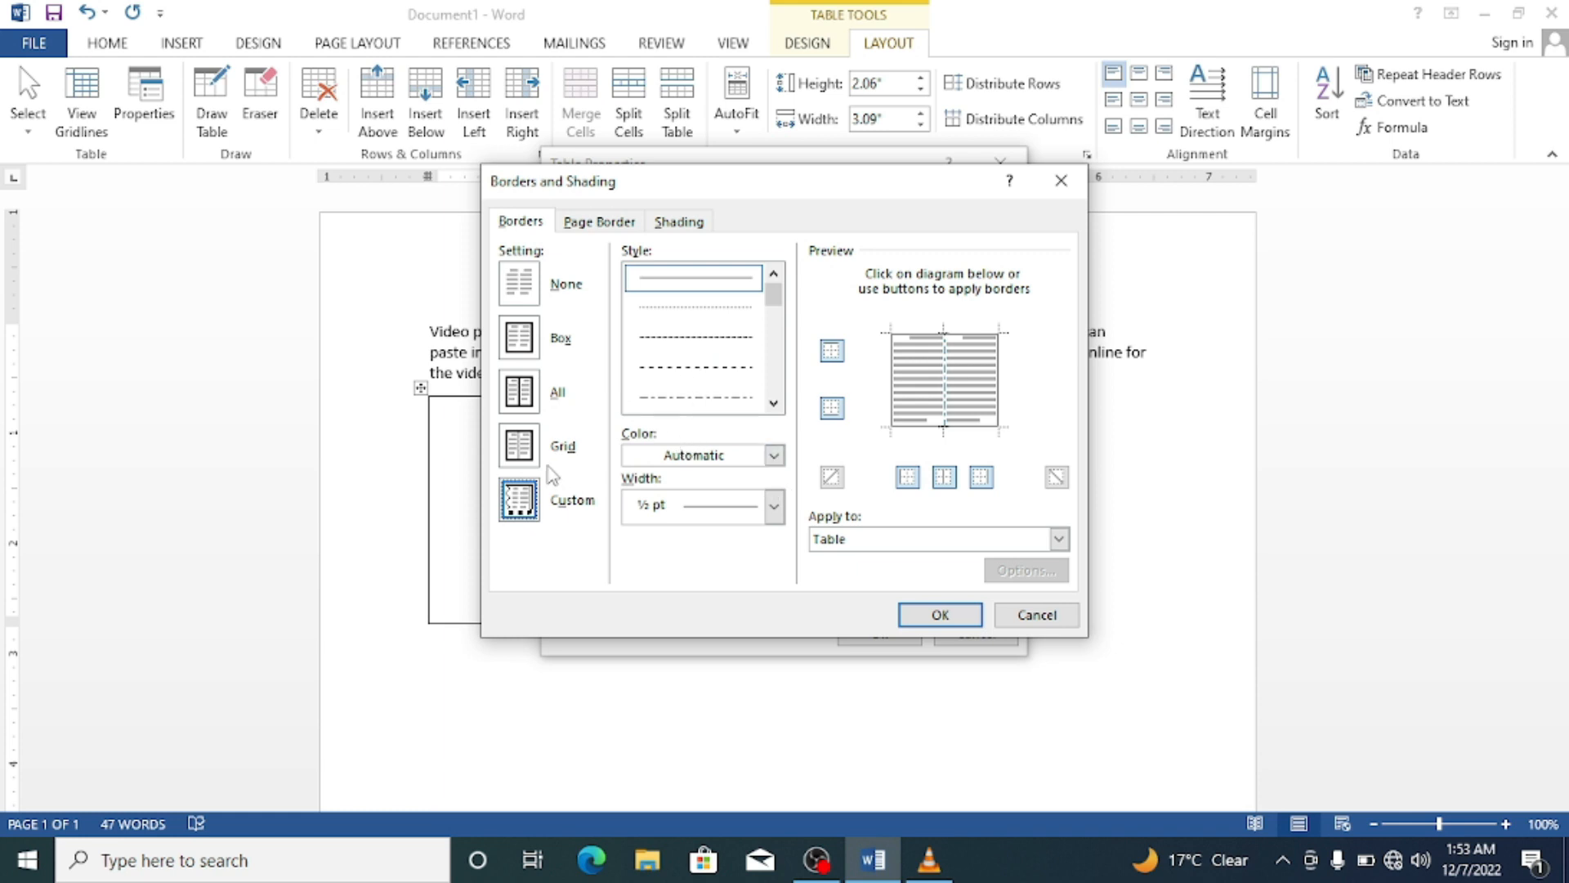
left_click(774, 455)
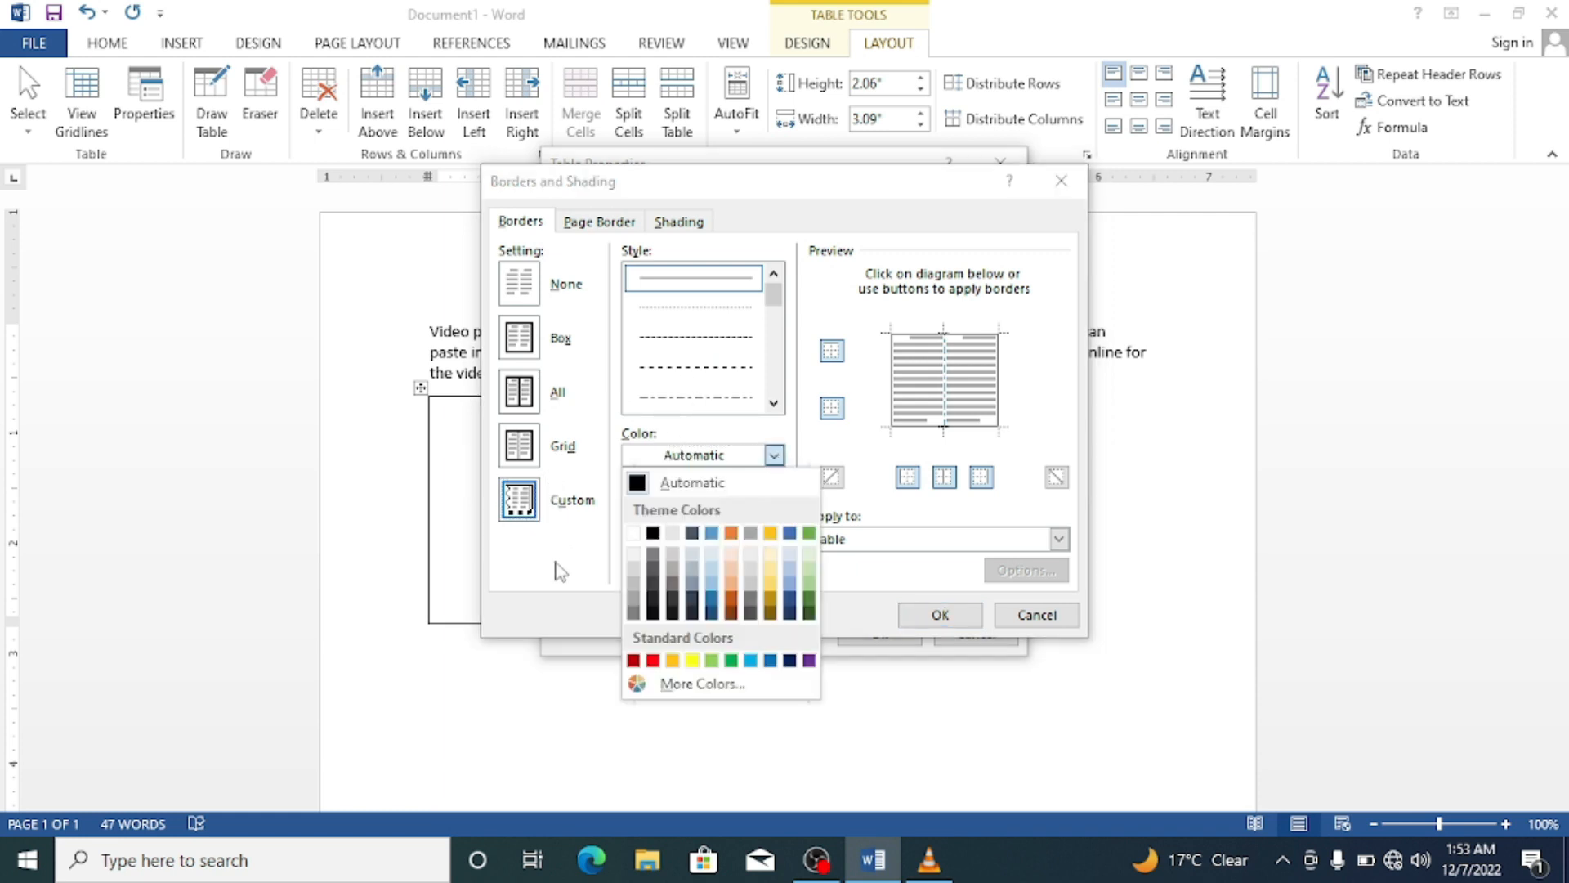
left_click(653, 660)
left_click(773, 507)
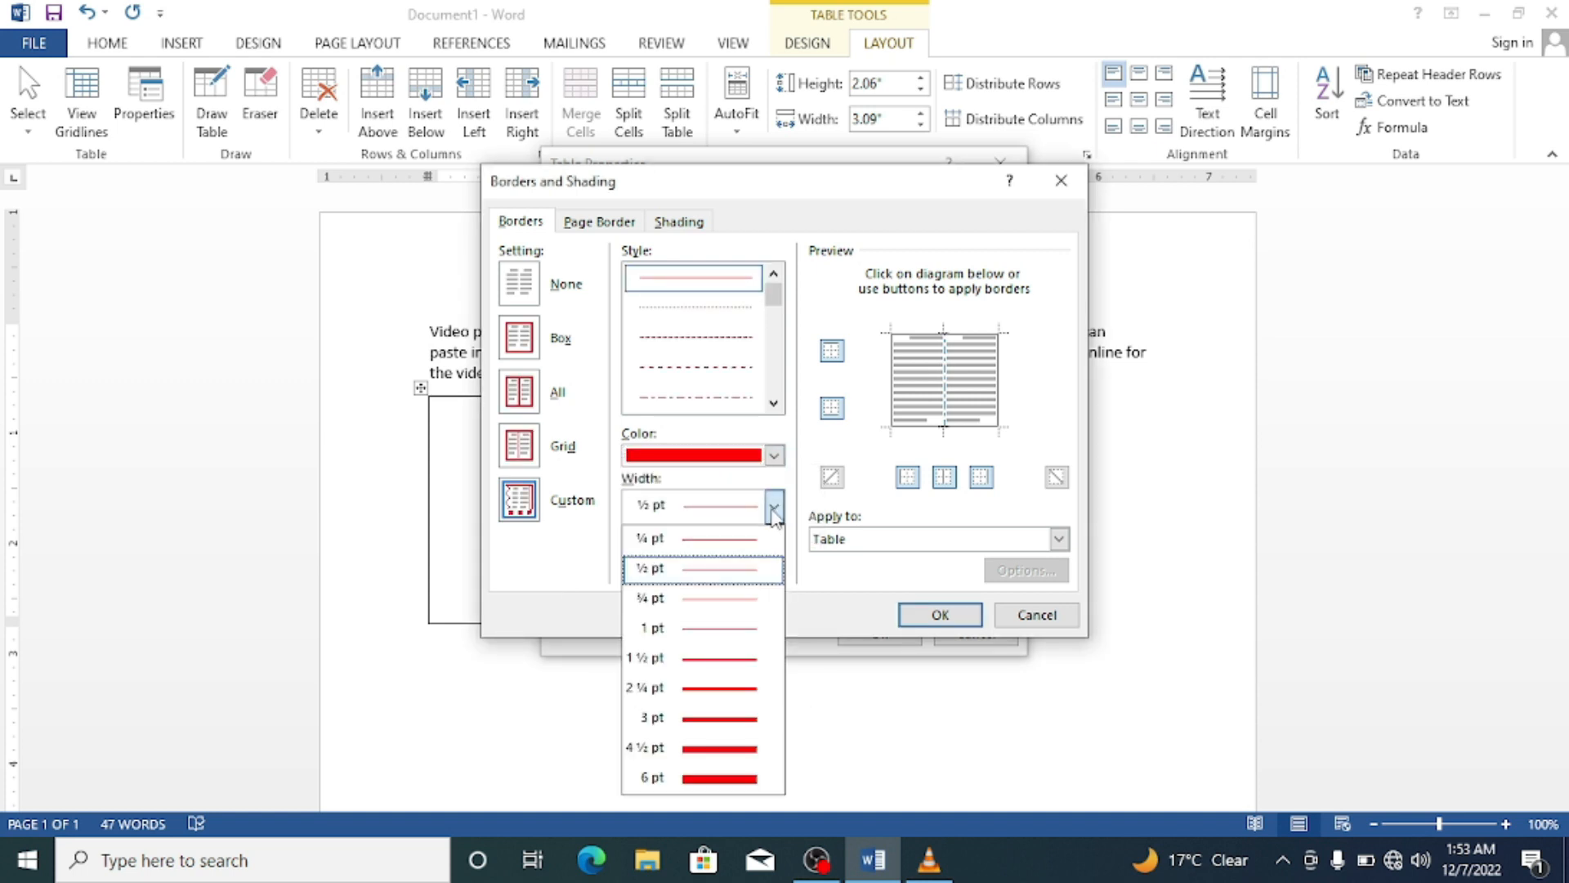
left_click(726, 654)
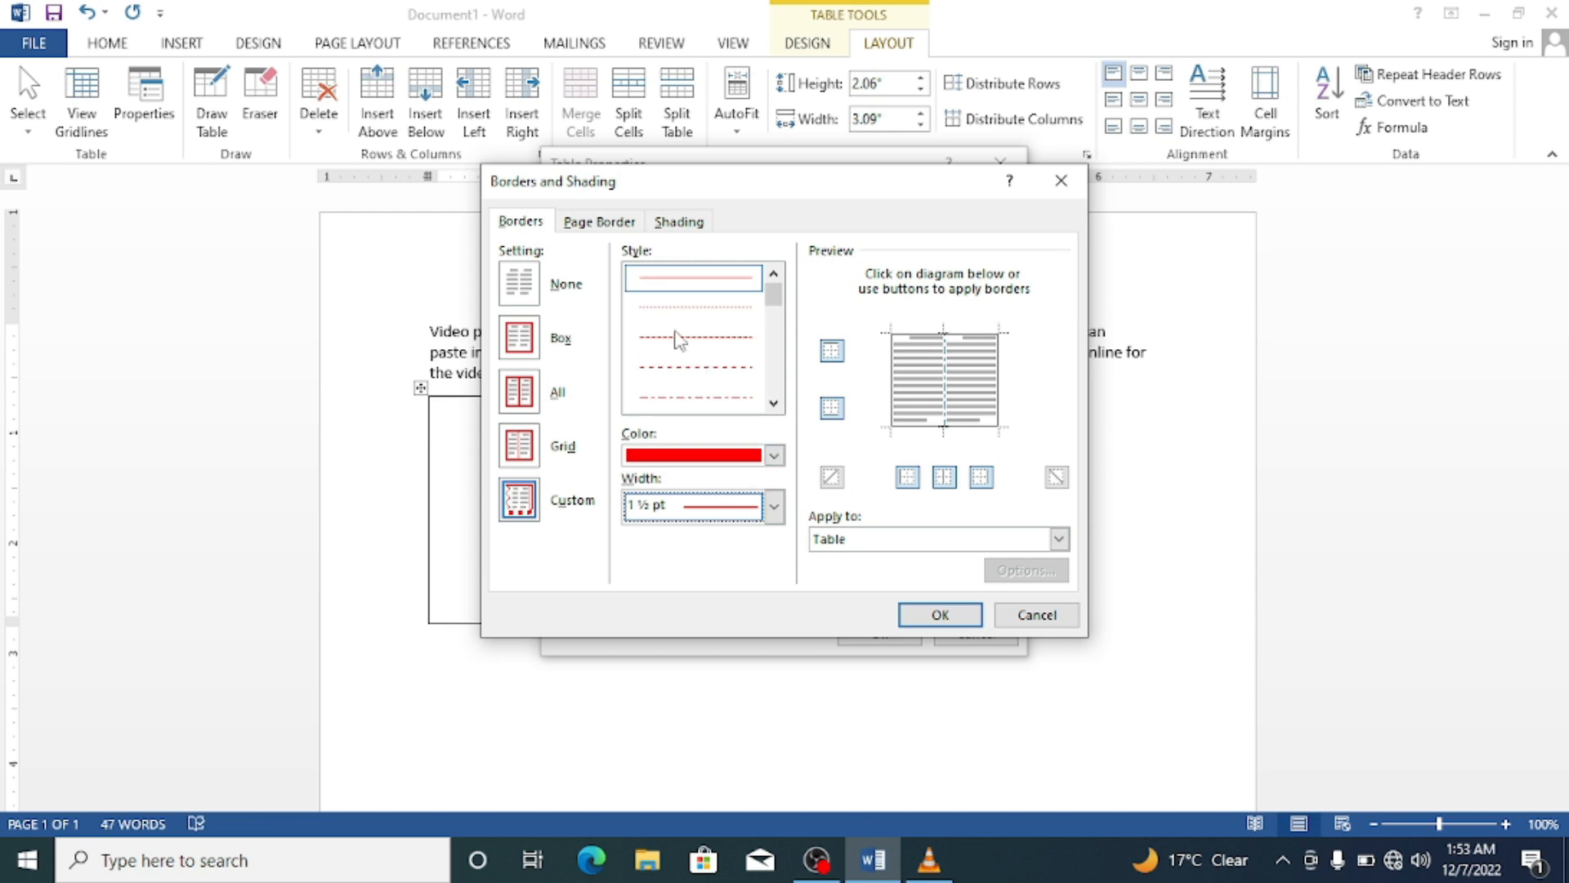
left_click_drag(776, 291, 775, 307)
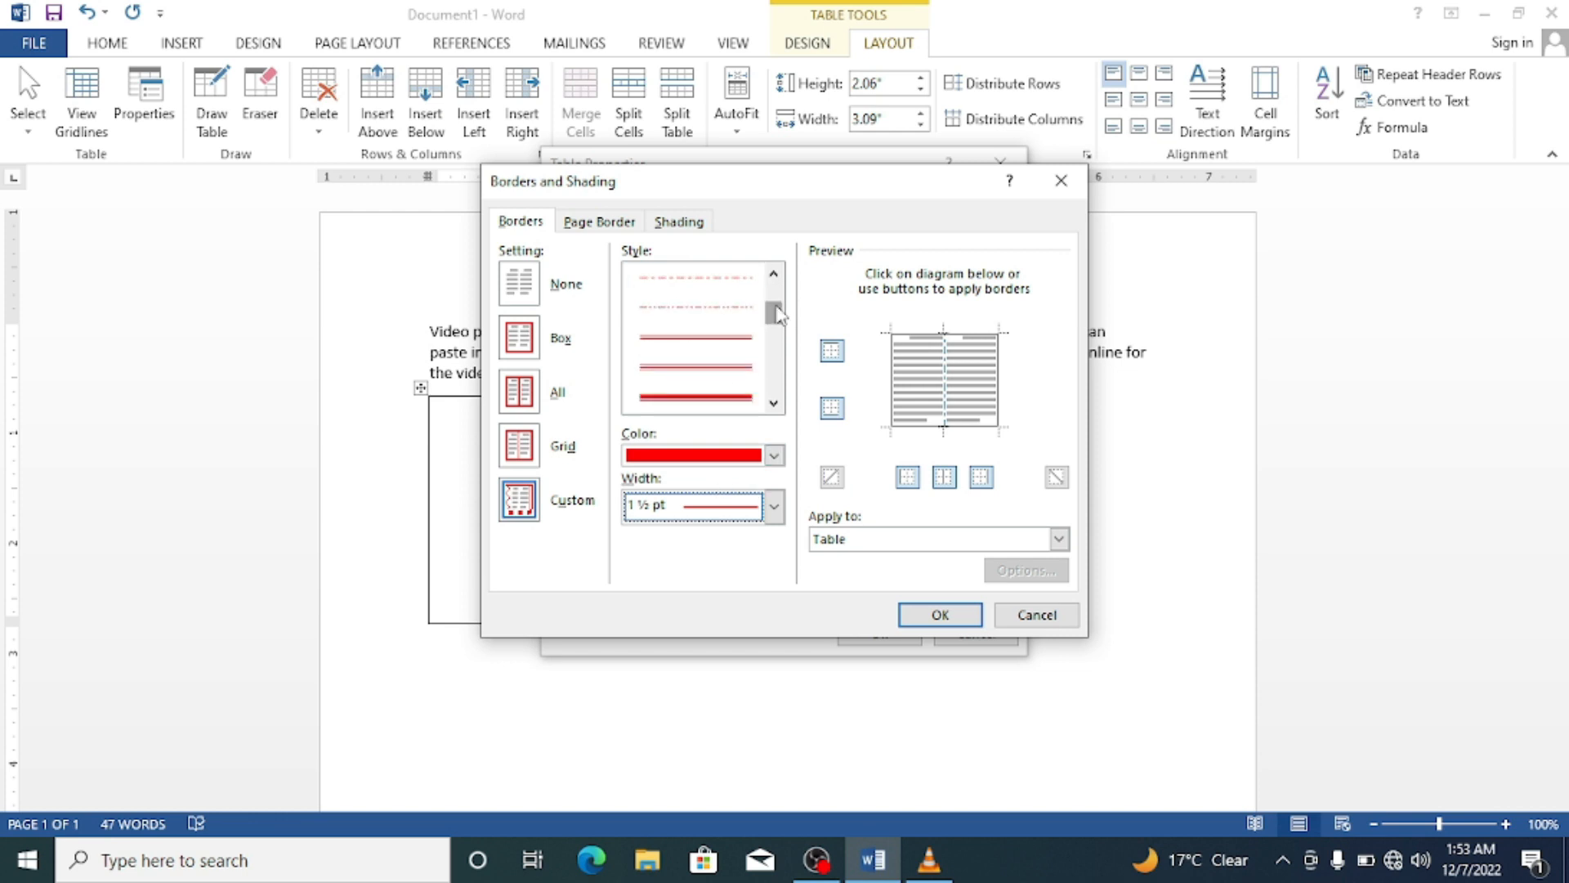
left_click(714, 301)
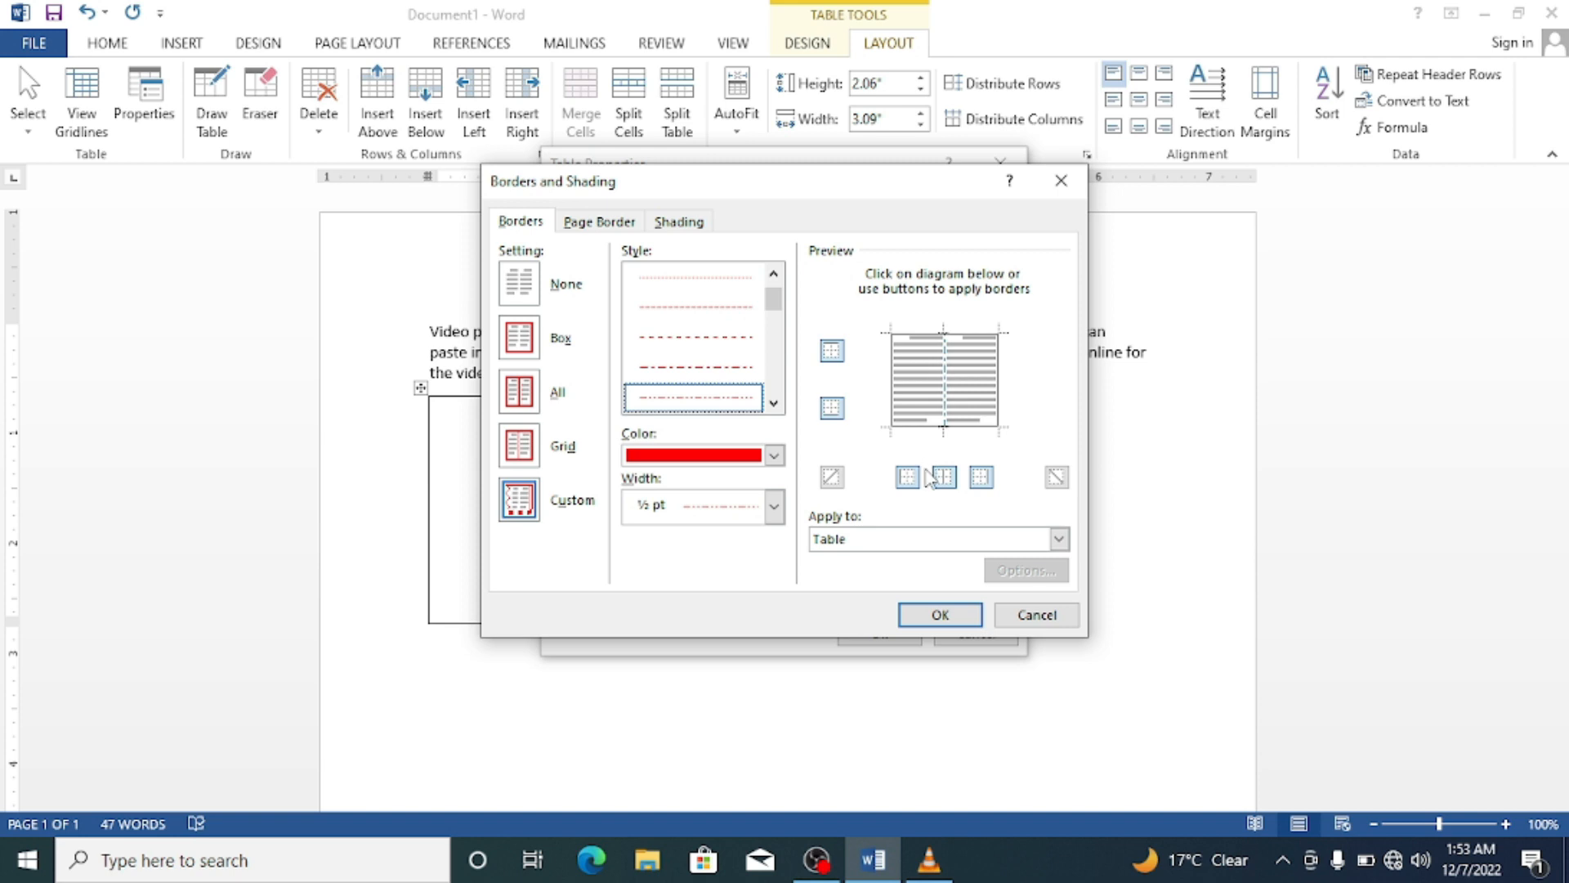
In the border preview, apply the red dash-dot-dot line to the table's top, left, right and inner vertical borders.
left_click(834, 355)
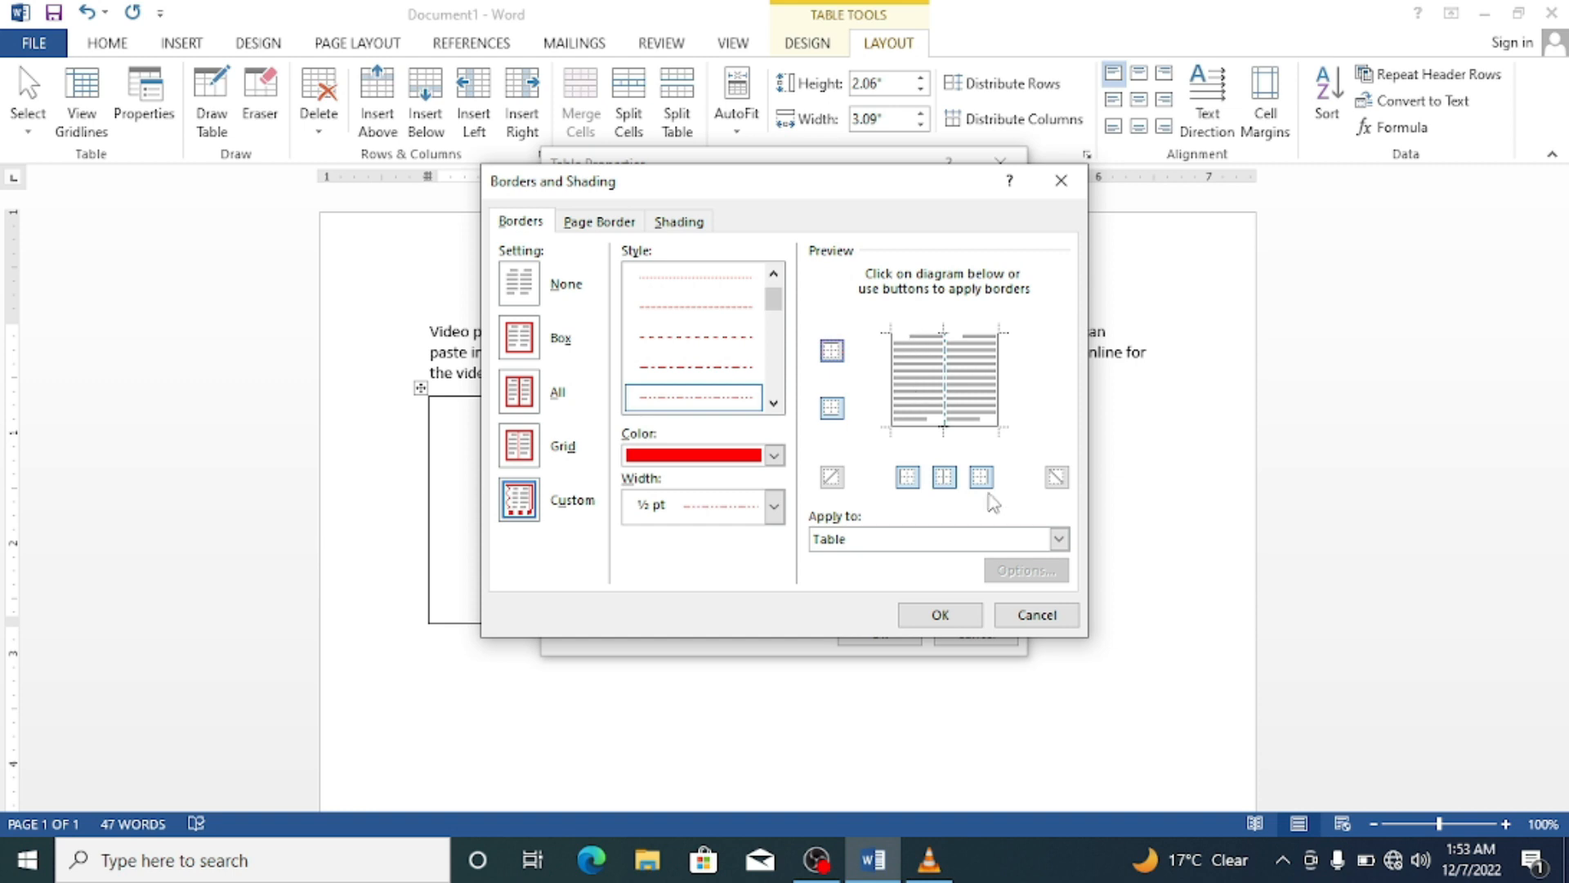
left_click(944, 479)
left_click(945, 479)
left_click(982, 479)
left_click(910, 477)
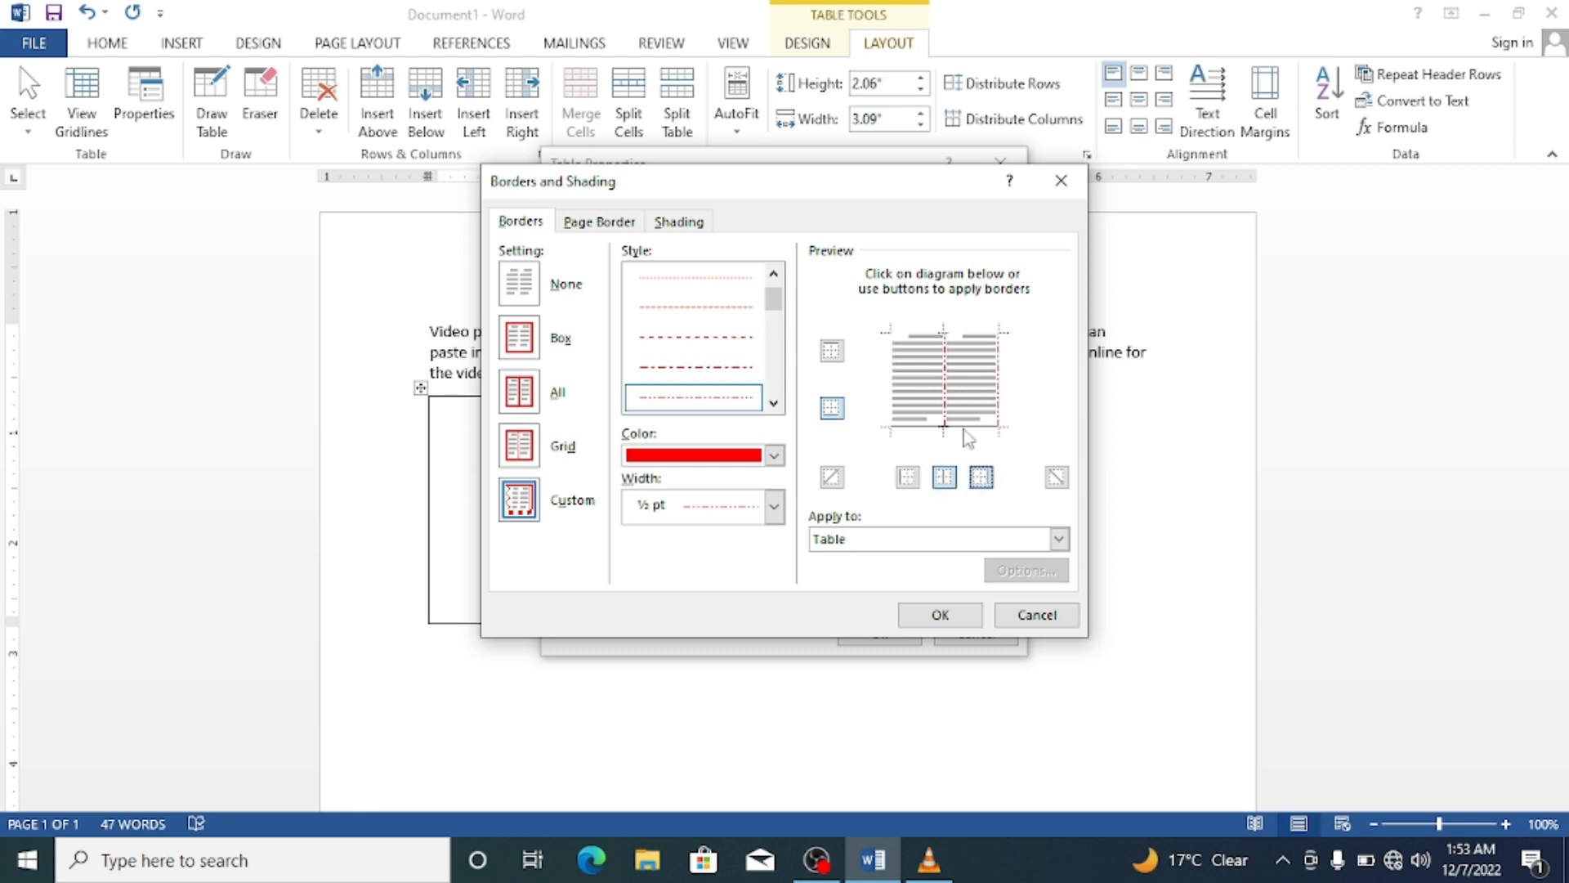
left_click(831, 348)
left_click(908, 477)
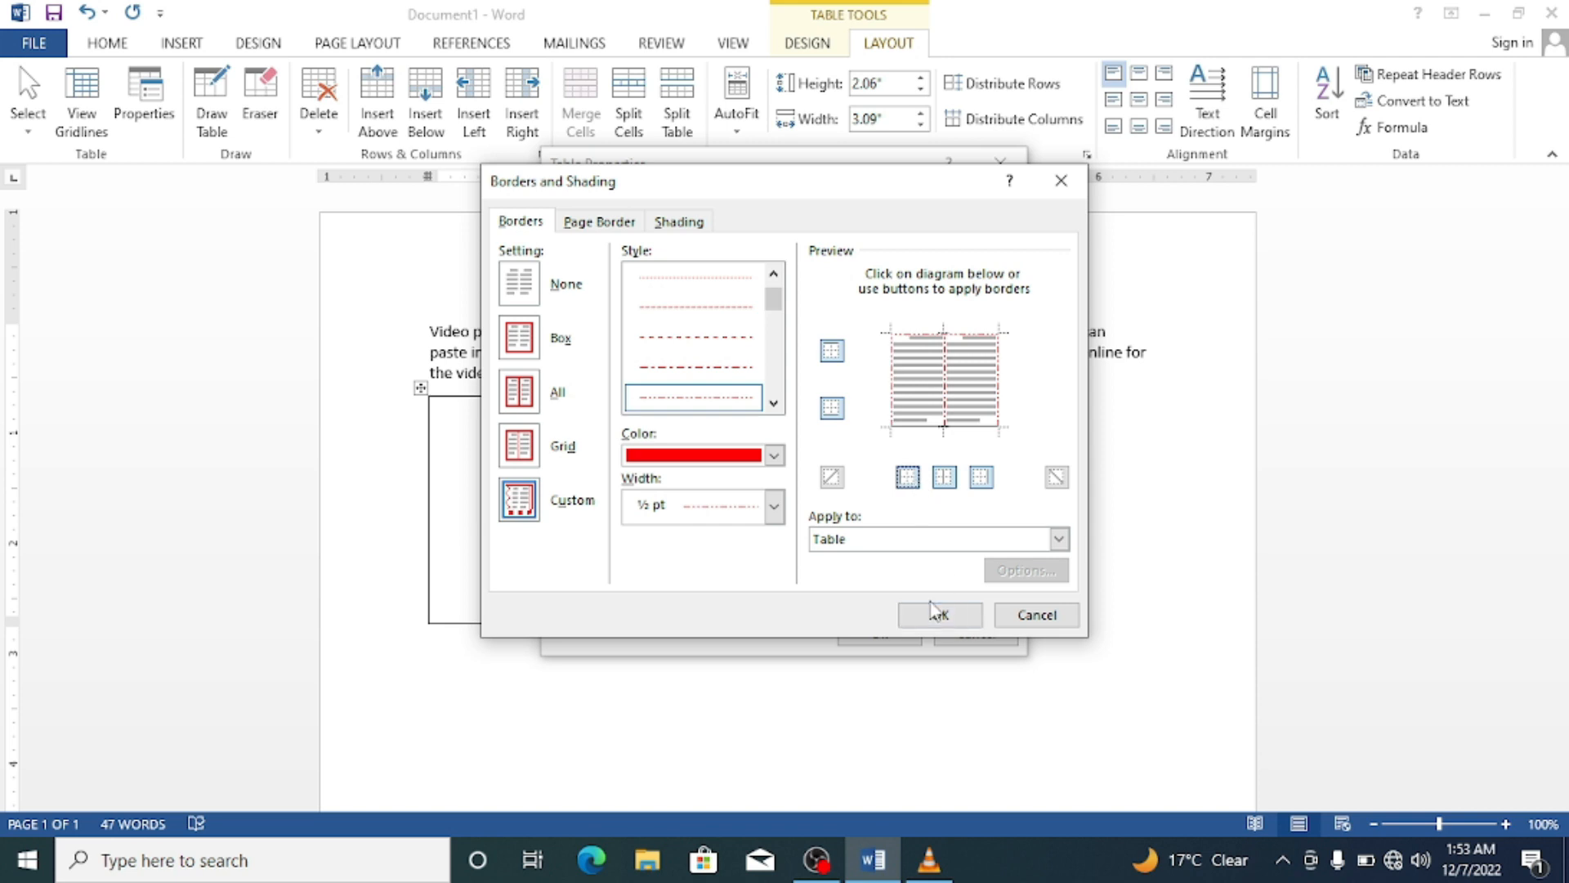
Check the apply-to choices, keep Table, and accept the border settings and the table properties.
left_click(1060, 538)
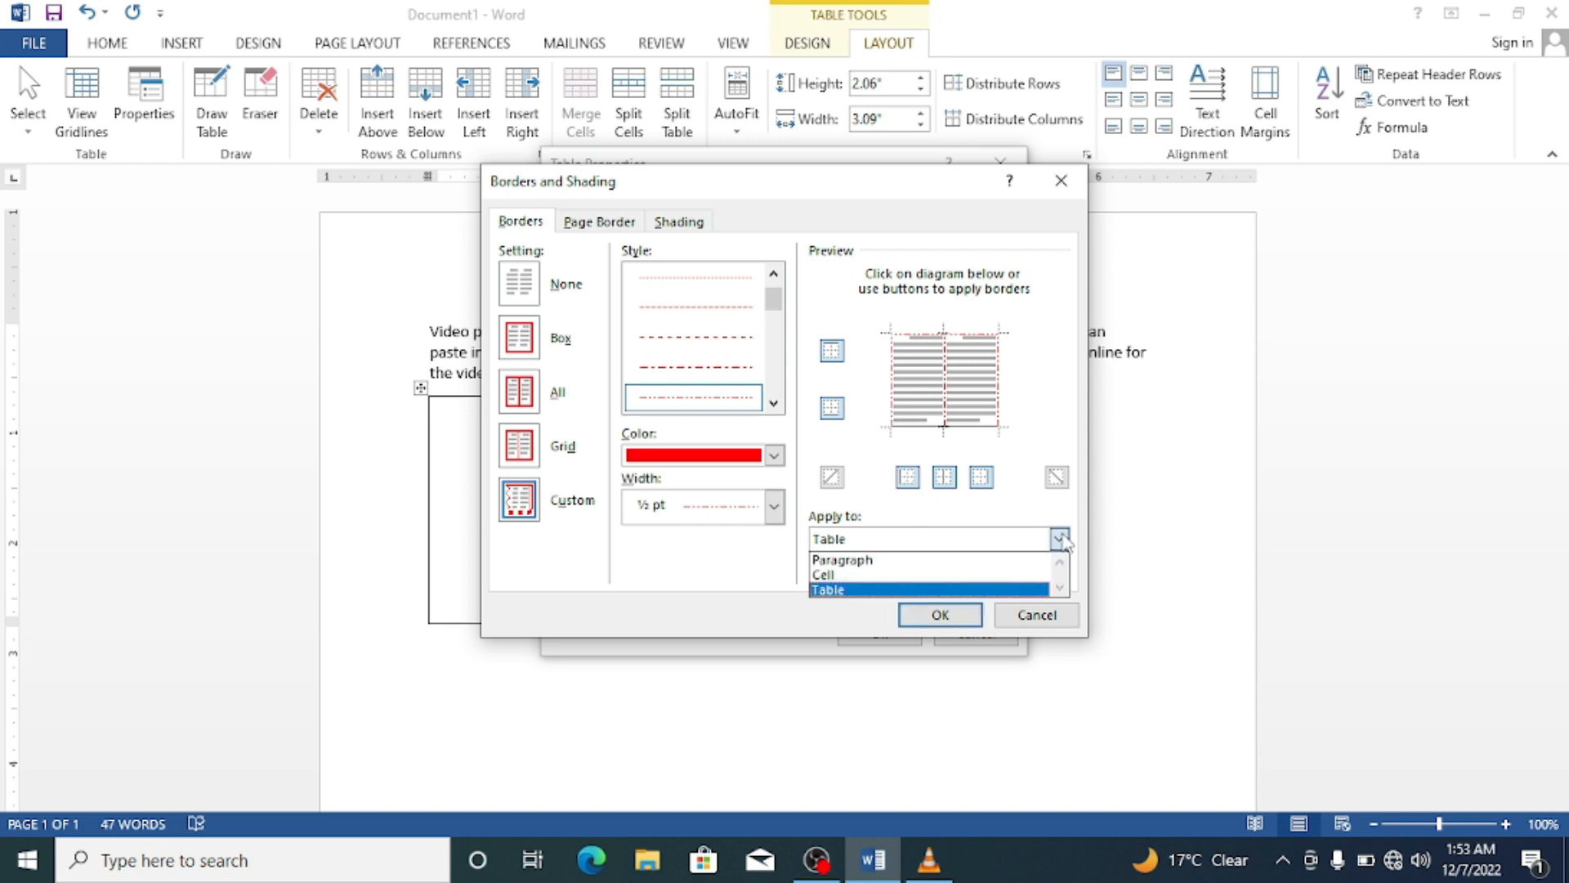
left_click(1061, 540)
left_click(933, 621)
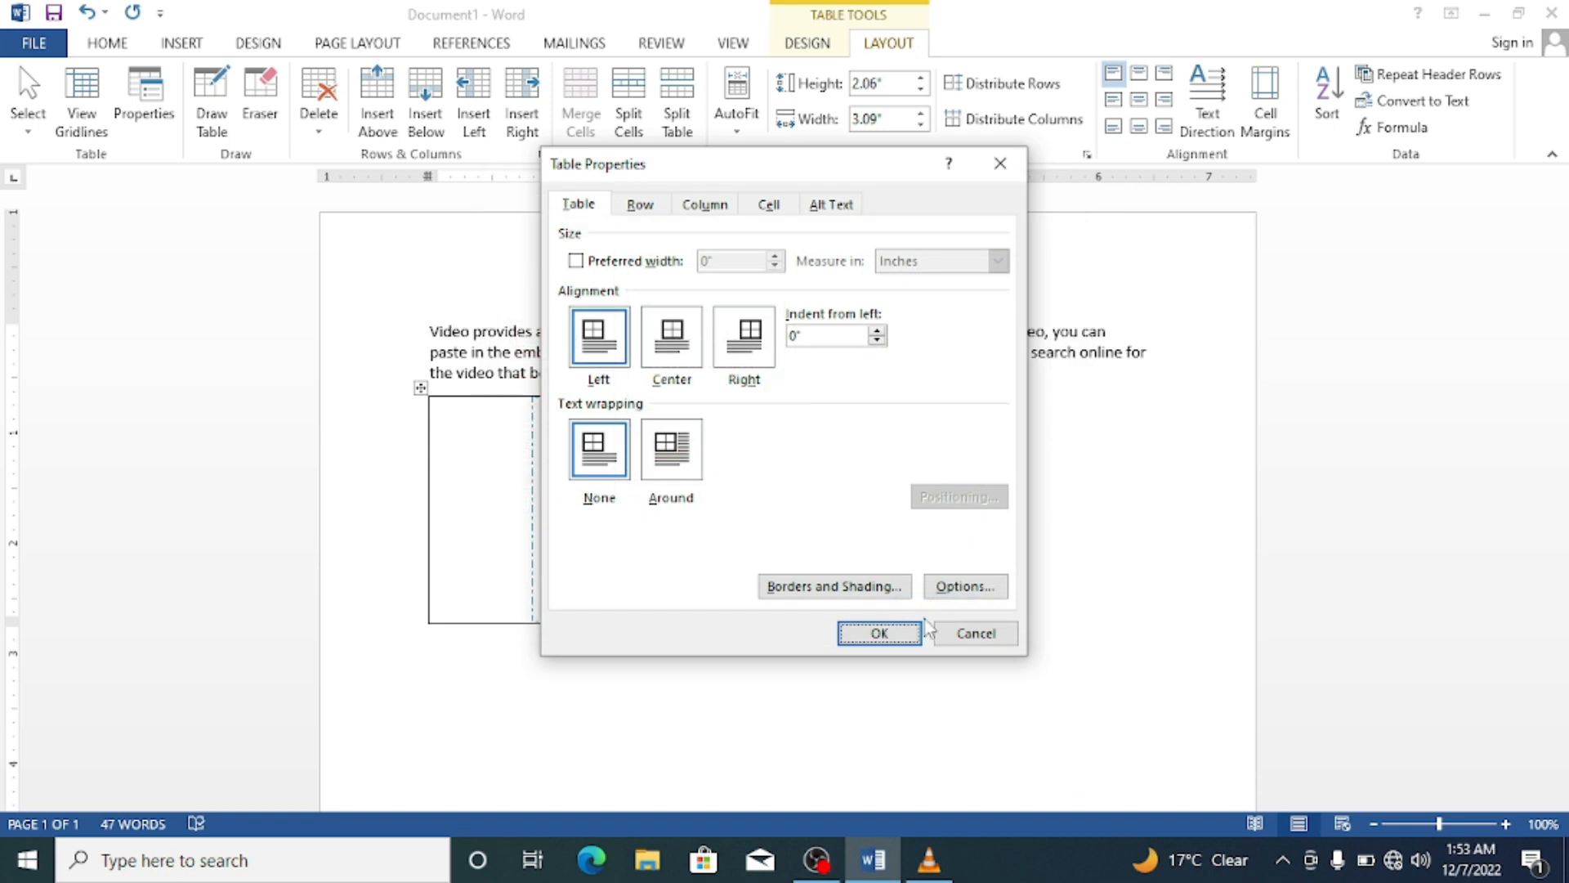
left_click(880, 633)
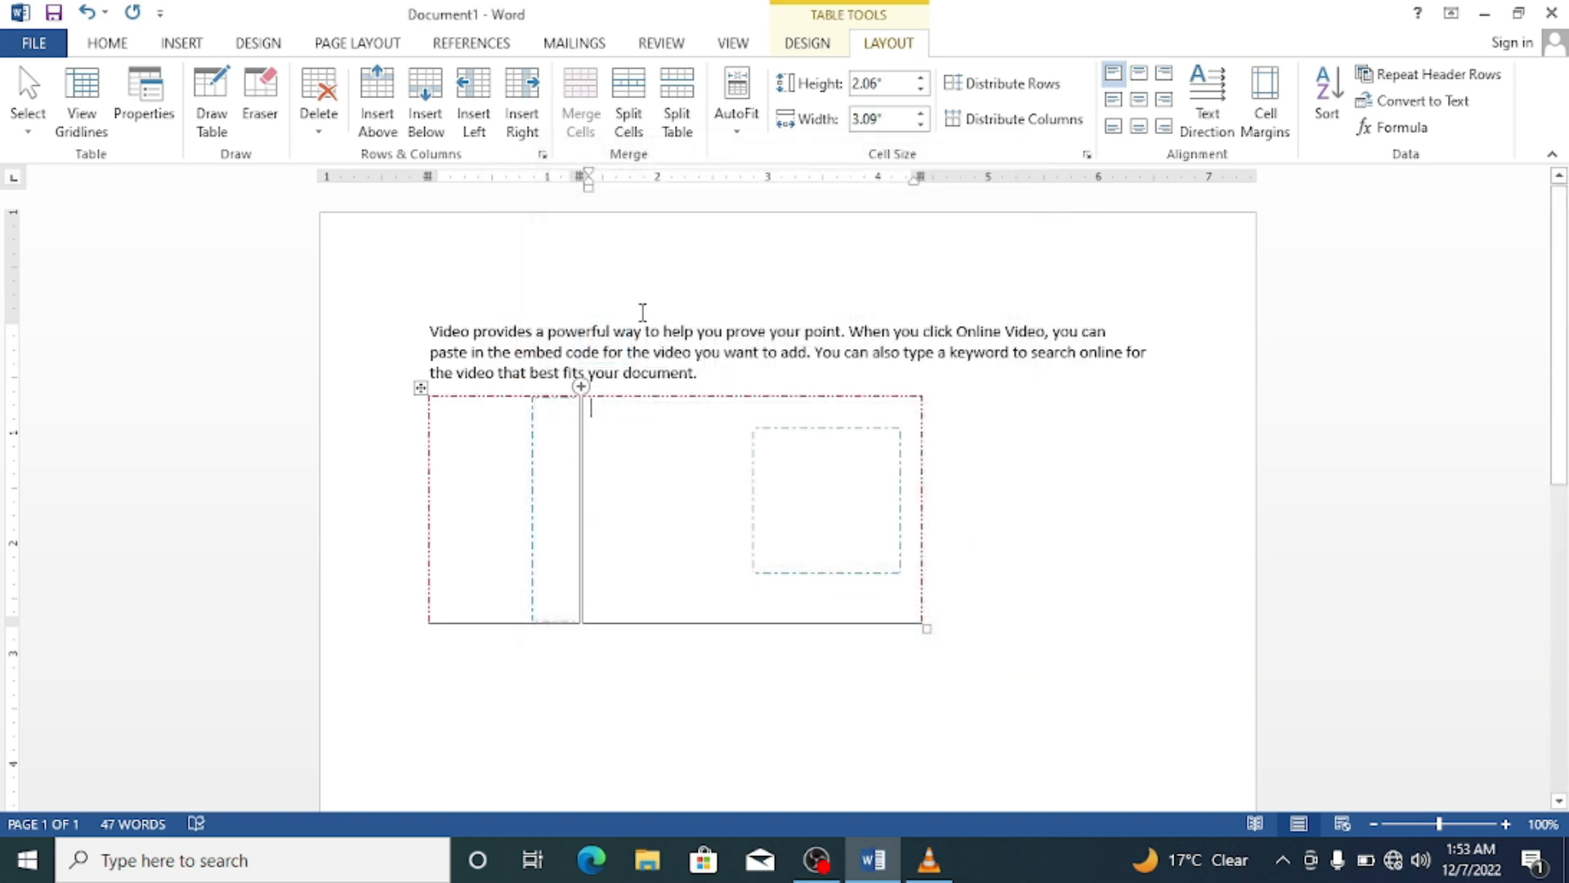
Delete the nested box in the wide cell and the narrow nested box in the left cell of the main table.
left_click(785, 441)
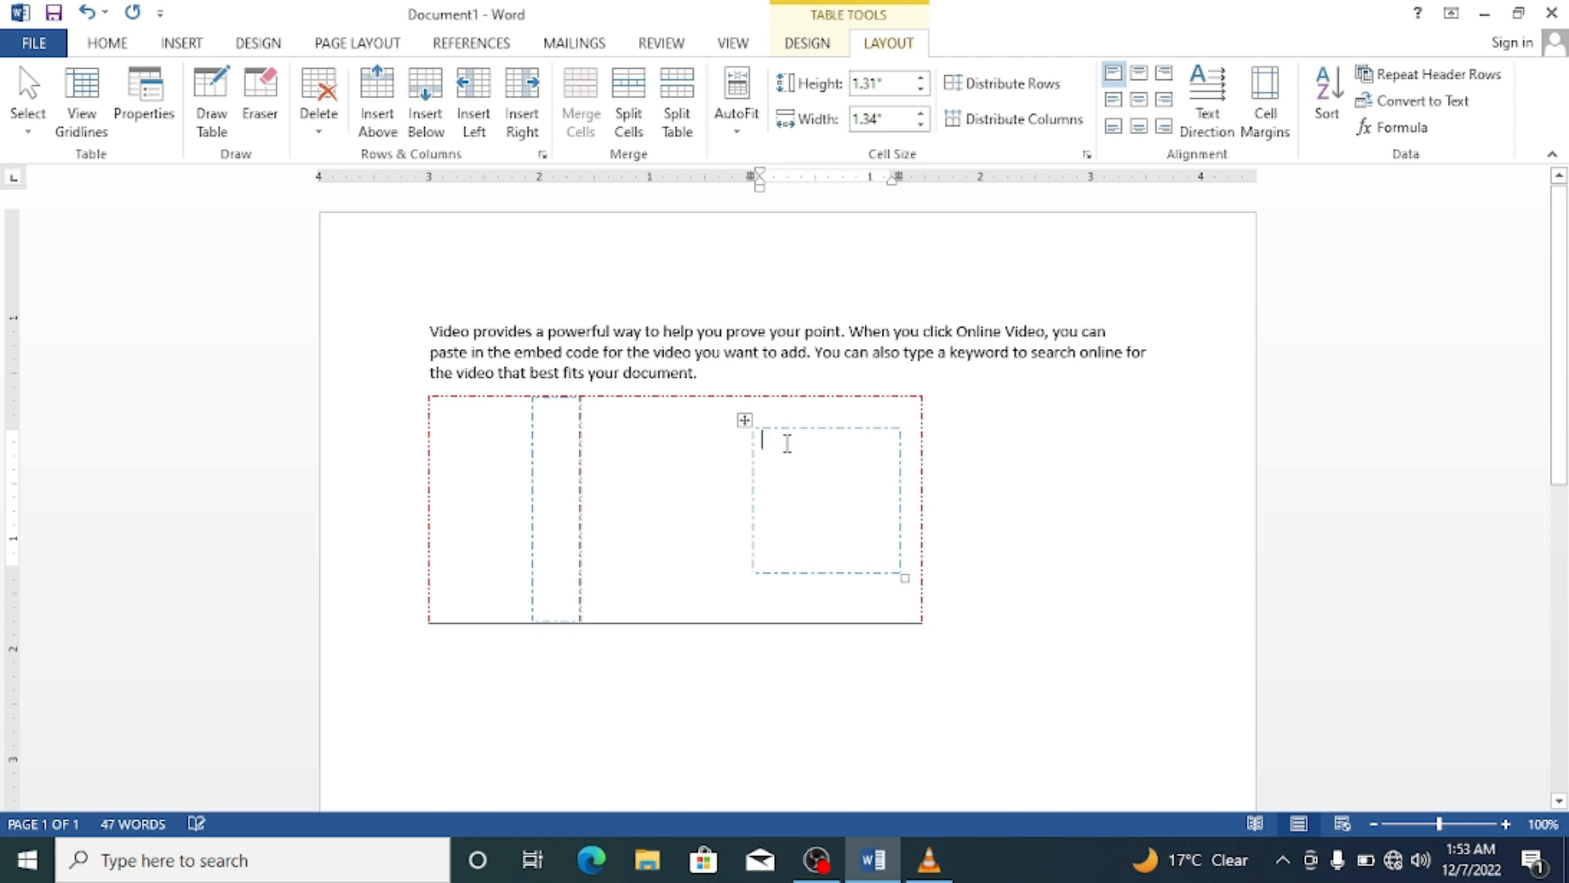
left_click(795, 425)
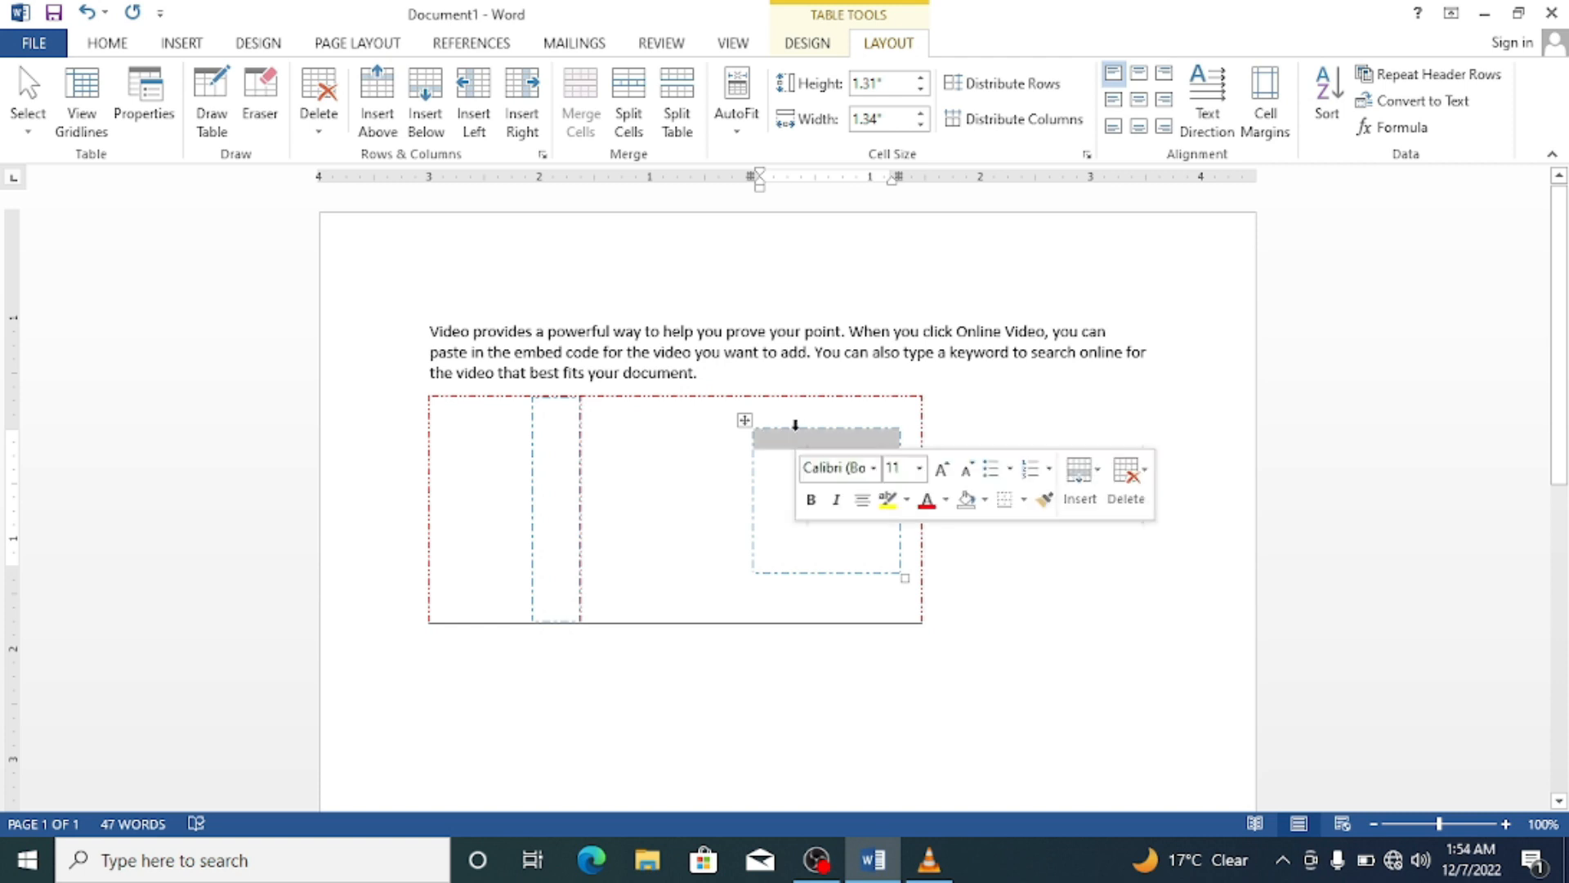
key("BackSpace")
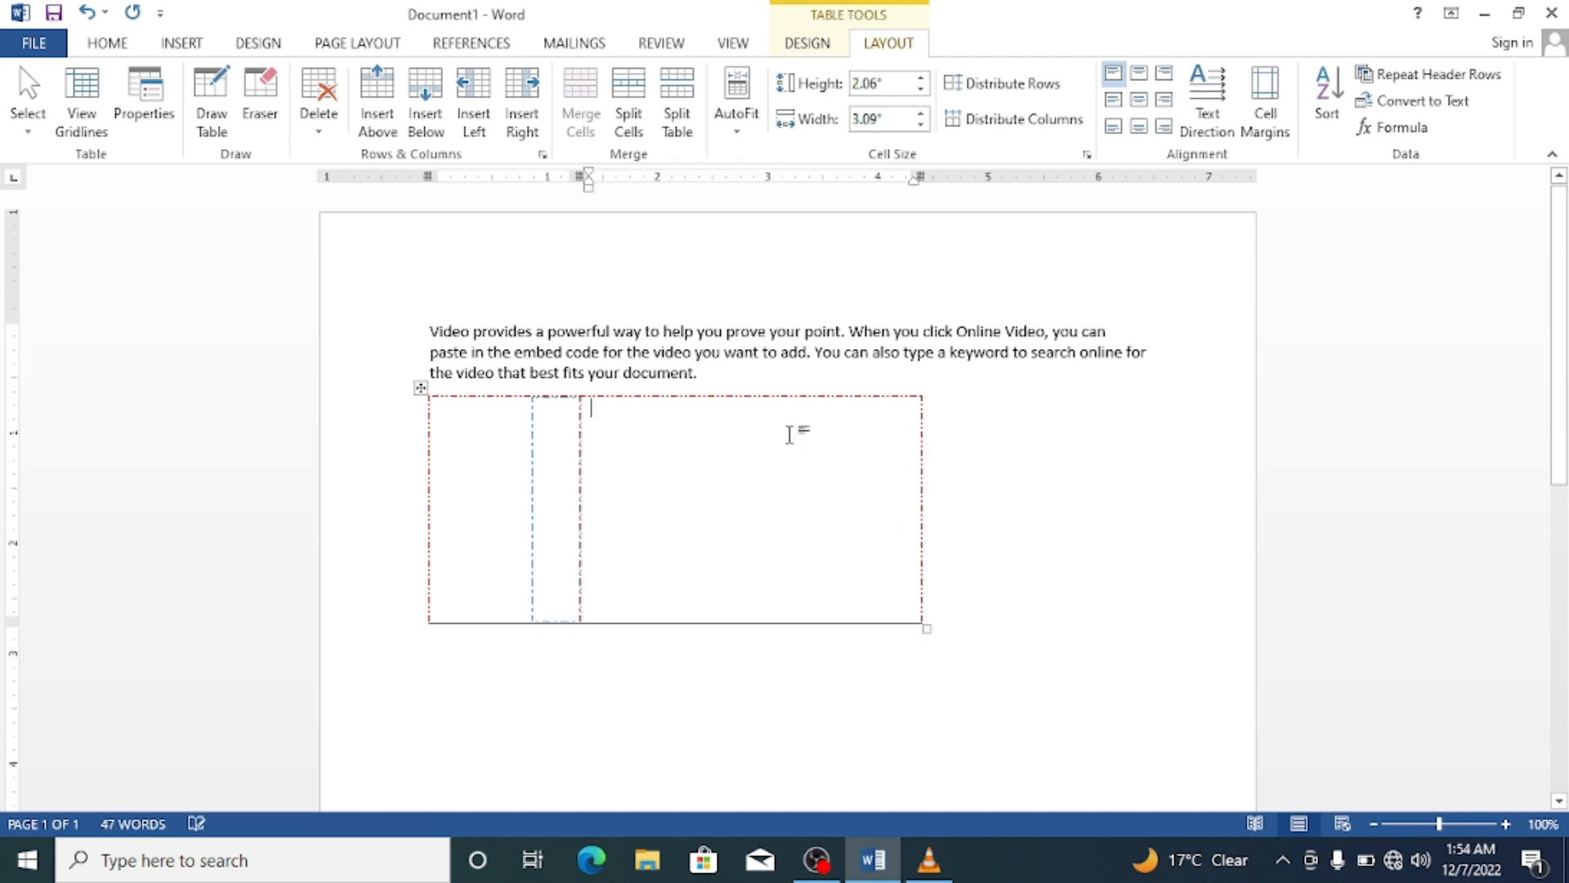
left_click(531, 487)
key("BackSpace")
left_click(728, 499)
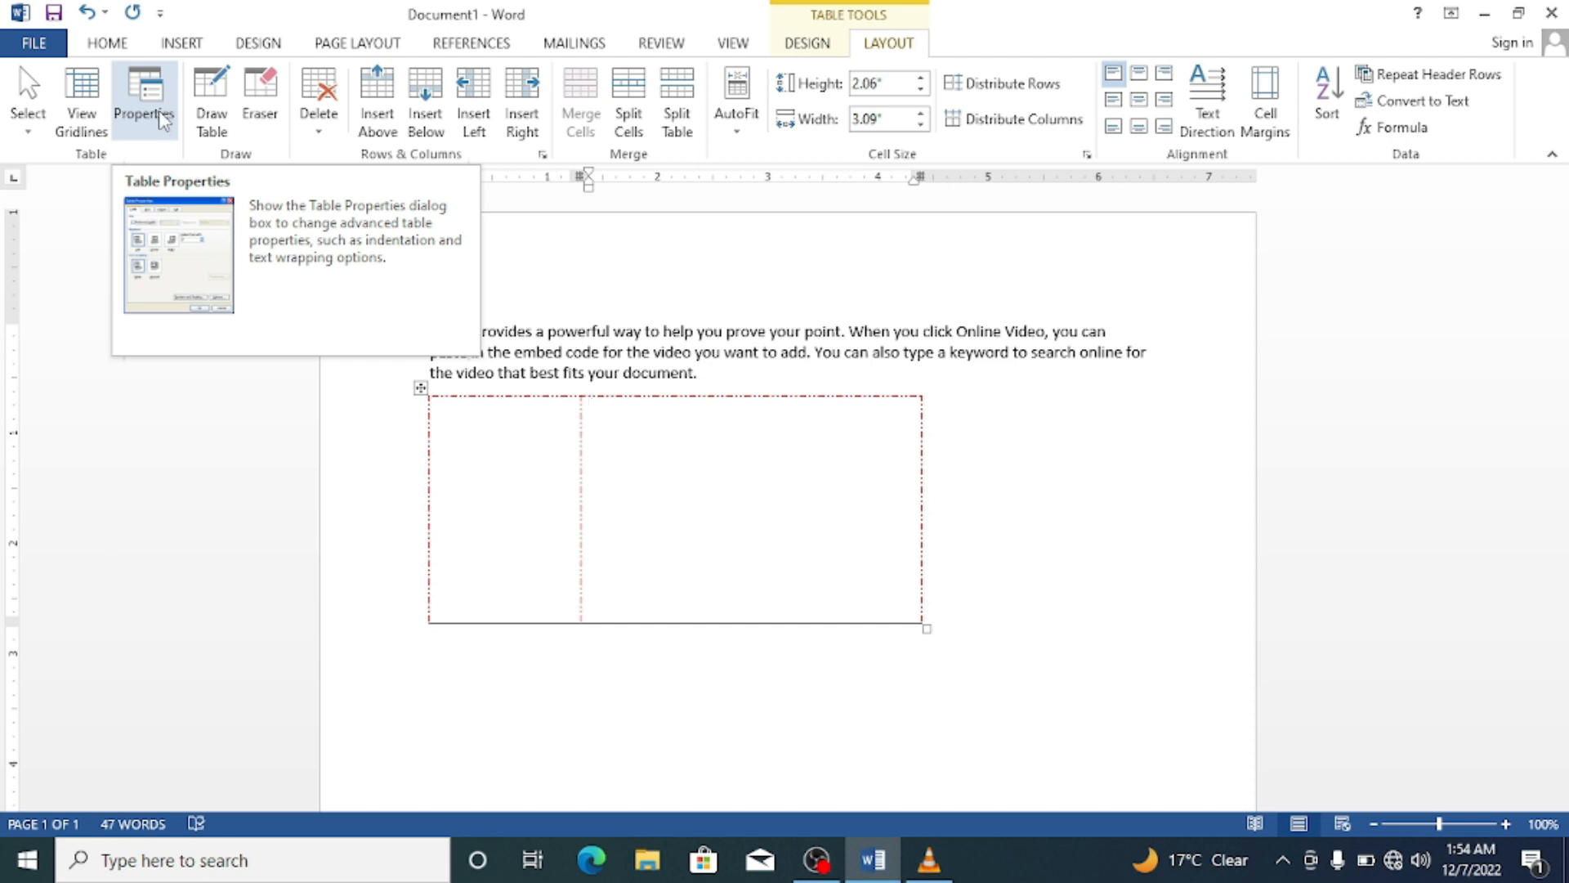
Beside the main table, draw a table about 1.08" wide and 1.07" high with a nested box, and a smaller one, about 0.26" by 0.4", above it.
left_click(212, 102)
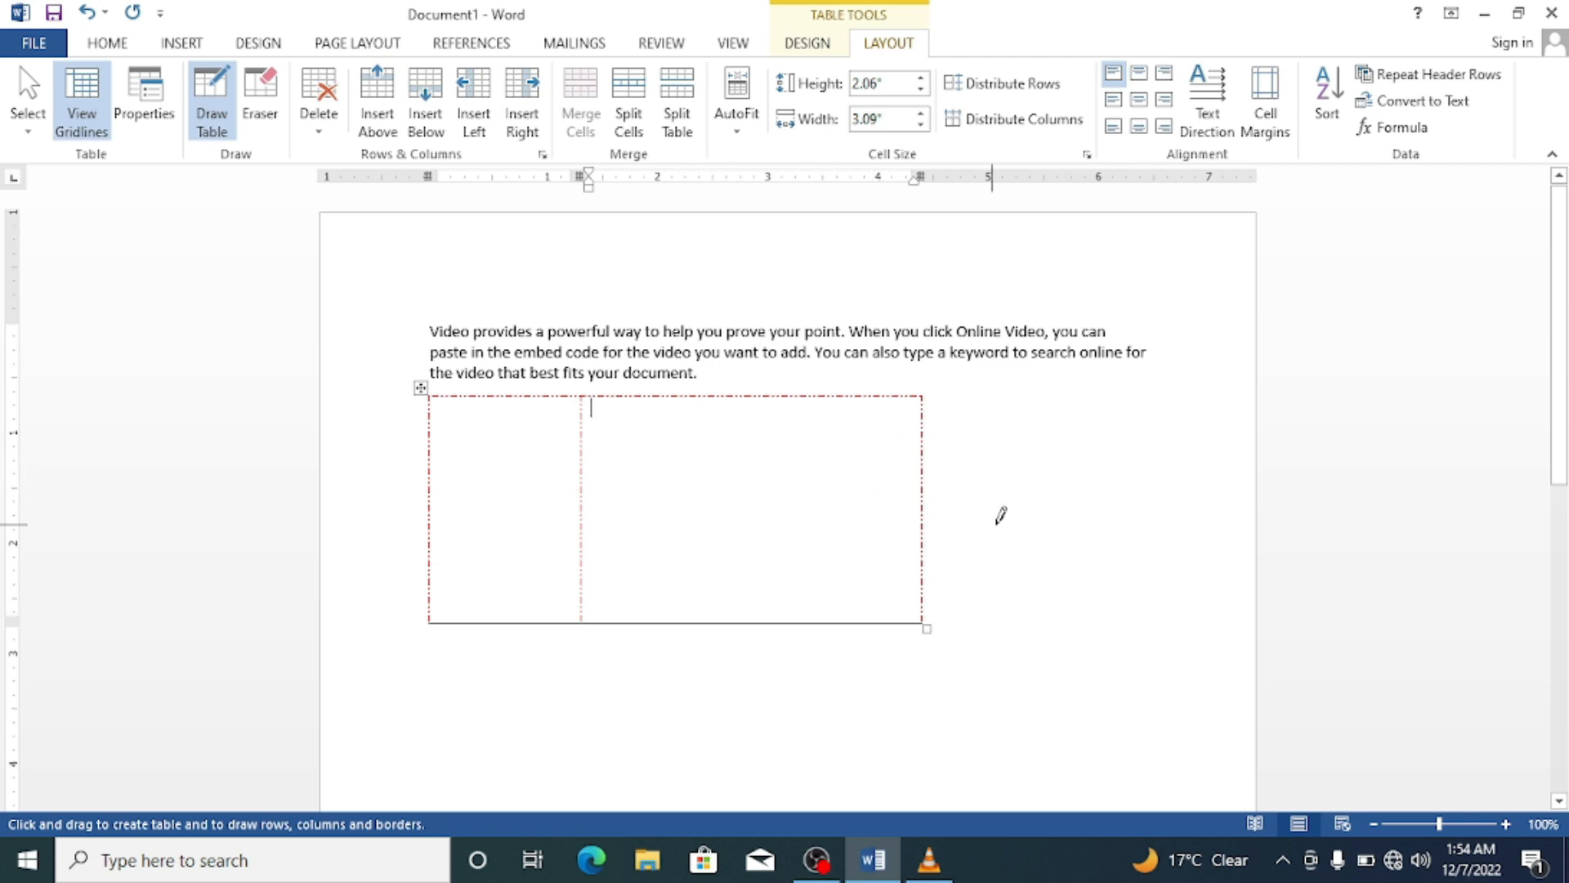
left_click_drag(1009, 475, 1024, 490)
left_click_drag(1116, 584, 1126, 590)
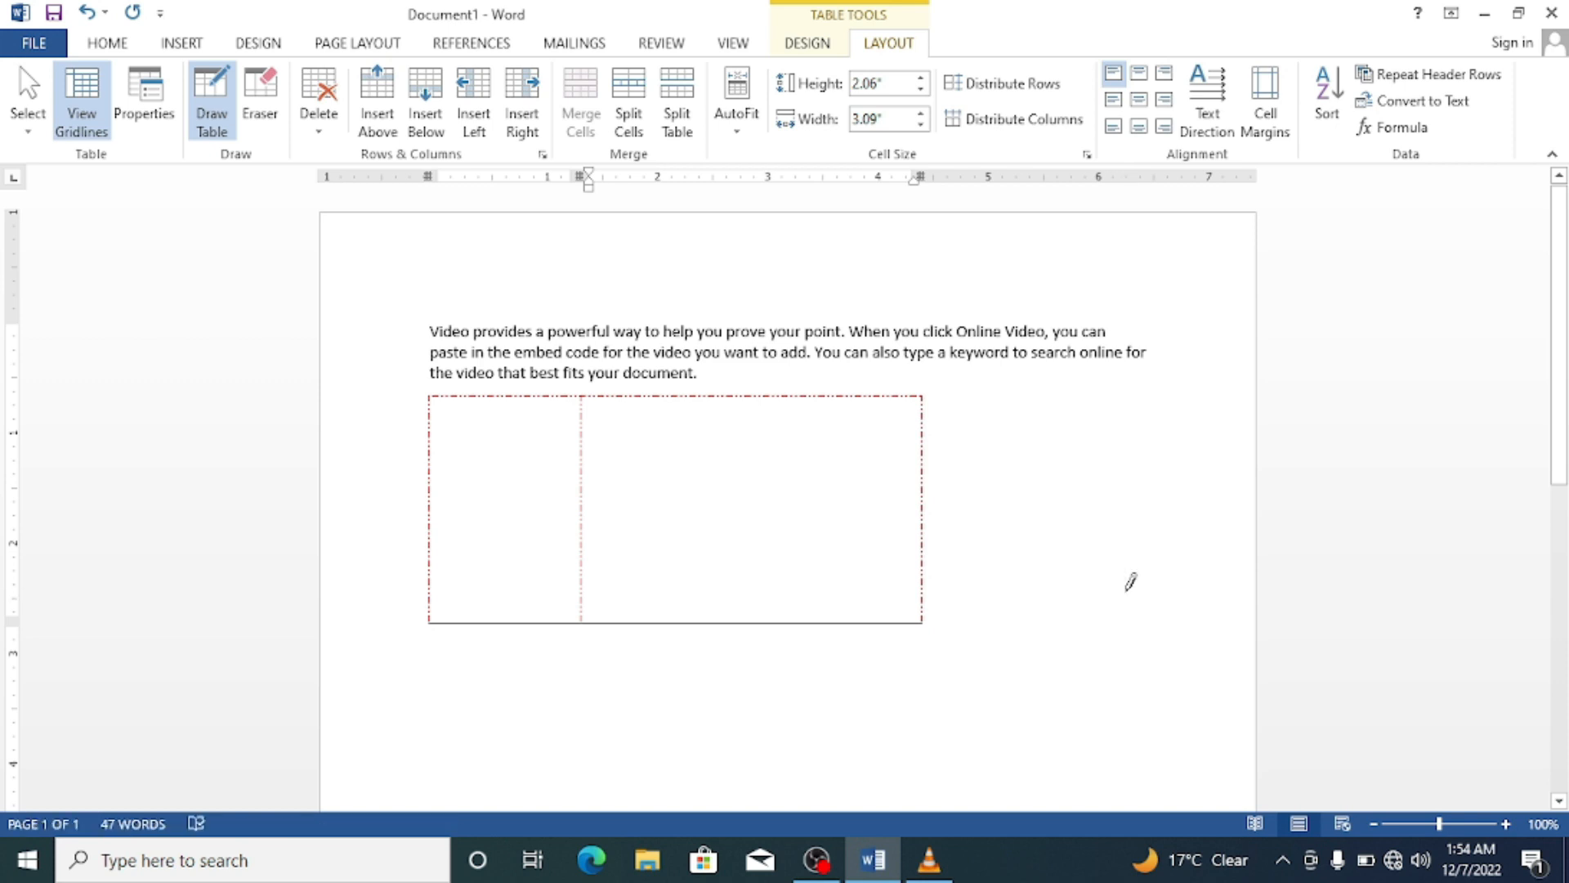
left_click_drag(1071, 380, 1100, 426)
mouse_move(1069, 487)
left_mouse_down()
mouse_move(1093, 564)
mouse_move(1115, 562)
left_mouse_up()
mouse_move(1028, 494)
left_mouse_down()
mouse_move(1044, 553)
mouse_move(1027, 530)
mouse_move(1015, 540)
left_mouse_up()
left_click_drag(1024, 488, 1053, 513)
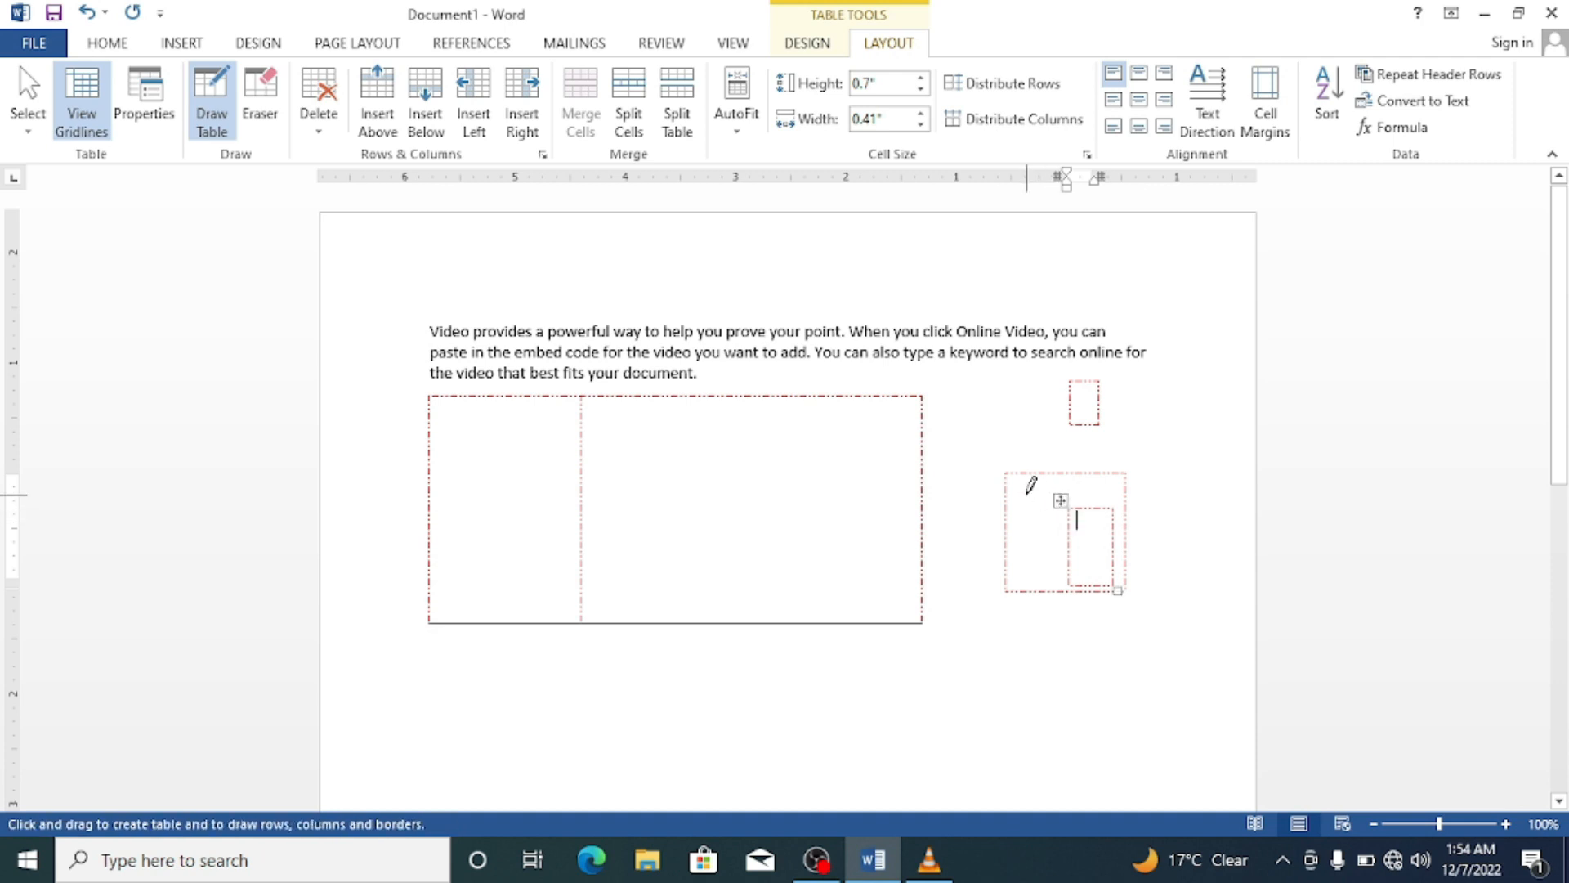
left_click(208, 108)
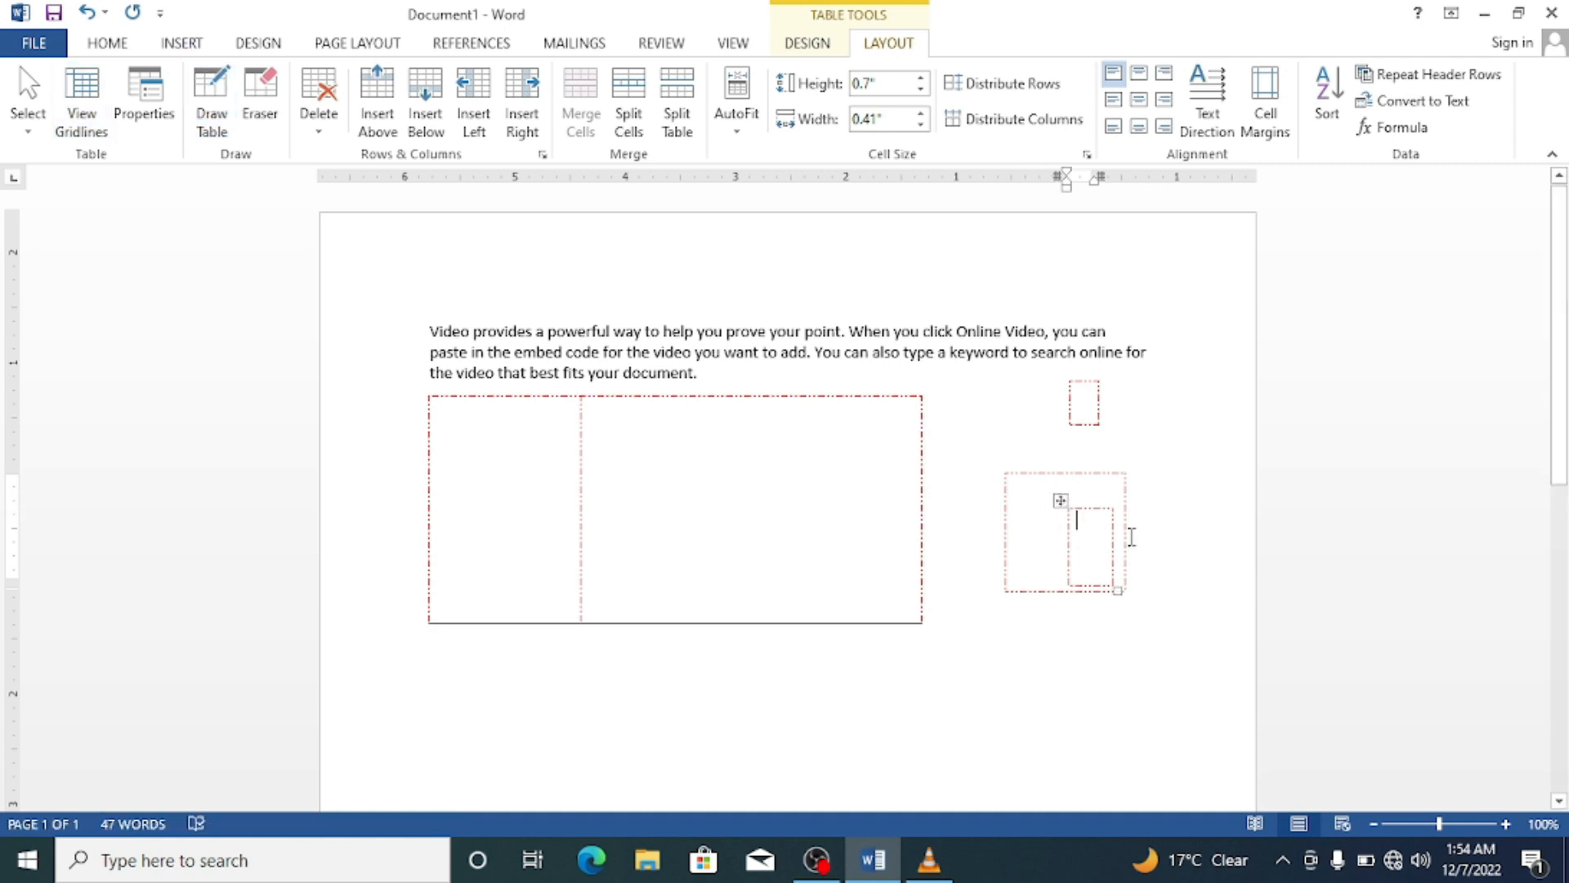
left_click(1087, 505)
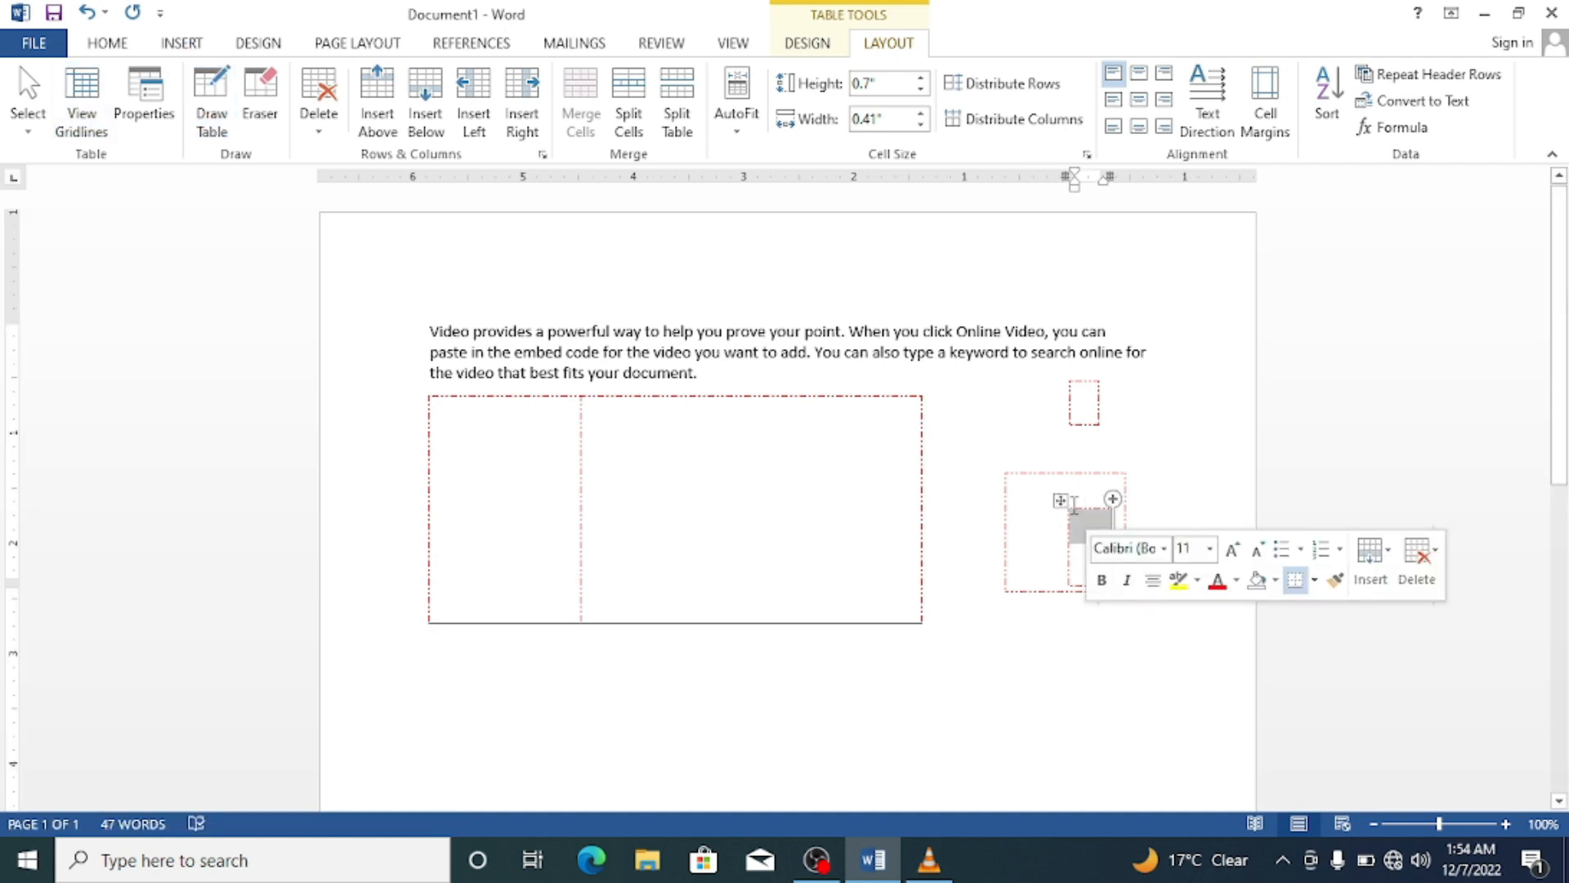
left_click(1030, 506)
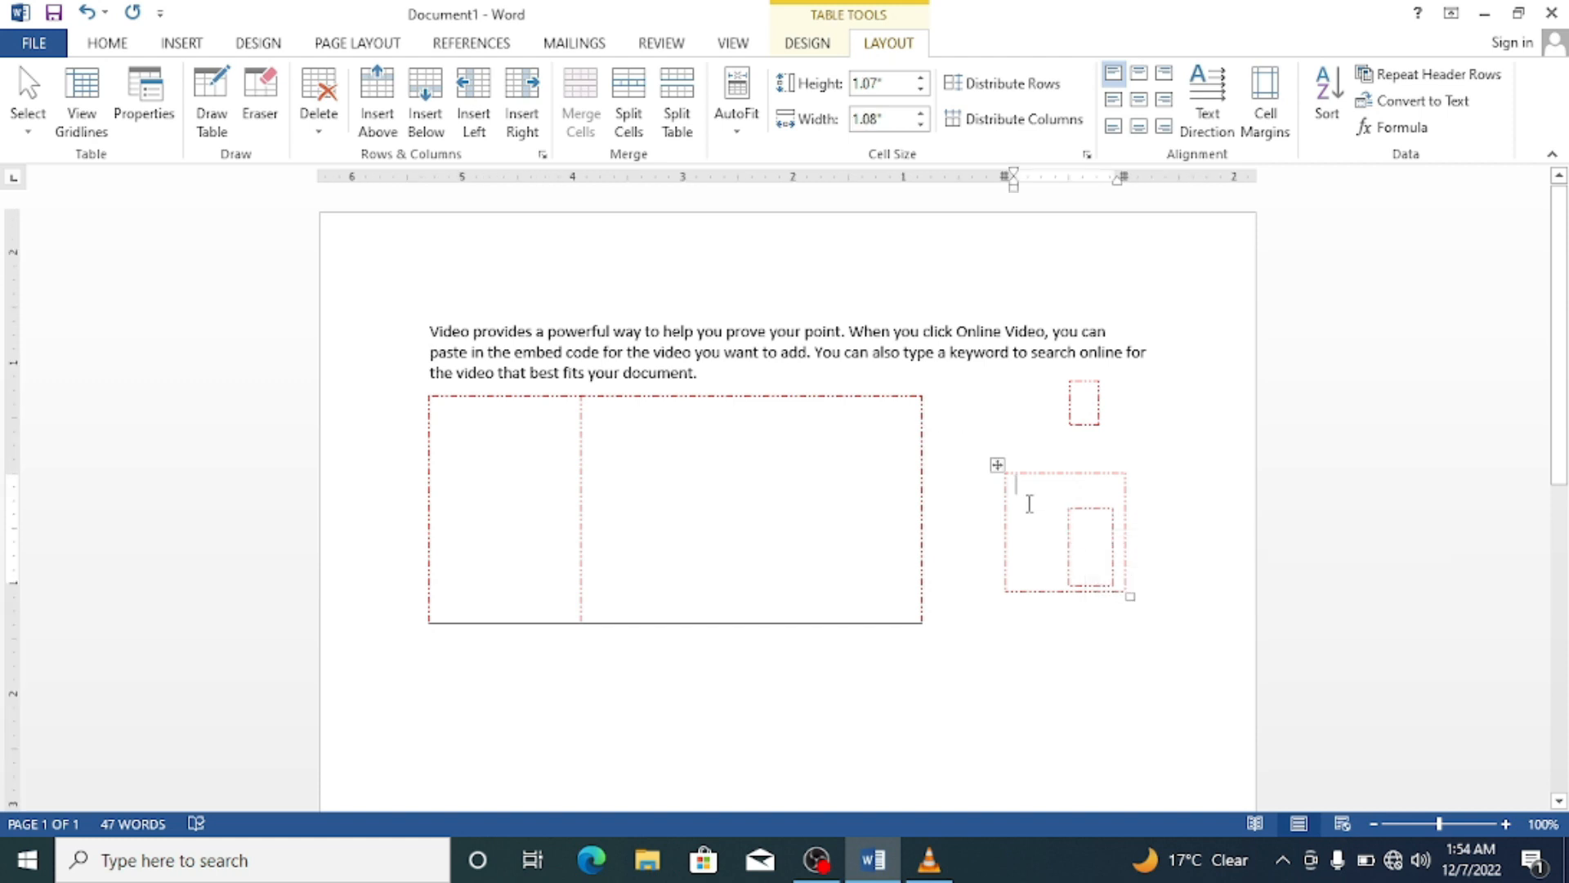
left_click(206, 102)
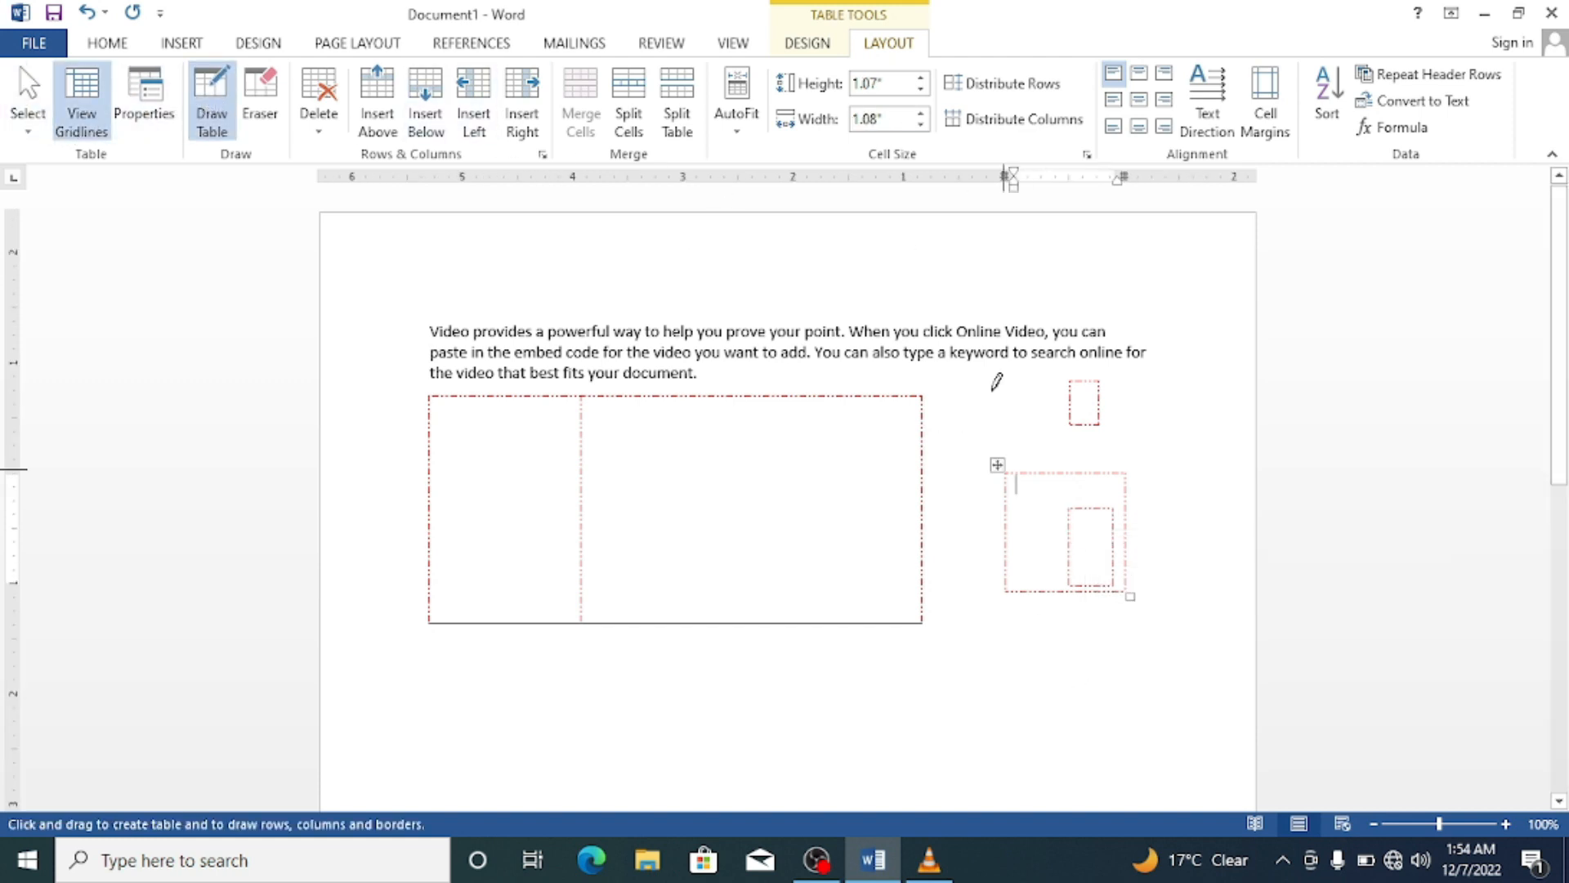
left_click_drag(1032, 506, 1034, 588)
type("8")
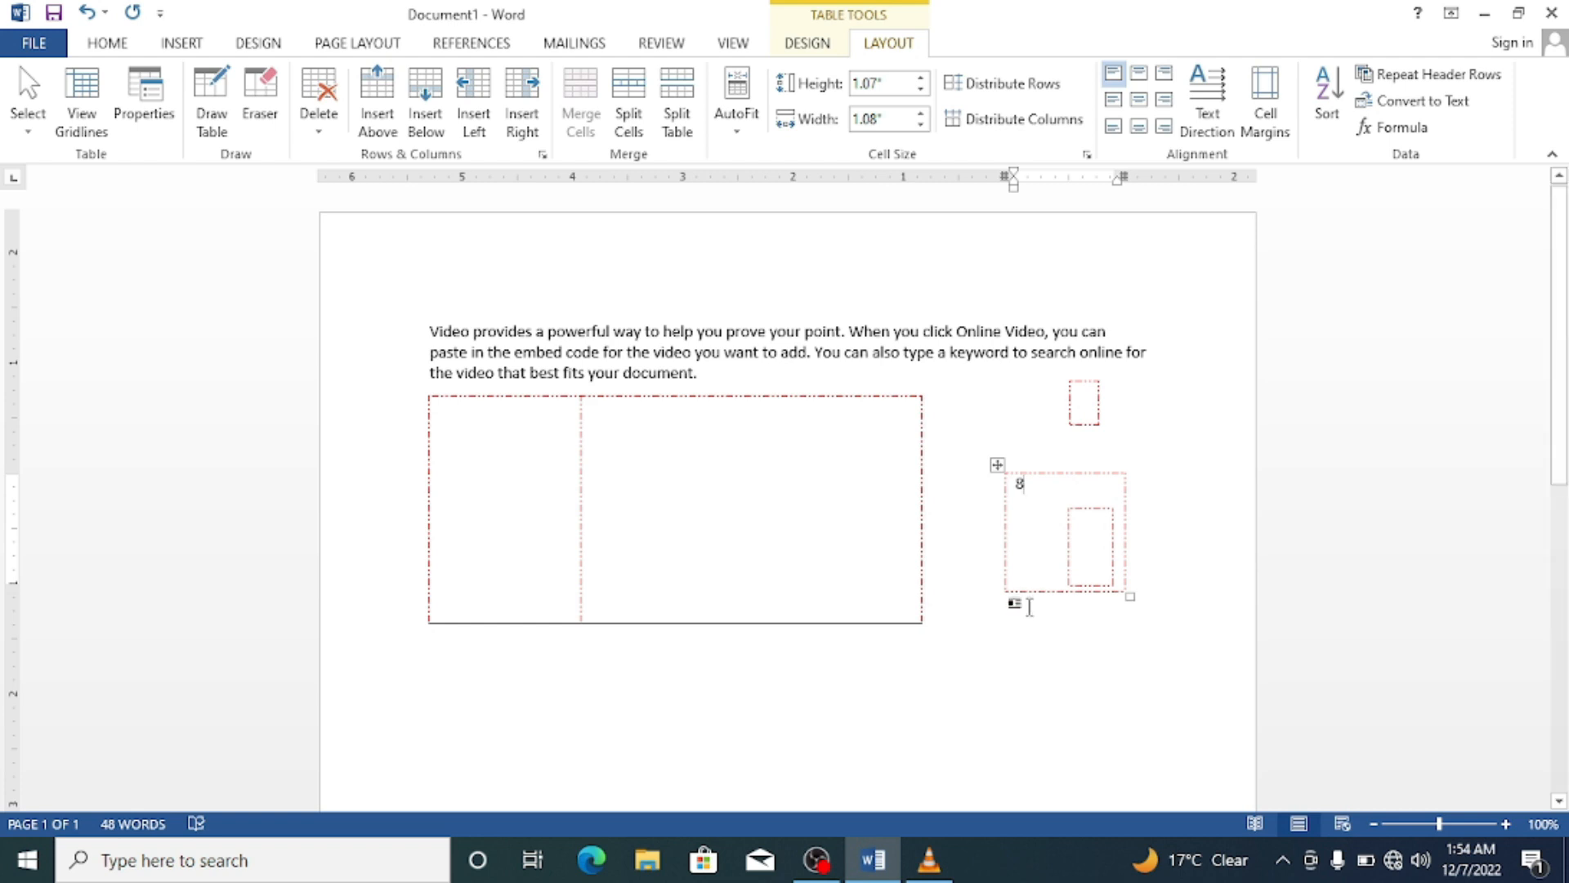
left_click(818, 860)
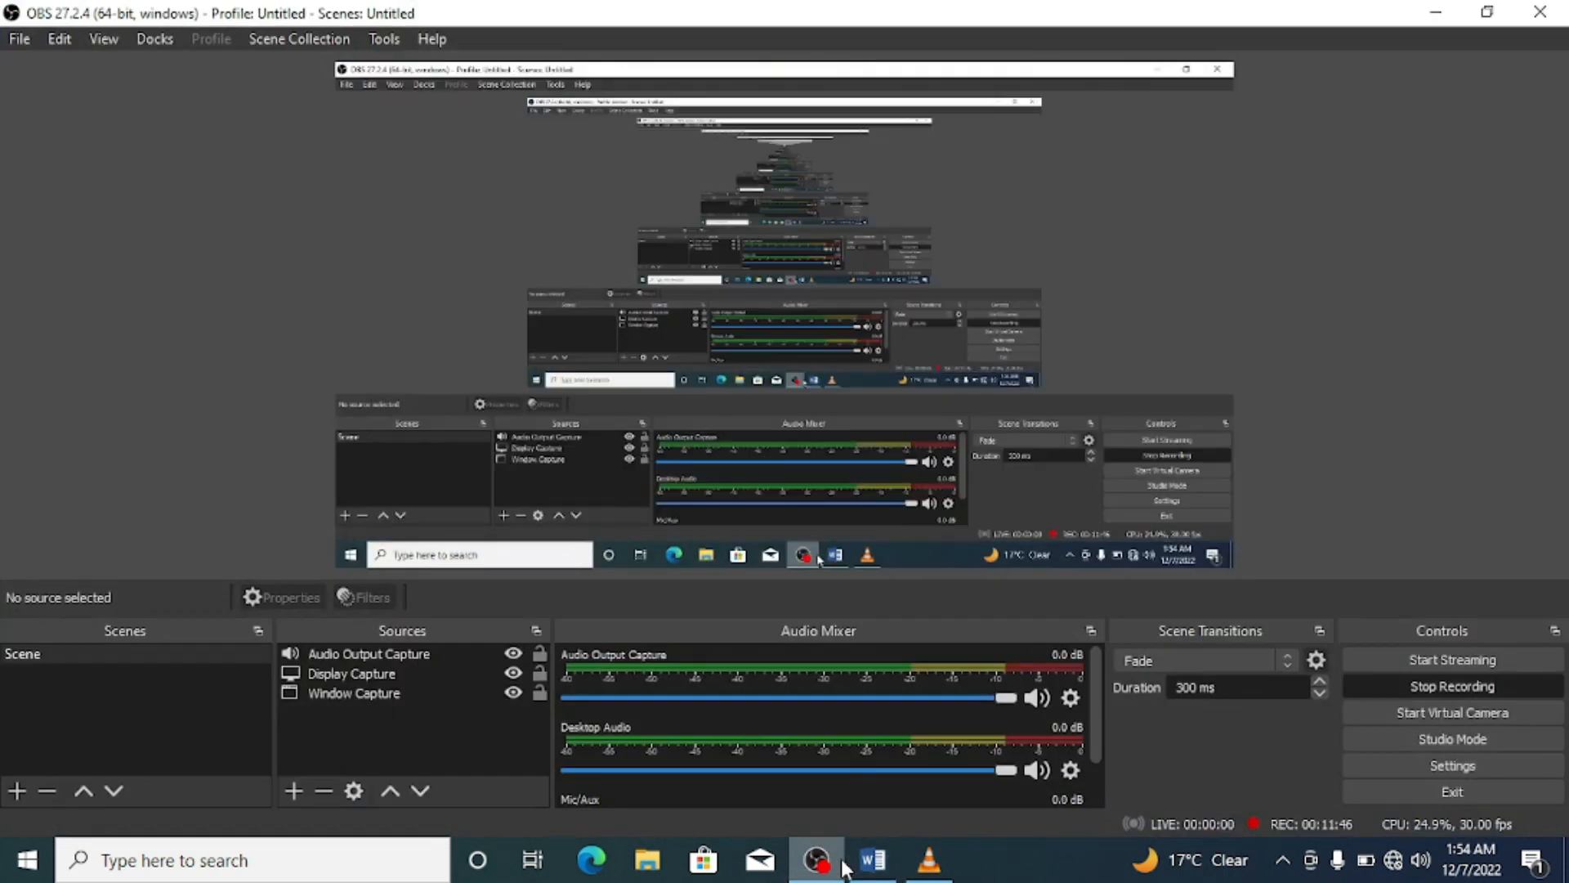
left_click(1436, 11)
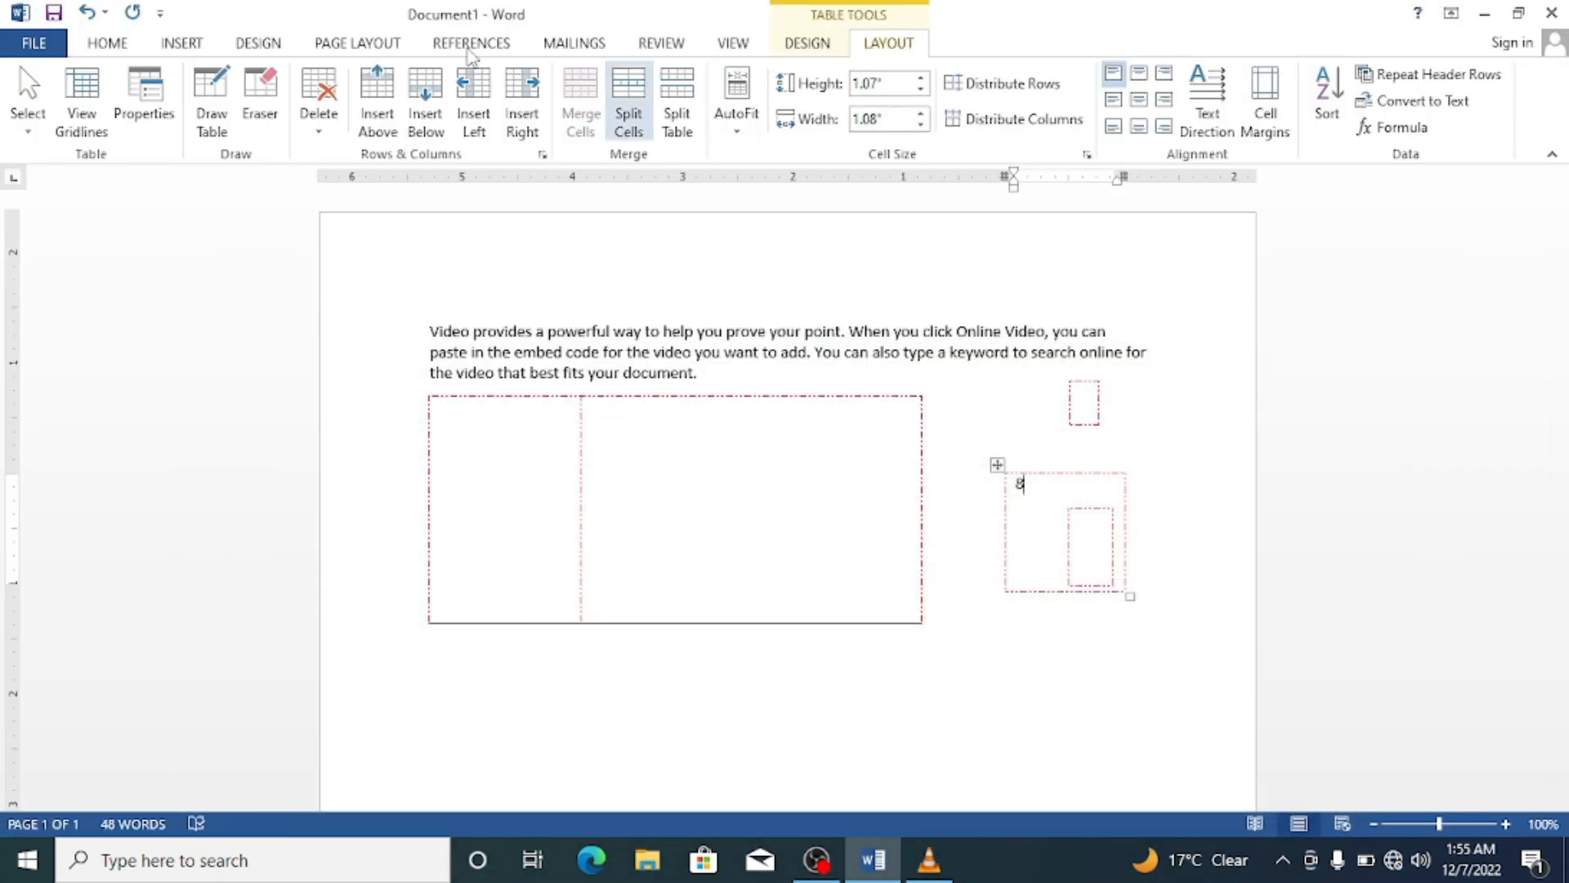
left_click(210, 96)
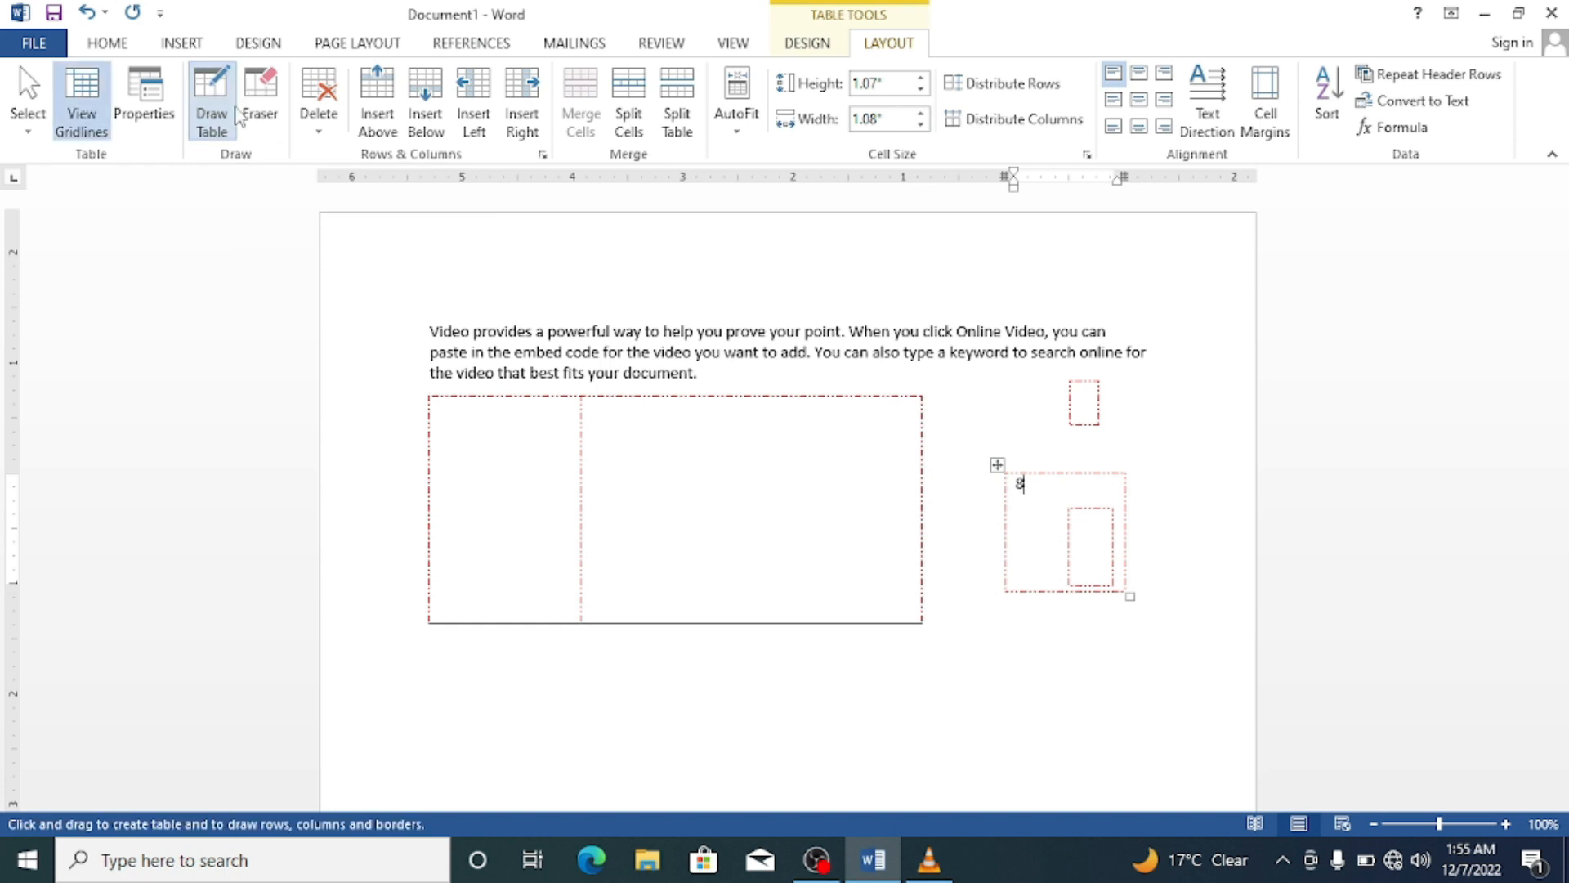
key("Escape")
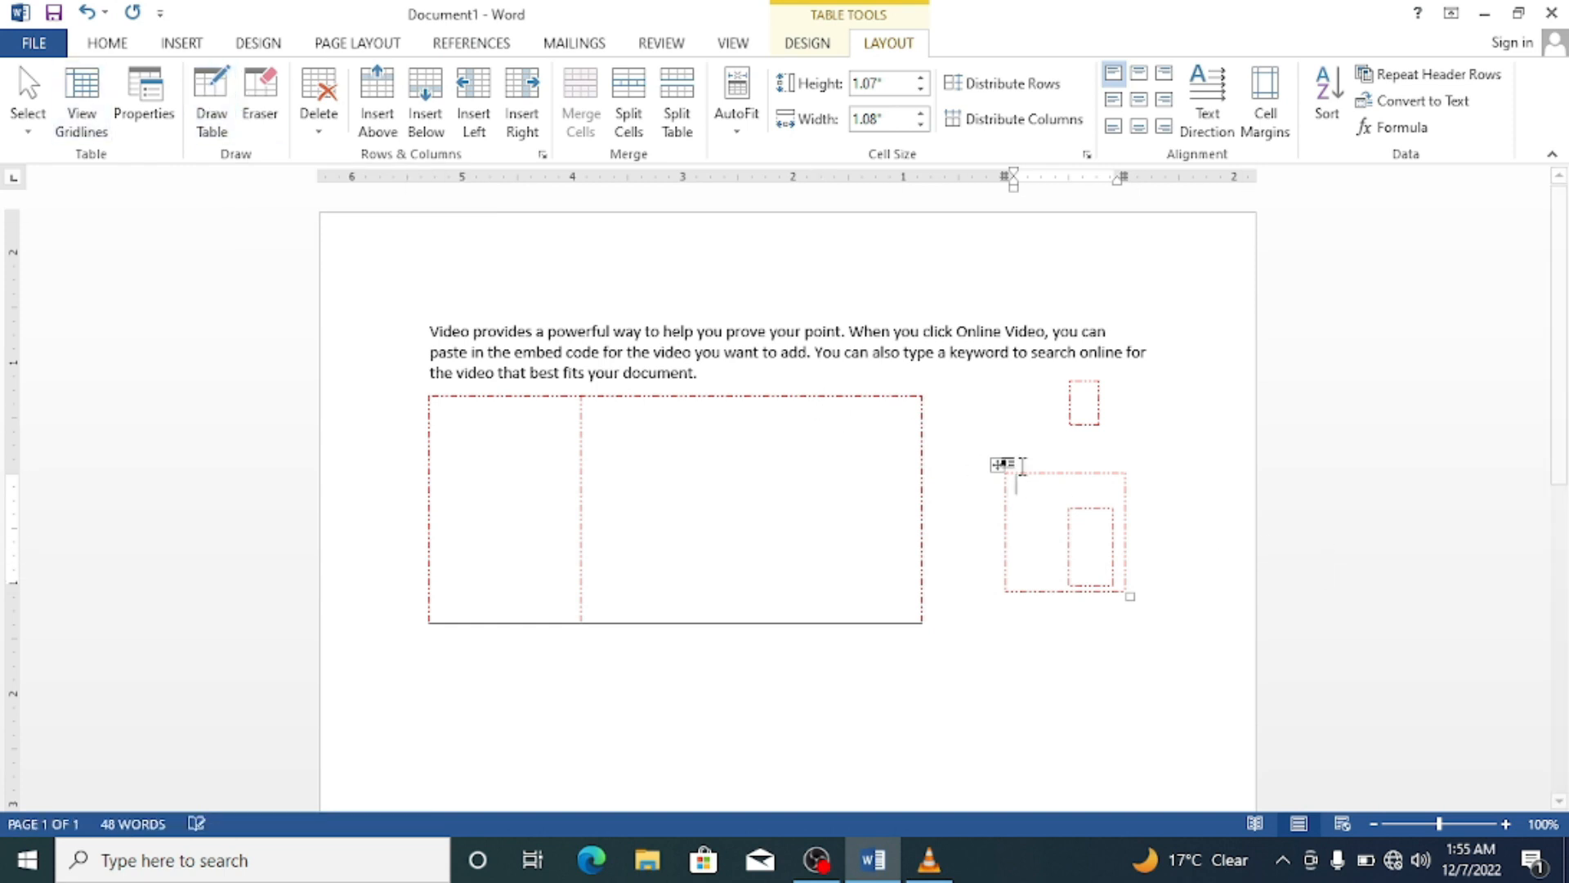
Draw a second nested box inside the square table beside the main one, and split the nested boxes with horizontal lines.
left_click(211, 97)
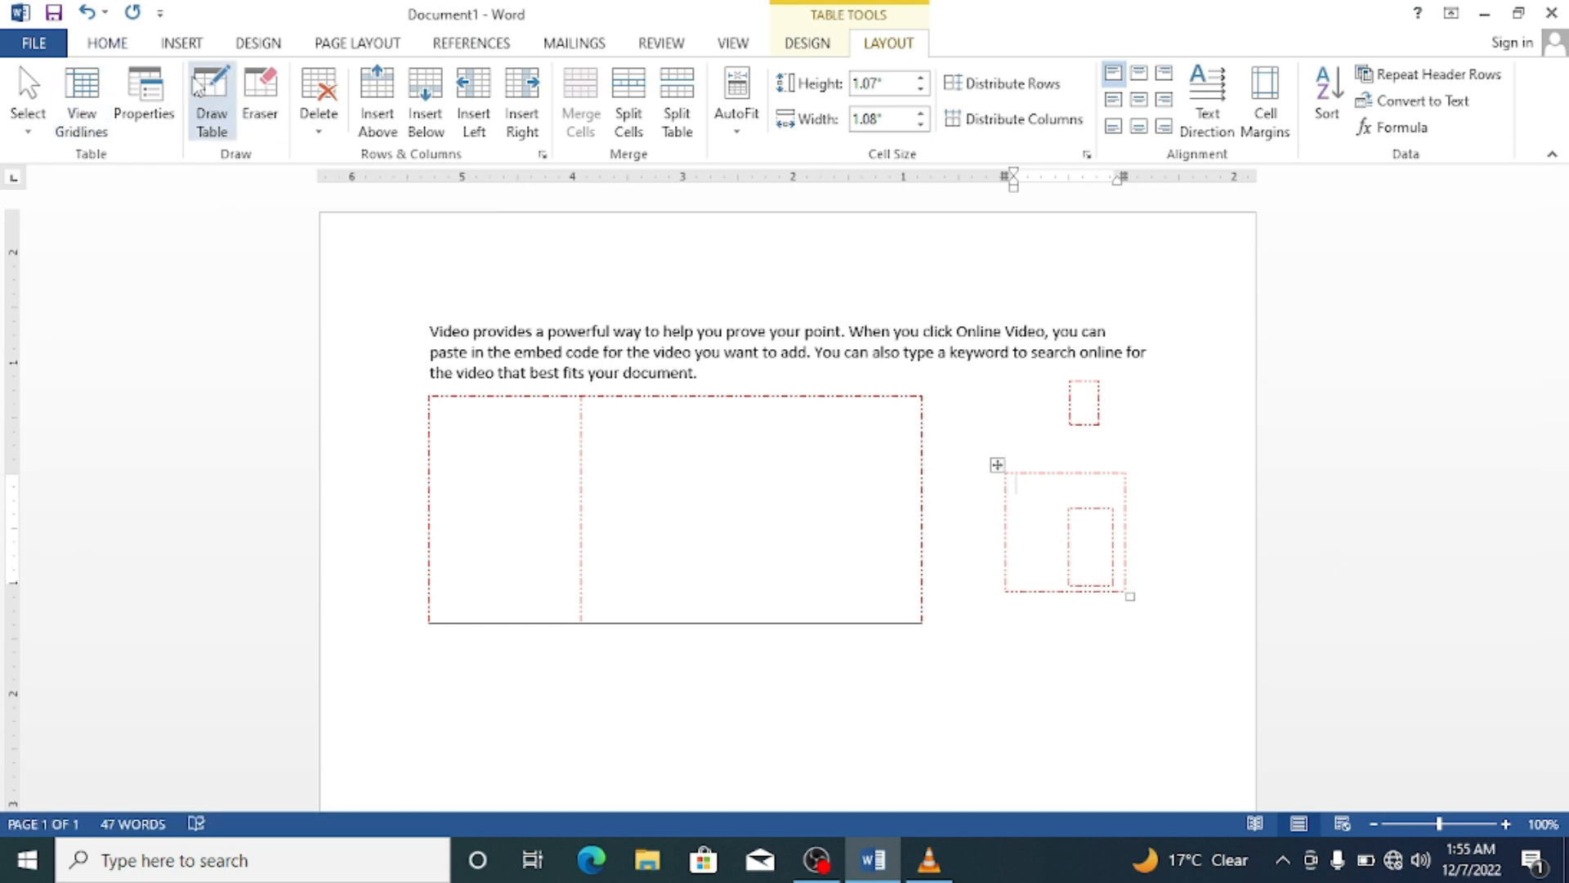
left_click_drag(1024, 499, 1063, 571)
mouse_move(1039, 499)
left_mouse_down()
mouse_move(1038, 570)
mouse_move(1054, 535)
mouse_move(1041, 505)
mouse_move(1043, 570)
mouse_move(1124, 603)
left_mouse_up()
Divide the main table into three columns and three rows by drawing one vertical line and two horizontal lines.
left_click_drag(753, 401, 752, 621)
mouse_move(572, 472)
left_mouse_down()
mouse_move(783, 492)
mouse_move(917, 480)
left_mouse_up()
left_click_drag(430, 540, 785, 546)
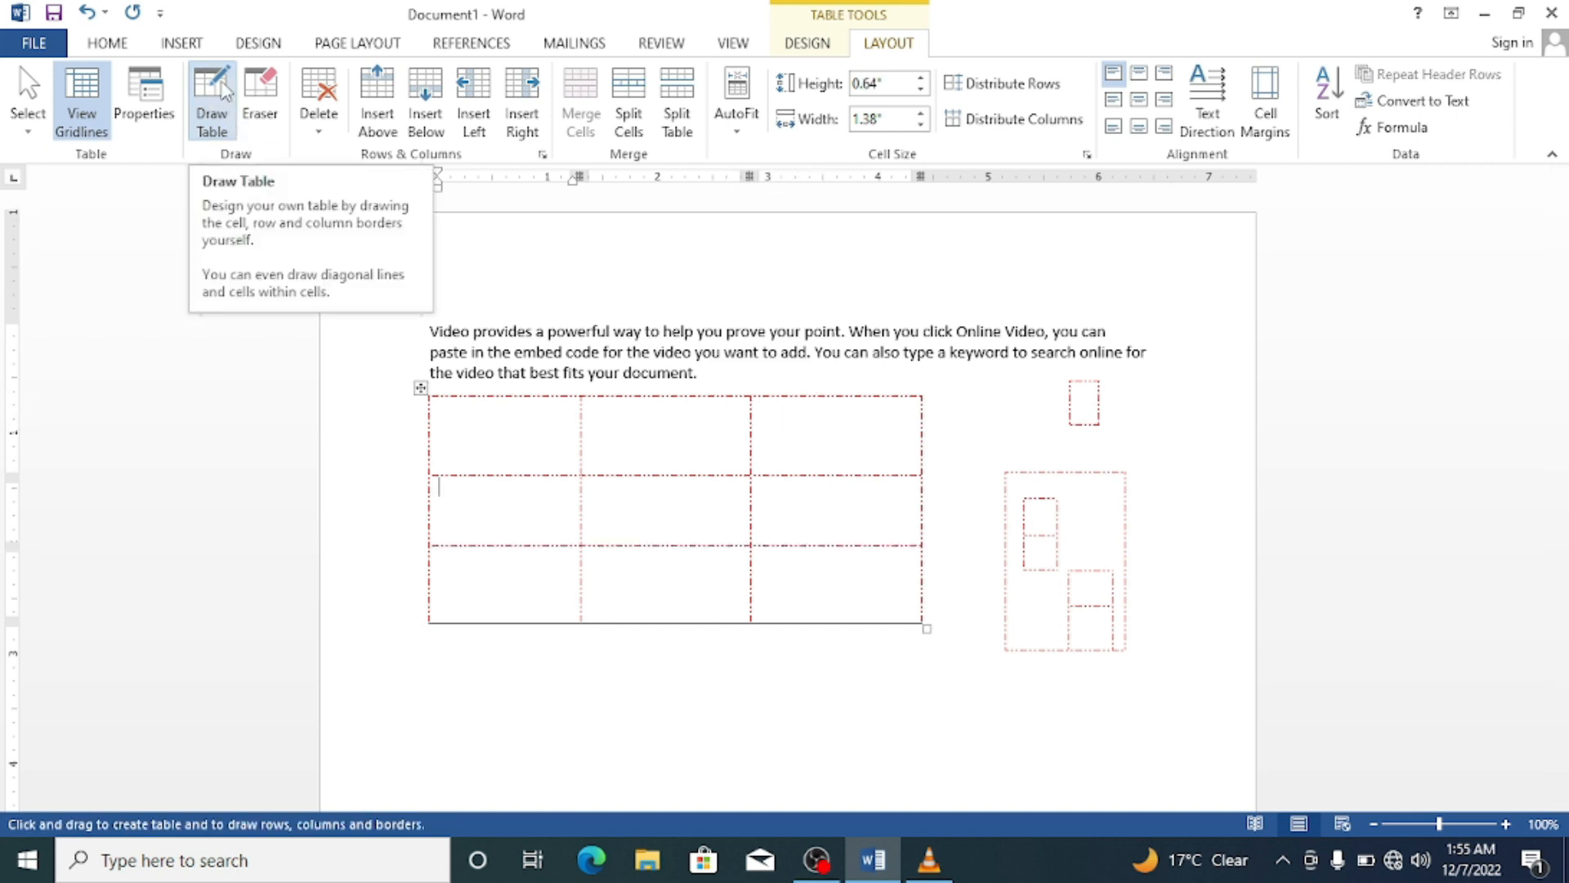
Erase the upper row line in the main table's left and right columns and the lower row line in its middle column.
left_click(274, 121)
left_click(508, 480)
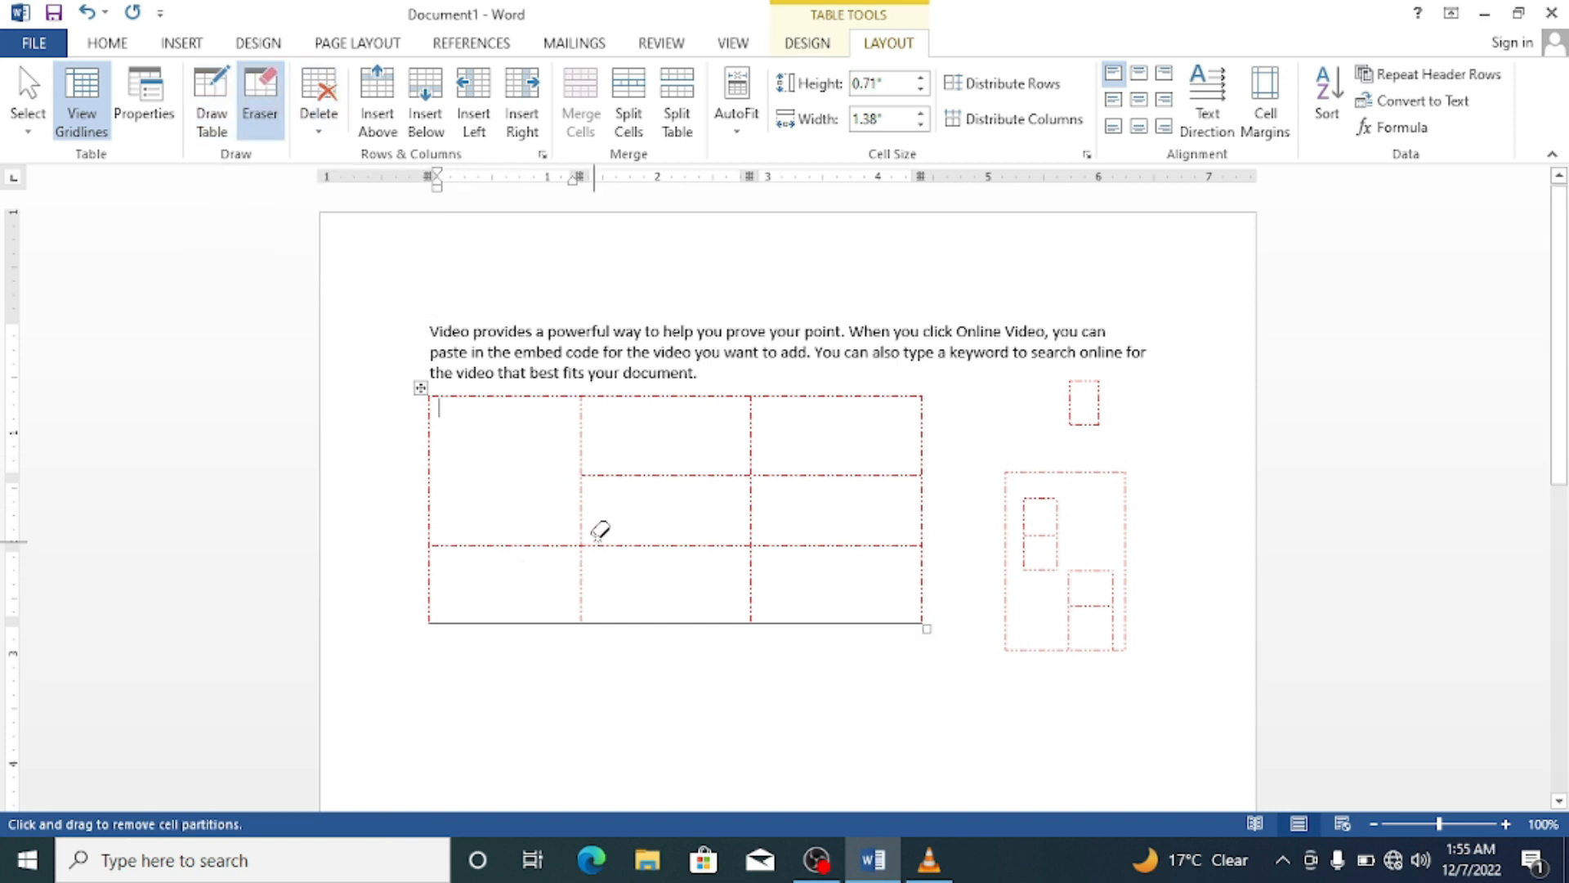
left_click_drag(634, 507, 642, 559)
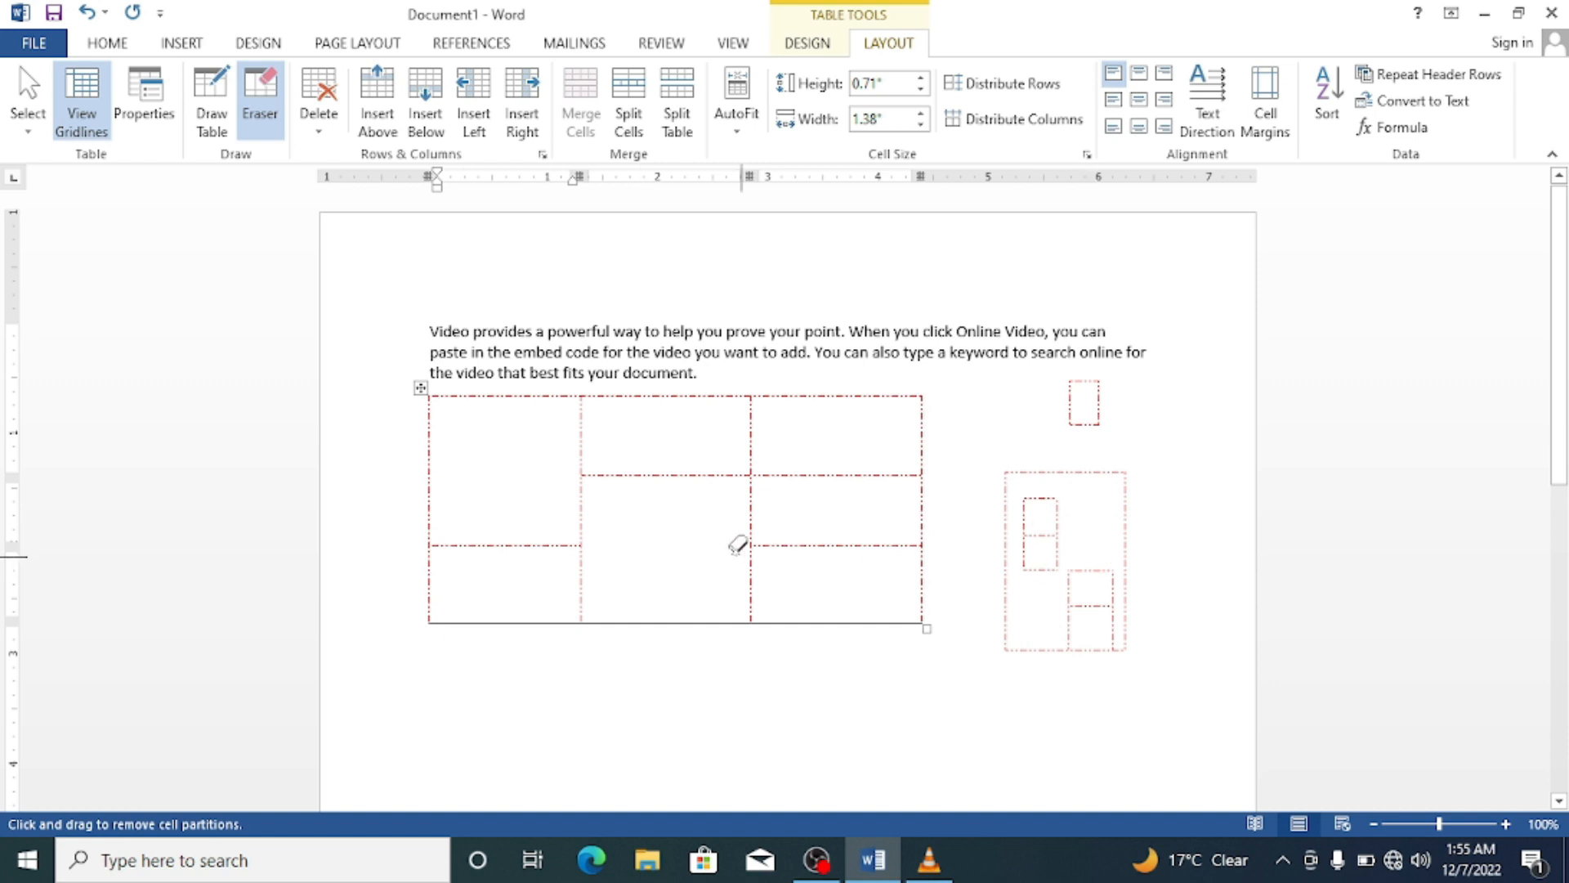
mouse_move(785, 517)
left_mouse_down()
mouse_move(784, 542)
mouse_move(785, 525)
left_mouse_up()
mouse_move(805, 446)
left_mouse_down()
mouse_move(799, 536)
mouse_move(801, 514)
left_mouse_up()
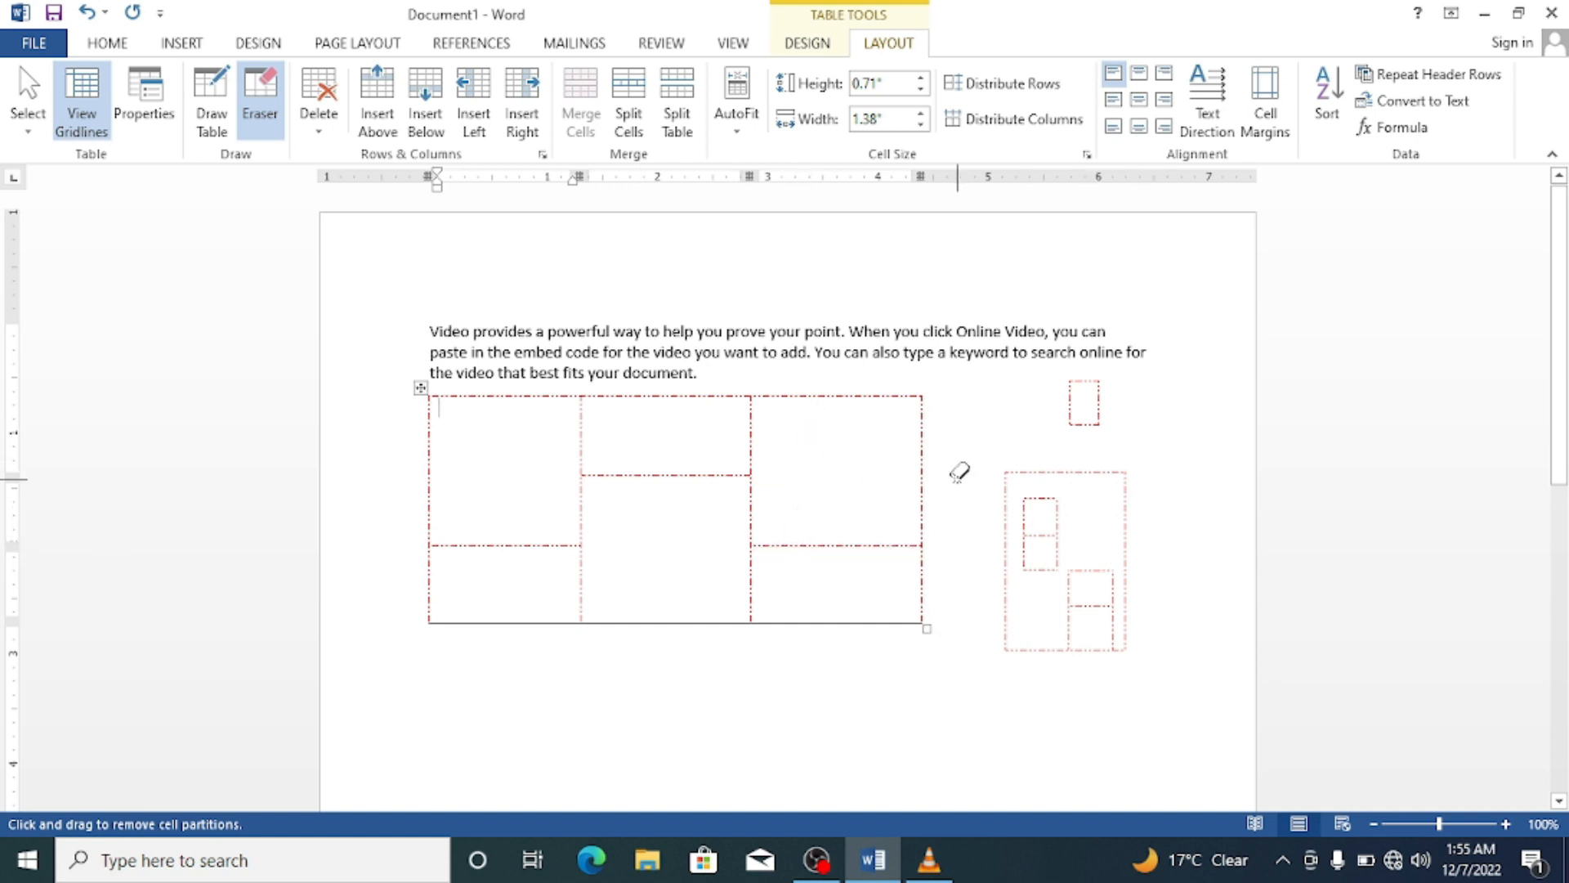
Erase the nested boxes inside the square table beside the main one, along with the square's outer borders.
mouse_move(1086, 496)
left_mouse_down()
mouse_move(1047, 532)
mouse_move(1033, 501)
mouse_move(1038, 610)
mouse_move(1047, 536)
left_mouse_up()
mouse_move(991, 438)
left_mouse_down()
mouse_move(1022, 501)
mouse_move(1057, 504)
mouse_move(1073, 574)
left_mouse_up()
mouse_move(1085, 475)
left_mouse_down()
mouse_move(1079, 506)
mouse_move(1068, 481)
mouse_move(1079, 562)
left_mouse_up()
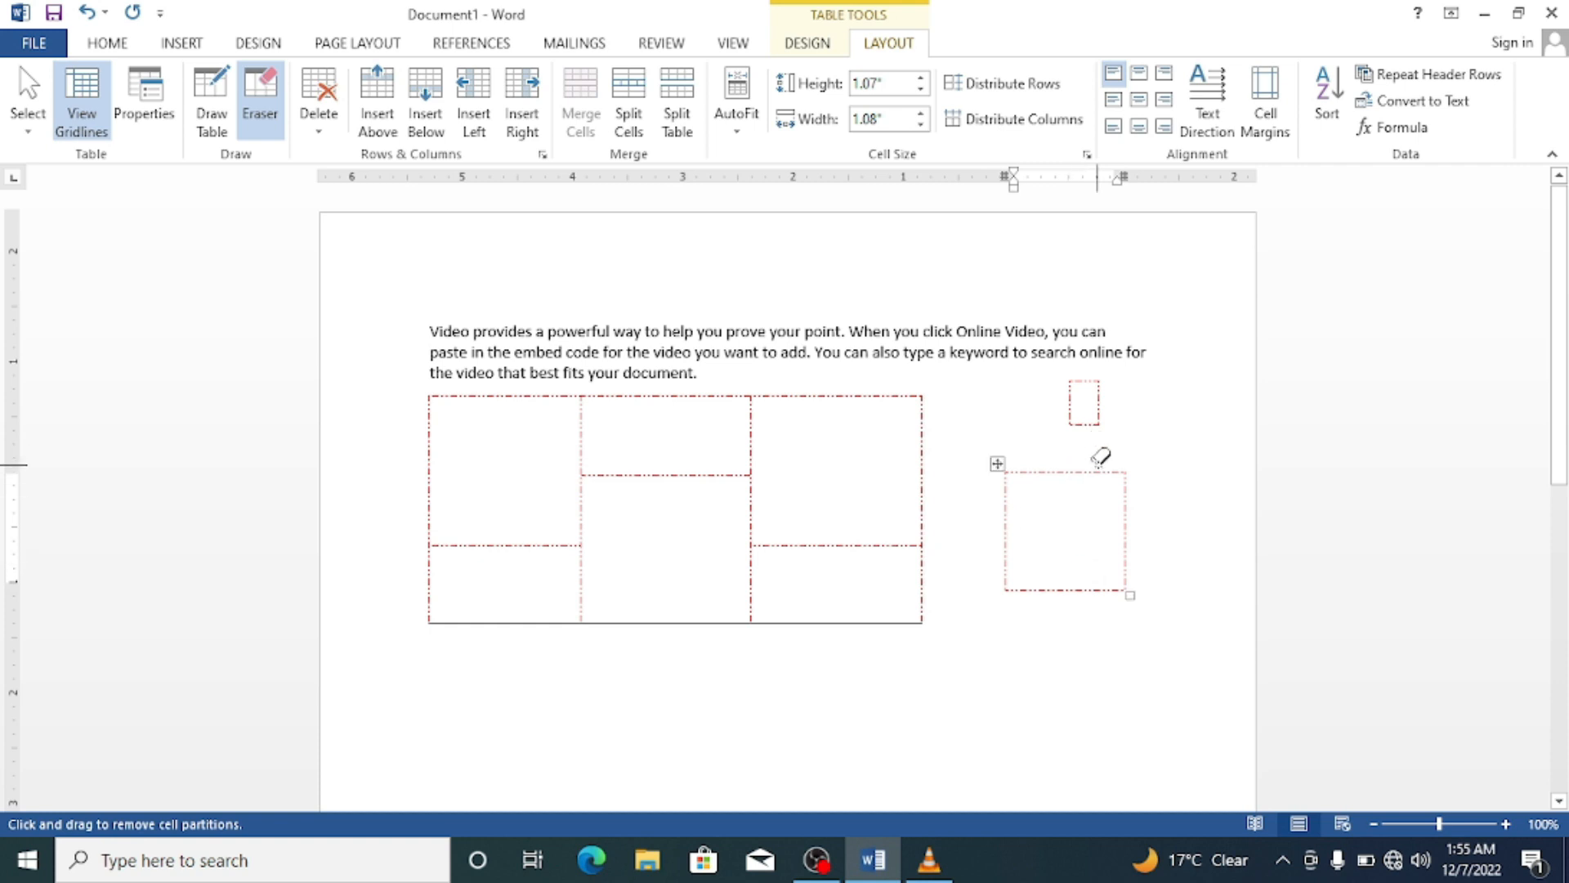
left_click_drag(1100, 467, 1125, 527)
left_click_drag(1058, 579, 1050, 587)
mouse_move(985, 537)
left_mouse_down()
mouse_move(1027, 474)
mouse_move(1048, 529)
left_mouse_up()
Erase the borders of the smallest table above the square one, including its bottom line.
mouse_move(1101, 381)
left_mouse_down()
mouse_move(1100, 407)
mouse_move(1086, 395)
left_mouse_up()
left_click(1071, 415)
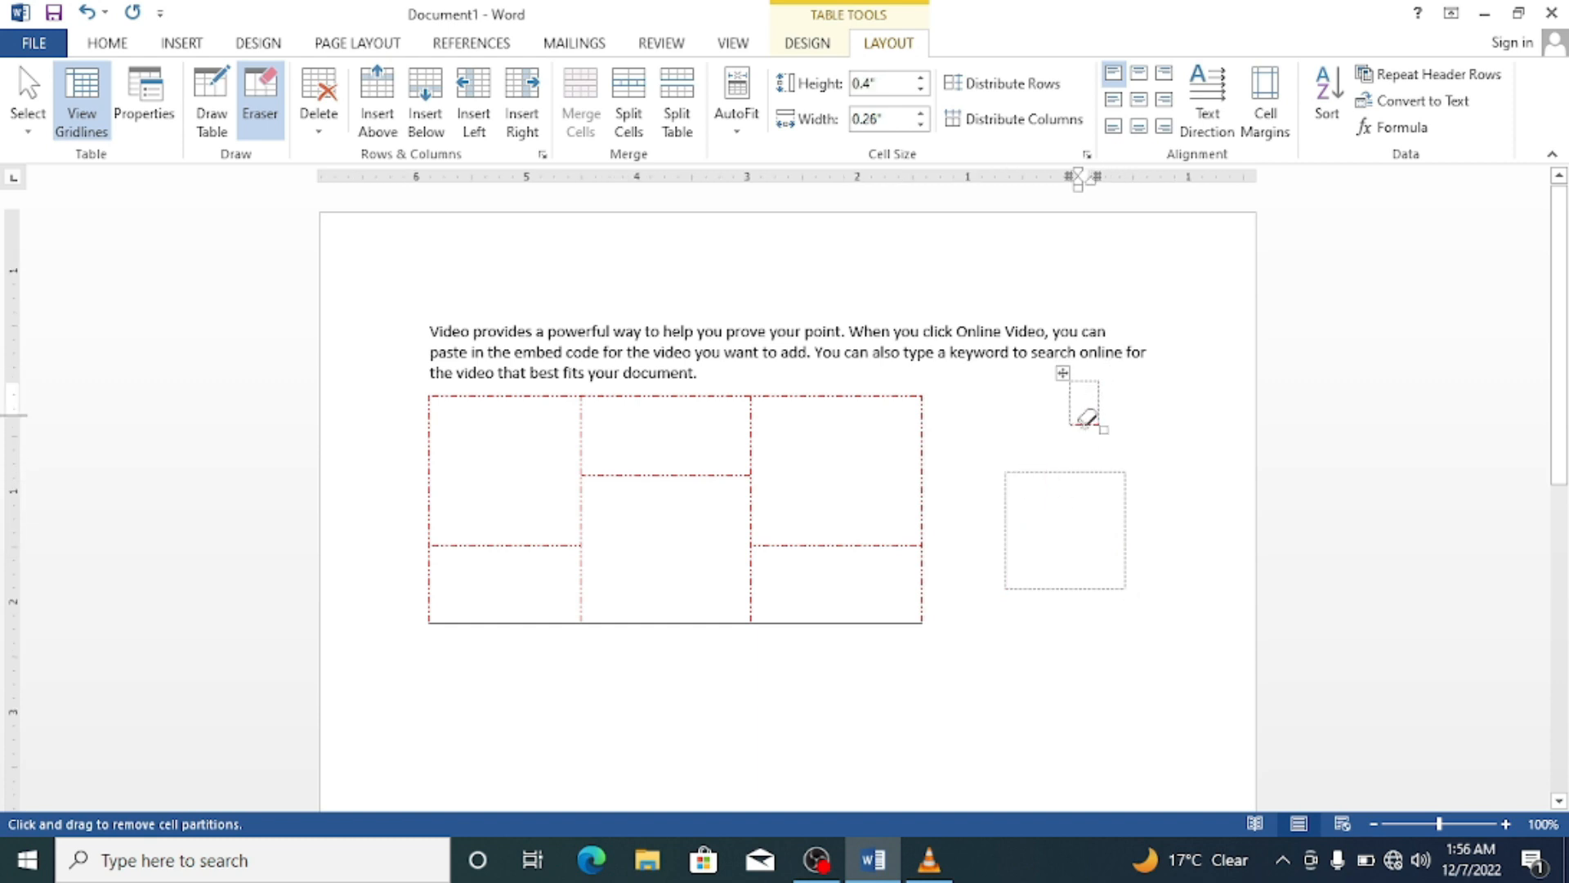
left_click(1093, 429)
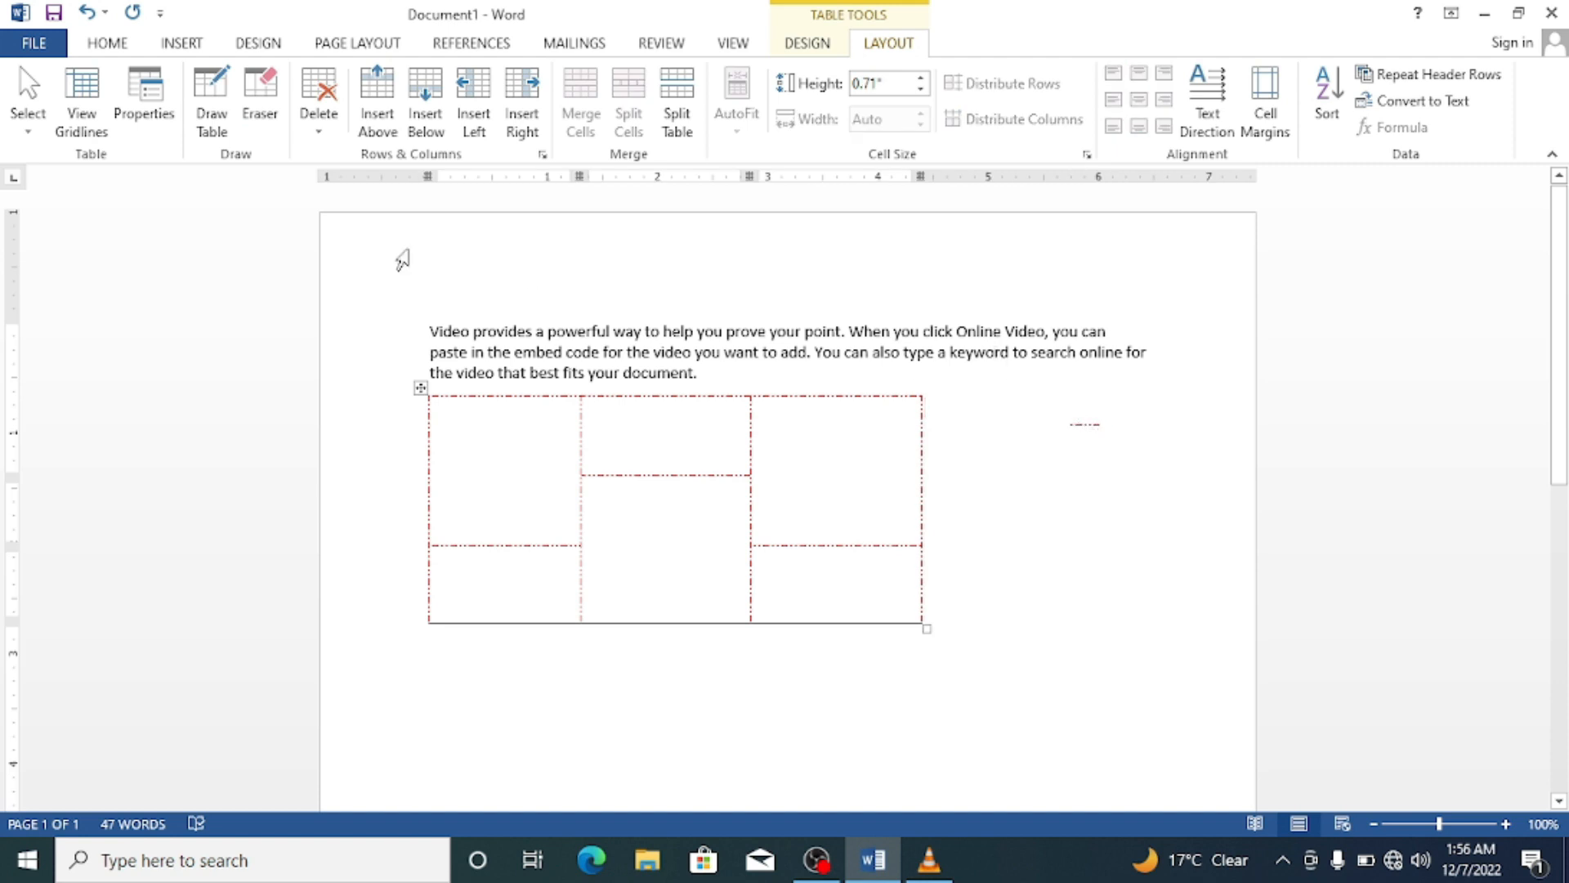
left_click(260, 102)
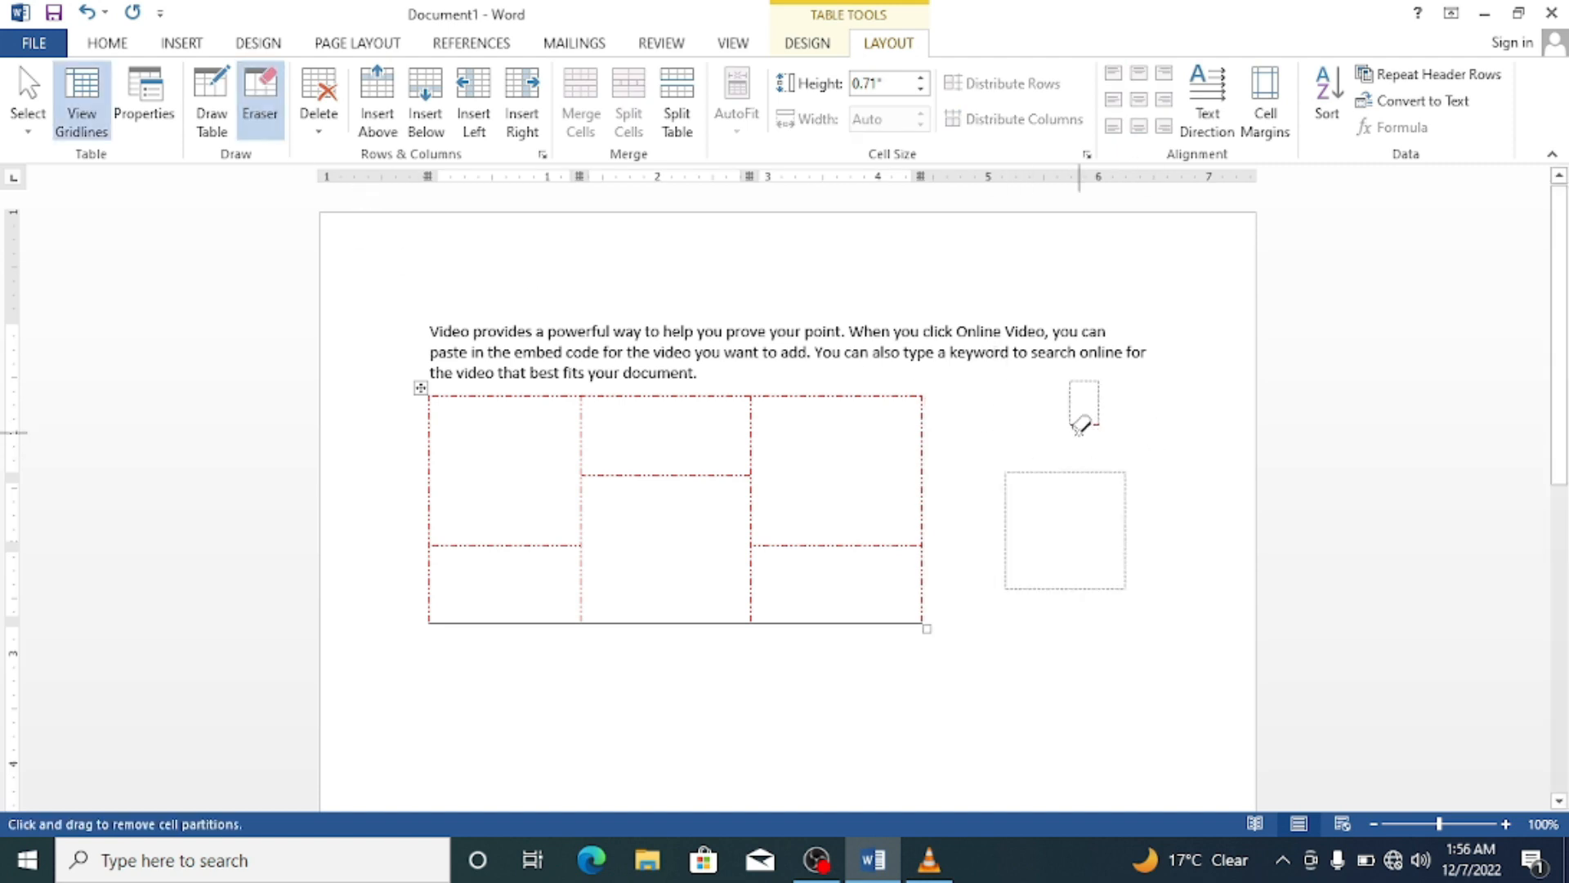
left_click(1080, 417)
Delete the main table's upper-right cell with the Shift cells left option.
left_click(778, 420)
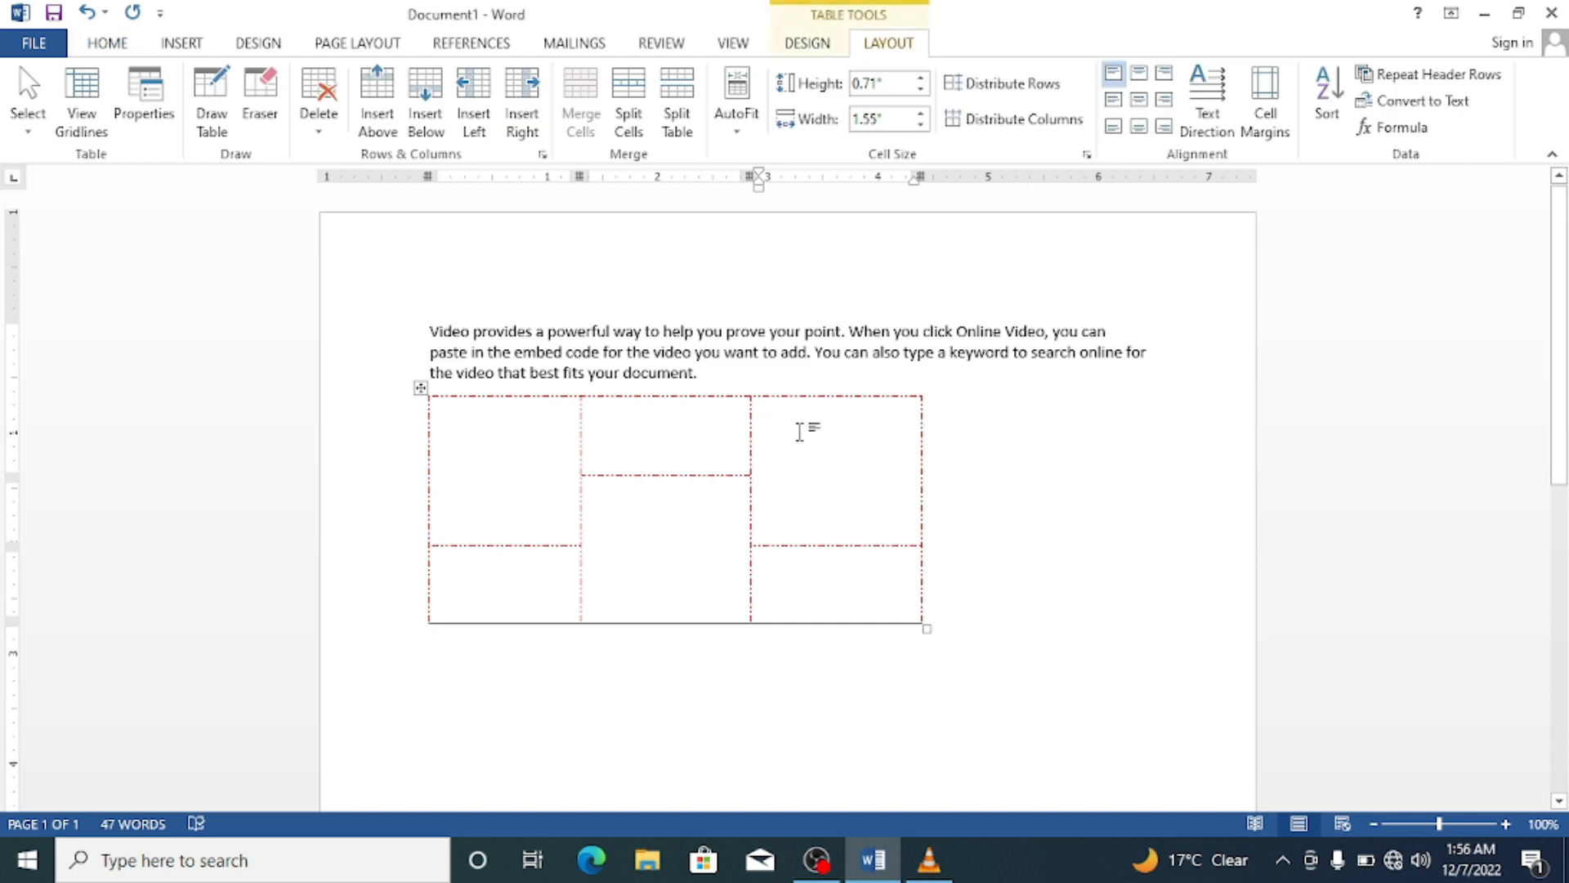
left_click(340, 103)
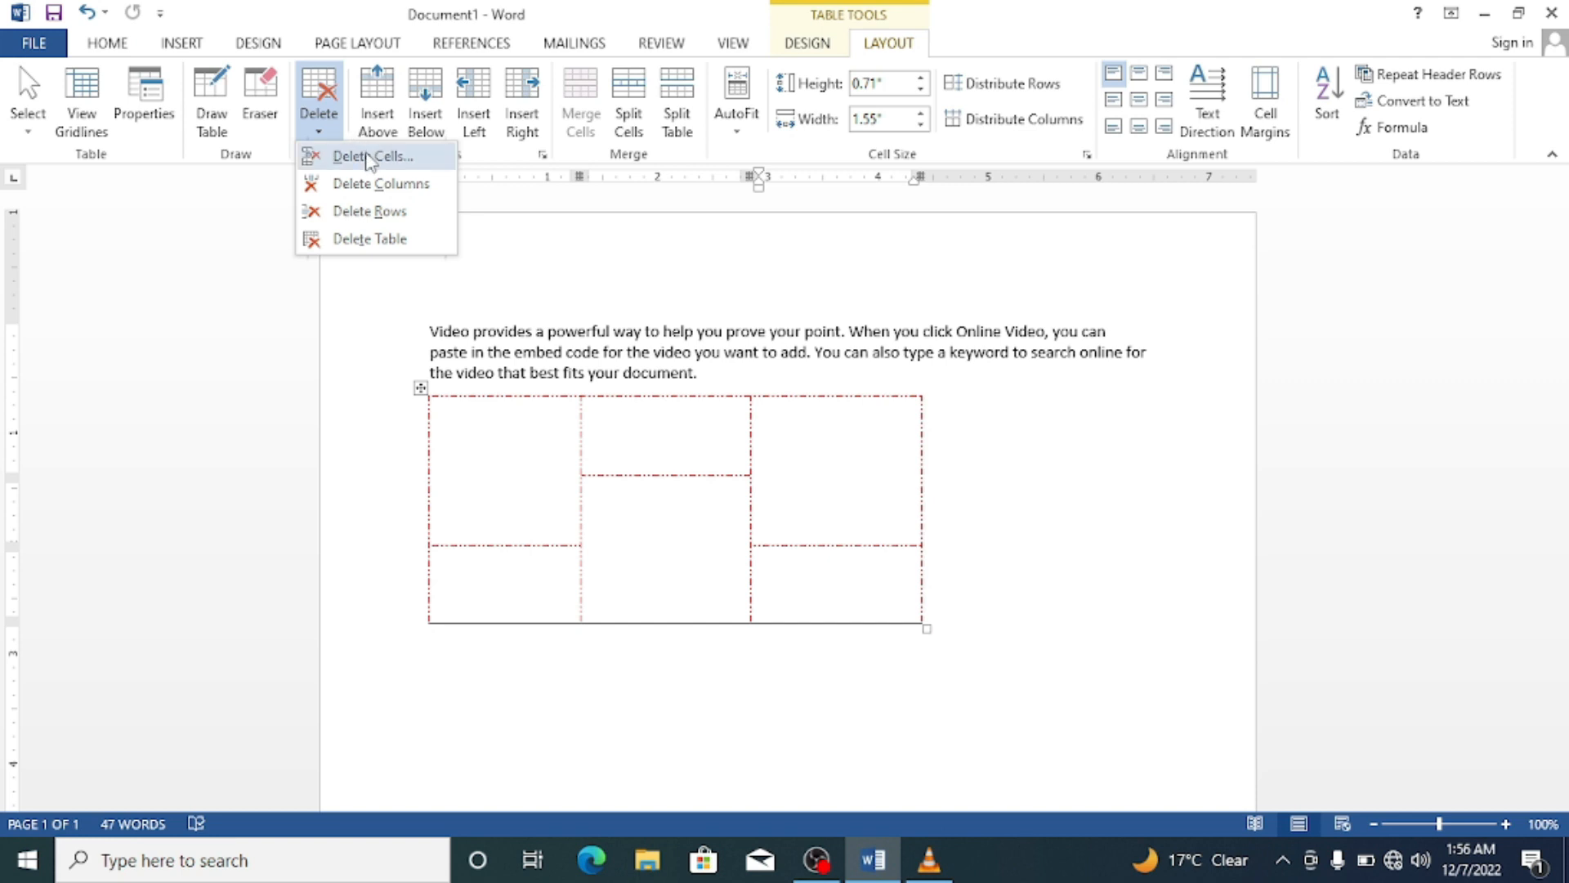
left_click(372, 158)
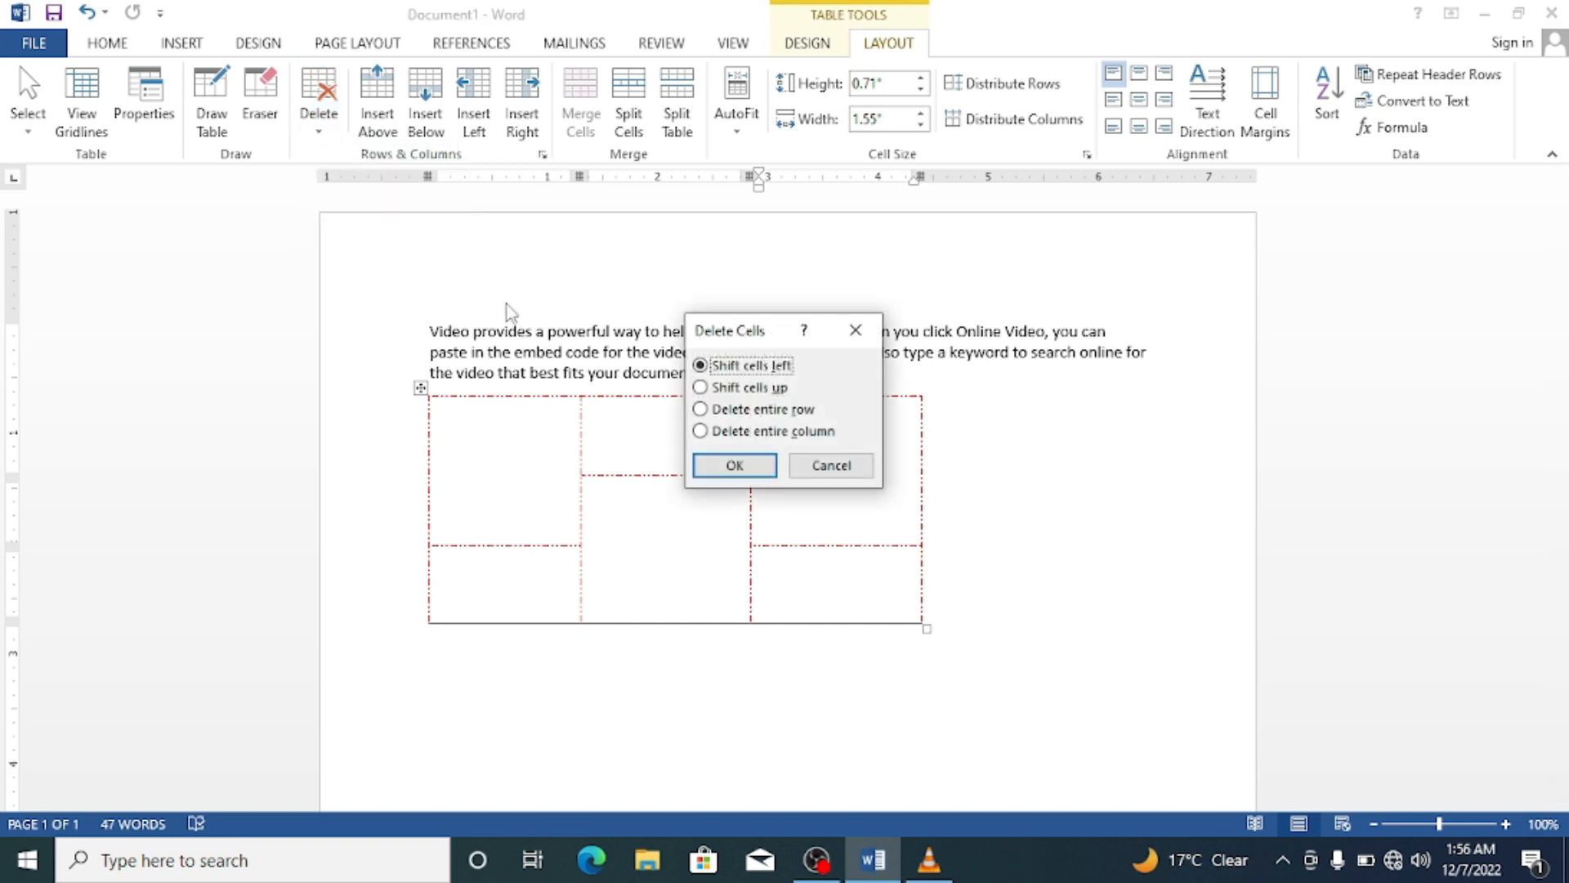
left_click(719, 463)
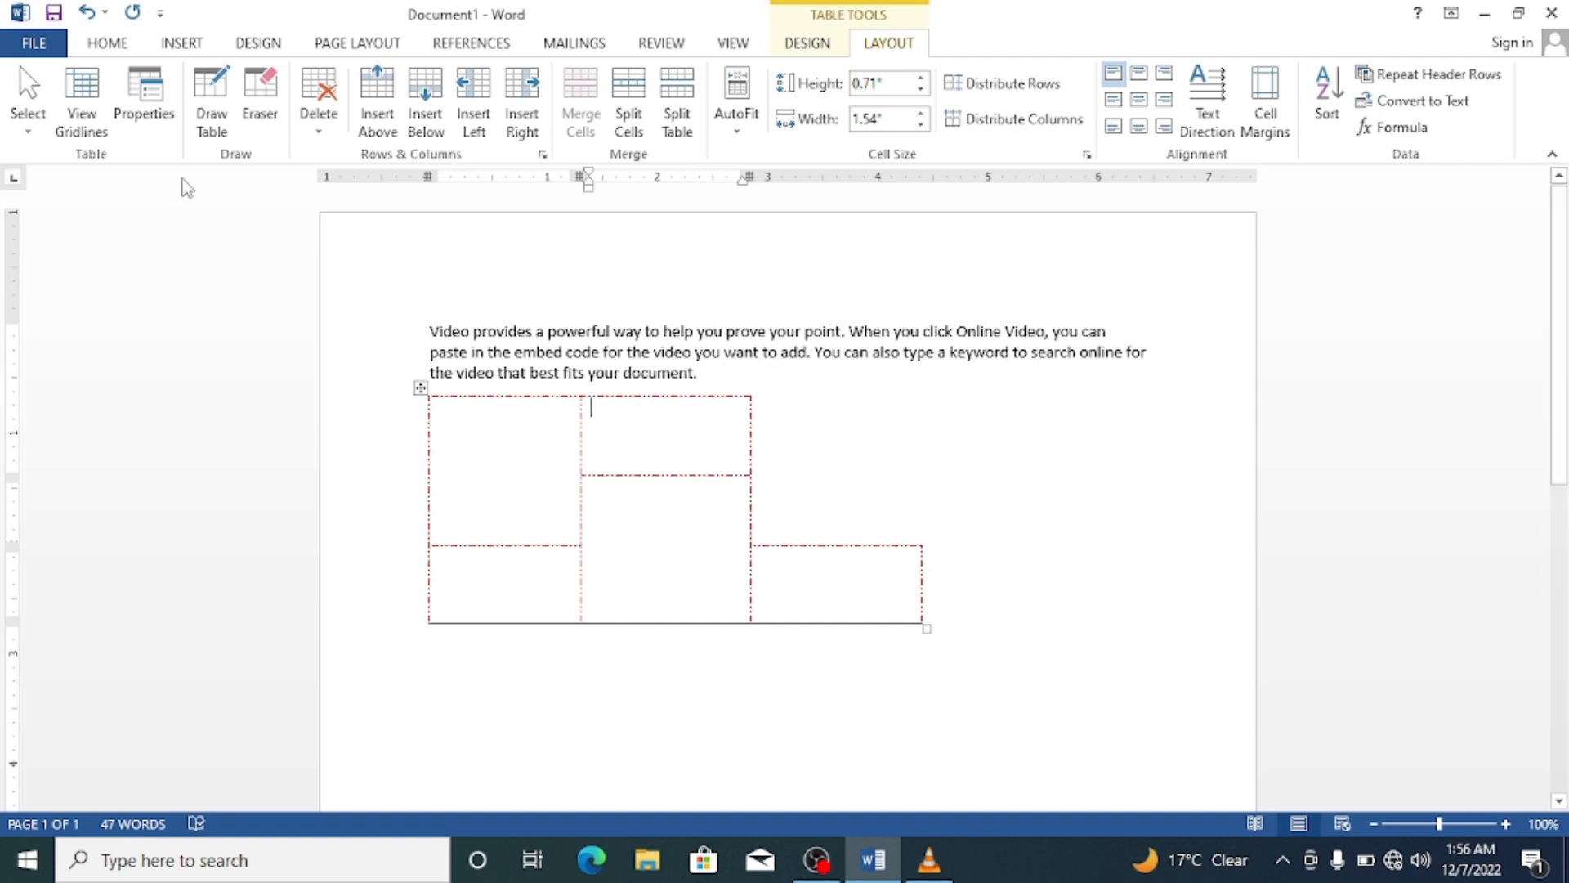
Delete the main table's middle column and top row, and finally the whole remaining table.
left_click(318, 119)
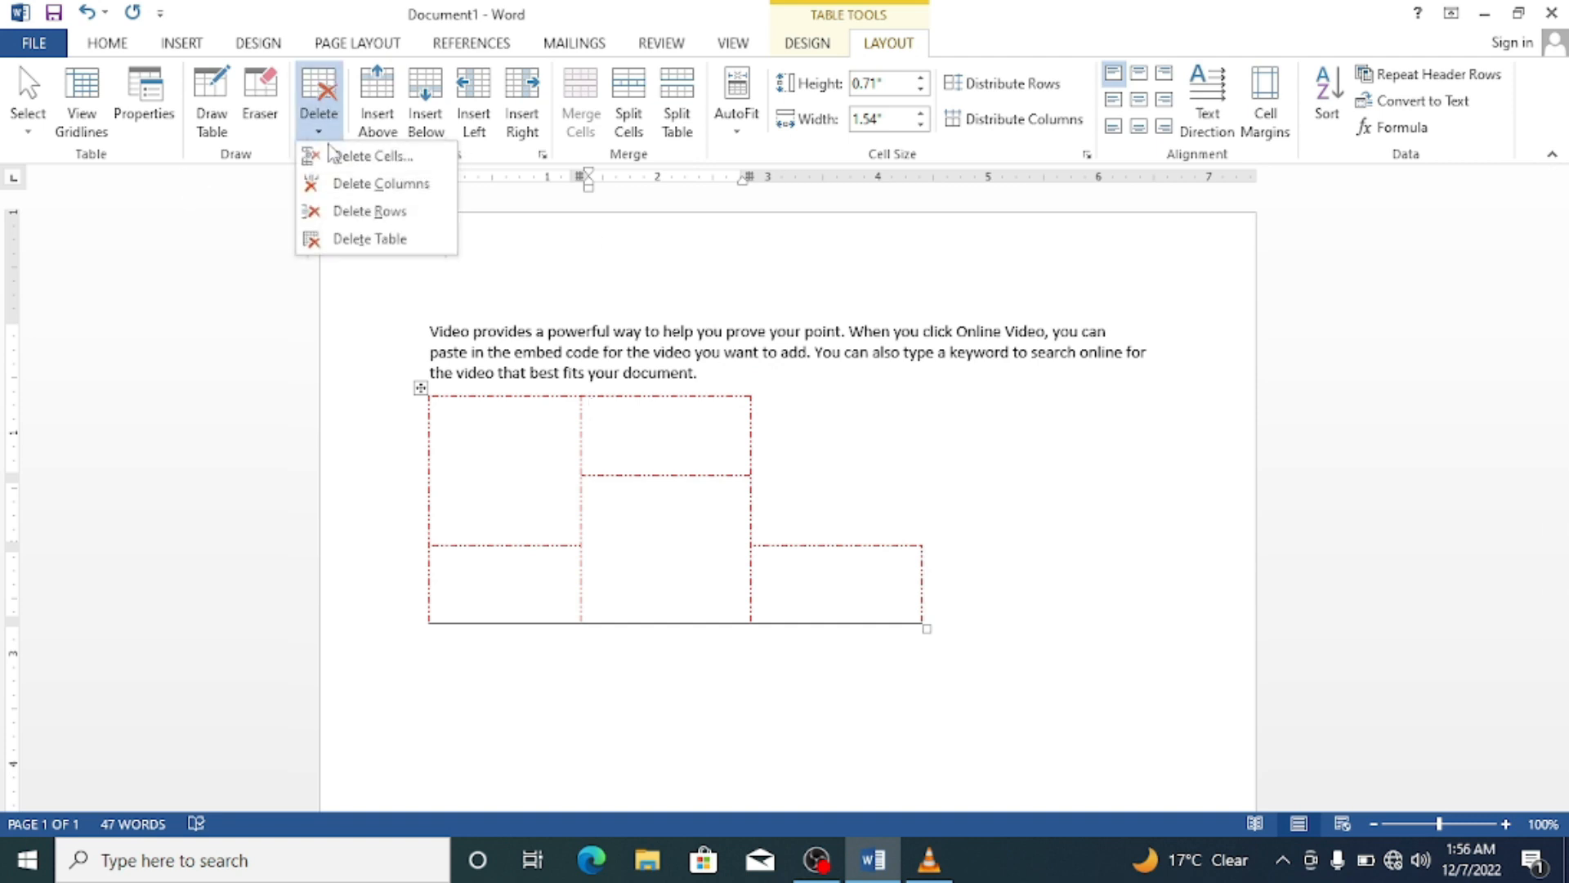
left_click(353, 185)
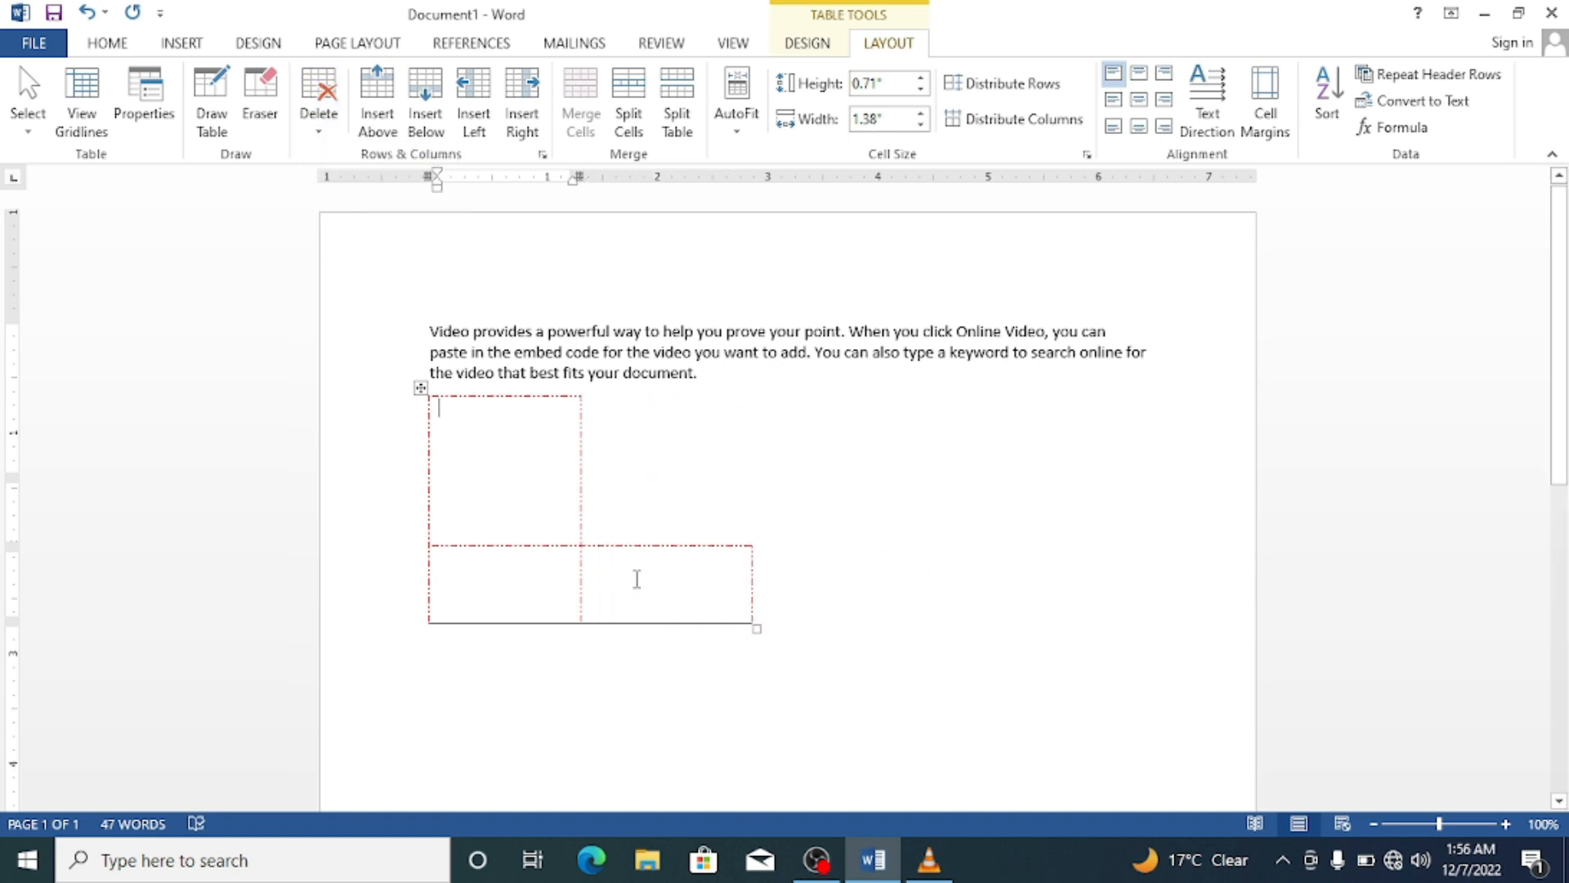
left_click(319, 106)
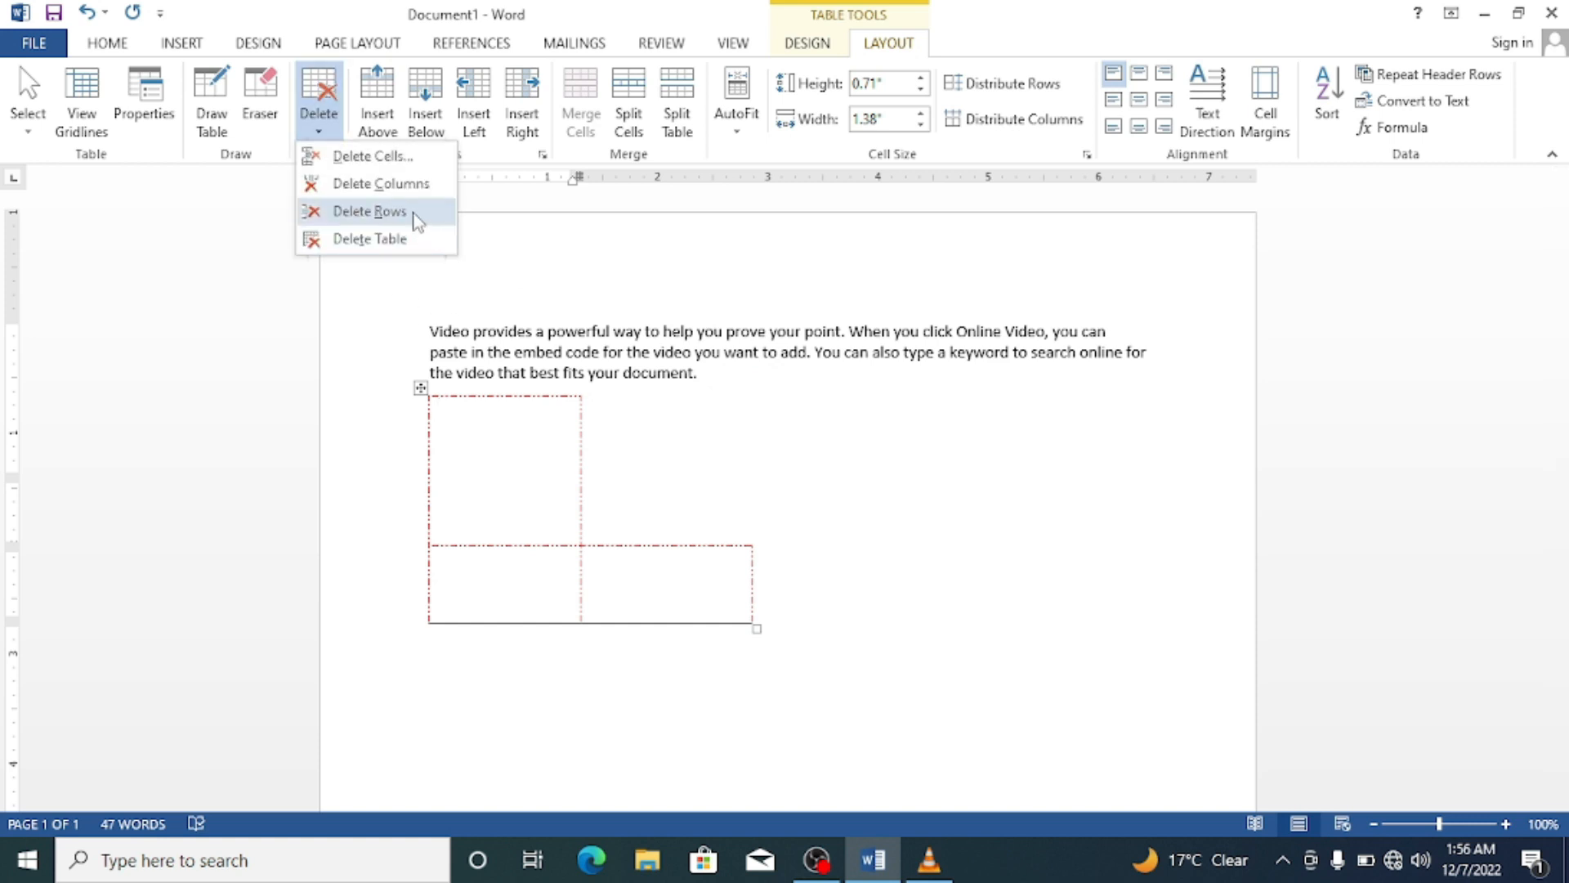
left_click(414, 216)
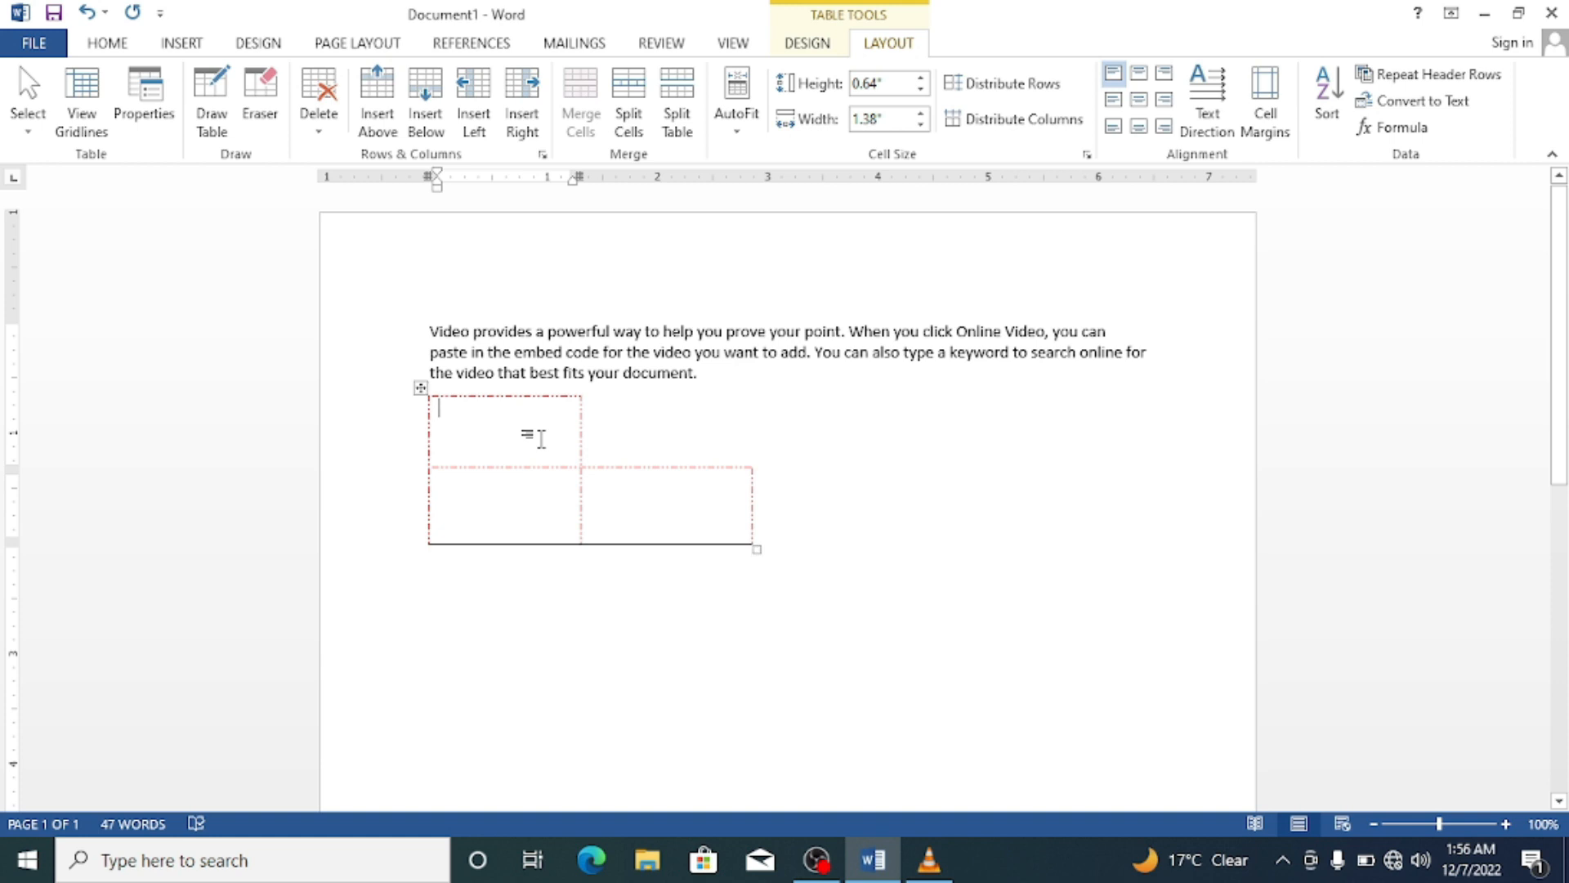
left_click(317, 122)
left_click(369, 242)
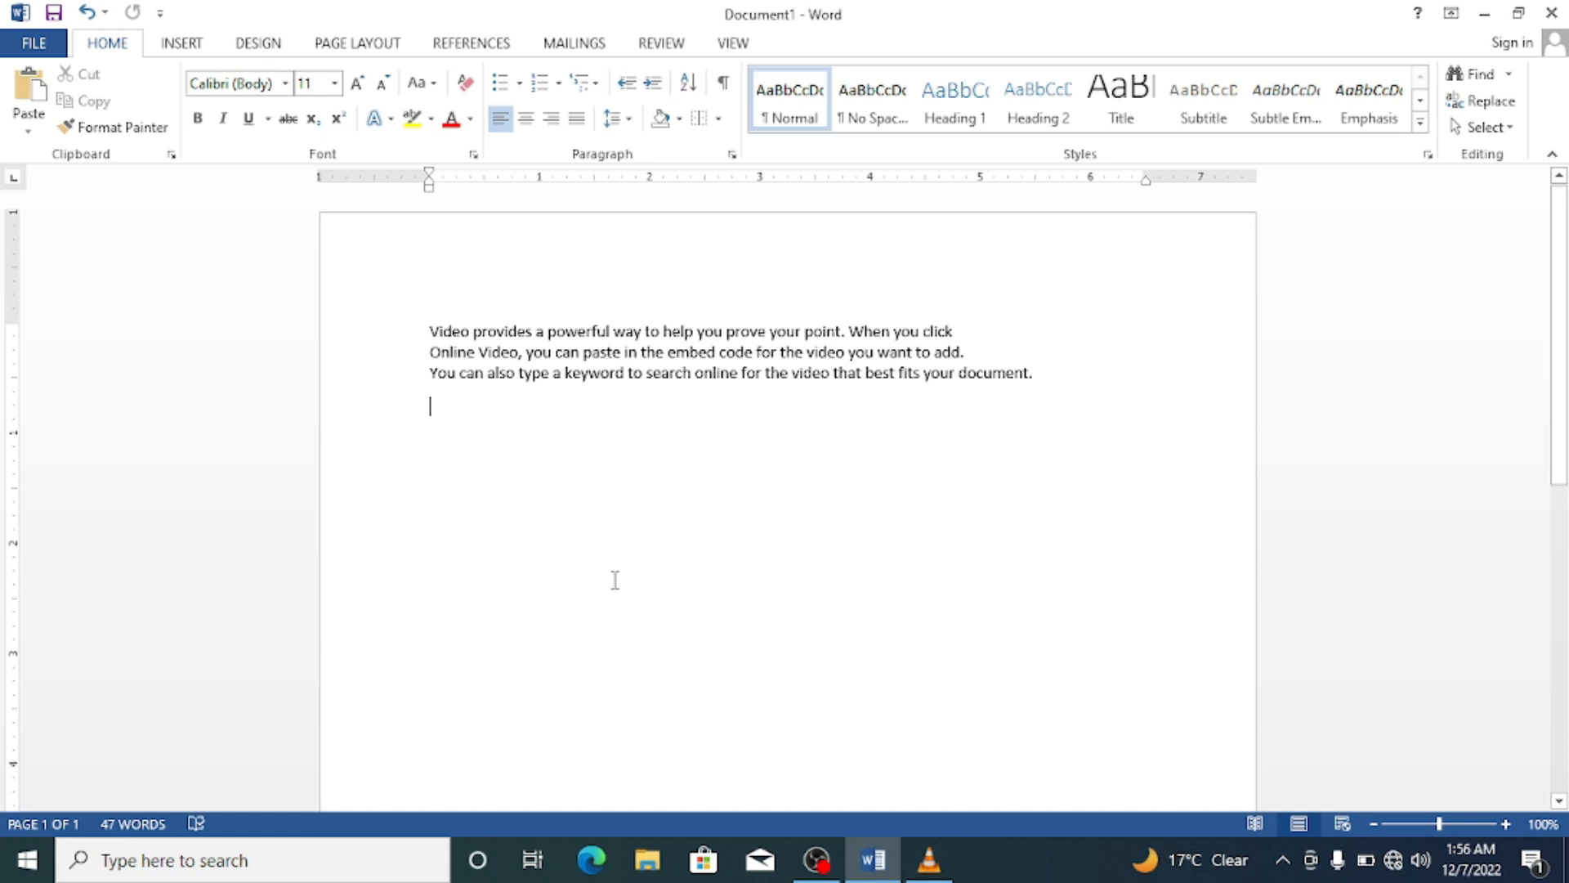
Undo the table, row and column deletions as well as the earlier deletion of the upper-right cell.
key("ctrl+z")
key("ctrl+z")
key("ctrl+z")
key("ctrl+z")
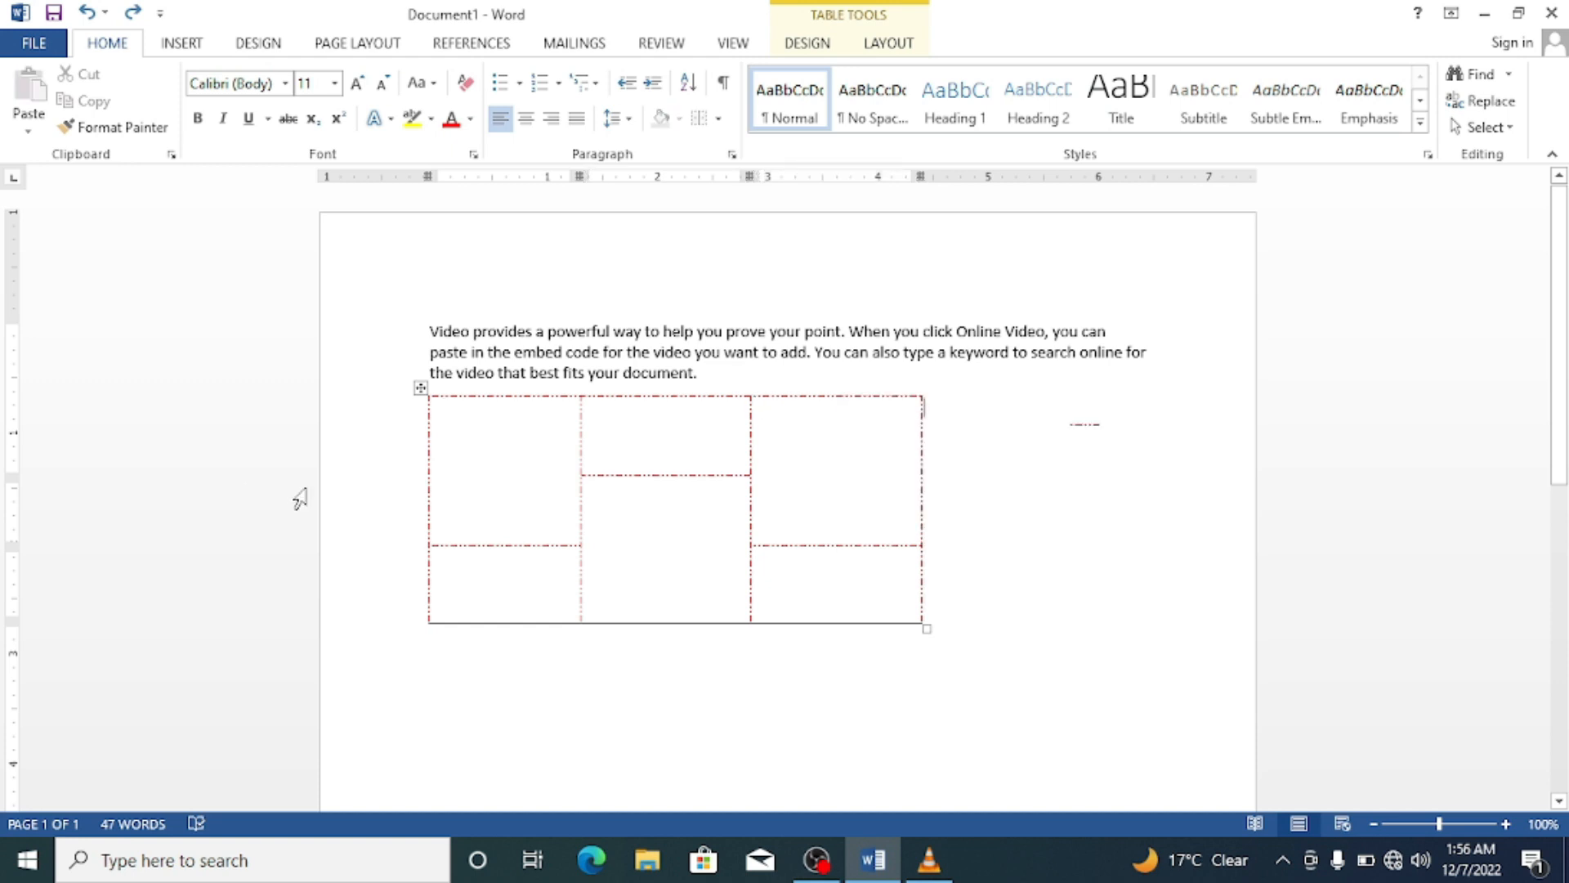
Erase the leftover short line beside the upper-right part of the main table with the Eraser.
left_click(888, 43)
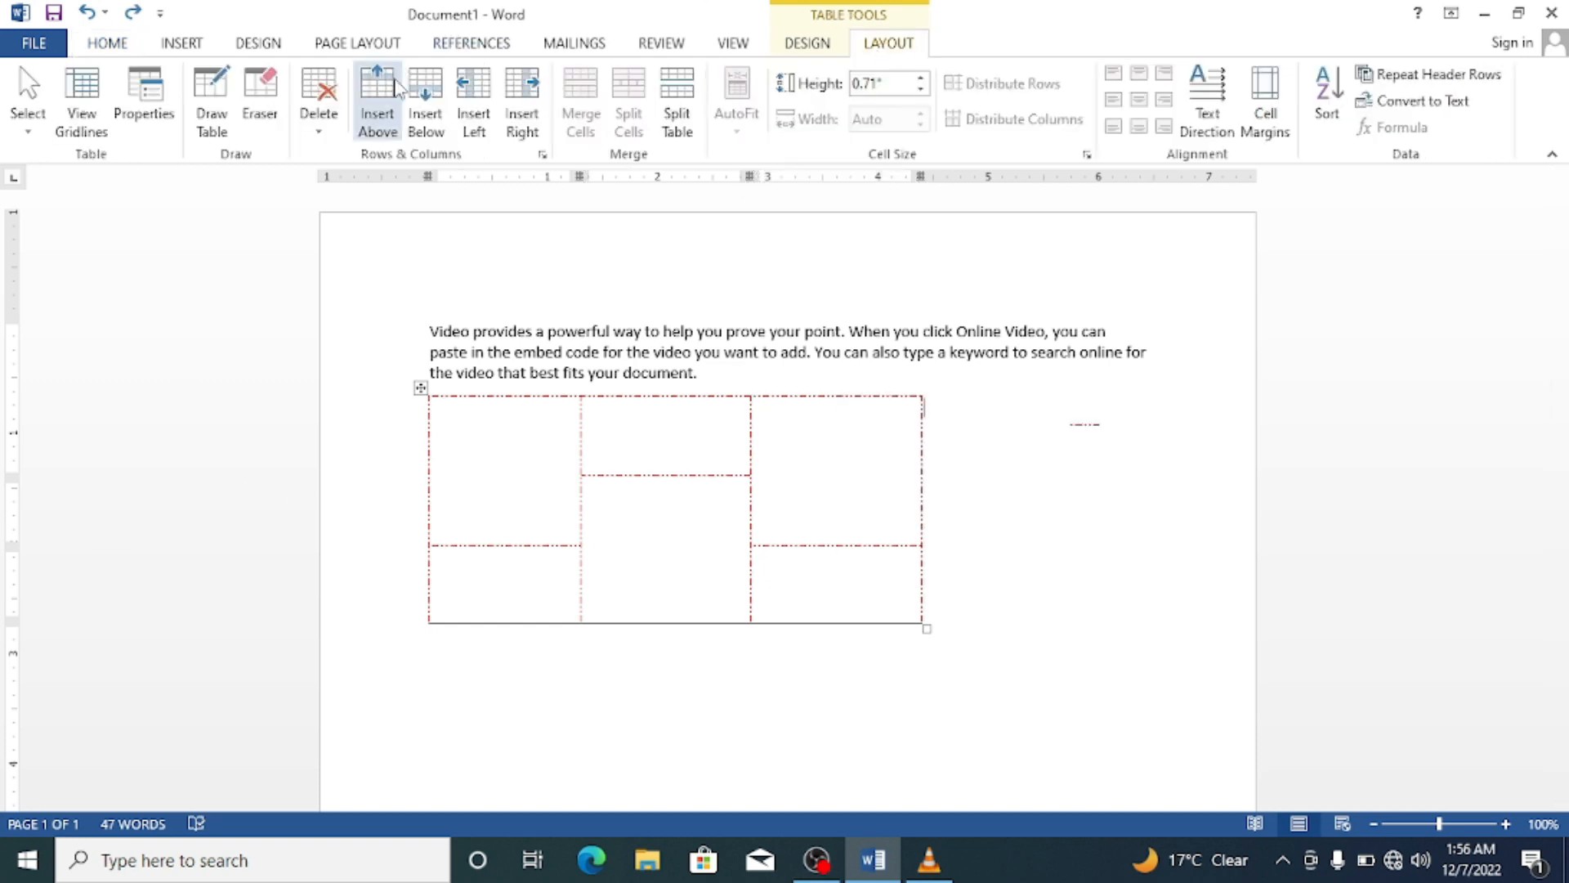
left_click(246, 83)
left_click(323, 106)
left_click(261, 90)
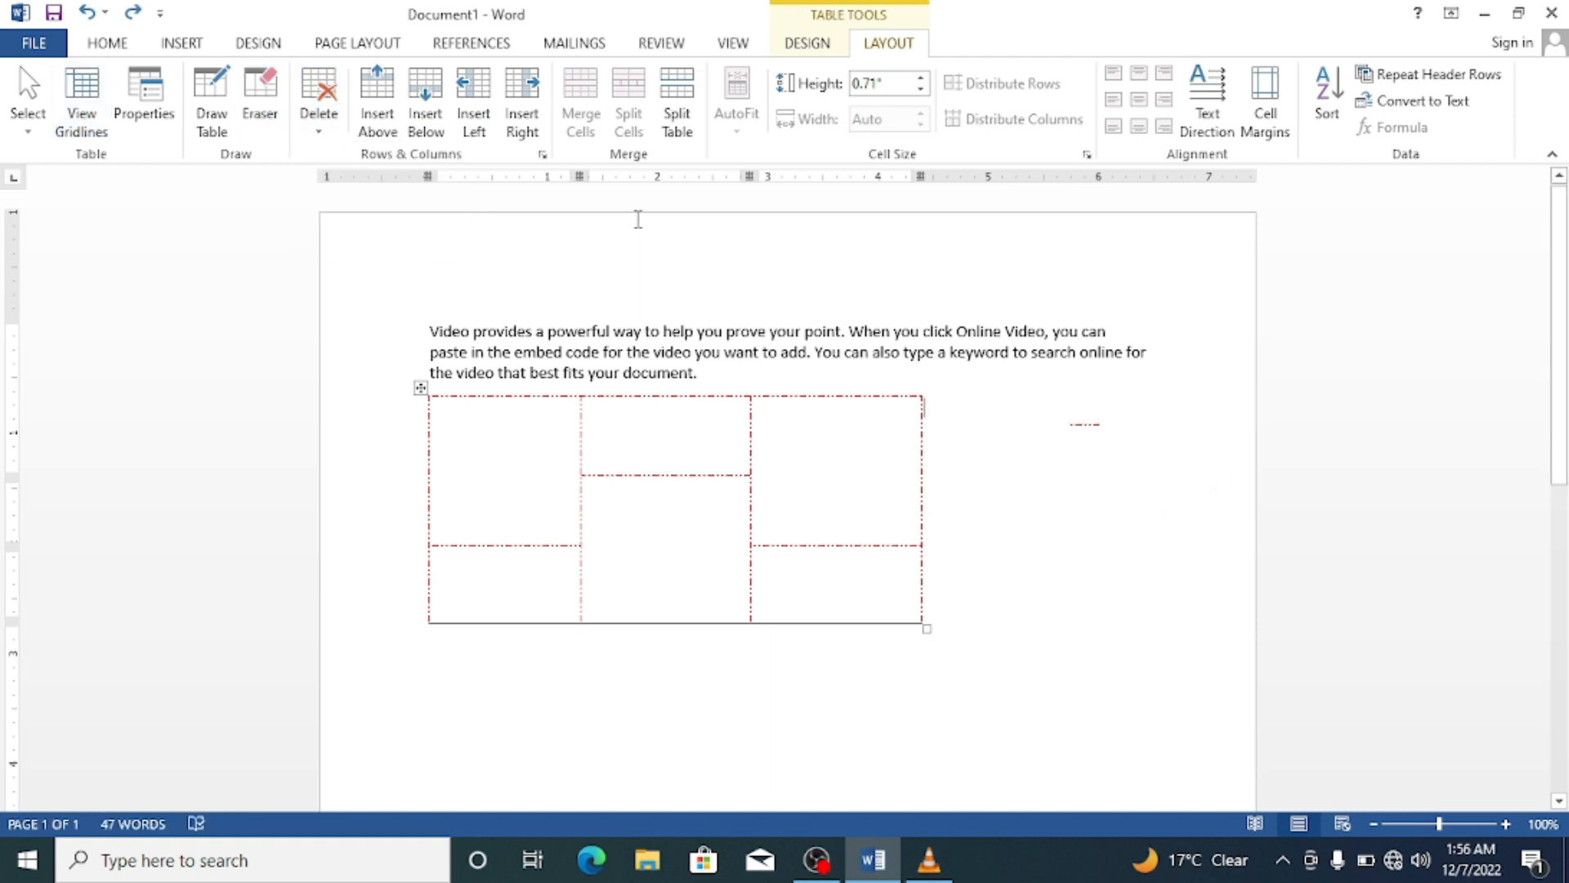
left_click(260, 90)
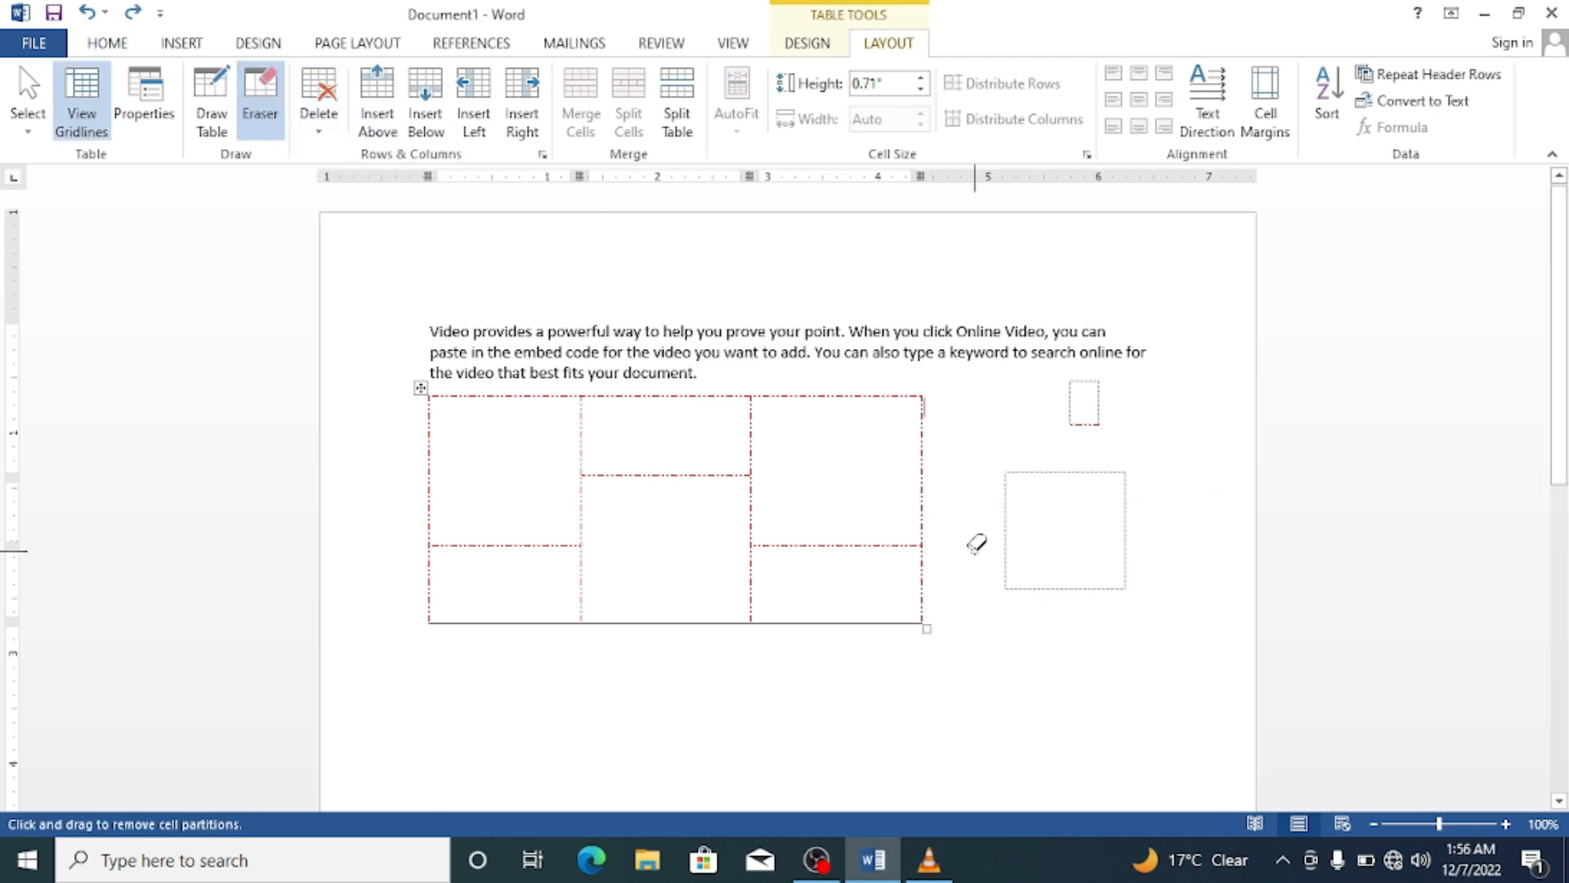
left_click(1087, 426)
left_click(1136, 440)
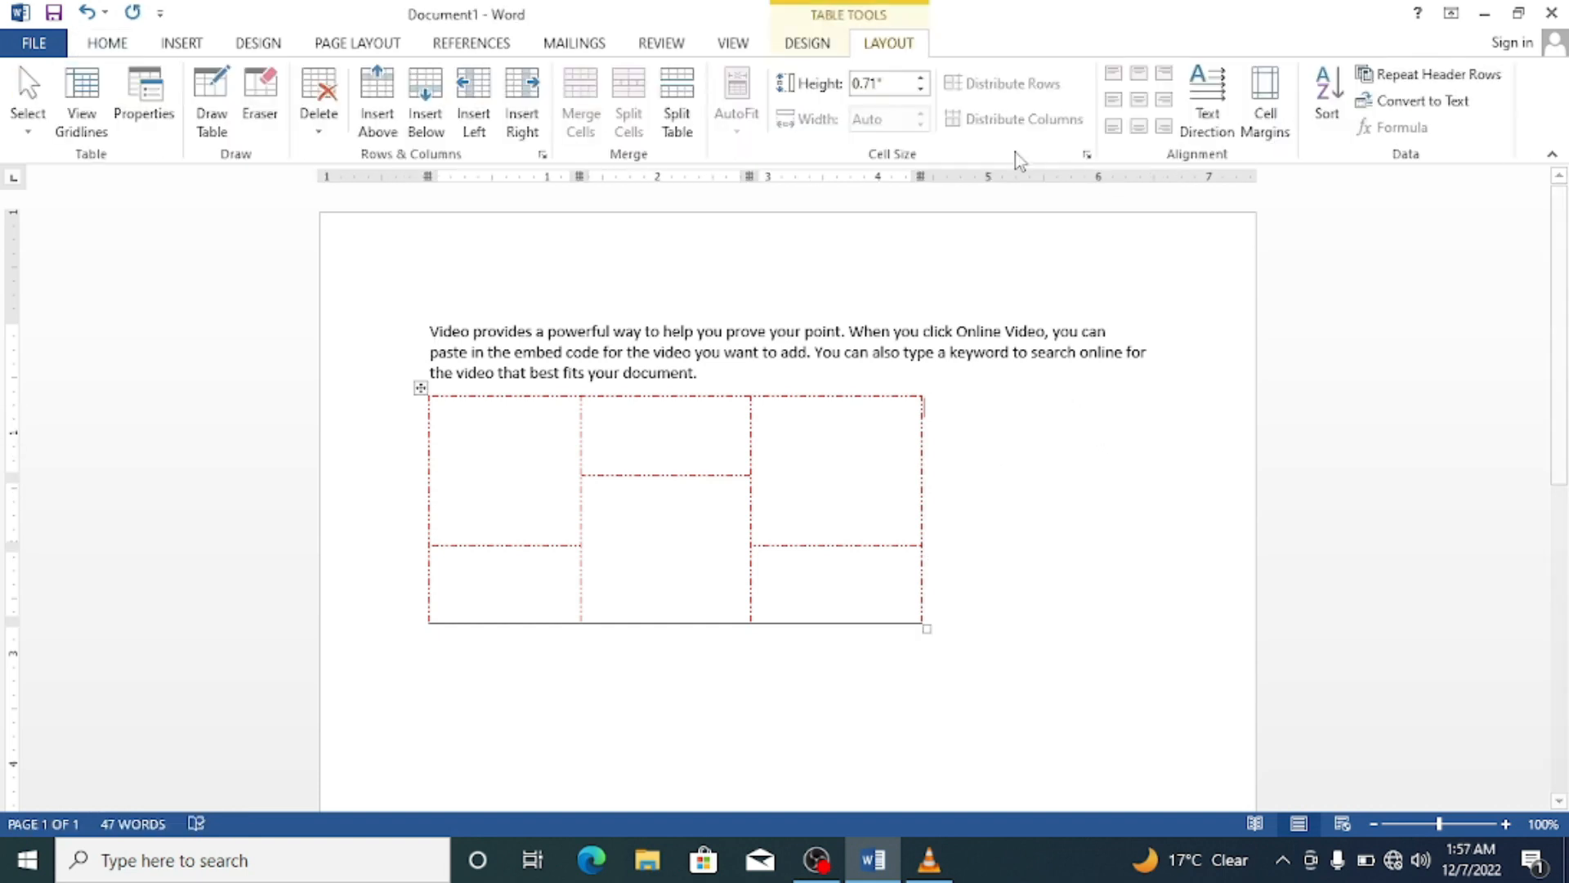
Insert a row above the main table's top row, undo it, and insert it again.
left_click(849, 447)
left_click(375, 114)
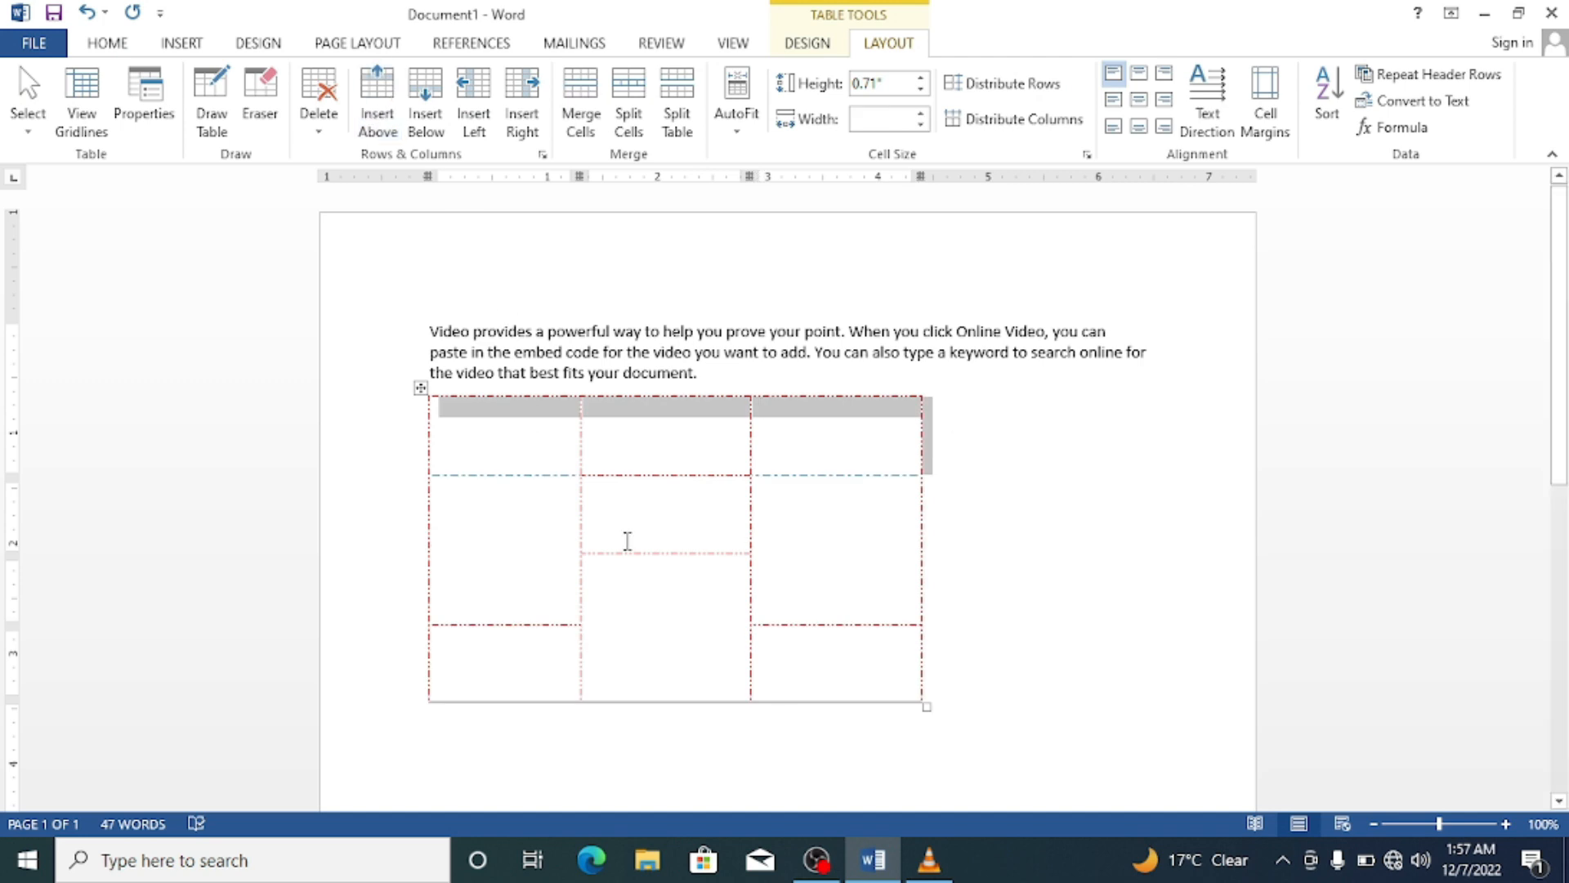
key("ctrl+z")
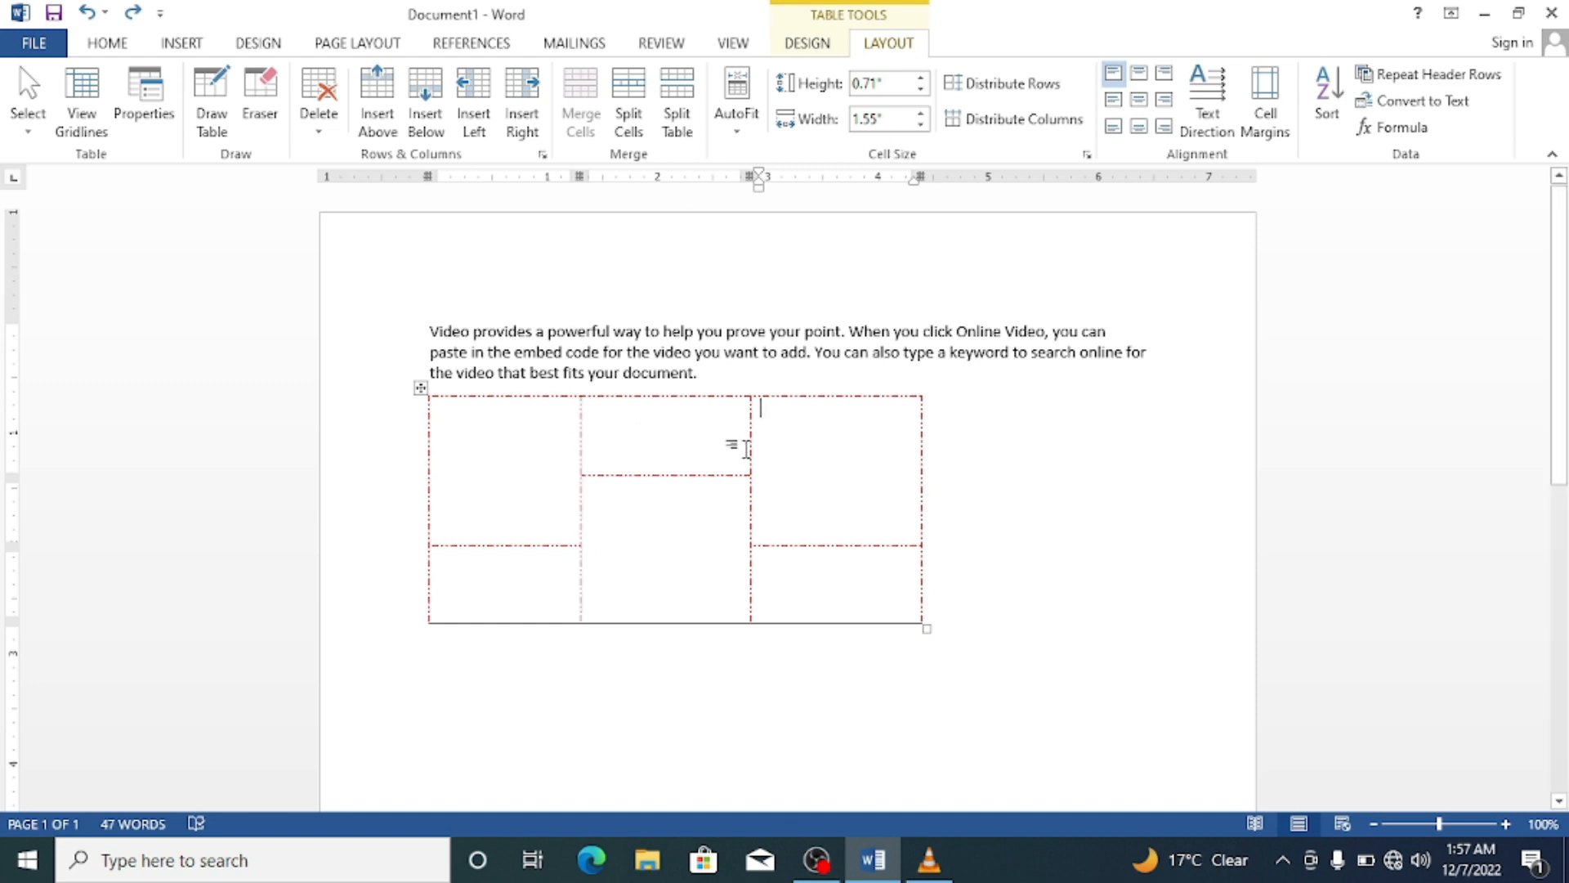
left_click(387, 118)
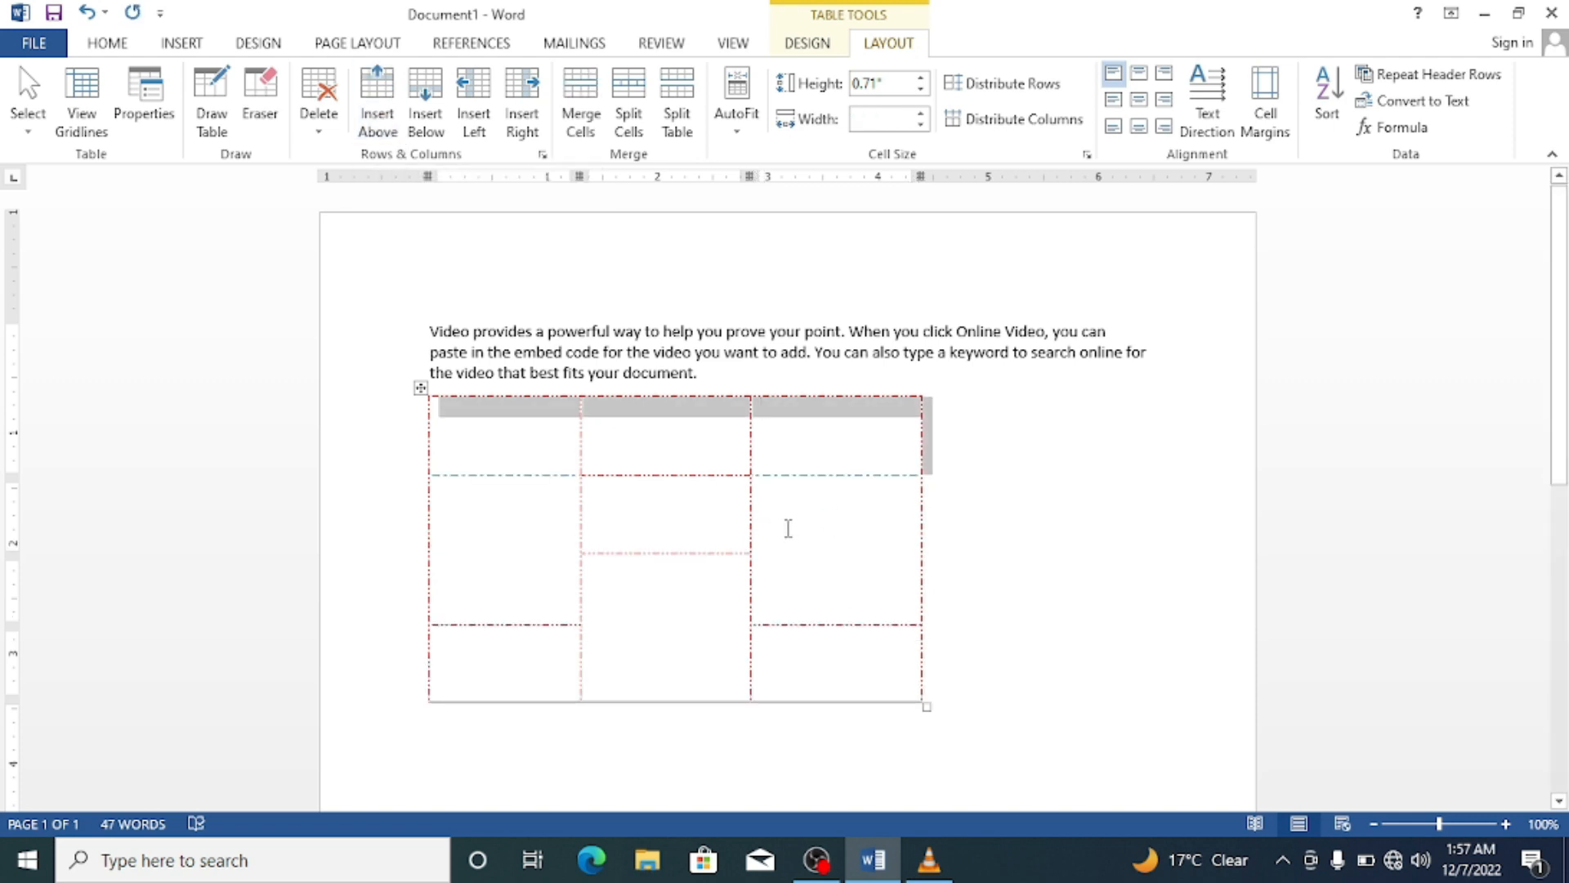
Insert a row below the table's top row, and insert three columns to the left of the table's first column.
left_click(582, 449)
left_click(539, 424)
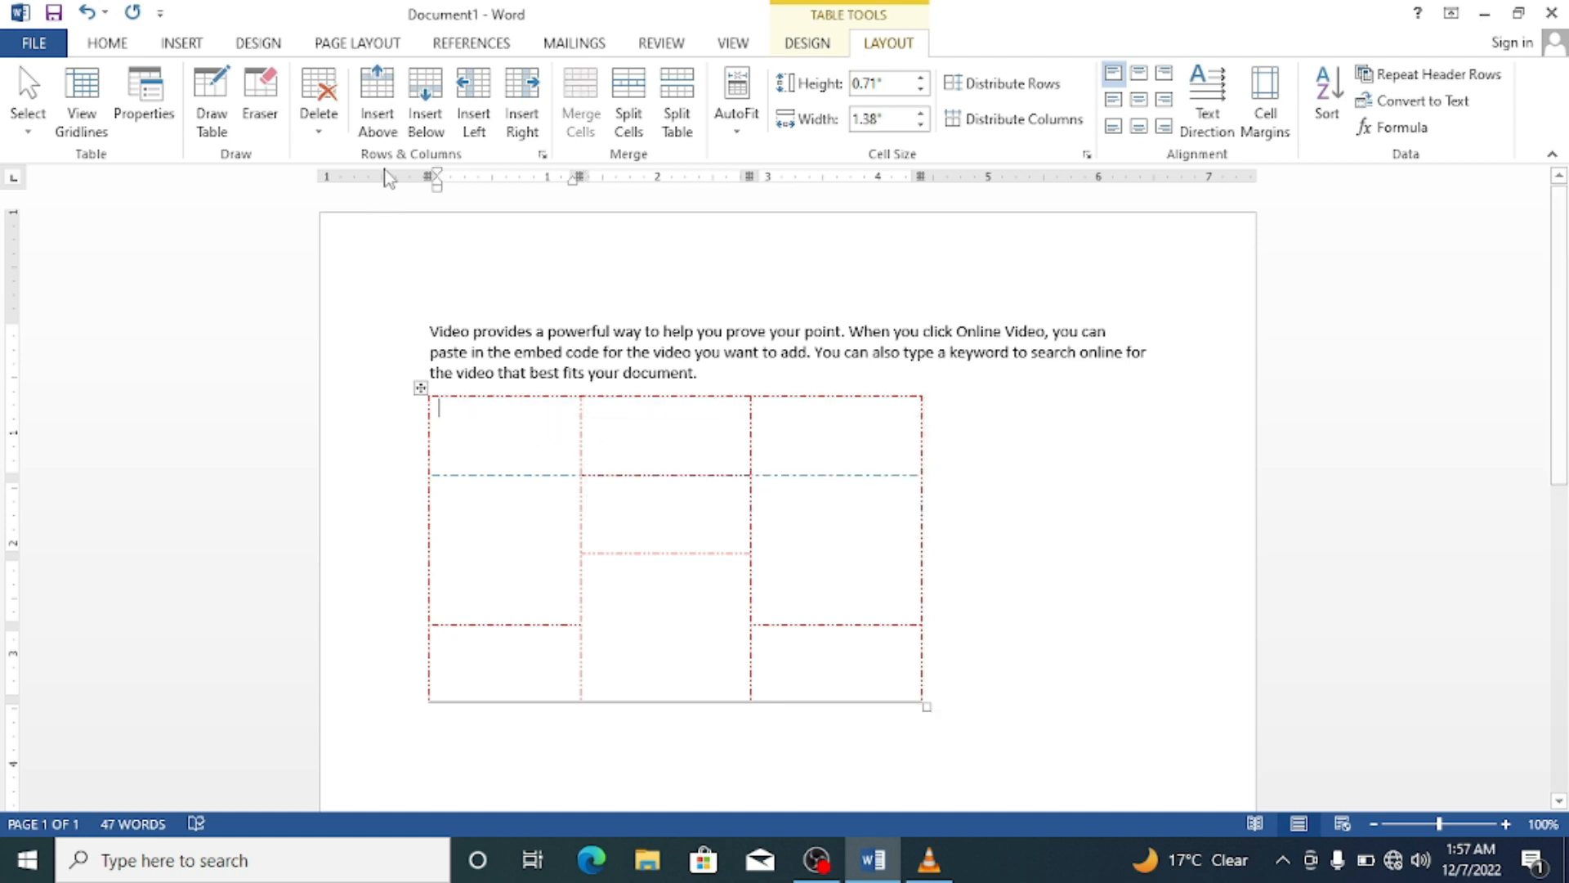
left_click(434, 121)
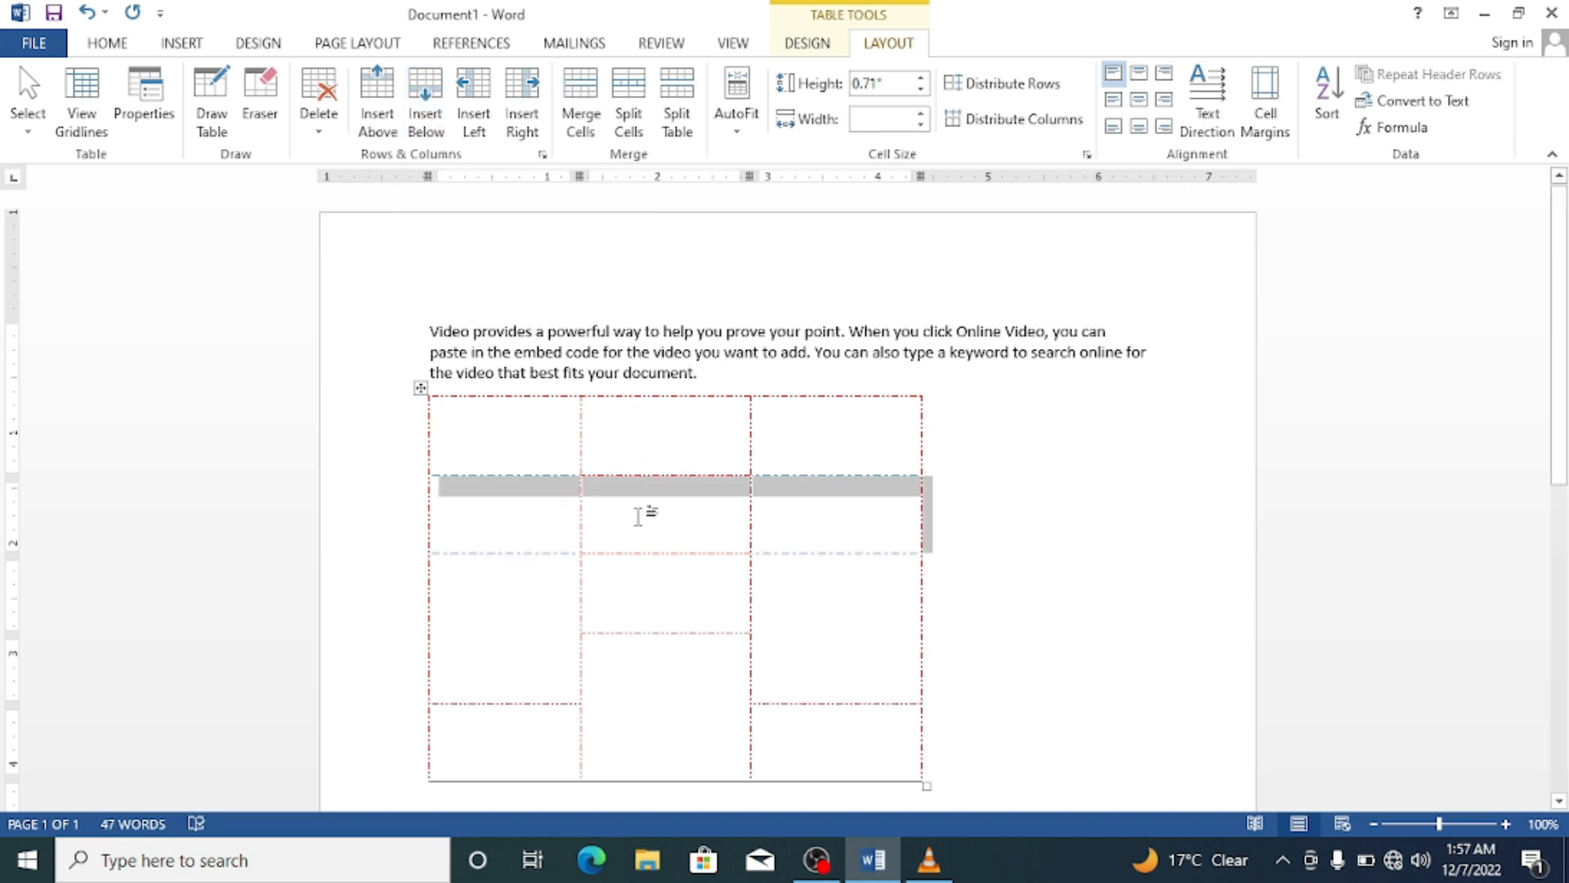
left_click(470, 106)
scroll(593, 476, "down", 5)
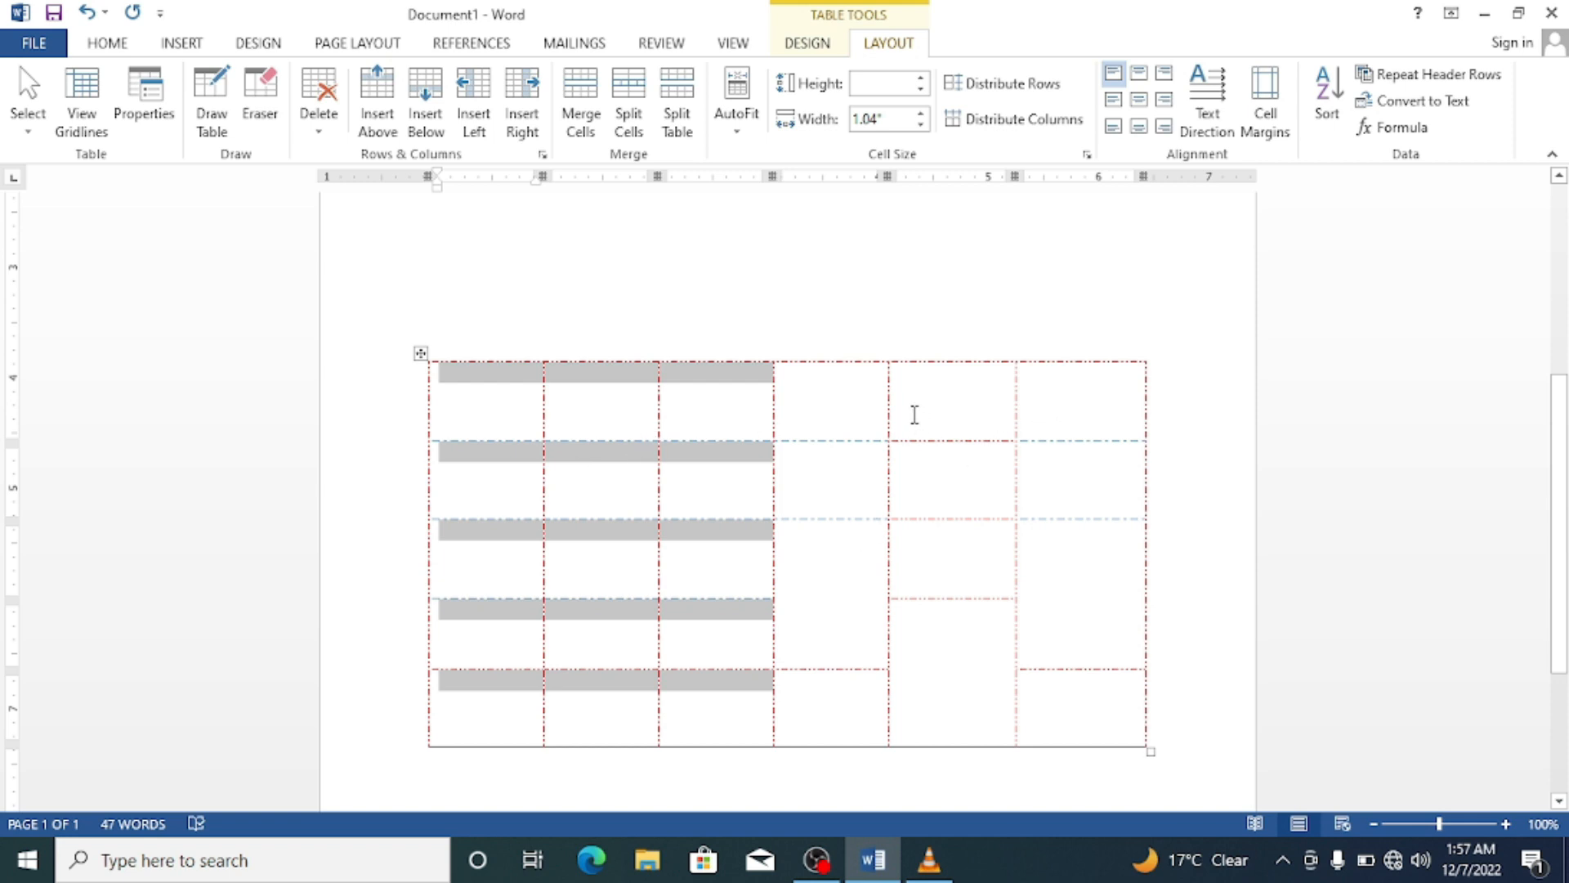
Insert three columns to the right of the selected ones, and merge the third through seventh cells of the second row.
left_click(530, 85)
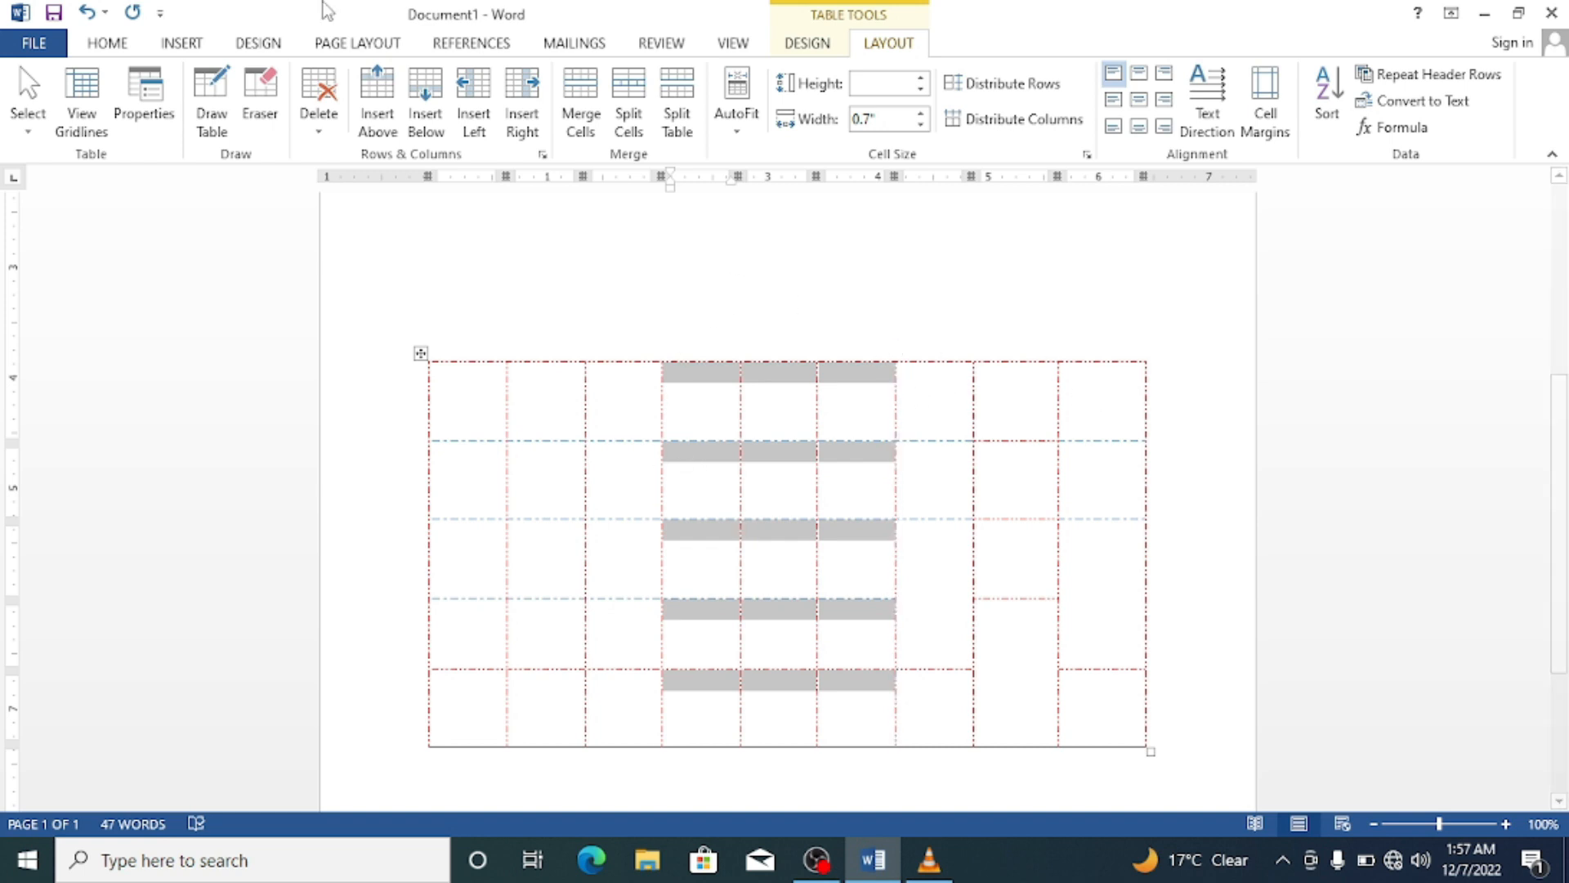
left_click(701, 406)
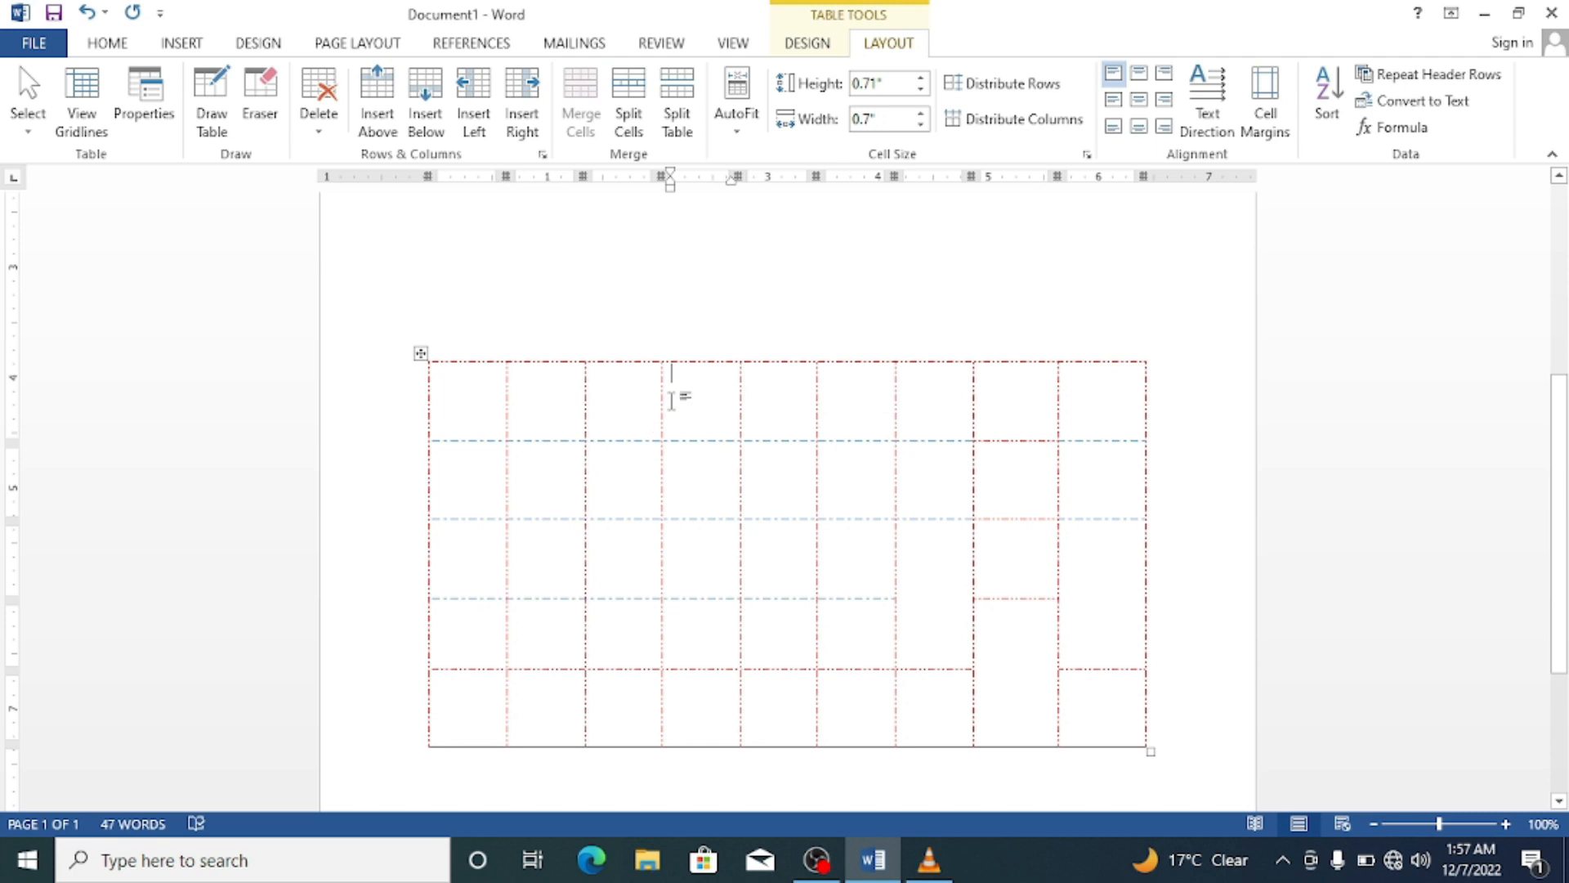
left_click(658, 480)
left_click(609, 476)
left_click_drag(635, 491, 918, 508)
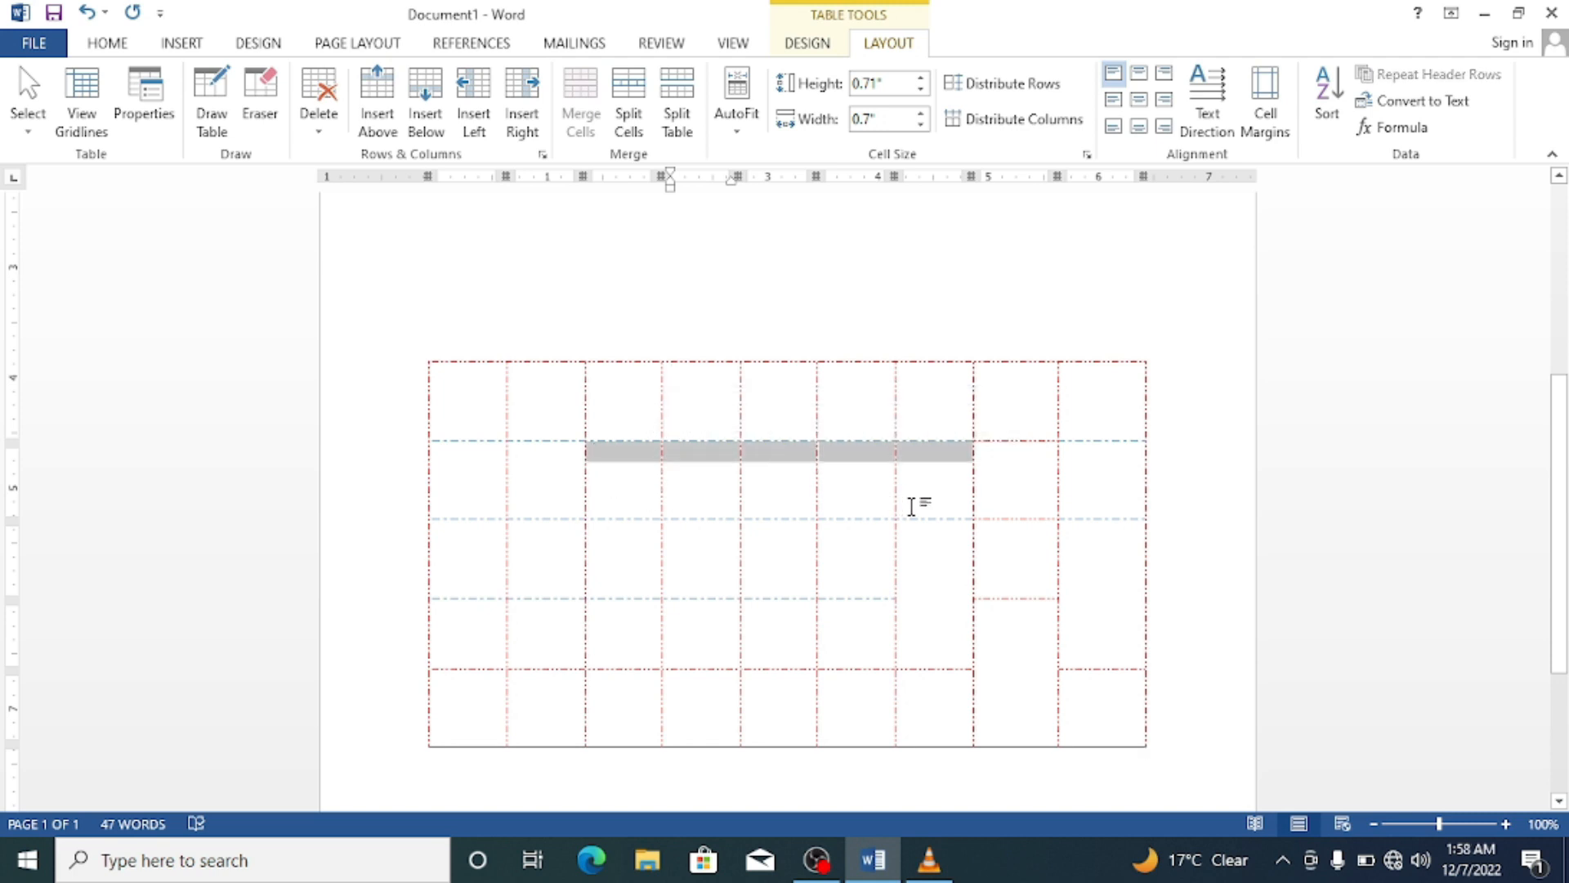
left_click(581, 102)
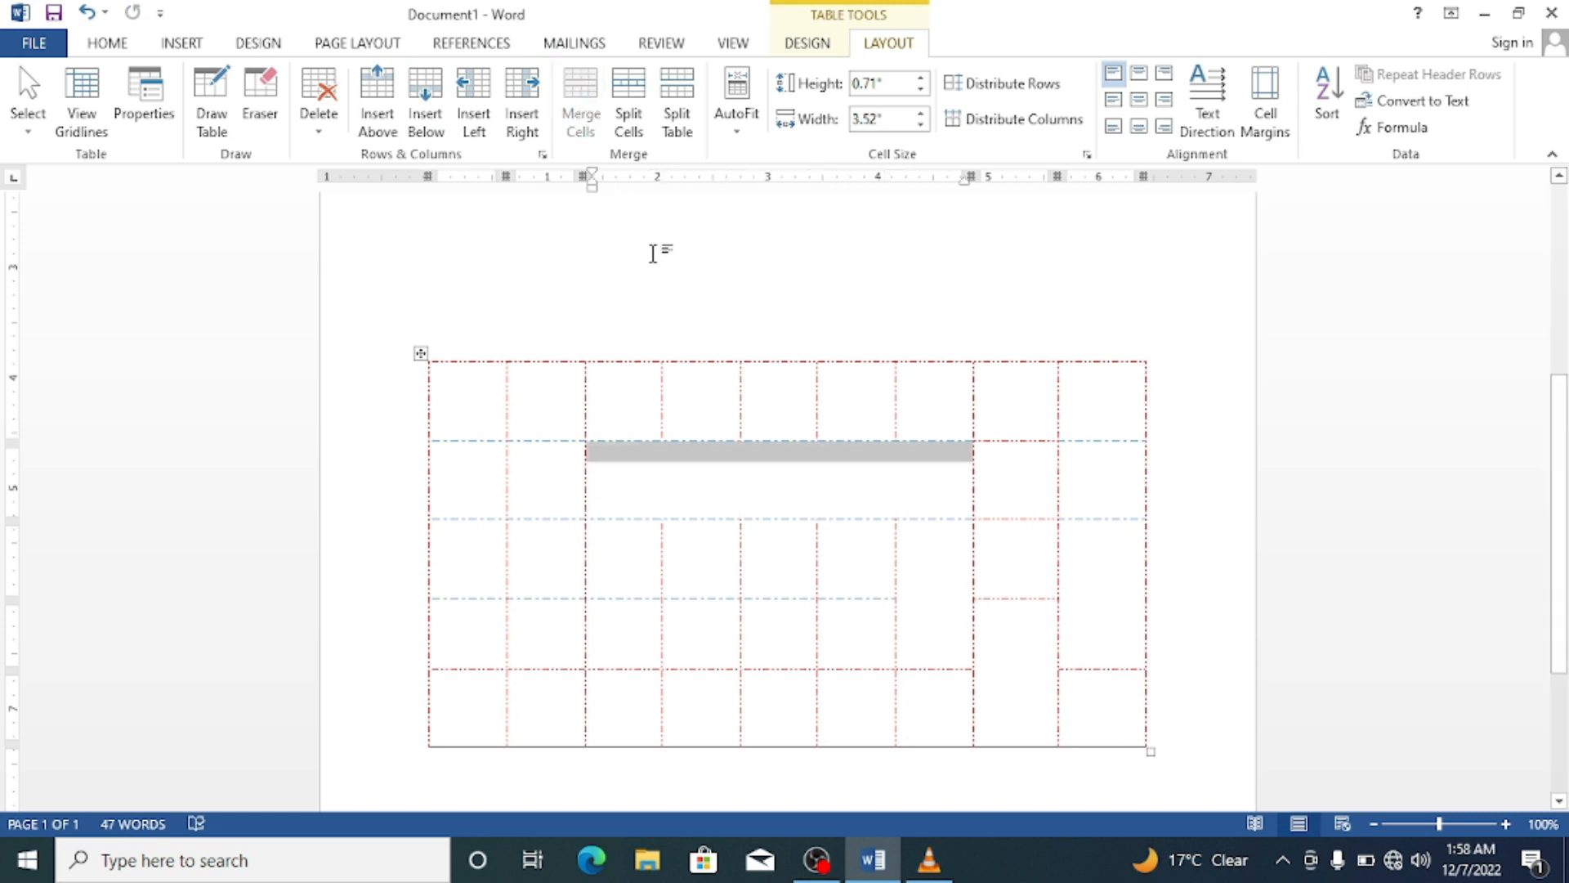
left_click(701, 462)
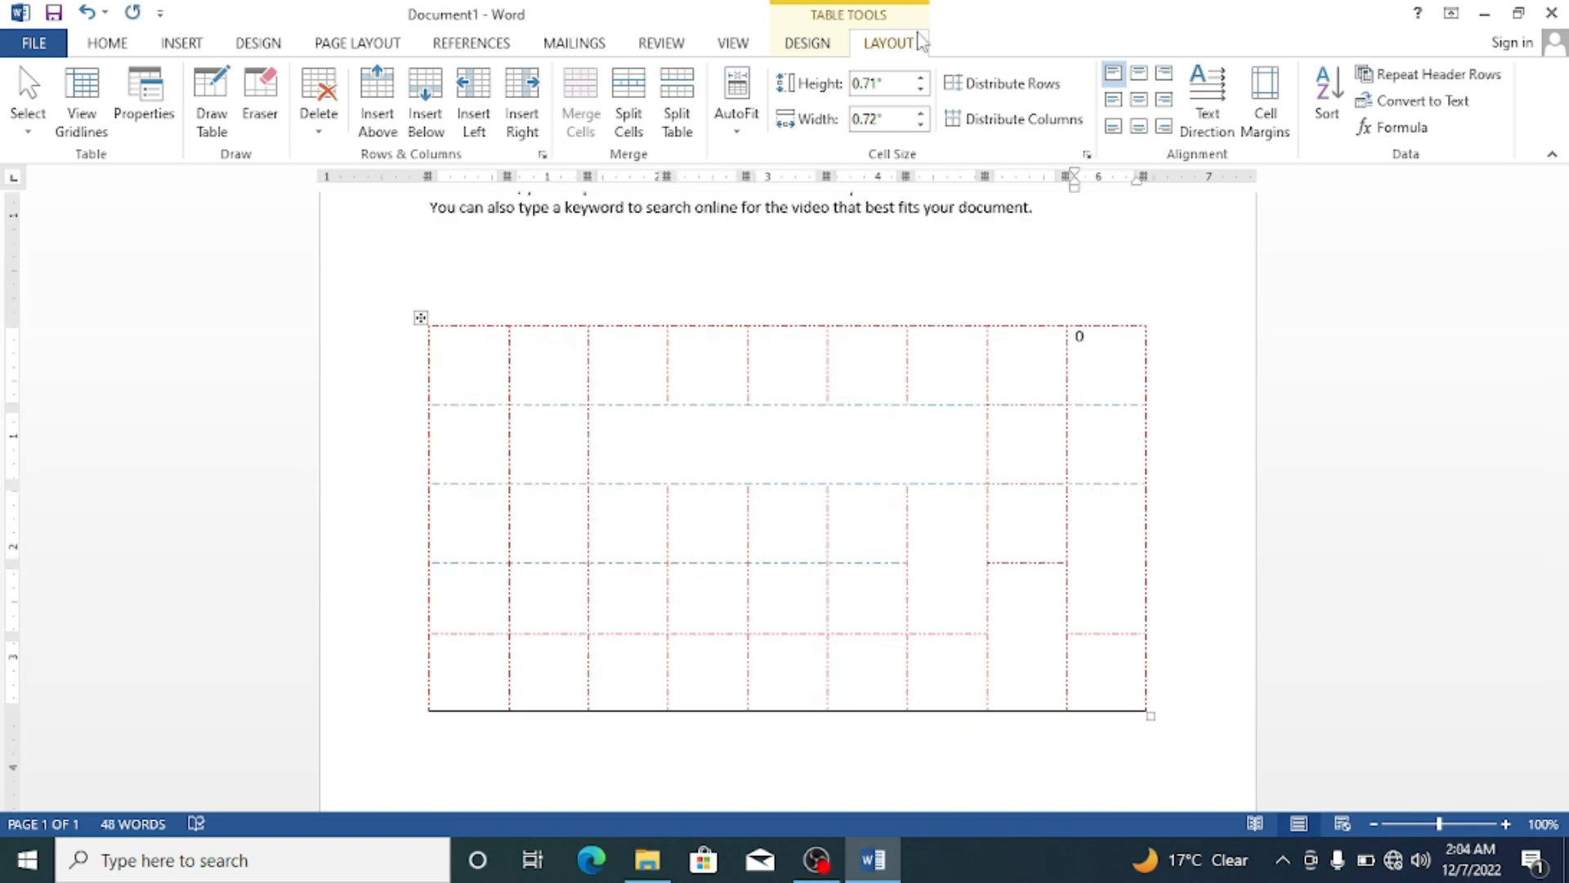
Clear the 0 from the upper-right cell and undo the recent table edits back to the six-column layout without the merge.
key("BackSpace")
left_click(607, 442)
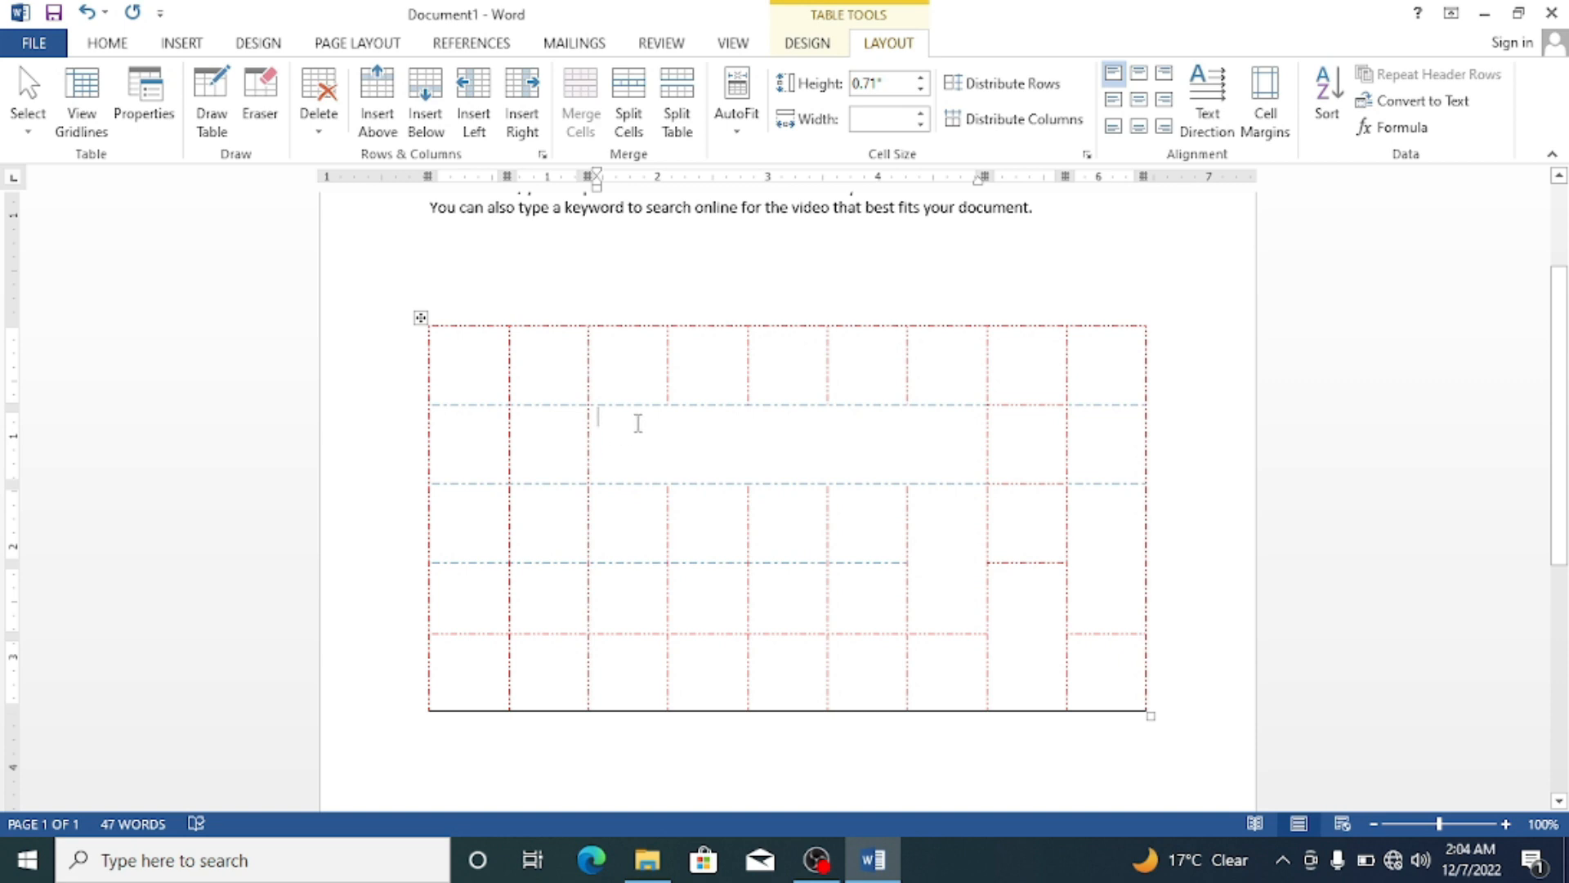
key("ctrl+z")
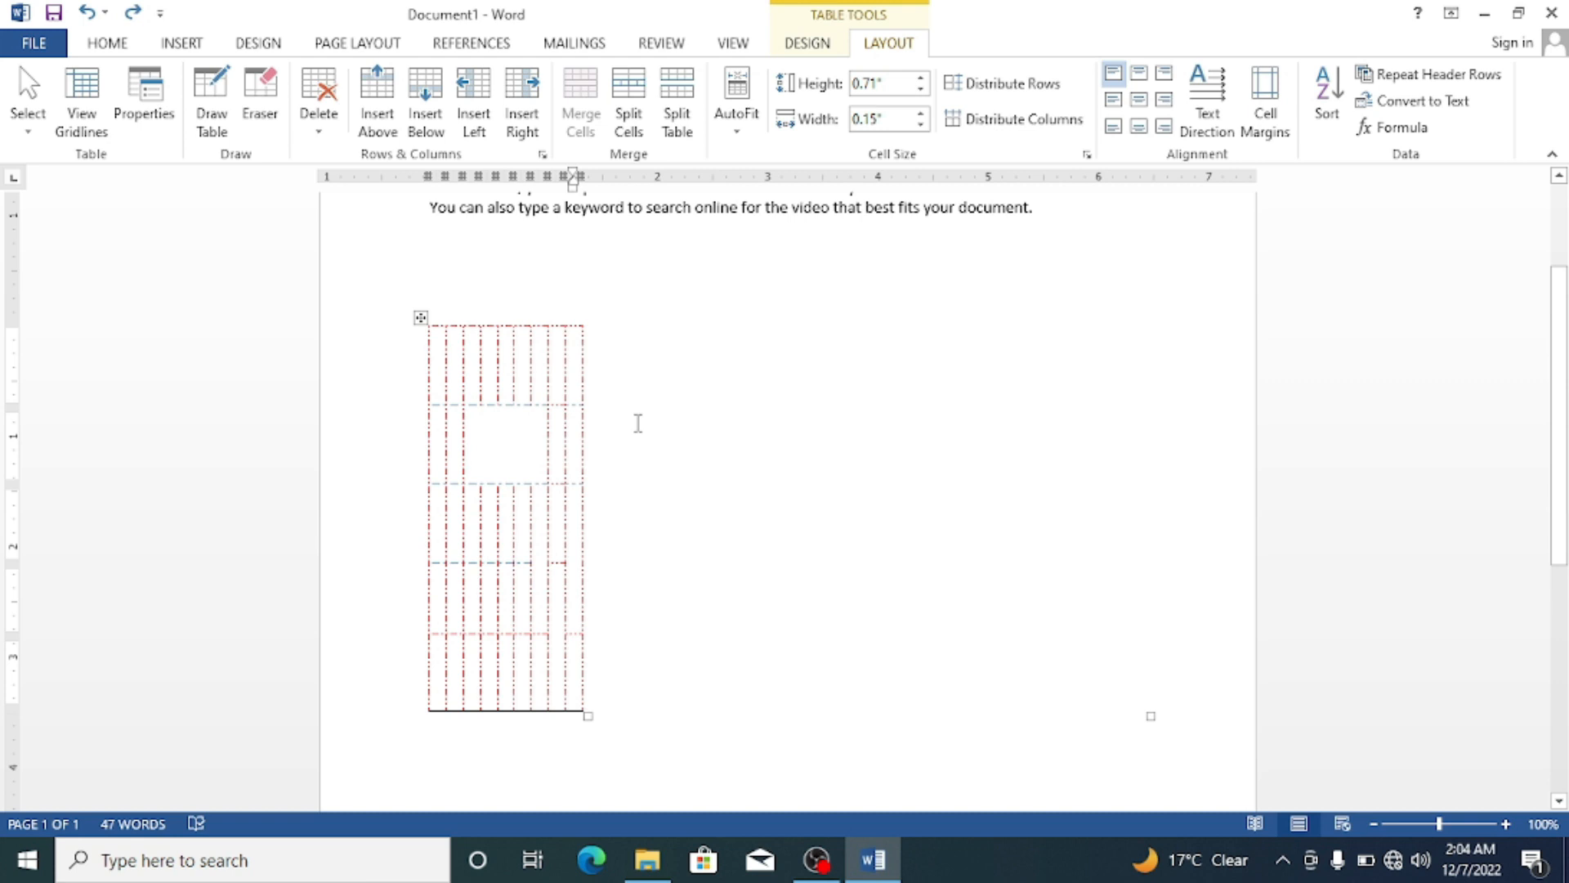
key("ctrl+z")
key("ctrl+z")
key("ctrl+z")
key("ctrl+z")
key("ctrl+z")
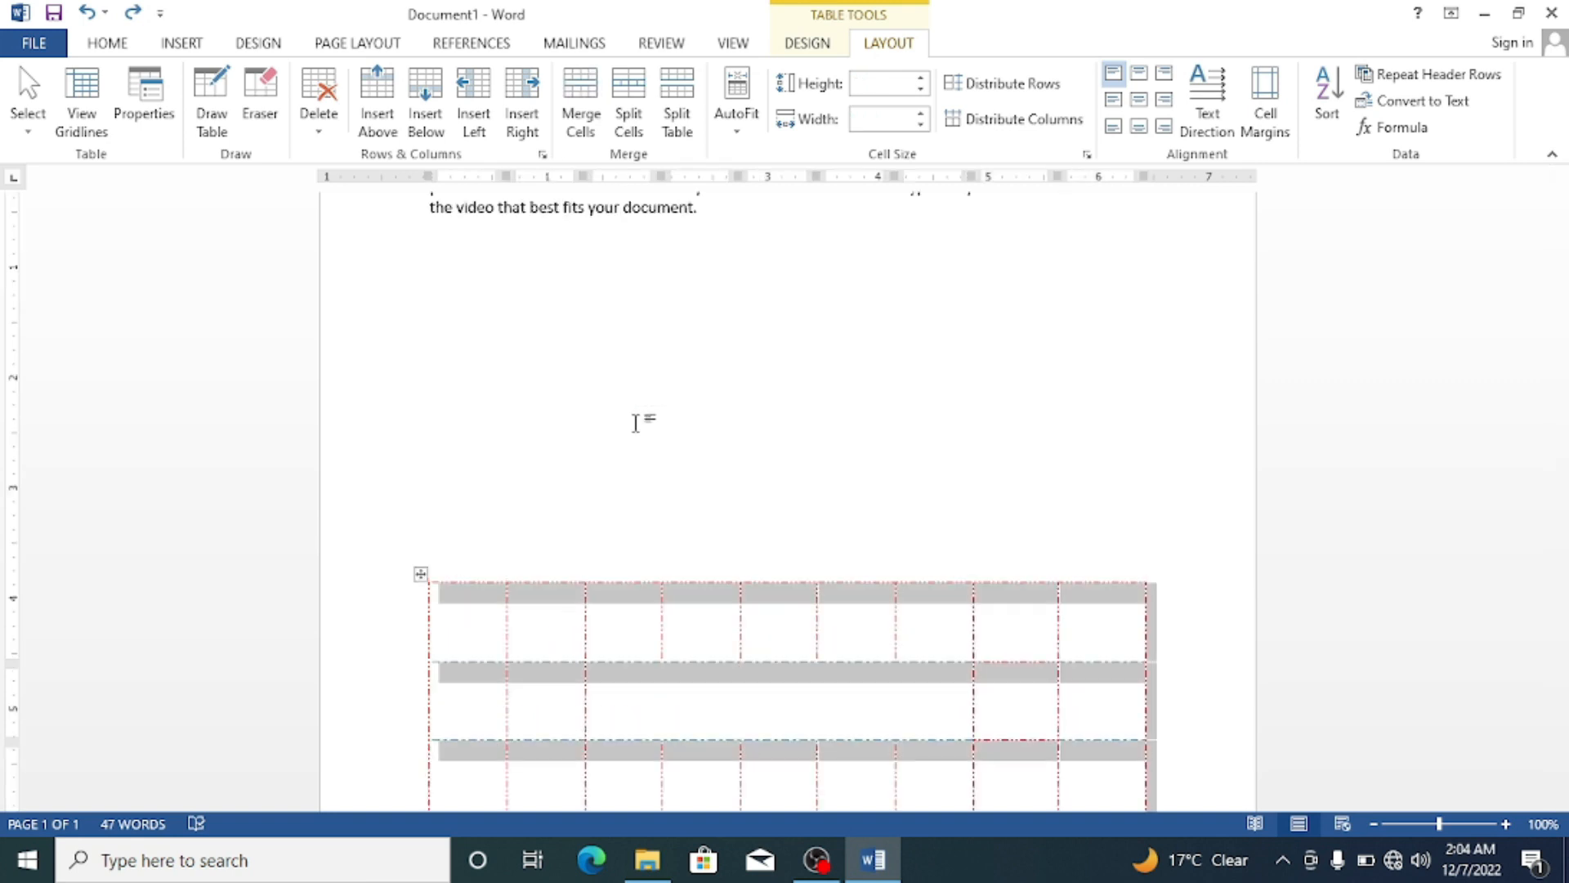
key("ctrl+z")
key("ctrl+z")
key("ctrl+z")
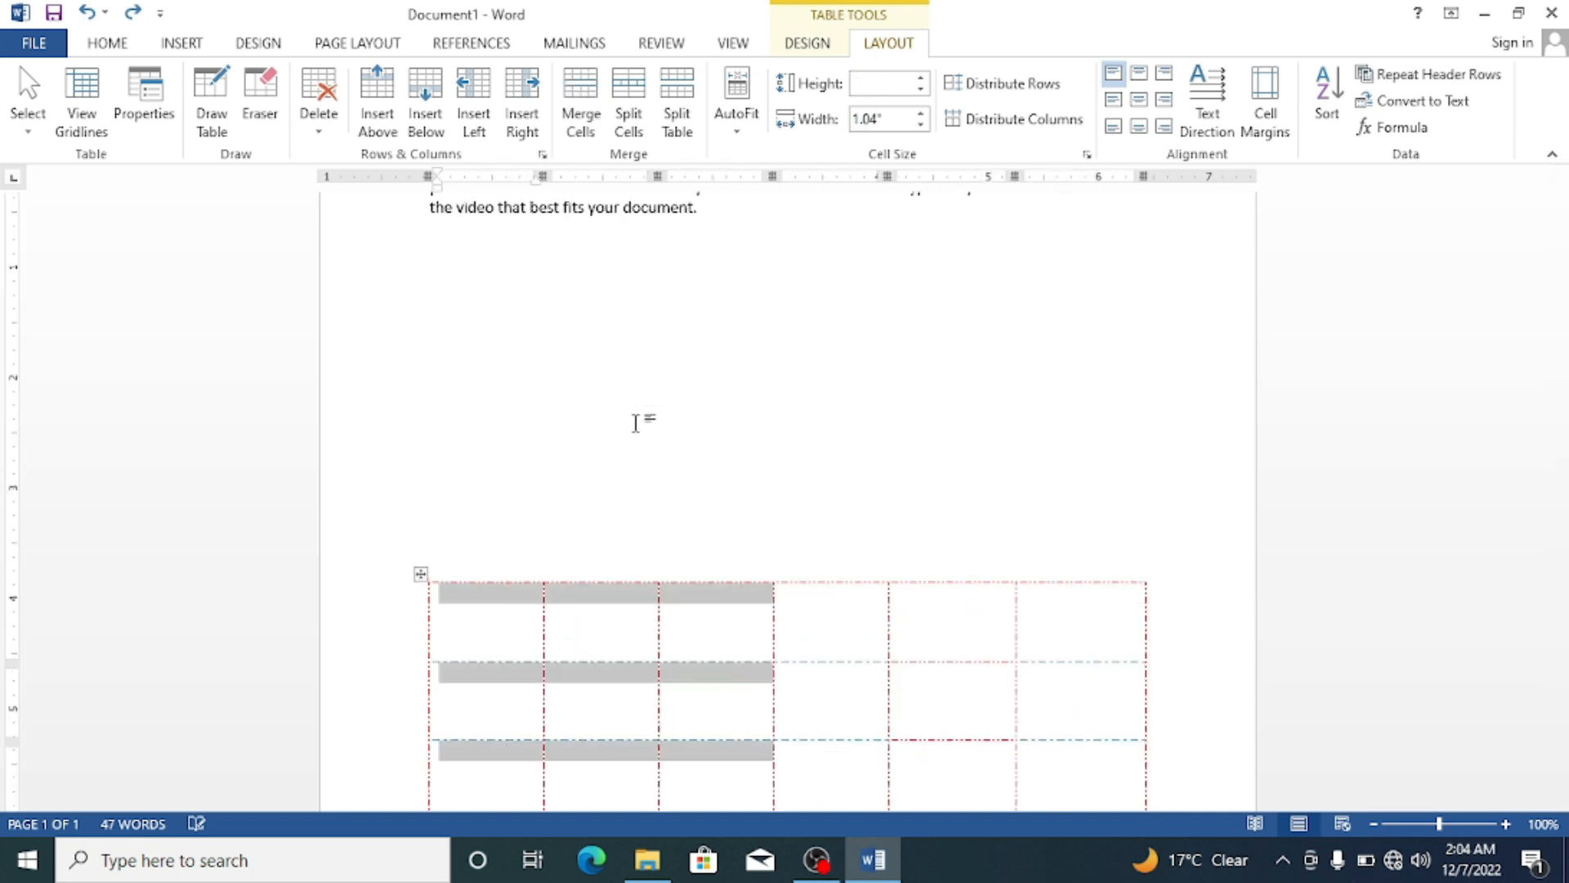
Move the table up to just beneath the paragraph, with its edge slightly outside the text's left margin.
left_click_drag(420, 573, 381, 257)
left_click(540, 423)
left_click(566, 449)
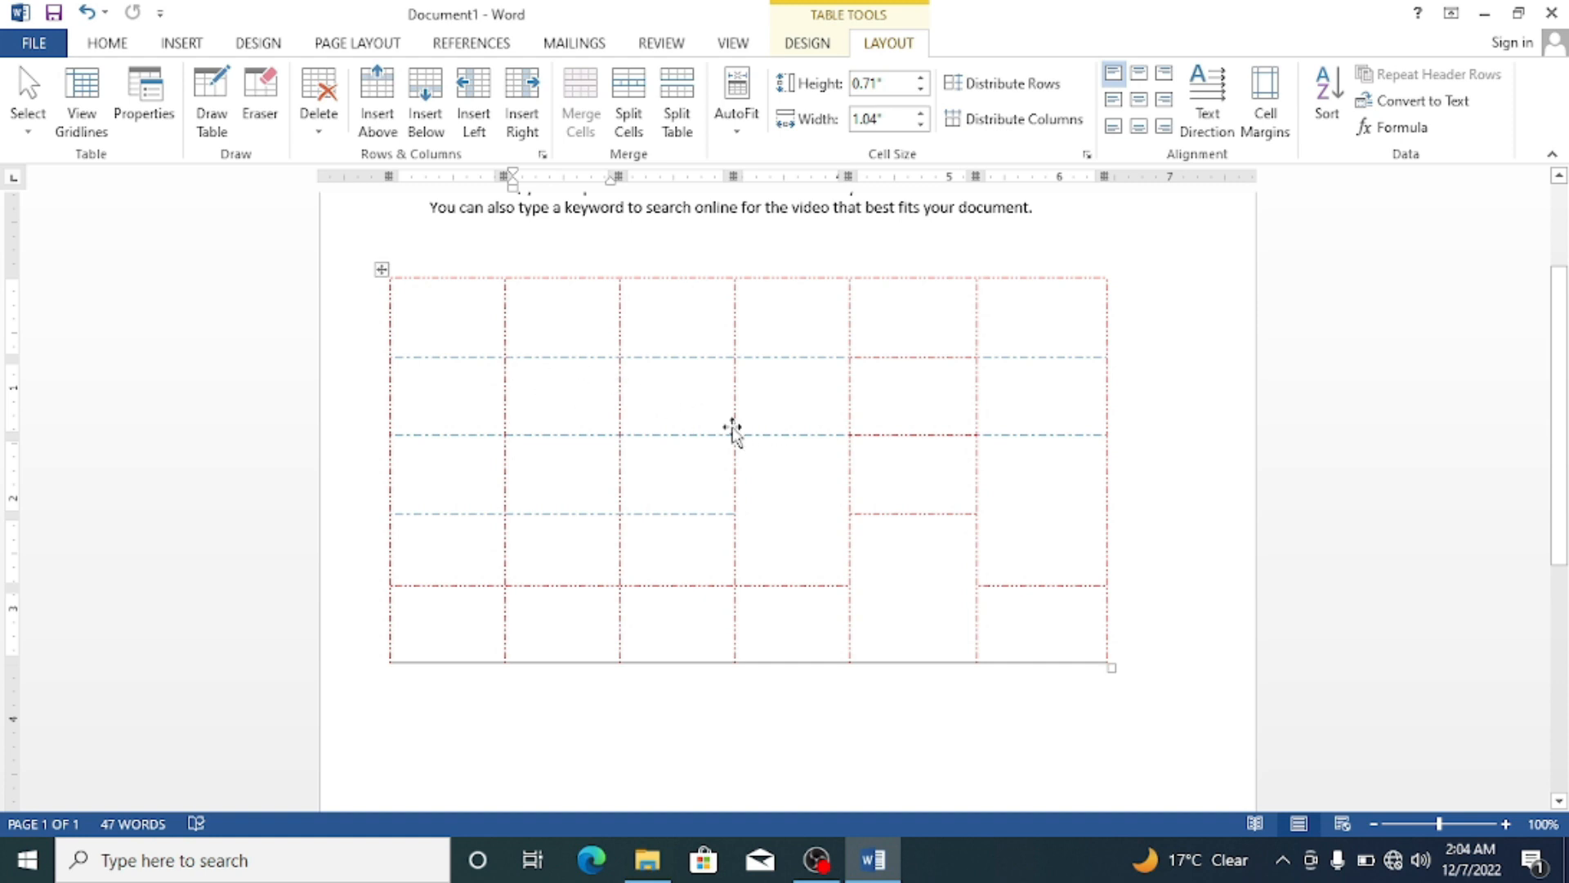
Merge the second, third and fourth cells of the table's second row into one cell.
left_click_drag(578, 382, 753, 400)
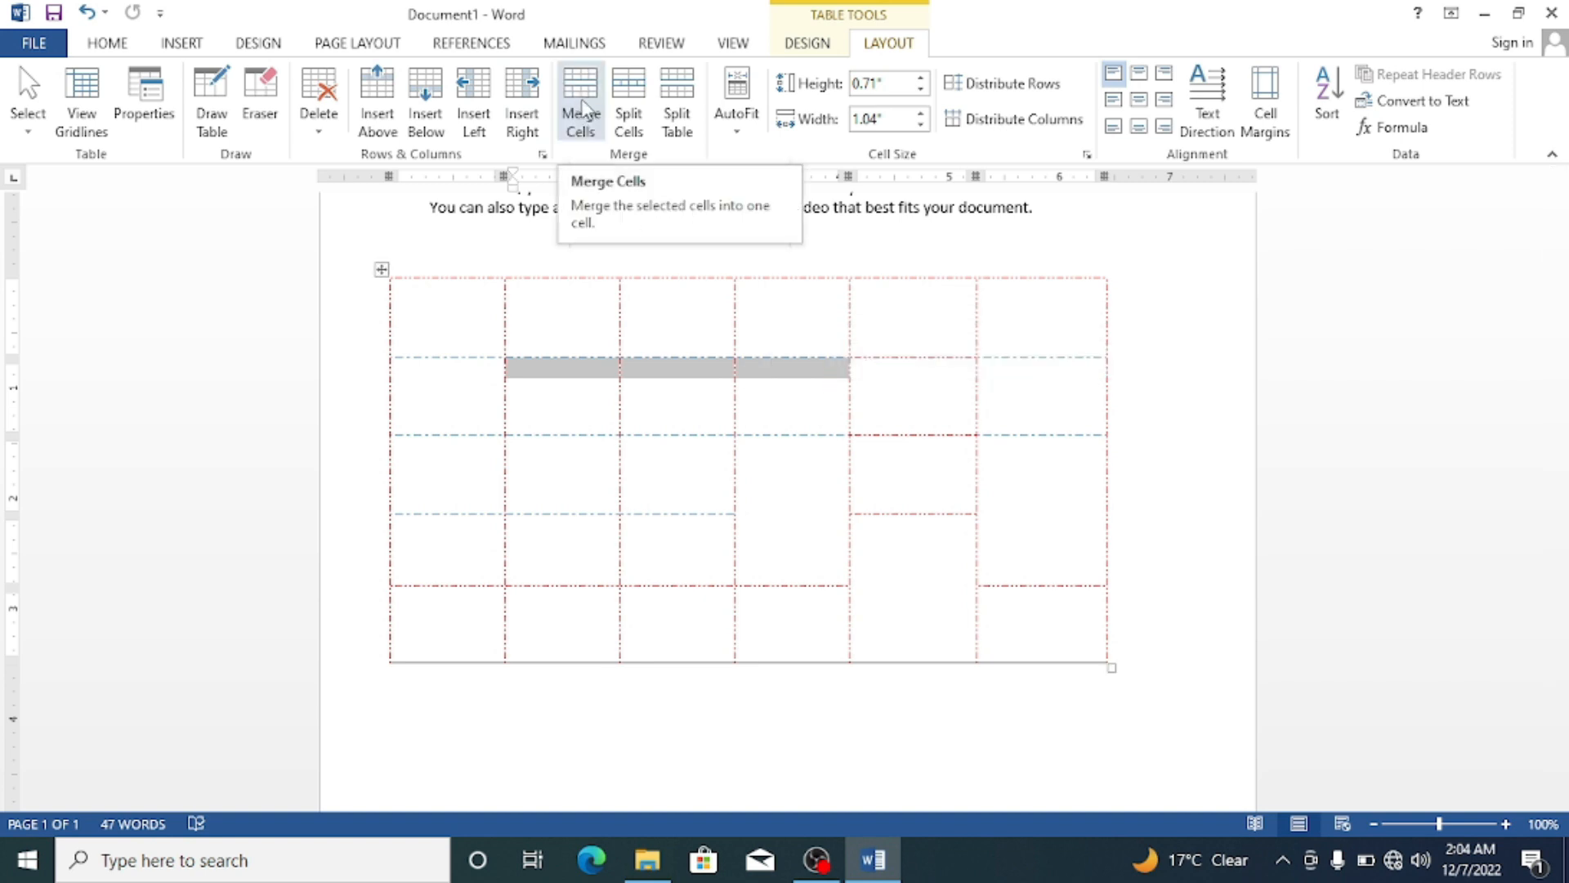
left_click(587, 109)
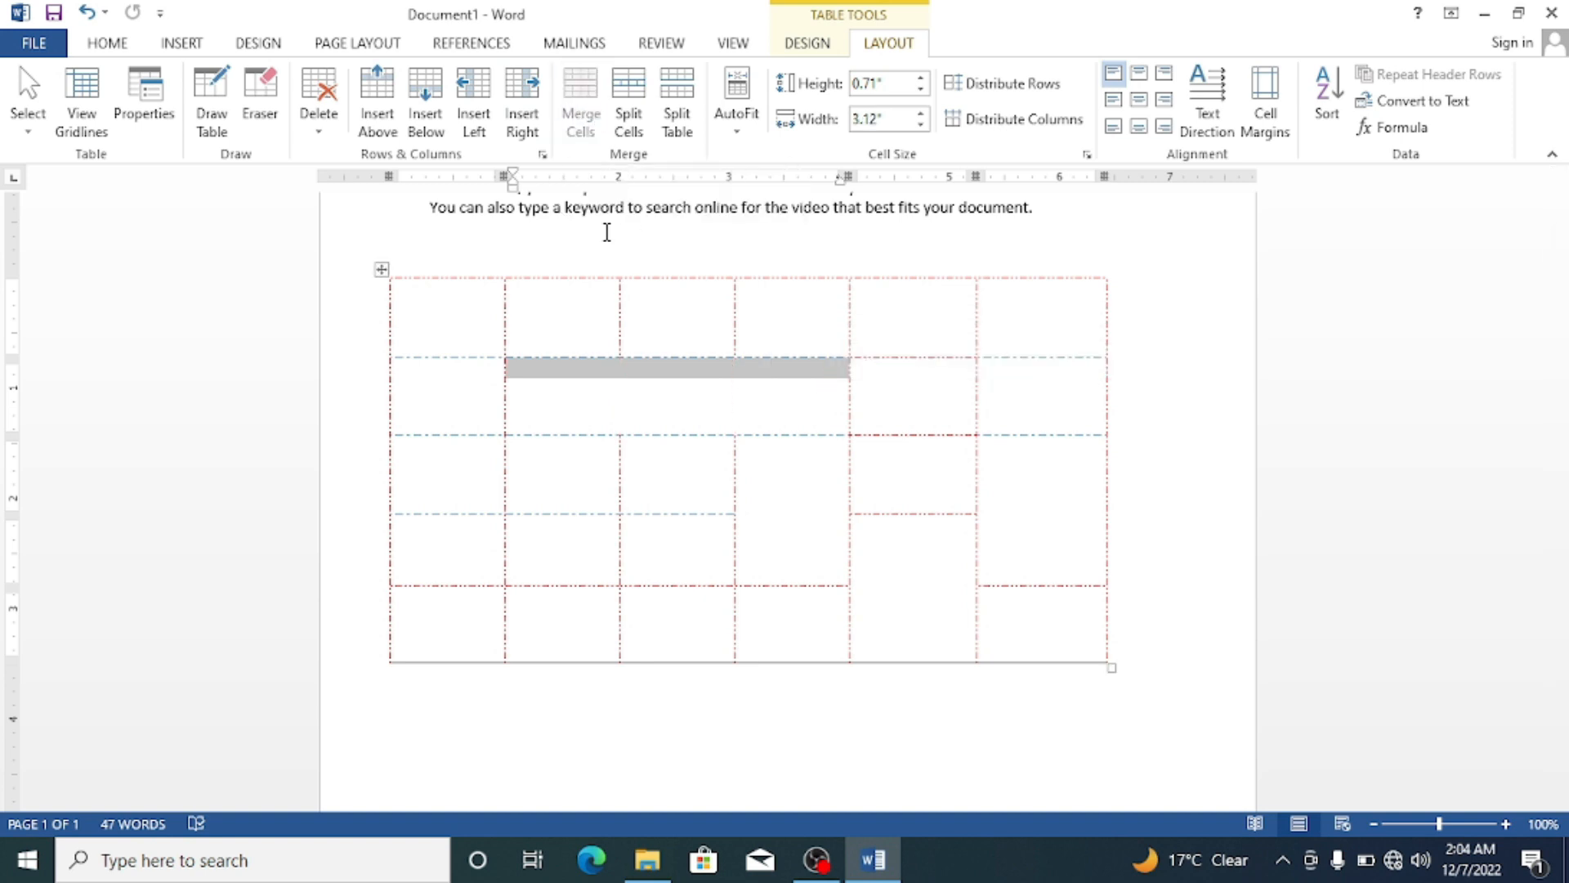
left_click(662, 404)
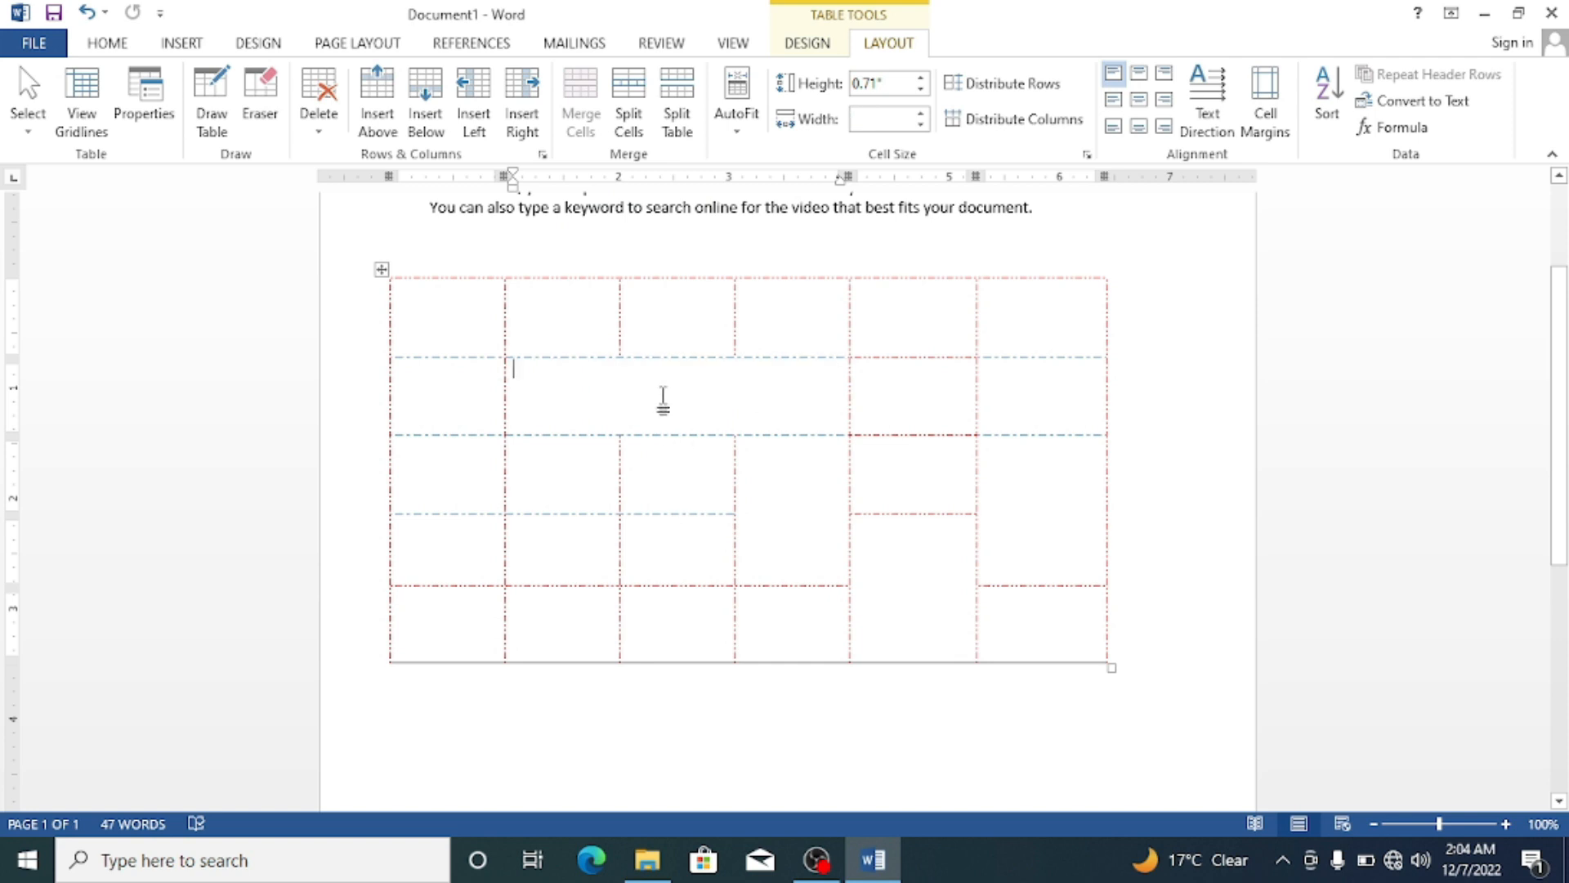
Copy "Video provides a powerful" from the paragraph's first line and paste it into the merged cell.
scroll(999, 270, "up", 3)
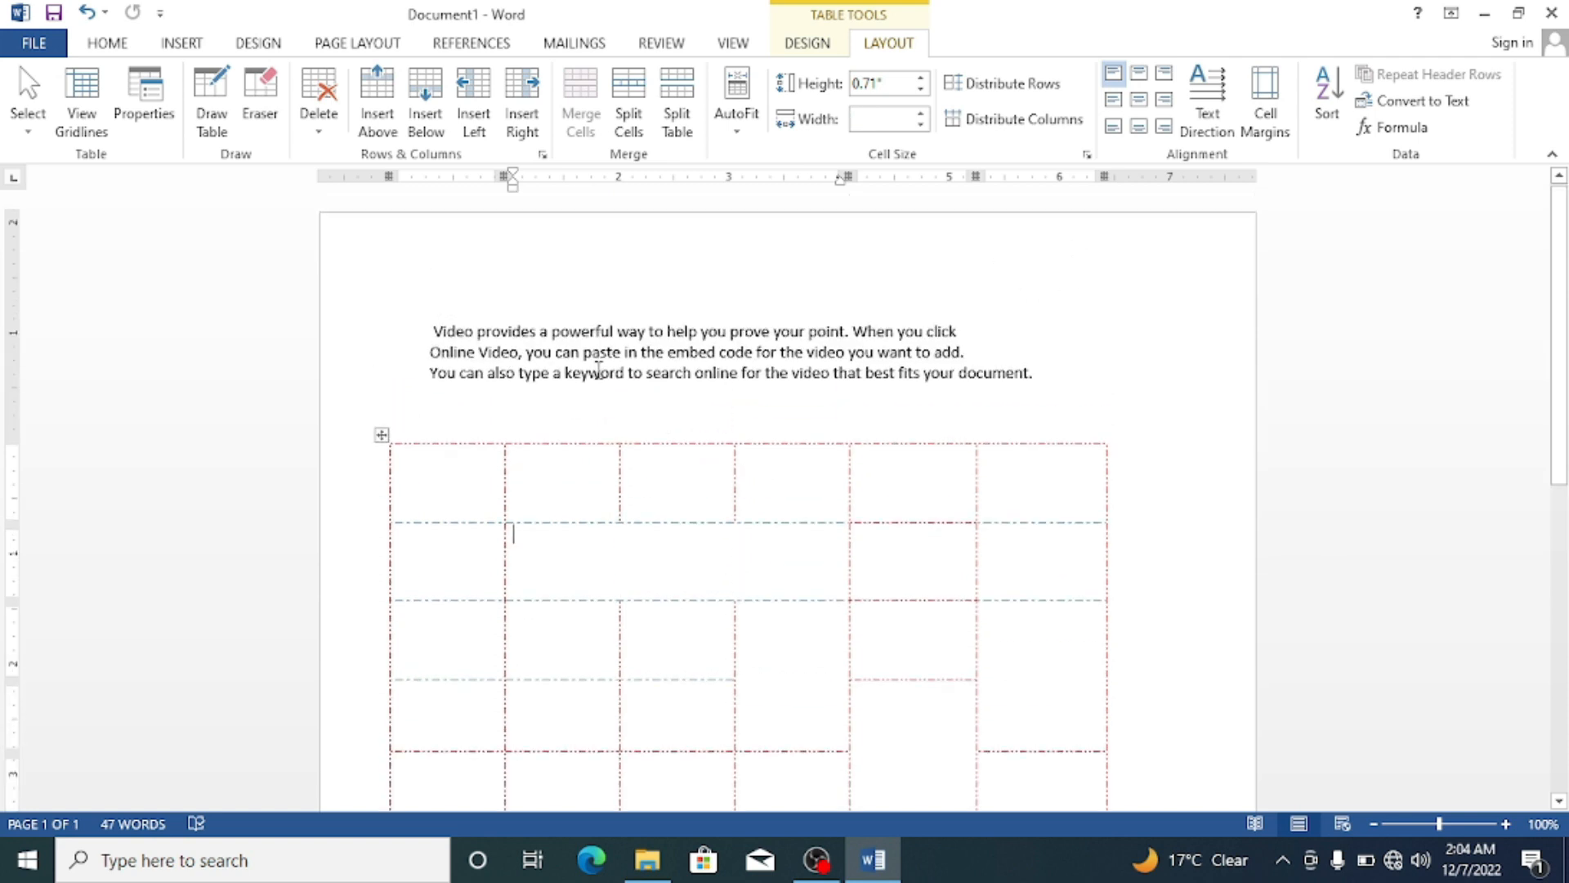
left_click_drag(618, 335, 424, 327)
key("ctrl+c")
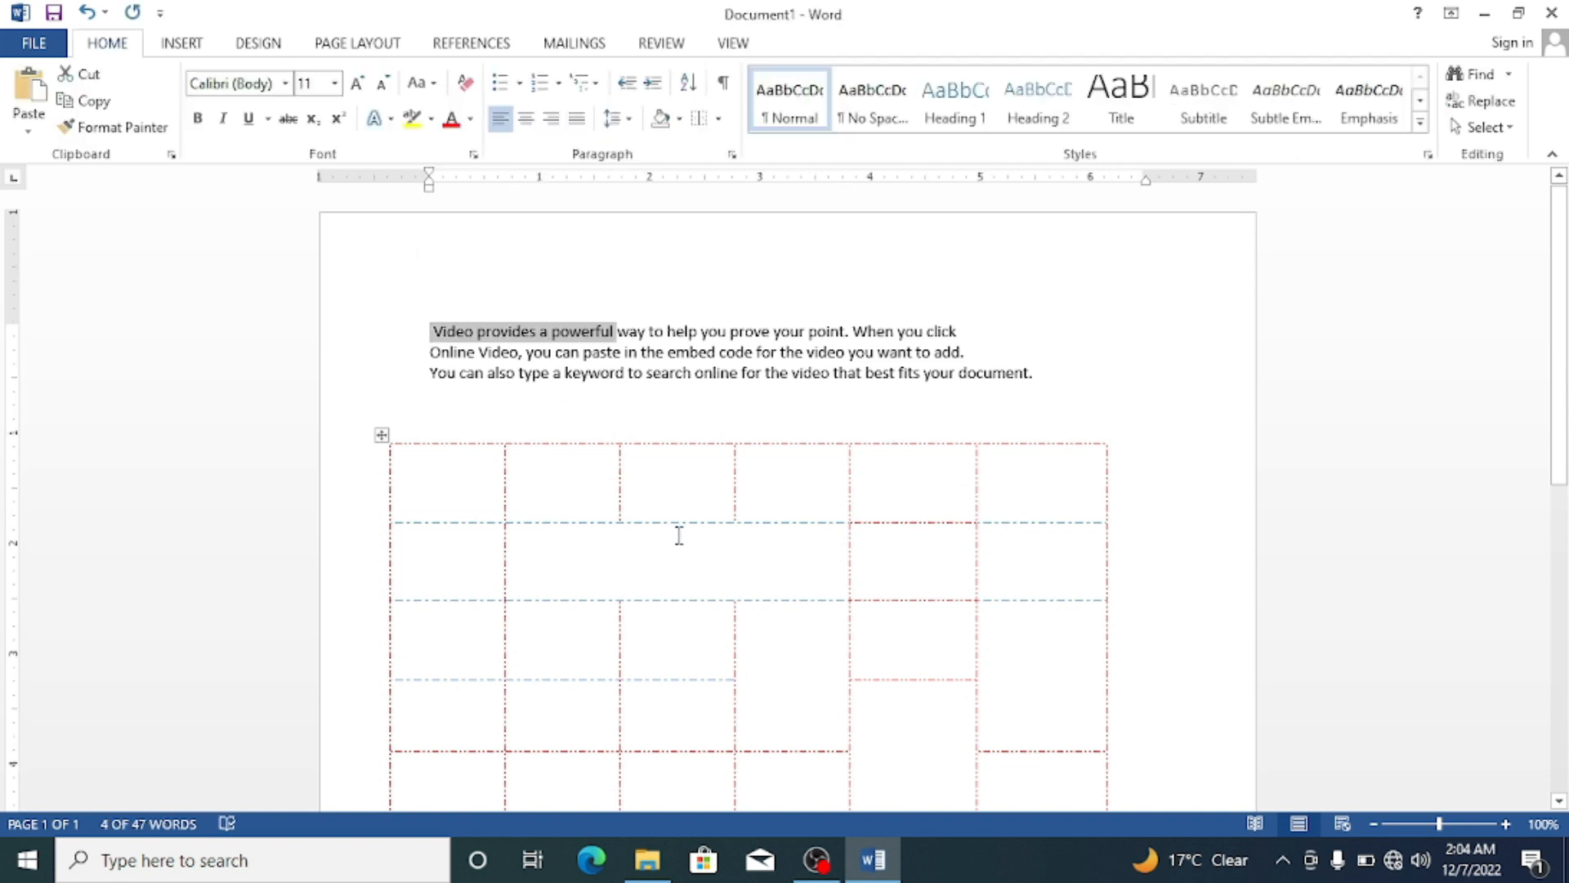
left_click(684, 559)
key("ctrl+v")
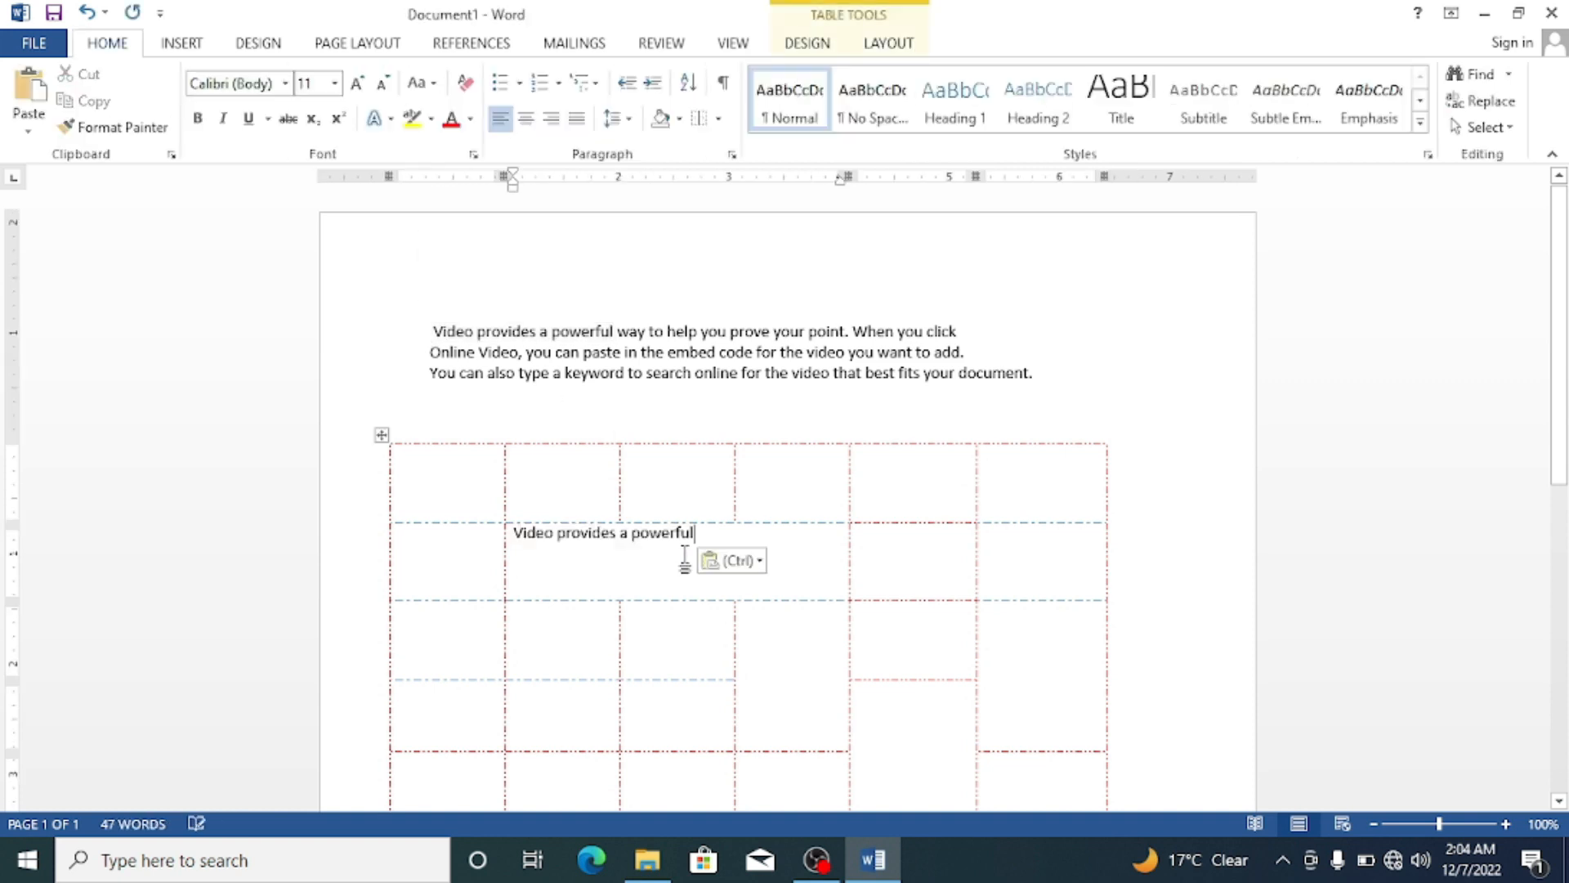
Set the font size of the pasted text in the merged cell to 20.
left_click_drag(695, 533, 518, 549)
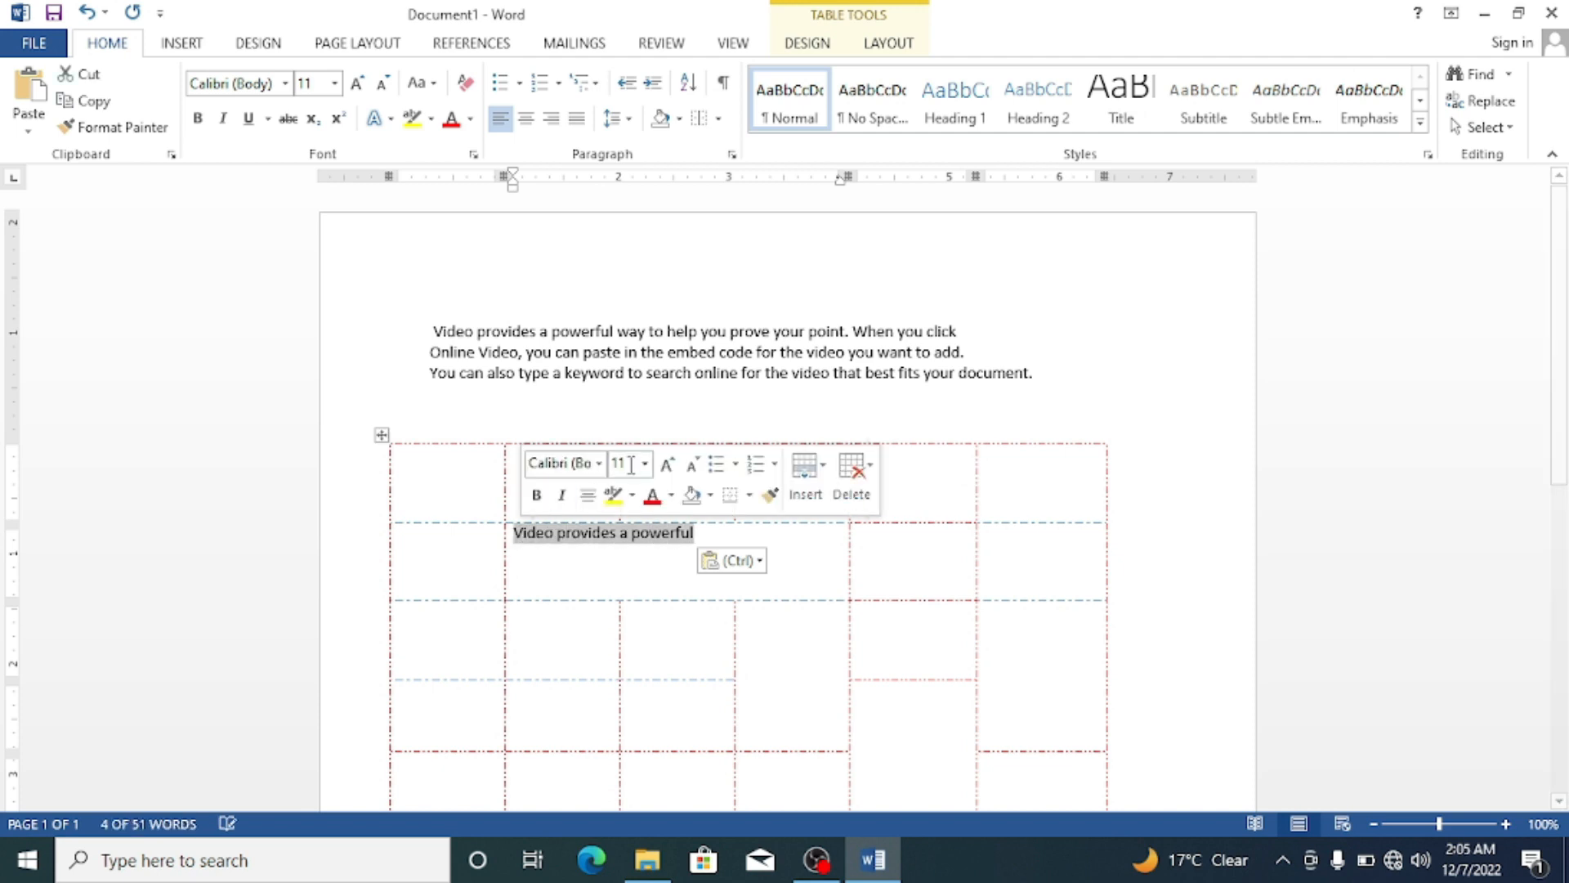
left_click(667, 465)
left_click(667, 465)
left_click(667, 465)
left_click(667, 465)
left_click(666, 465)
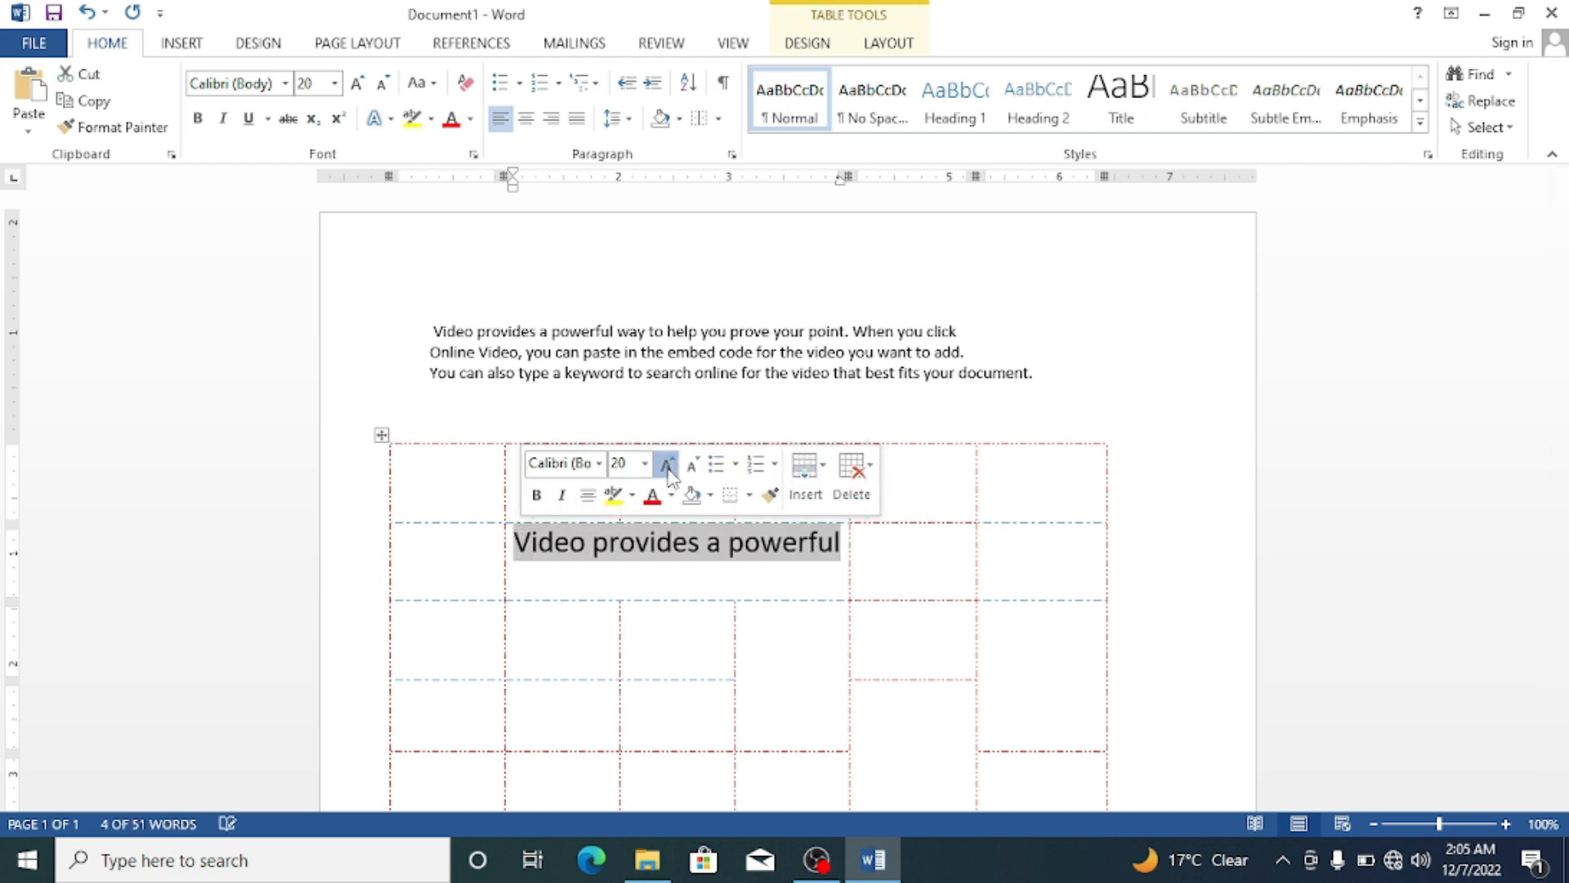
left_click(667, 465)
left_click(693, 466)
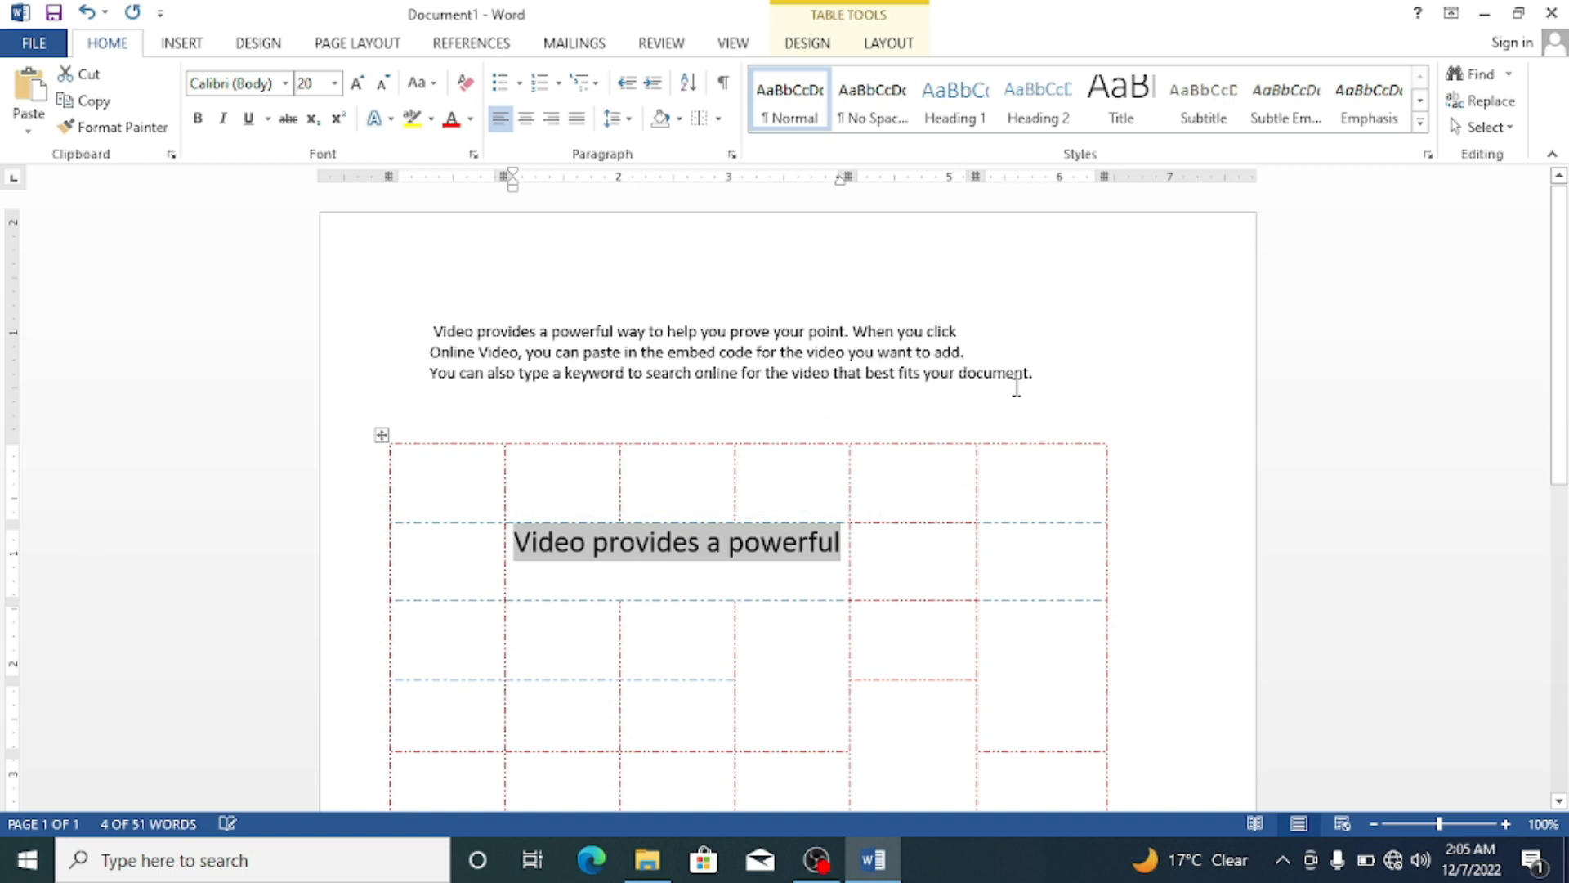
Reduce the font size of the text in the merged second-row cell step by step.
left_click(1076, 376)
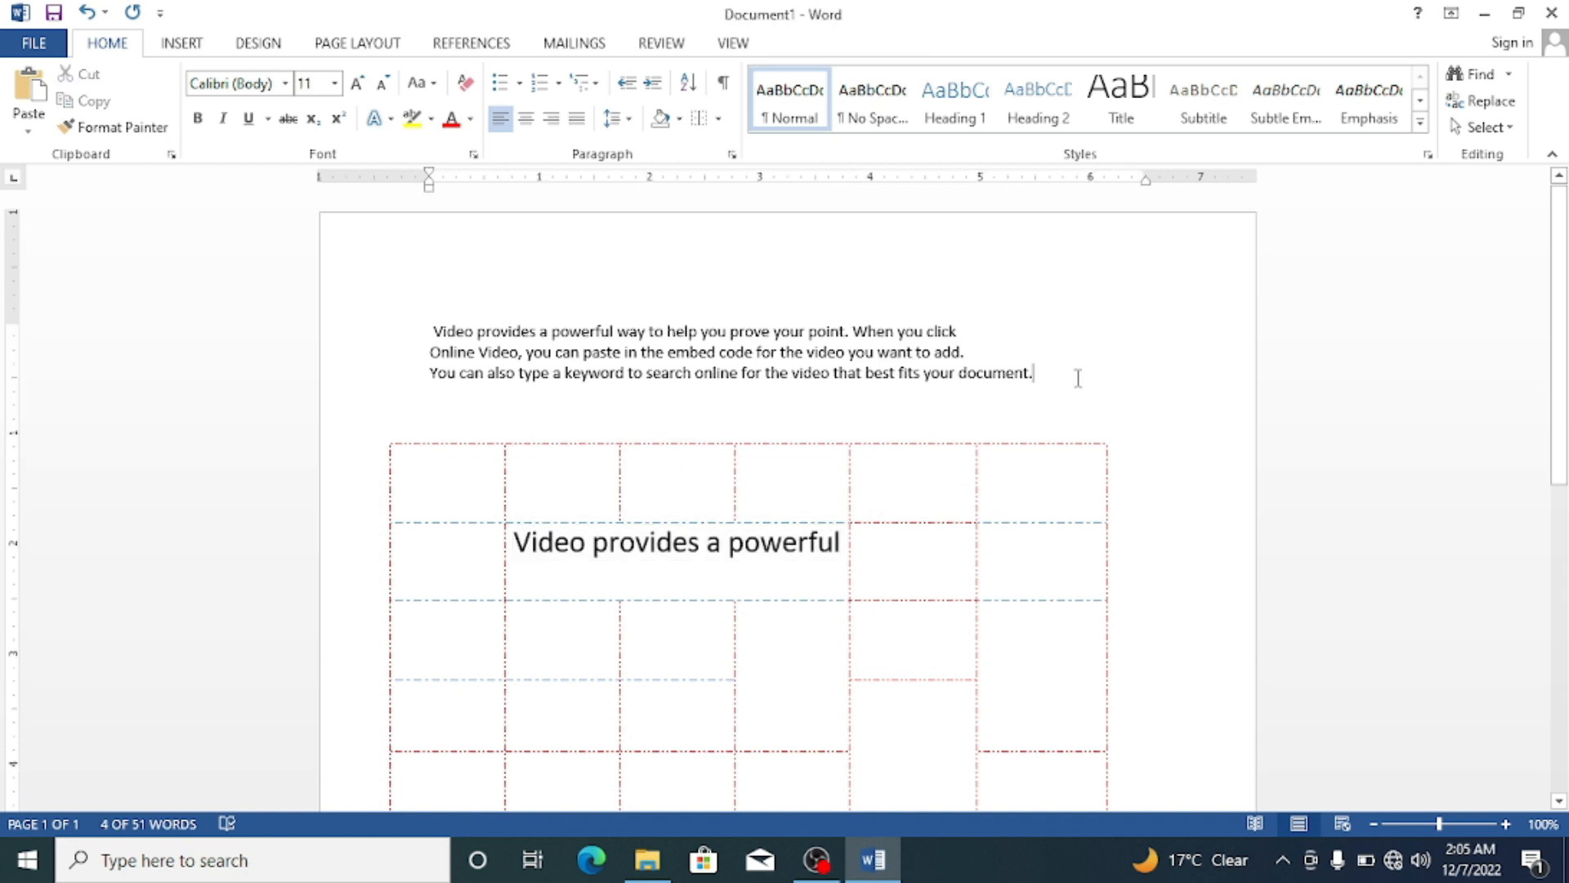
triple_click(771, 556)
key("ctrl+shift+comma")
key("ctrl+shift+comma")
key("ctrl+shift+comma")
key("ctrl+shift+comma")
Undo the font size changes, the pasted text and the cell merge in the table's second row.
key("ctrl+z")
key("ctrl+z")
key("ctrl+z")
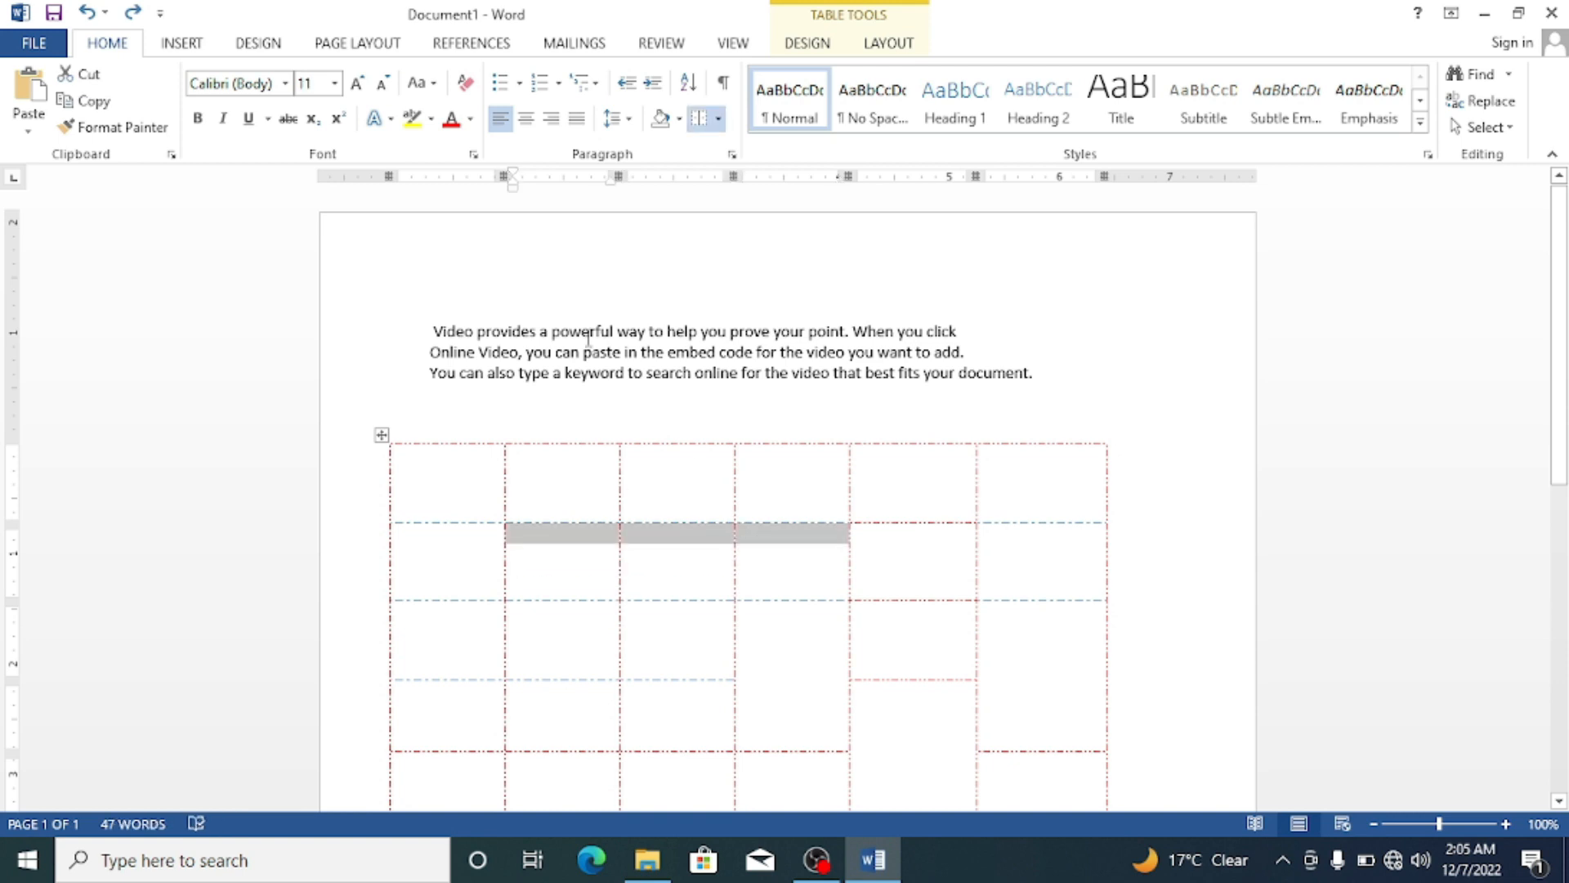
Split the second cell of the table's second row into 2 columns and 1 row.
left_click(905, 45)
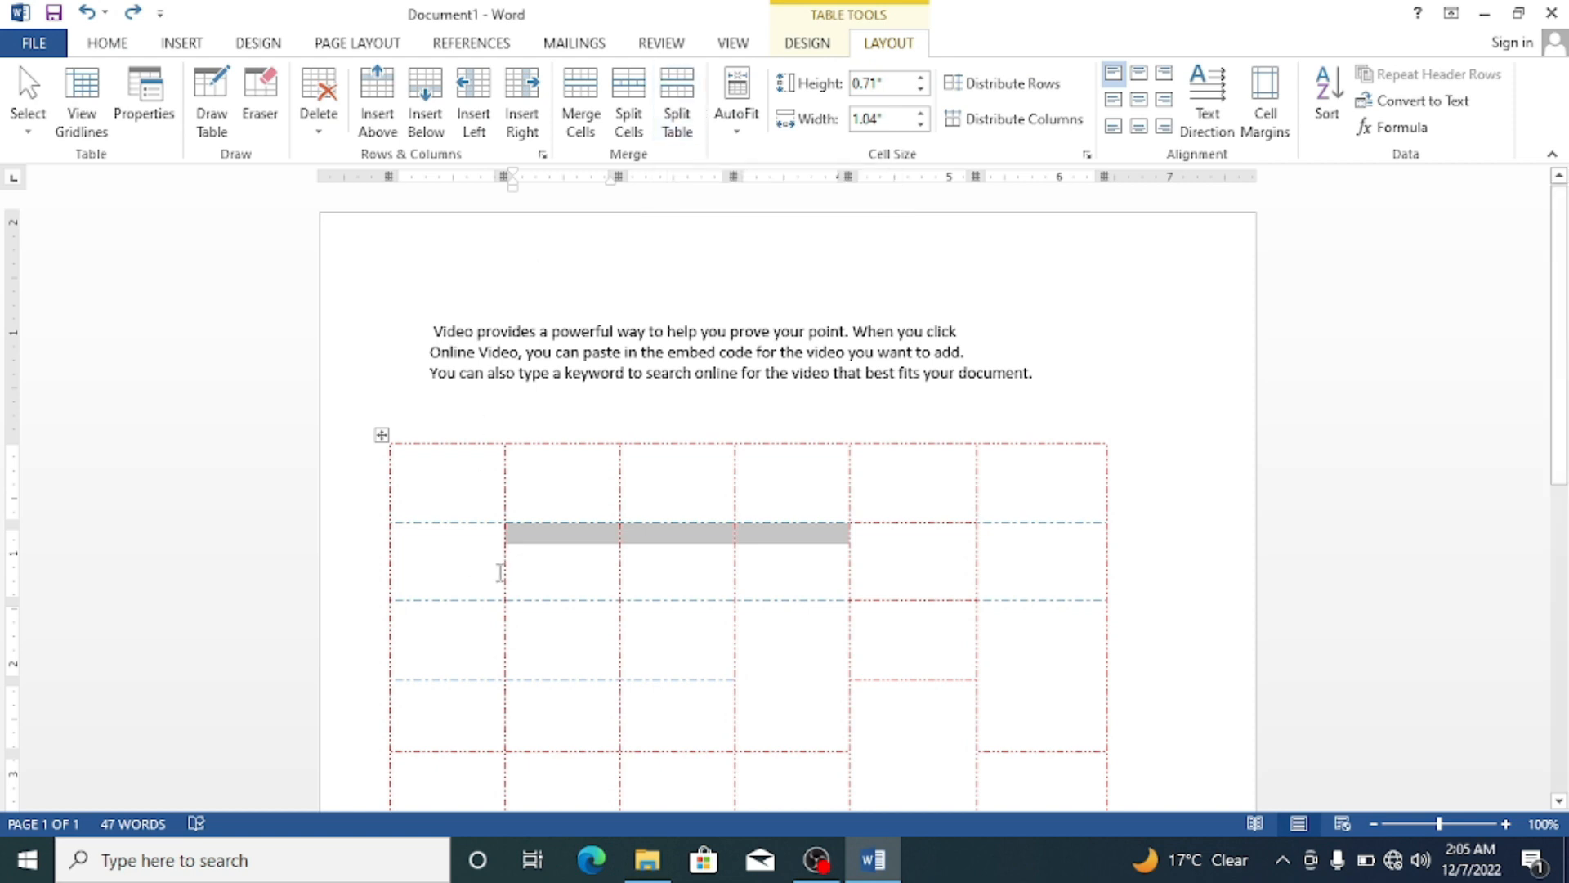
left_click(523, 547)
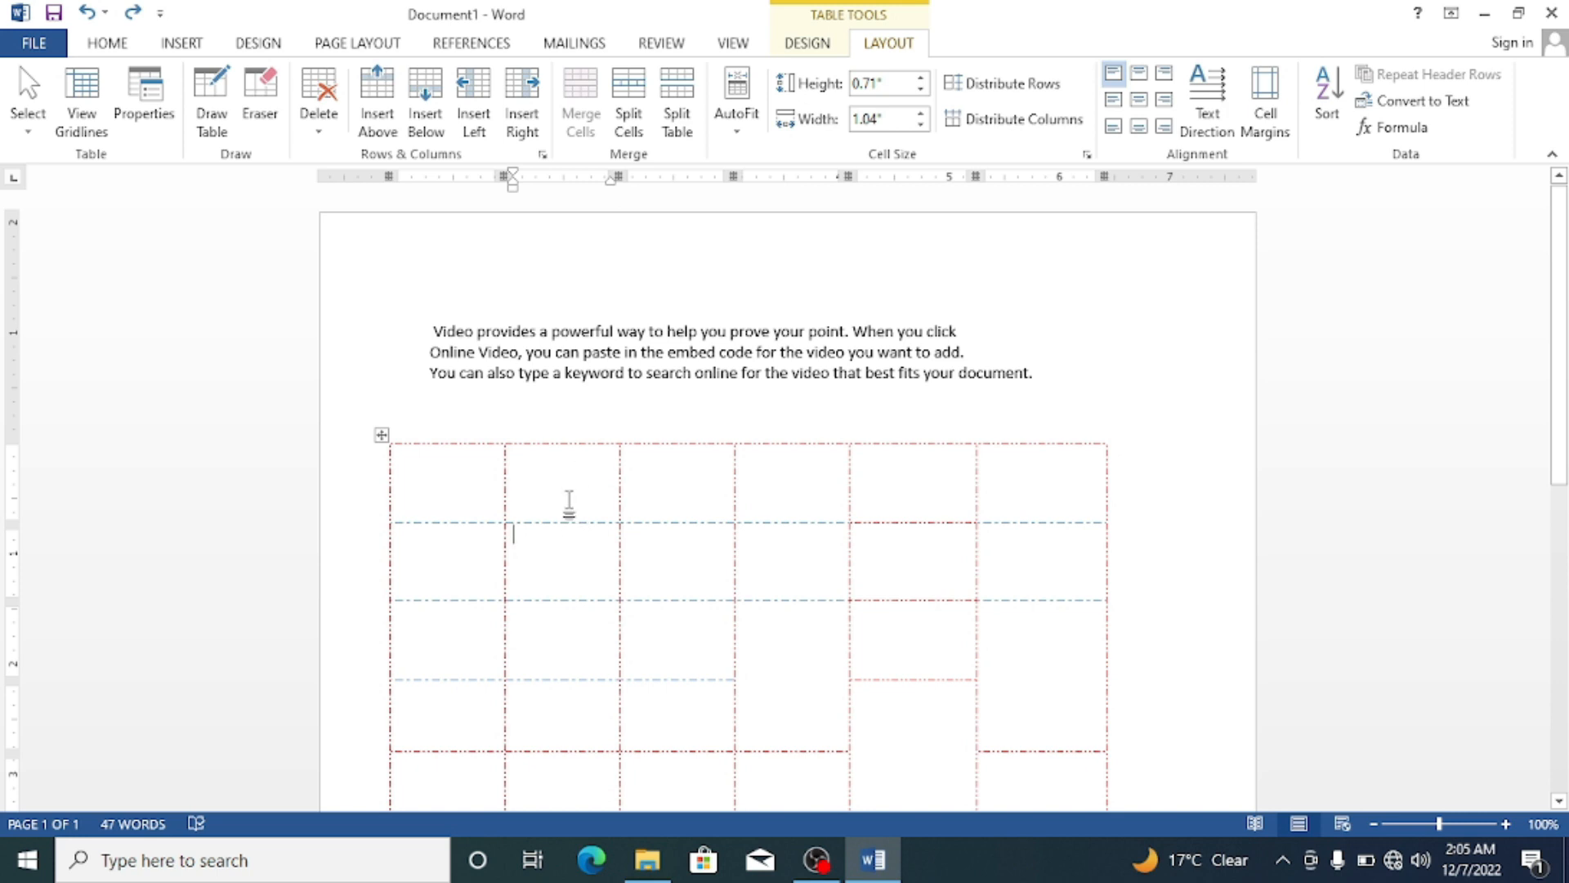
left_click(629, 98)
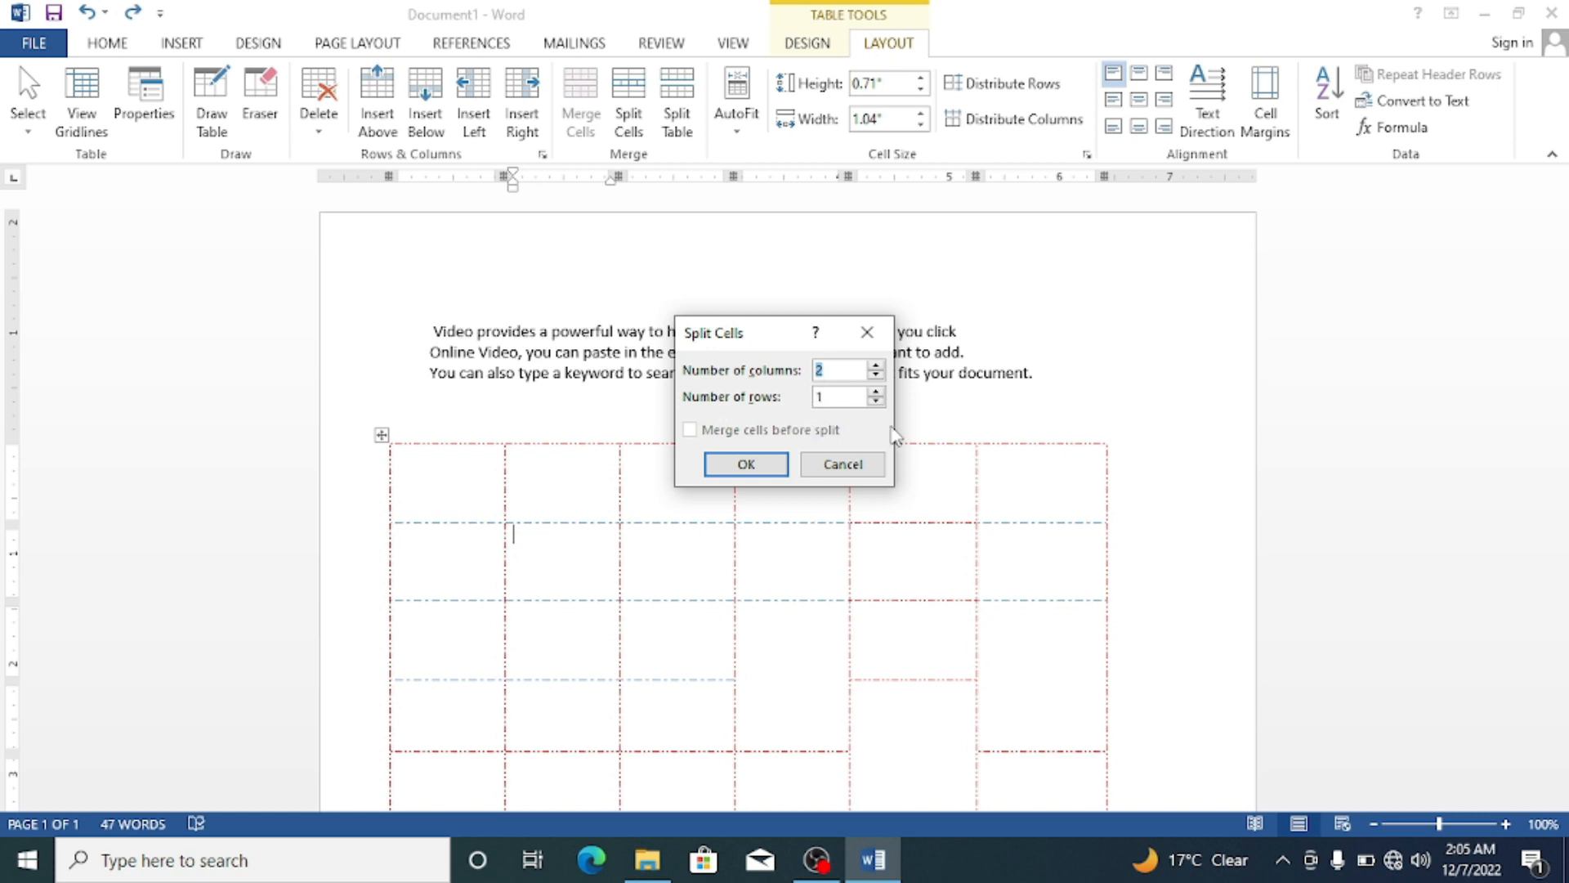
left_click(742, 466)
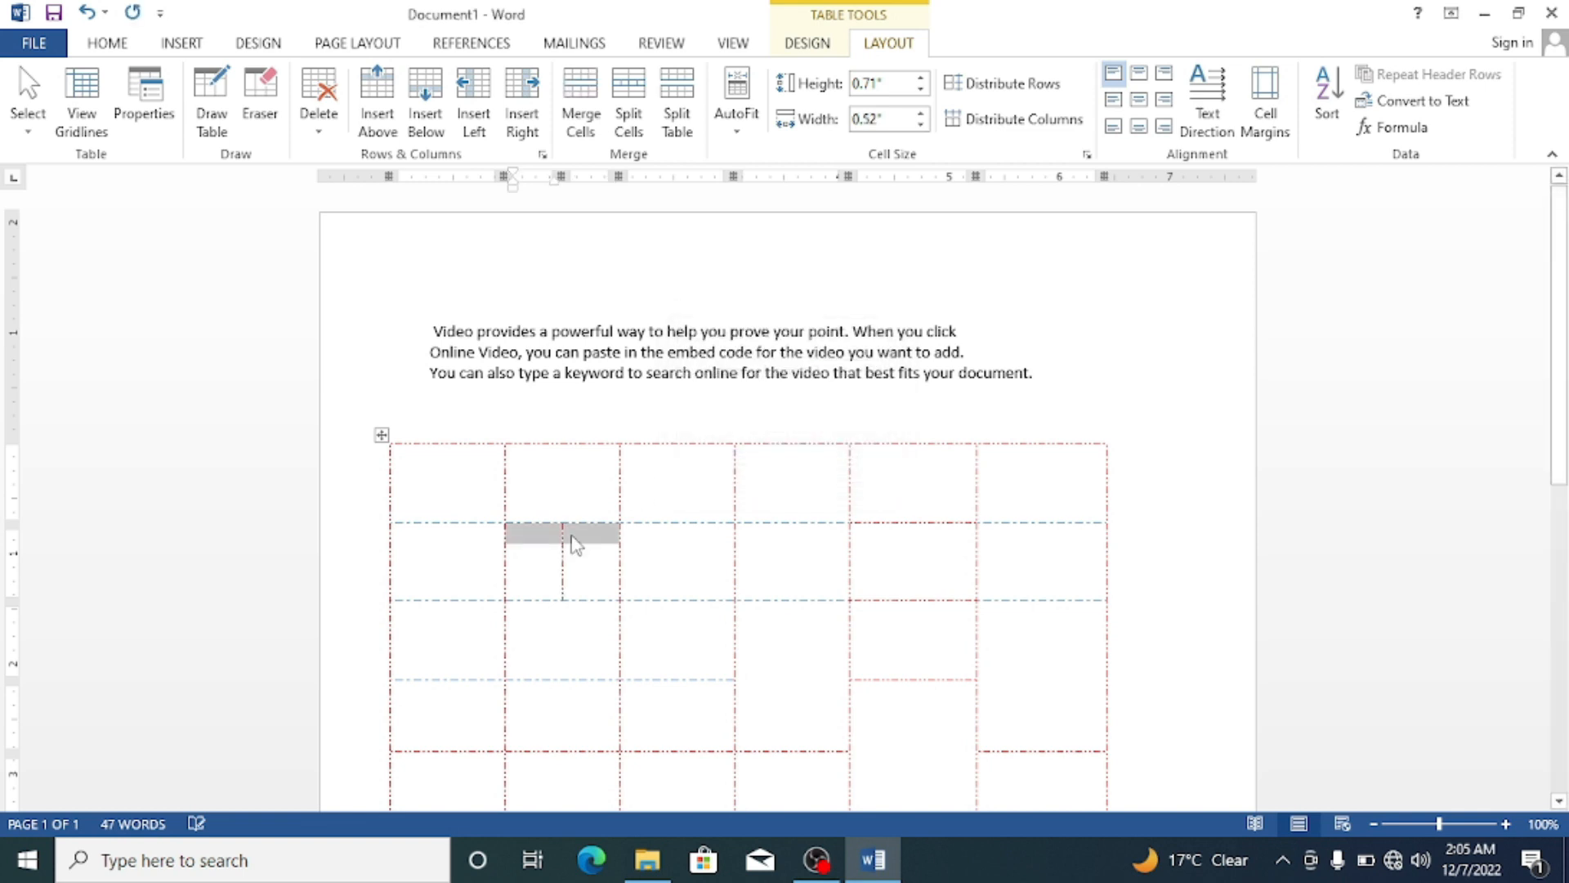
left_click(582, 539)
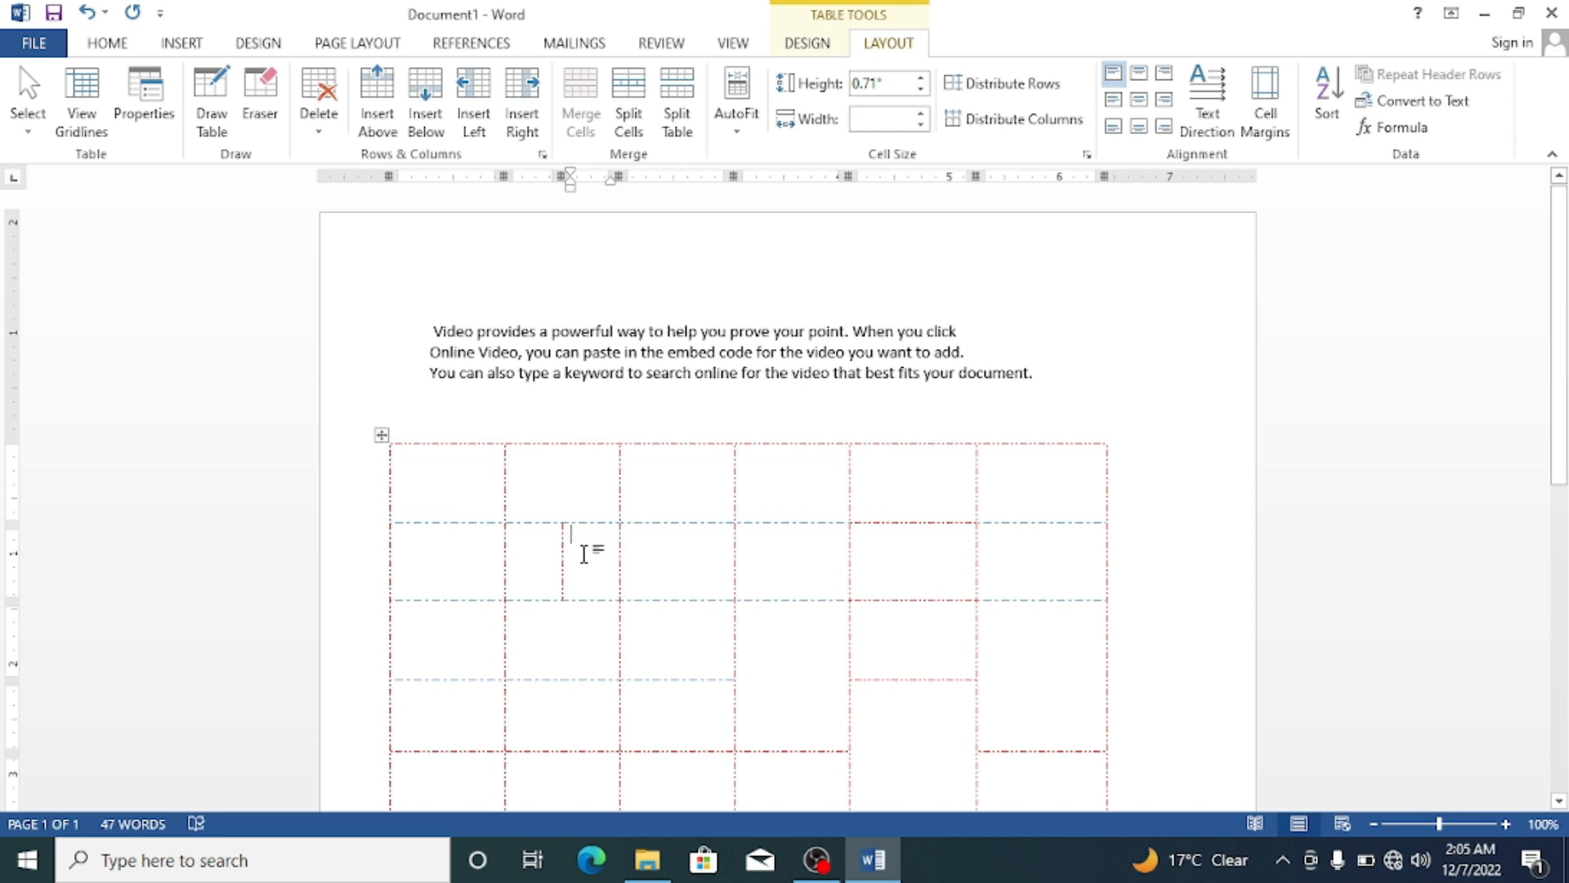
Split the table into two at its third row and check the resulting layout.
left_click(664, 541)
left_click(645, 638)
scroll(693, 679, "down", 1)
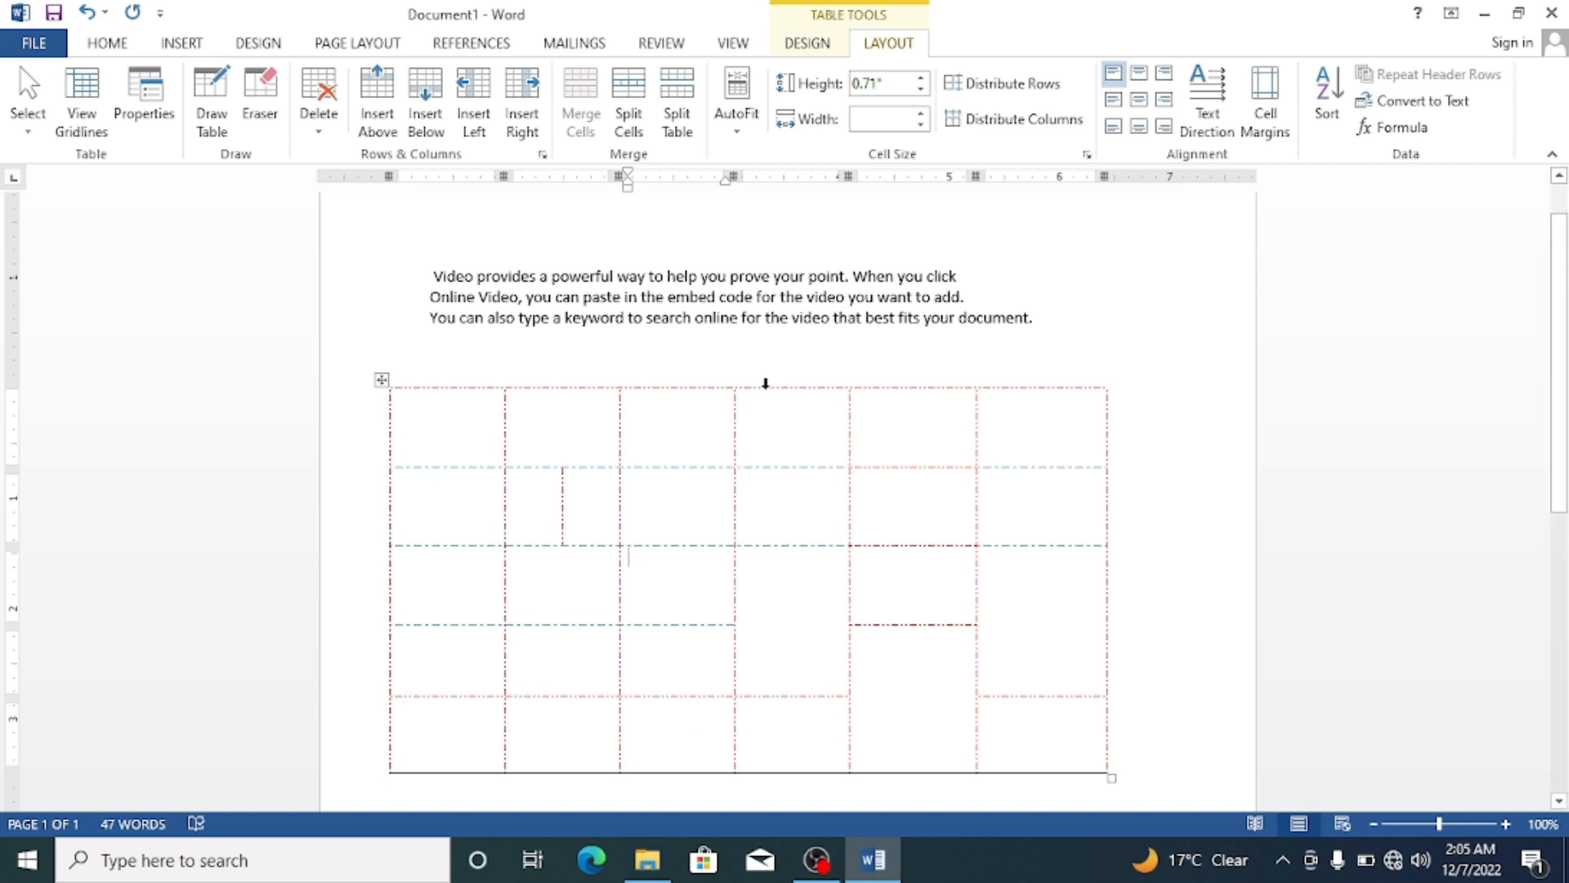
left_click(678, 85)
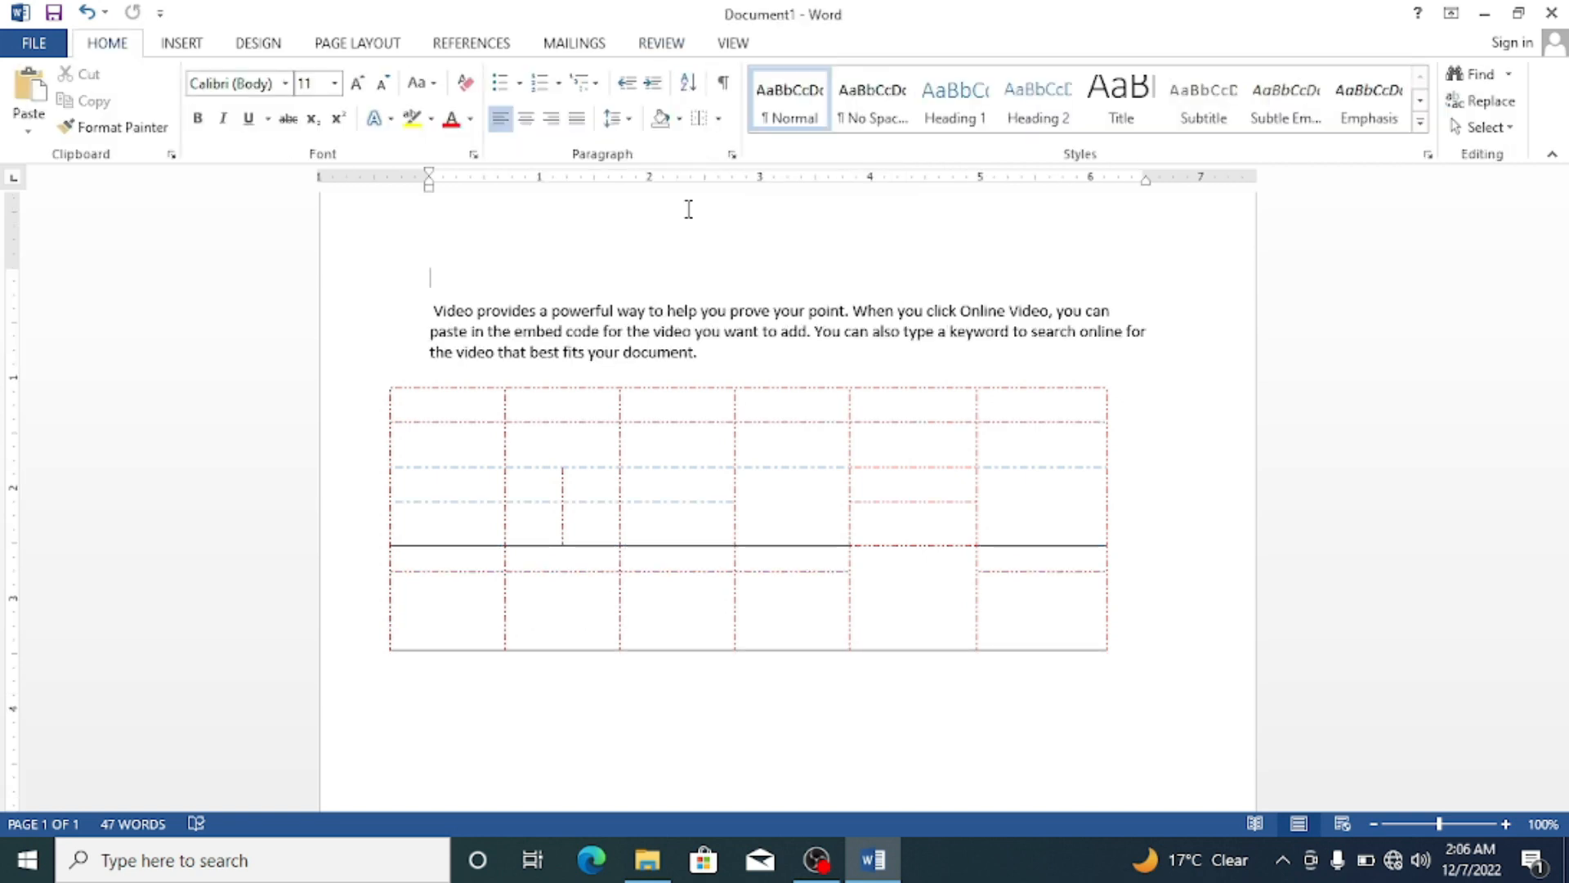
scroll(707, 368, "up", 2)
scroll(707, 368, "down", 5)
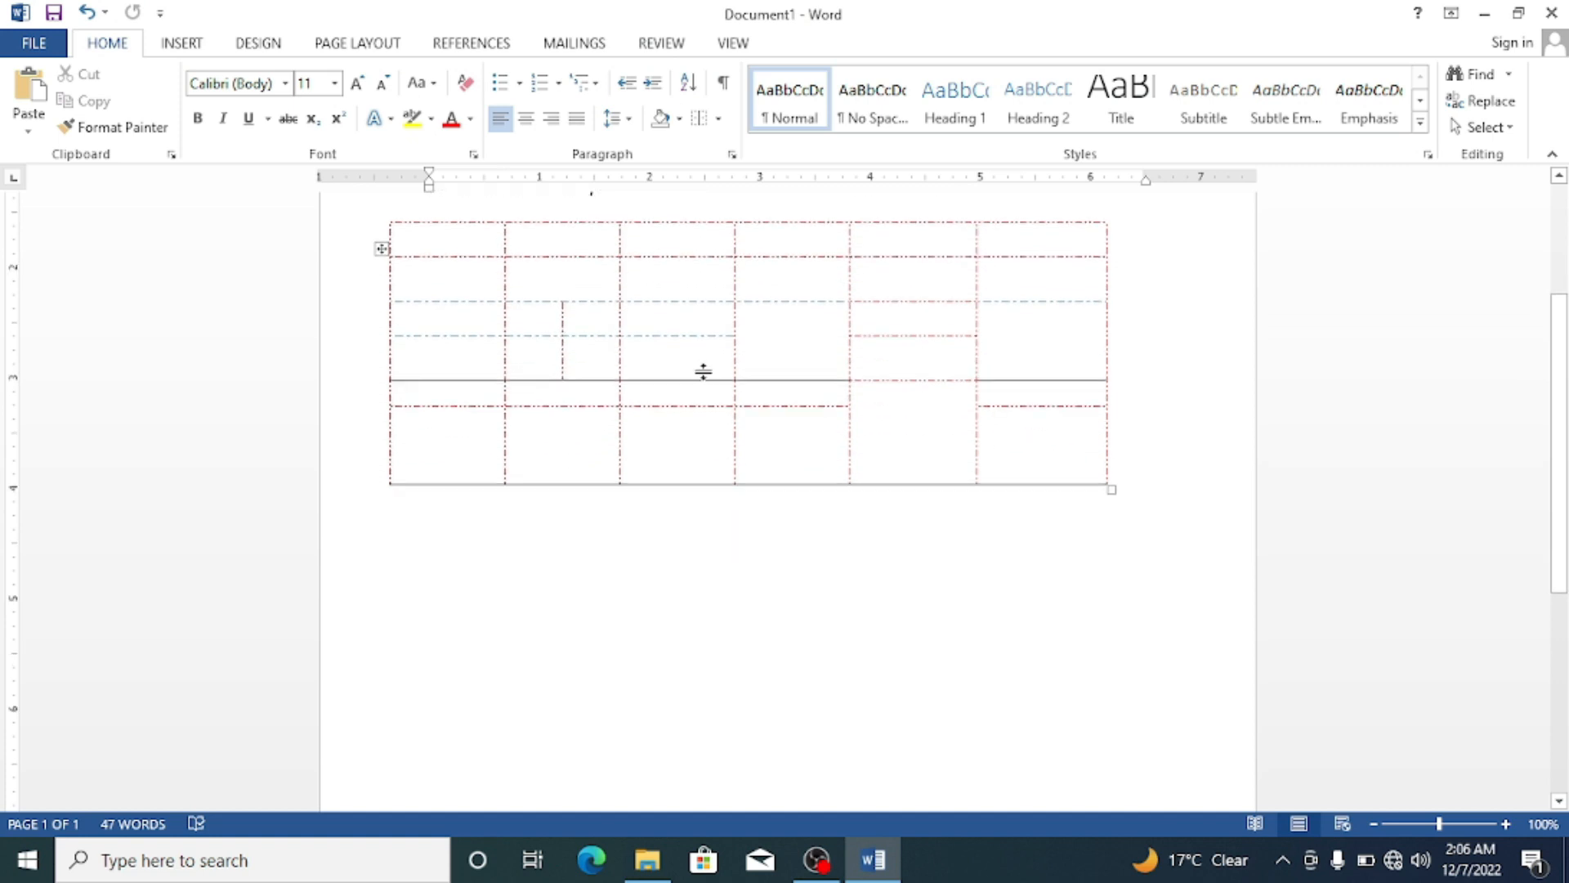
Undo the table split, the cell split and the earlier move of the table toward the paragraph.
key("ctrl+z")
key("ctrl+z")
key("ctrl+z")
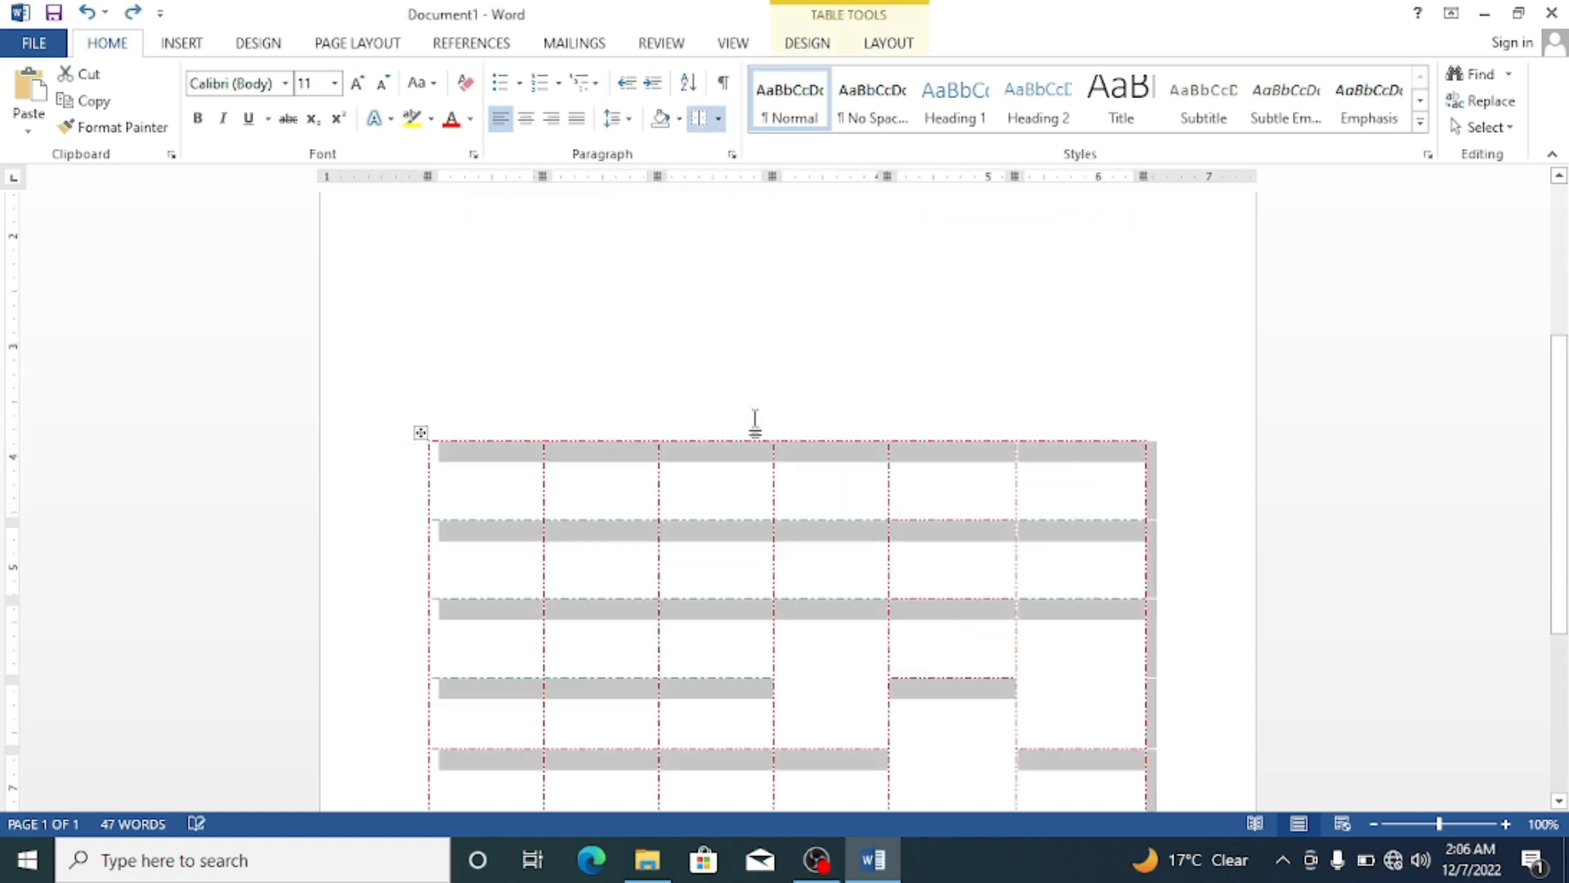
Split the table above its third row, review the two separate tables and undo the split.
left_click(771, 465)
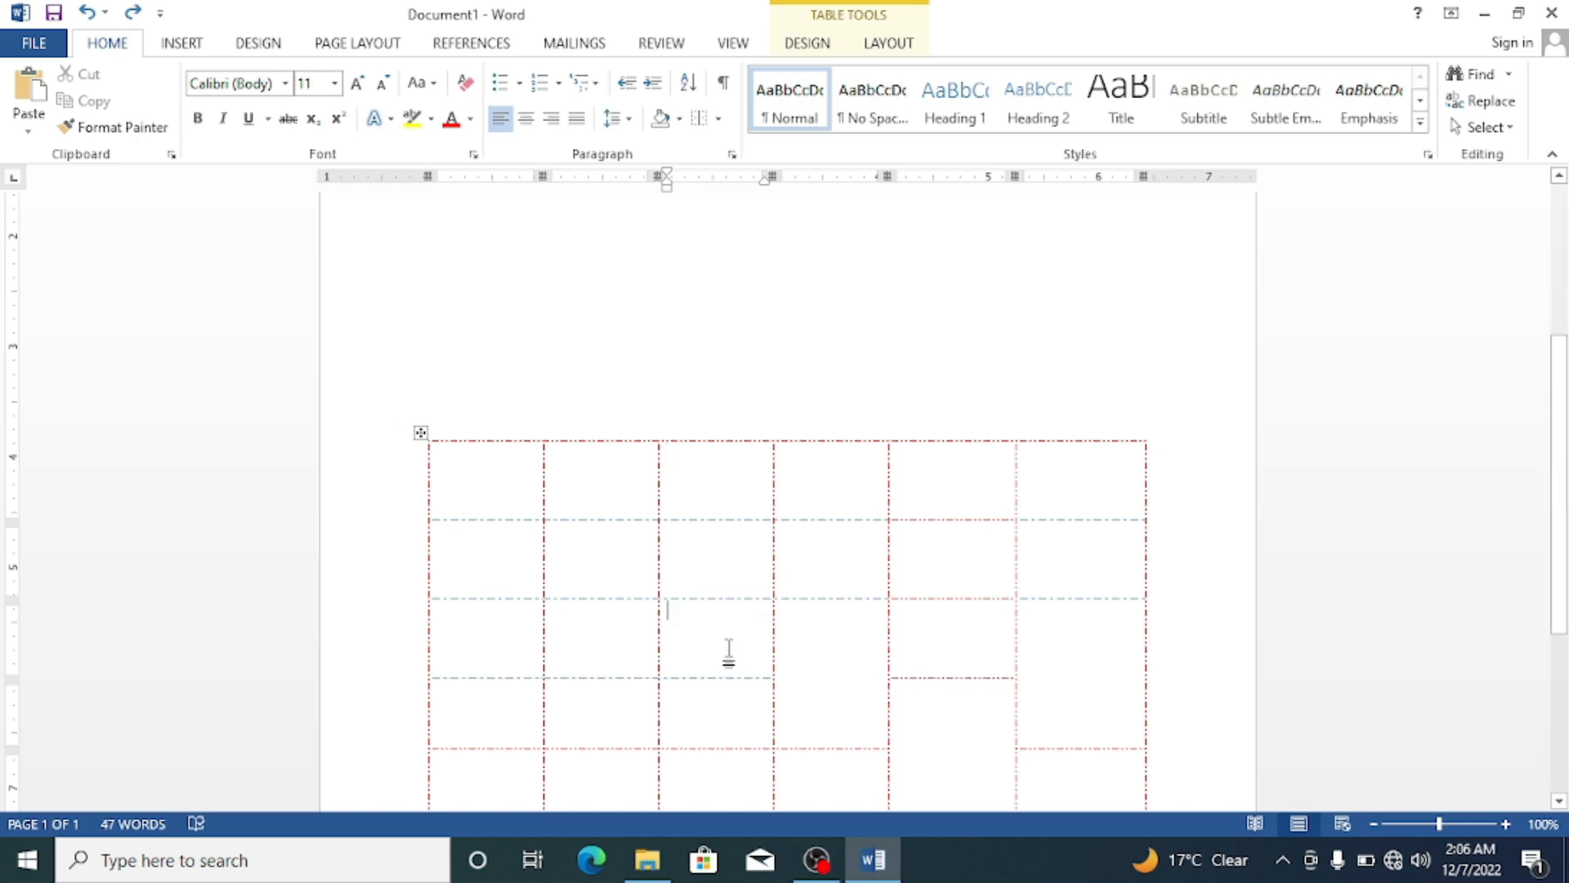
left_click(927, 45)
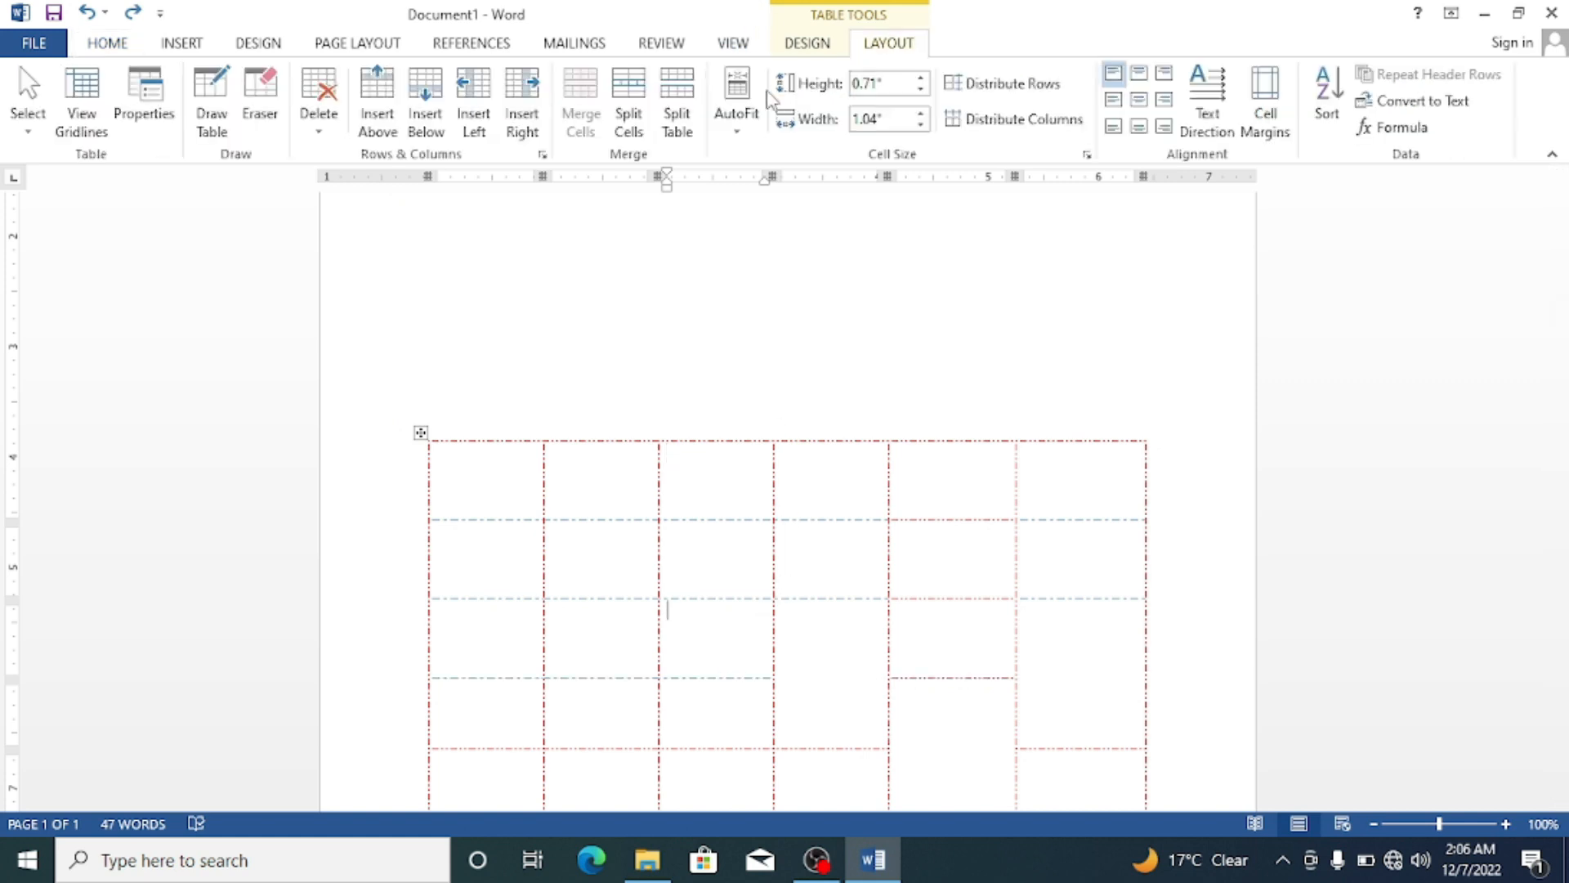
left_click(693, 100)
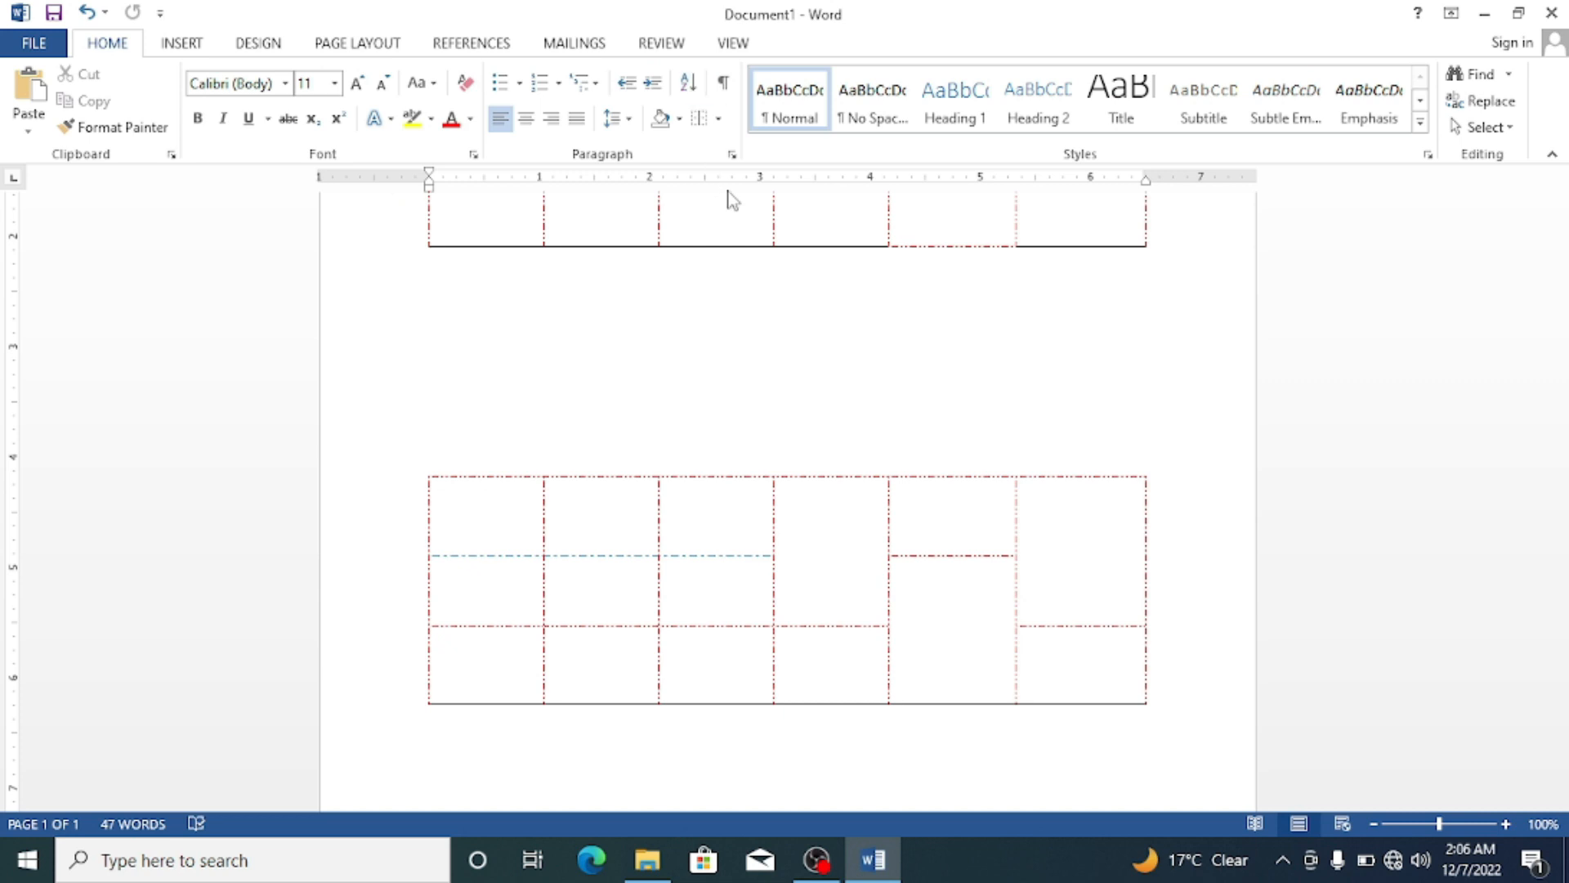
scroll(752, 308, "up", 3)
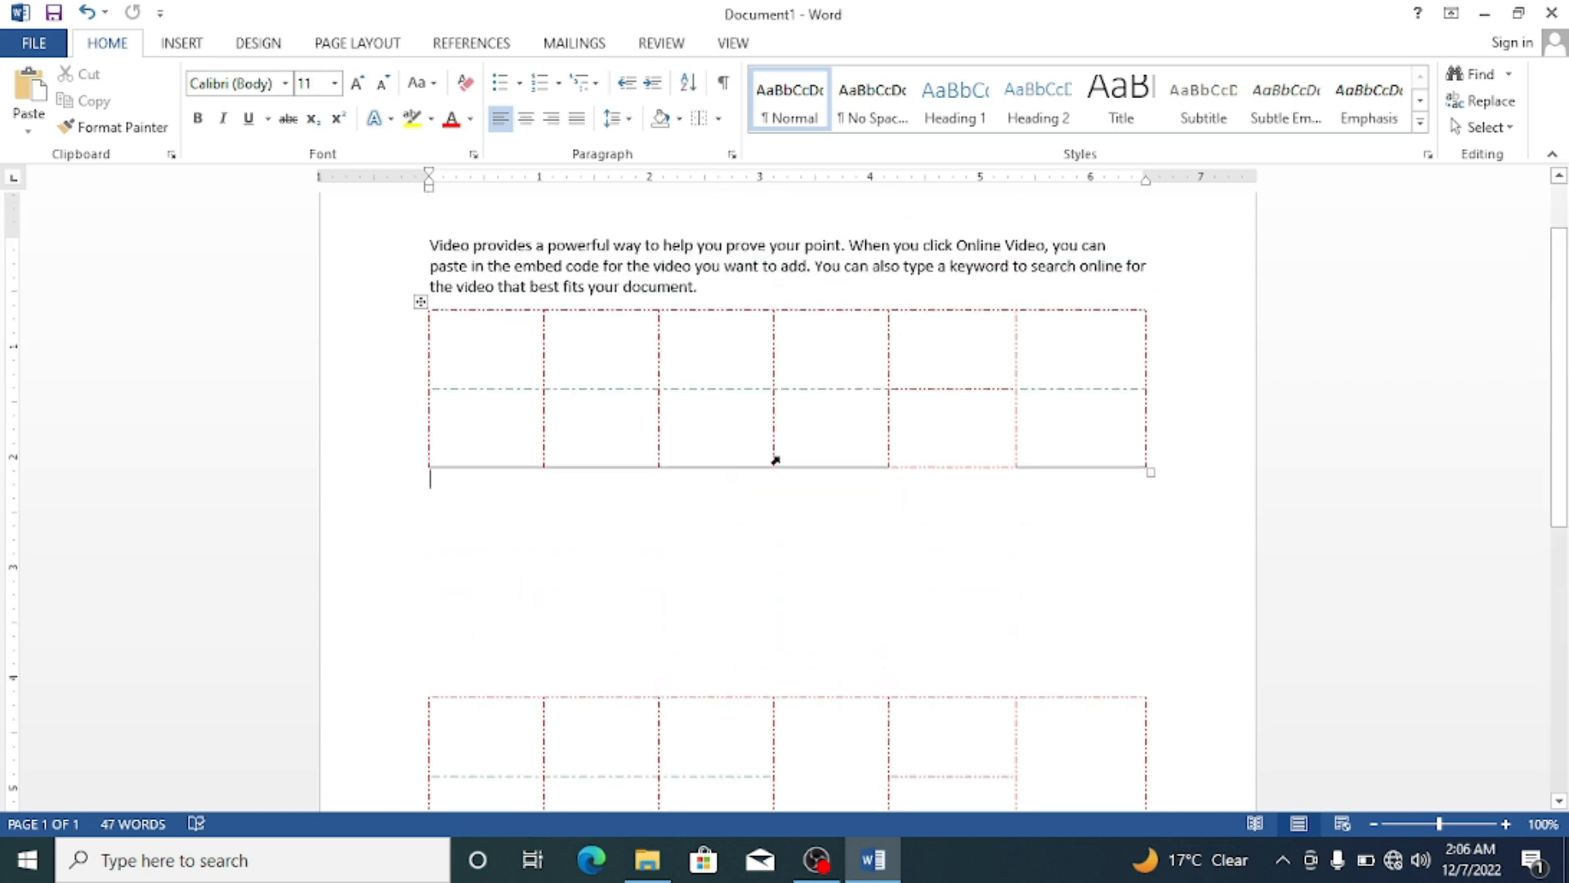
scroll(785, 461, "down", 5)
scroll(797, 482, "up", 4)
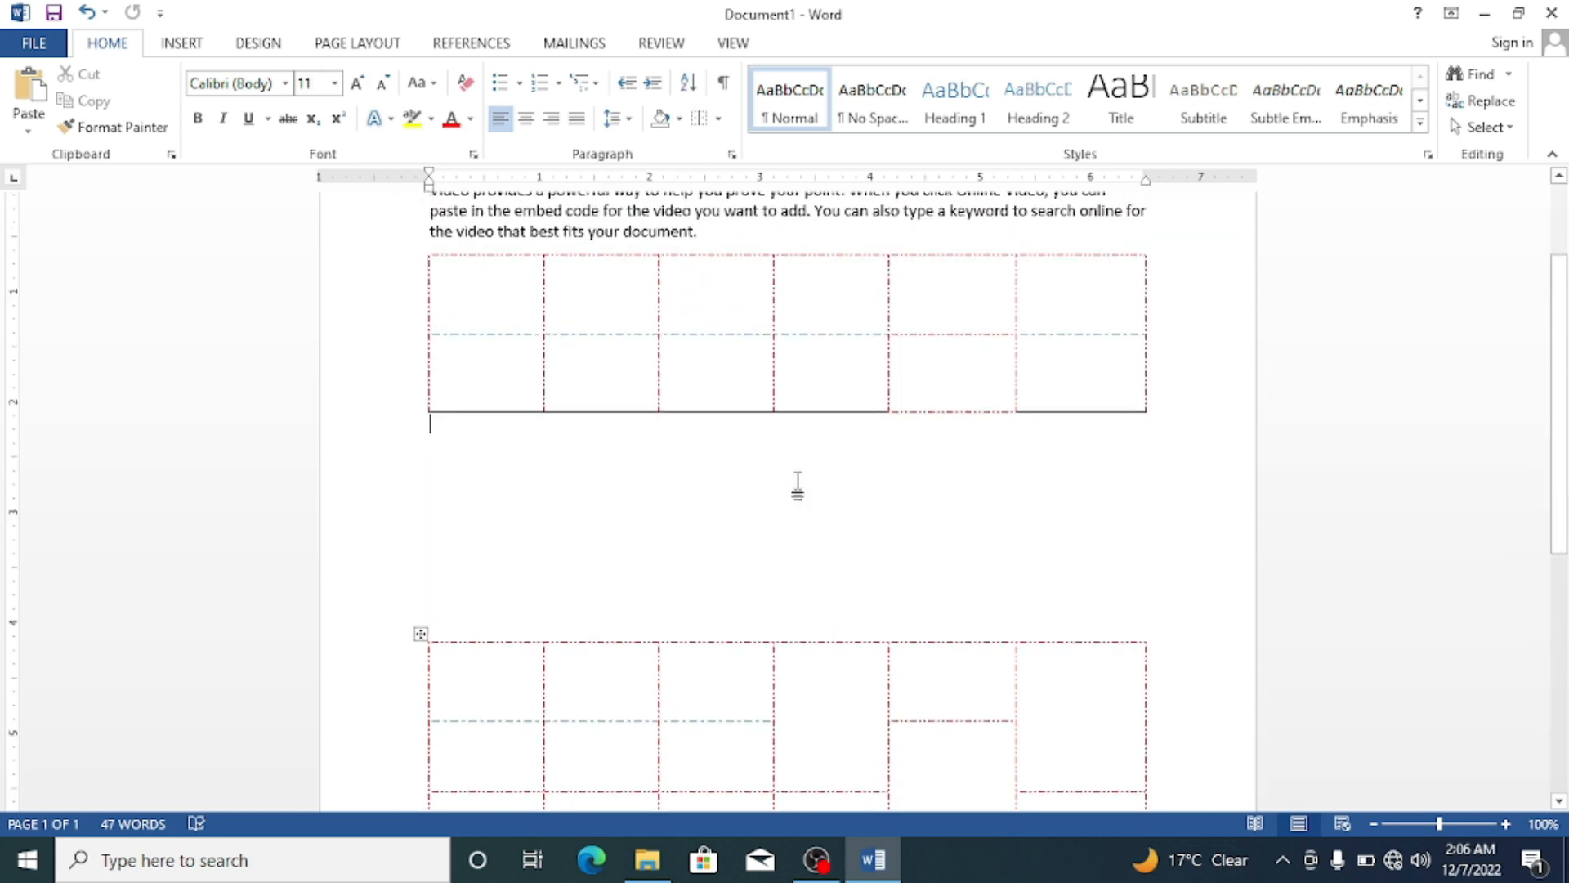
scroll(797, 488, "up", 3)
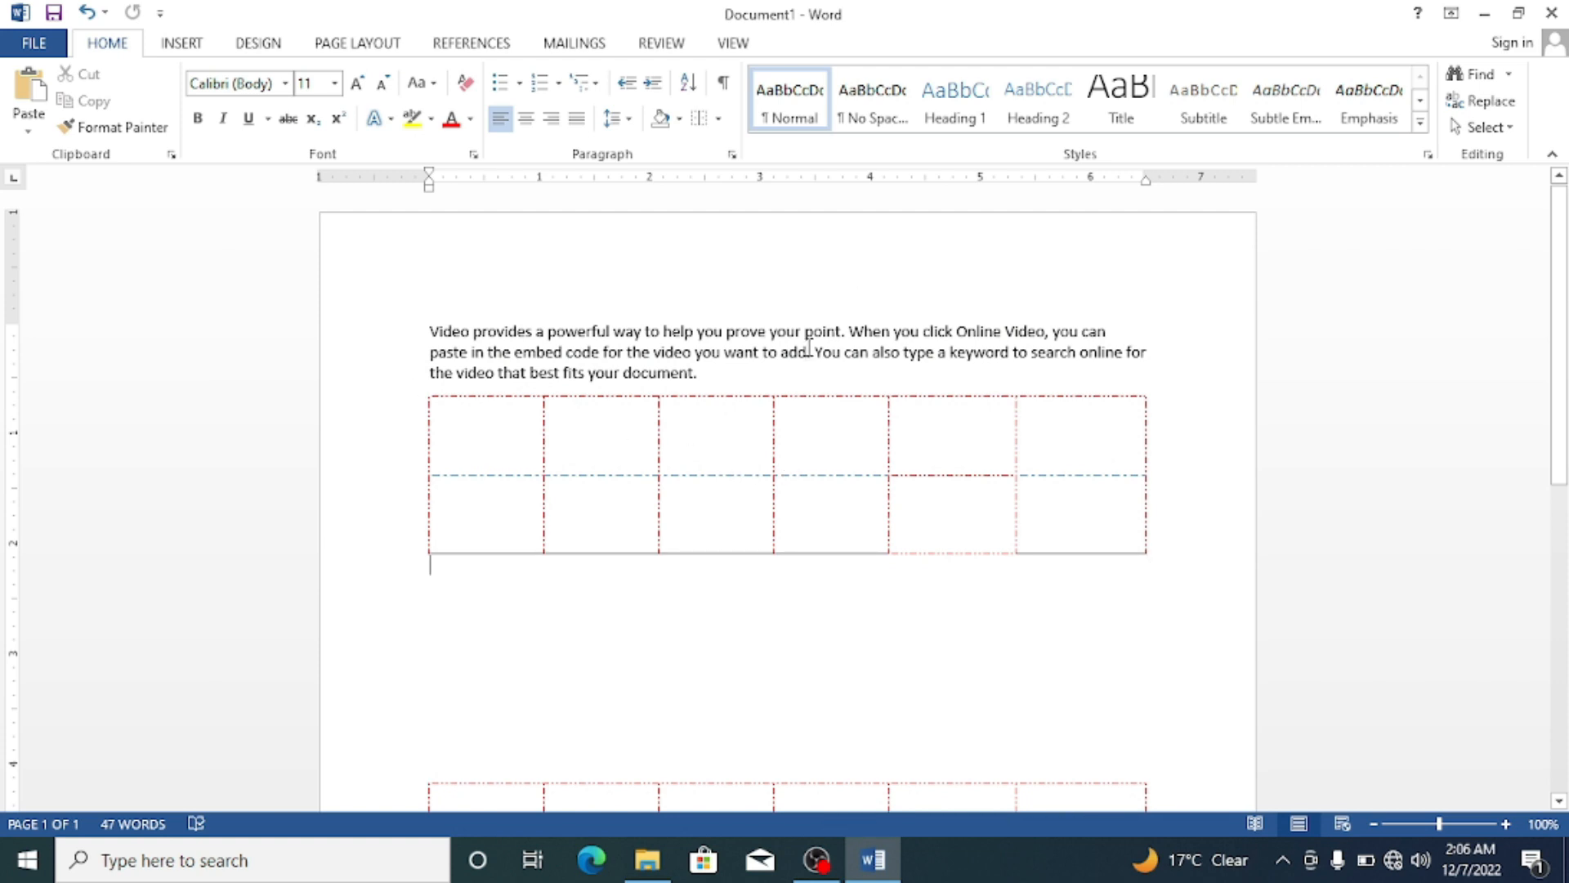
key("ctrl+z")
scroll(798, 548, "down", 3)
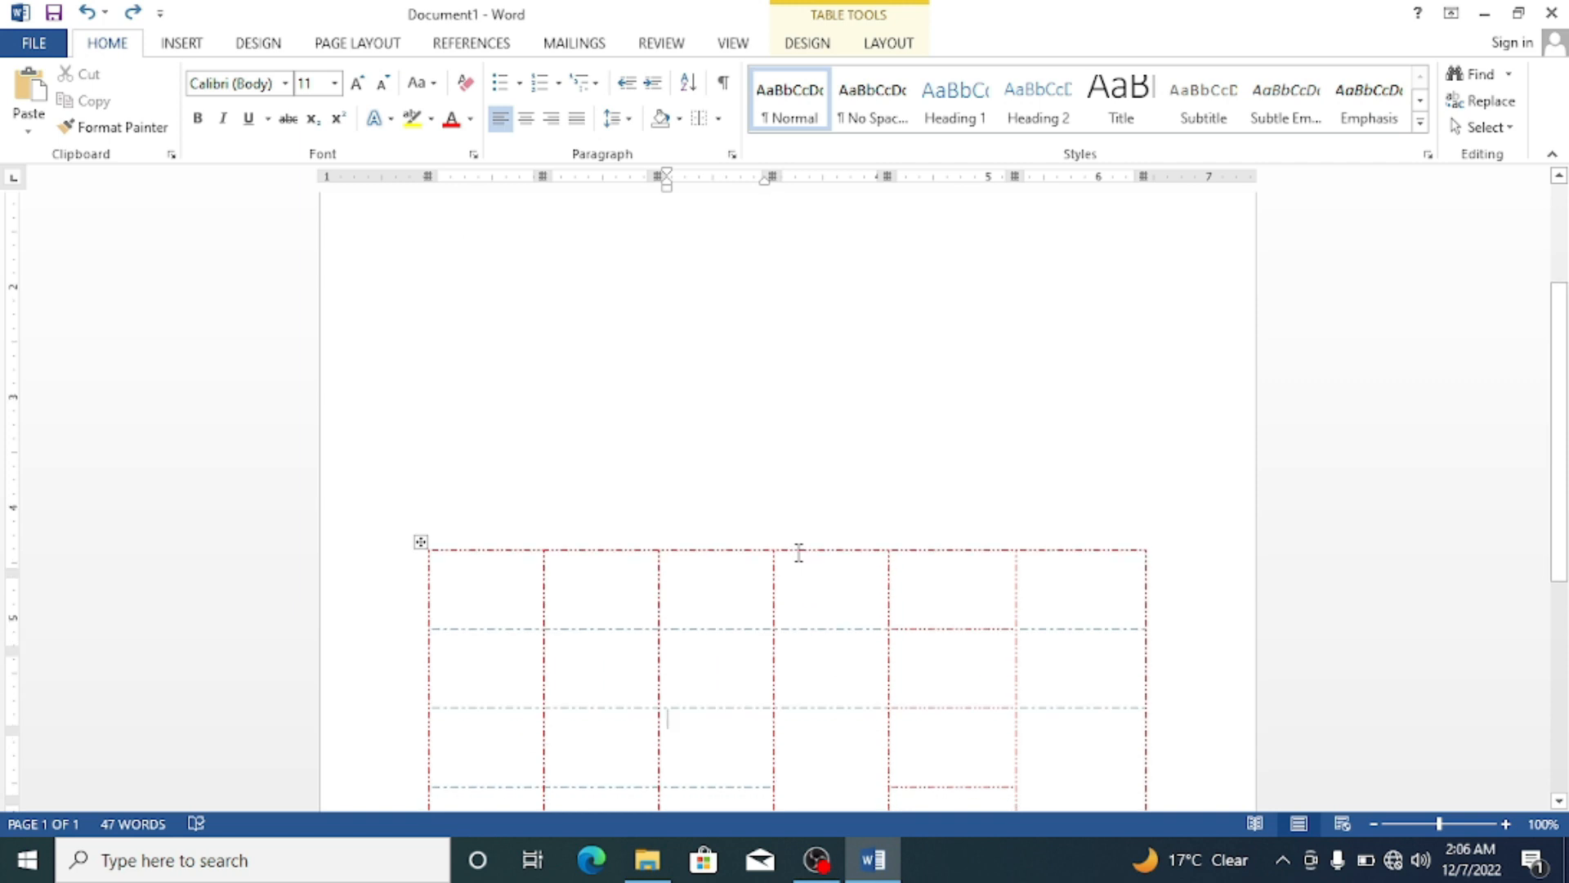
Apply AutoFit Contents so the table's columns shrink to their contents.
left_click(880, 47)
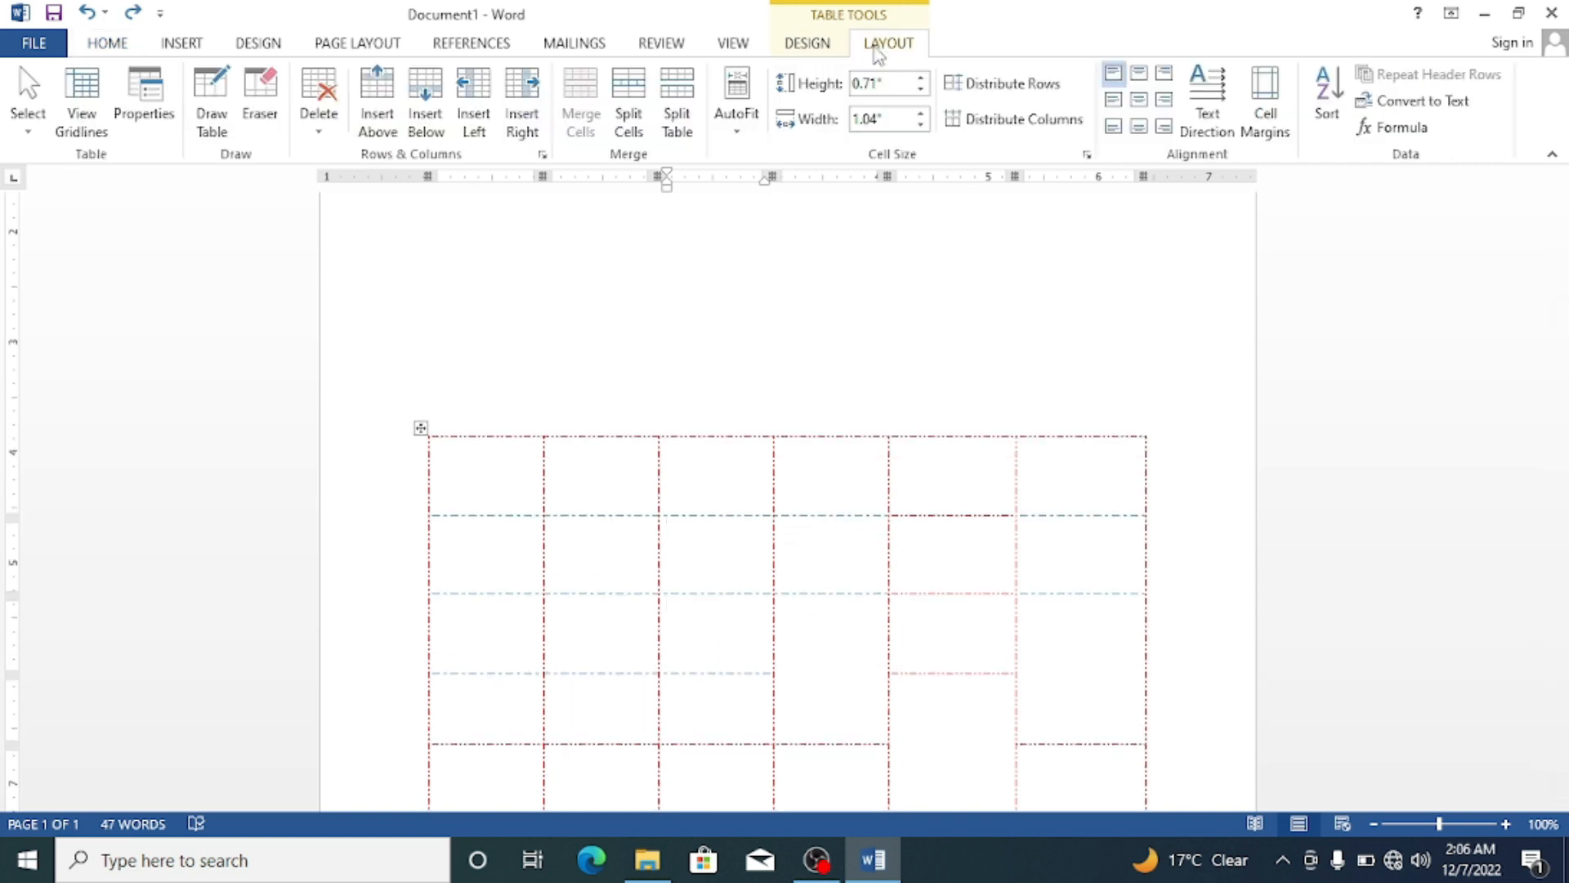
left_click(754, 129)
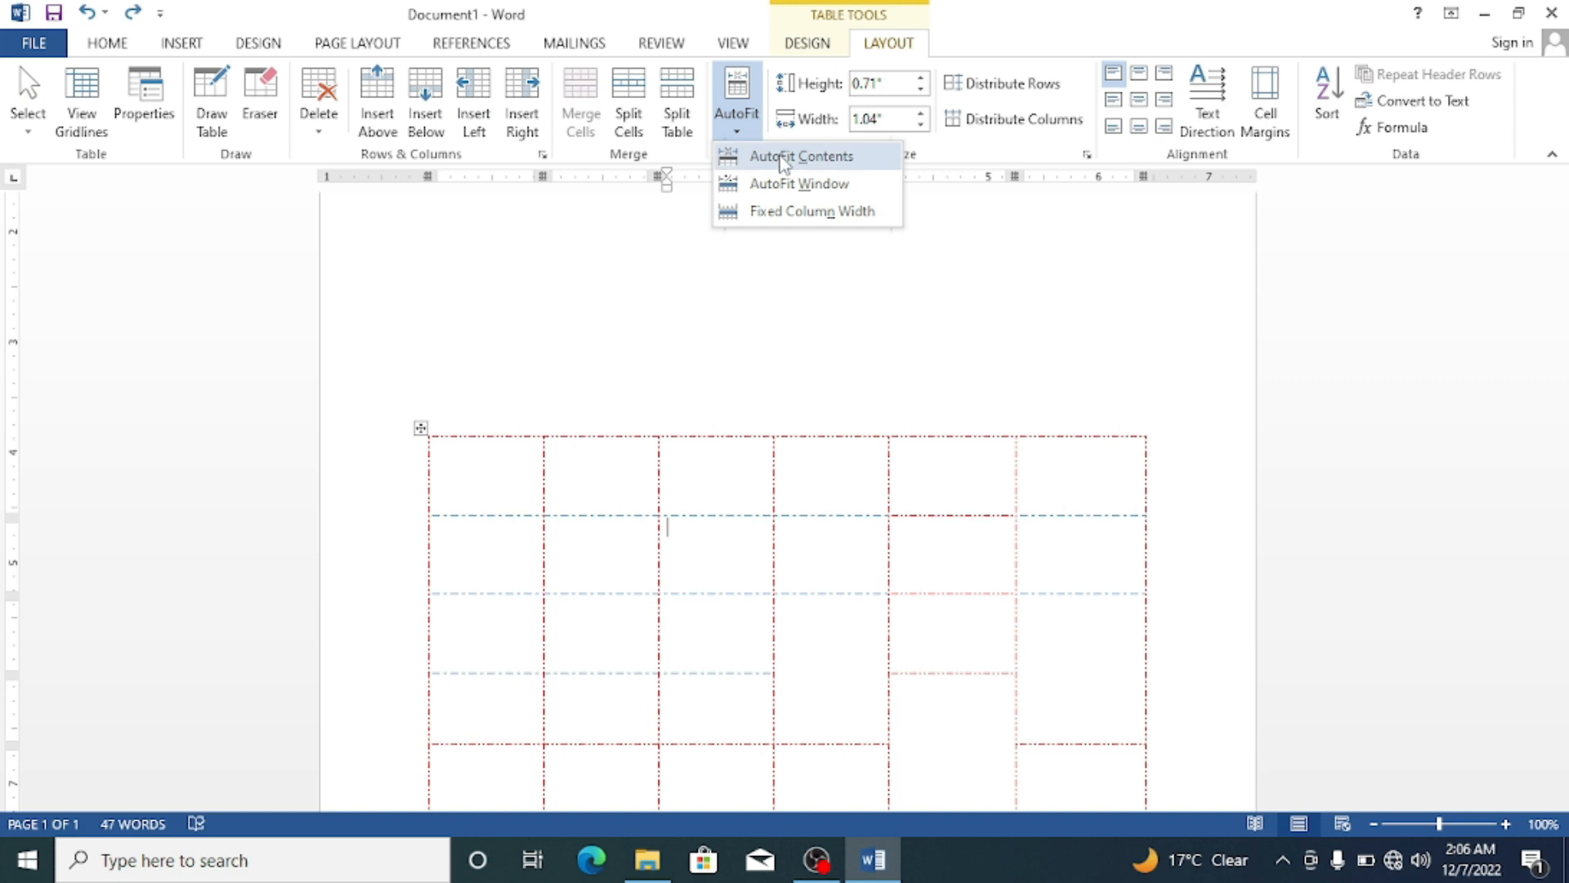
left_click(783, 158)
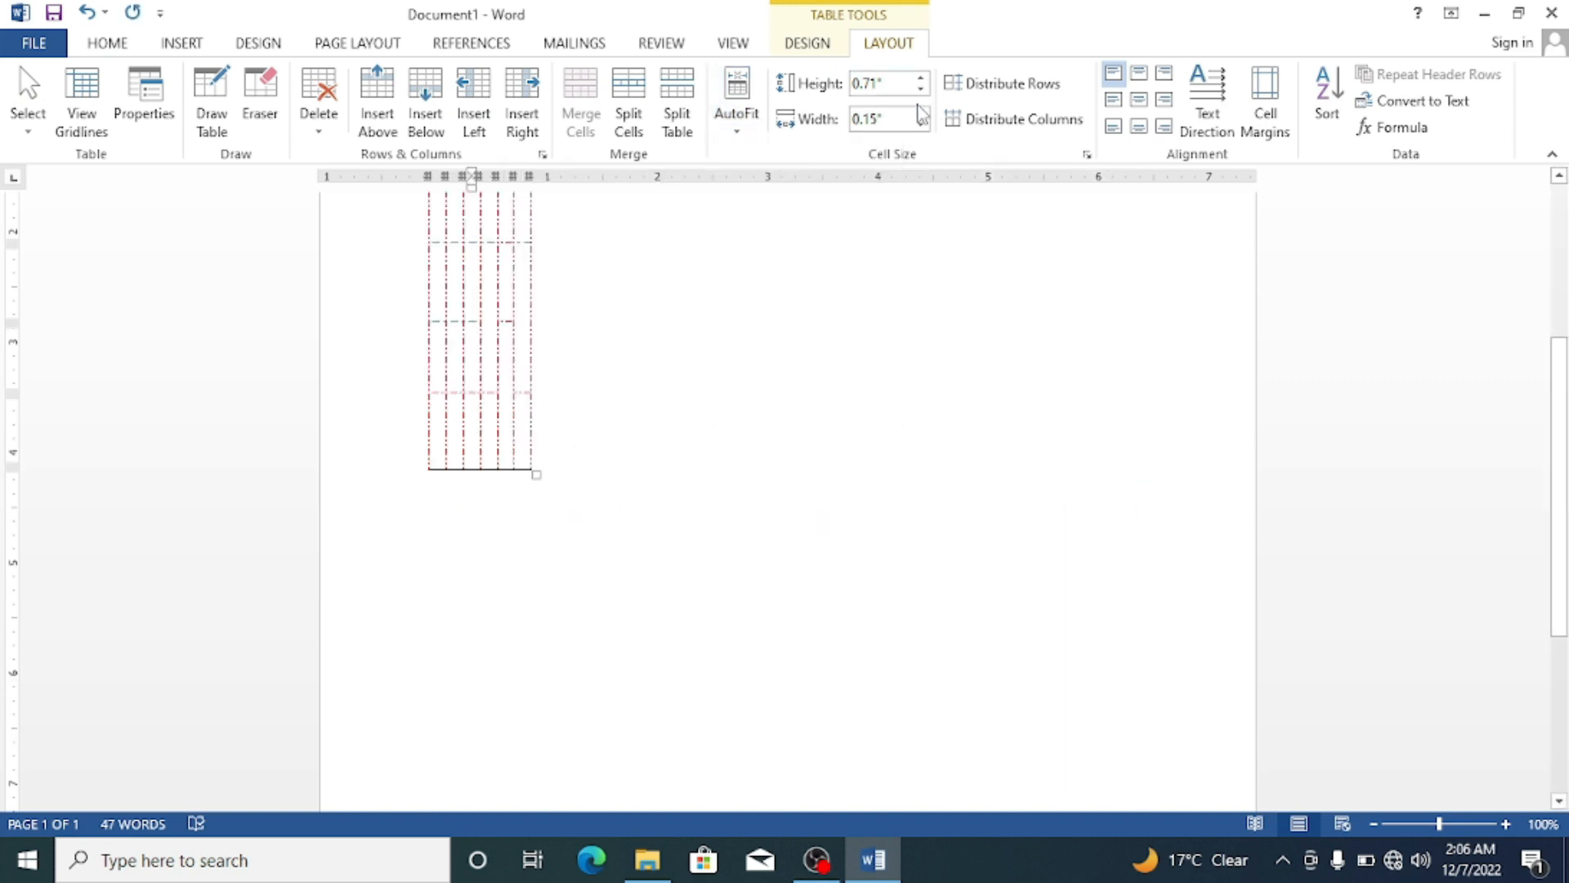
scroll(858, 350, "up", 2)
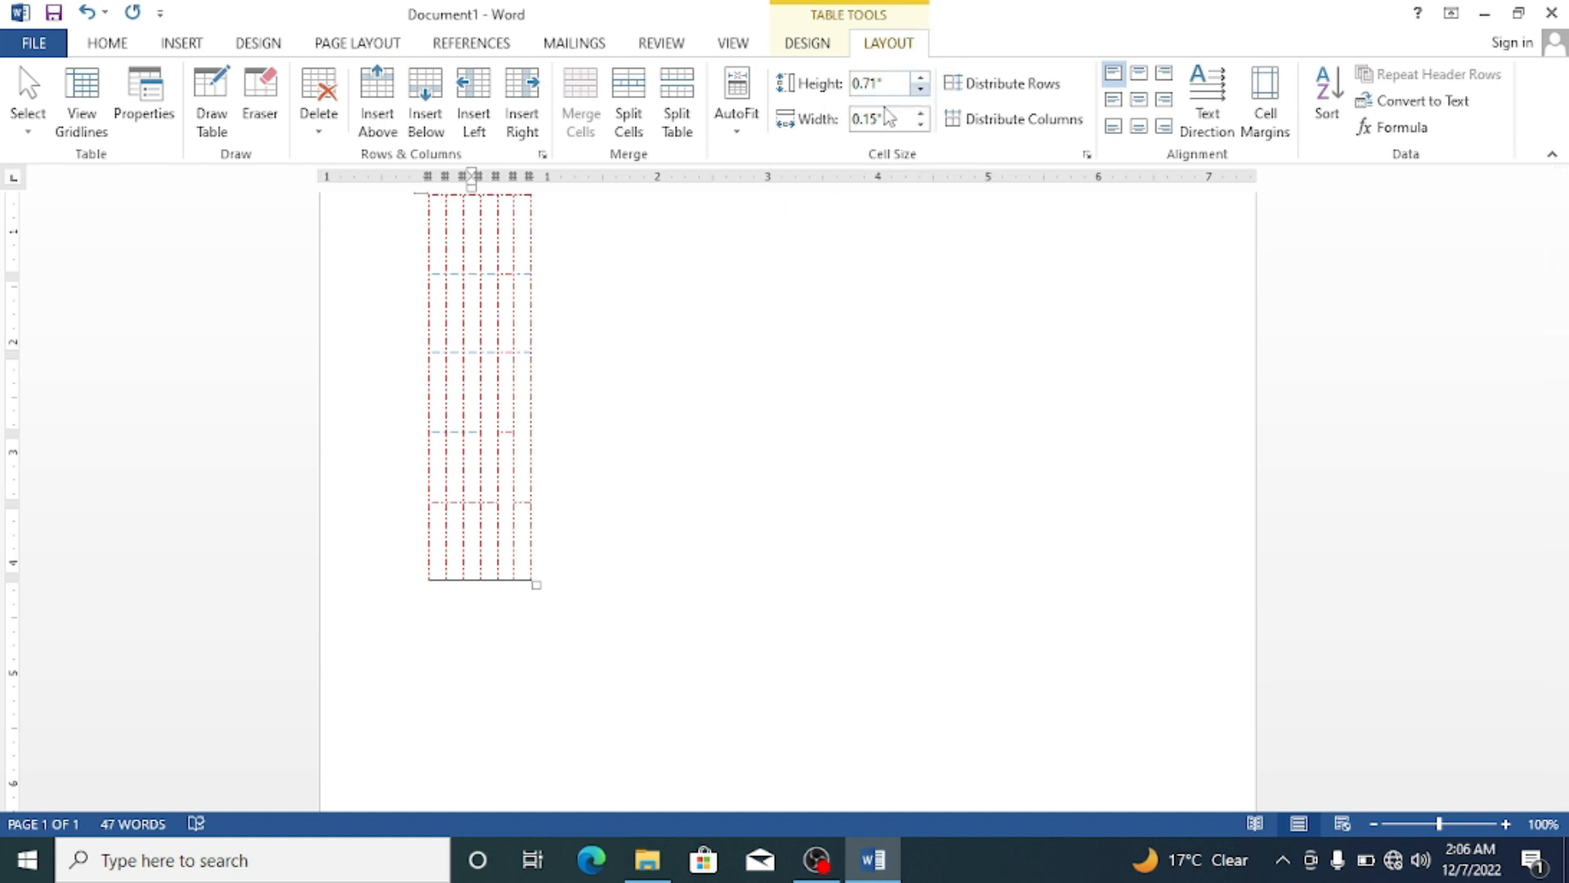
Apply AutoFit Window to the table and set its columns to Fixed Column Width.
left_click(754, 127)
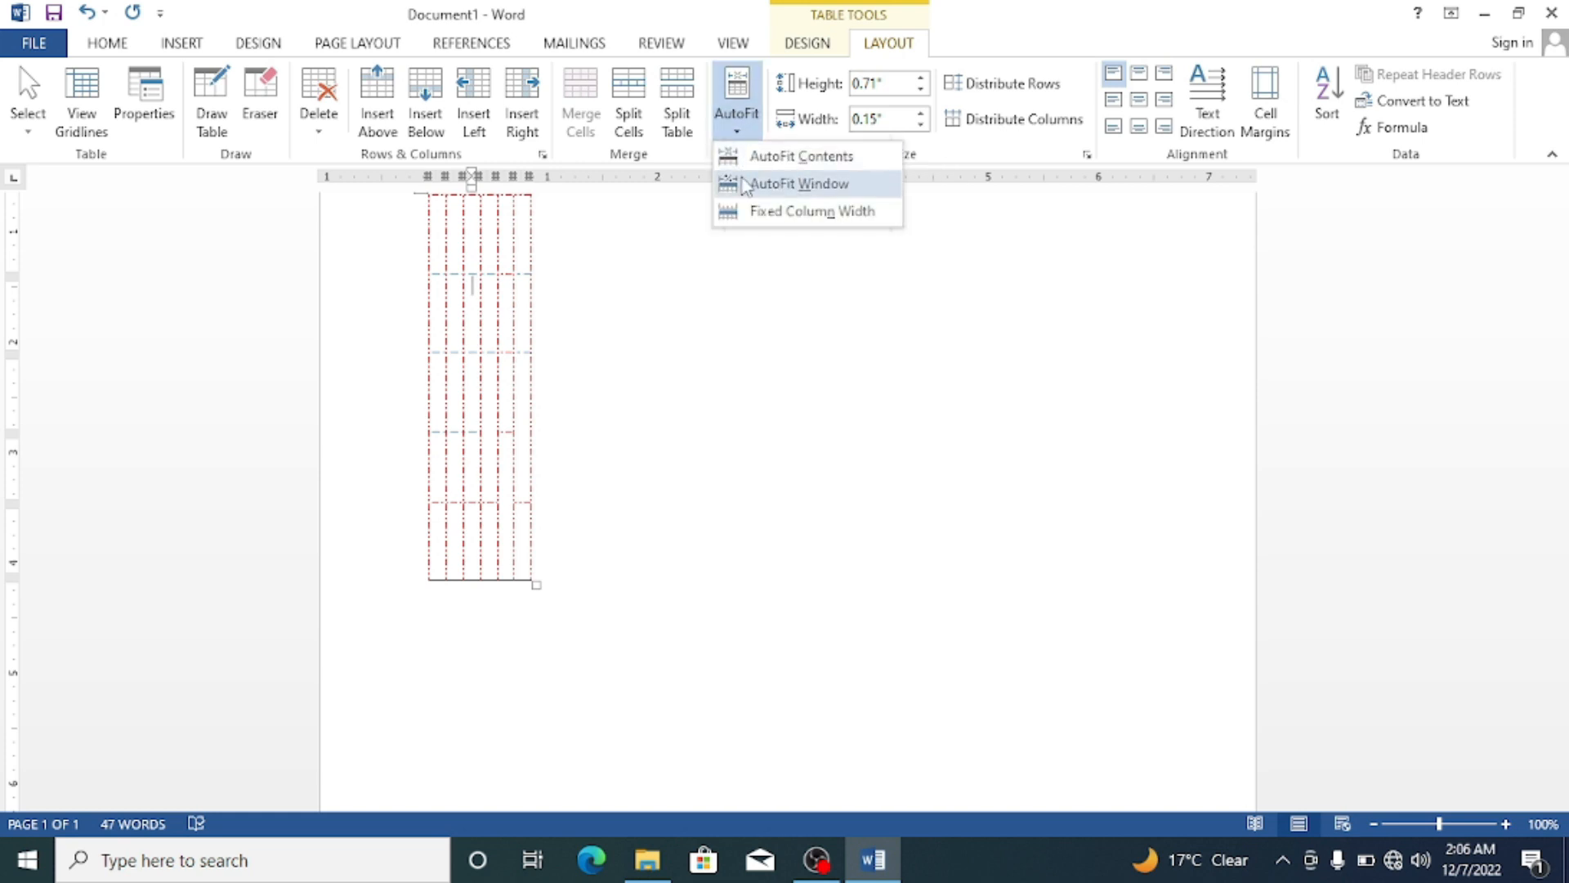
left_click(745, 186)
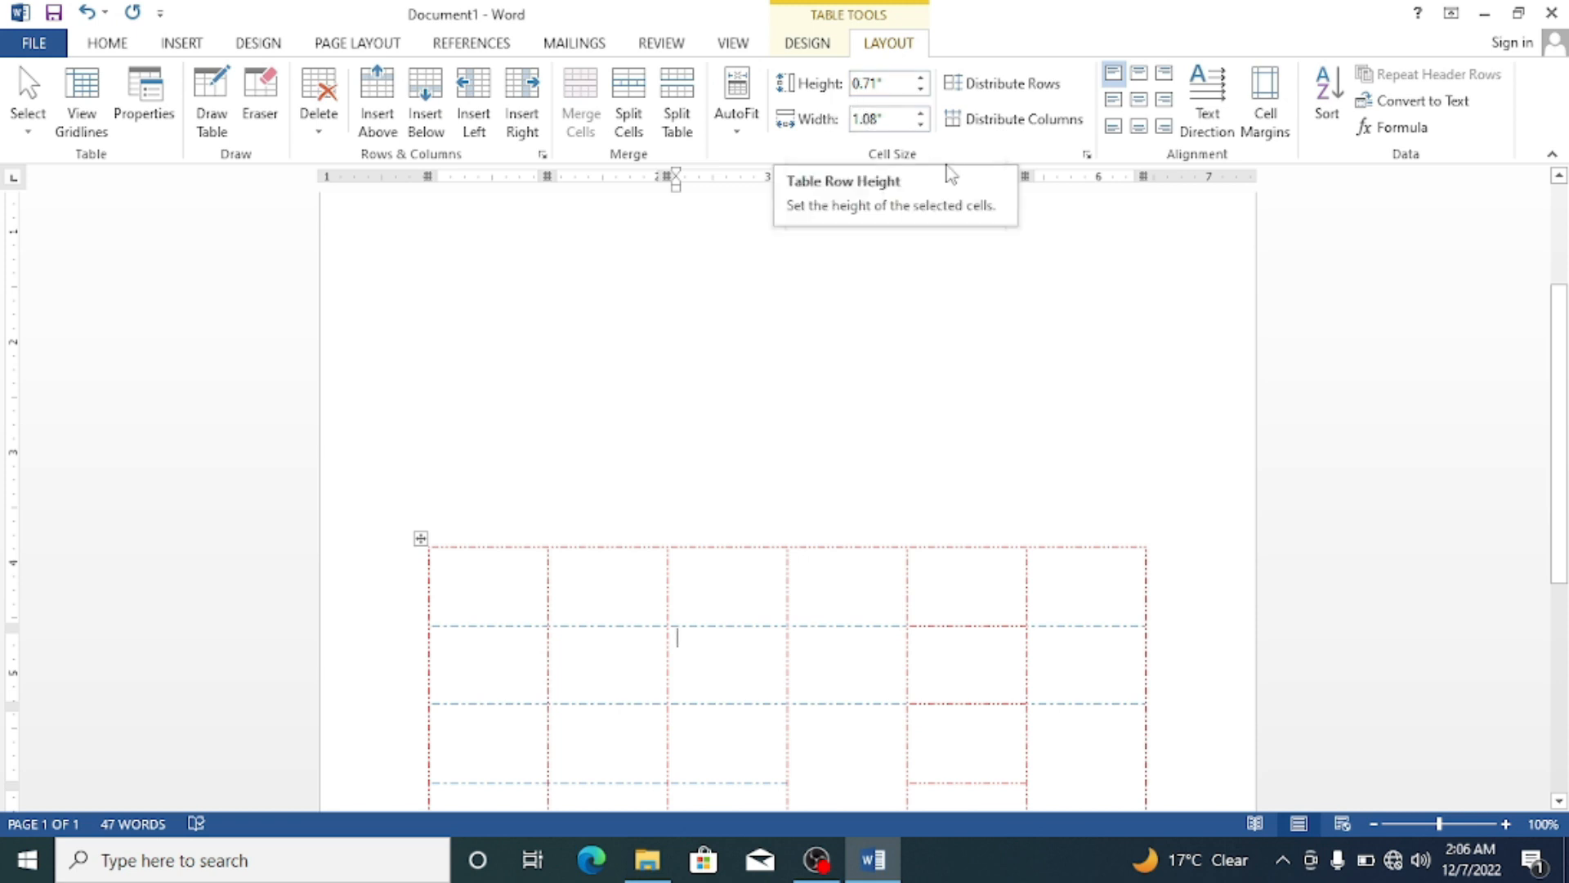
left_click(747, 114)
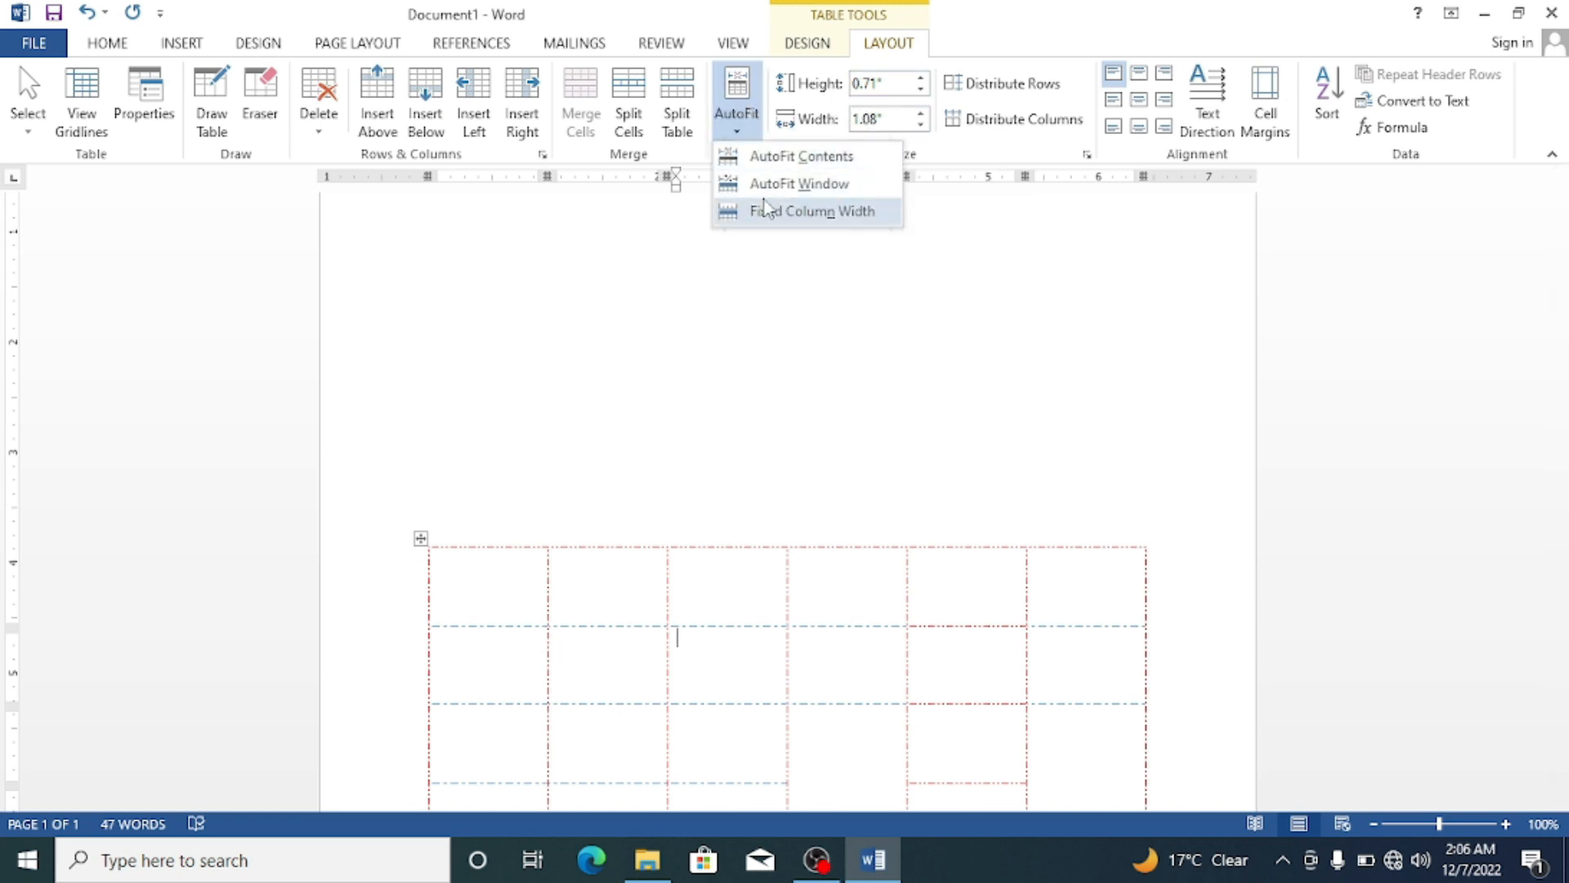
left_click(765, 209)
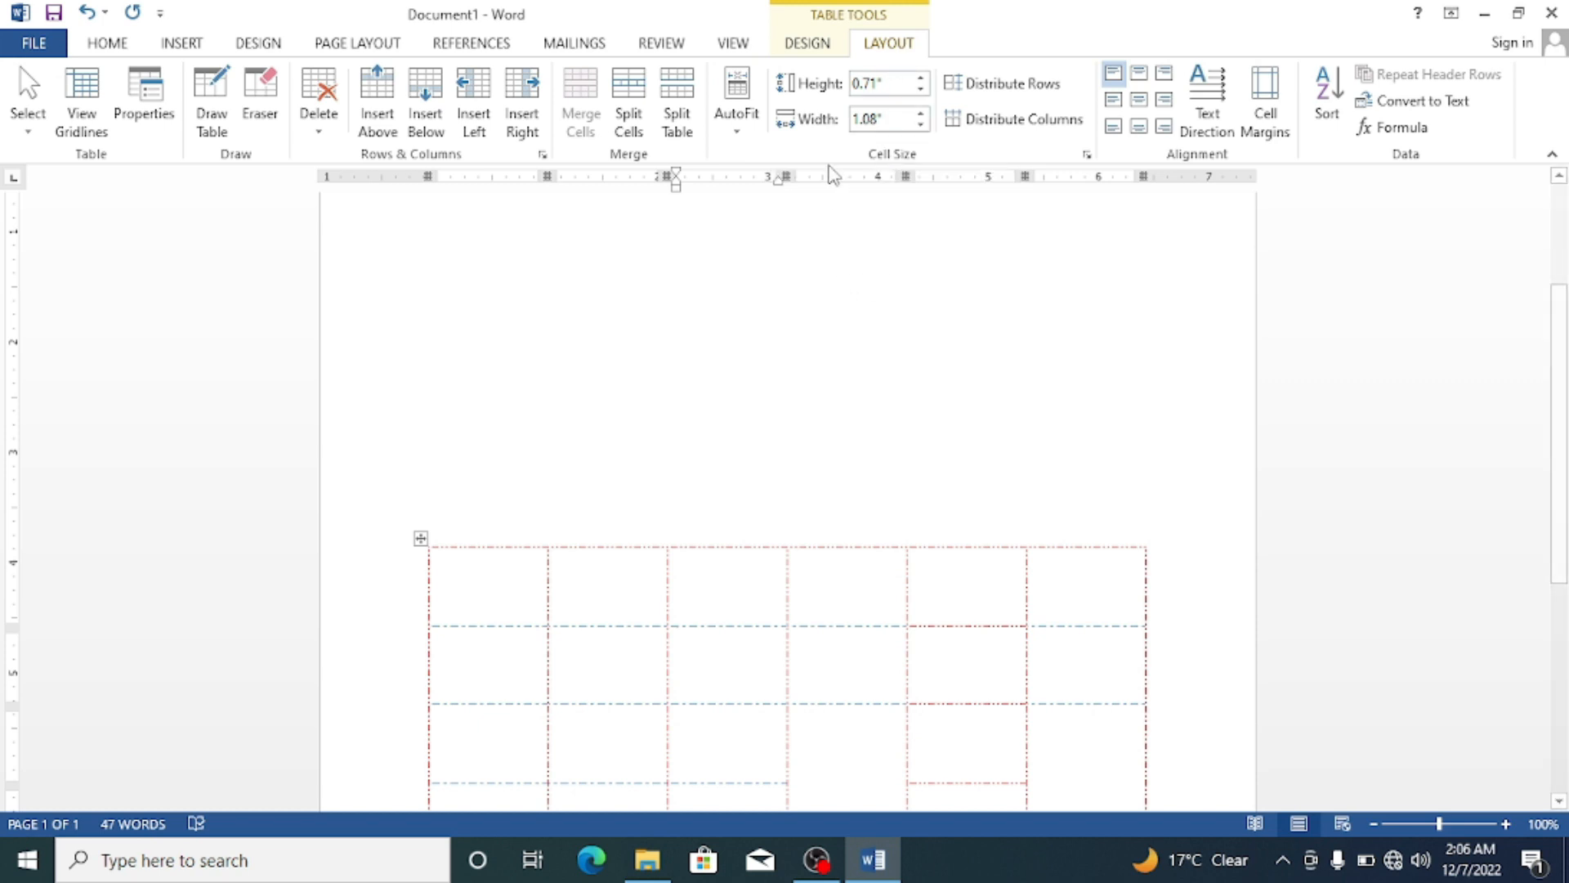
Increase the height of the table's second row to 2".
scroll(750, 576, "down", 3)
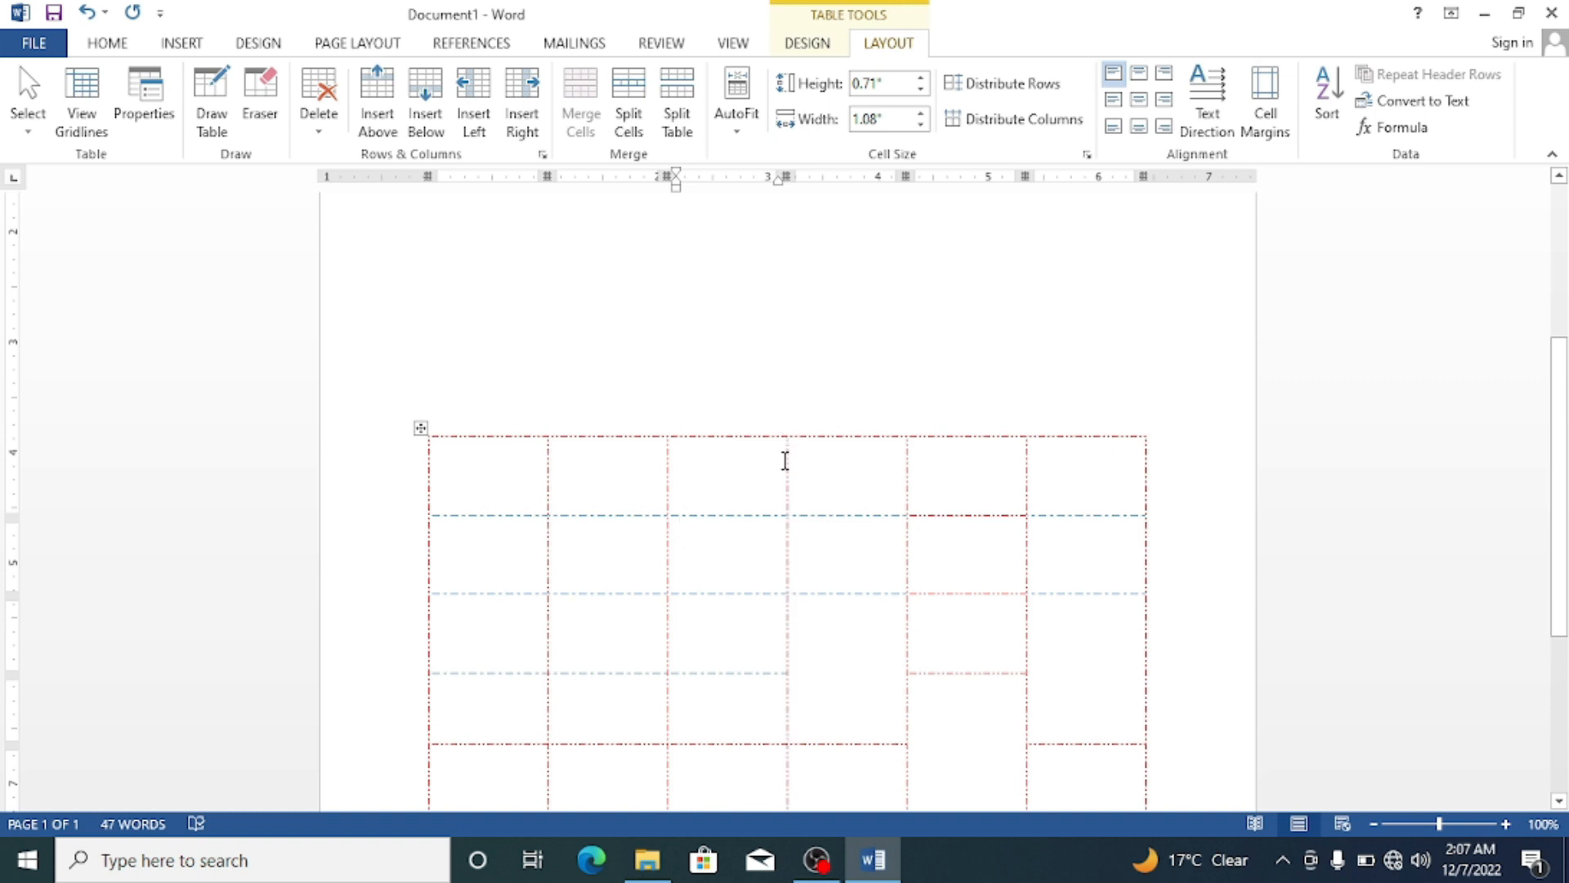
left_click(921, 80)
left_click(921, 80)
left_click(922, 80)
left_click(921, 79)
left_click(921, 79)
left_click(921, 80)
left_click(921, 80)
left_click(921, 79)
left_click(922, 79)
left_click(922, 79)
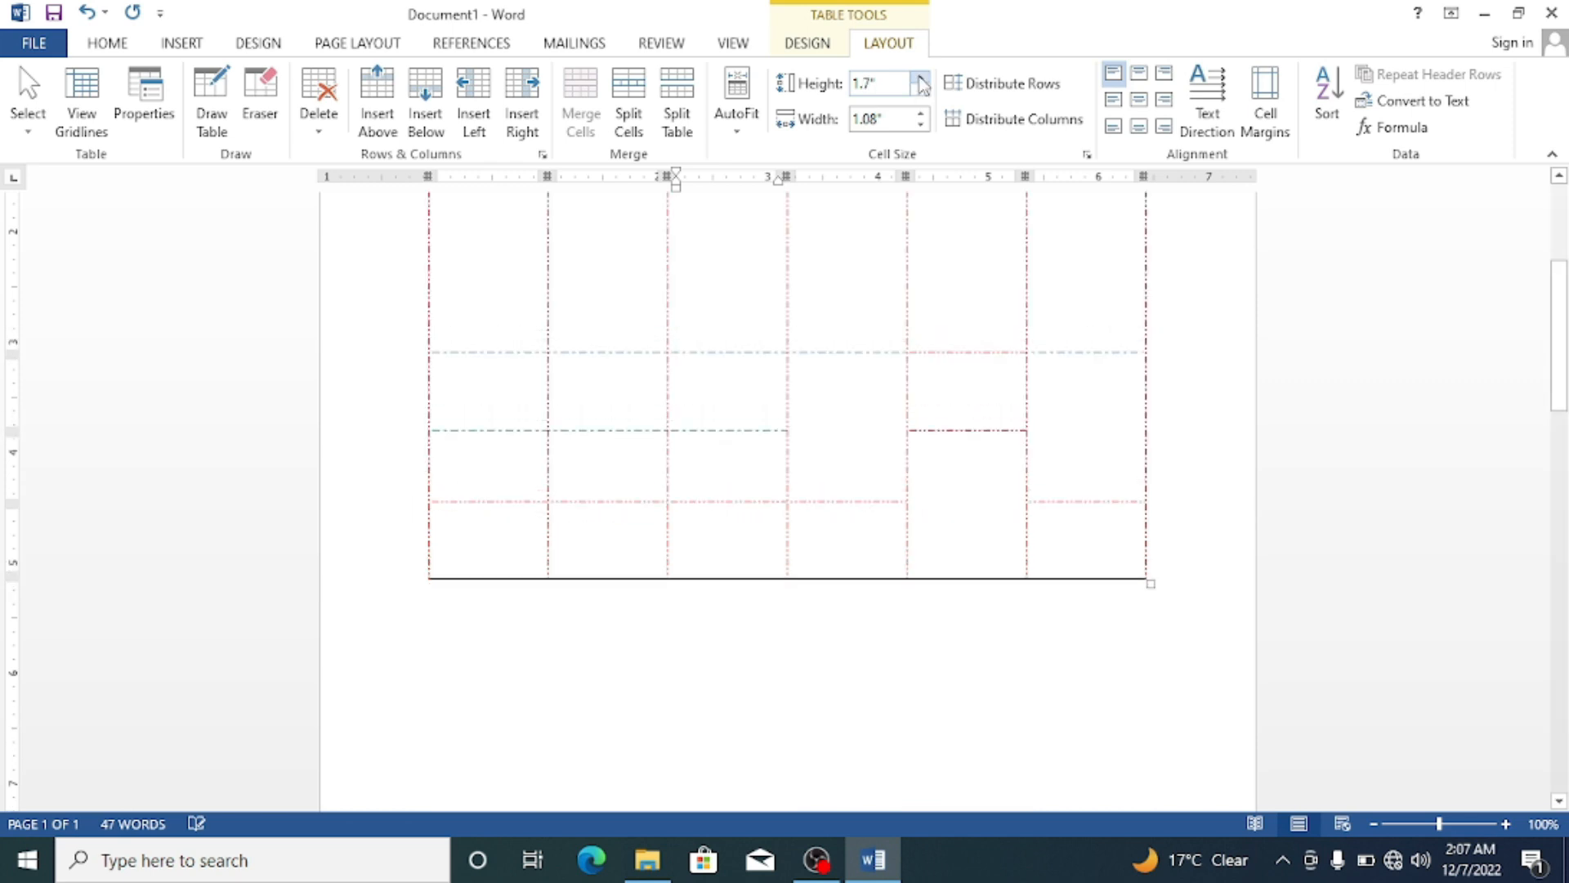
left_click(921, 79)
left_click(921, 79)
left_click(921, 80)
scroll(811, 331, "up", 3)
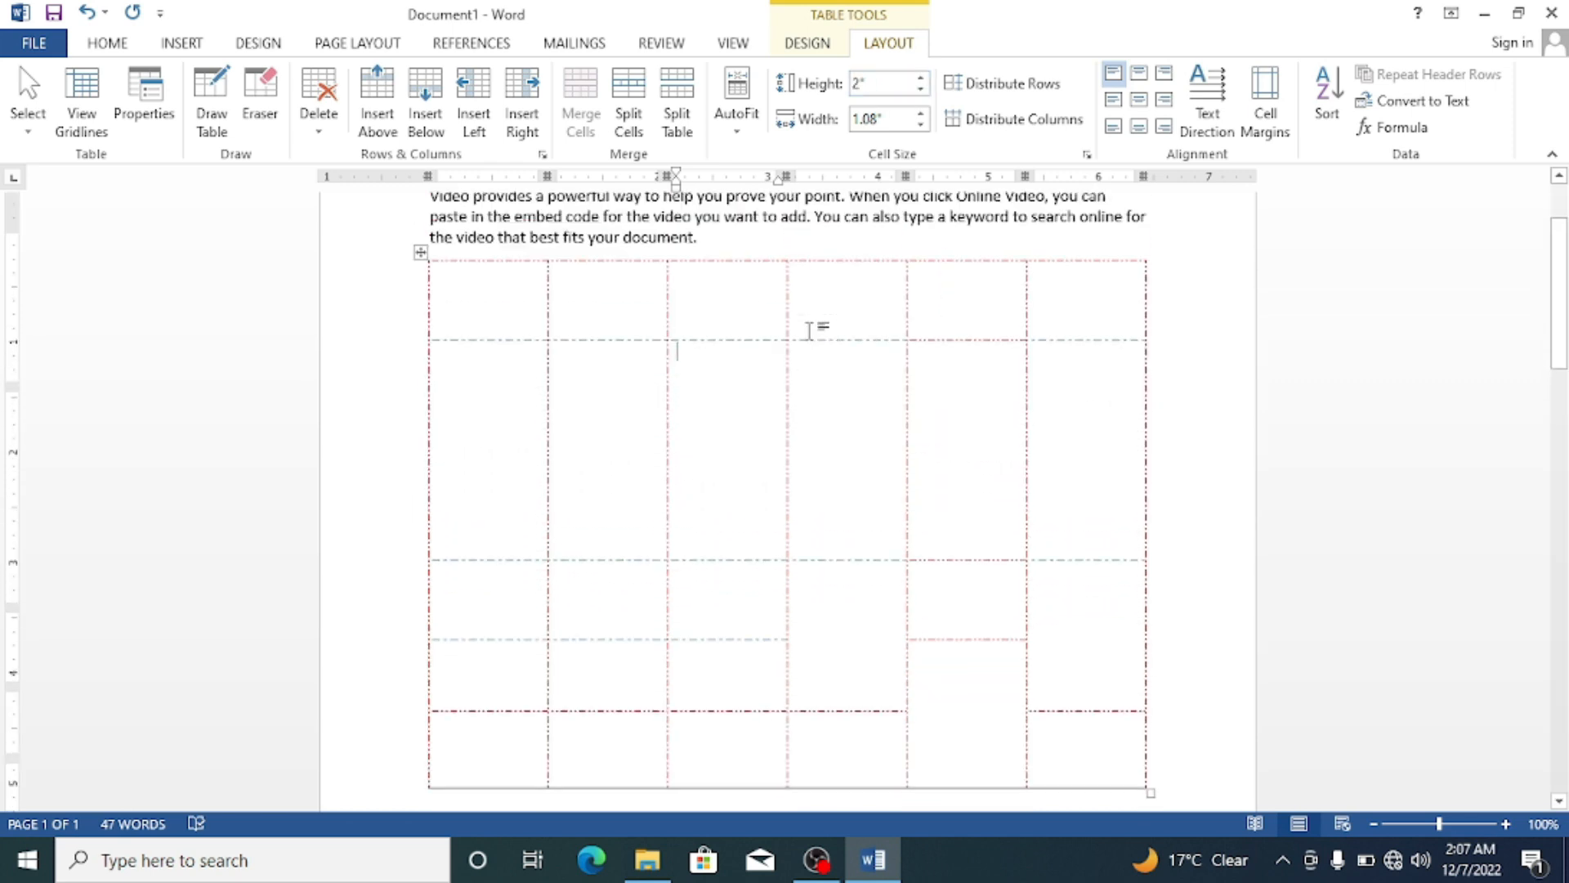
Adjust the width of the table's third column up to 2.6" and back down to 2.3".
scroll(809, 457, "down", 3)
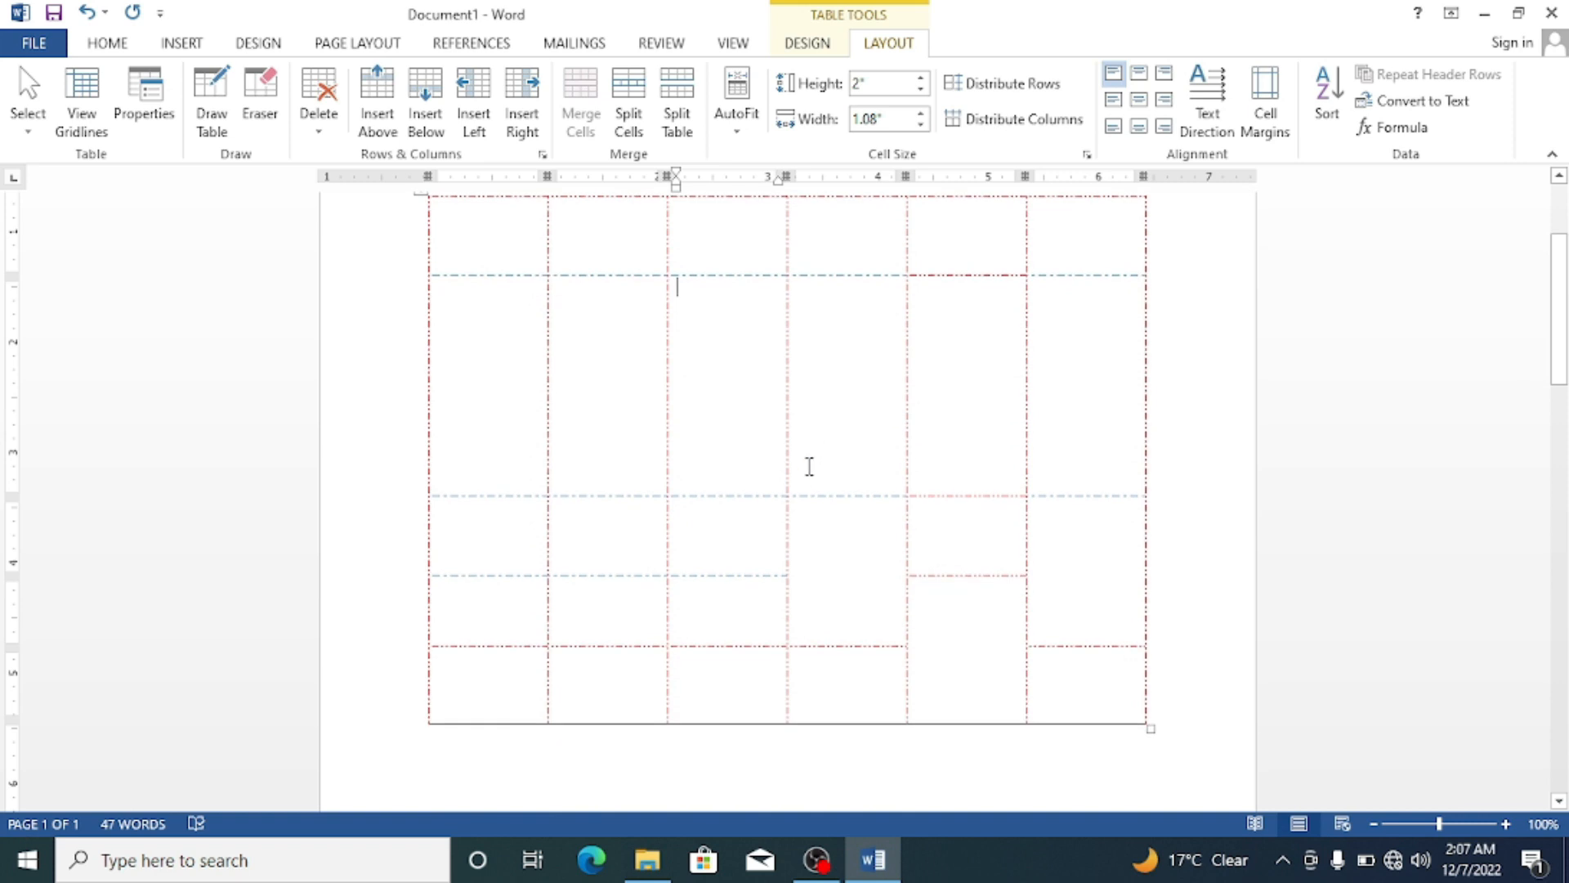
left_click(921, 116)
left_click(921, 115)
left_click(921, 116)
left_click(921, 115)
left_click(921, 115)
left_click(921, 115)
left_click(921, 116)
left_click(921, 115)
left_click(921, 115)
left_click(921, 116)
left_click(921, 116)
left_click(922, 115)
left_click(921, 115)
left_click(921, 116)
left_click(921, 115)
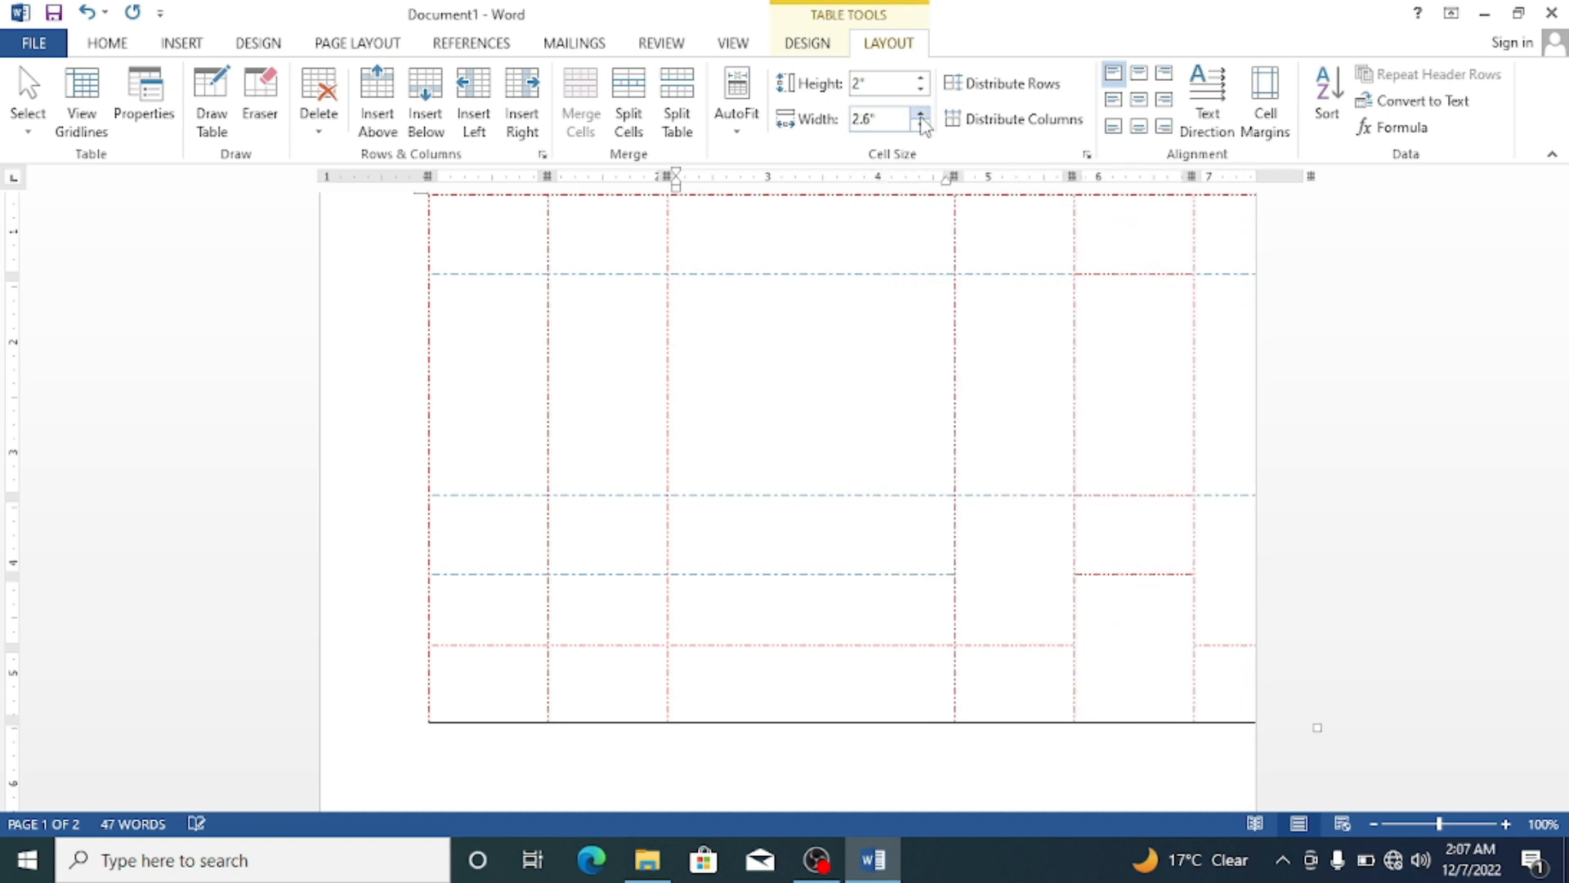
left_click(922, 128)
left_click(922, 128)
left_click(922, 127)
Try AutoFit Contents on the resized table, and undo the third column's width changes.
left_click(738, 123)
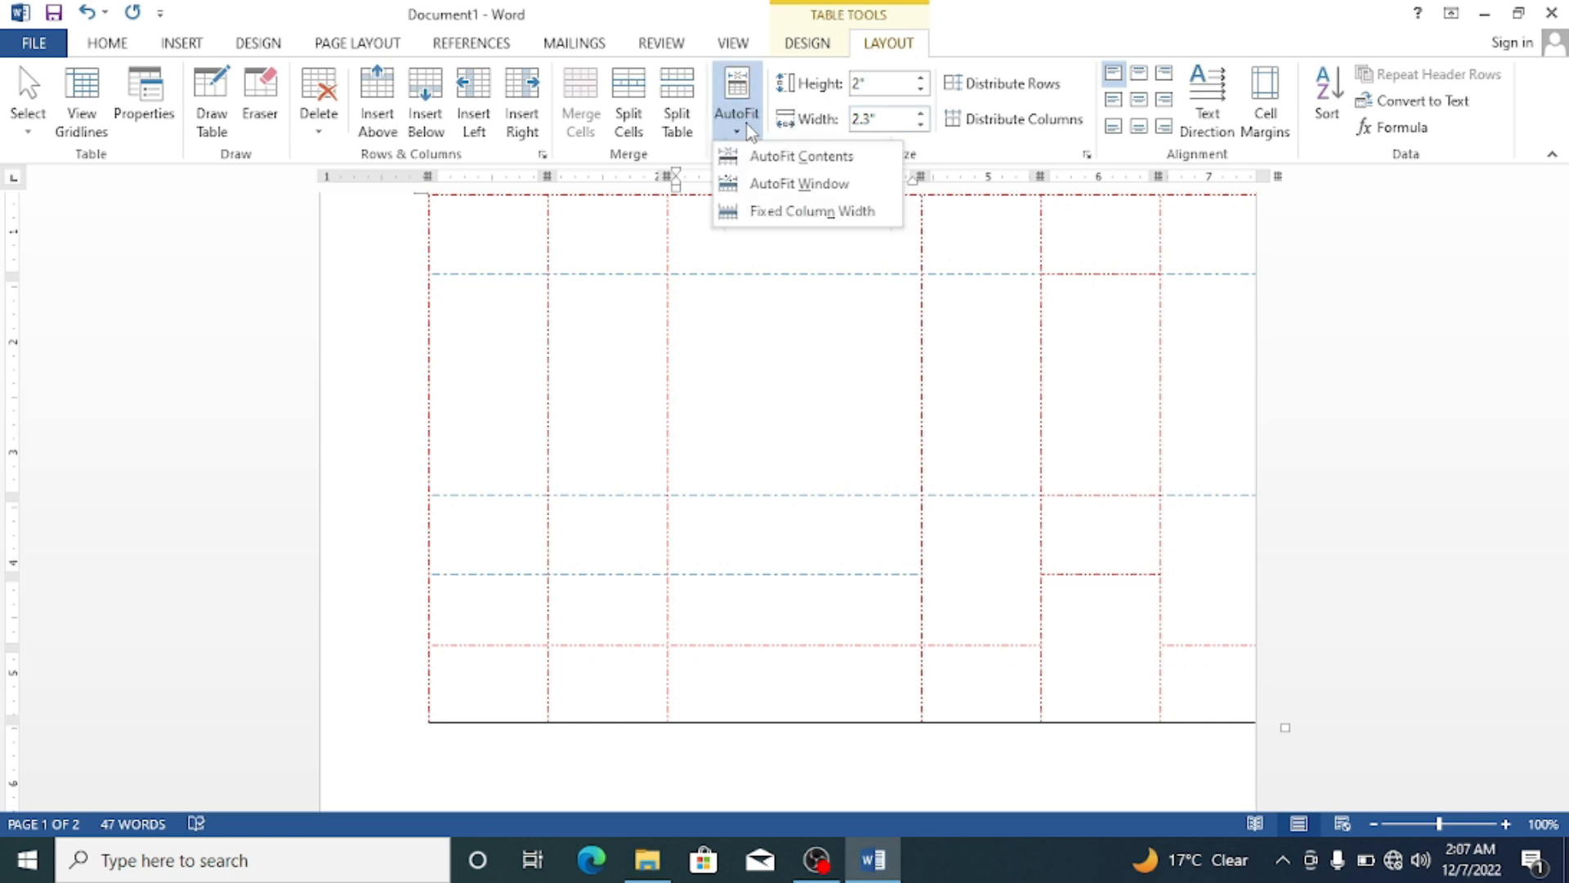
left_click(771, 162)
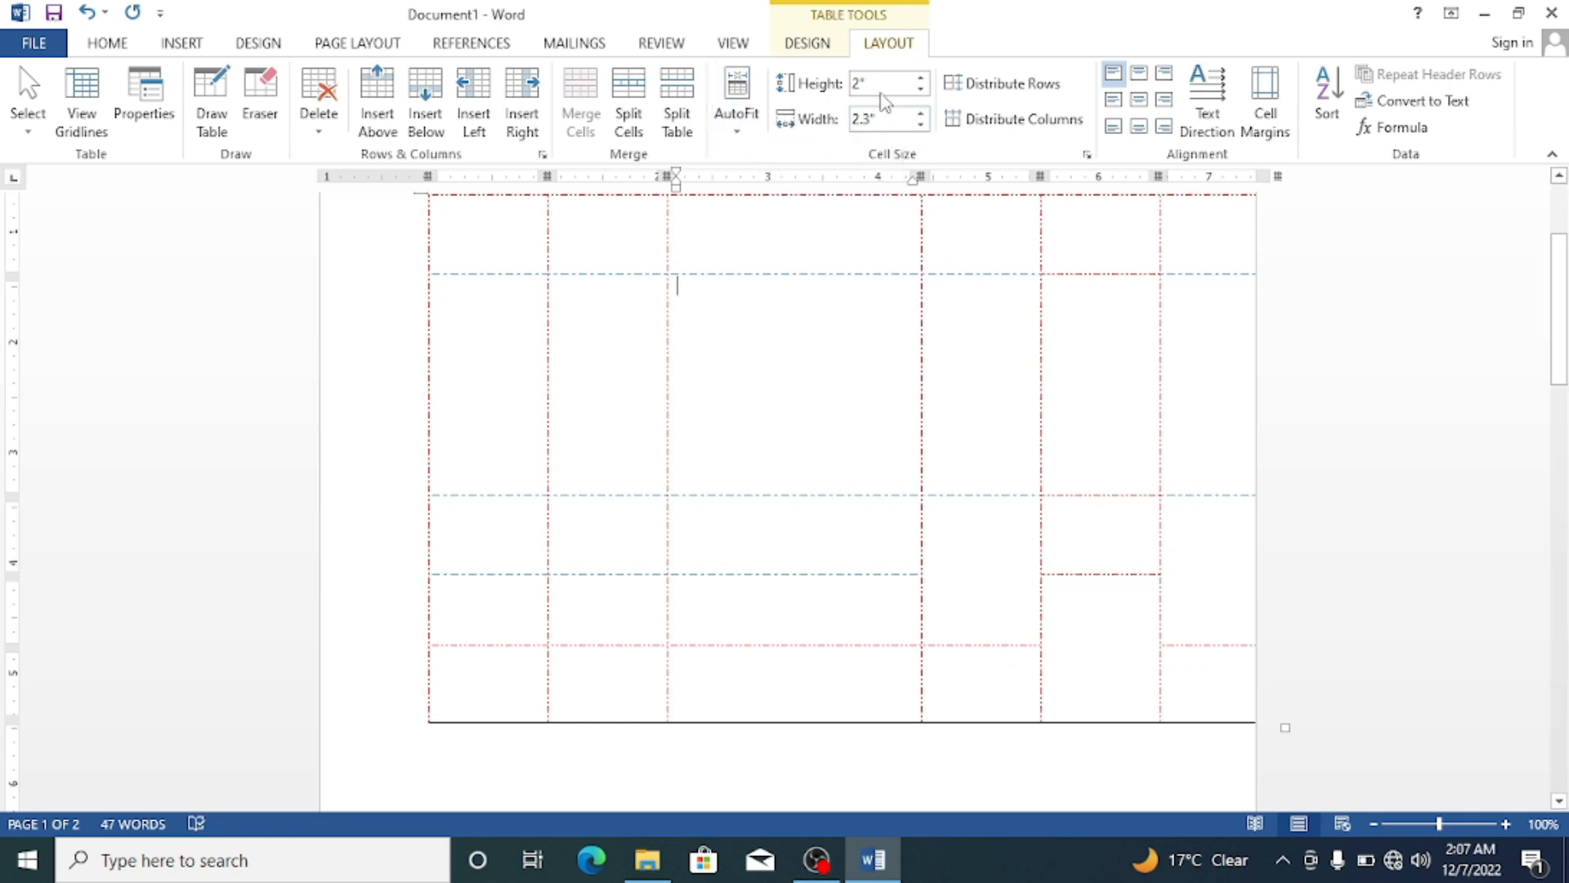
key("ctrl+z")
key("ctrl+z")
key("ctrl+z")
key("ctrl+z")
key("ctrl+z")
key("ctrl+z")
key("ctrl+z")
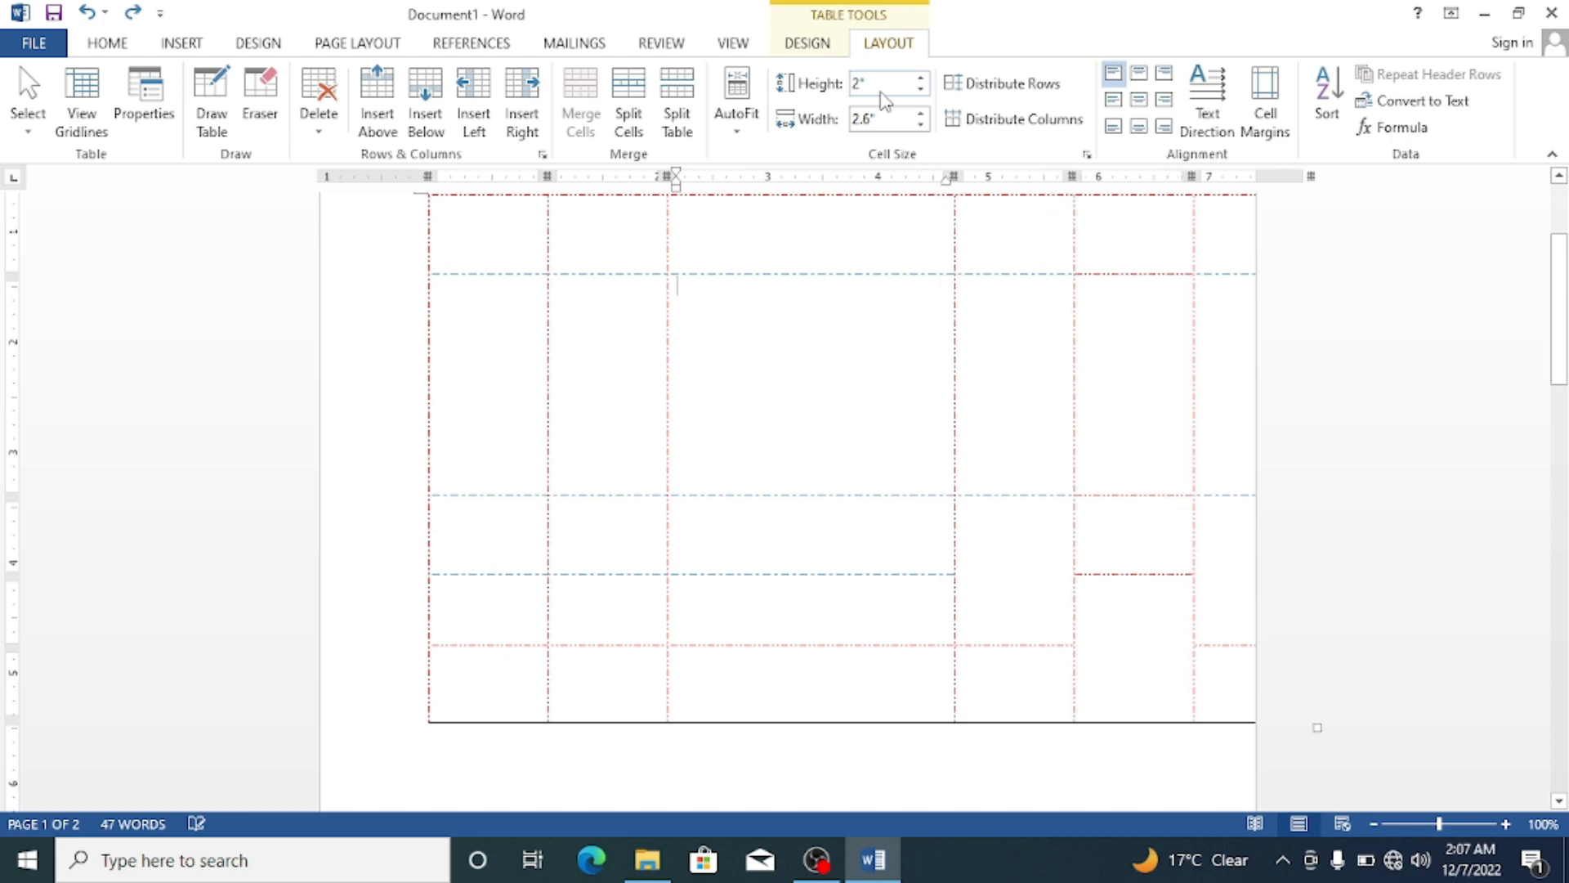
key("ctrl+z")
key("ctrl+z")
key("ctrl+z")
key("ctrl+z")
key("ctrl+z")
key("ctrl+z")
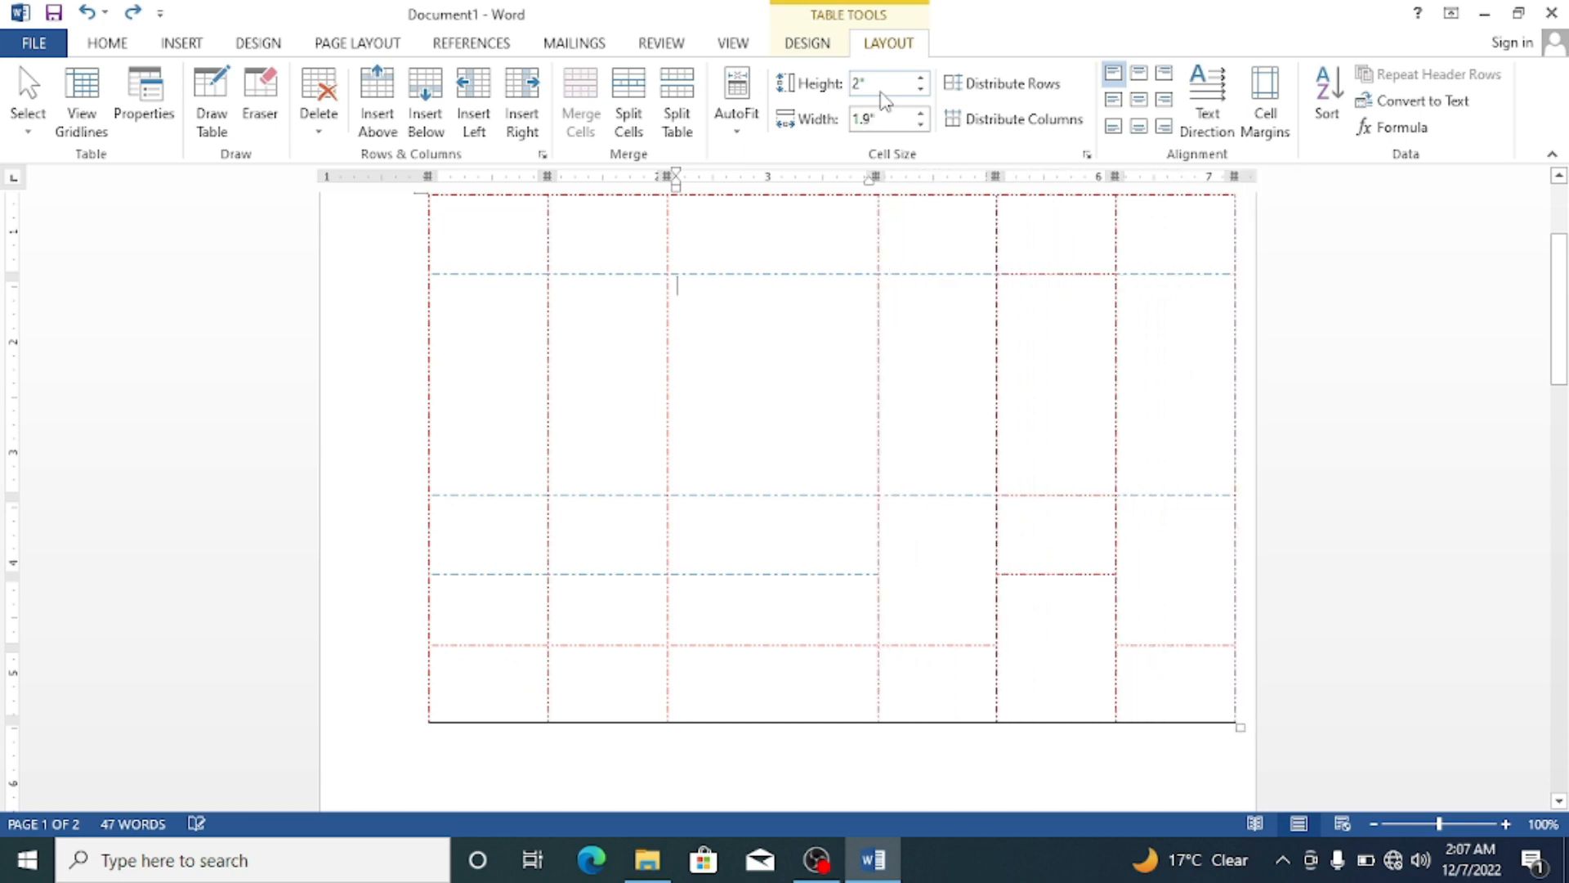
key("ctrl+z")
key("ctrl+z")
key("ctrl+z")
key("ctrl+z")
key("ctrl+z")
key("ctrl+z")
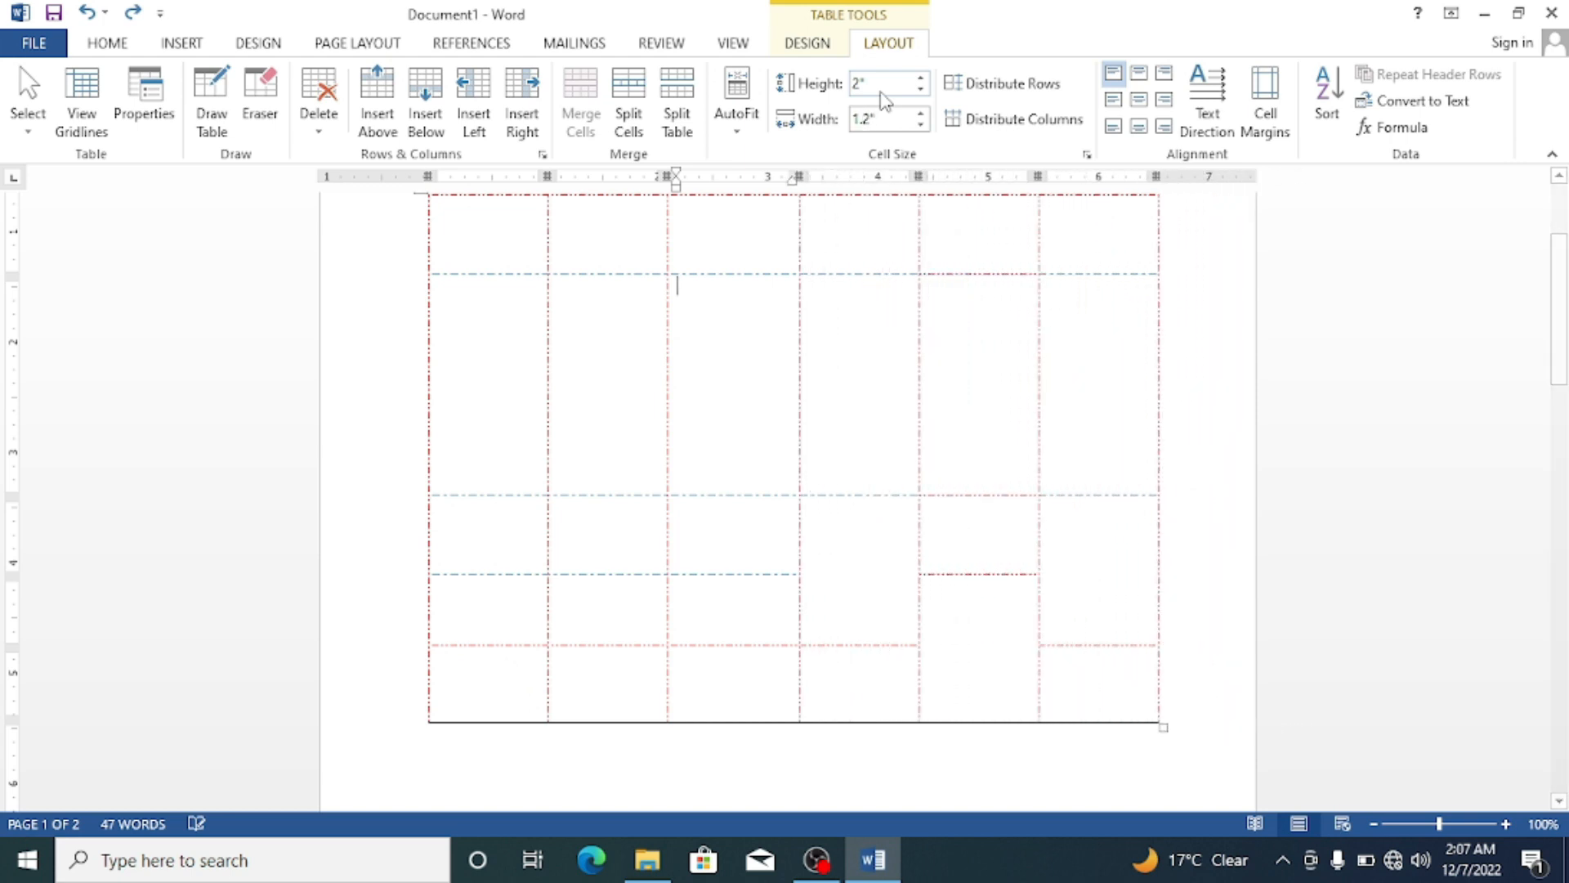
Undo the second row's height changes and the earlier AutoFit changes to the table.
key("ctrl+z")
key("ctrl+z")
key("ctrl+z")
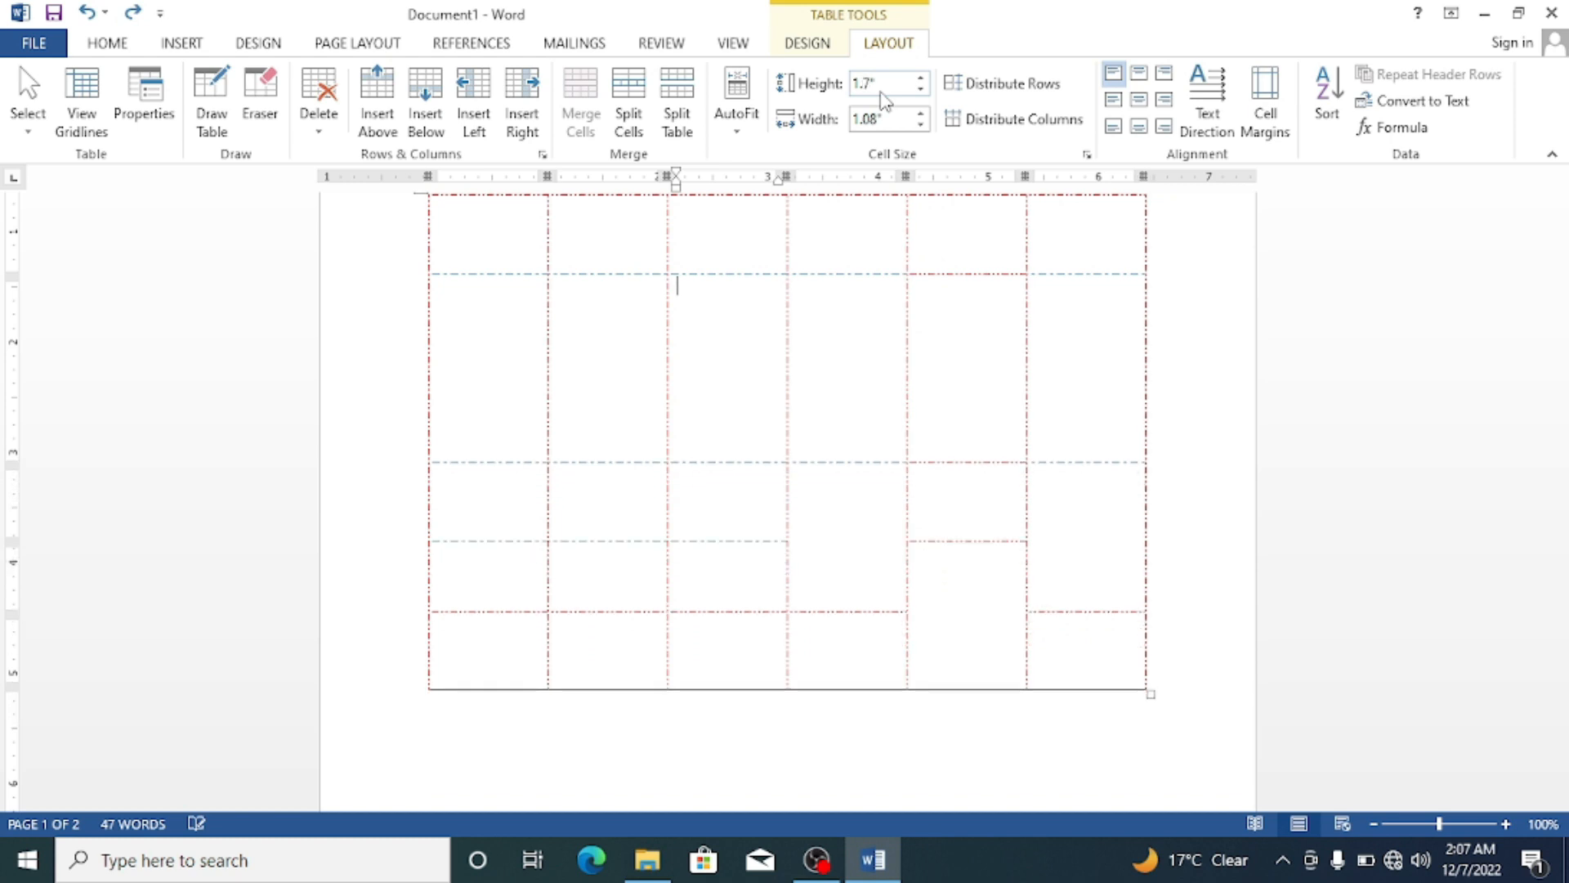
key("ctrl+z")
key("ctrl+z")
key("ctrl+z")
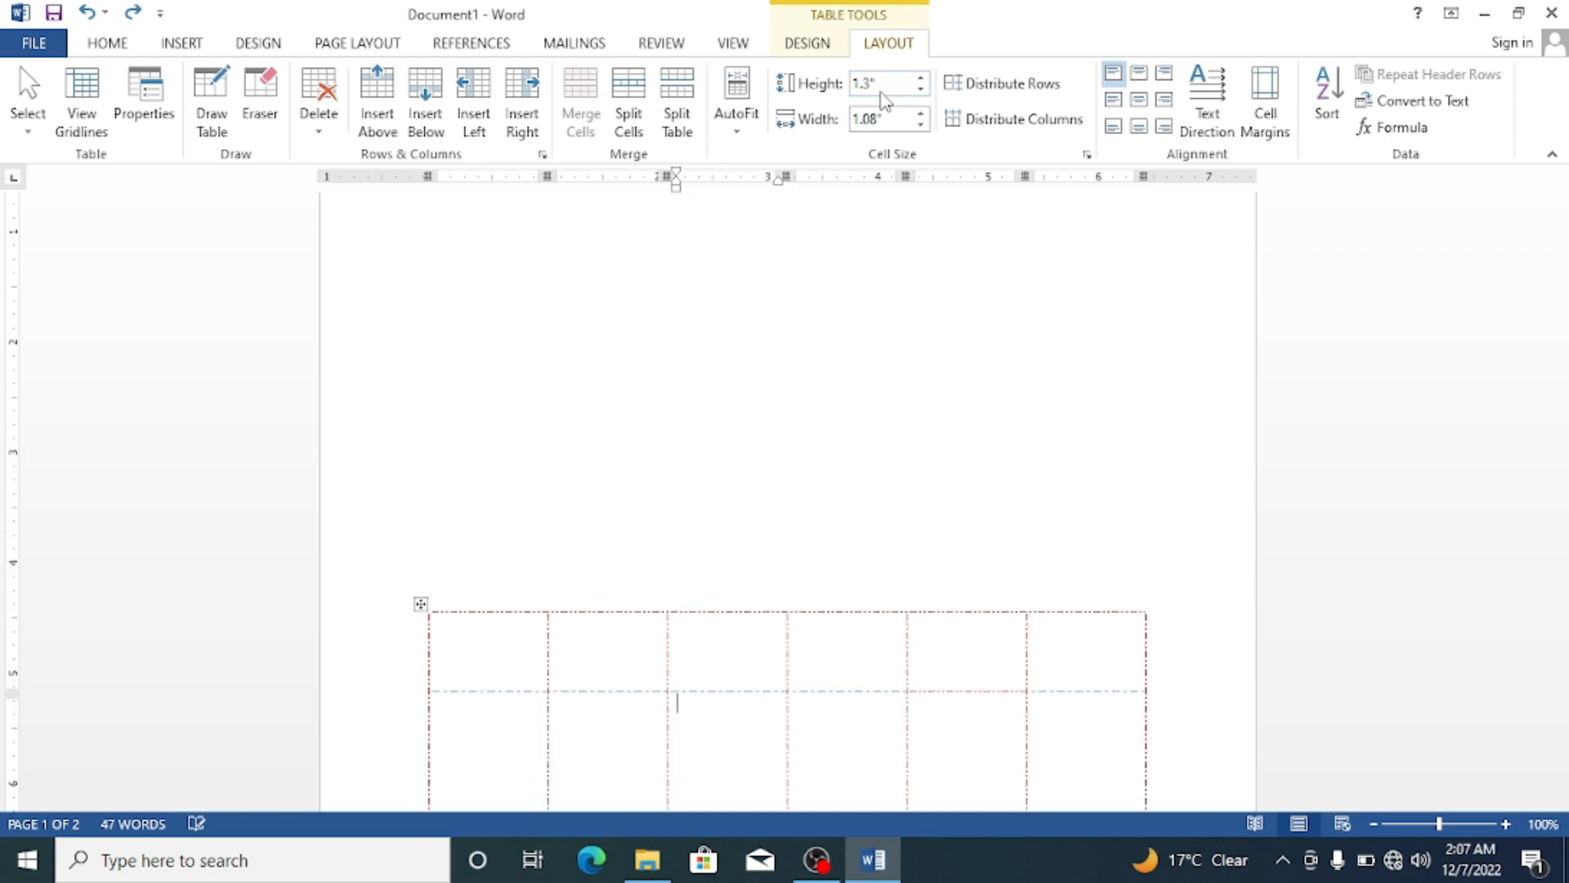
left_click(735, 102)
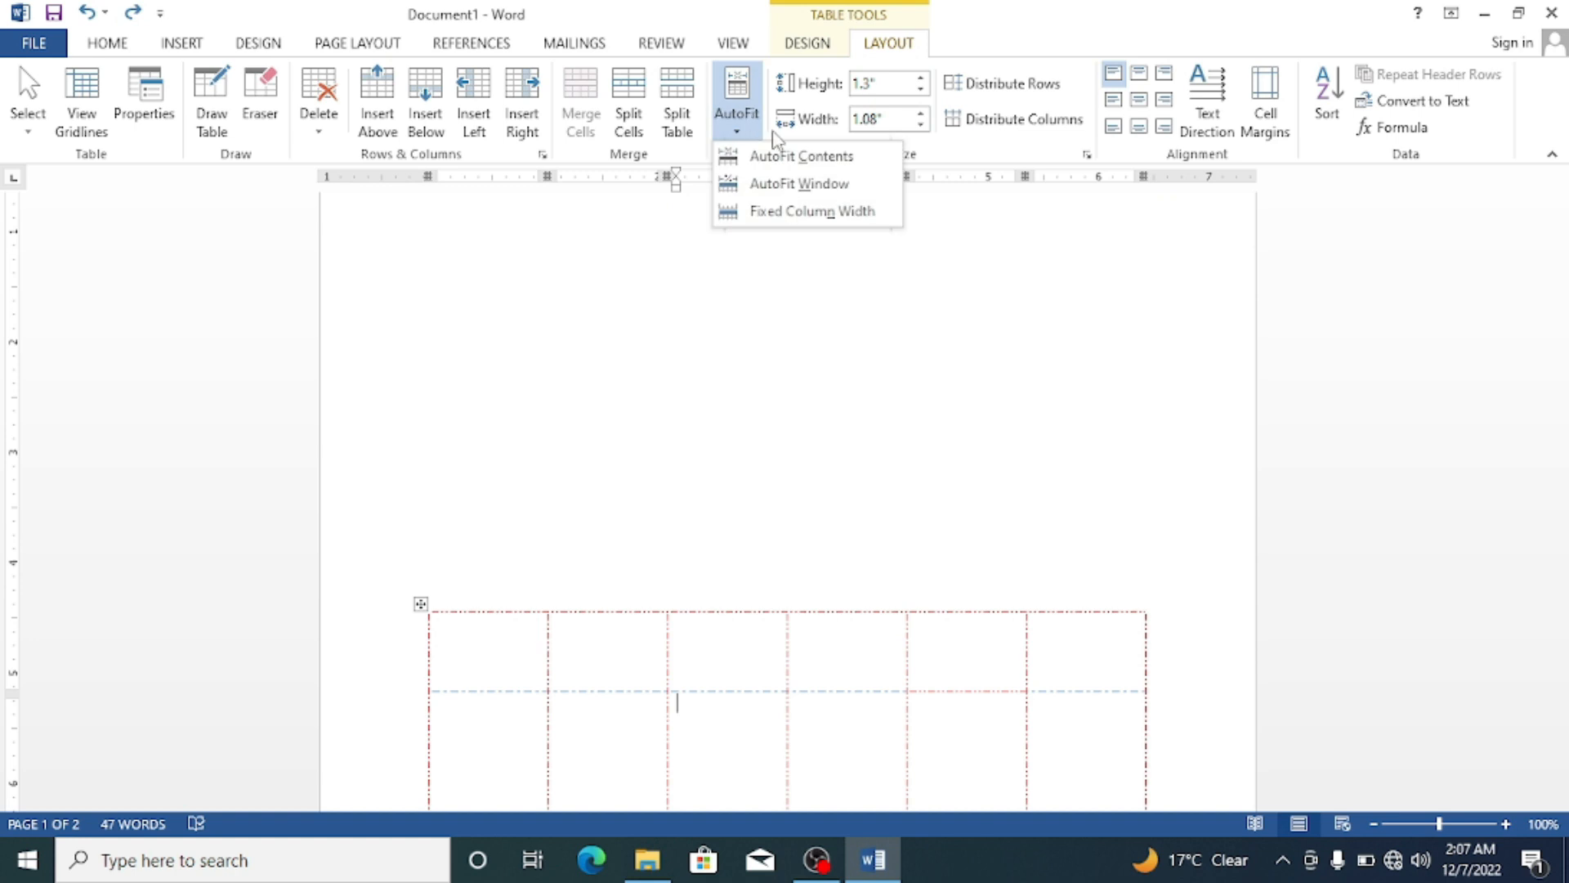
left_click(766, 155)
key("ctrl+z")
key("ctrl+z")
key("ctrl+z")
key("ctrl+z")
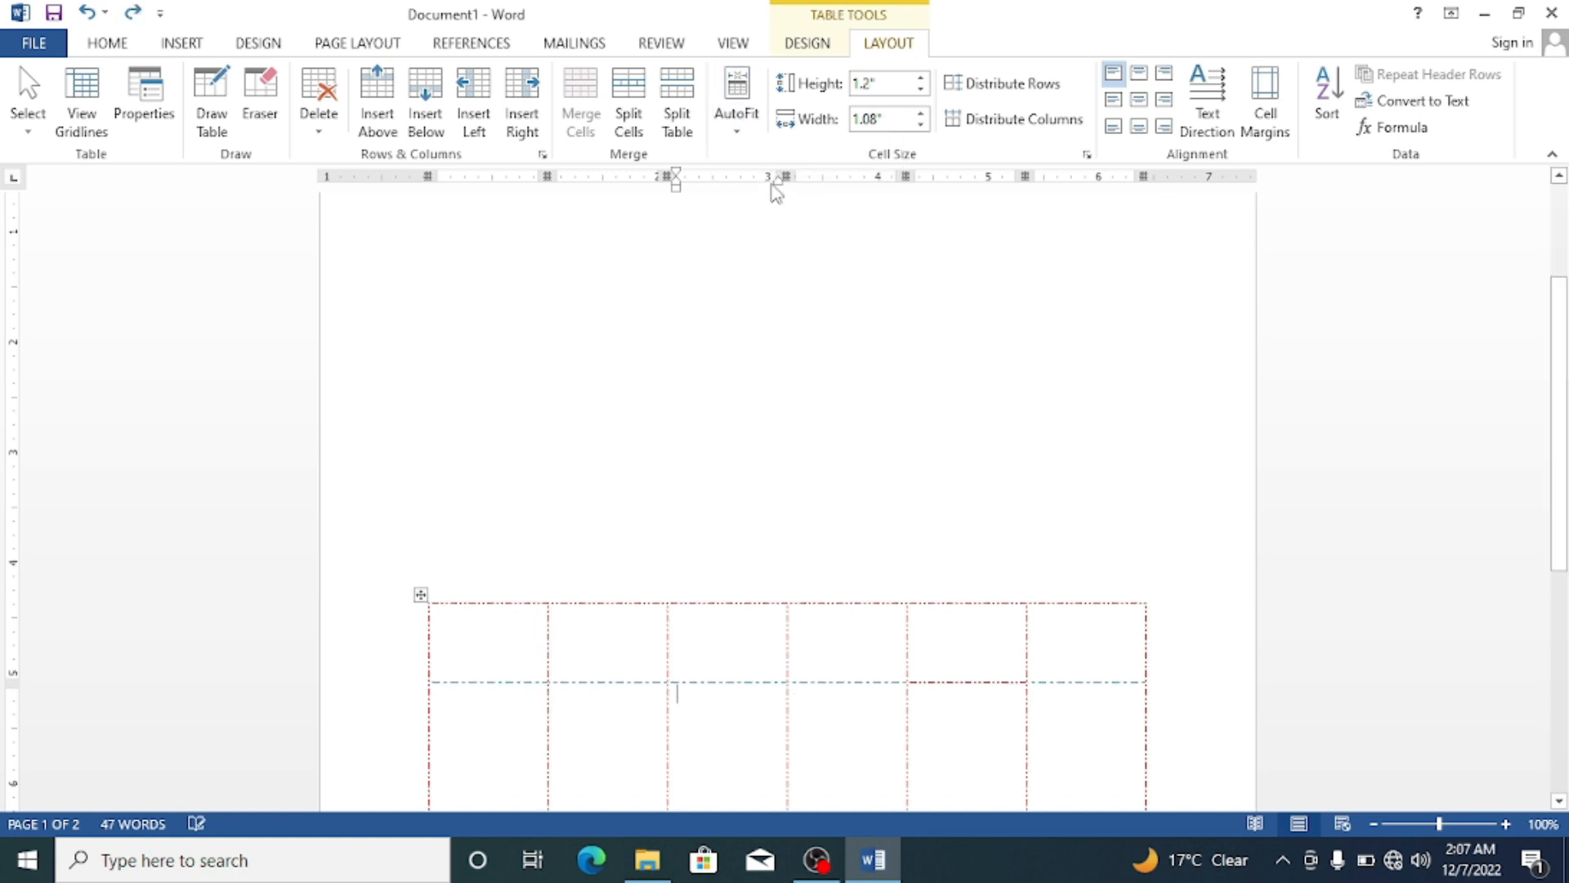
key("ctrl+z")
key("ctrl+z")
key("ctrl+z")
key("ctrl+z")
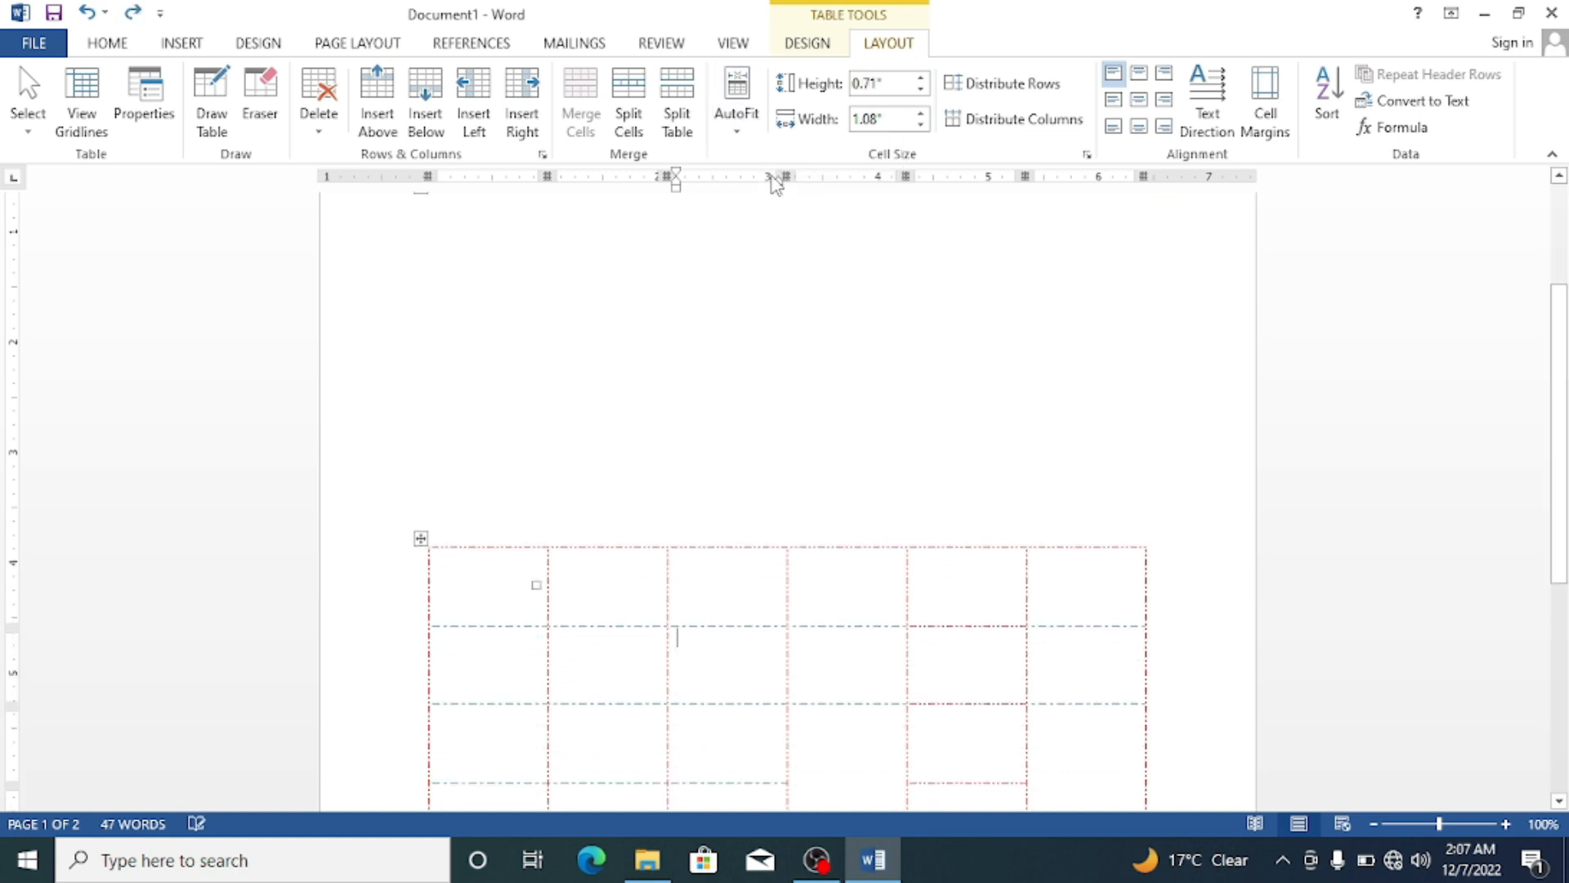
key("ctrl+z")
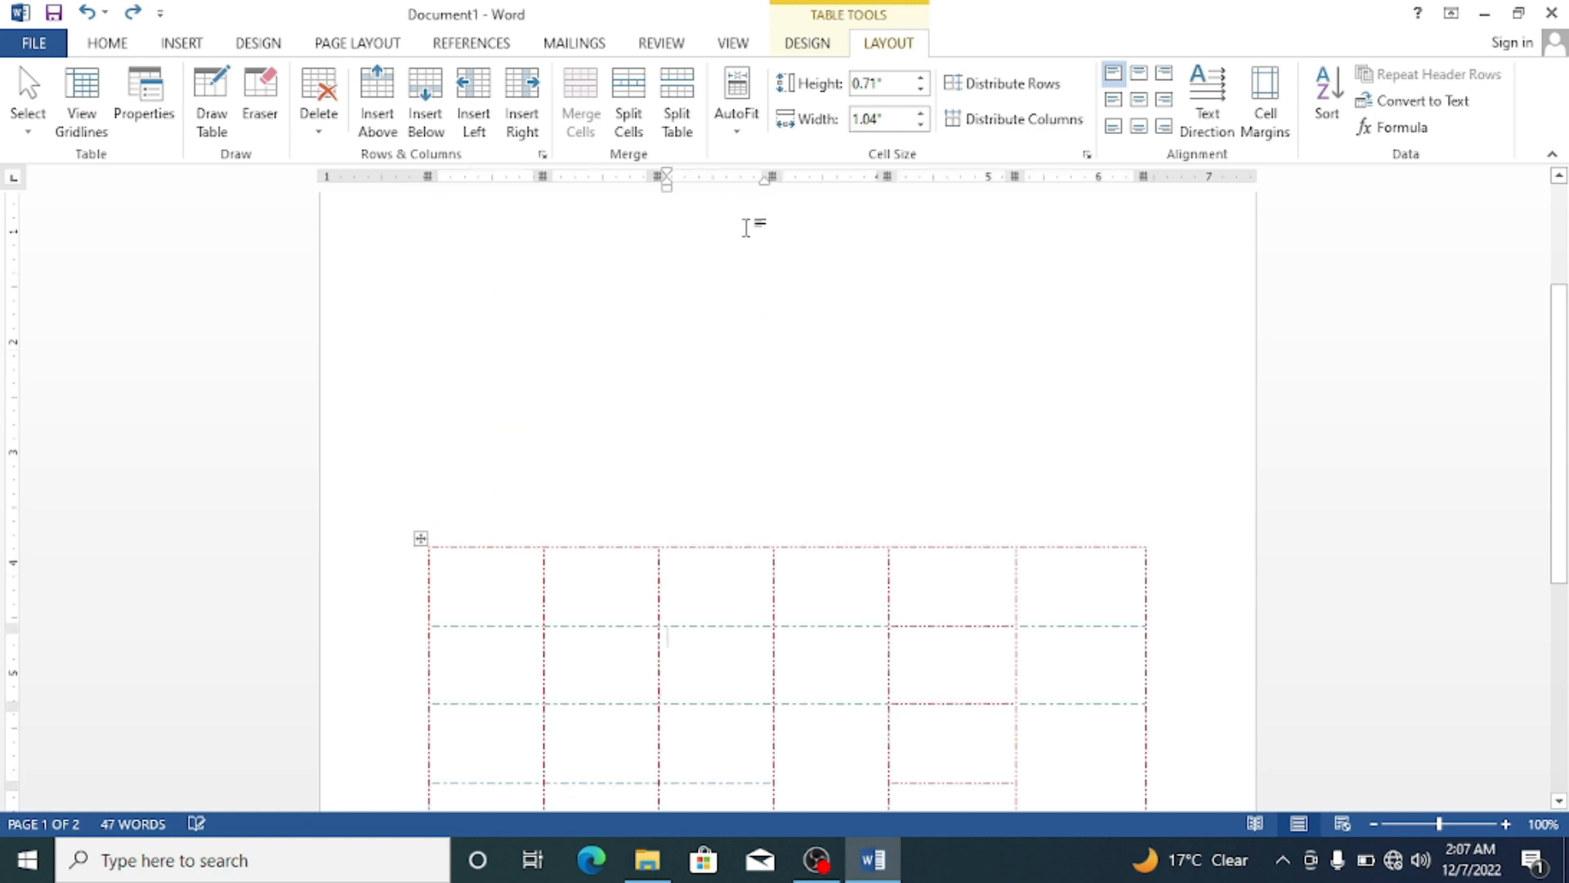
Apply AutoFit Contents again to shrink the table's columns to their contents.
left_click(735, 102)
key("ctrl+y")
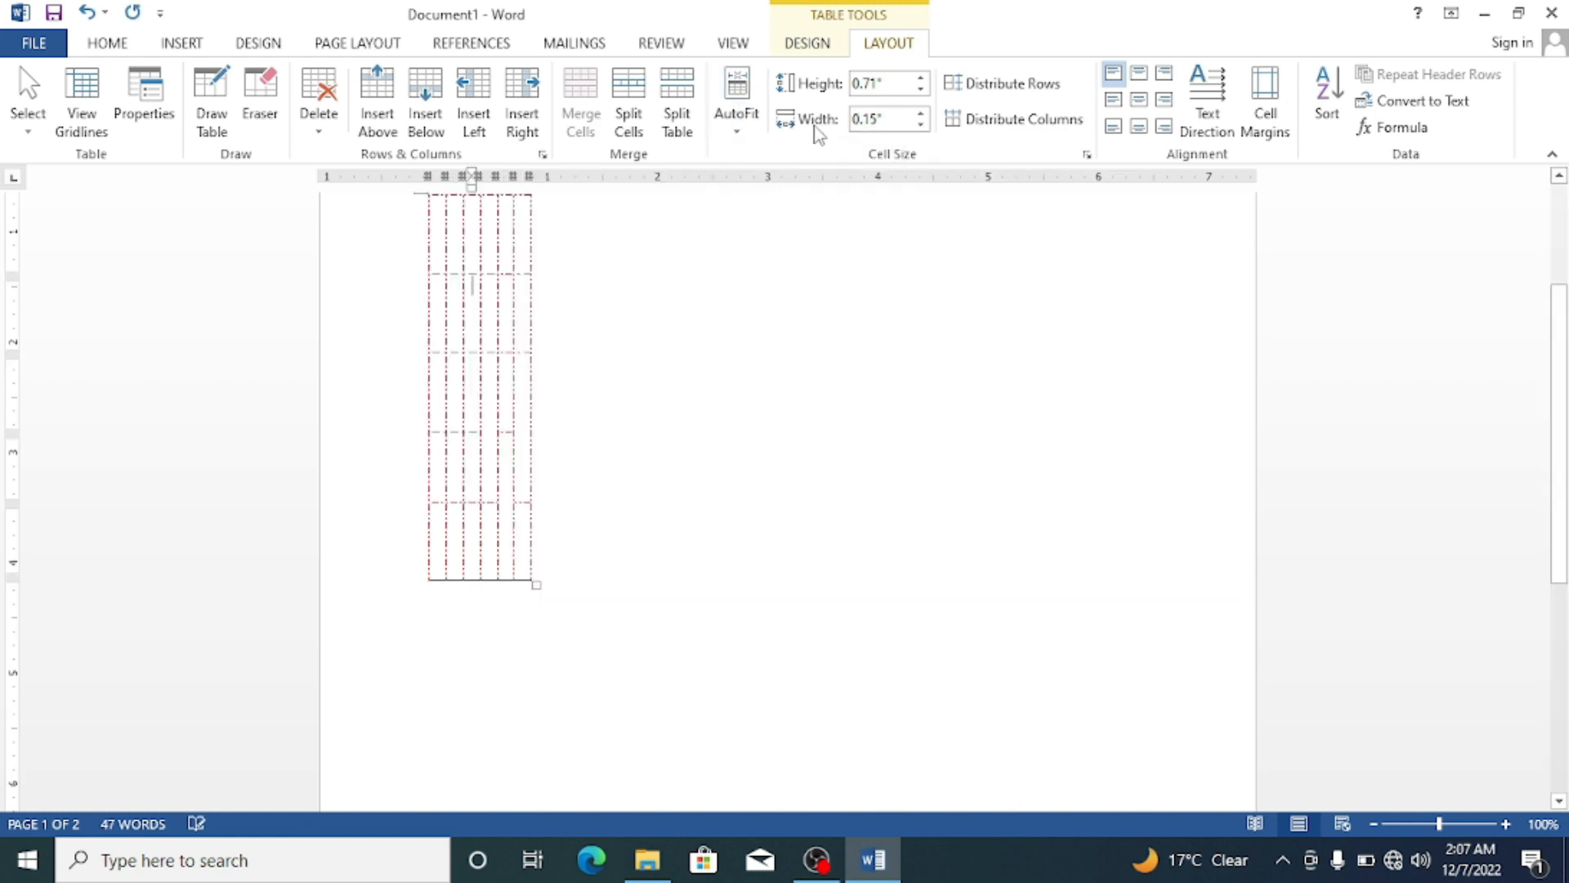
Stretch the table to the page width with AutoFit Window and set Fixed Column Width.
left_click(735, 102)
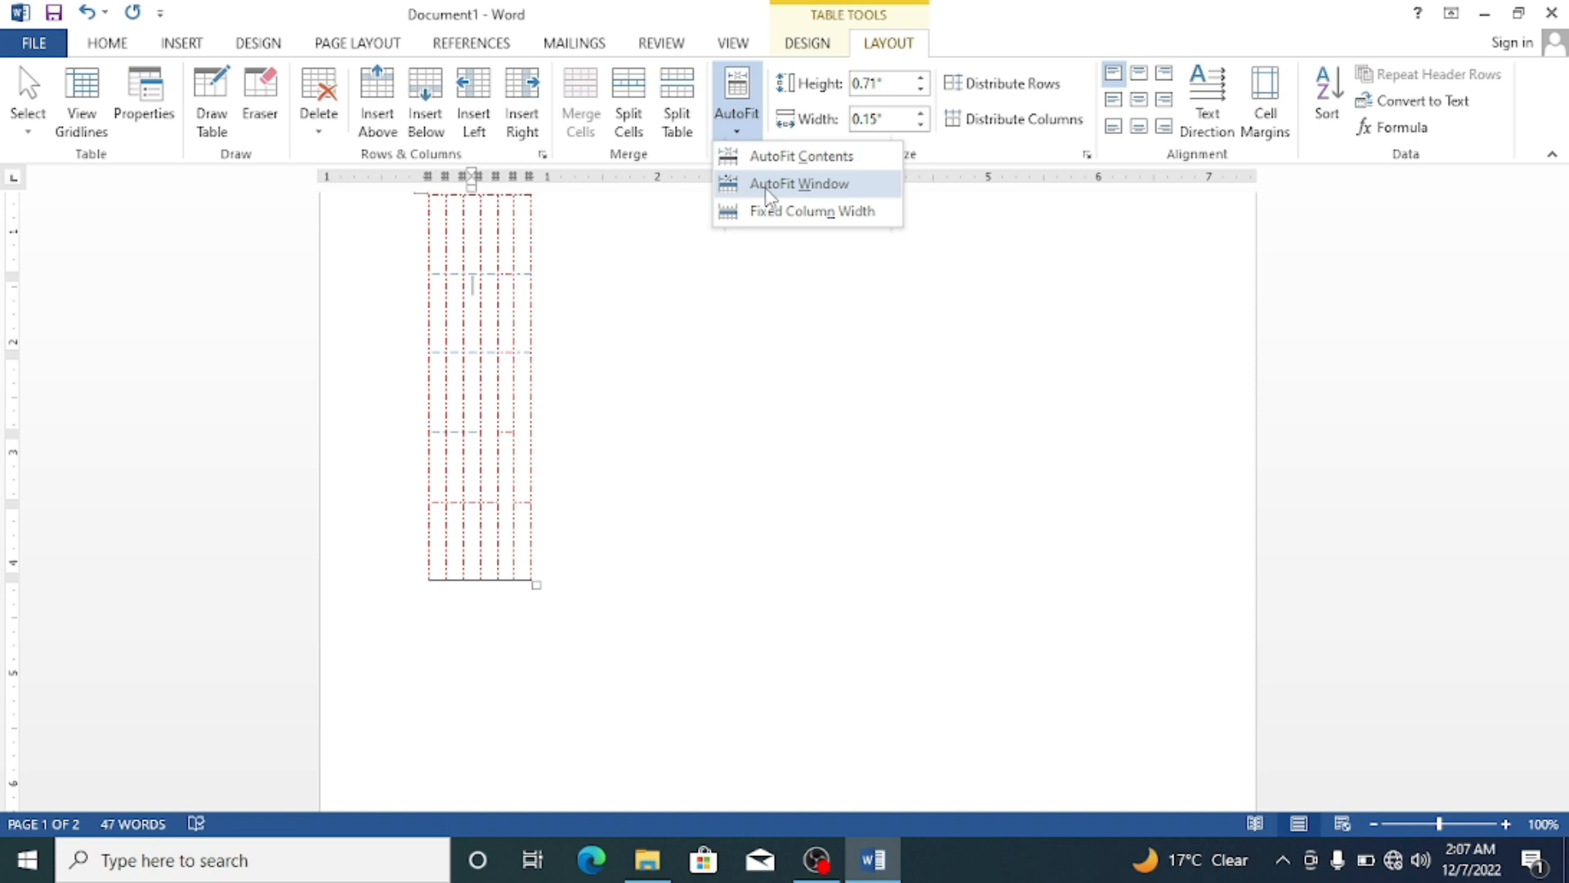
left_click(769, 186)
left_click(750, 137)
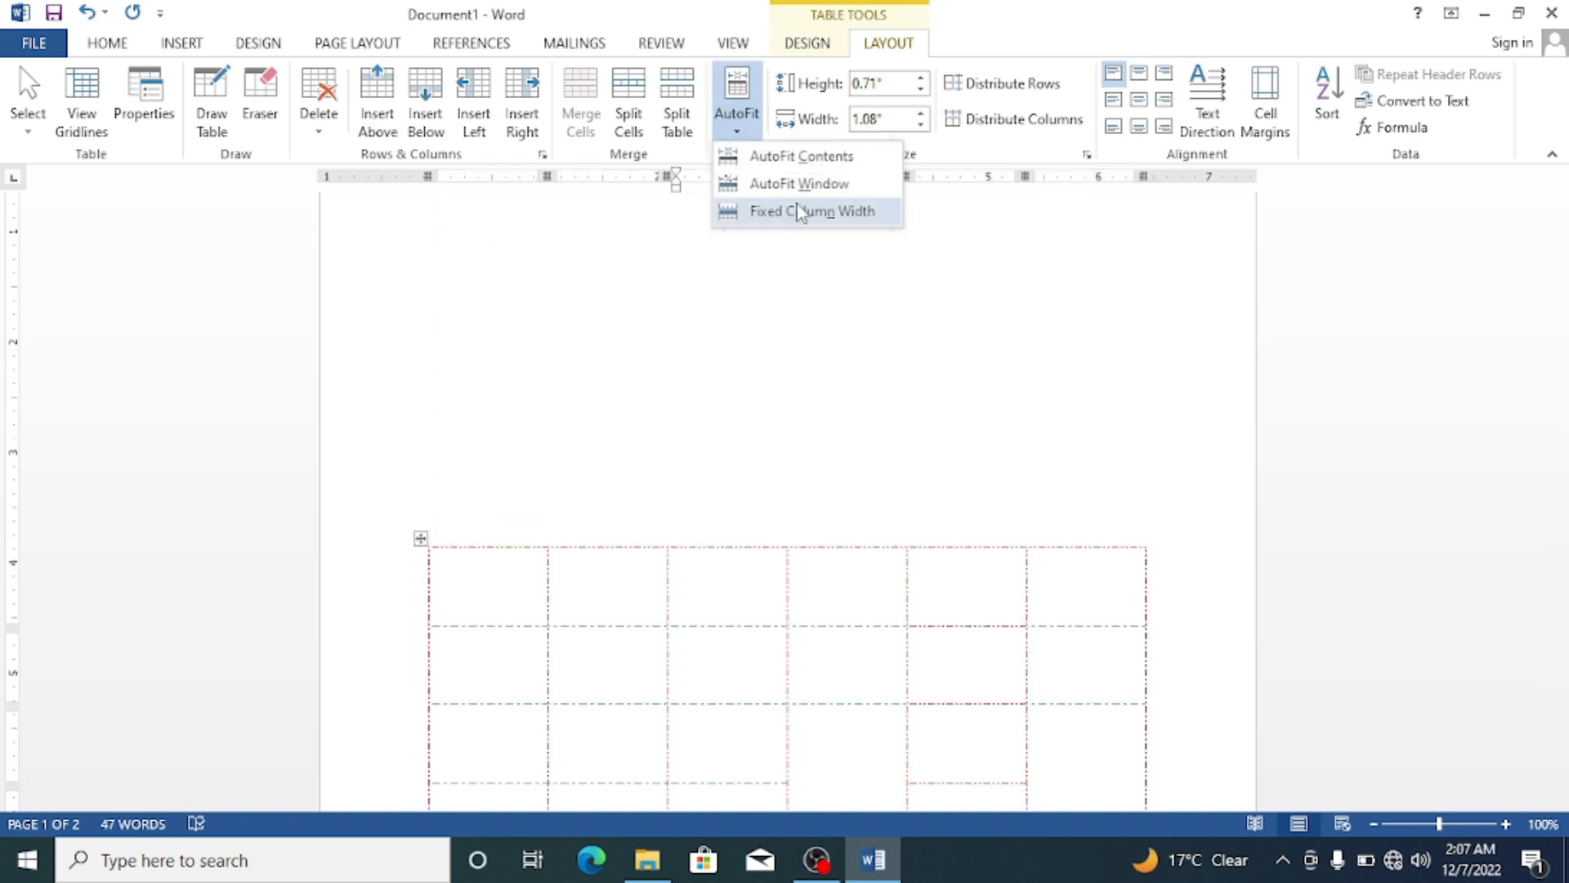
left_click(799, 211)
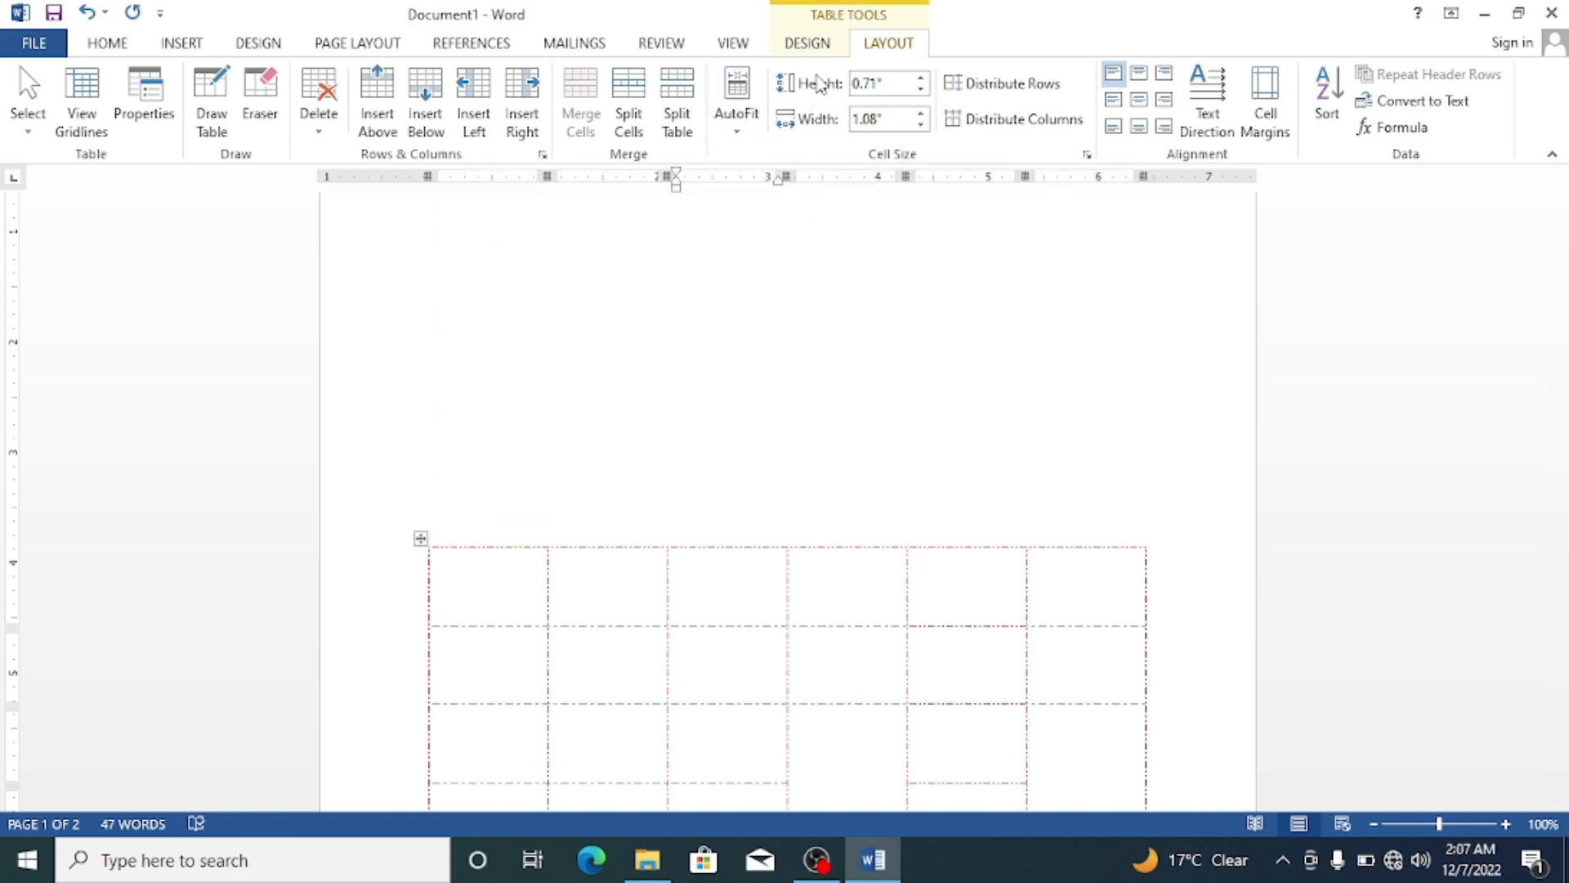
Distribute the table's rows and columns evenly.
scroll(945, 480, "down", 5)
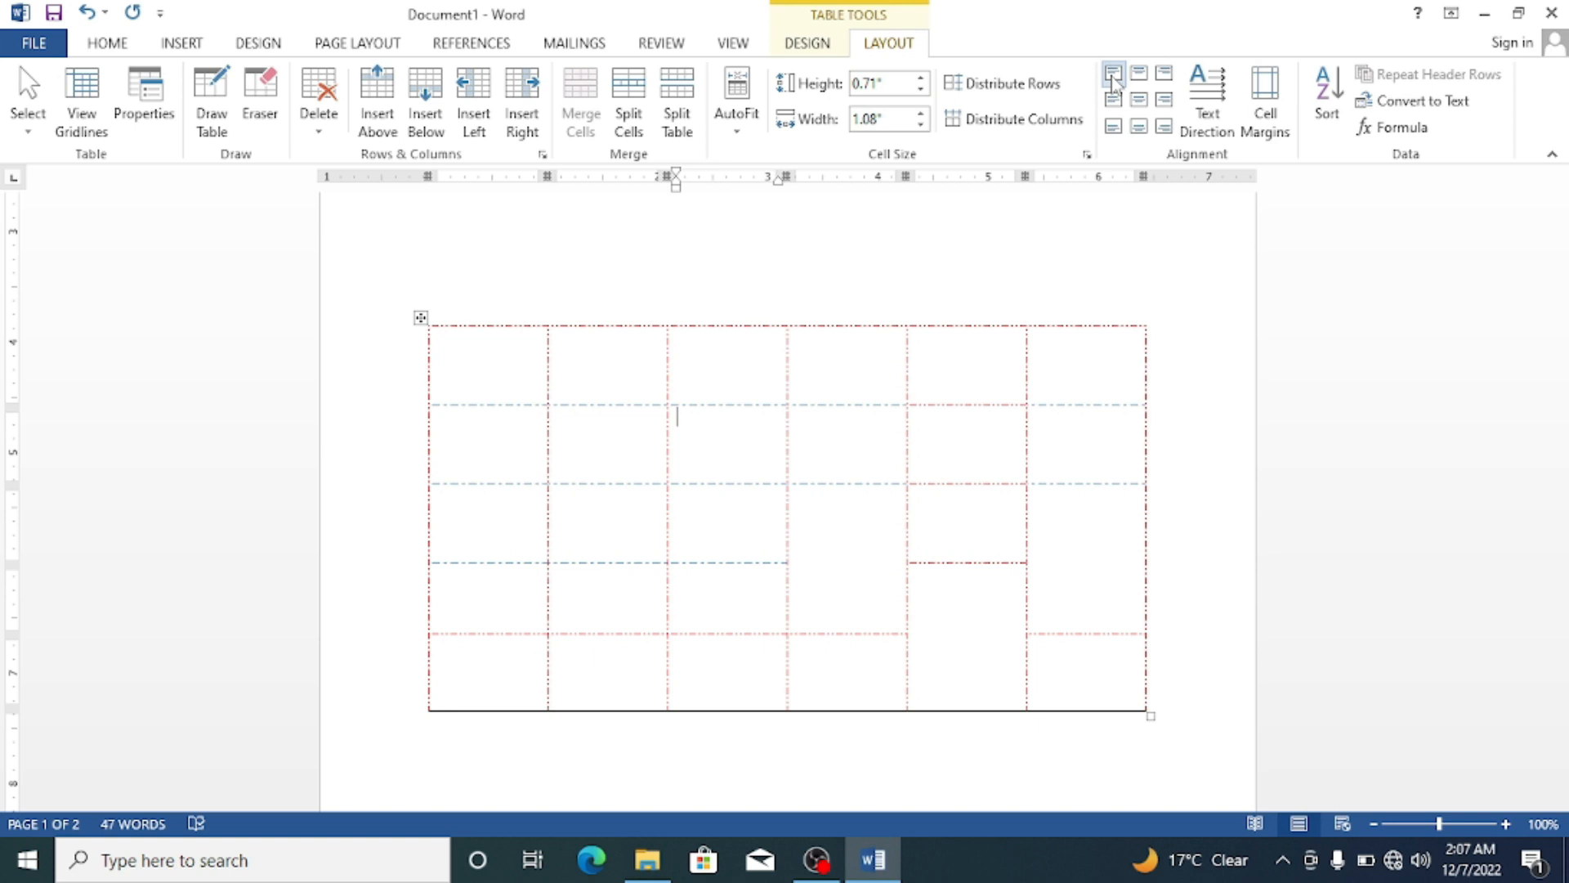
left_click(1036, 85)
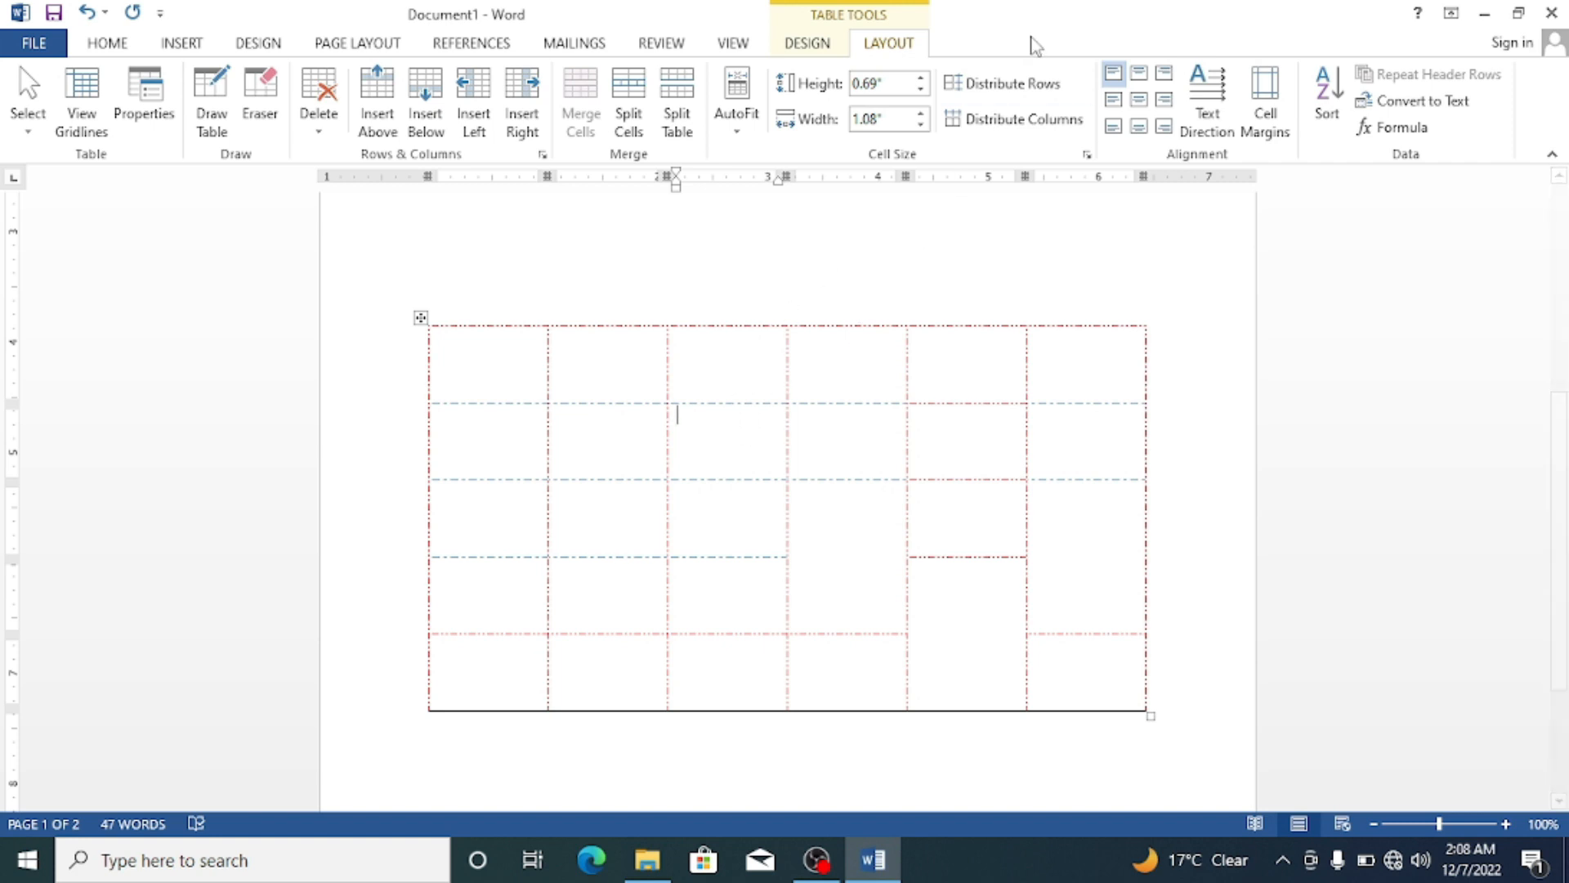
left_click(1021, 93)
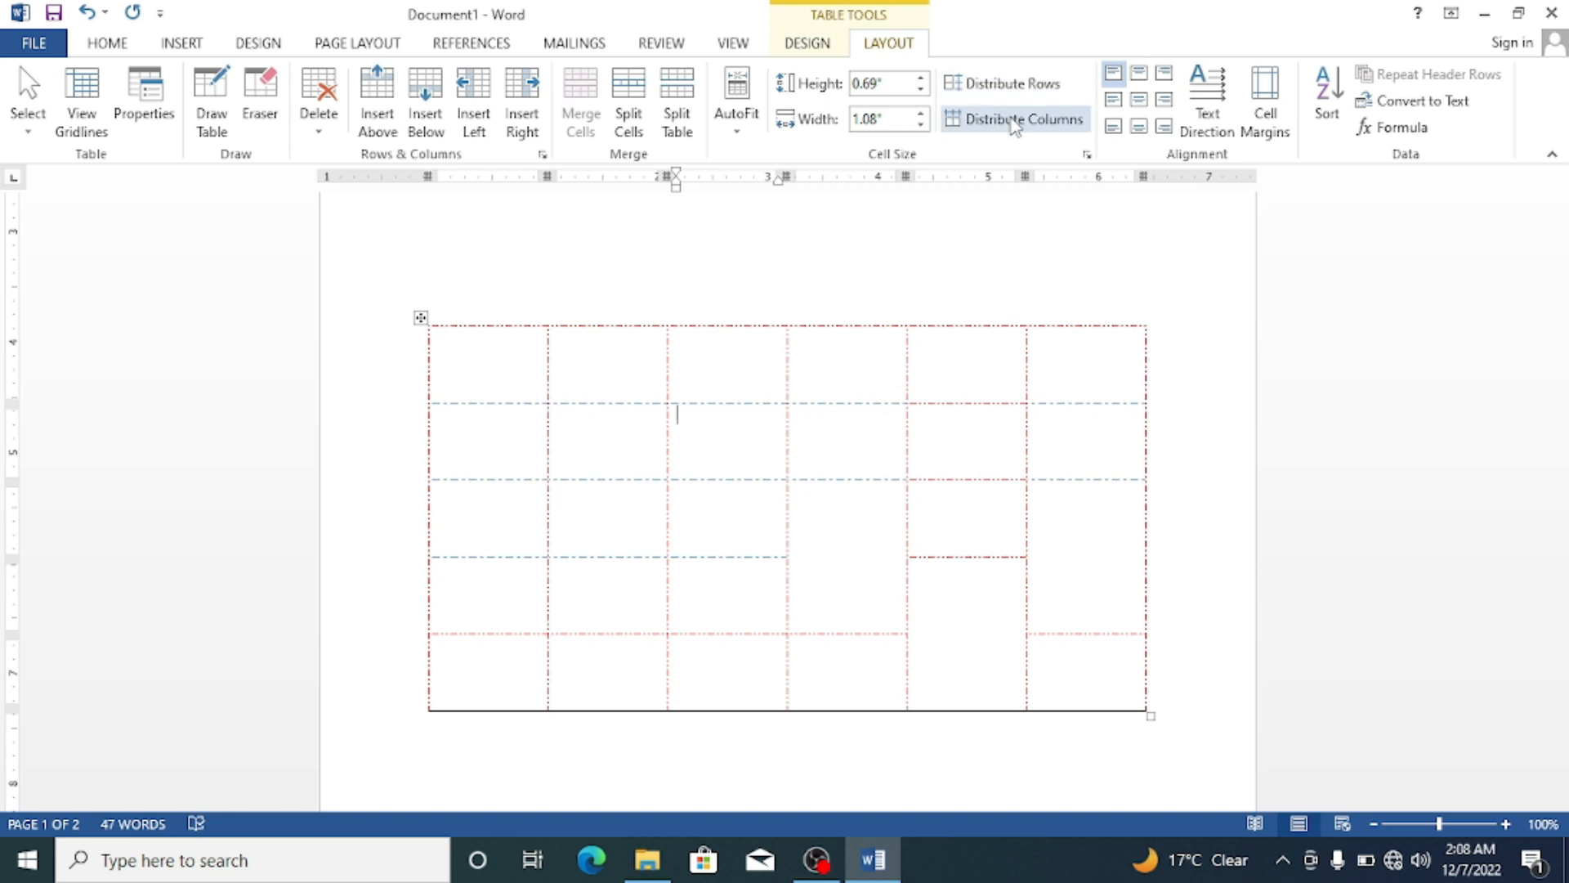
left_click(1013, 122)
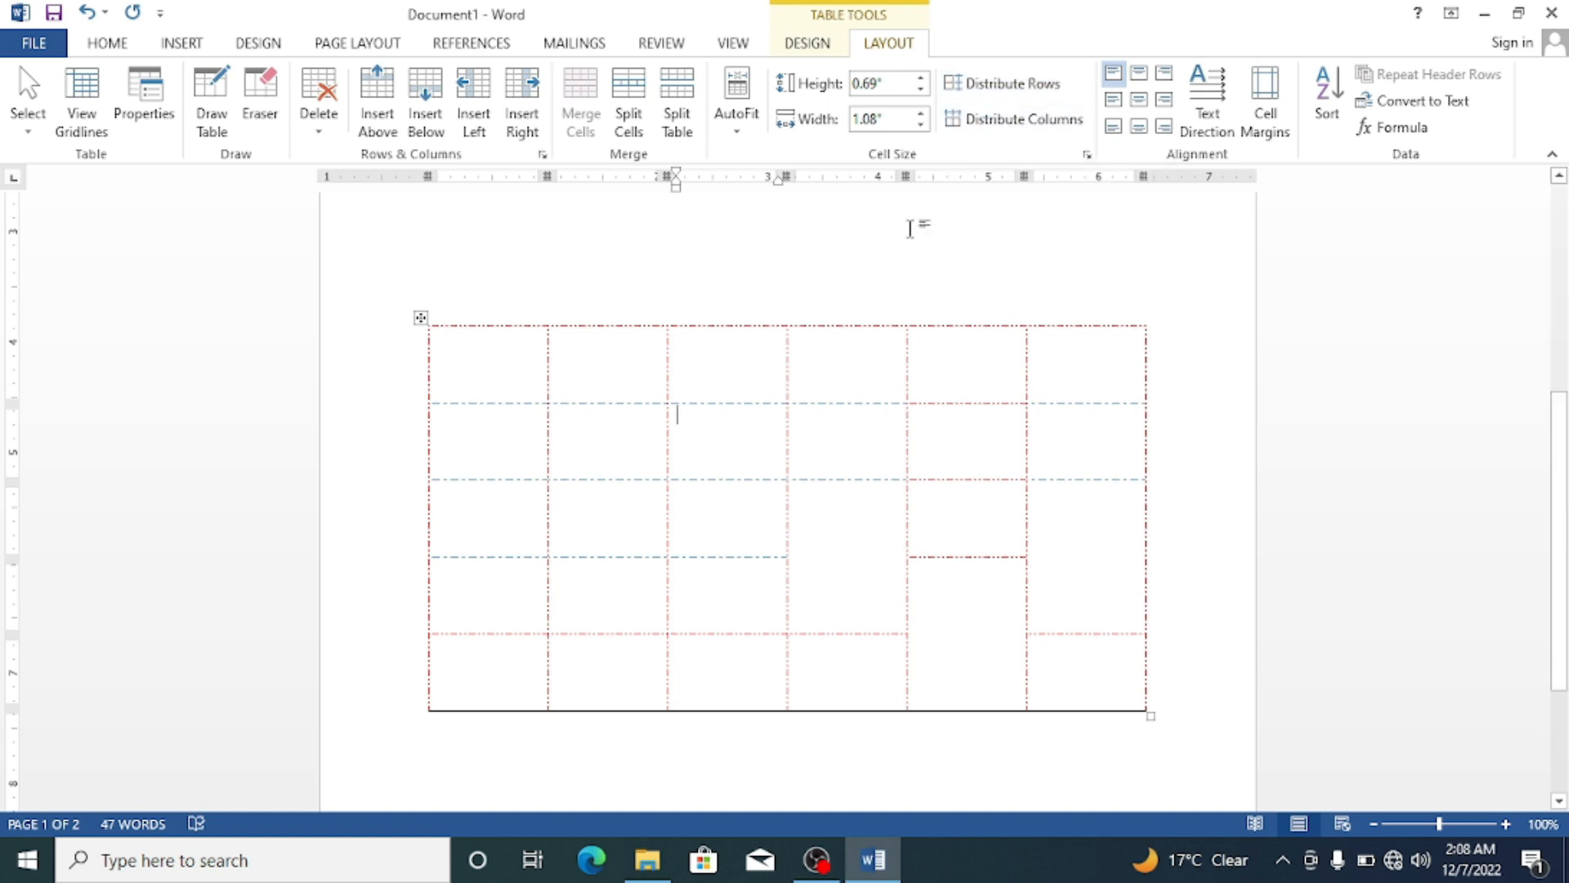
Try several top, middle and bottom alignments on the third cell of the second row, finishing with Align Top Center.
left_click(1114, 74)
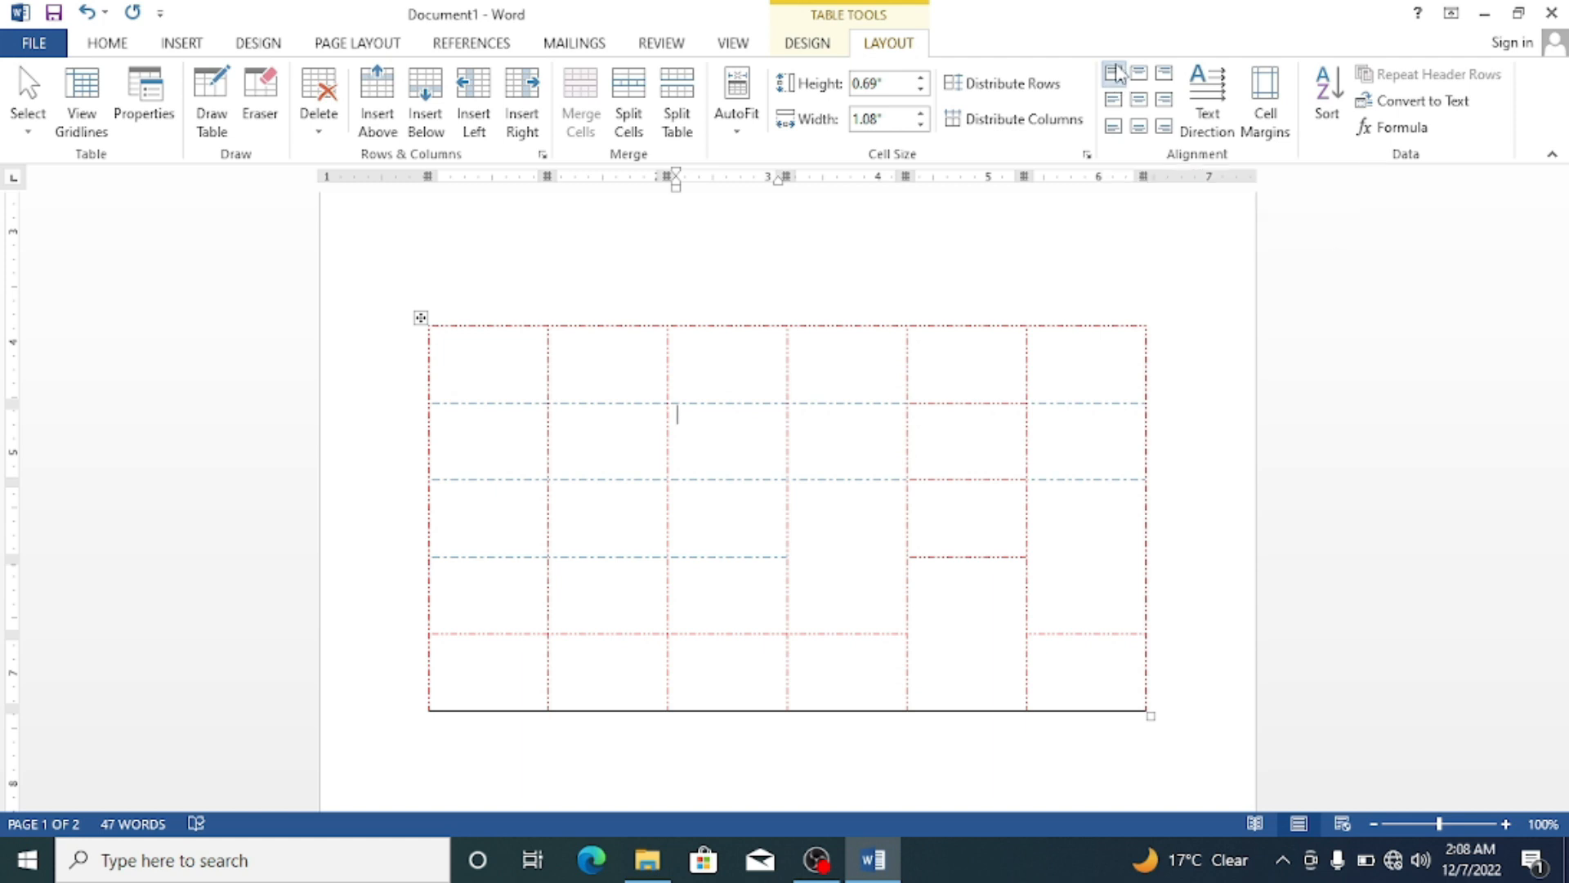
left_click(1145, 75)
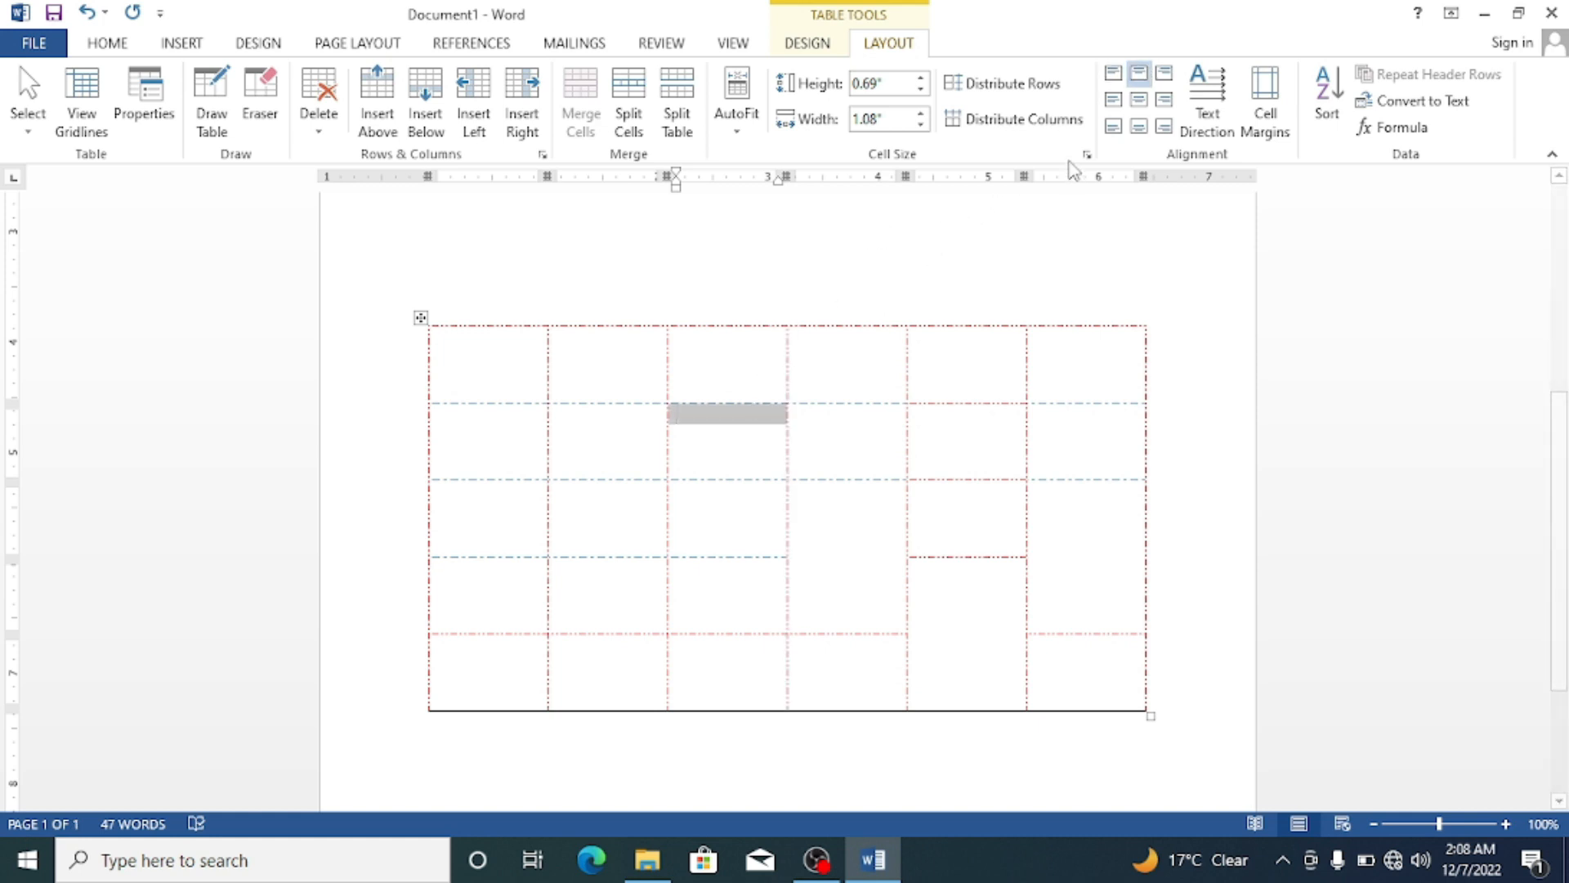
left_click(1166, 76)
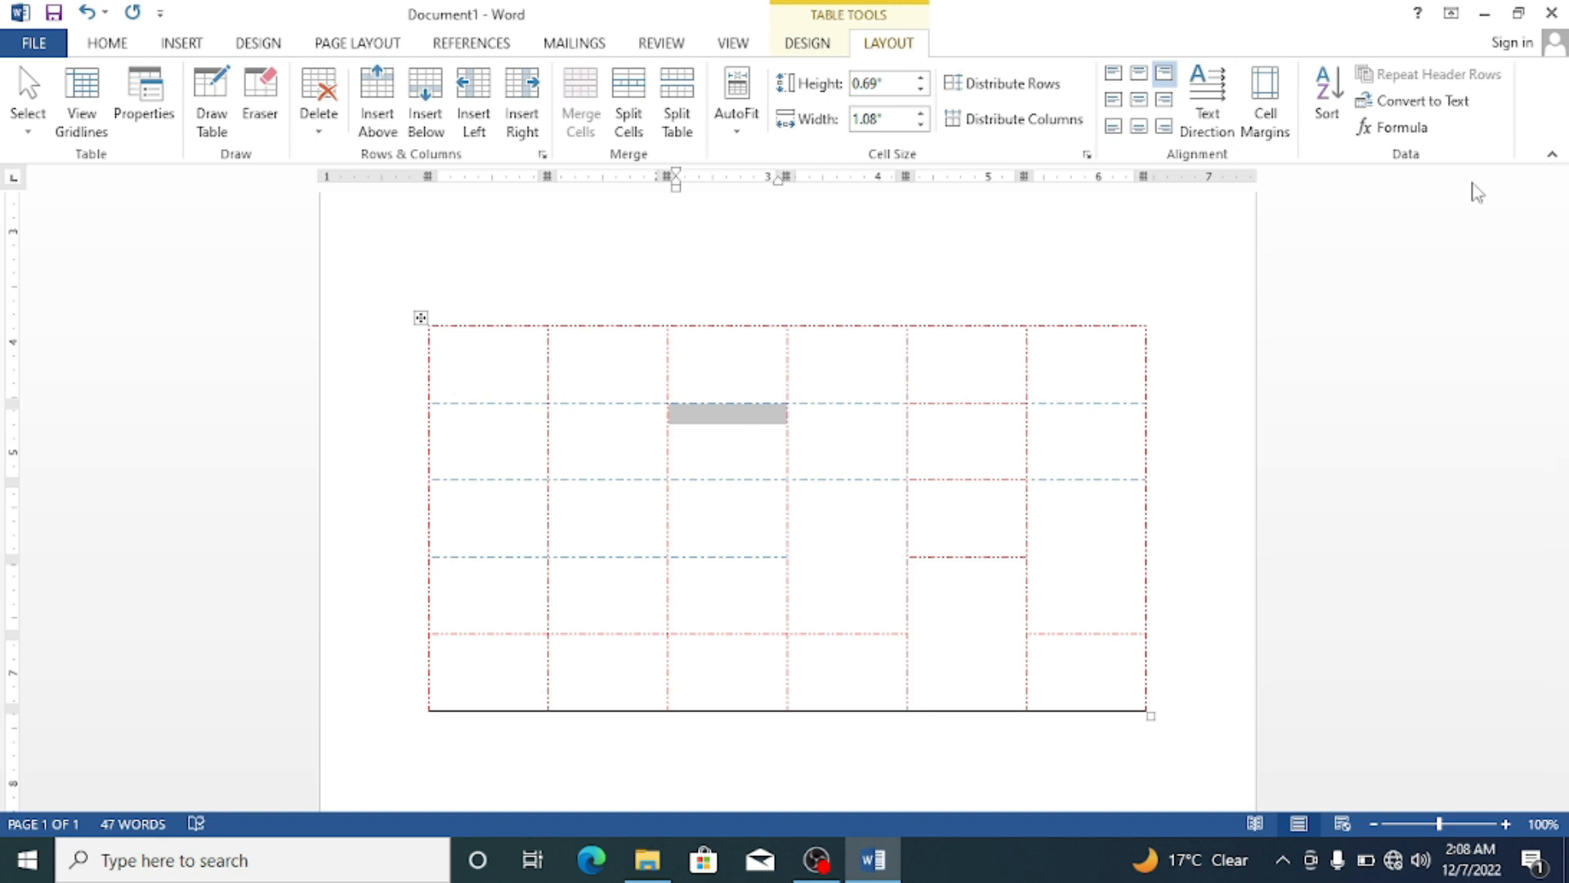
left_click(1148, 102)
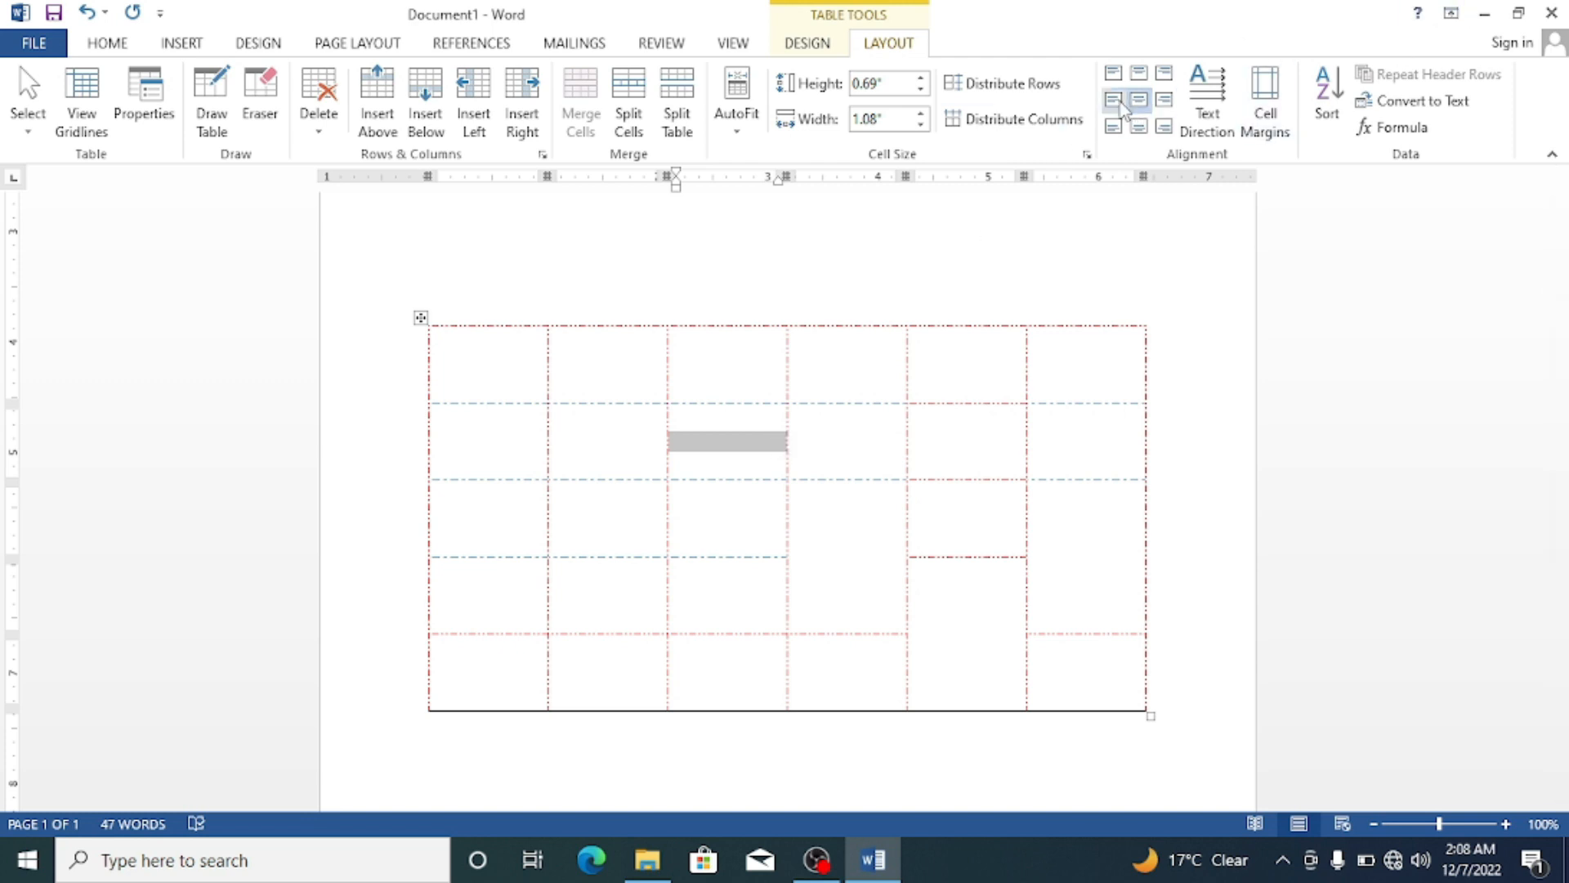
left_click(1158, 103)
left_click(1118, 102)
left_click(1141, 127)
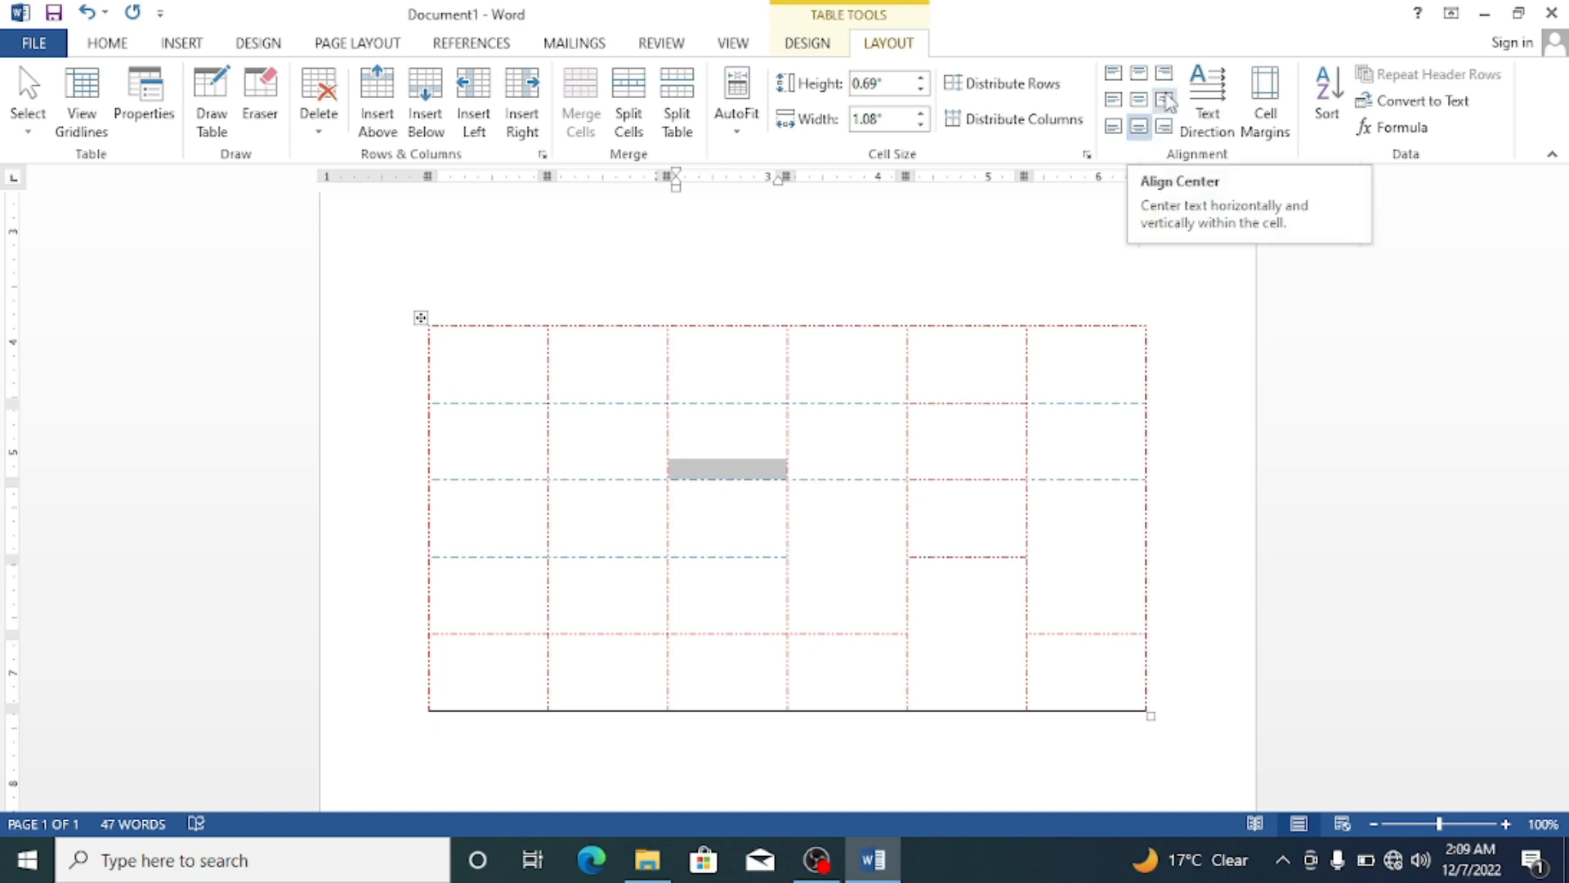
left_click(1143, 78)
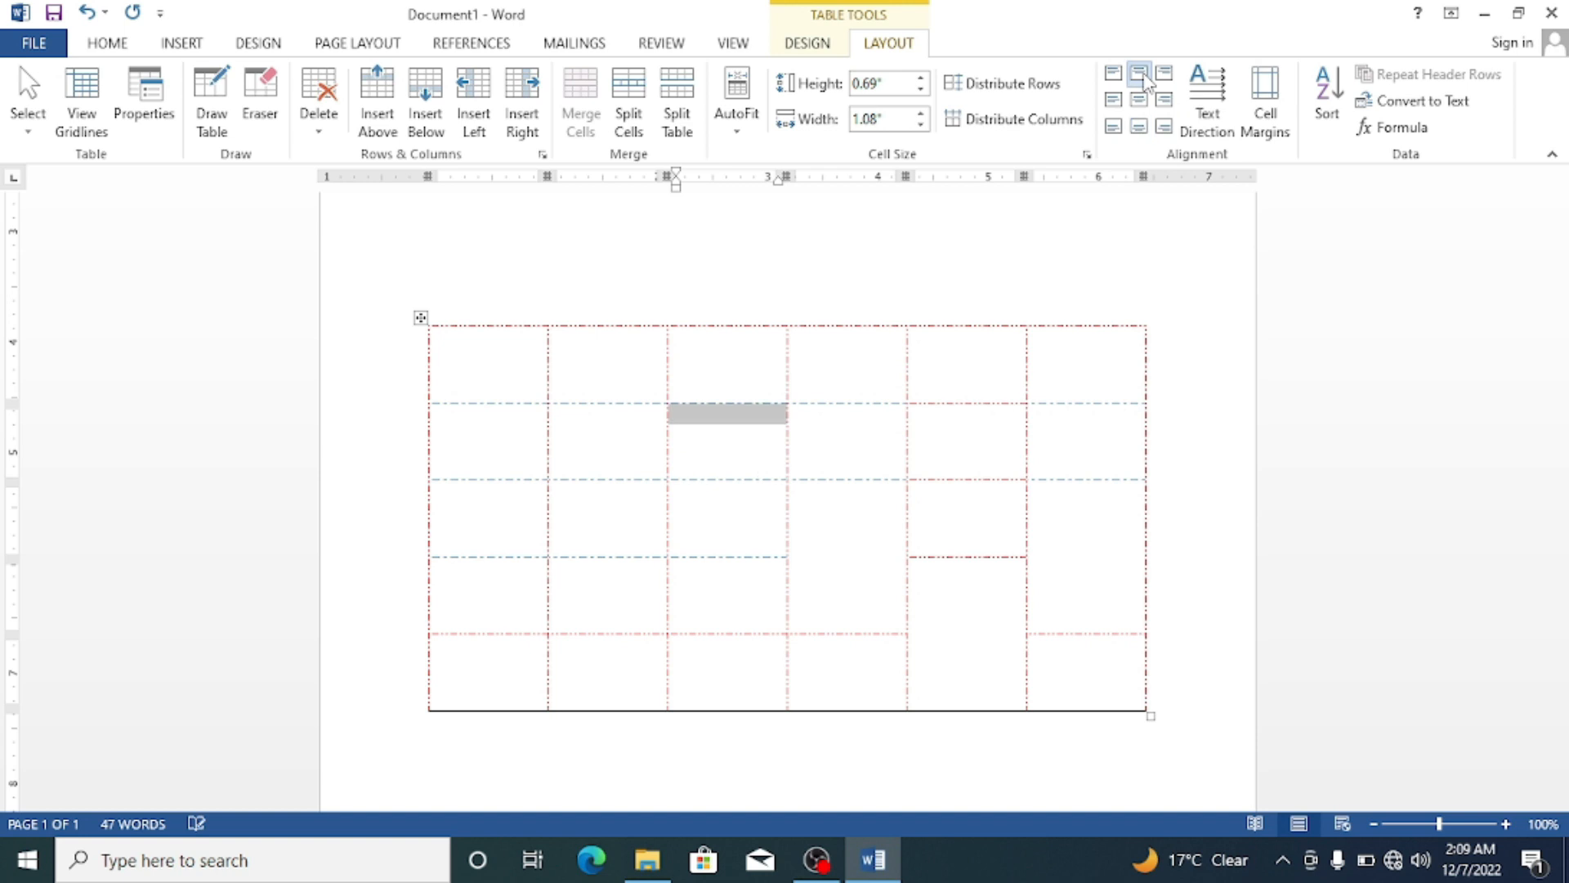
Cycle the empty cell's text direction through the vertical orientations and back to horizontal.
left_click(1208, 86)
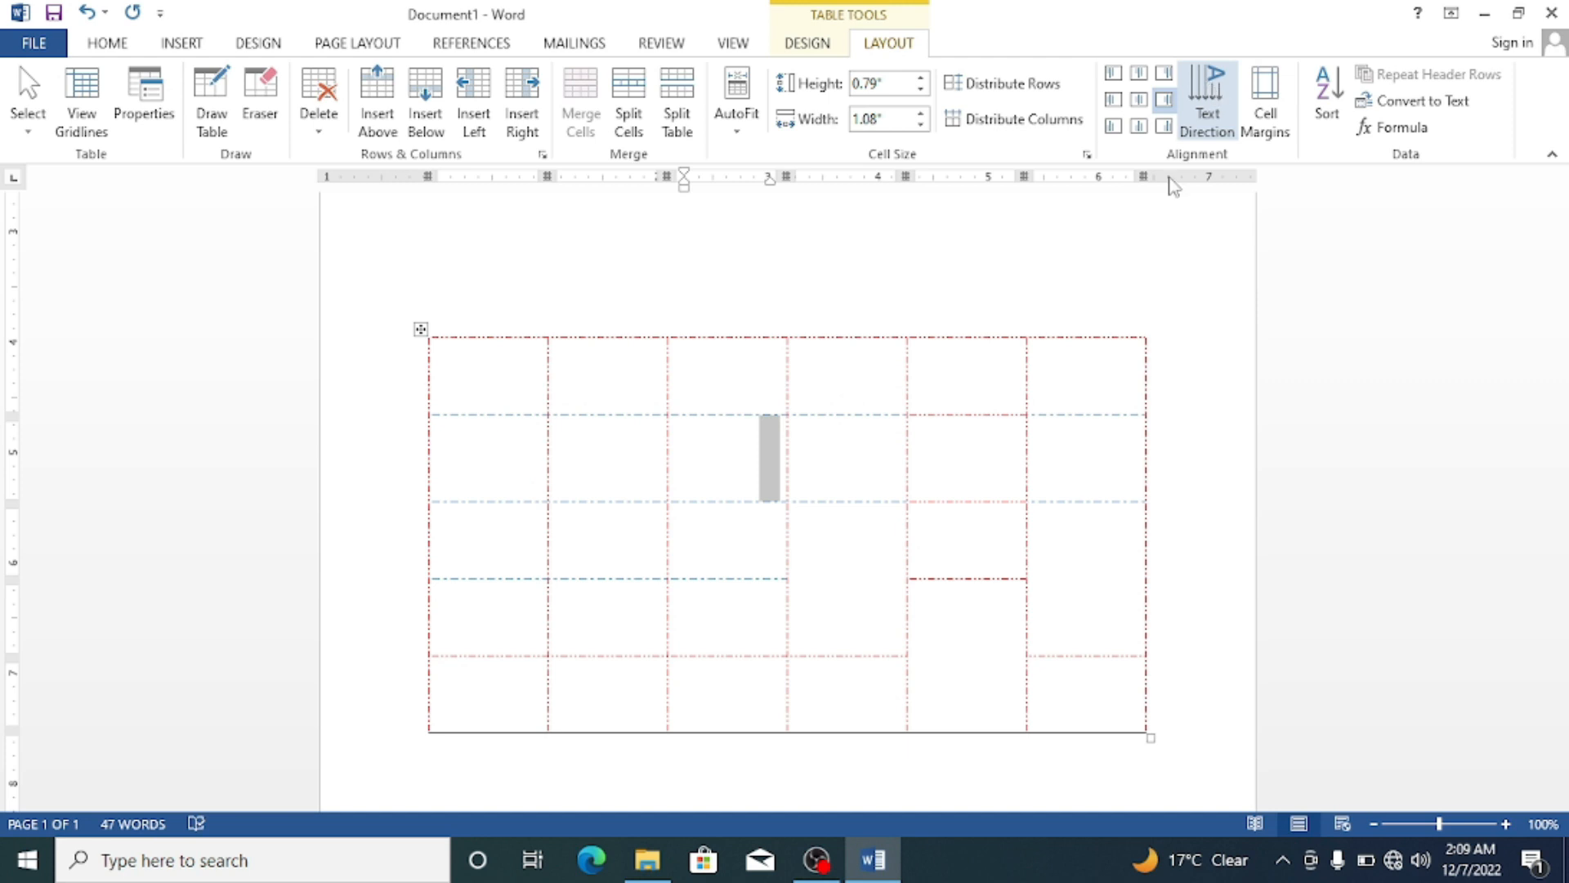
left_click(1198, 122)
left_click(1198, 123)
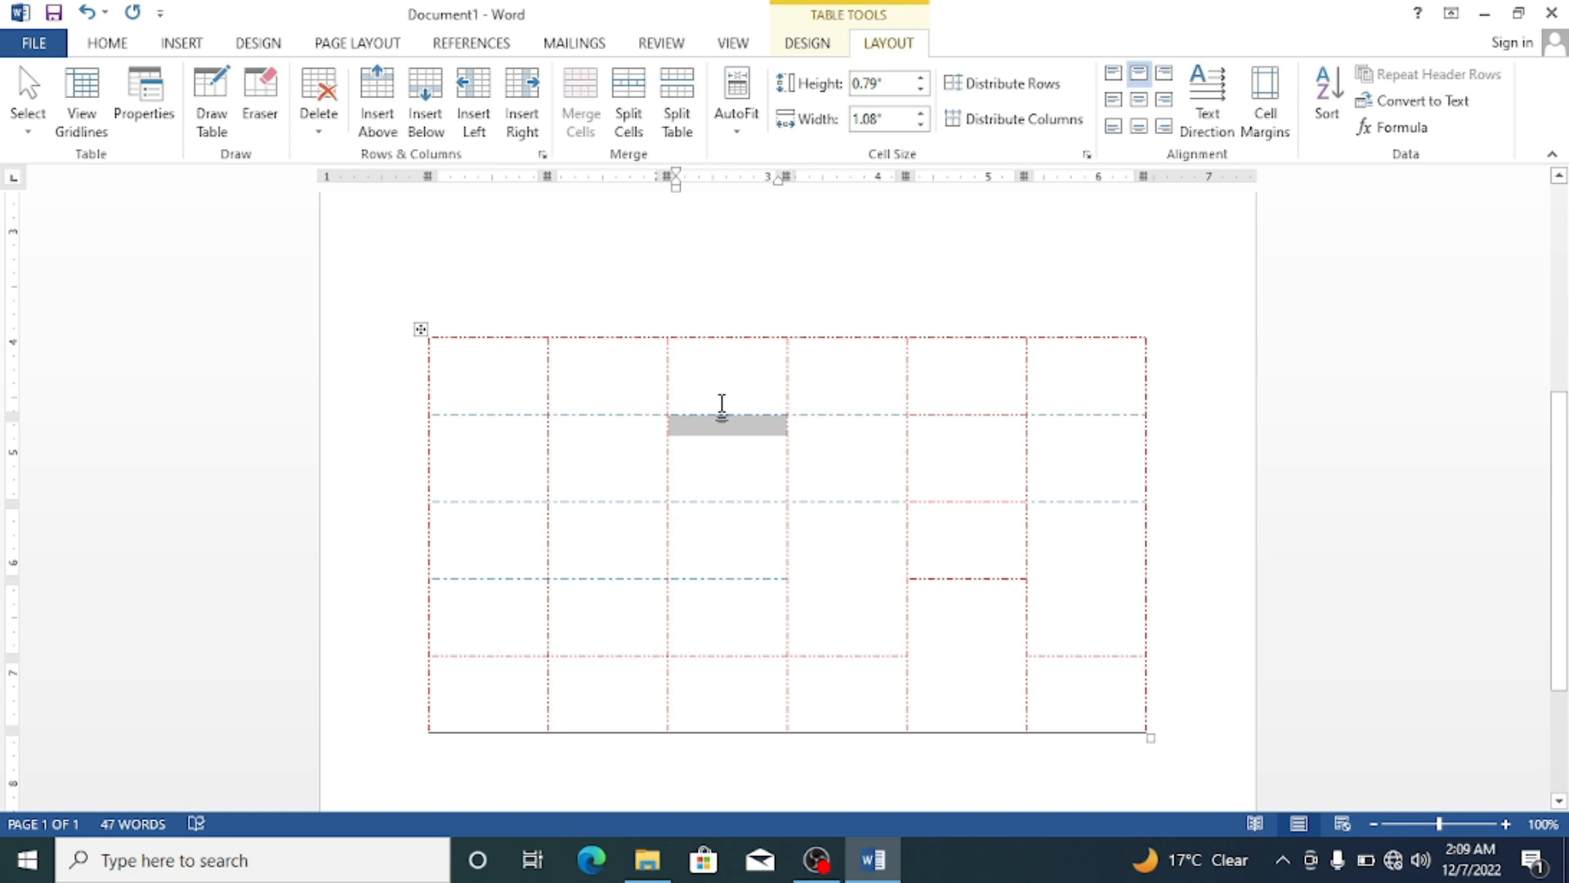
Enter "Study mind" in the third cell of the second row and rotate the text to read downward.
left_click(719, 467)
type("study mind")
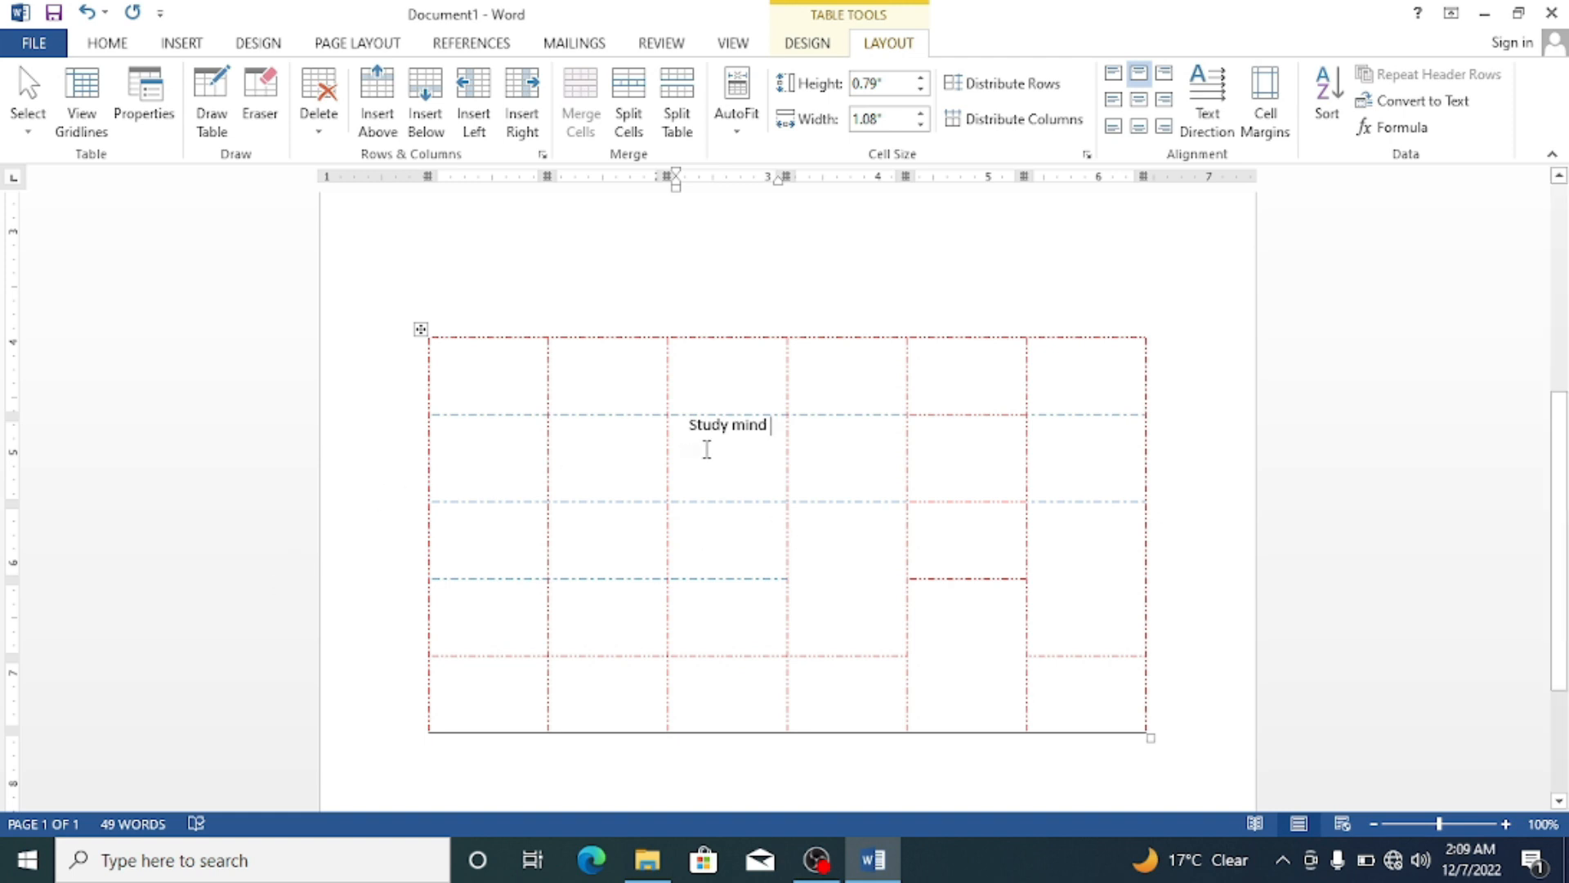
left_click_drag(777, 427, 694, 424)
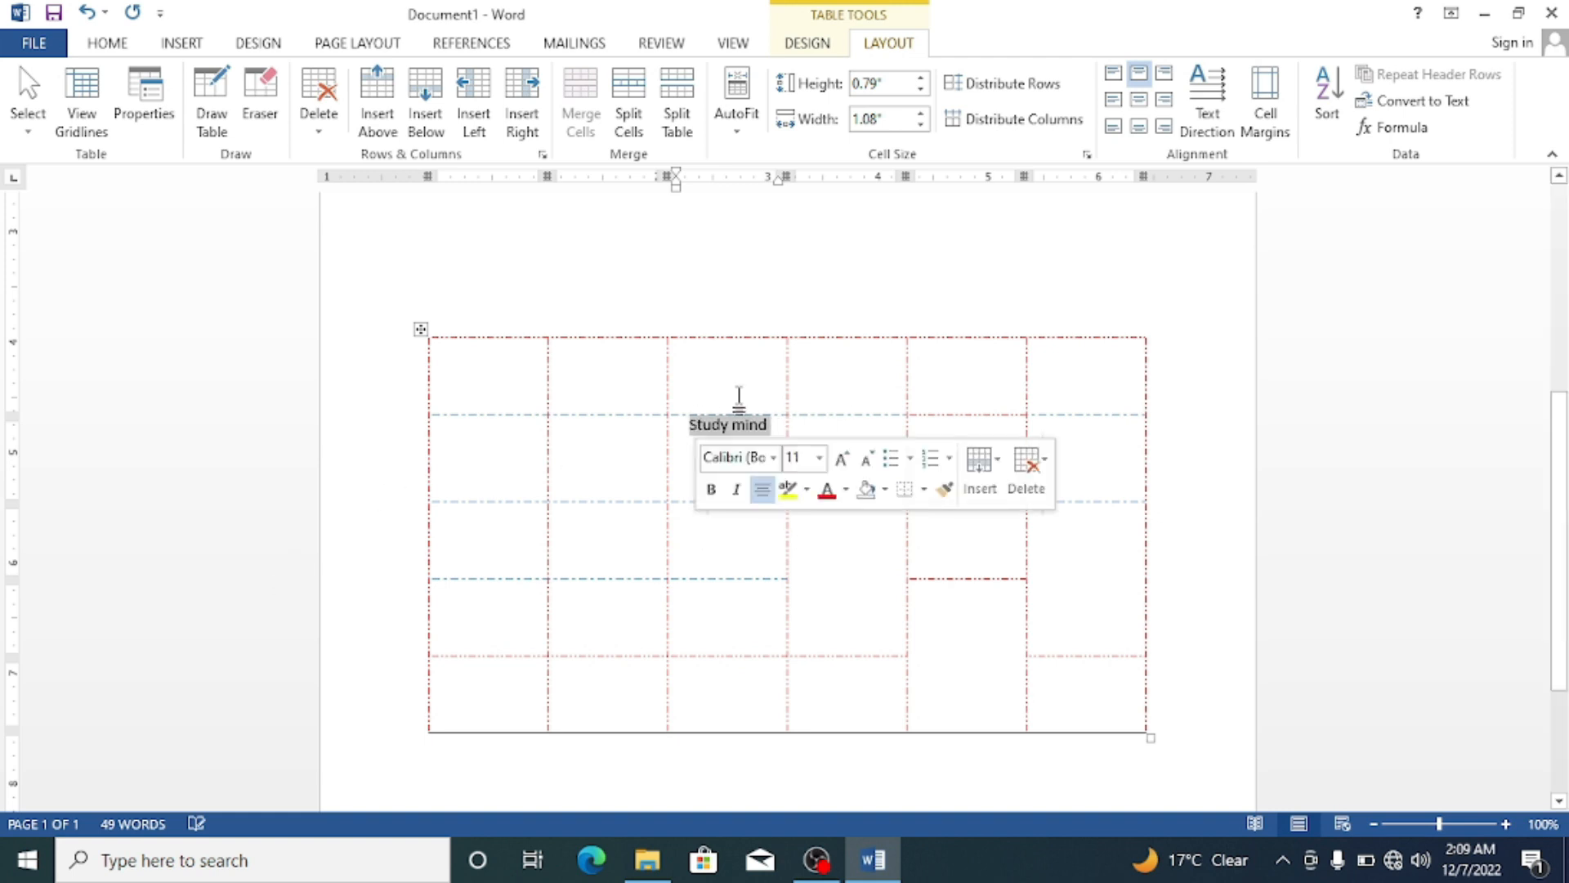
left_click(1207, 90)
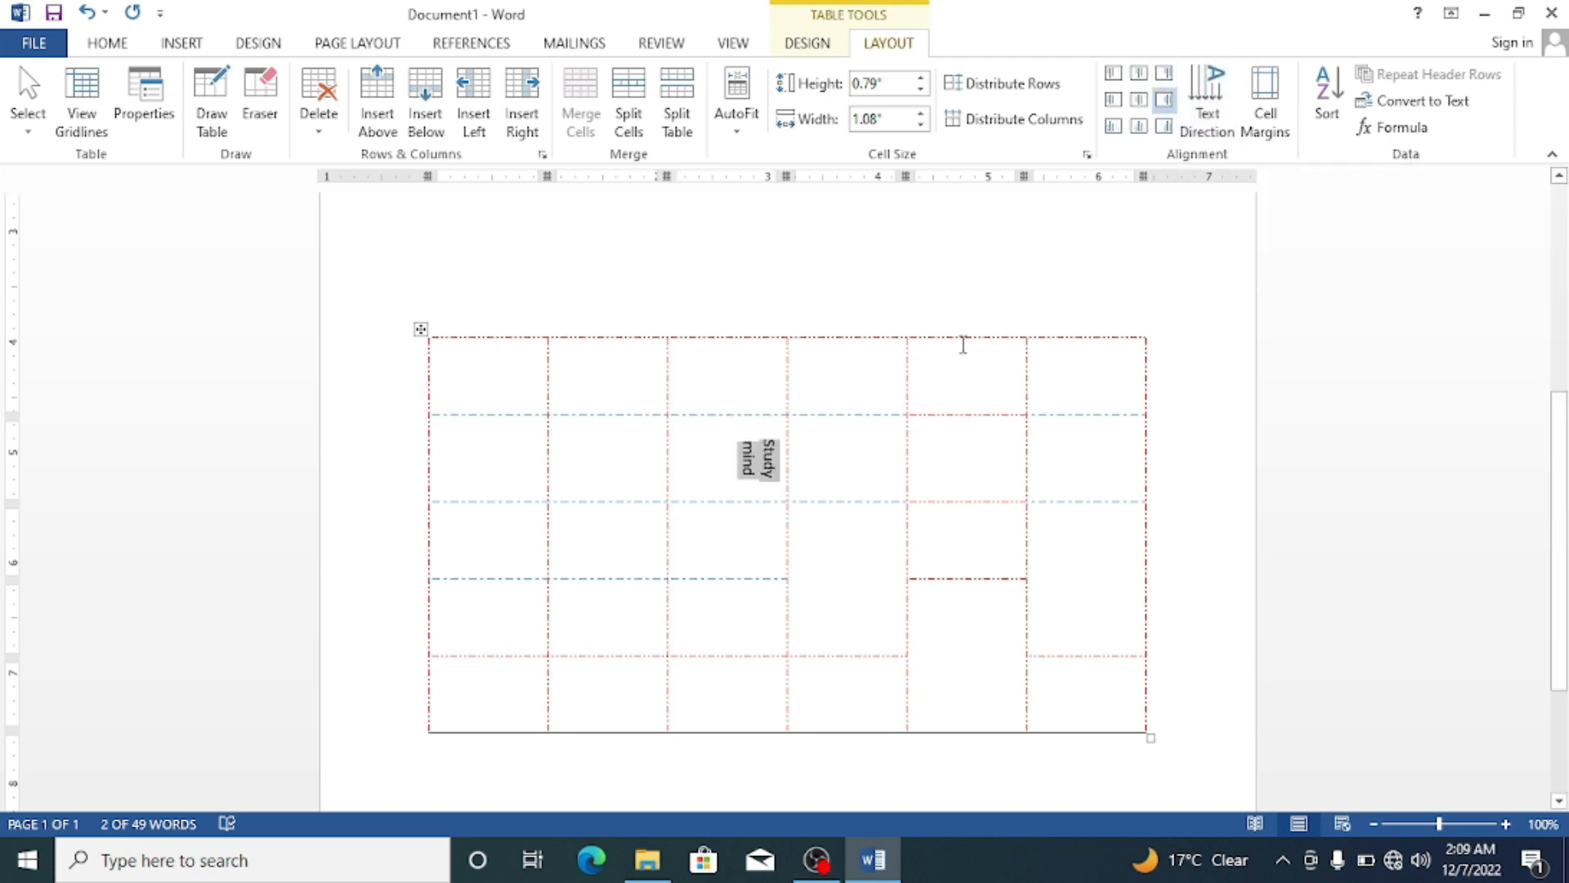
Change the text direction of "Study mind" to read upward and return it to horizontal.
left_click(716, 478)
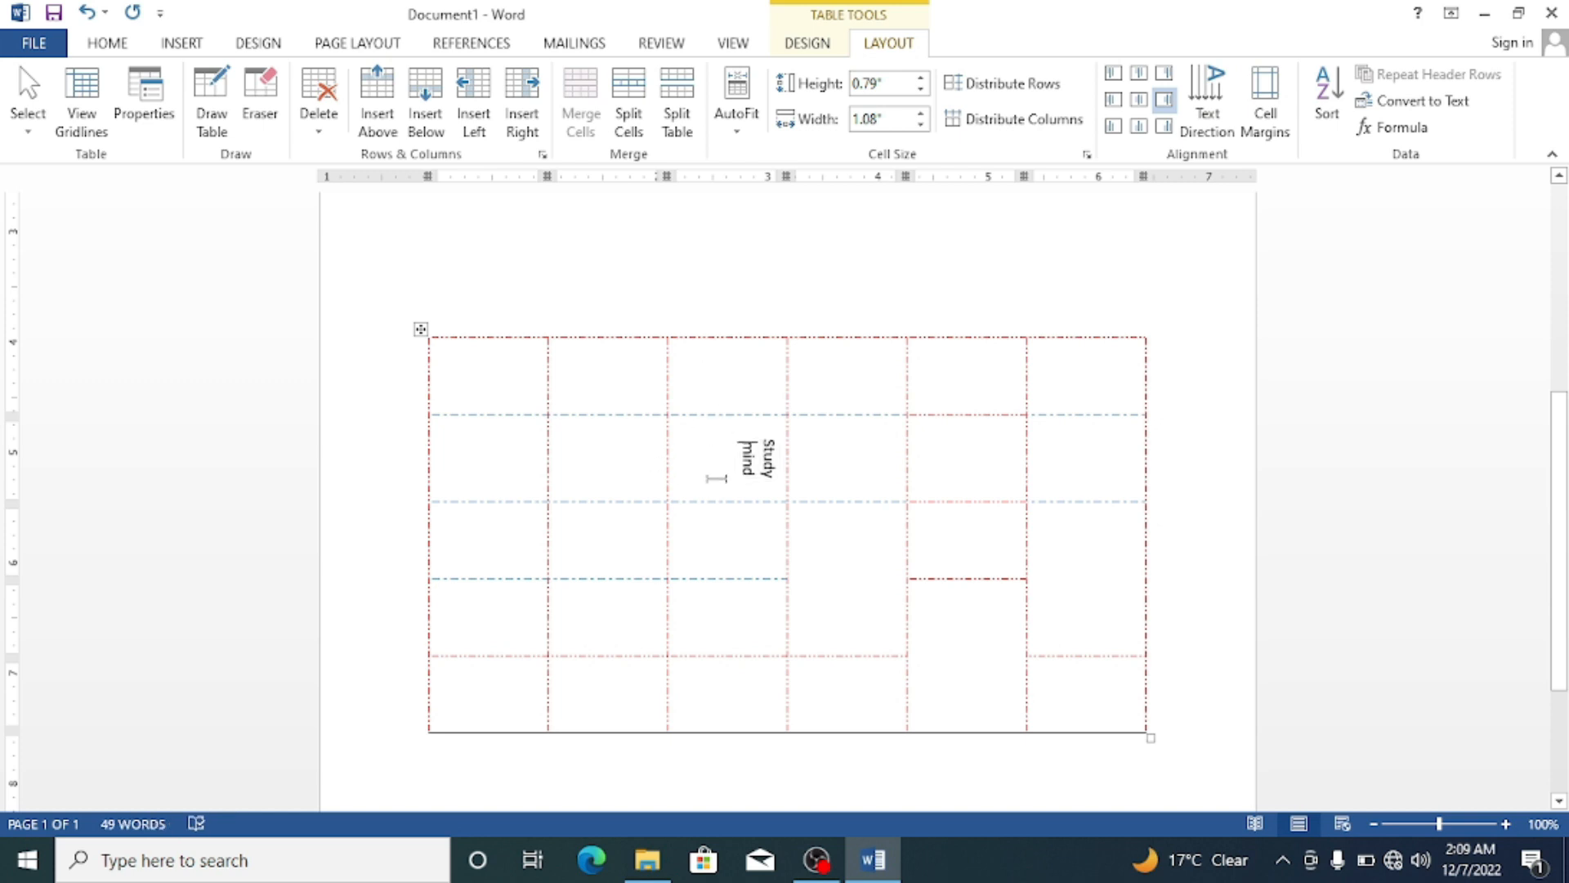
mouse_move(754, 433)
left_mouse_down()
mouse_move(761, 462)
mouse_move(744, 455)
mouse_move(756, 431)
mouse_move(741, 472)
mouse_move(768, 417)
left_mouse_up()
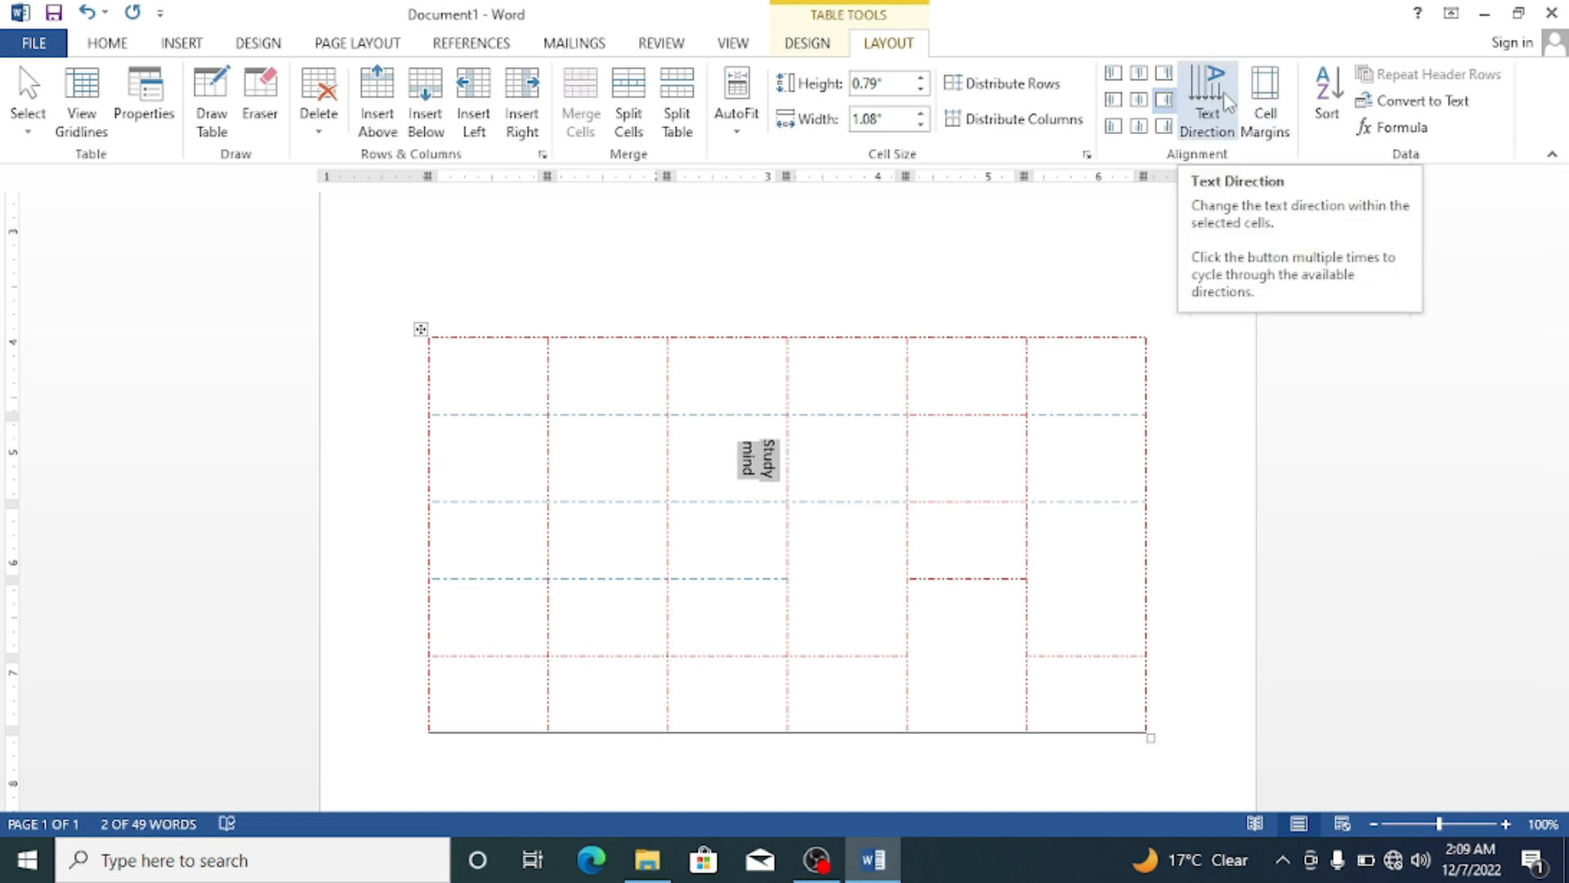
left_click(1227, 102)
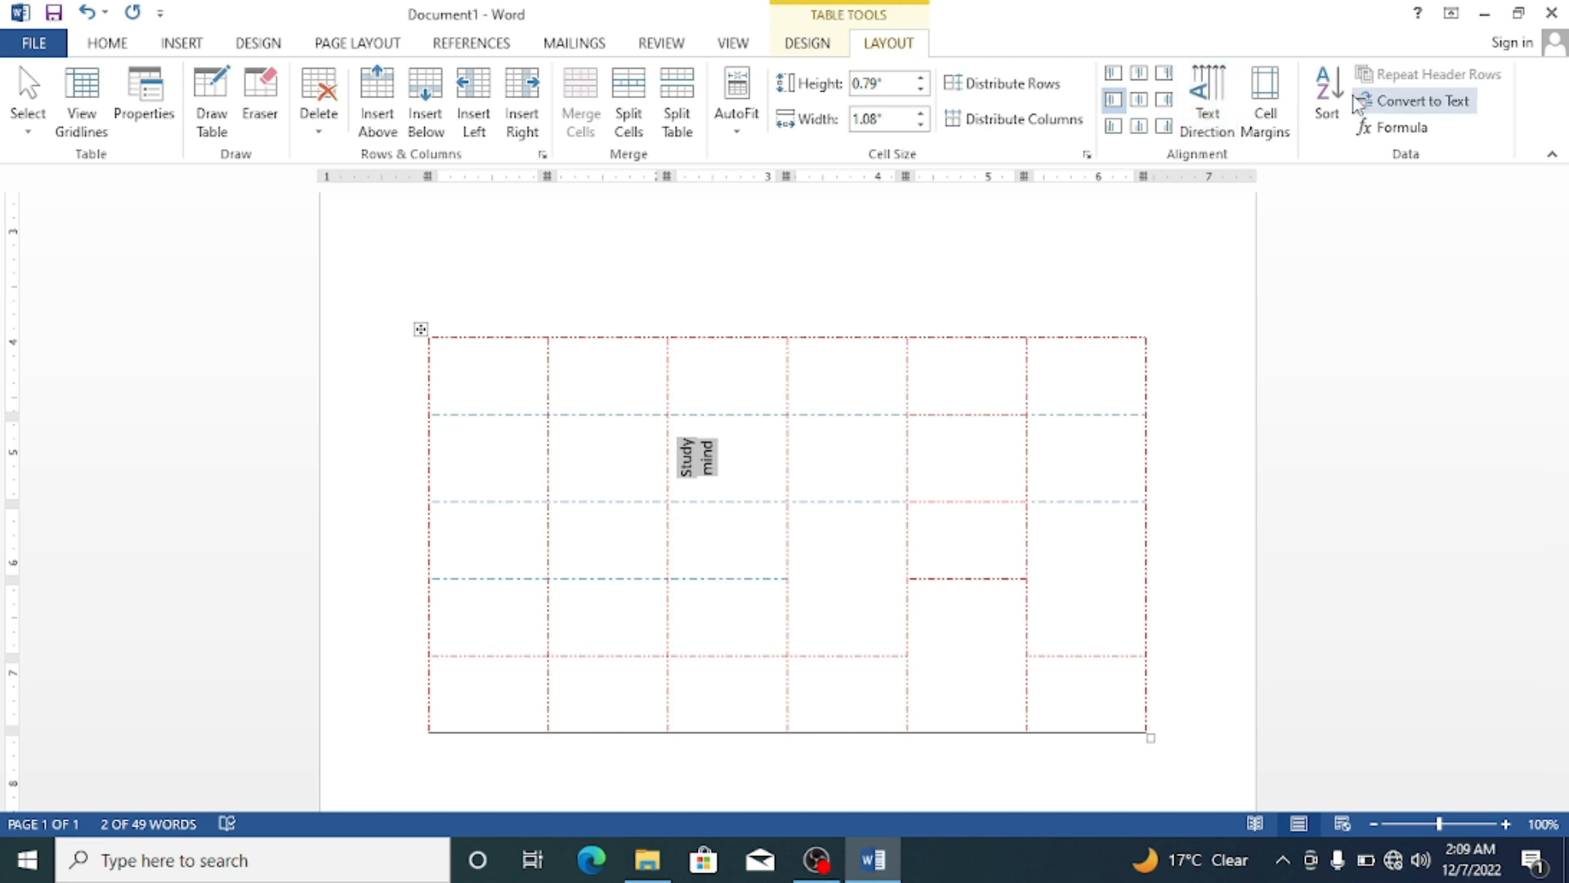
left_click(1215, 91)
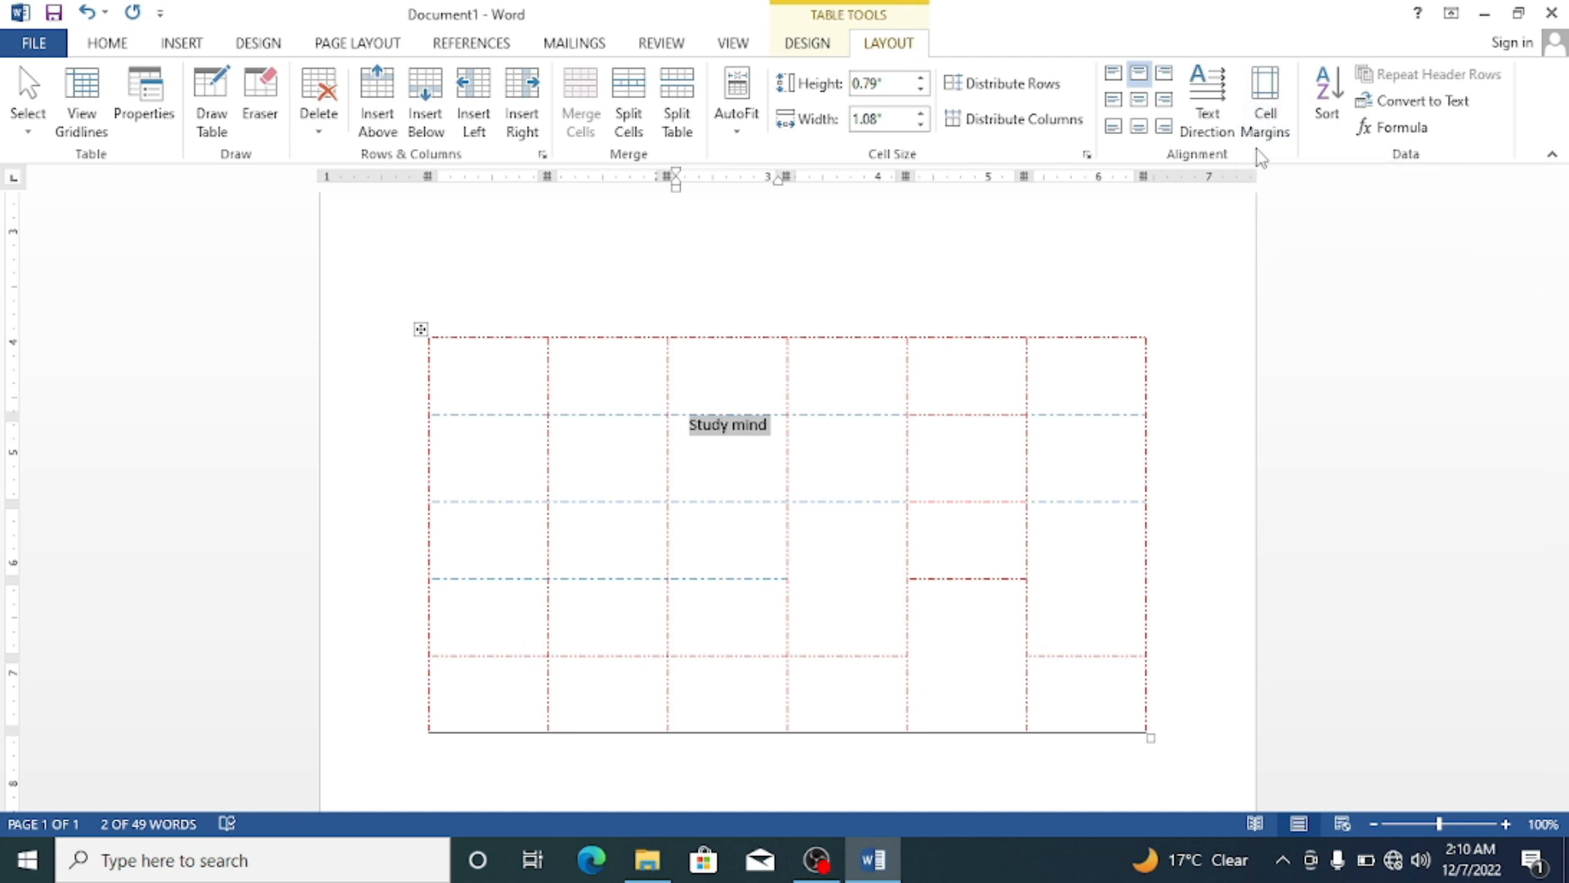
Try increasing the table's default top and right cell margins and undo the change.
left_click(1268, 106)
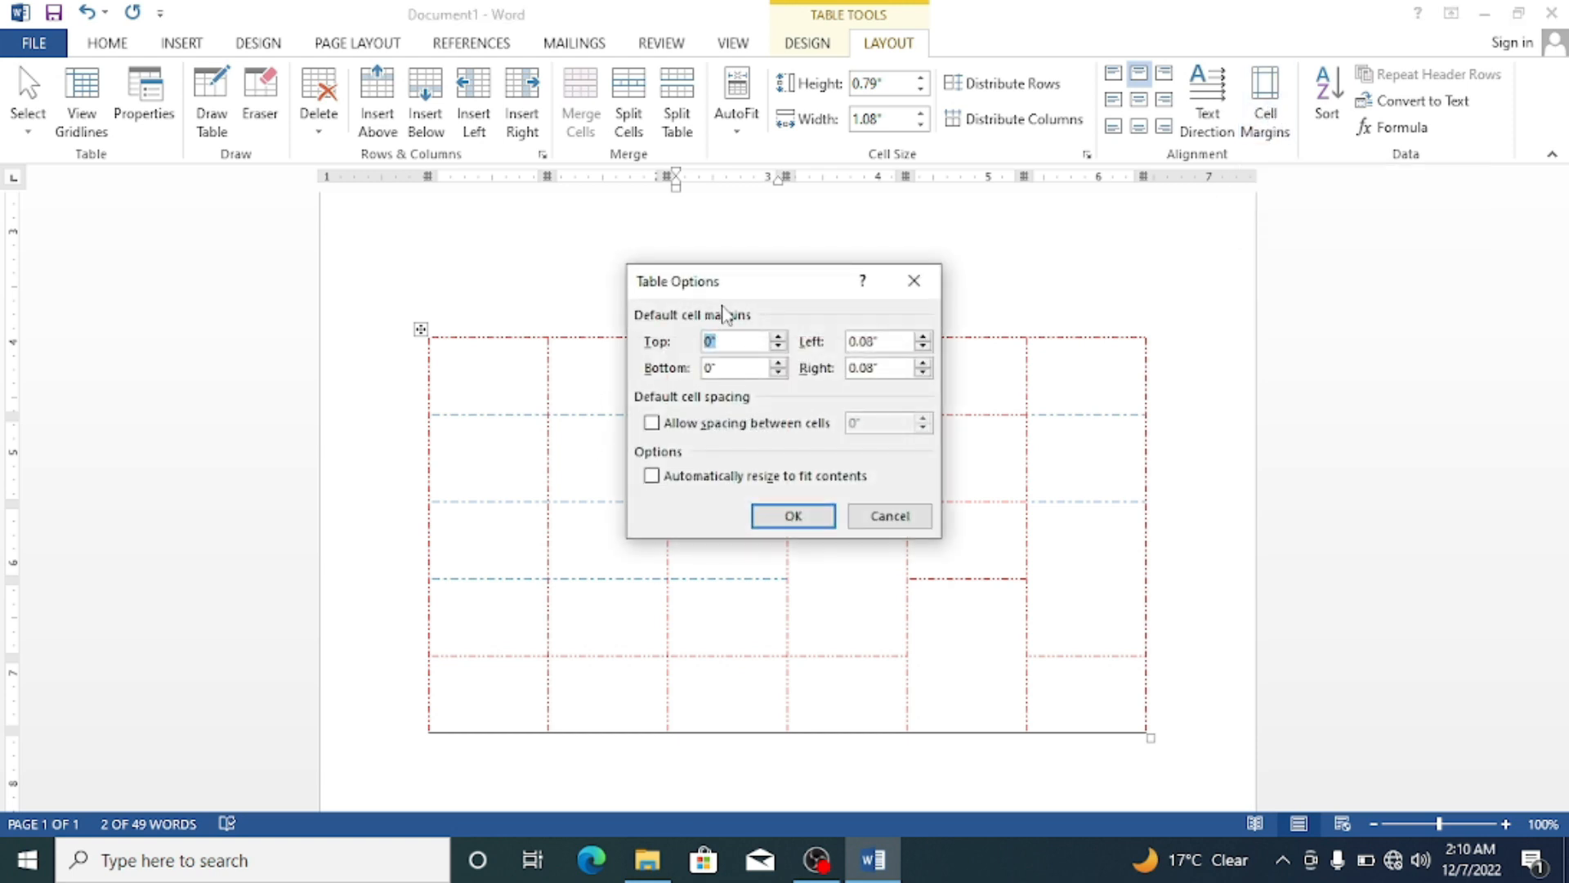
left_click(778, 337)
left_click(923, 363)
left_click(923, 364)
left_click(793, 516)
scroll(816, 512, "up", 5)
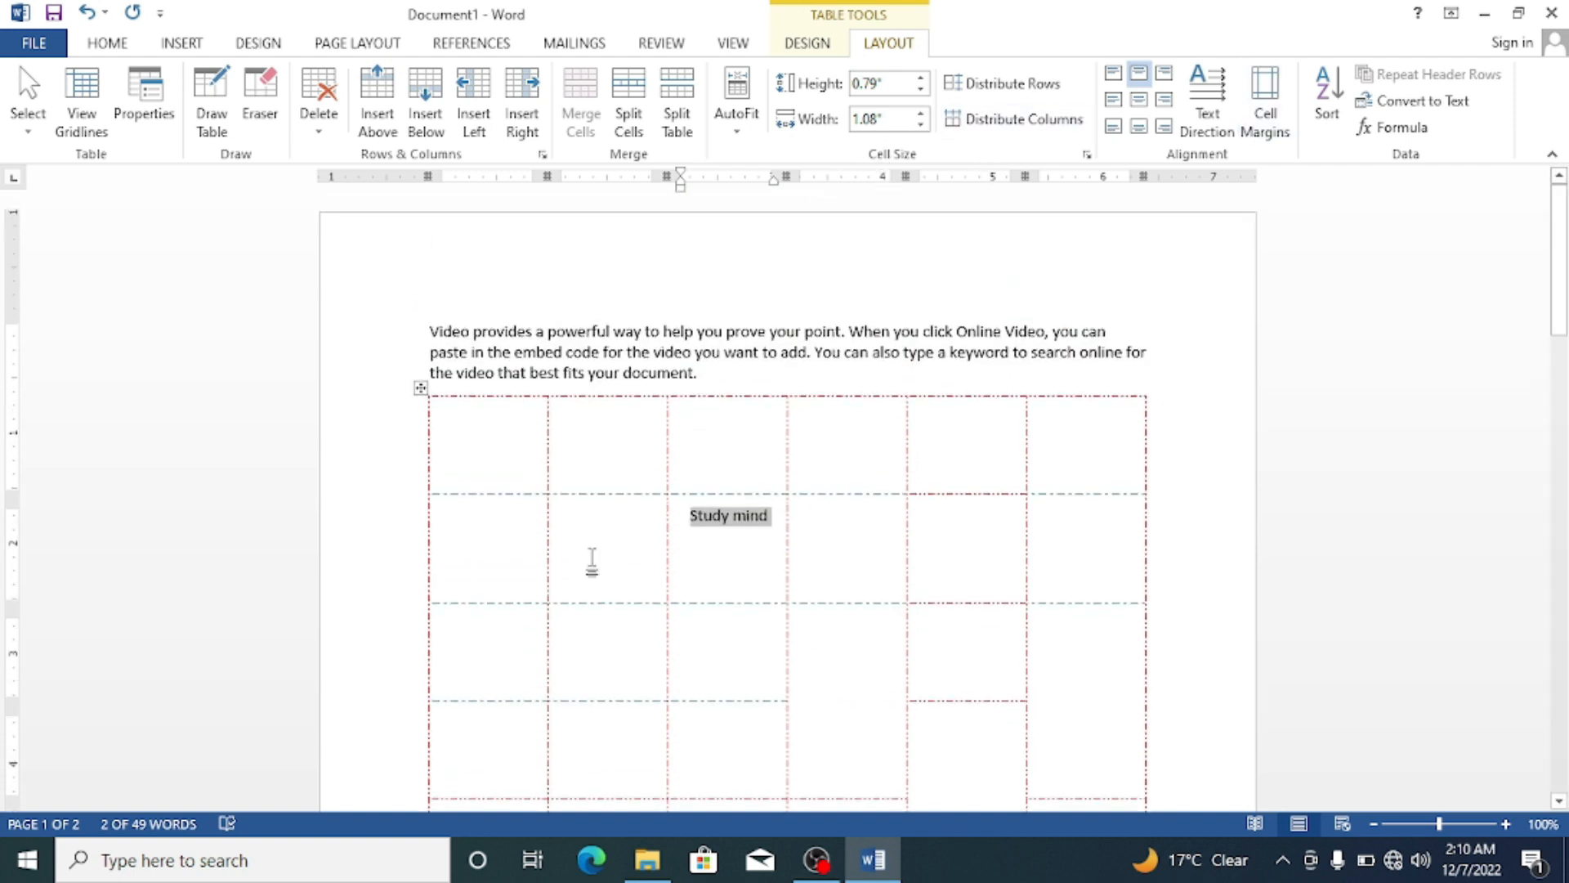
scroll(964, 588, "down", 3)
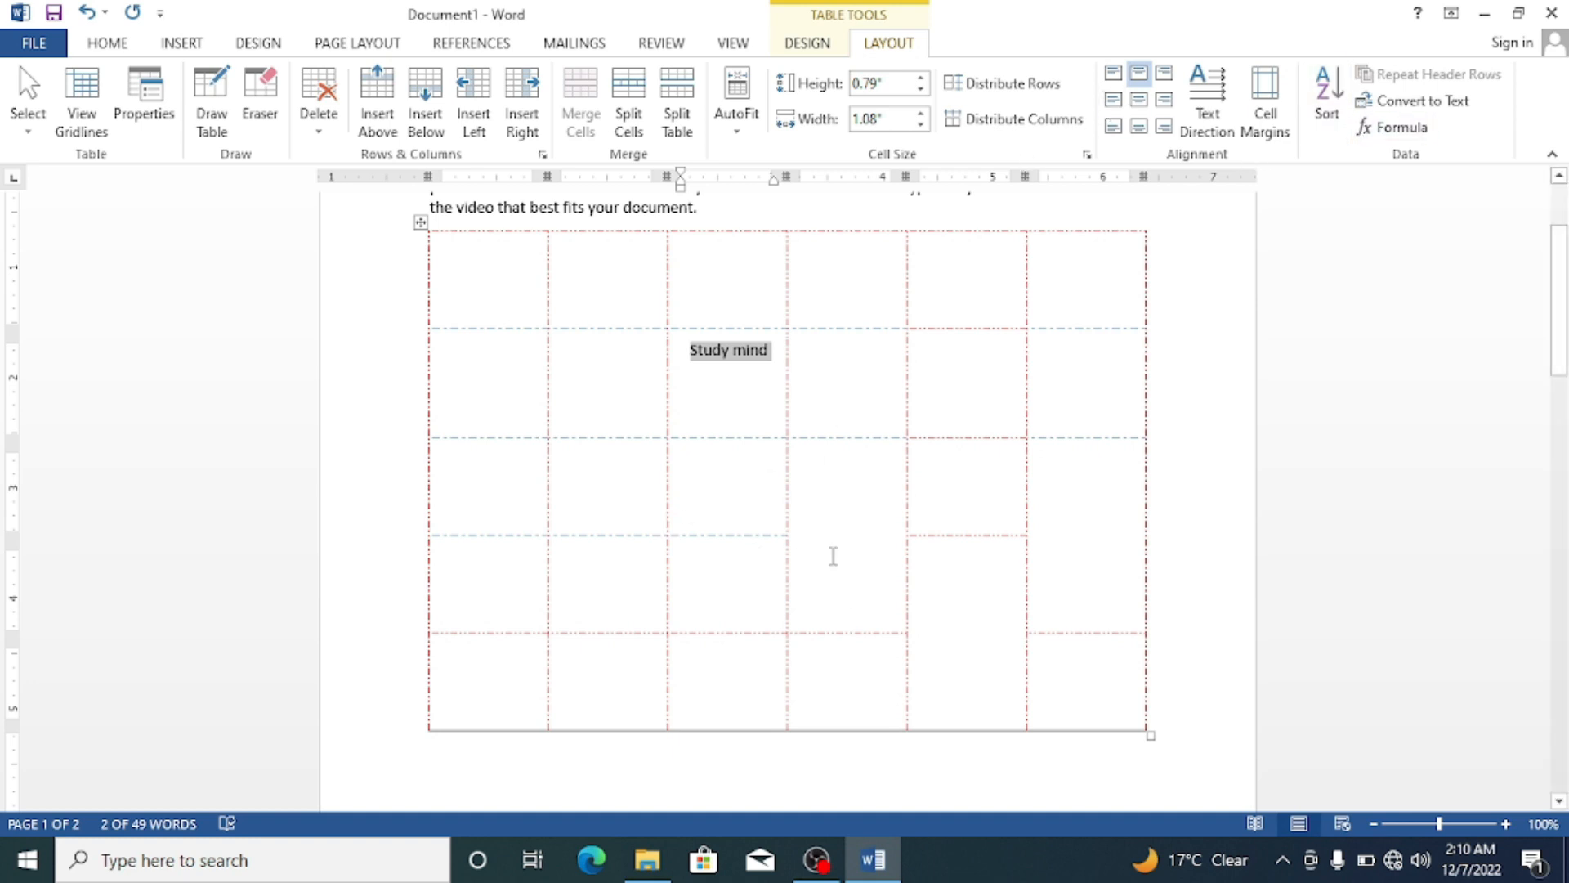
scroll(768, 541, "up", 1)
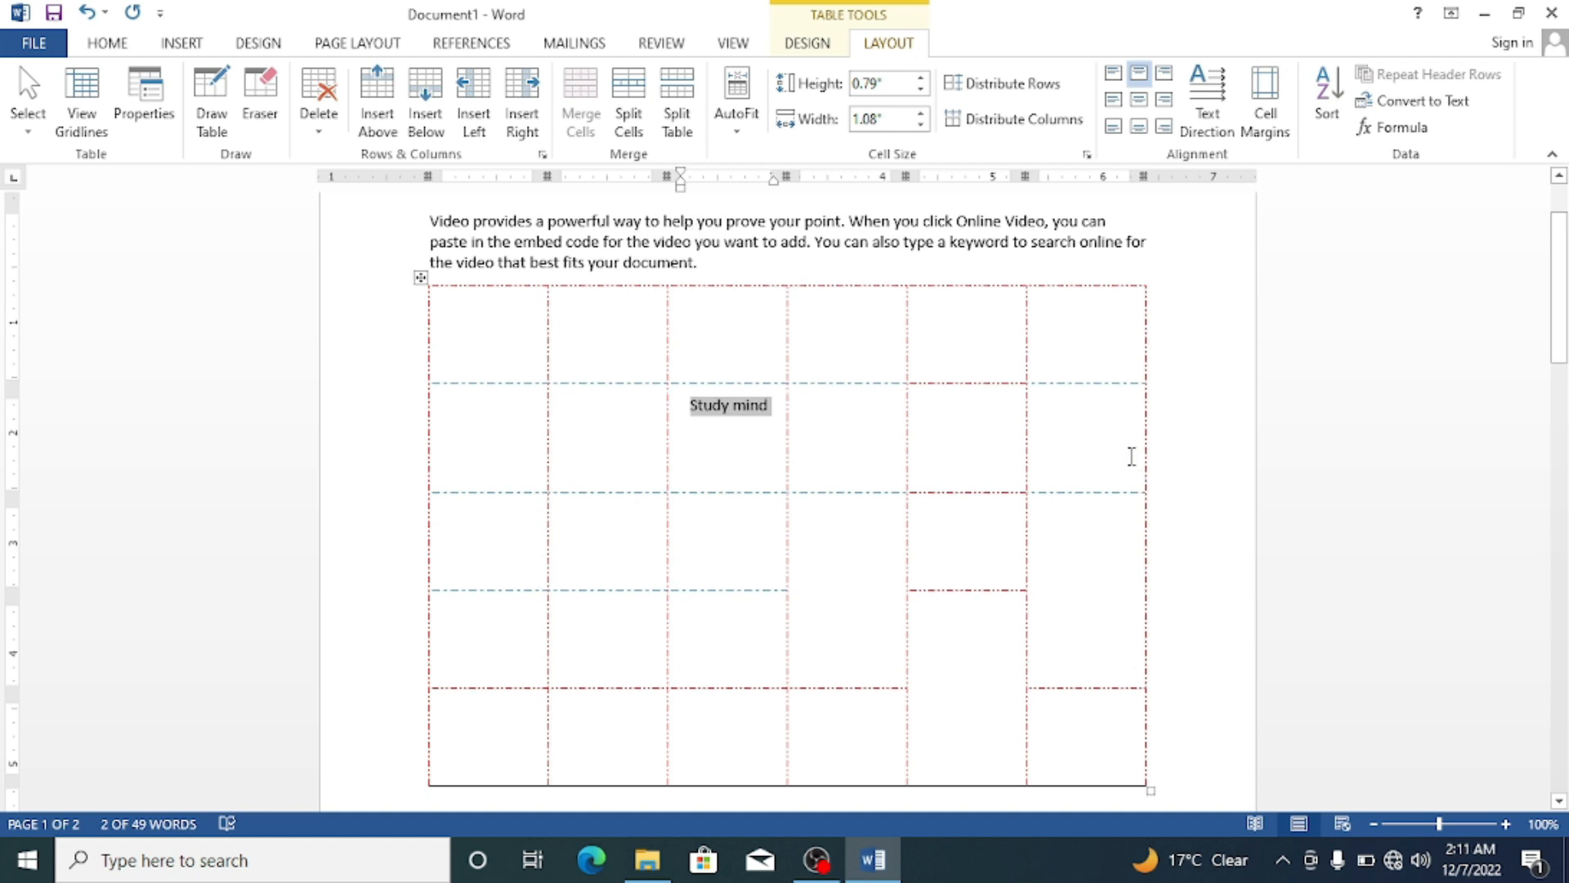
key("ctrl+z")
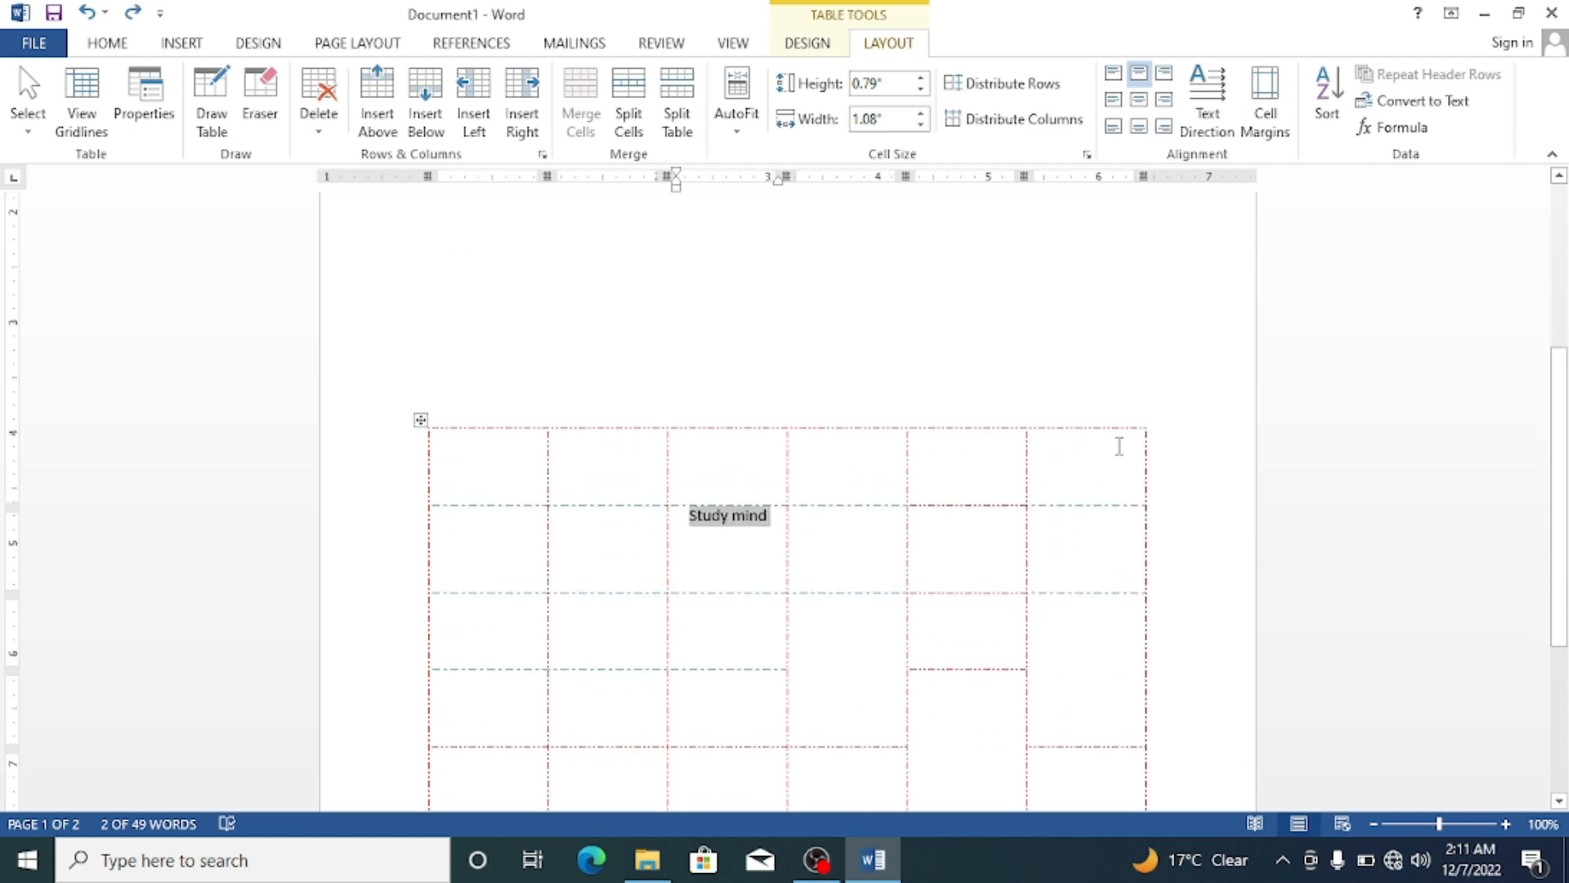
Sort the selected "Study mind" text by Headings with type Number in ascending order.
scroll(1119, 445, "down", 4)
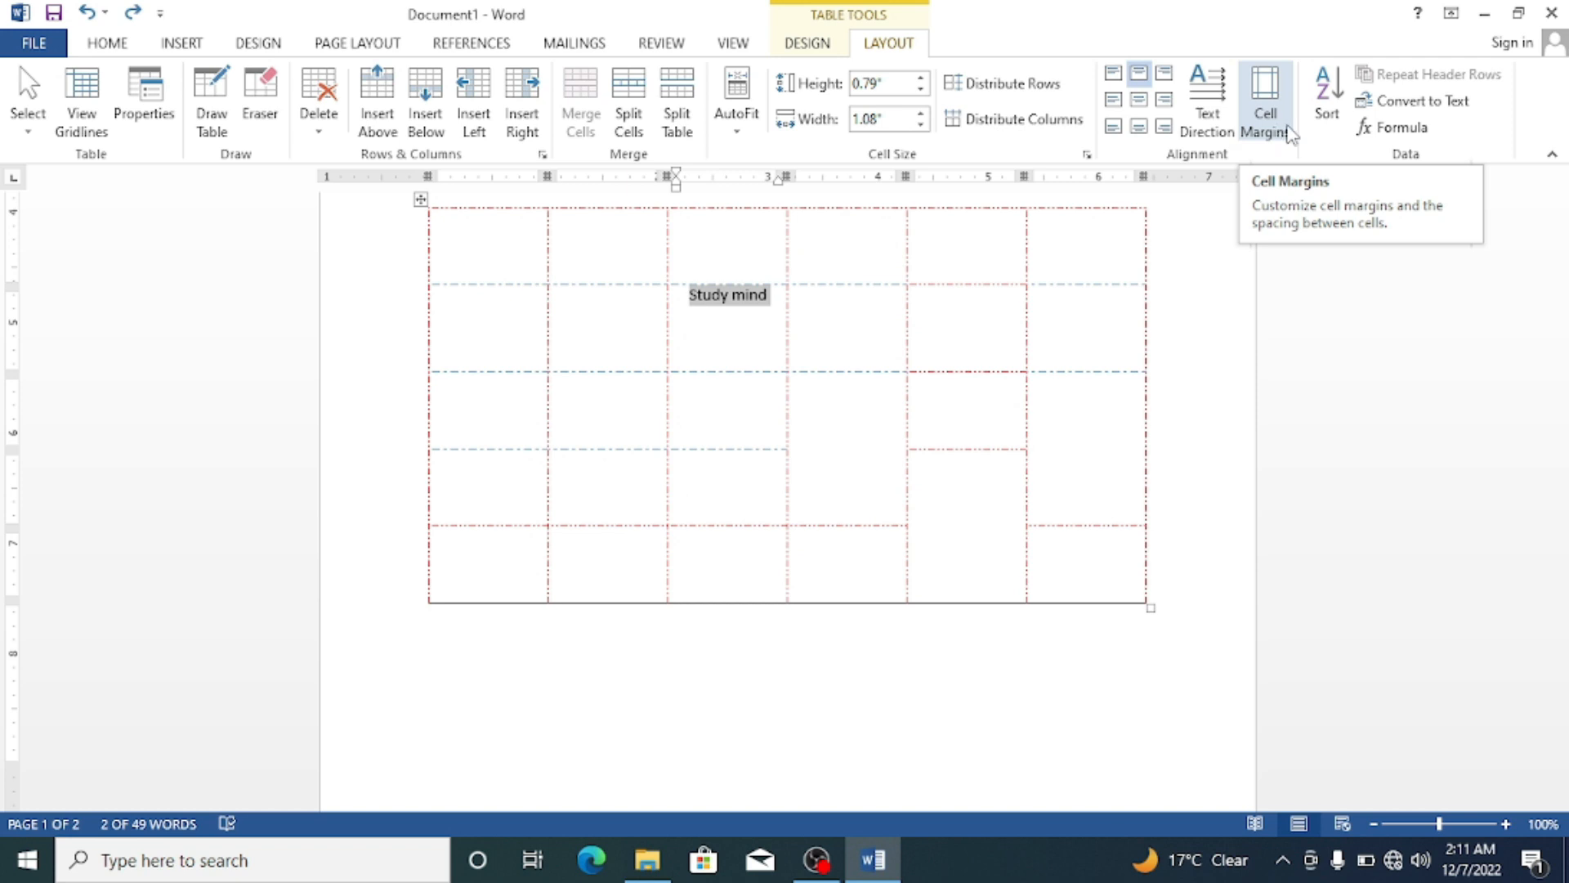
left_click(1322, 127)
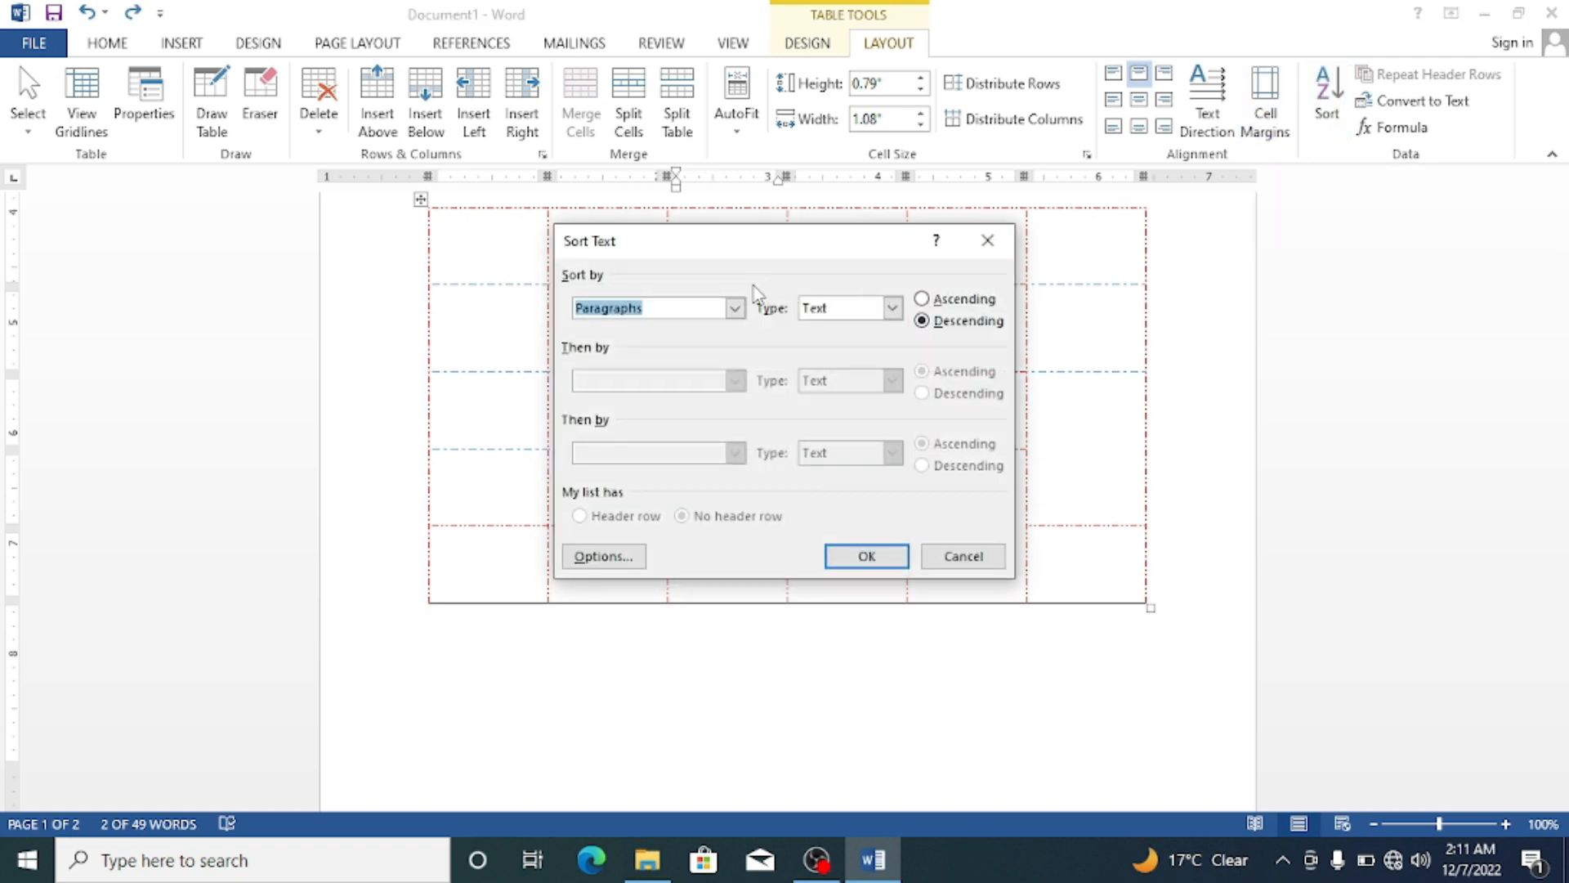
left_click(735, 308)
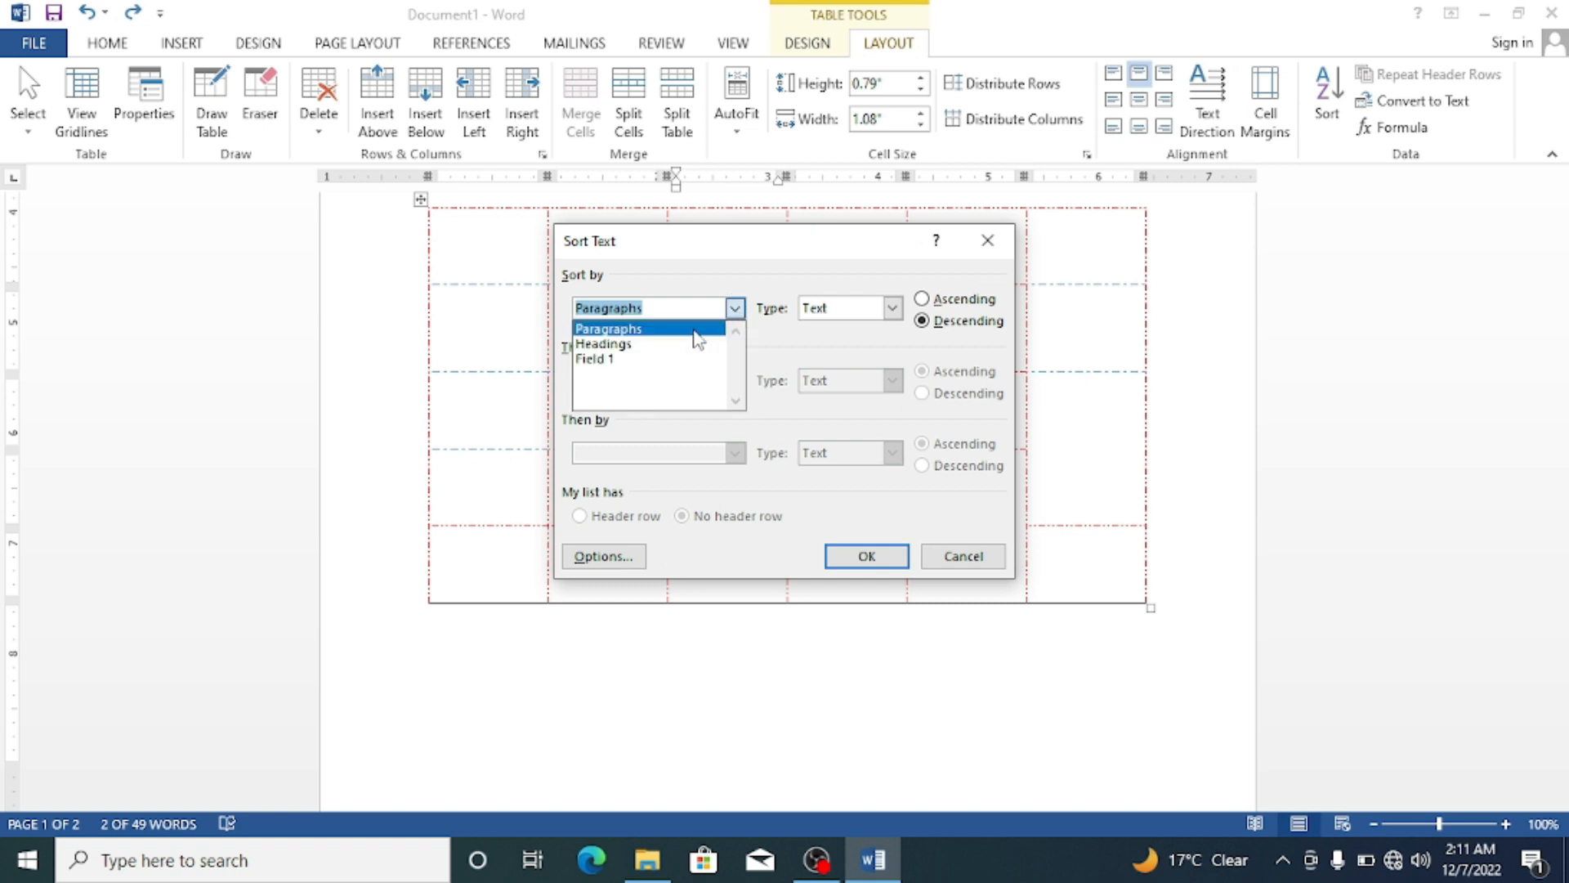
left_click(694, 329)
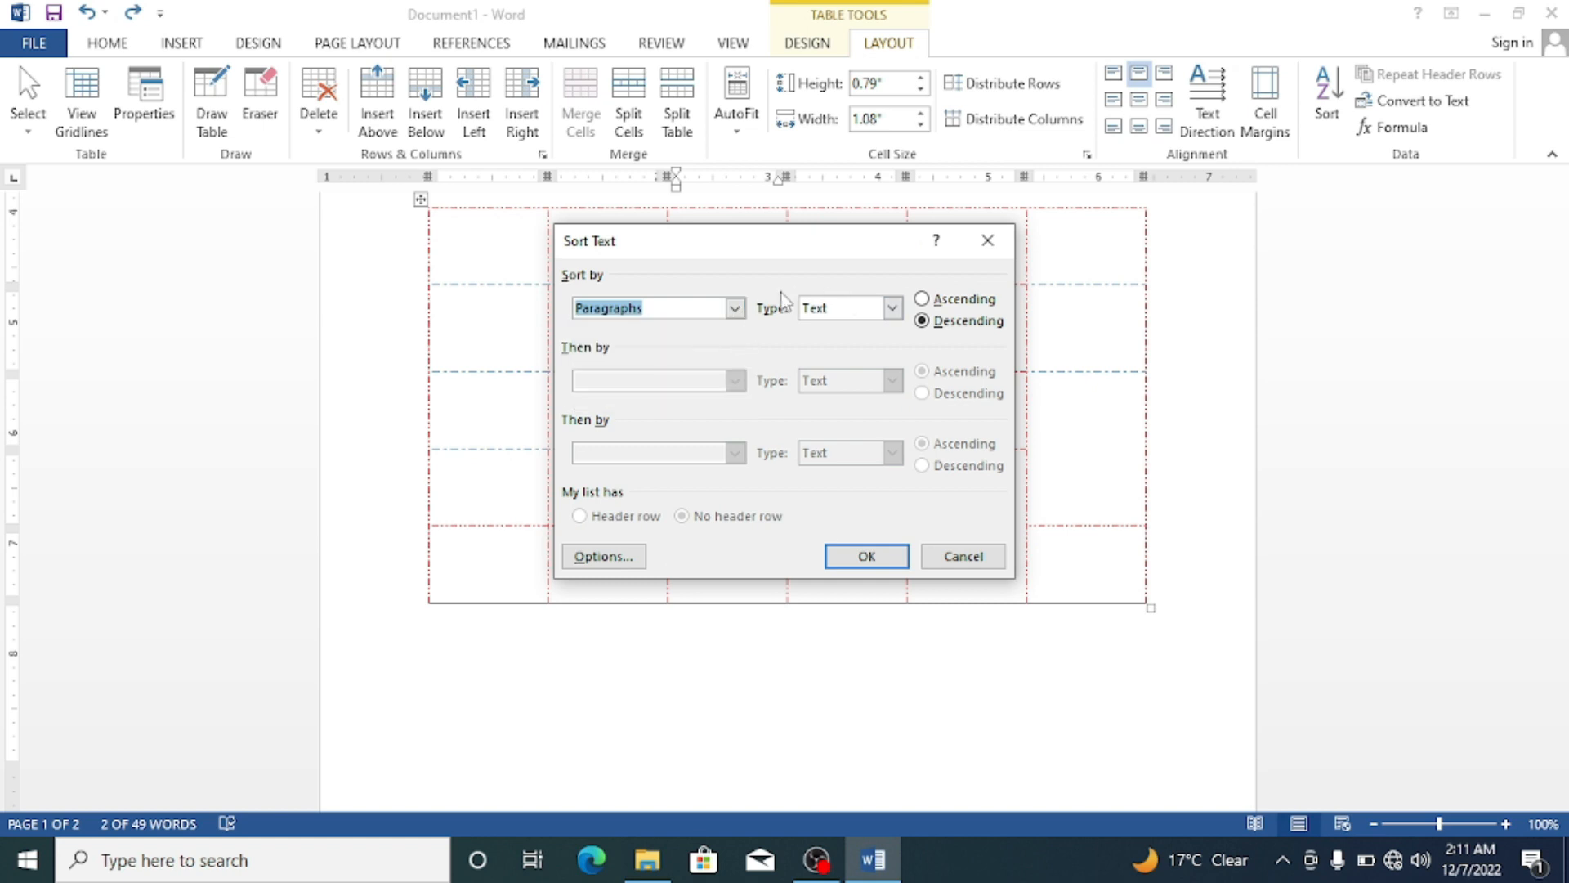
left_click(730, 307)
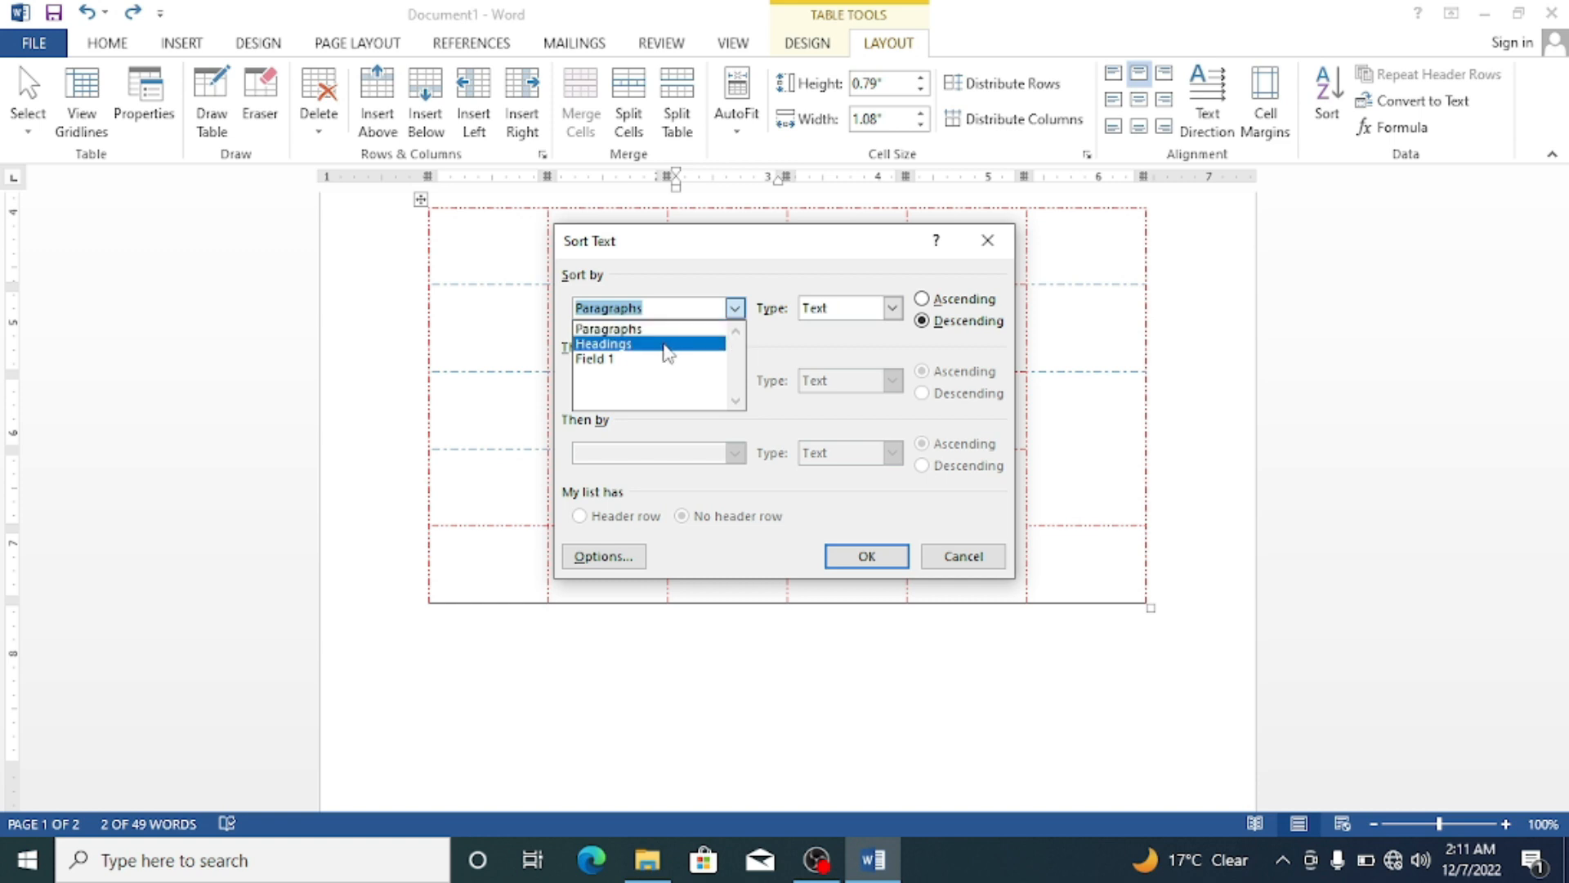
left_click(653, 346)
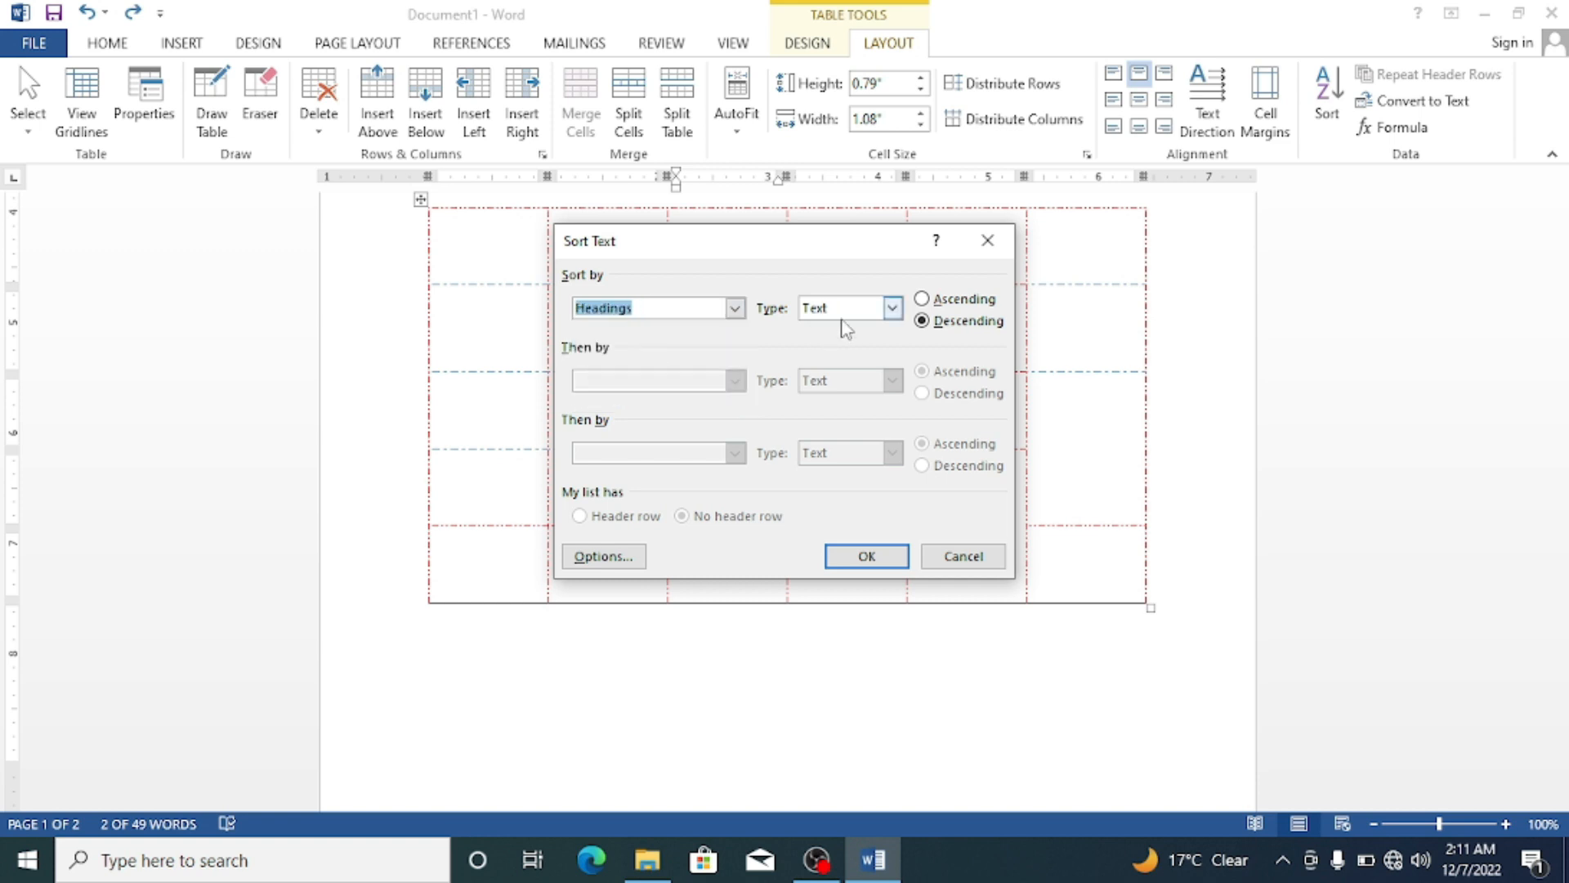
left_click(893, 307)
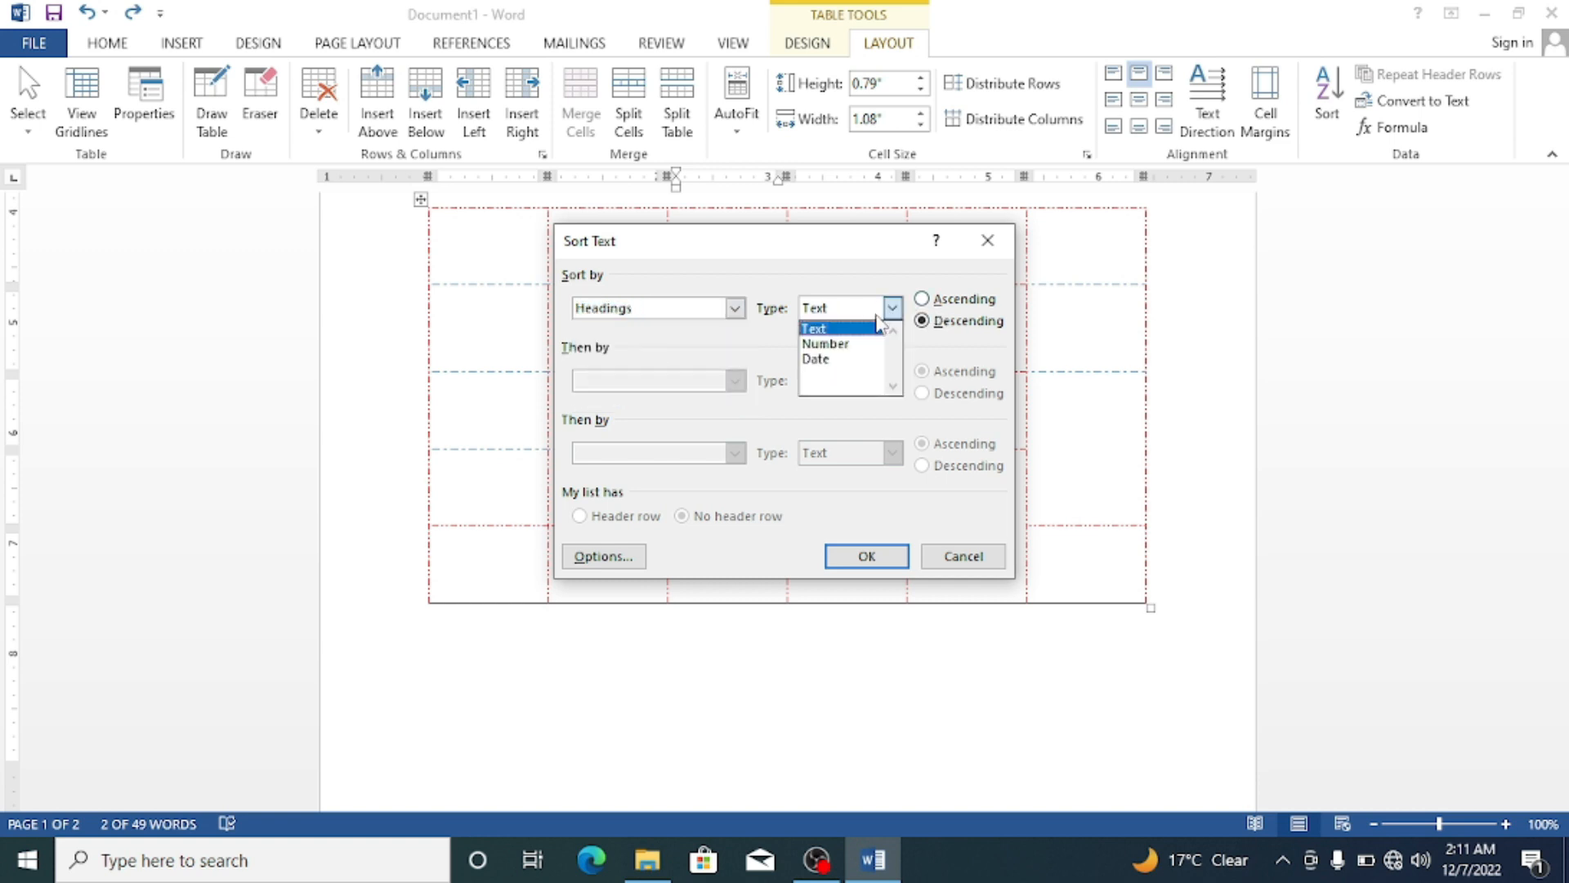
left_click(850, 355)
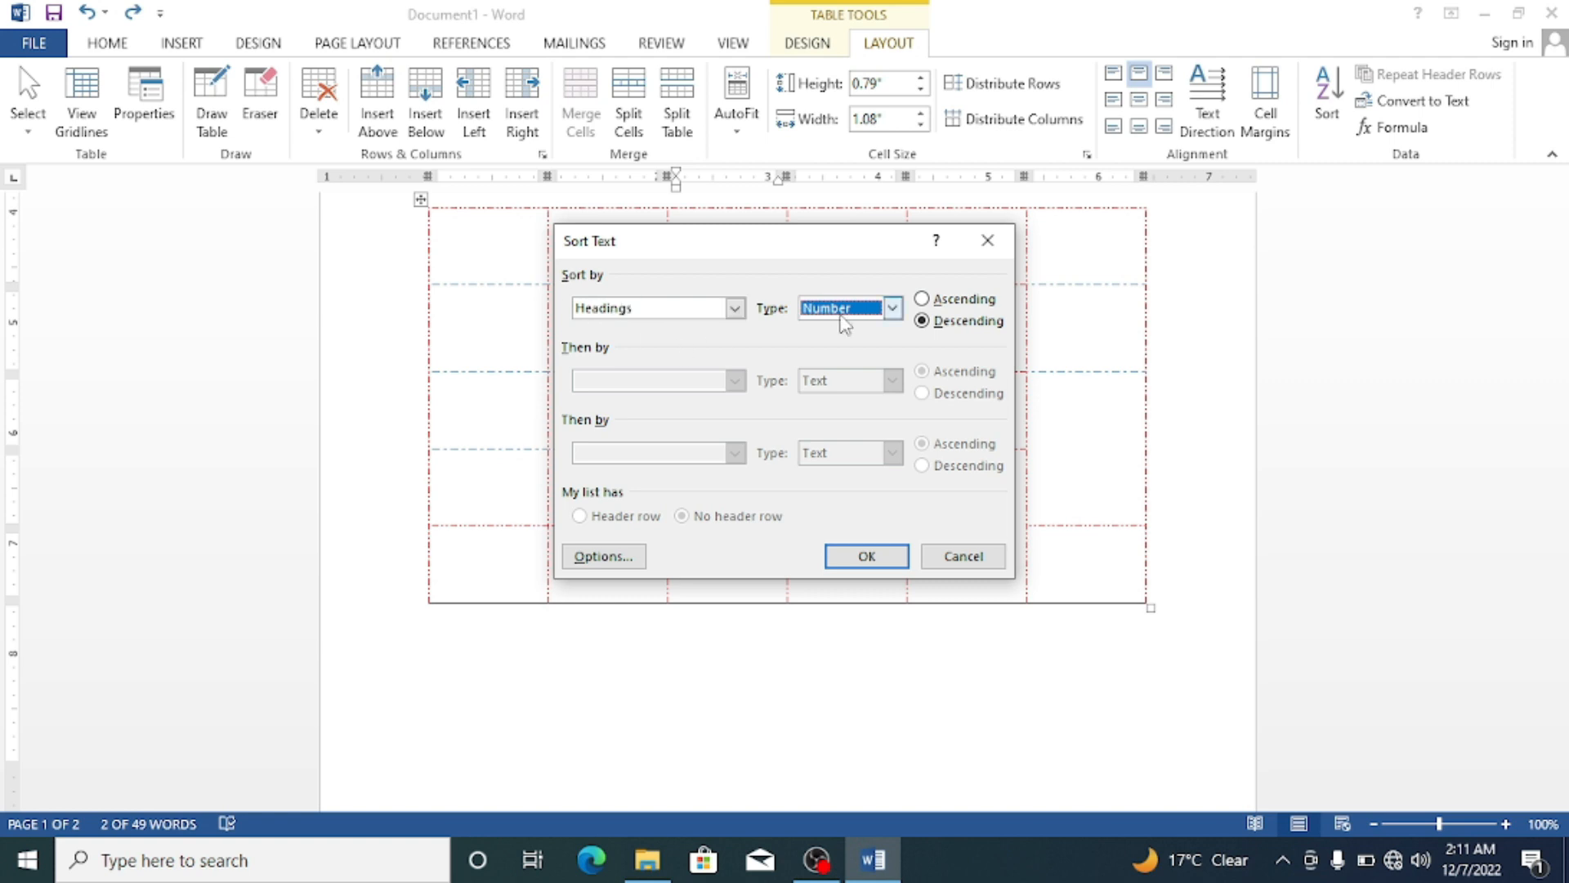
left_click(966, 300)
left_click(888, 557)
Replace "Study mind" in the third cell of the second row with 10, 29, 30 and 12 on separate lines.
scroll(745, 448, "up", 3)
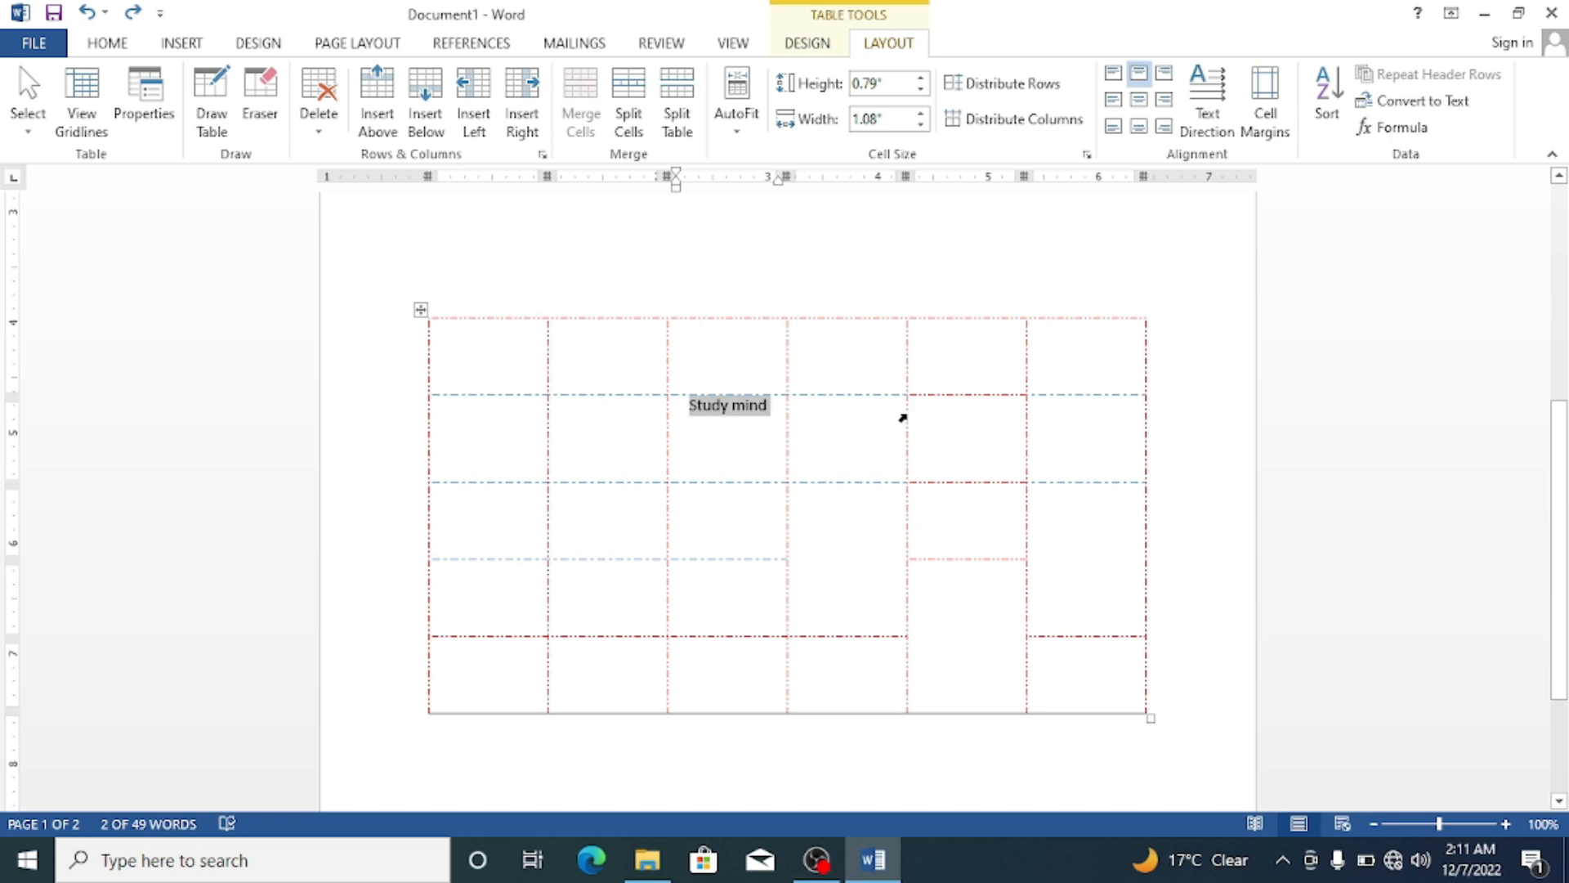
left_click_drag(783, 403, 691, 405)
key("Delete")
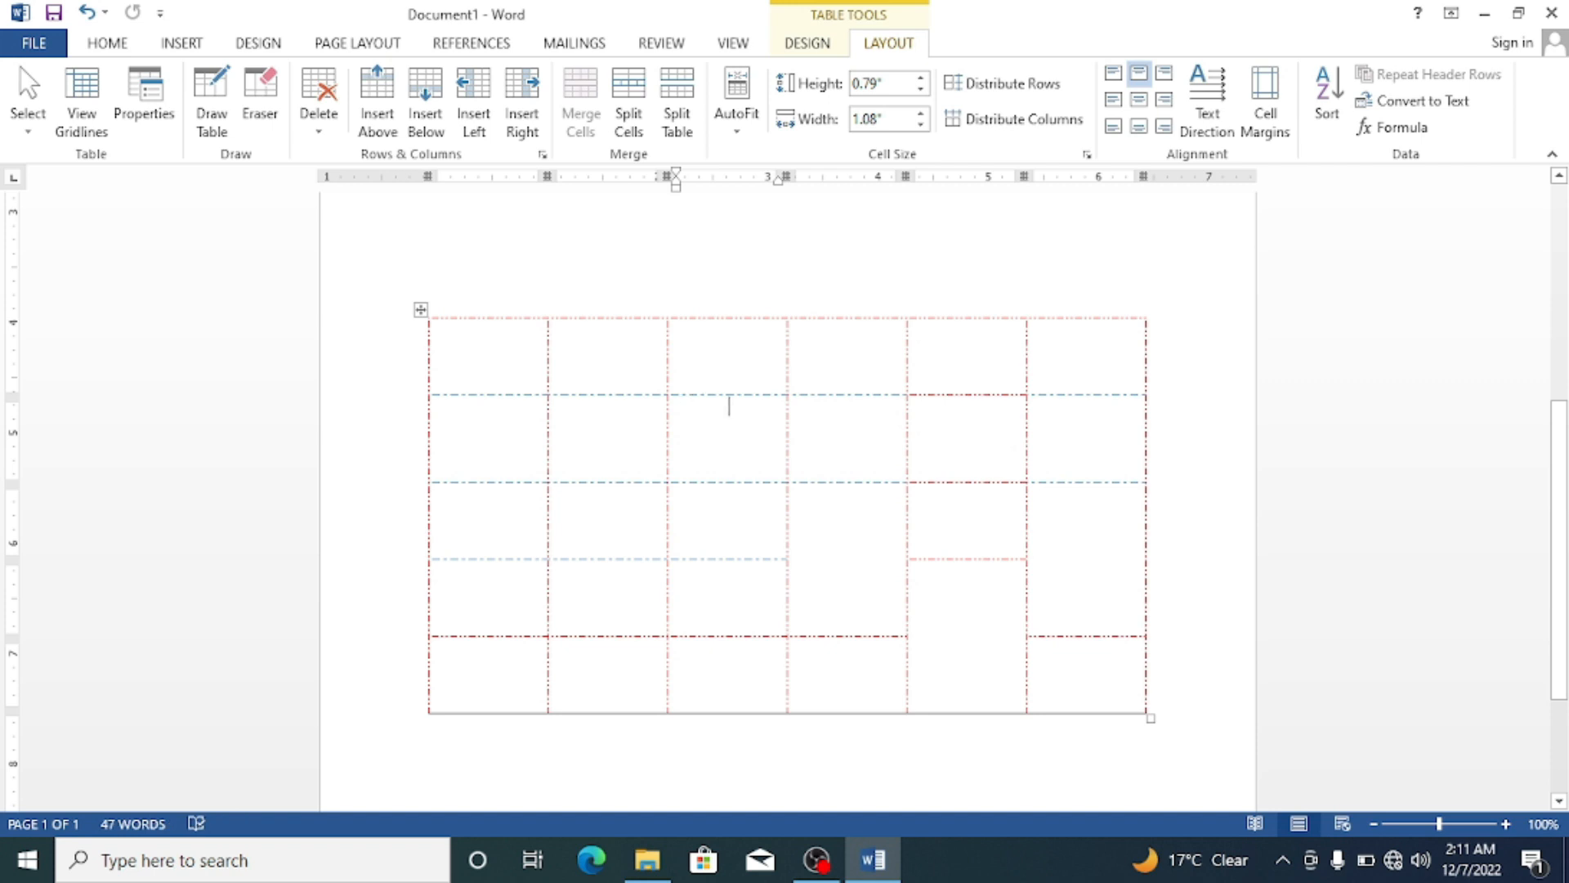
type("10 29 30")
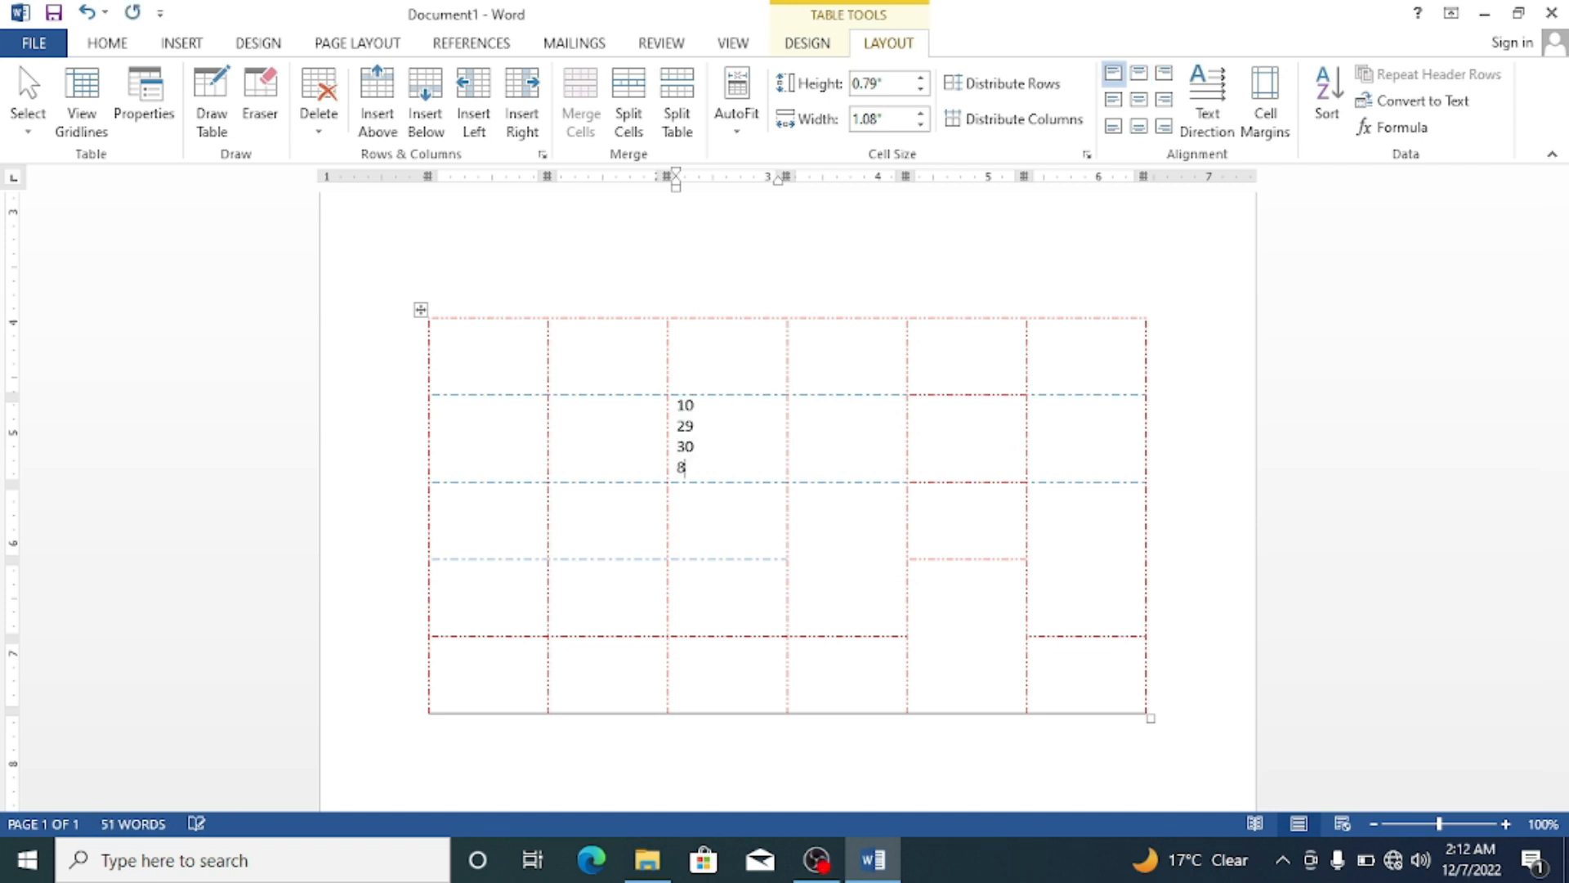
type("12")
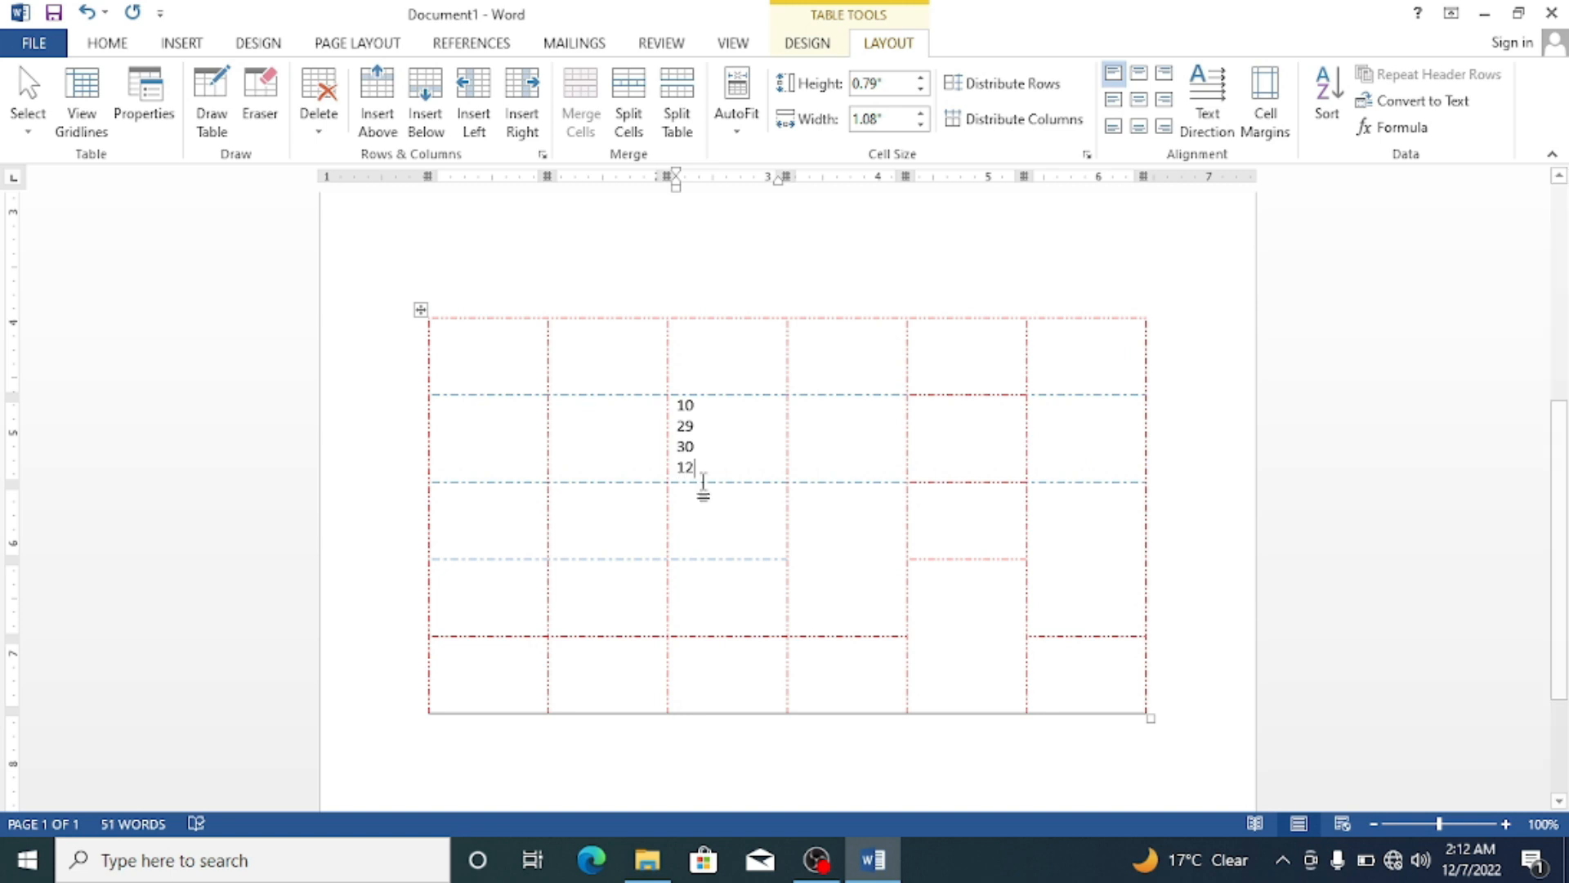
Select the number cell and sort it by Column 3 as text in descending order.
left_click_drag(704, 469, 675, 406)
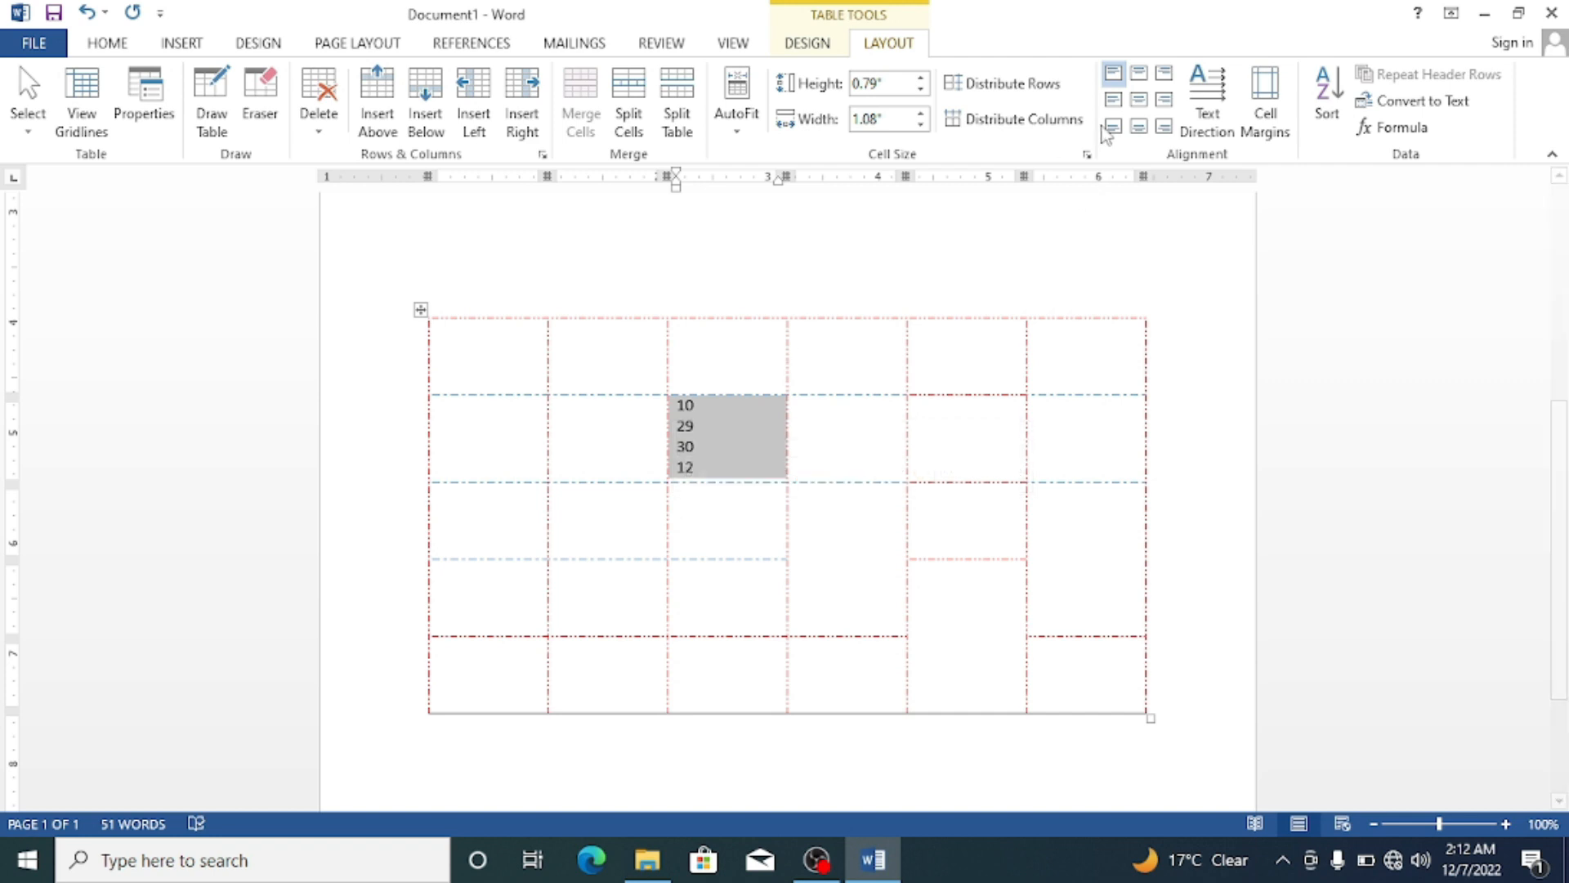
left_click(1339, 111)
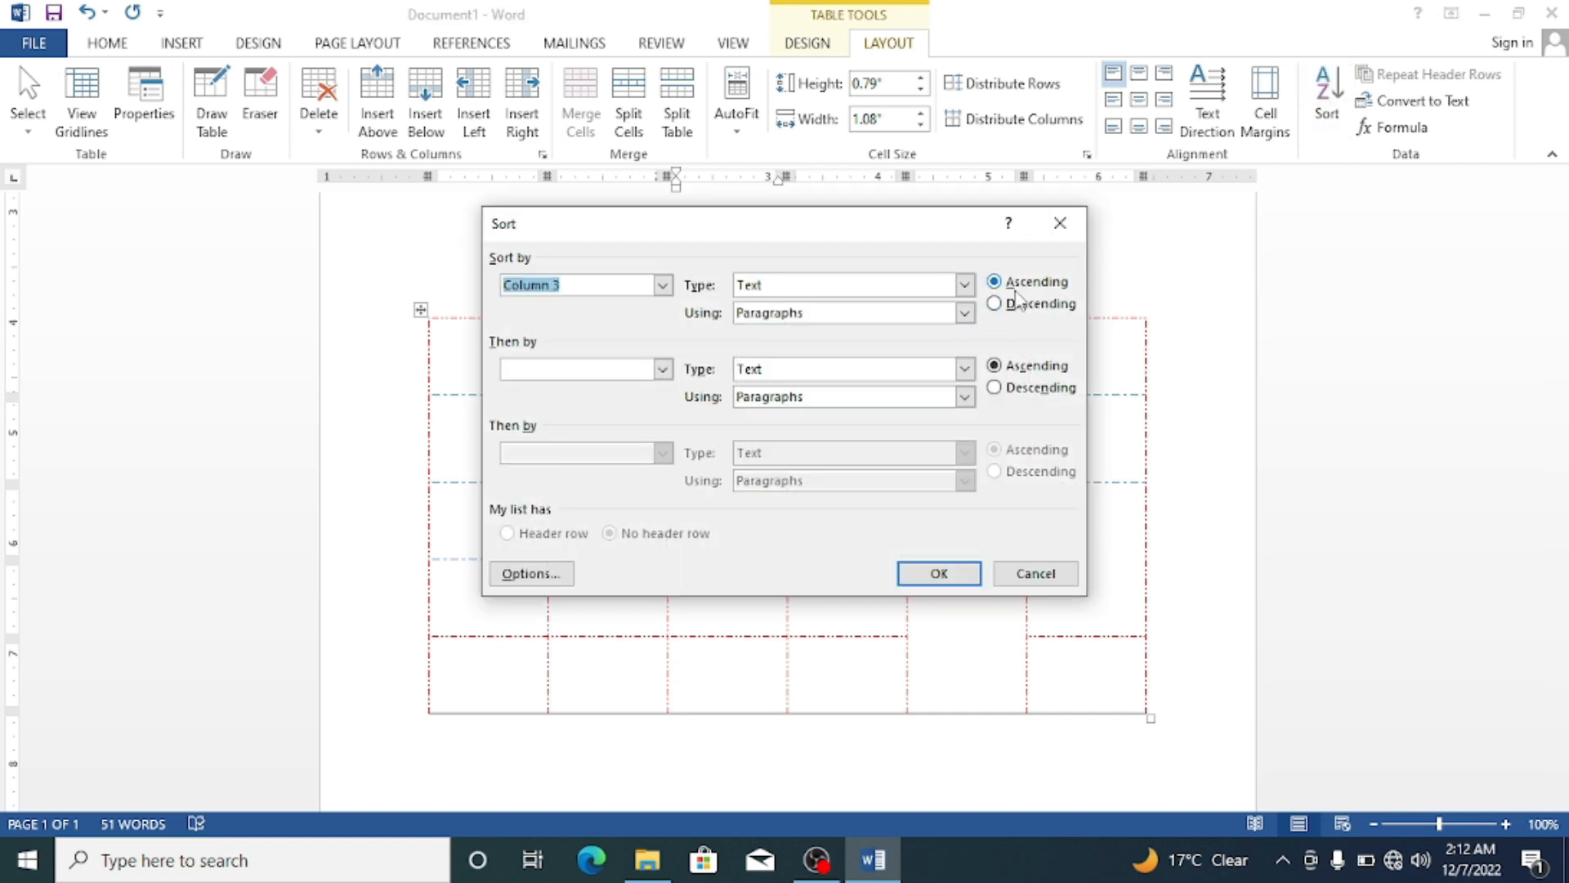
left_click(996, 304)
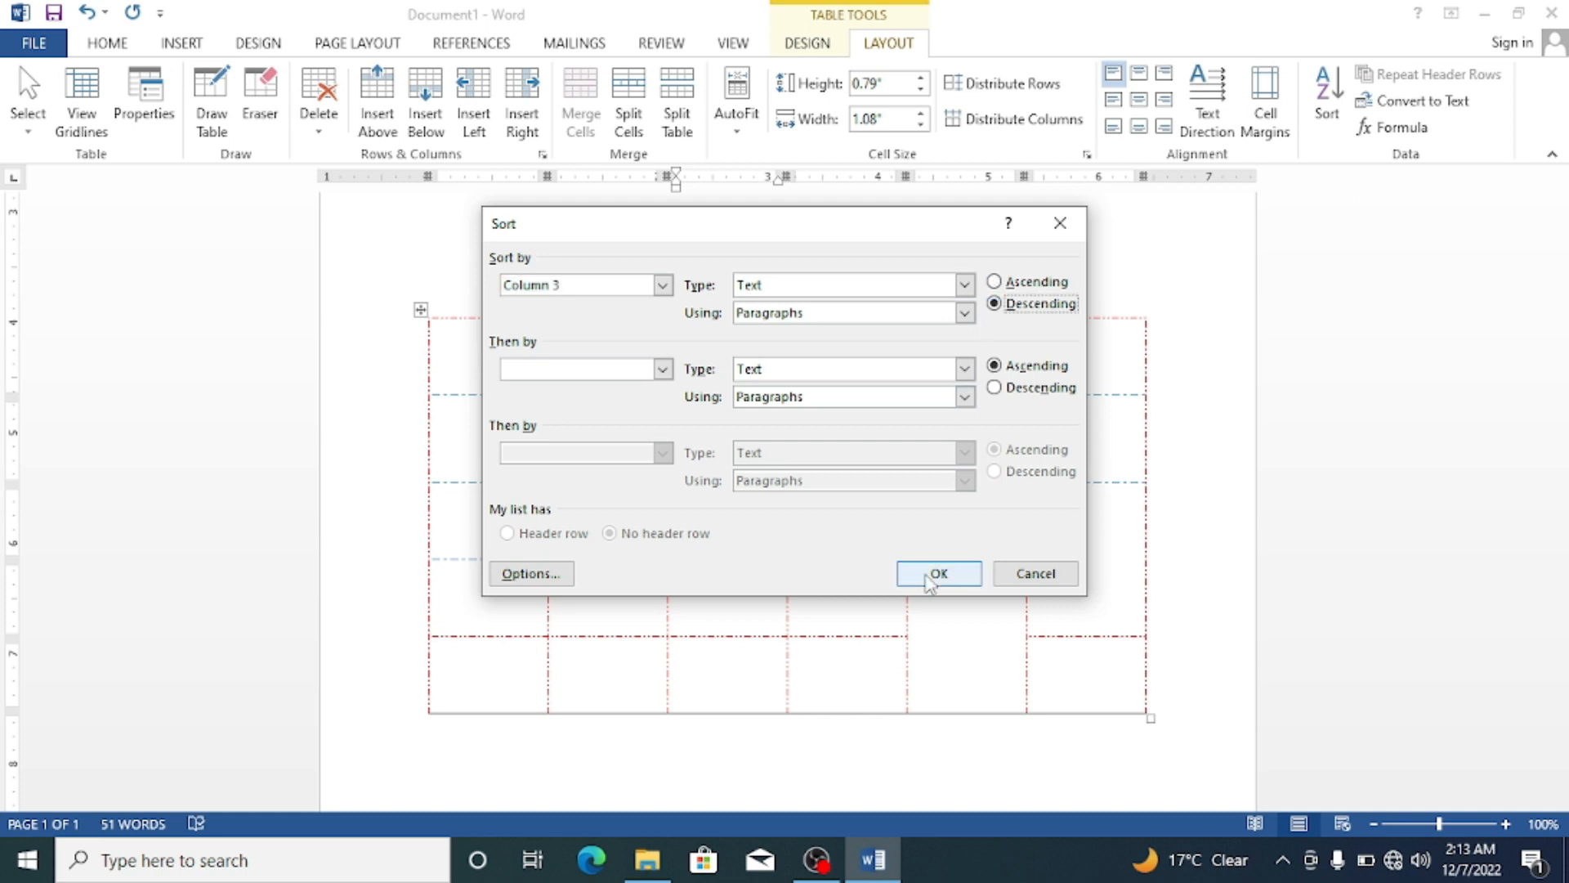
left_click(926, 575)
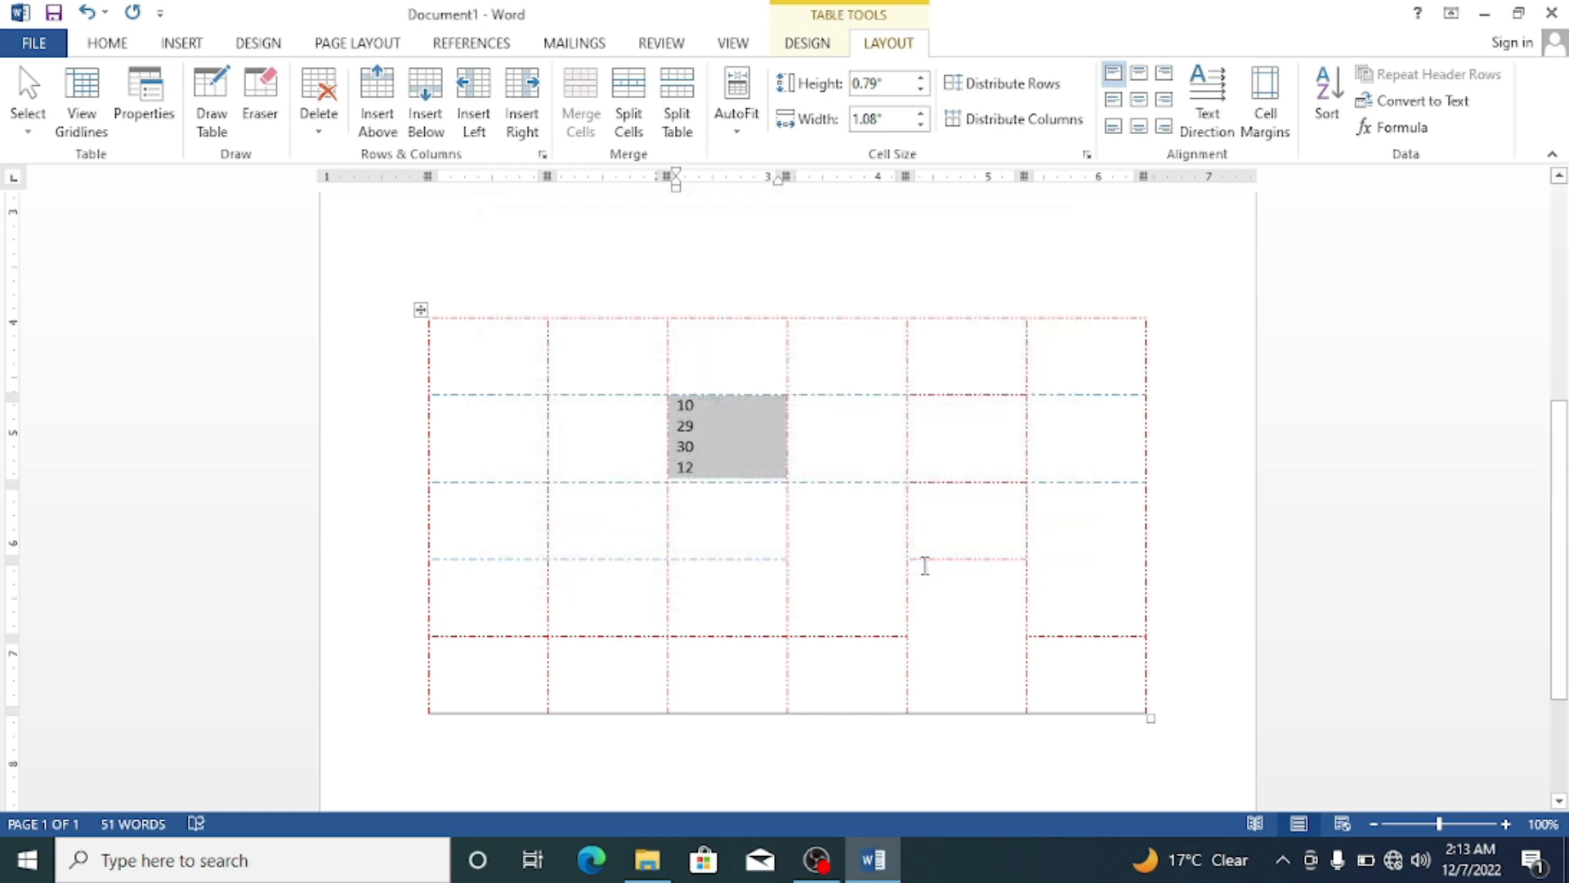
Select the third column's cells in the first two rows and sort them by Column 3 in ascending order.
left_click(791, 460)
left_click(724, 465)
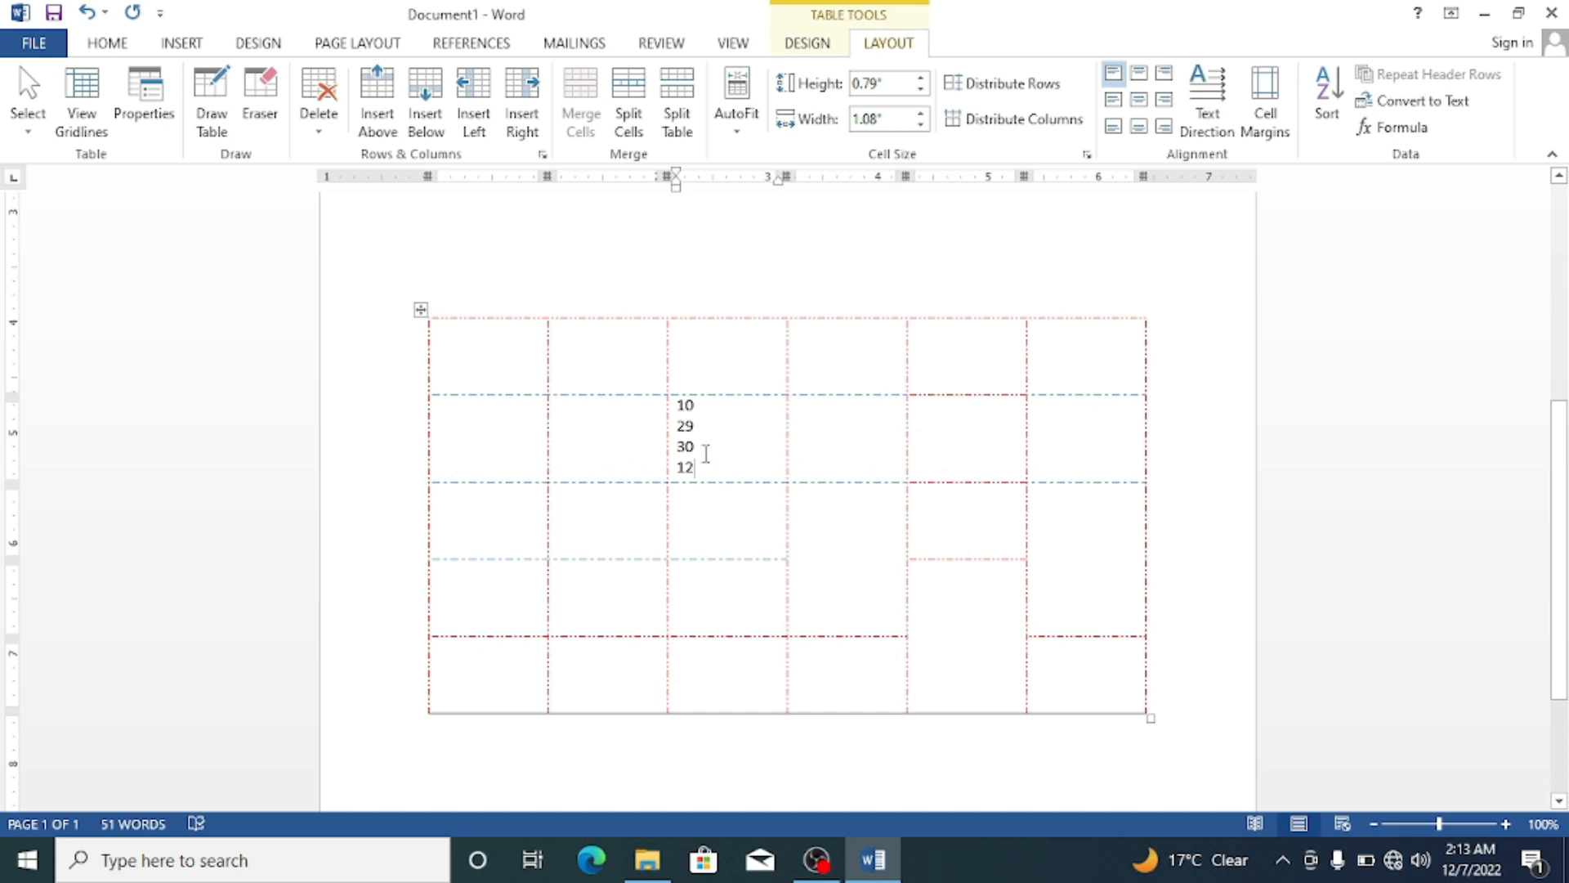
left_click_drag(733, 467, 729, 389)
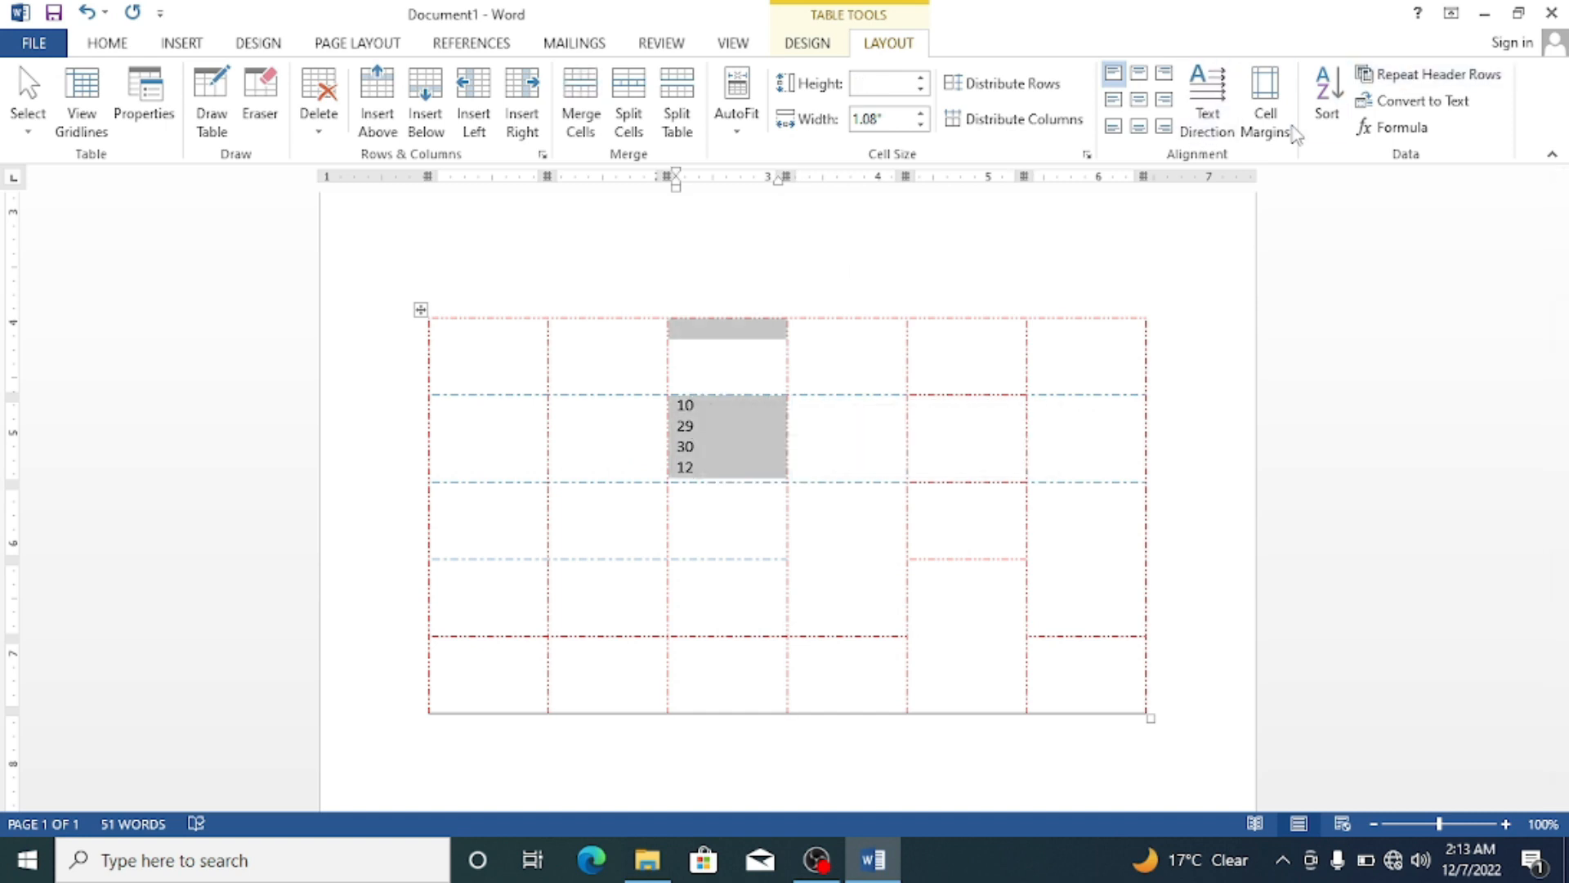
left_click(1327, 96)
left_click(994, 281)
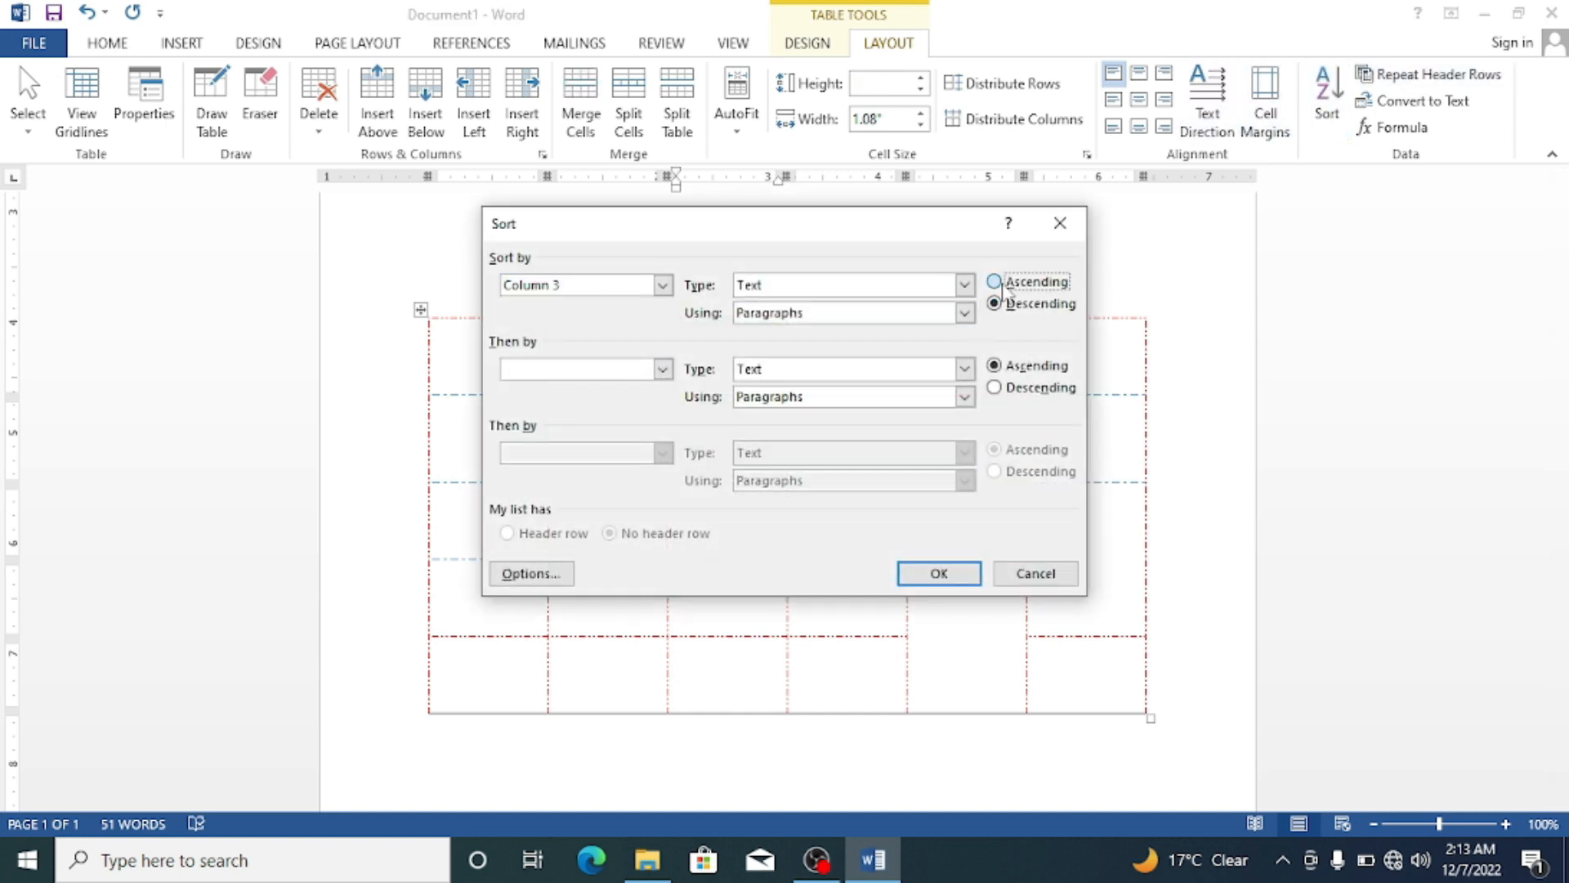
left_click(938, 574)
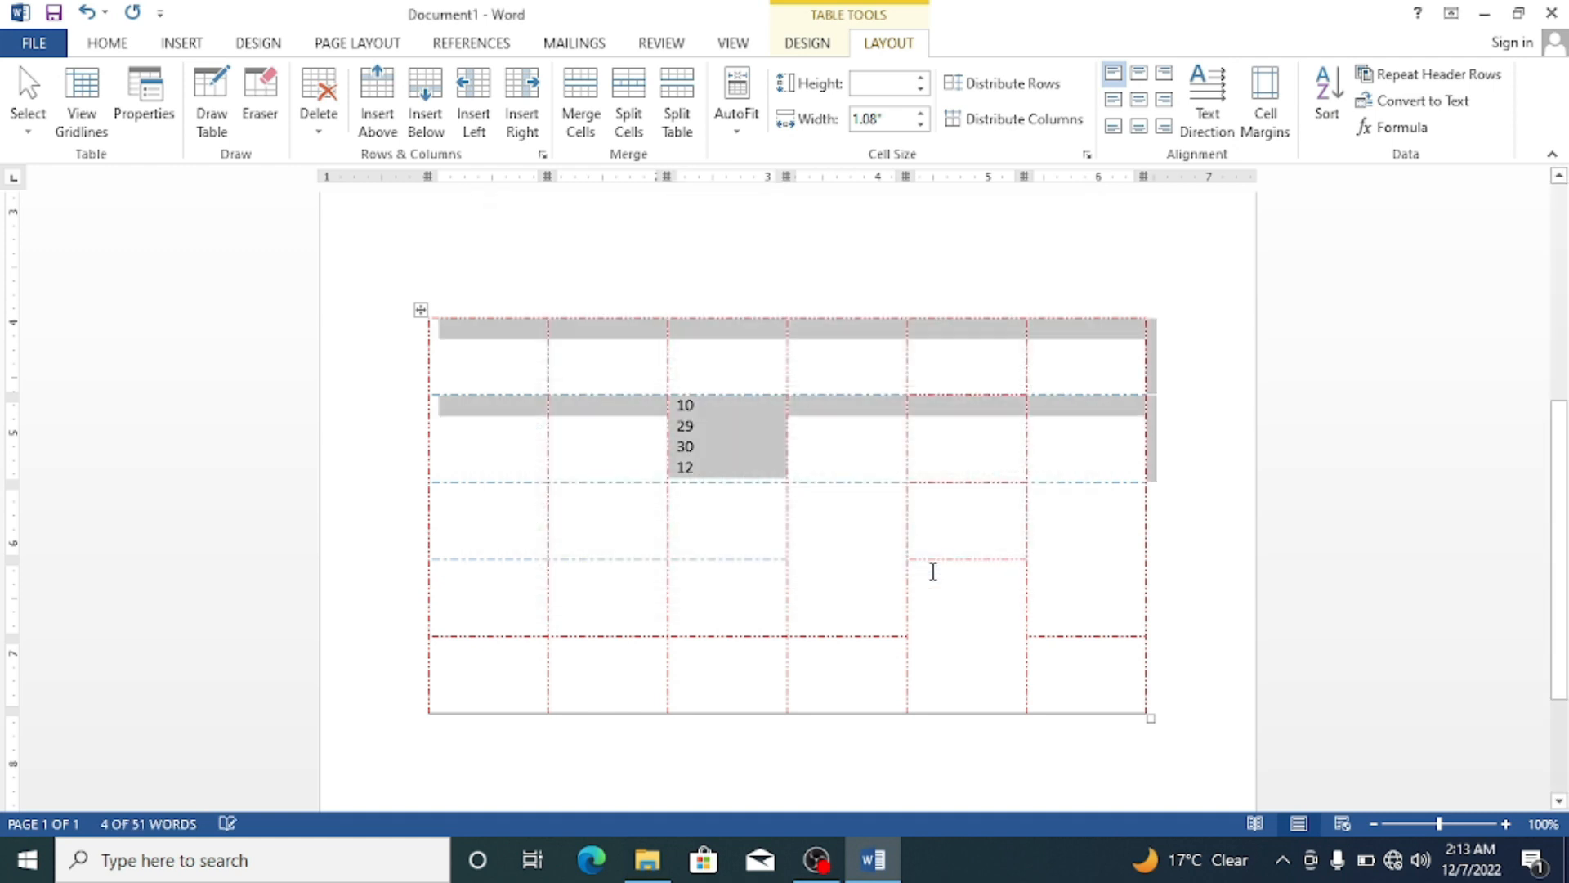
Delete the cell containing the numbers, shifting the remaining cells left.
left_click(720, 452)
left_click_drag(686, 447, 680, 405)
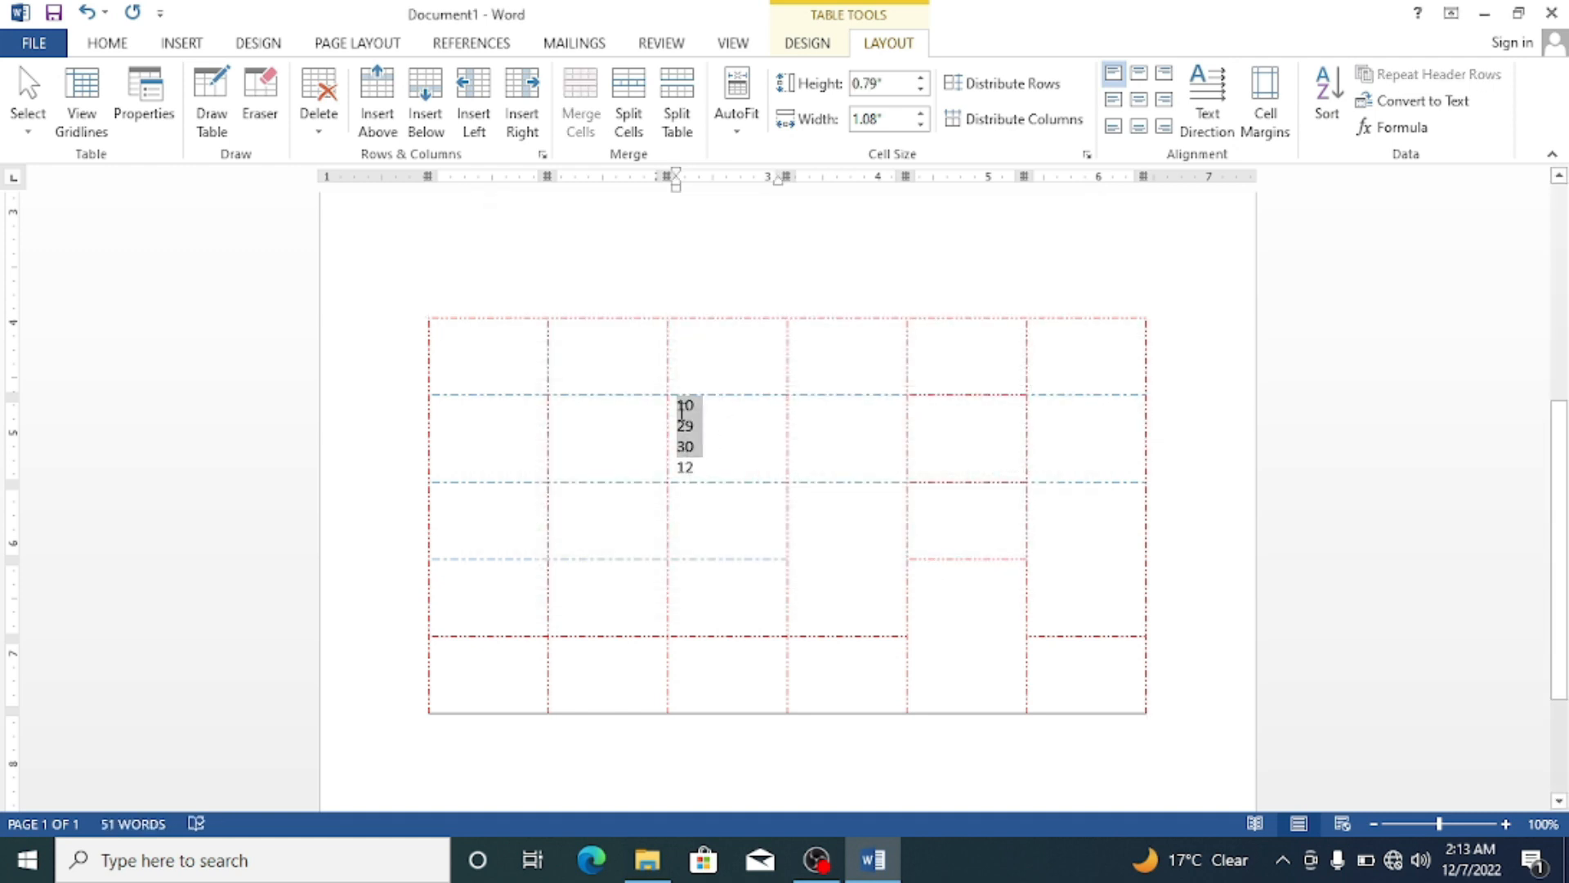
mouse_move(699, 468)
left_mouse_down()
mouse_move(629, 385)
mouse_move(691, 448)
left_mouse_up()
key("BackSpace")
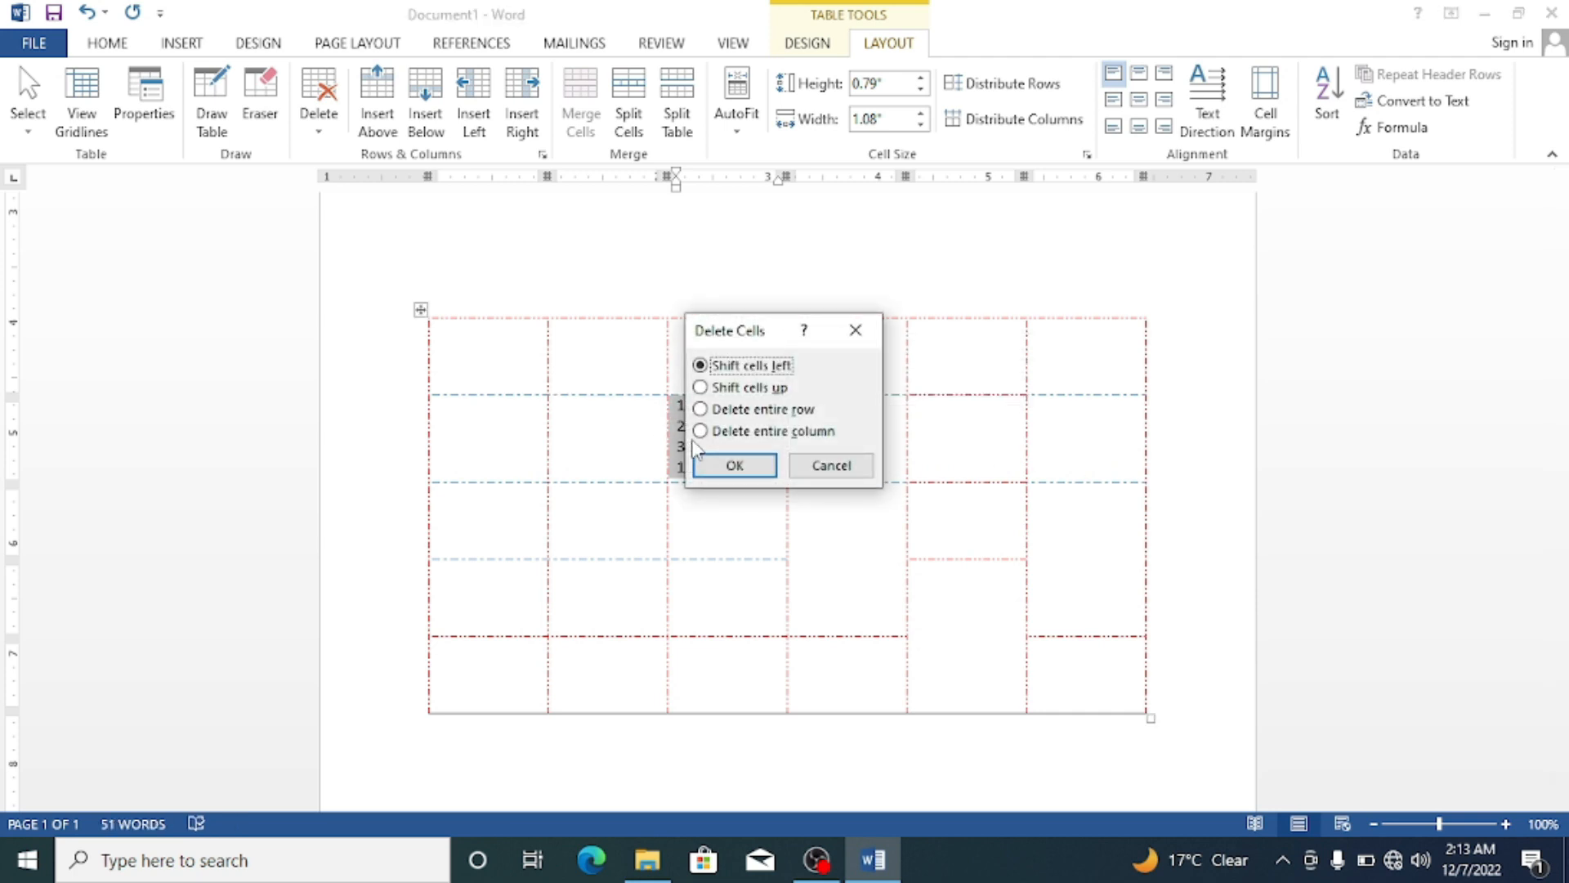
left_click(739, 469)
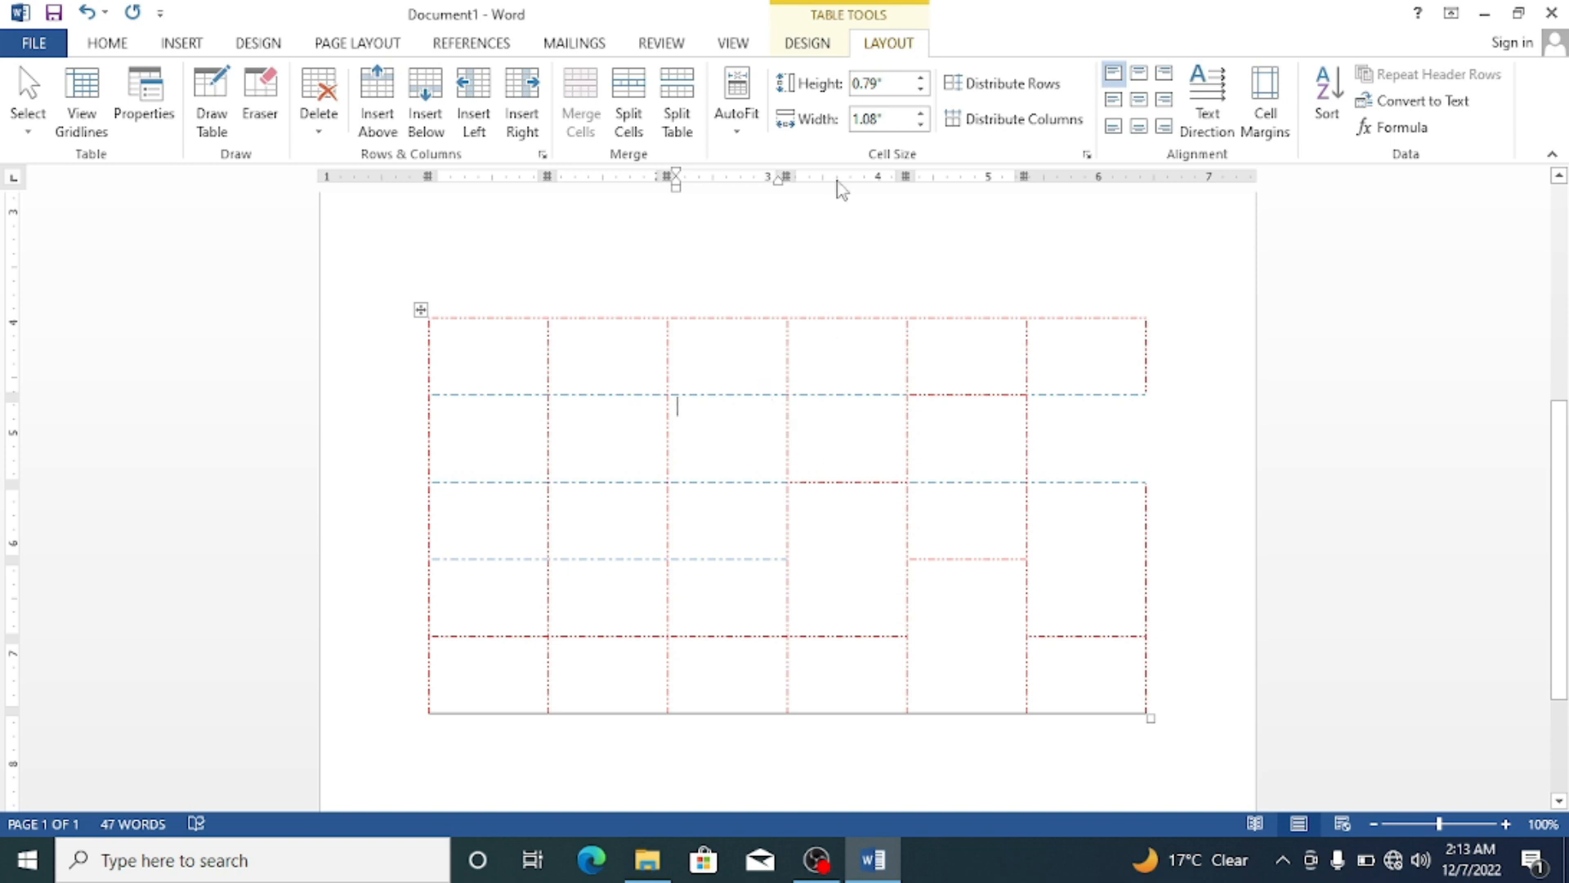
Delete the entire document contents, including the table and the paragraph above it.
left_click_drag(914, 233, 837, 350)
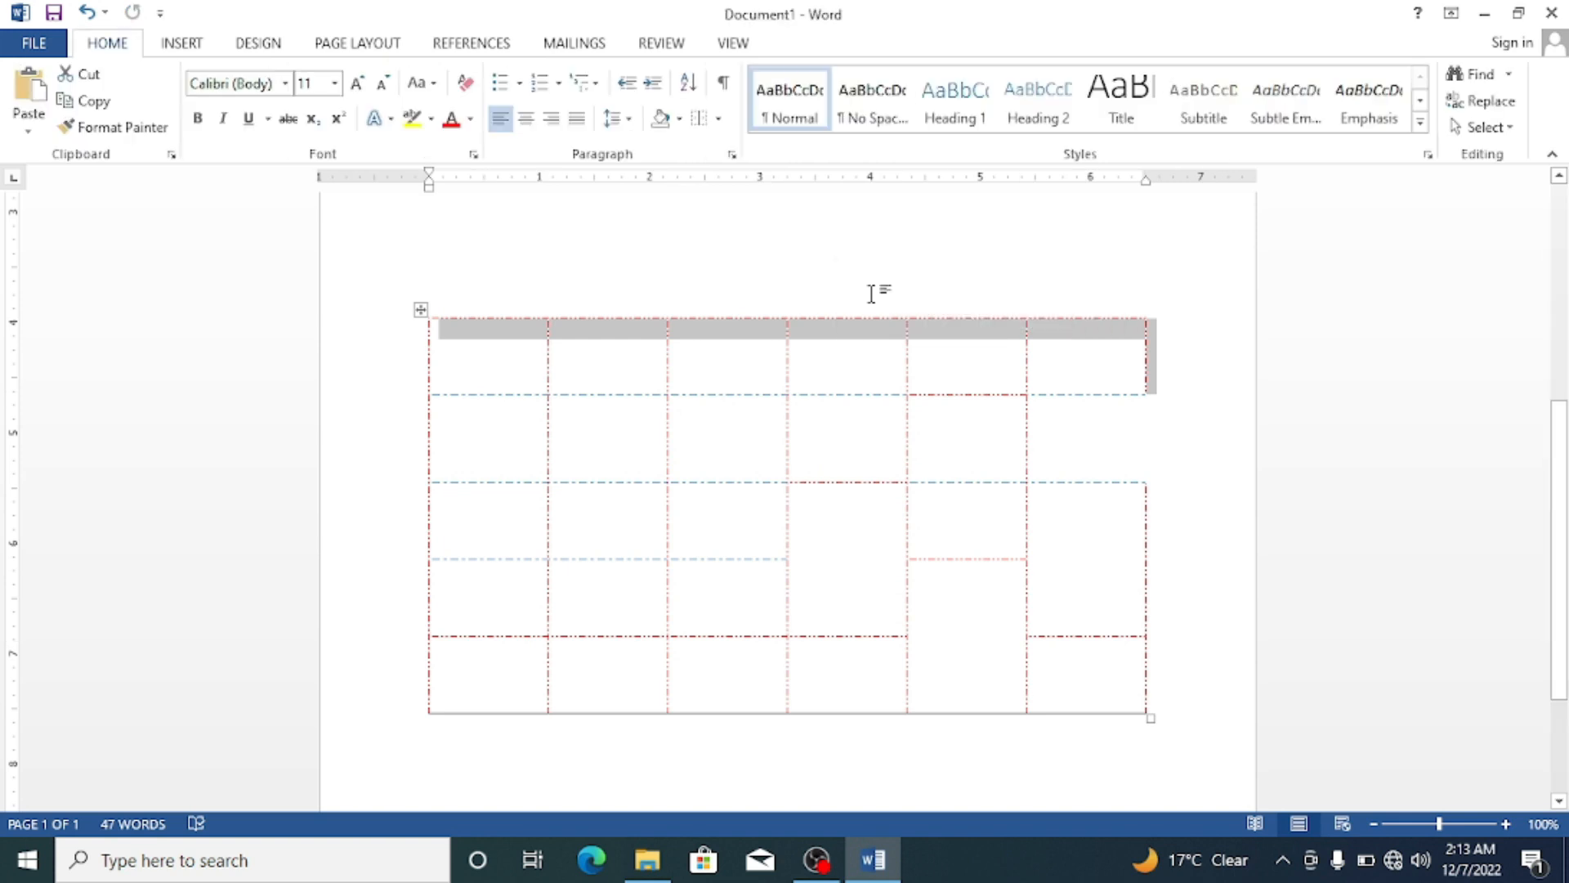
key("ctrl+a")
key("BackSpace")
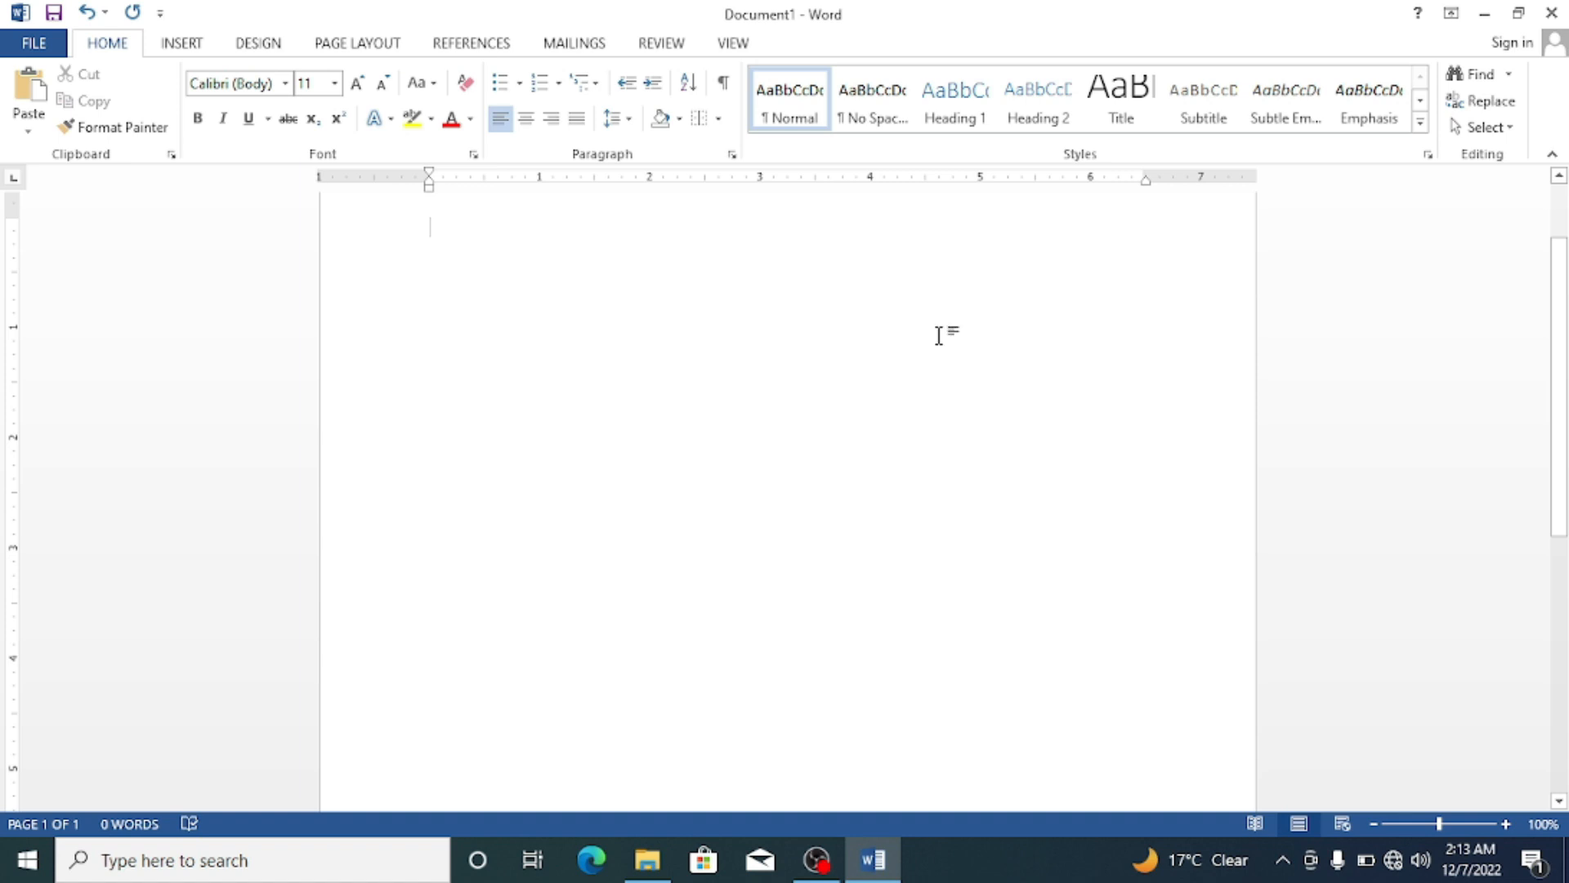
scroll(940, 335, "up", 2)
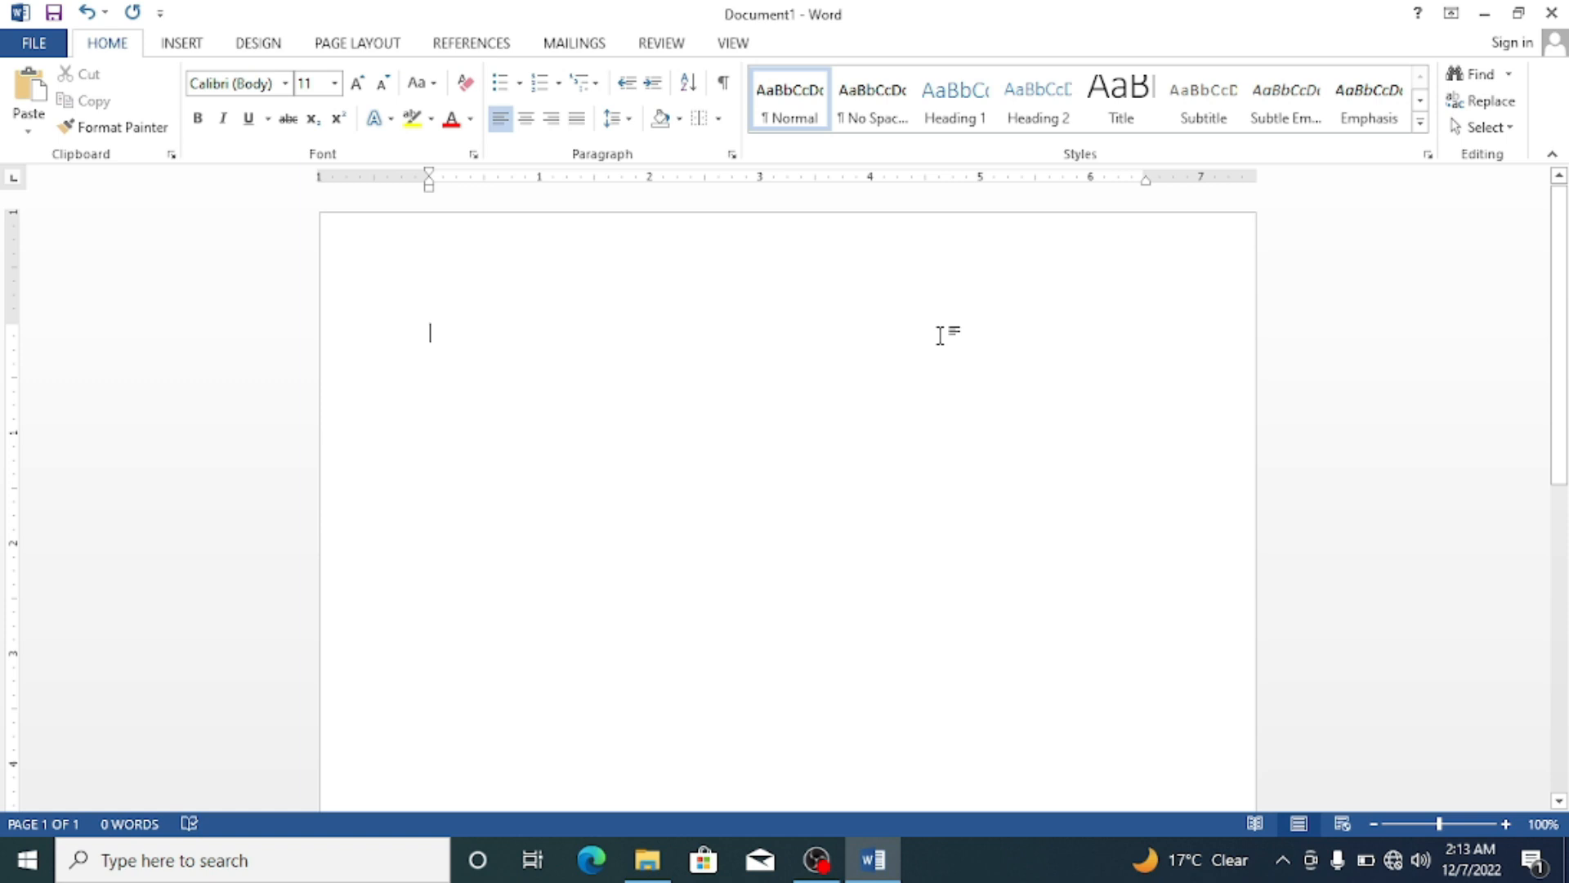
Generate sample paragraphs on the blank page with =rand().
type("=")
type("rar")
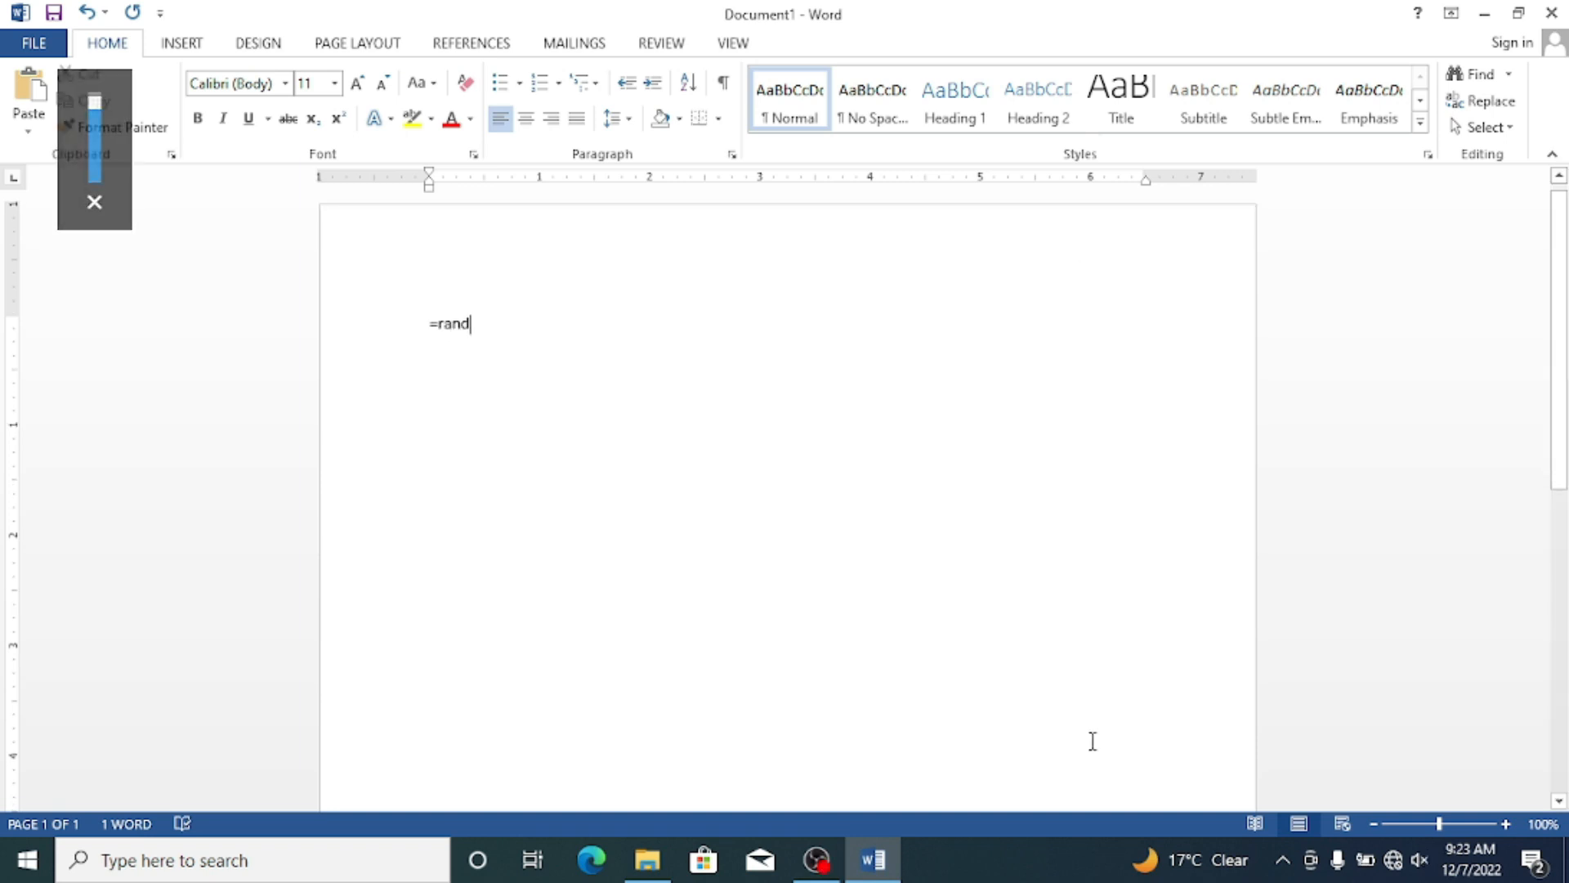
type("(")
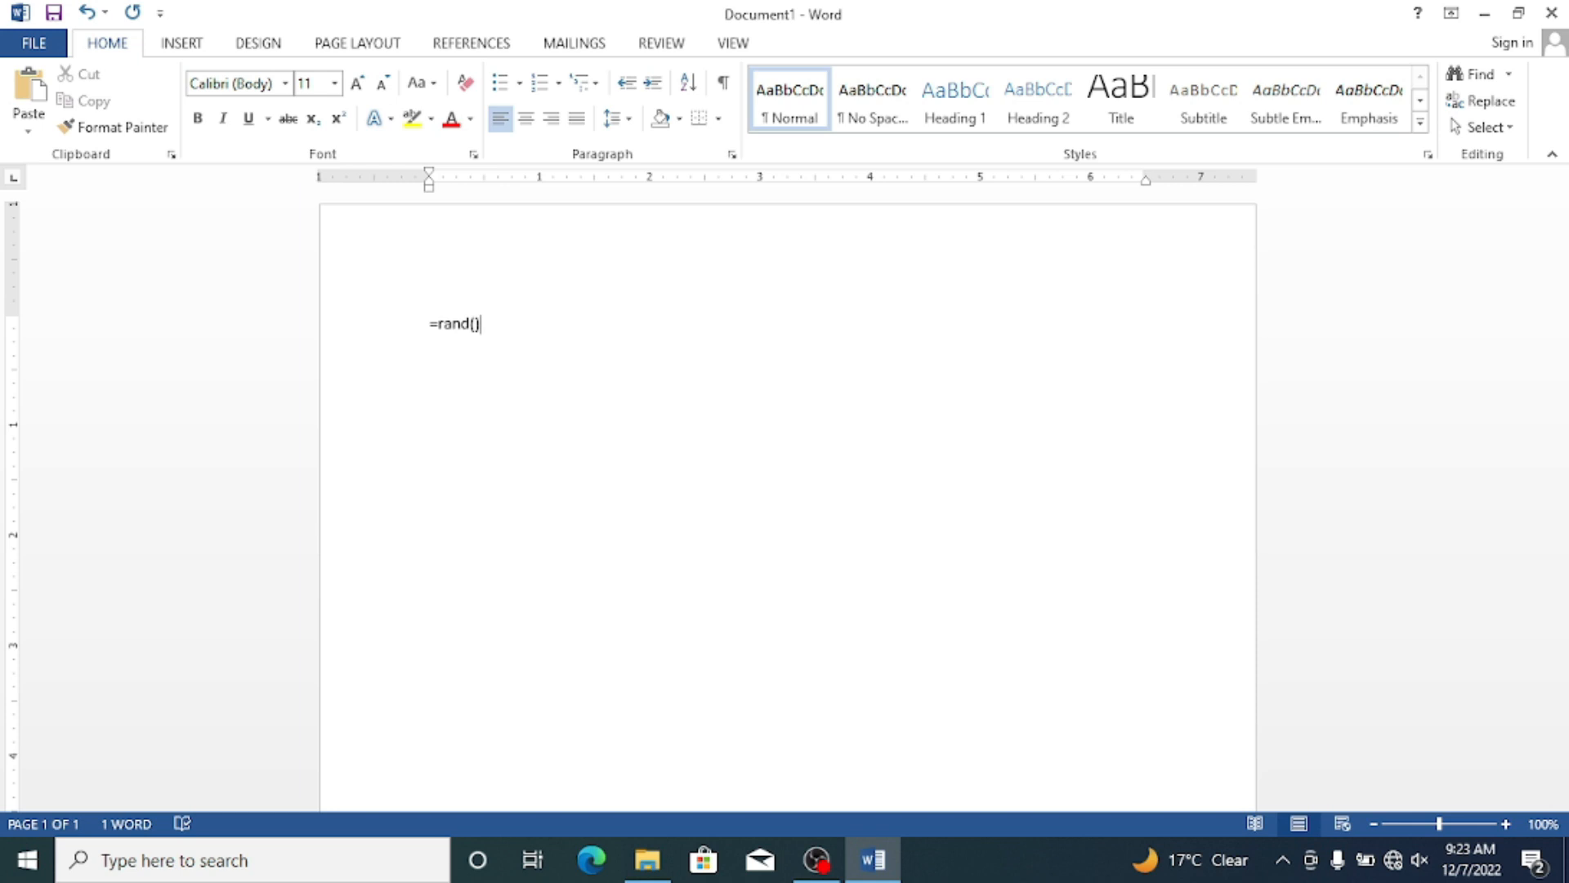
type(")")
key("Return")
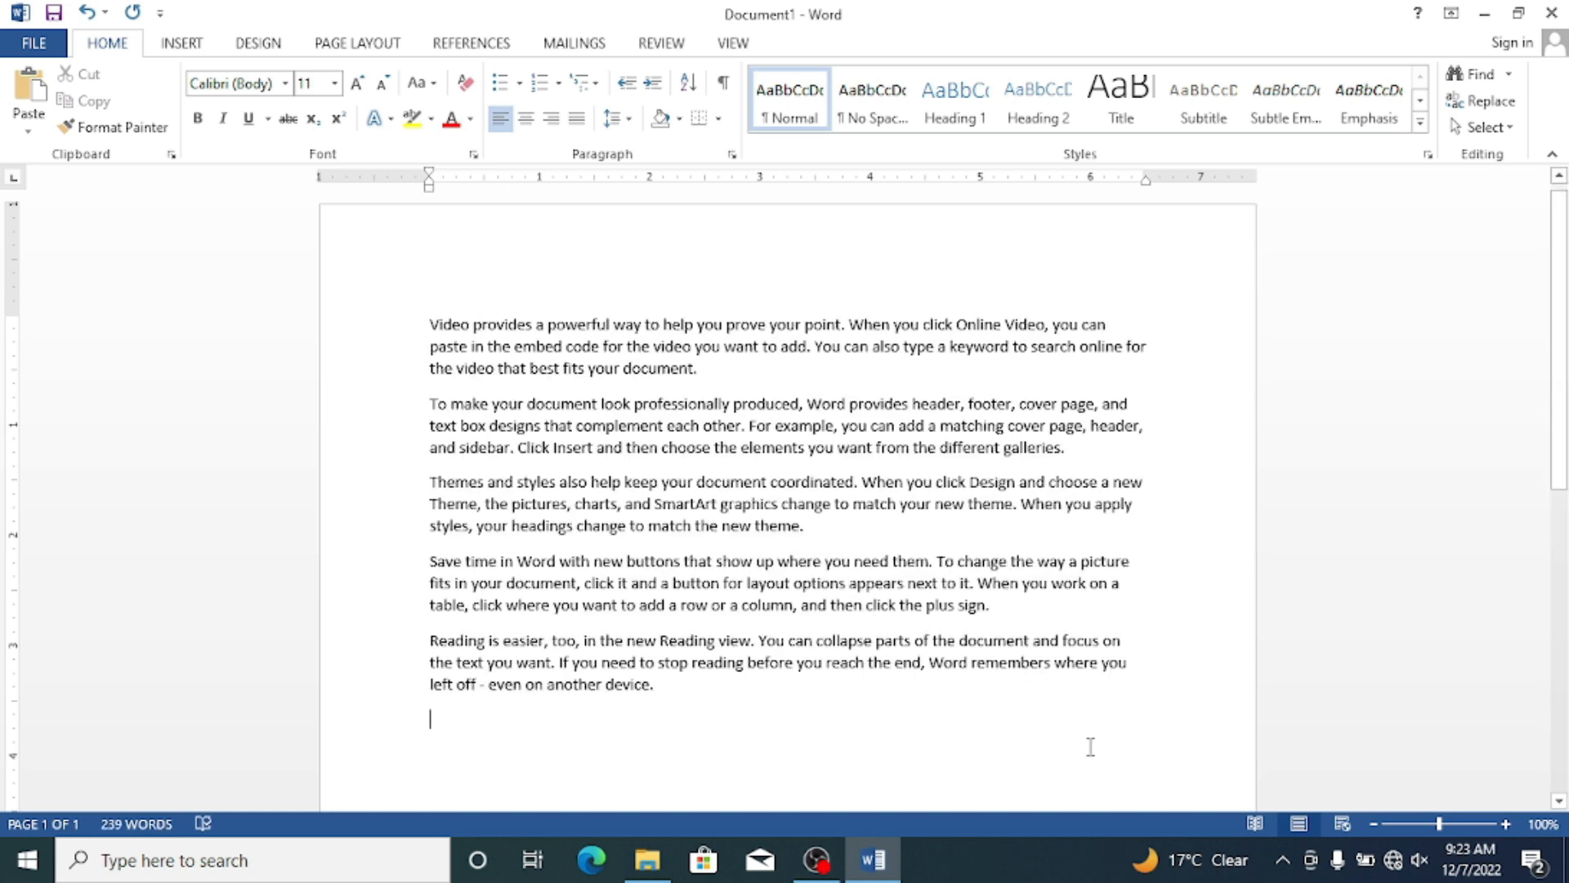
Insert an empty line above the first sample paragraph.
left_click(382, 315)
left_click(467, 296)
key("Return")
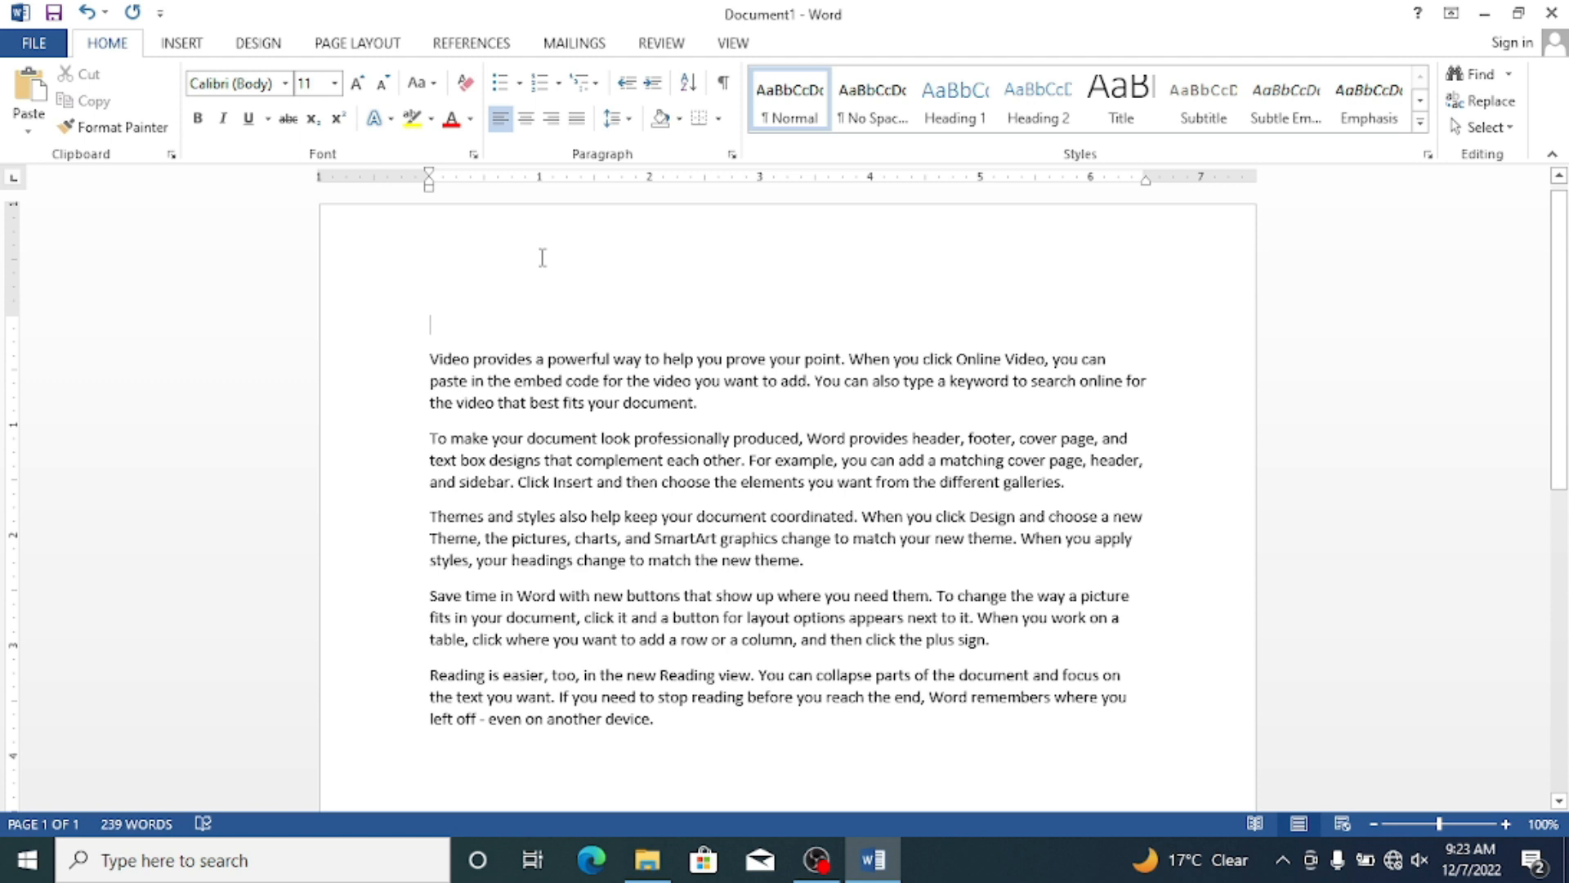
Enter "Parts of computer" on the empty first line and format it with the Heading 2 style.
type("Parts")
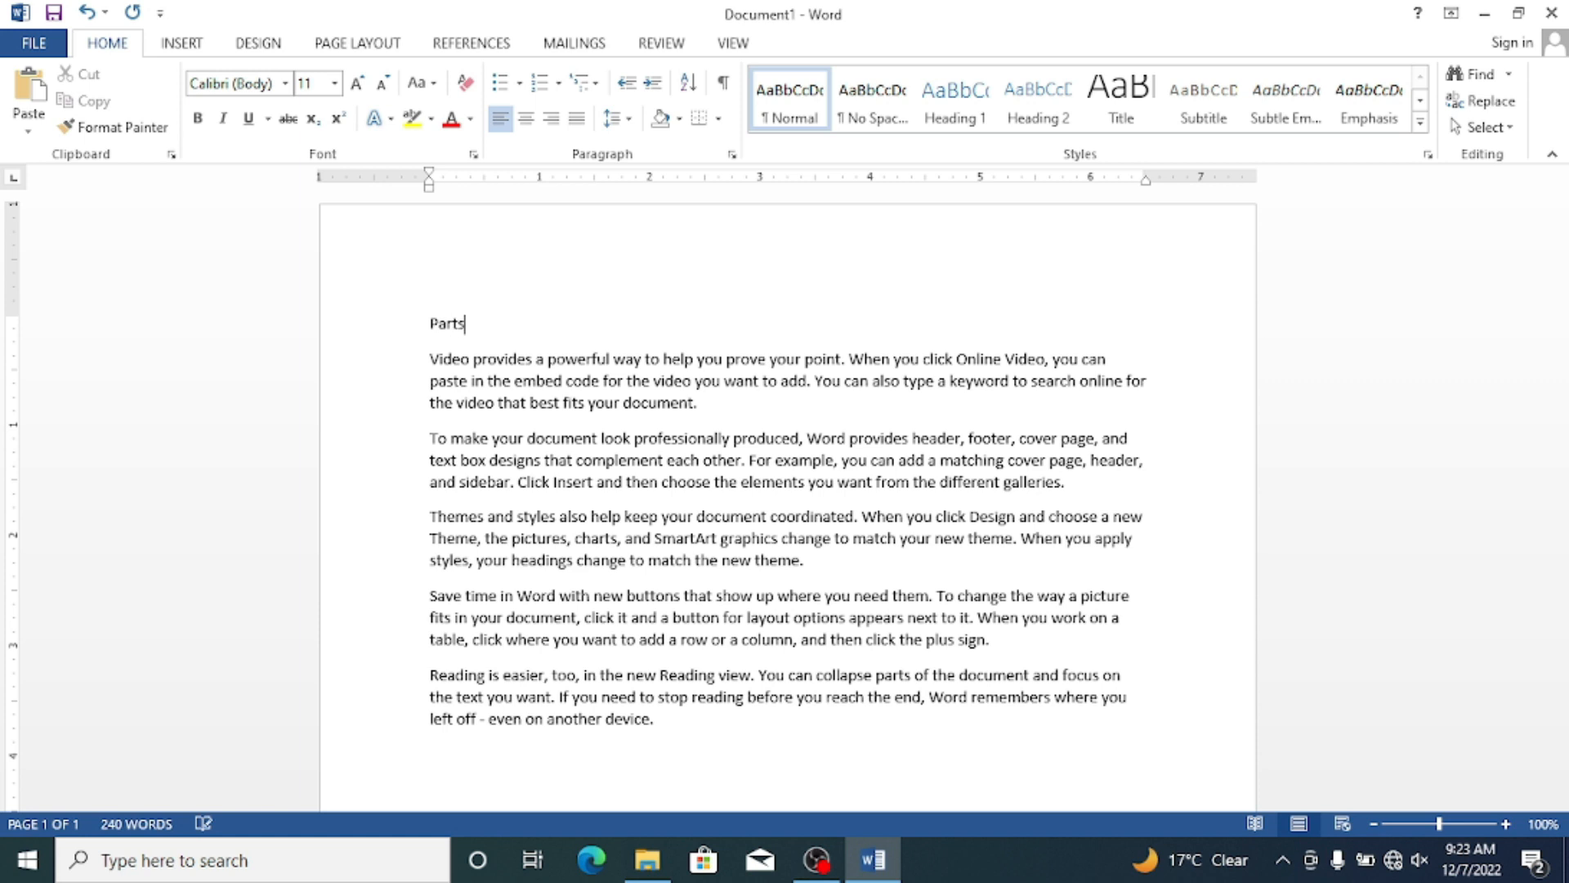
type(" of computer")
left_click_drag(563, 323, 401, 293)
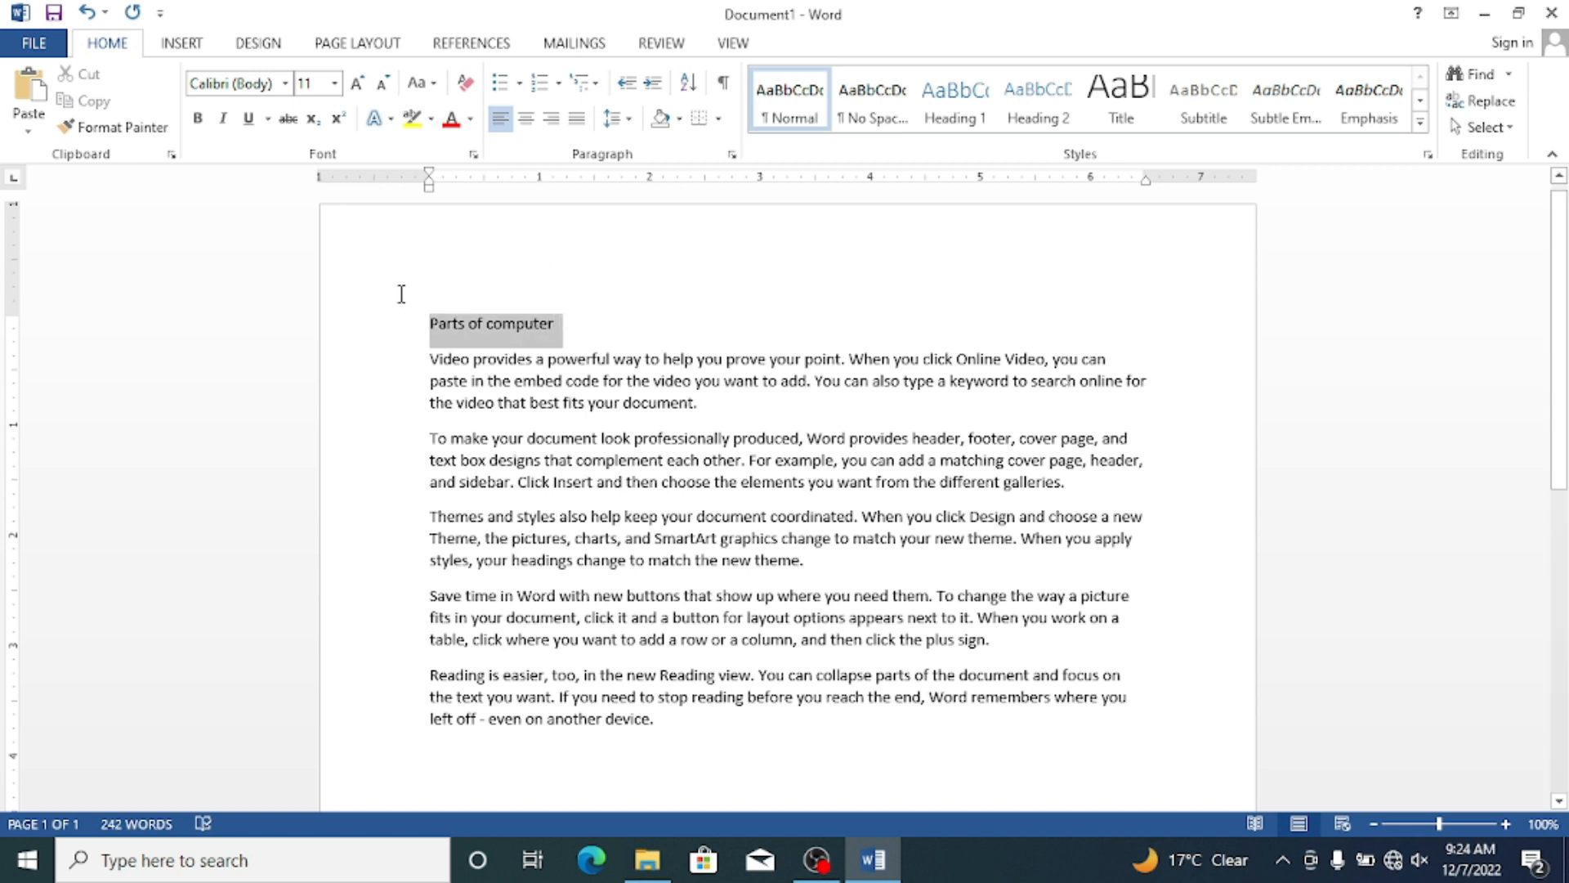
left_click(1045, 88)
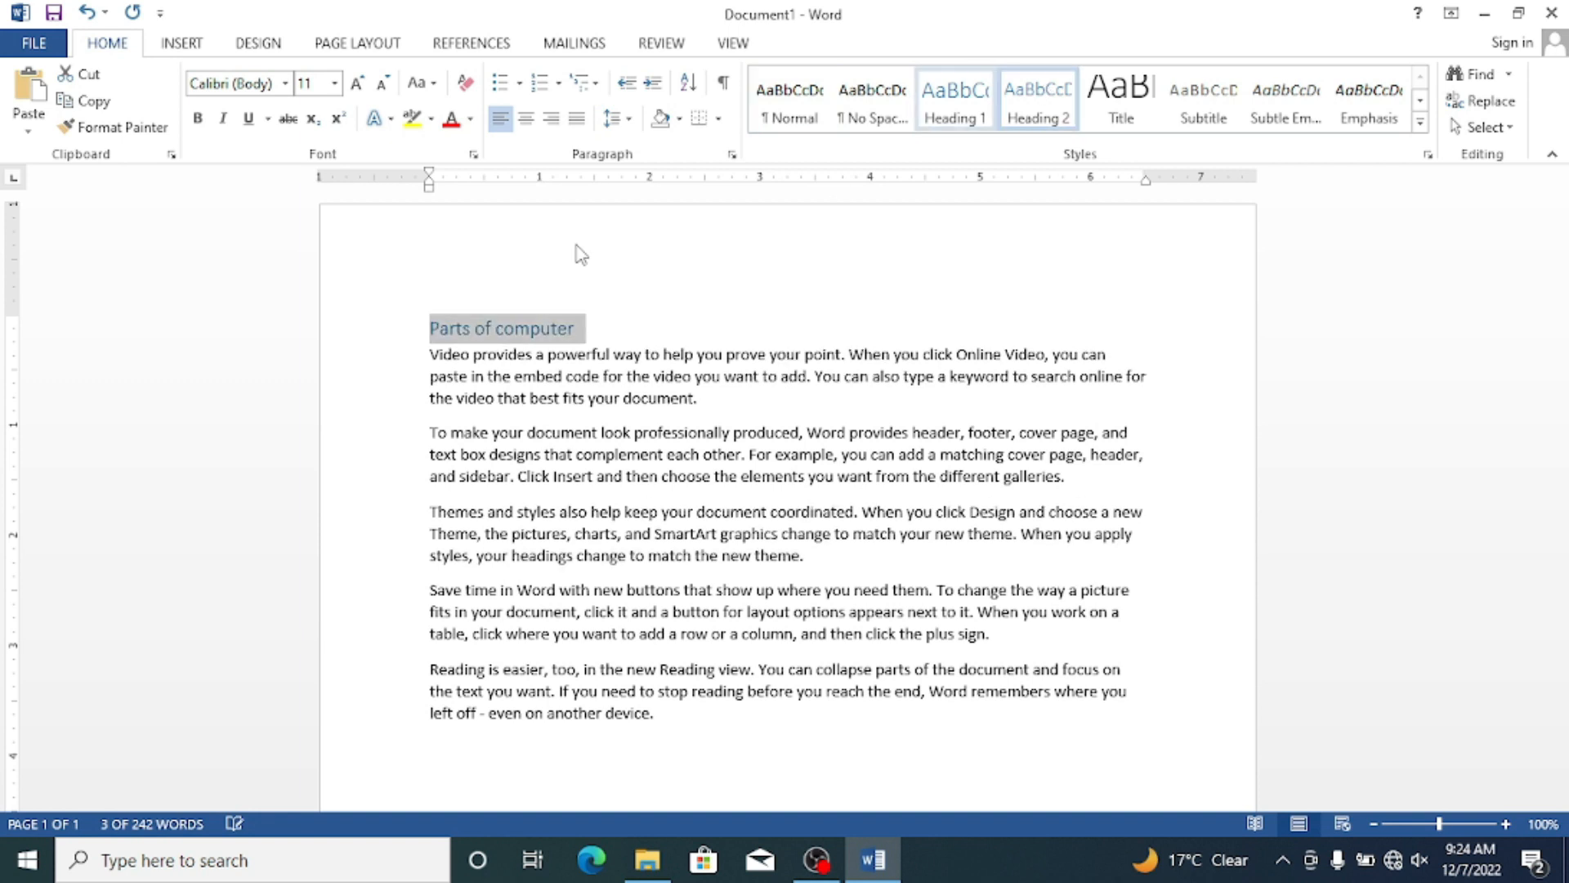
Add a "Software" line after the first paragraph and format it with the Heading 2 style.
left_click(574, 420)
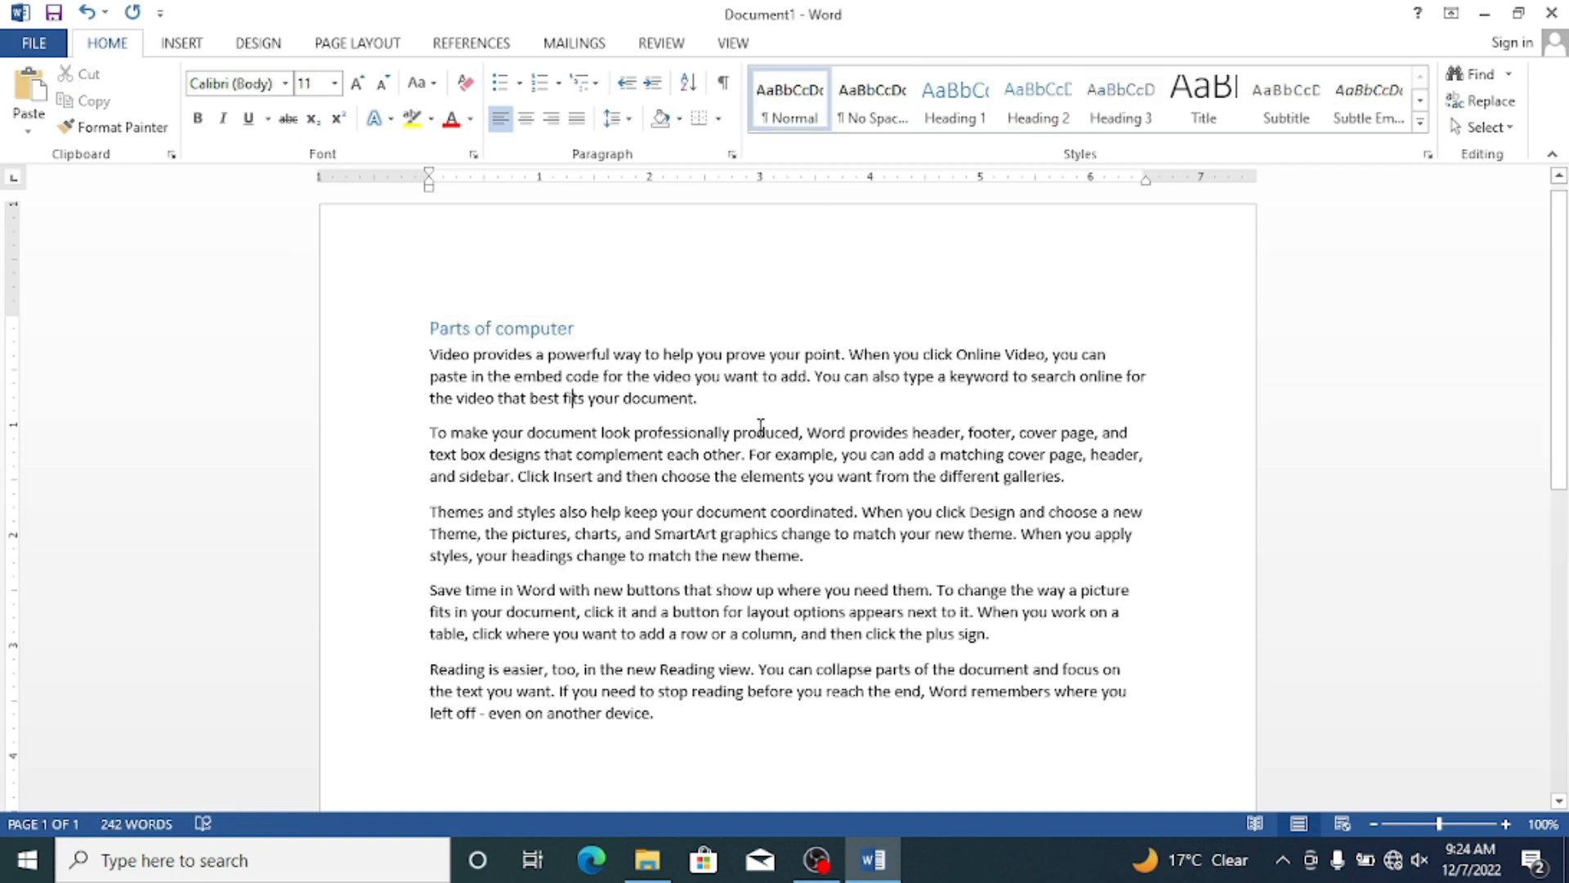
left_click(708, 413)
key("Return")
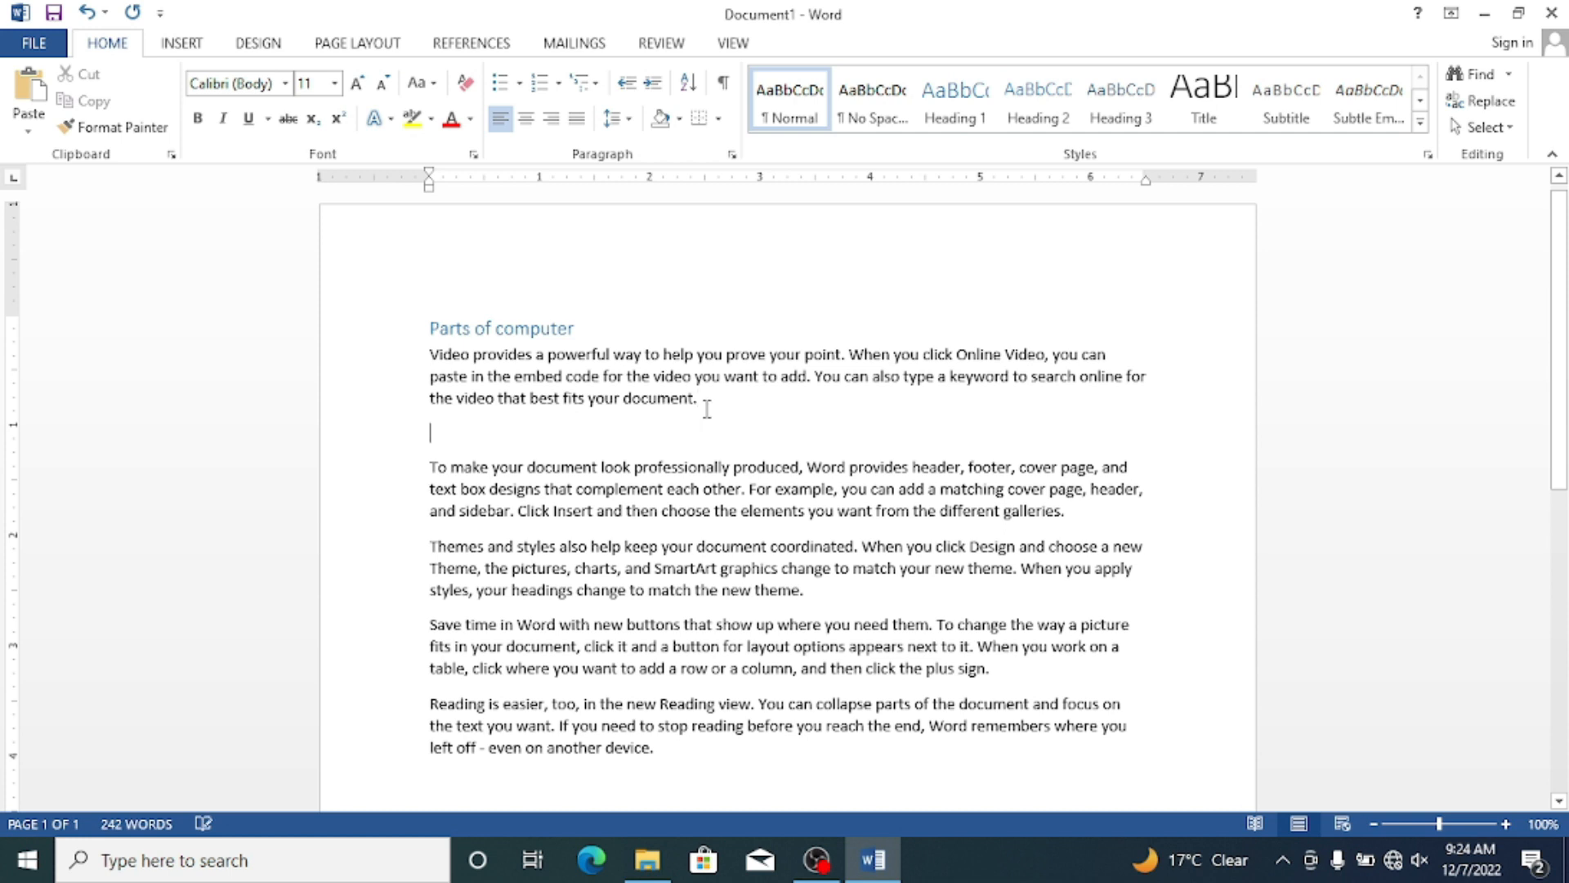
type("Softwar")
left_click_drag(586, 421, 435, 443)
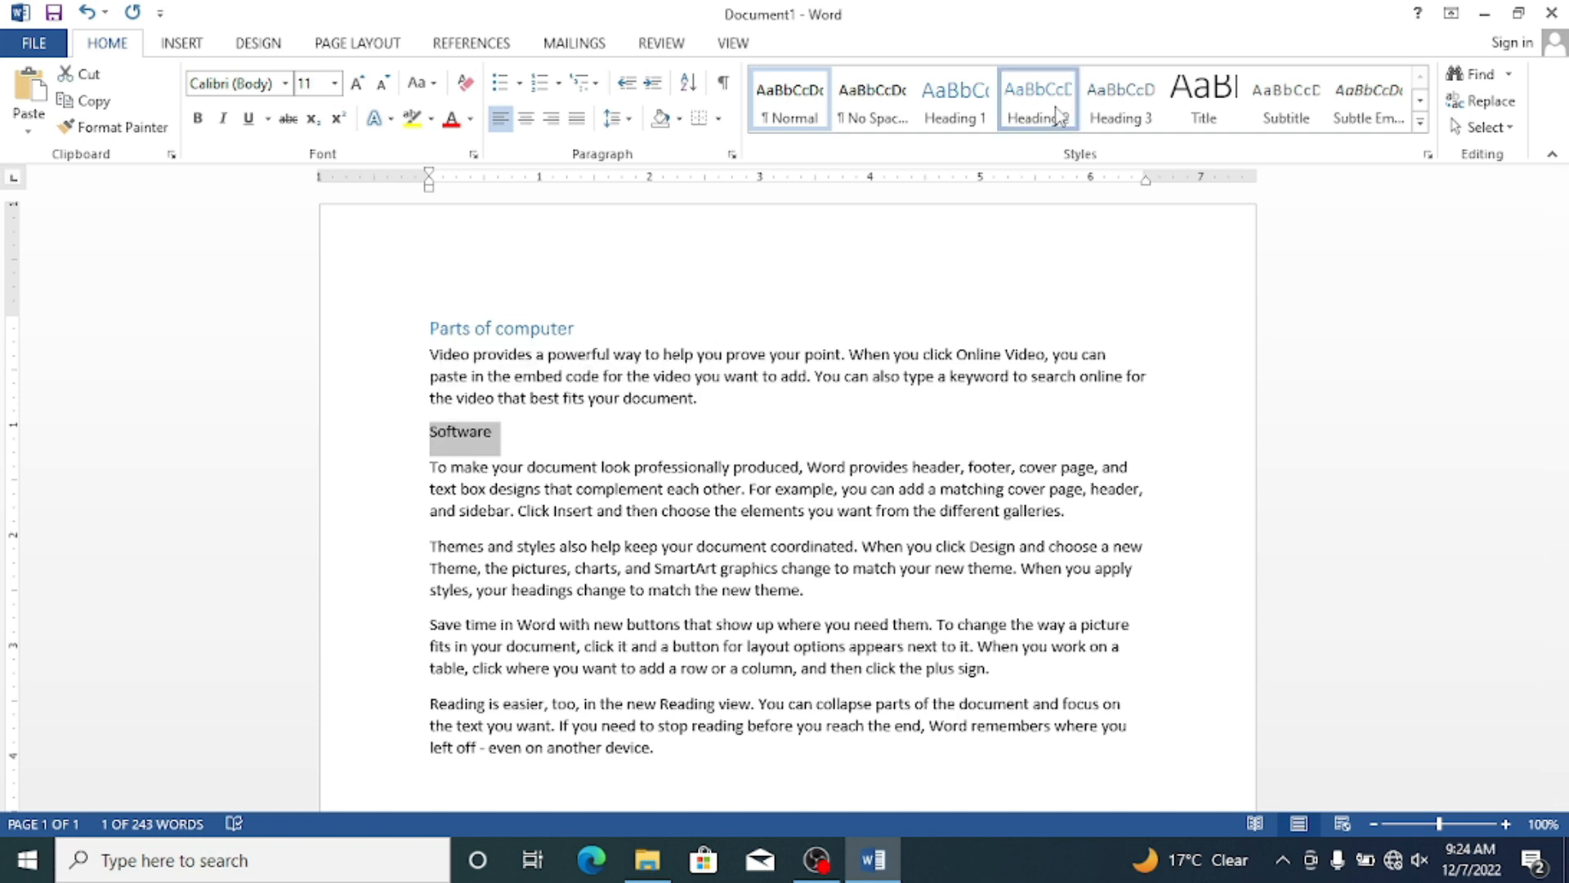
left_click(1054, 105)
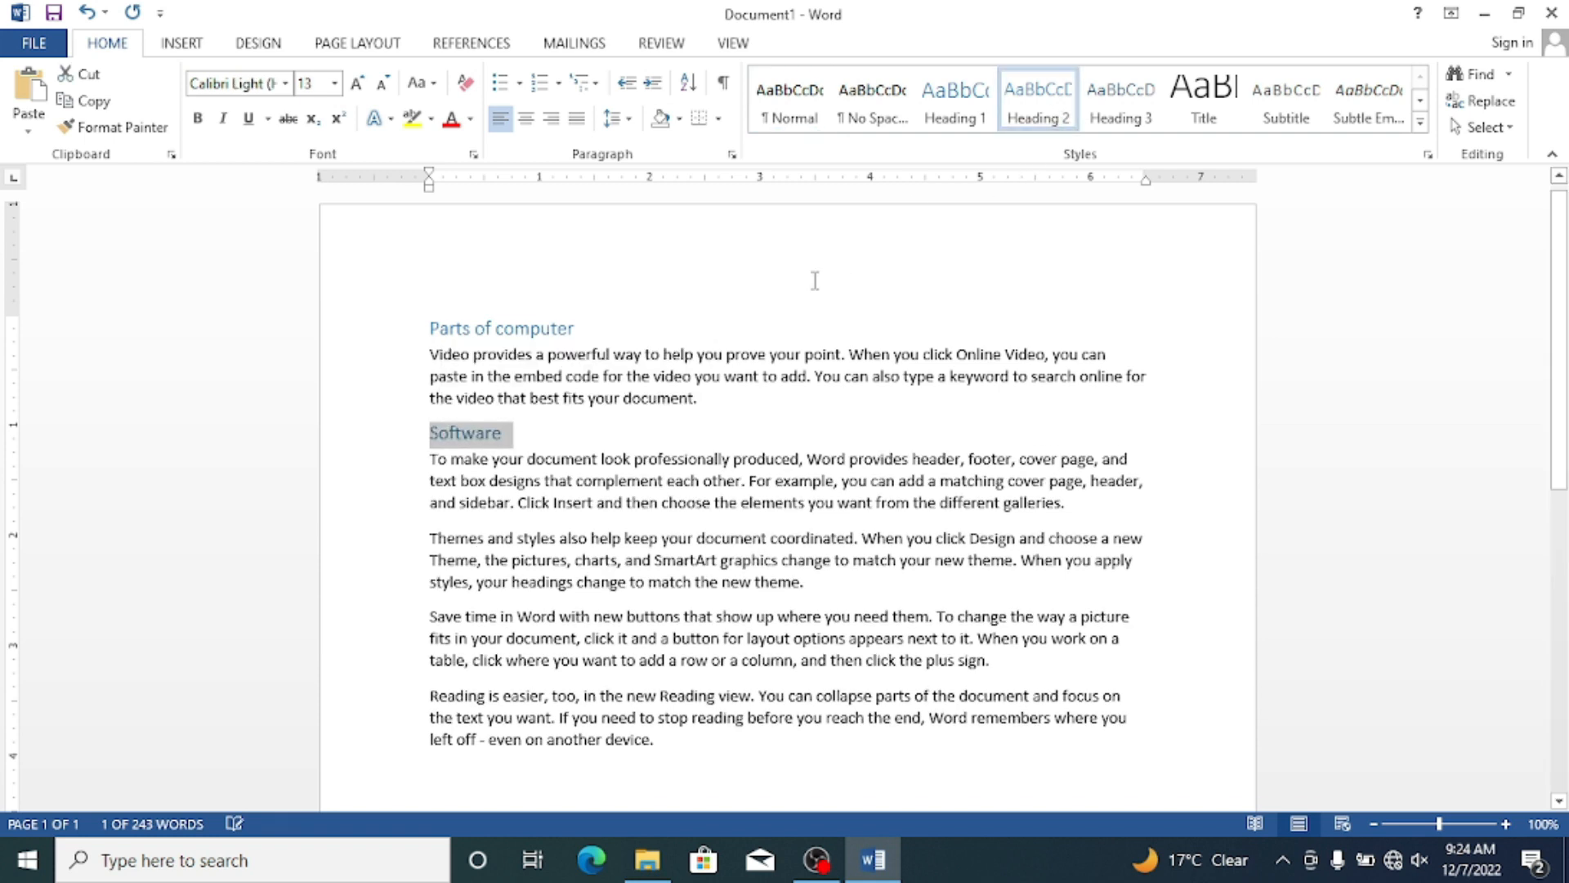
Add a "Hardware" line after the second paragraph and format it with the Heading 2 style.
left_click(1104, 518)
key("Return")
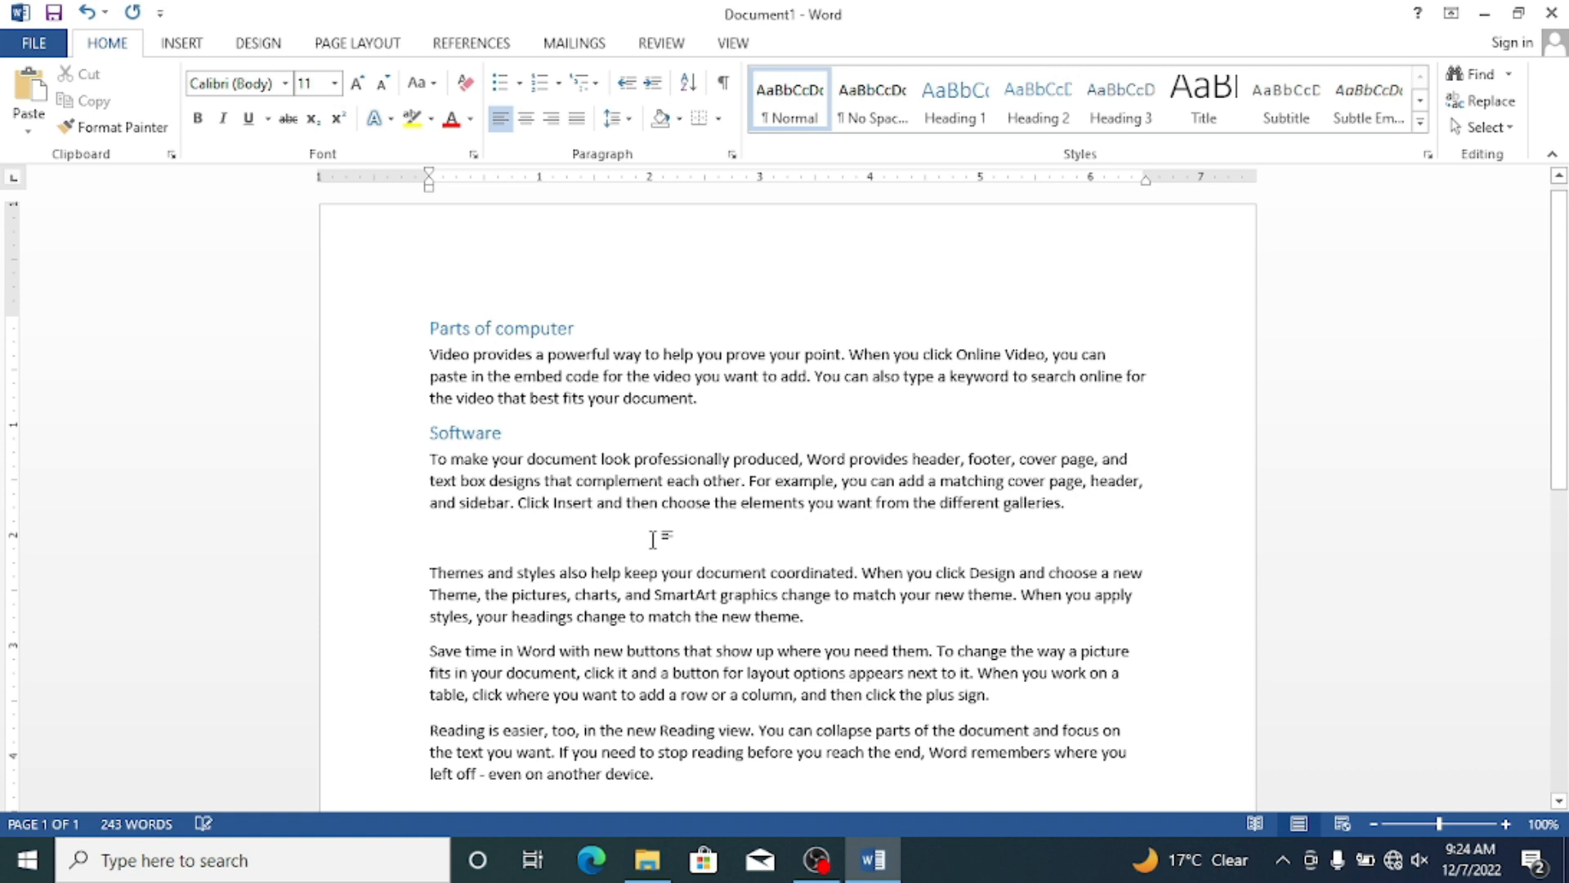
type("Hardware")
left_click_drag(574, 540, 438, 528)
left_click_drag(426, 527, 426, 543)
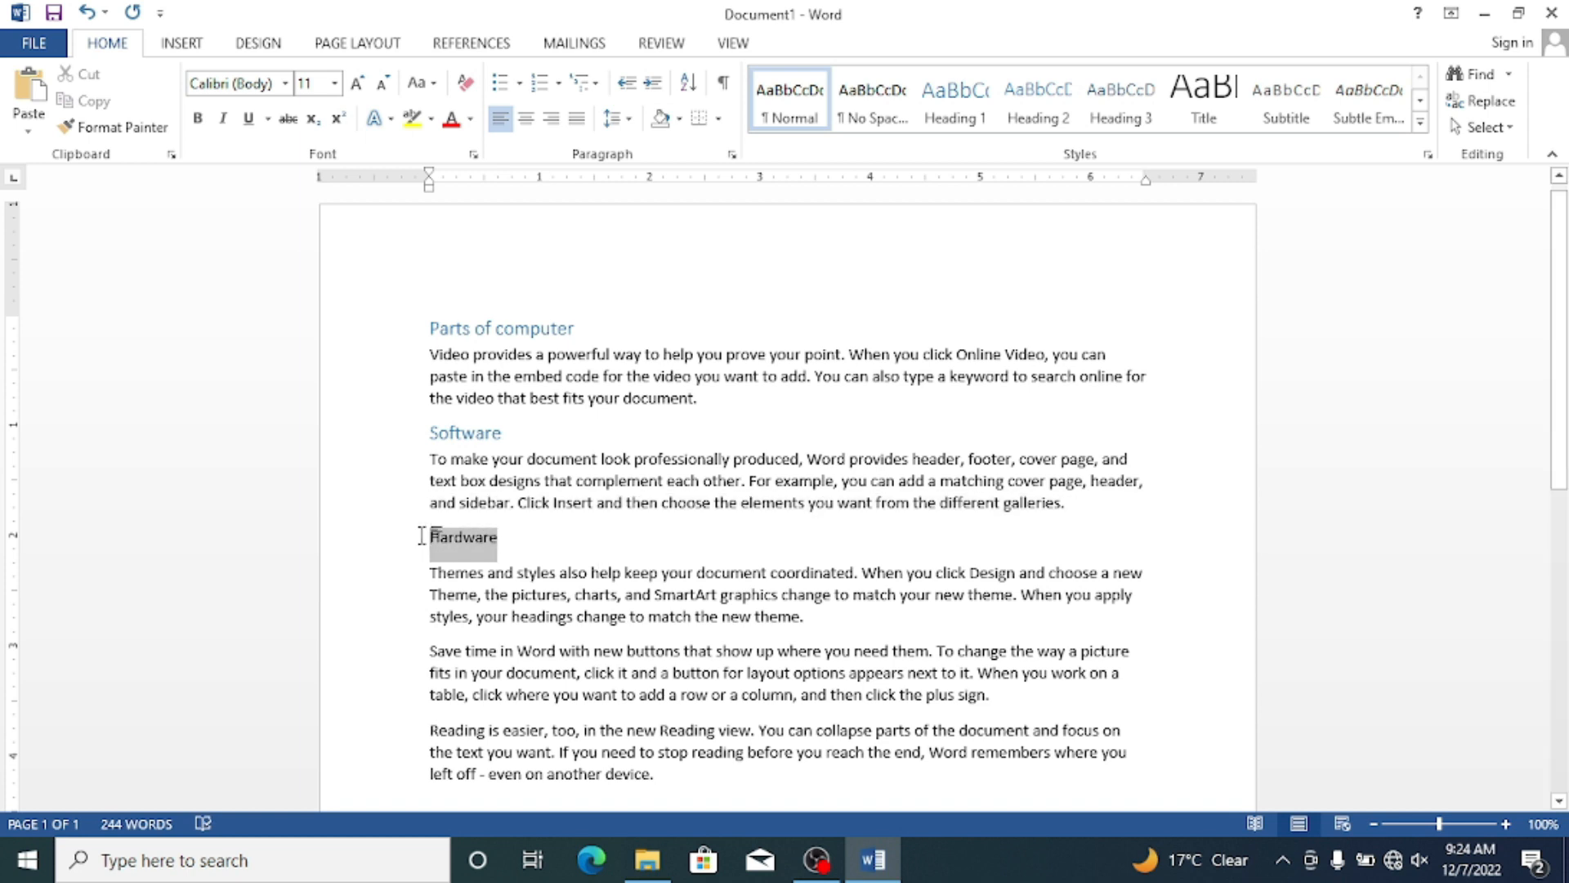
left_click(1039, 91)
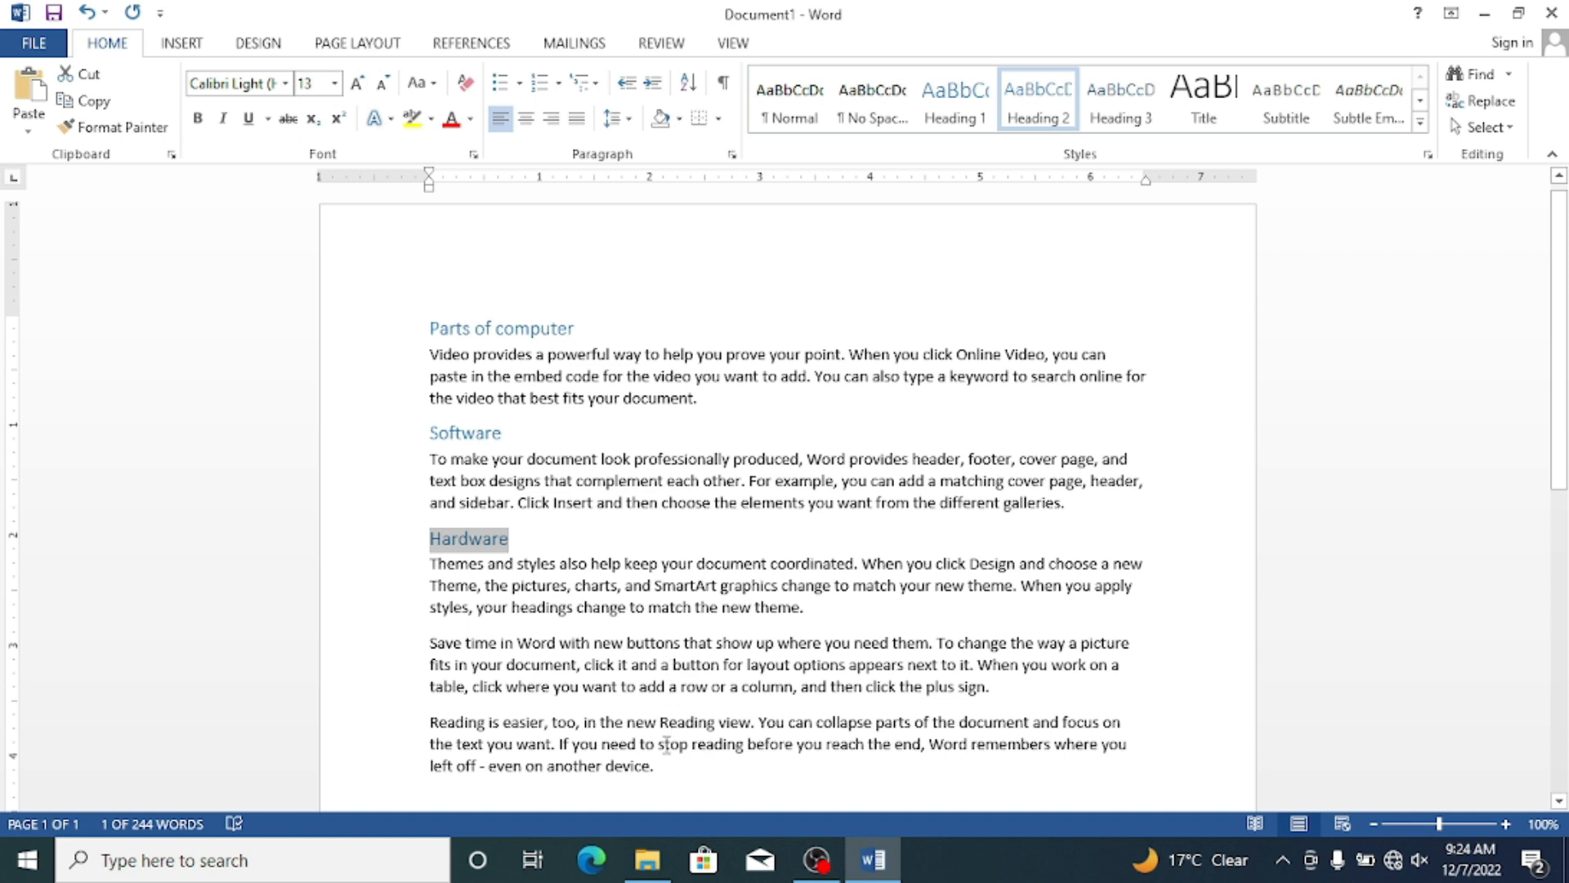
Delete the last two sample paragraphs of the document.
left_click_drag(667, 780, 420, 641)
key("Delete")
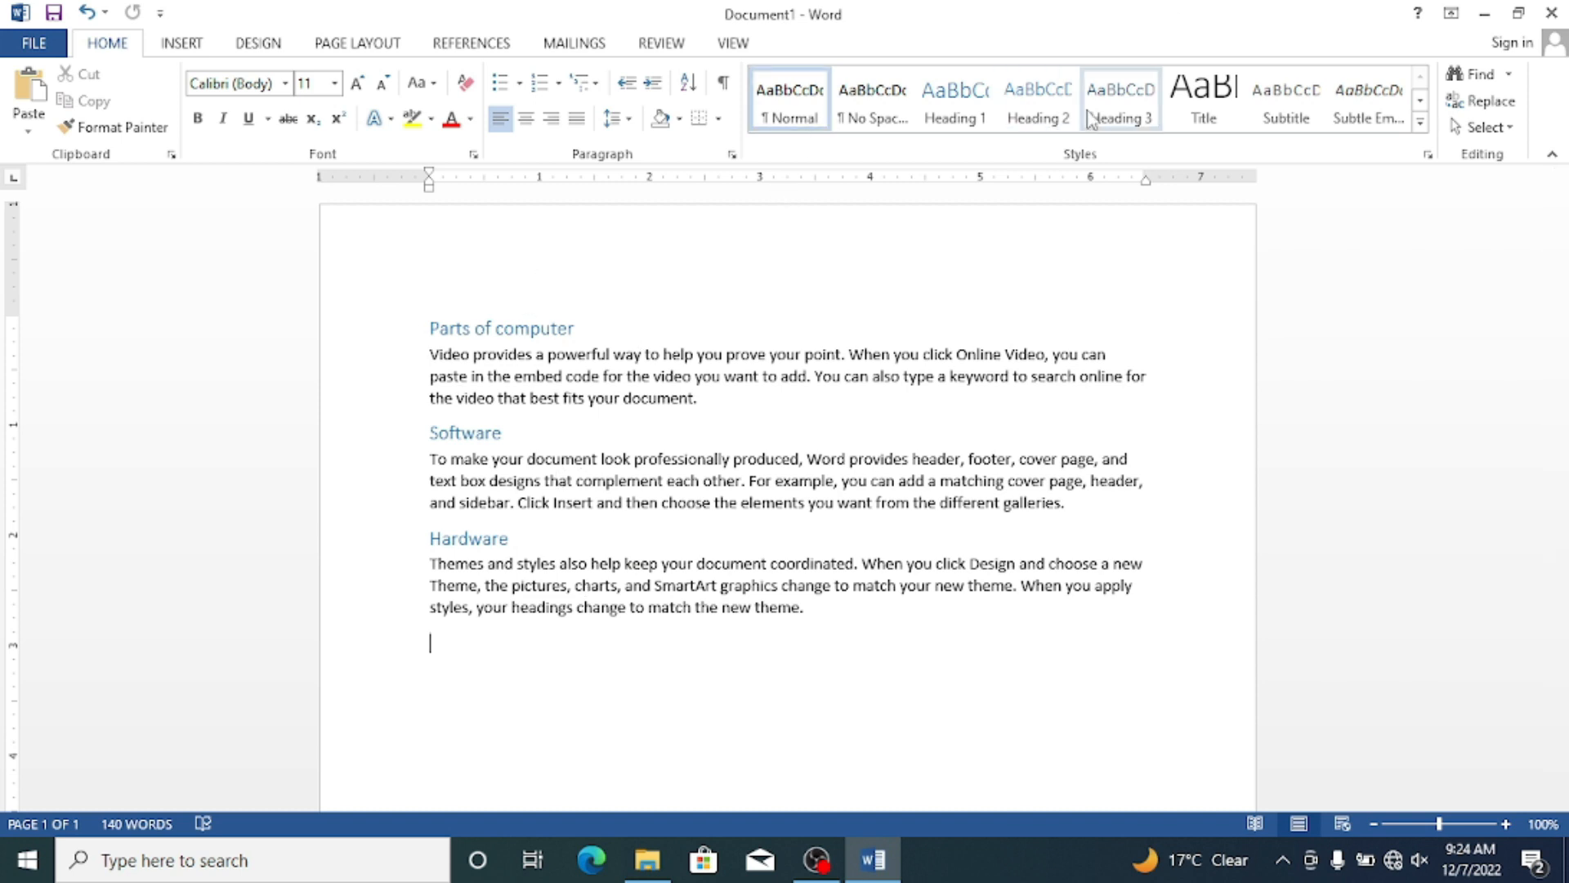
Try the Title and Heading 3 styles on the "Parts of computer" heading and set it back to Heading 2.
left_click_drag(587, 331, 430, 328)
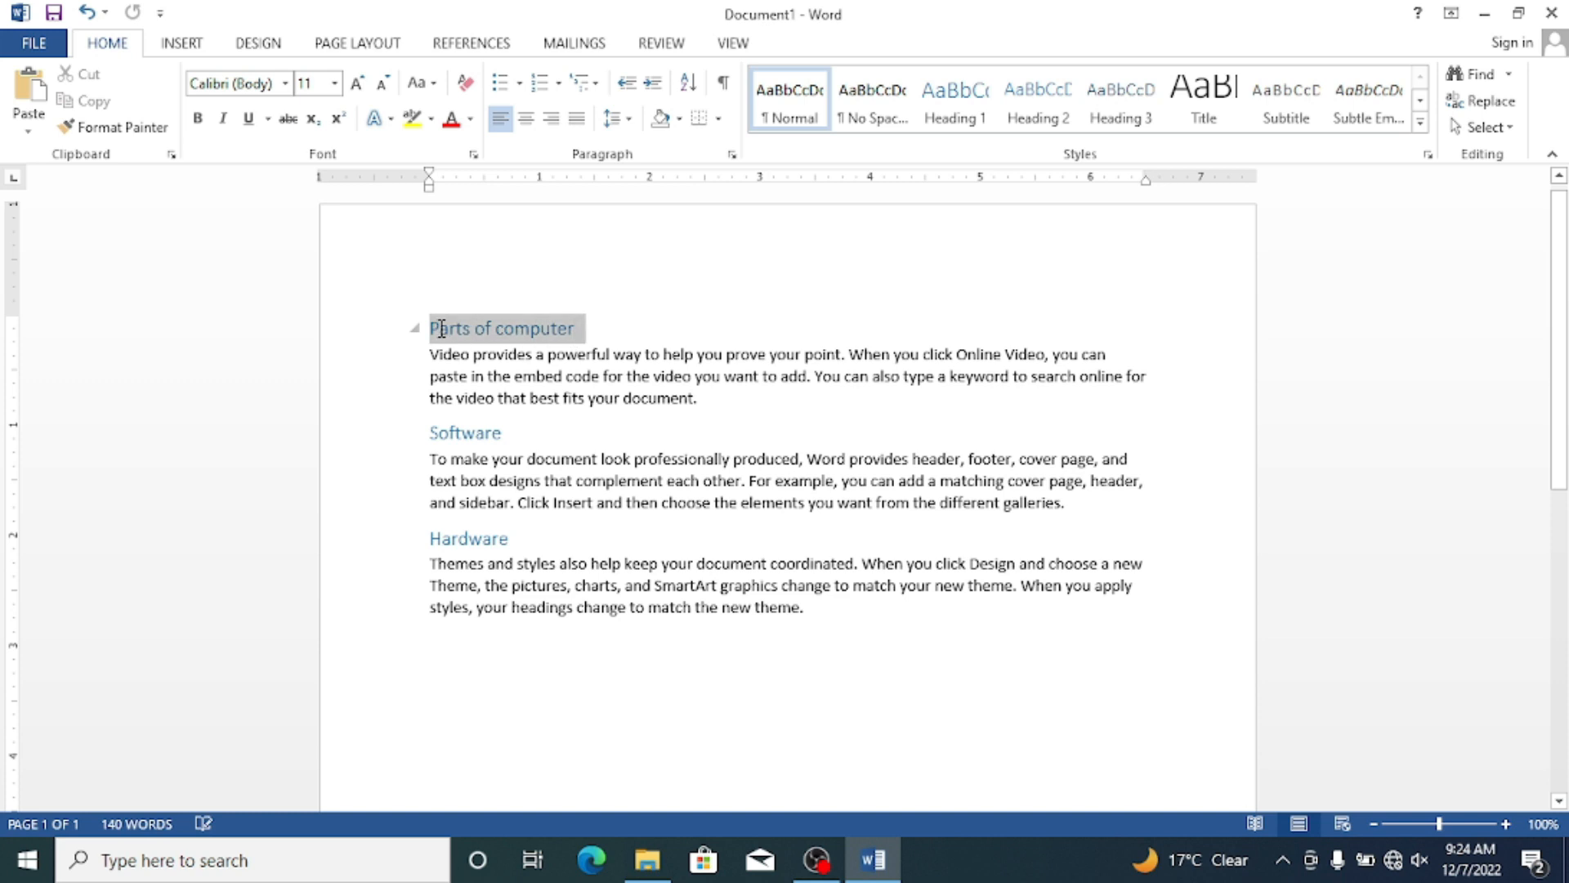
left_click(1204, 100)
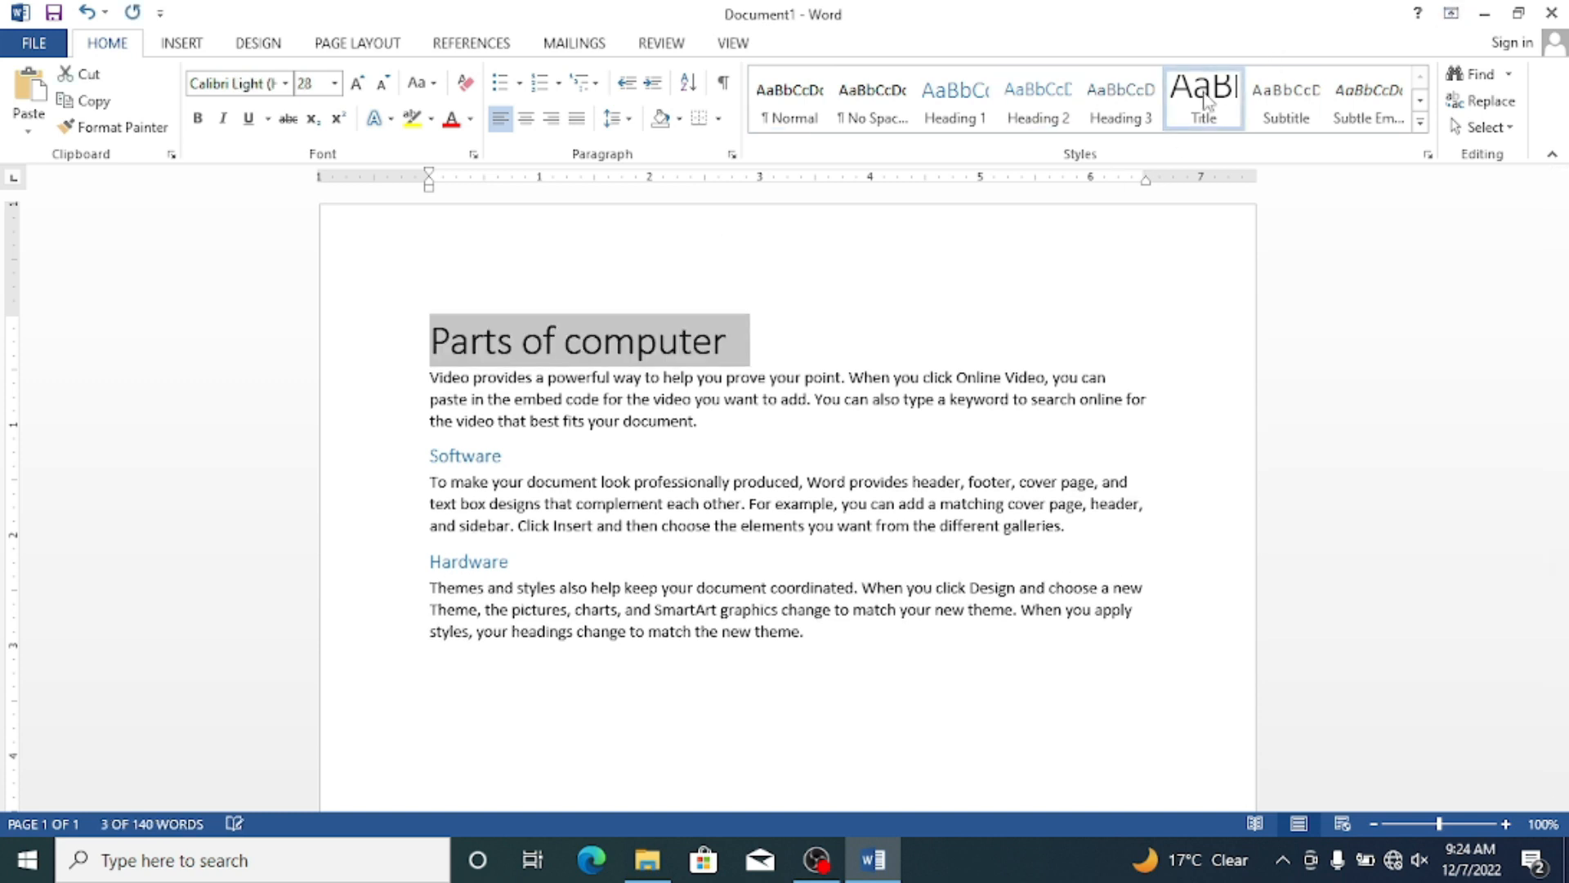
left_click(1117, 103)
left_click(1042, 111)
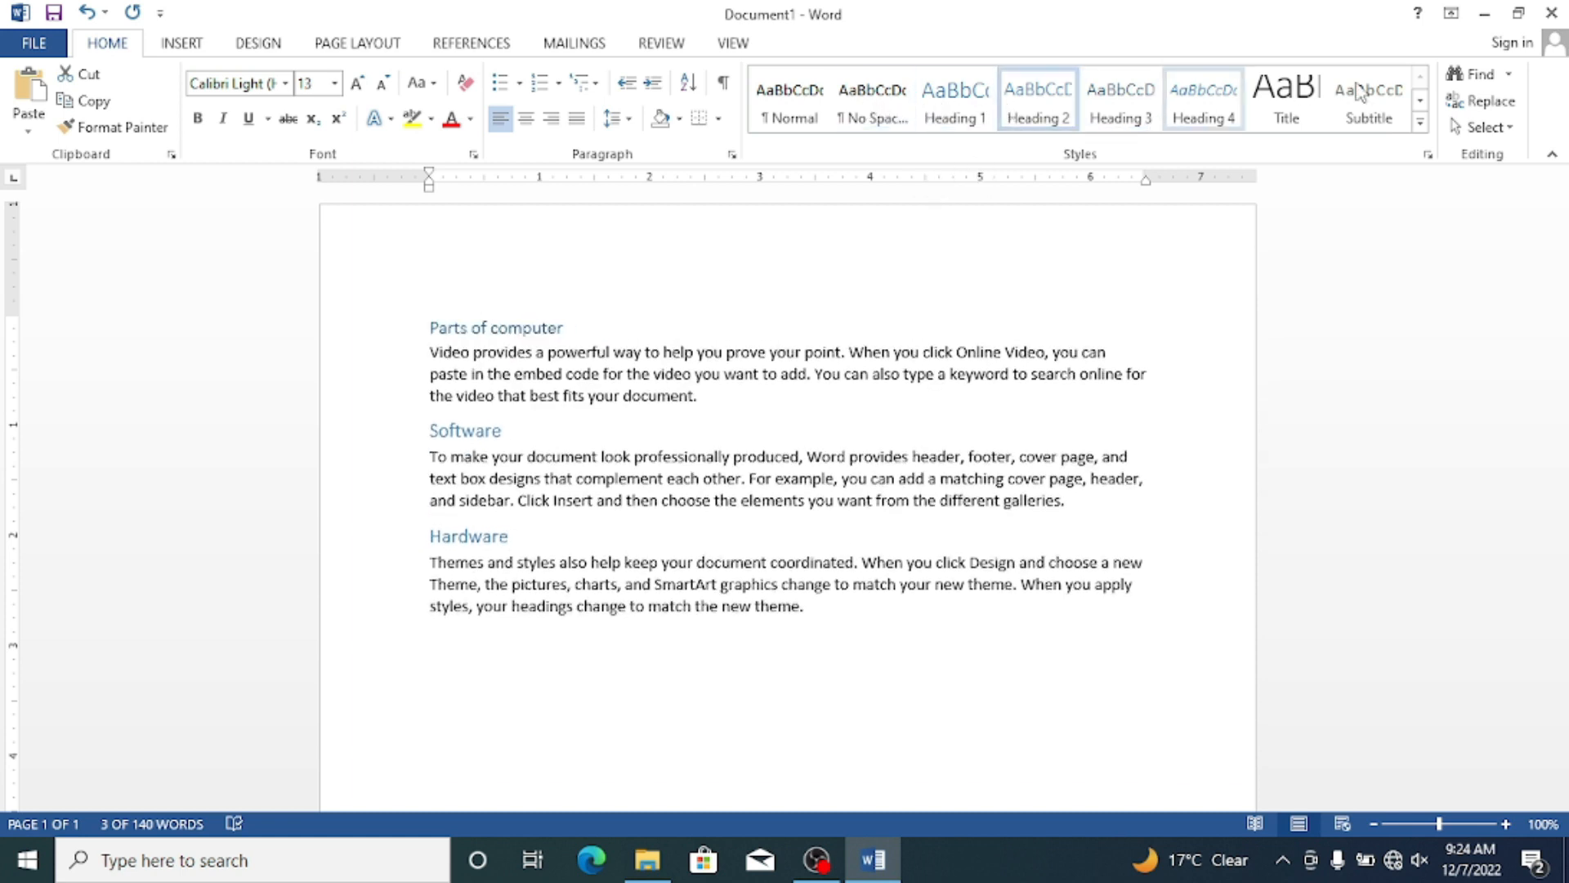
Try the Intense Quote and Intense Emphasis styles on the "Parts of computer" heading.
left_click(1421, 121)
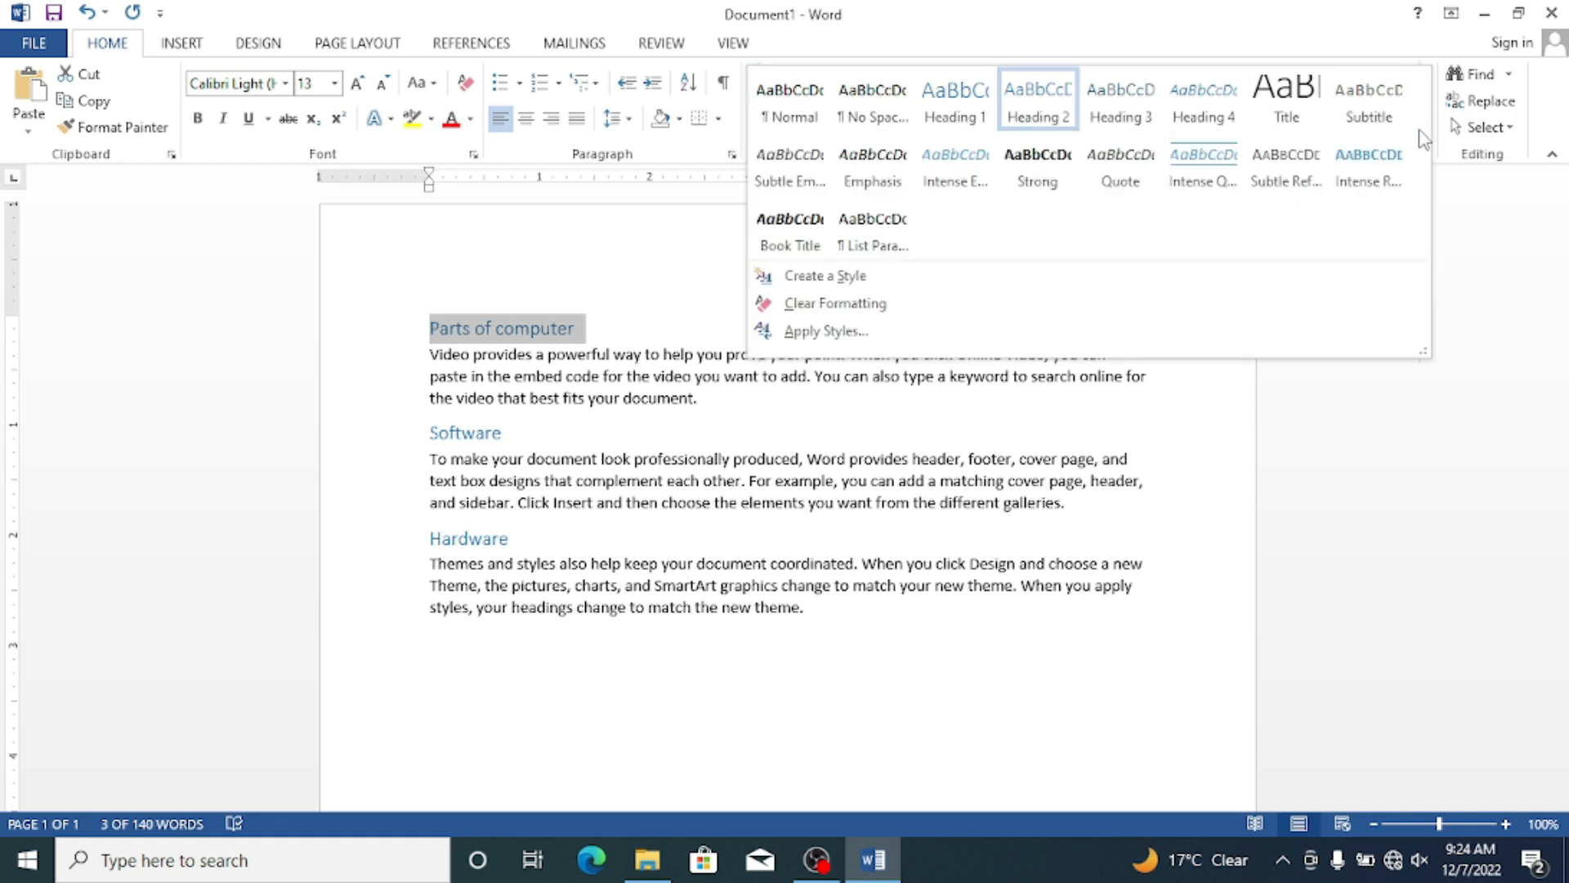
left_click(1232, 163)
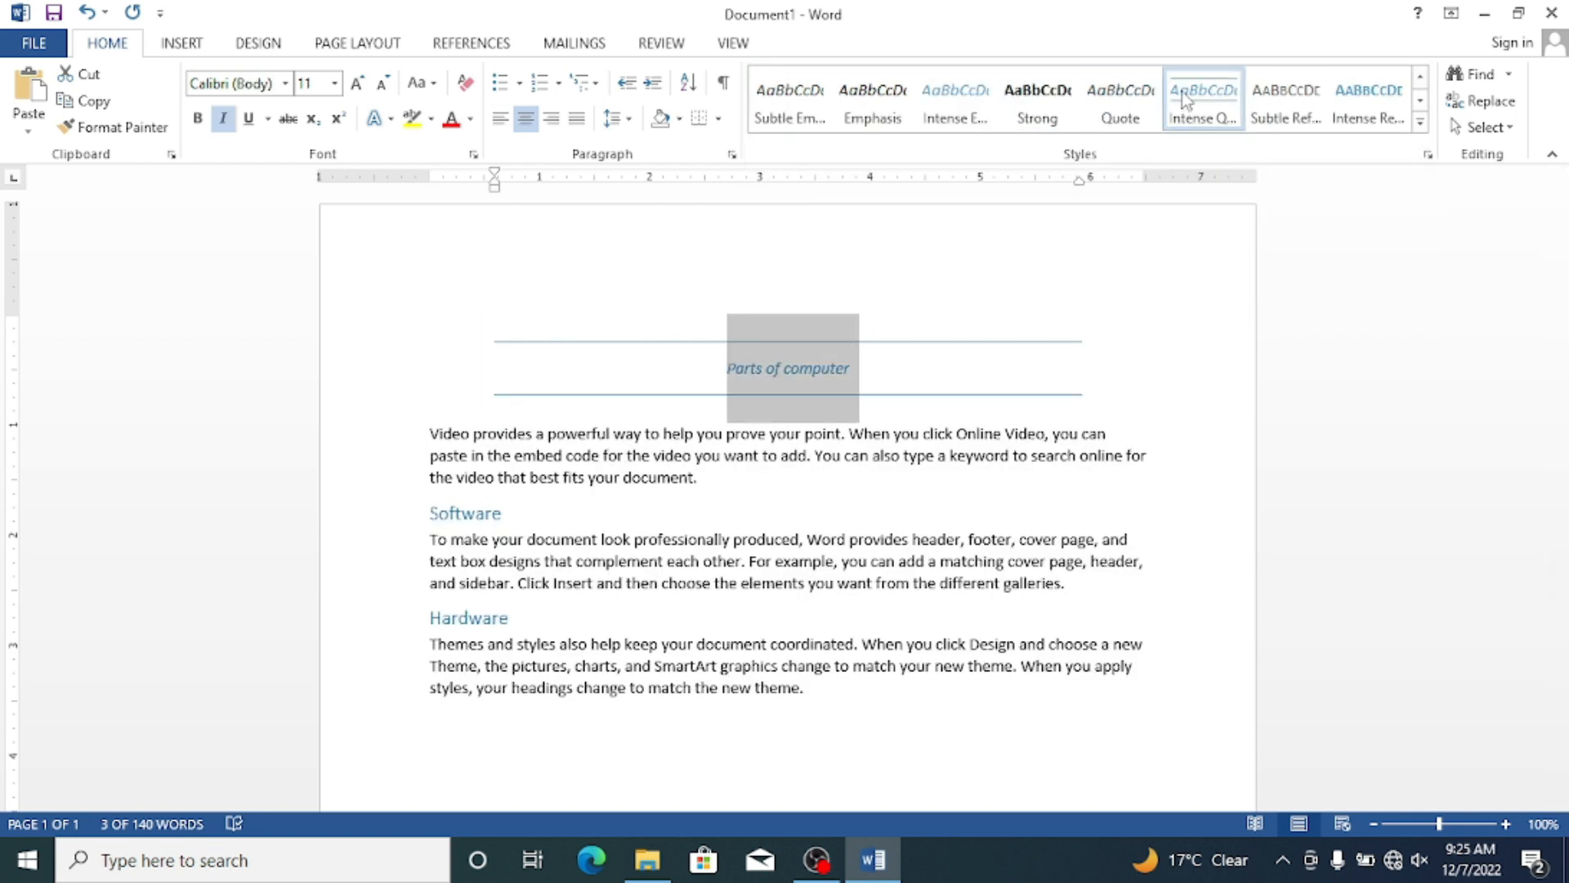
left_click(1420, 122)
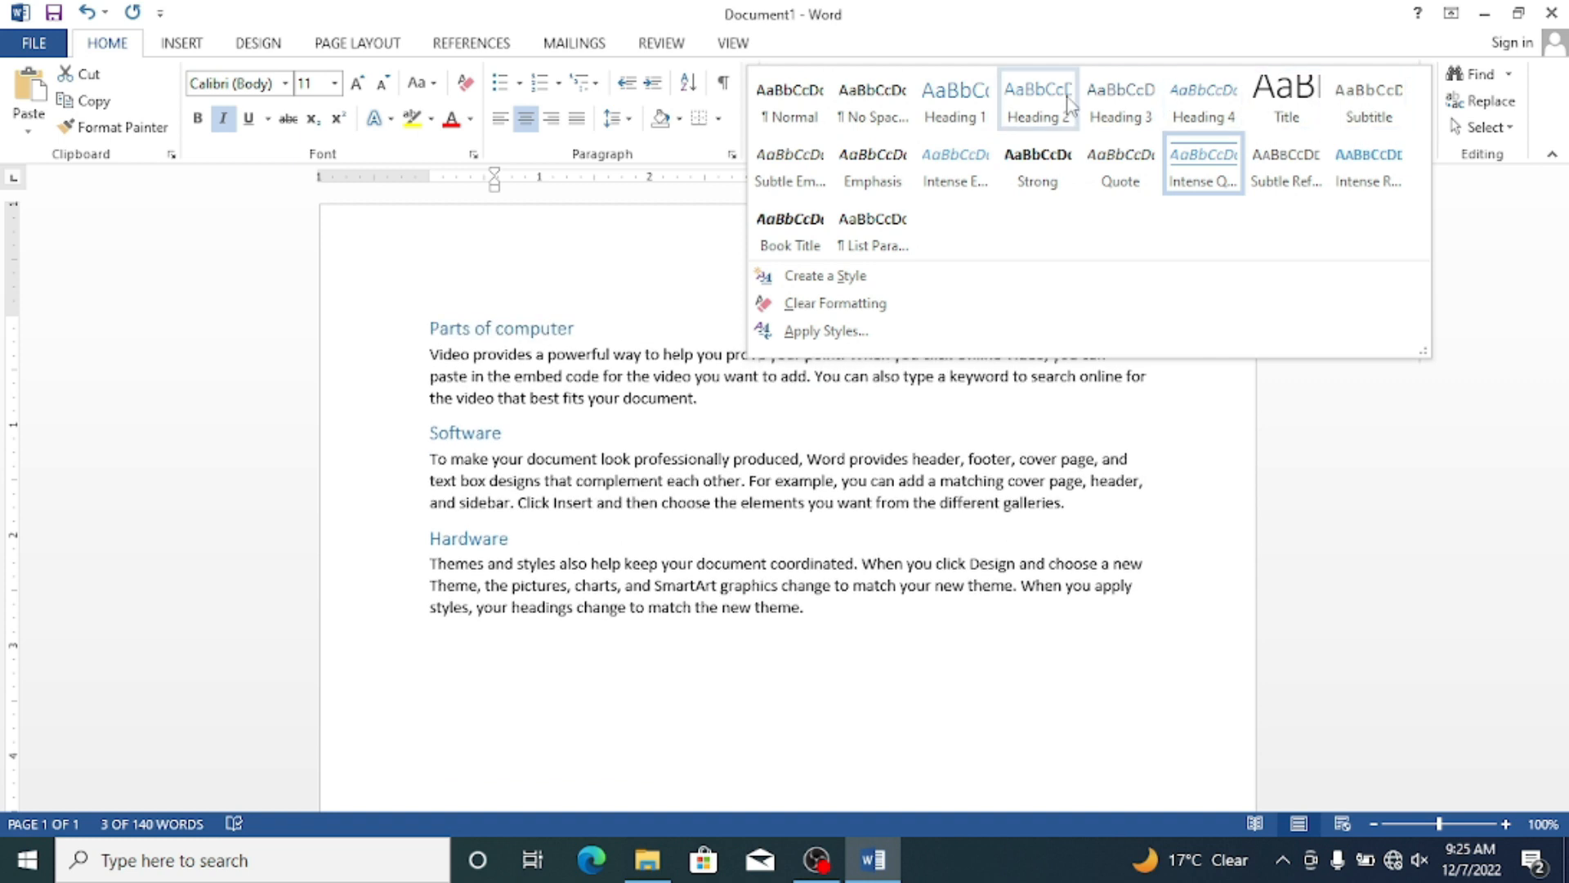
left_click(961, 163)
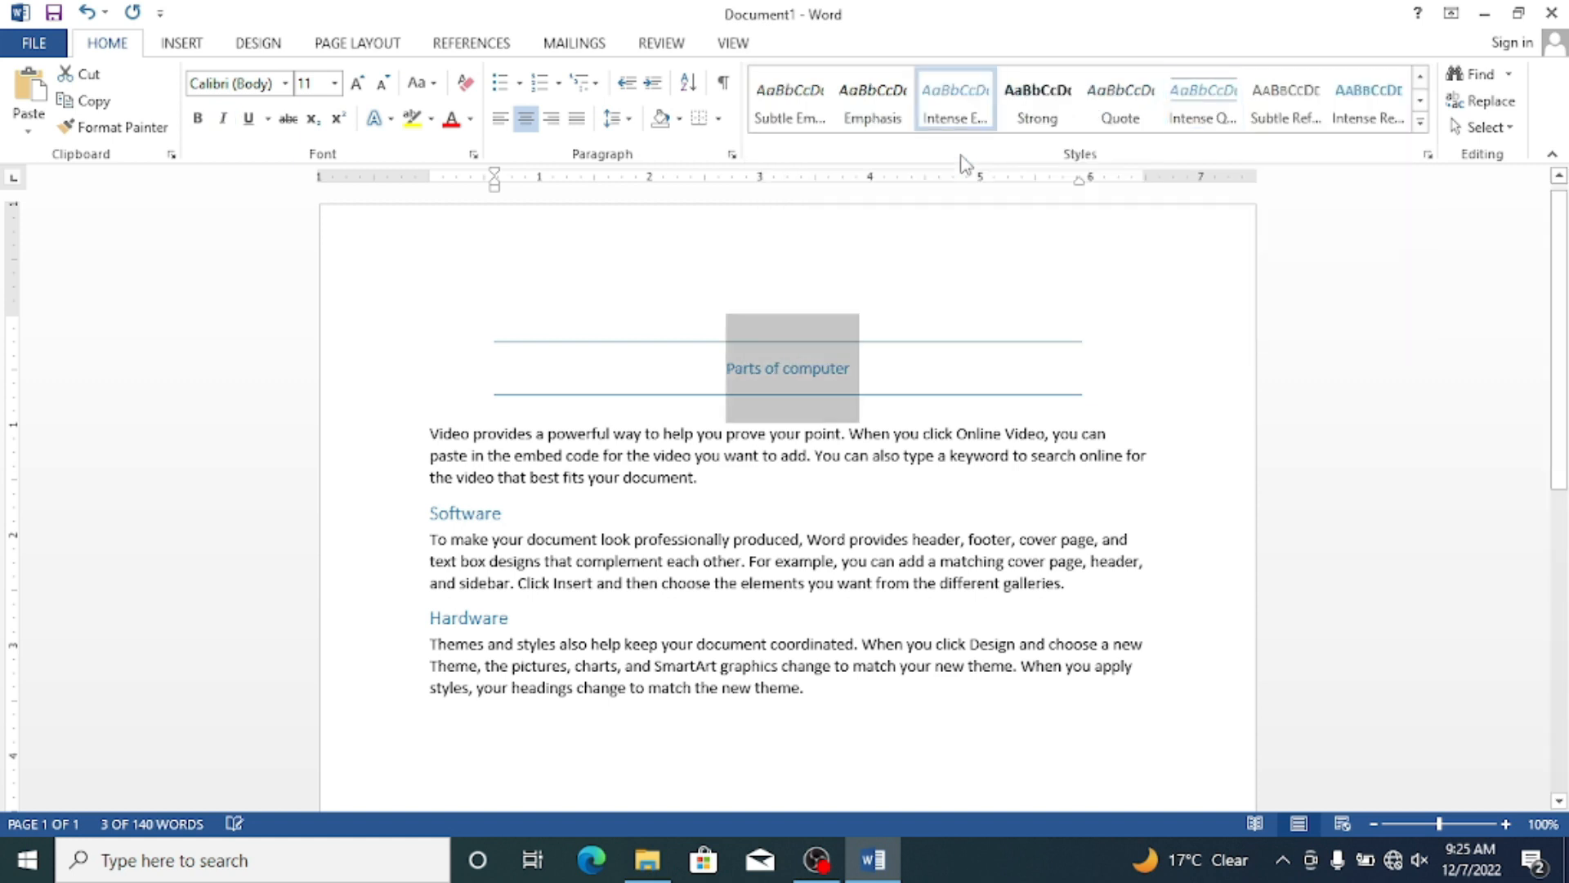
Reapply the Heading 2 style to "Parts of computer" and turn off its italic formatting.
left_click(1420, 121)
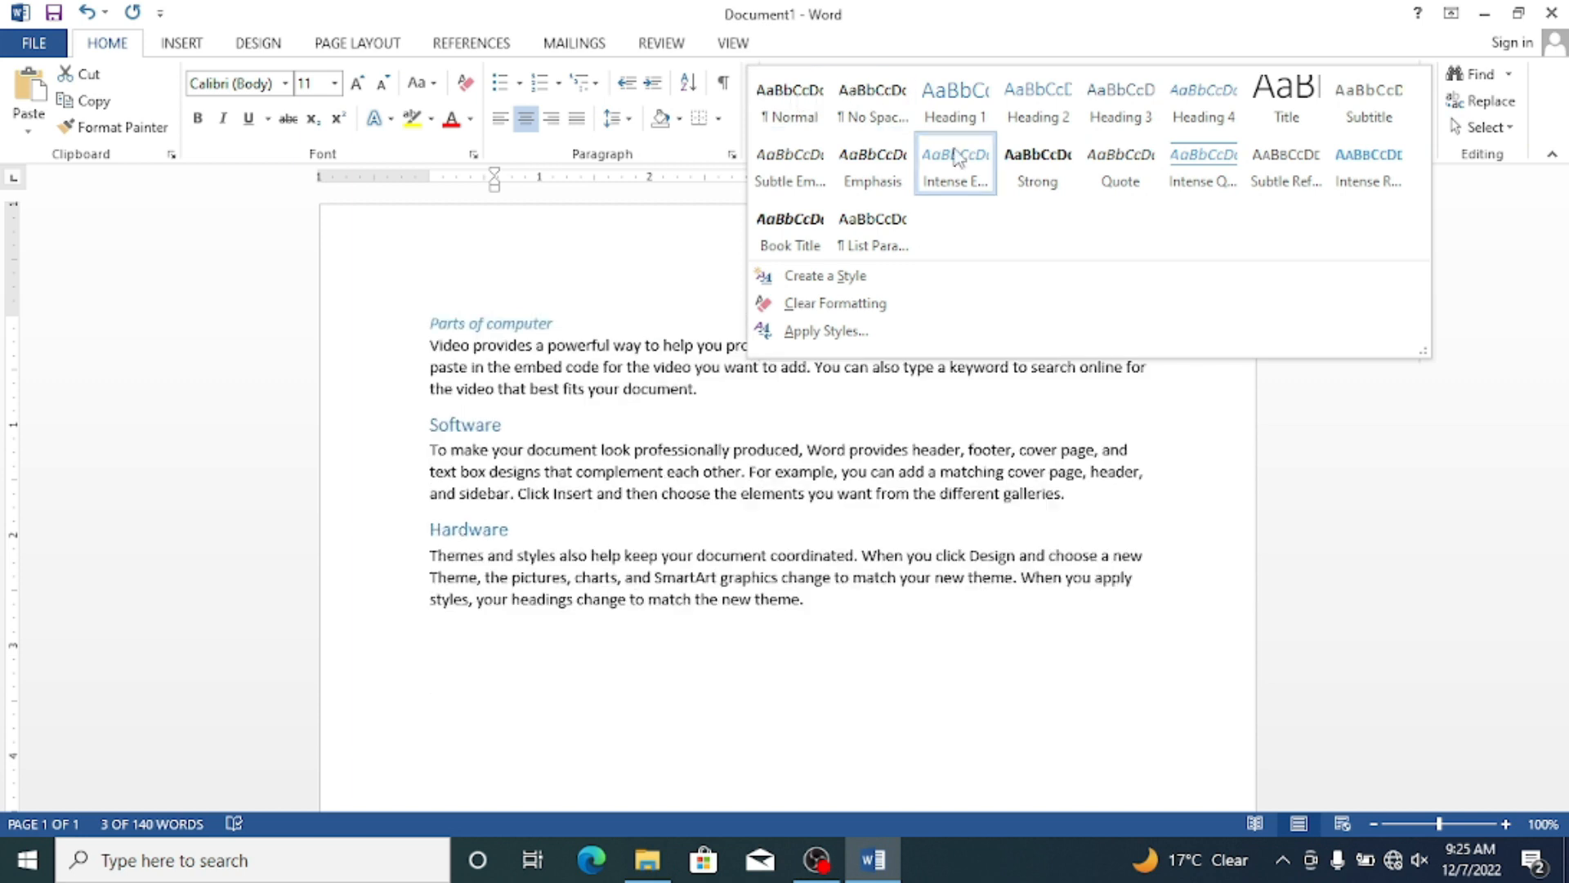
left_click(1051, 98)
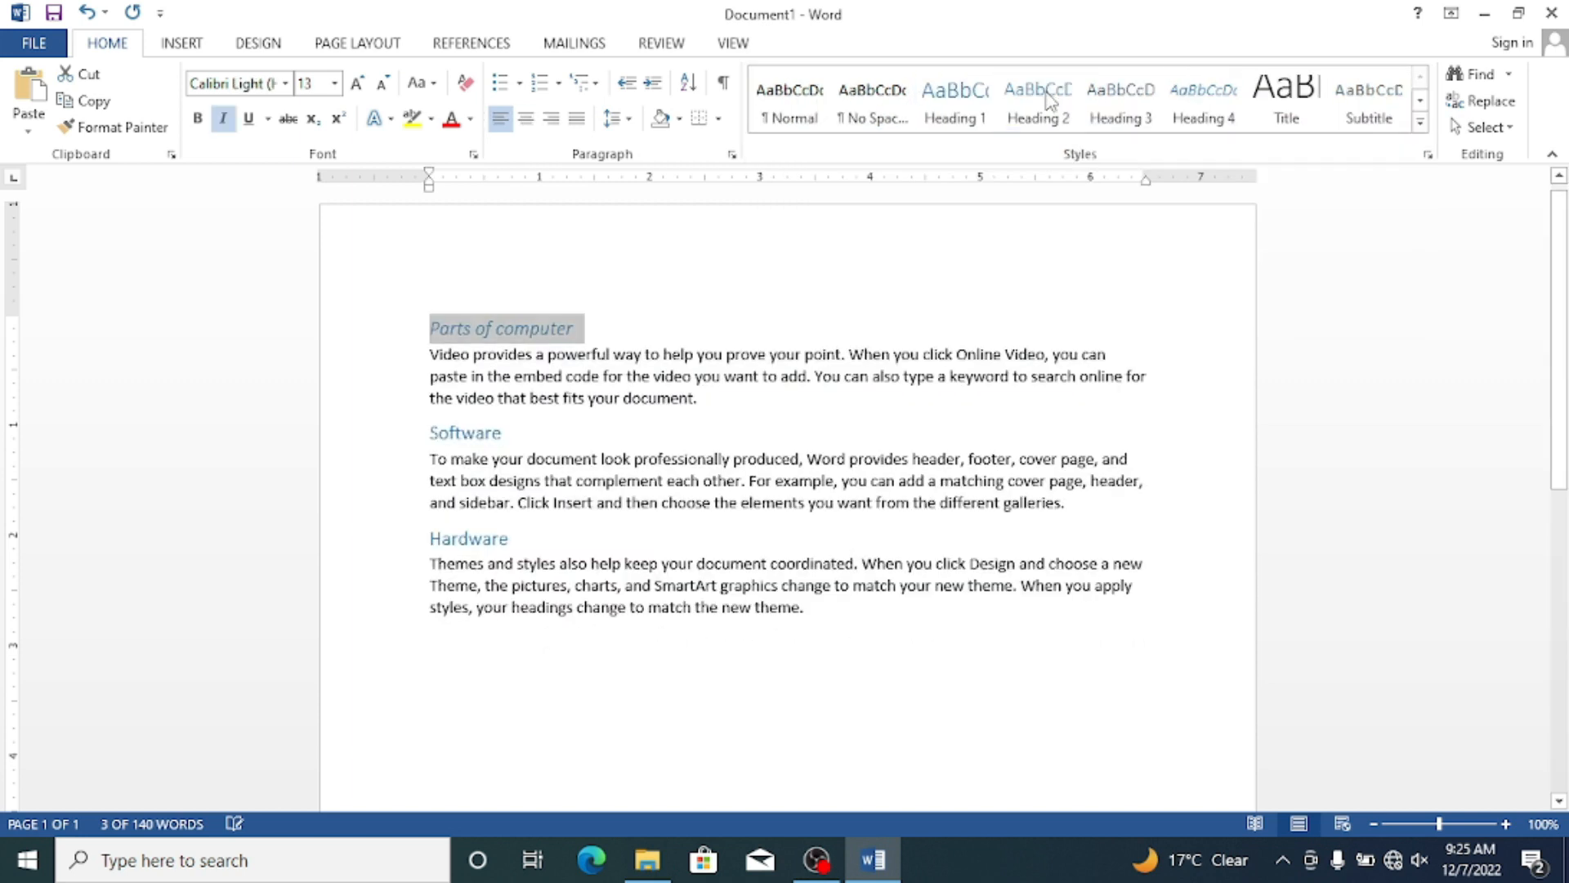
left_click(223, 119)
Copy "new theme." from the end of the Hardware paragraph and paste it two lines below that paragraph.
left_click_drag(812, 612, 735, 617)
key("ctrl+c")
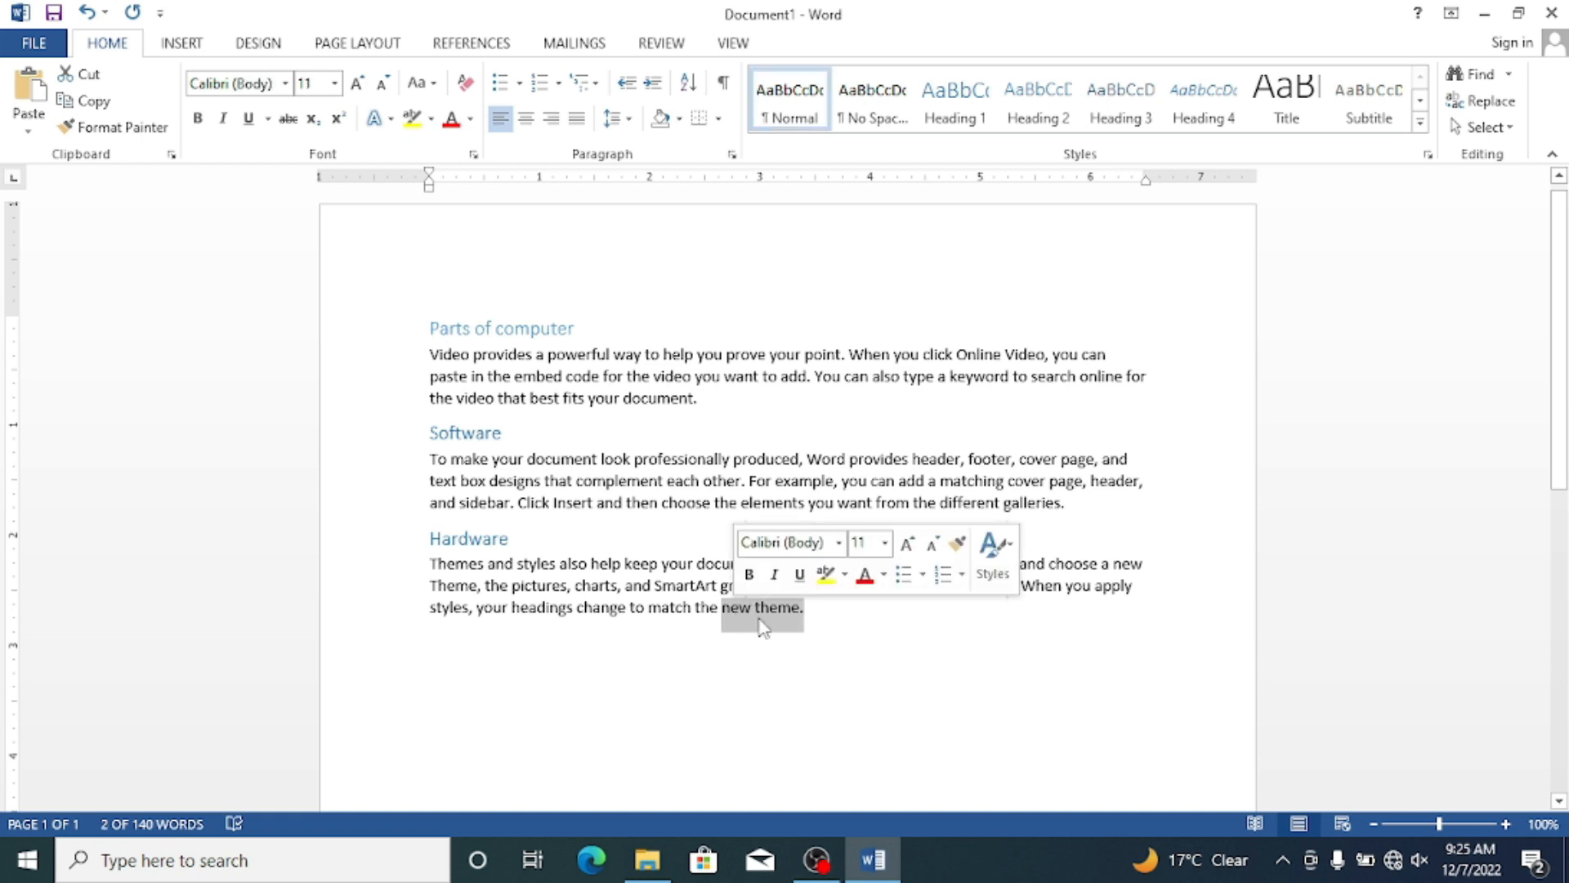
left_click(656, 663)
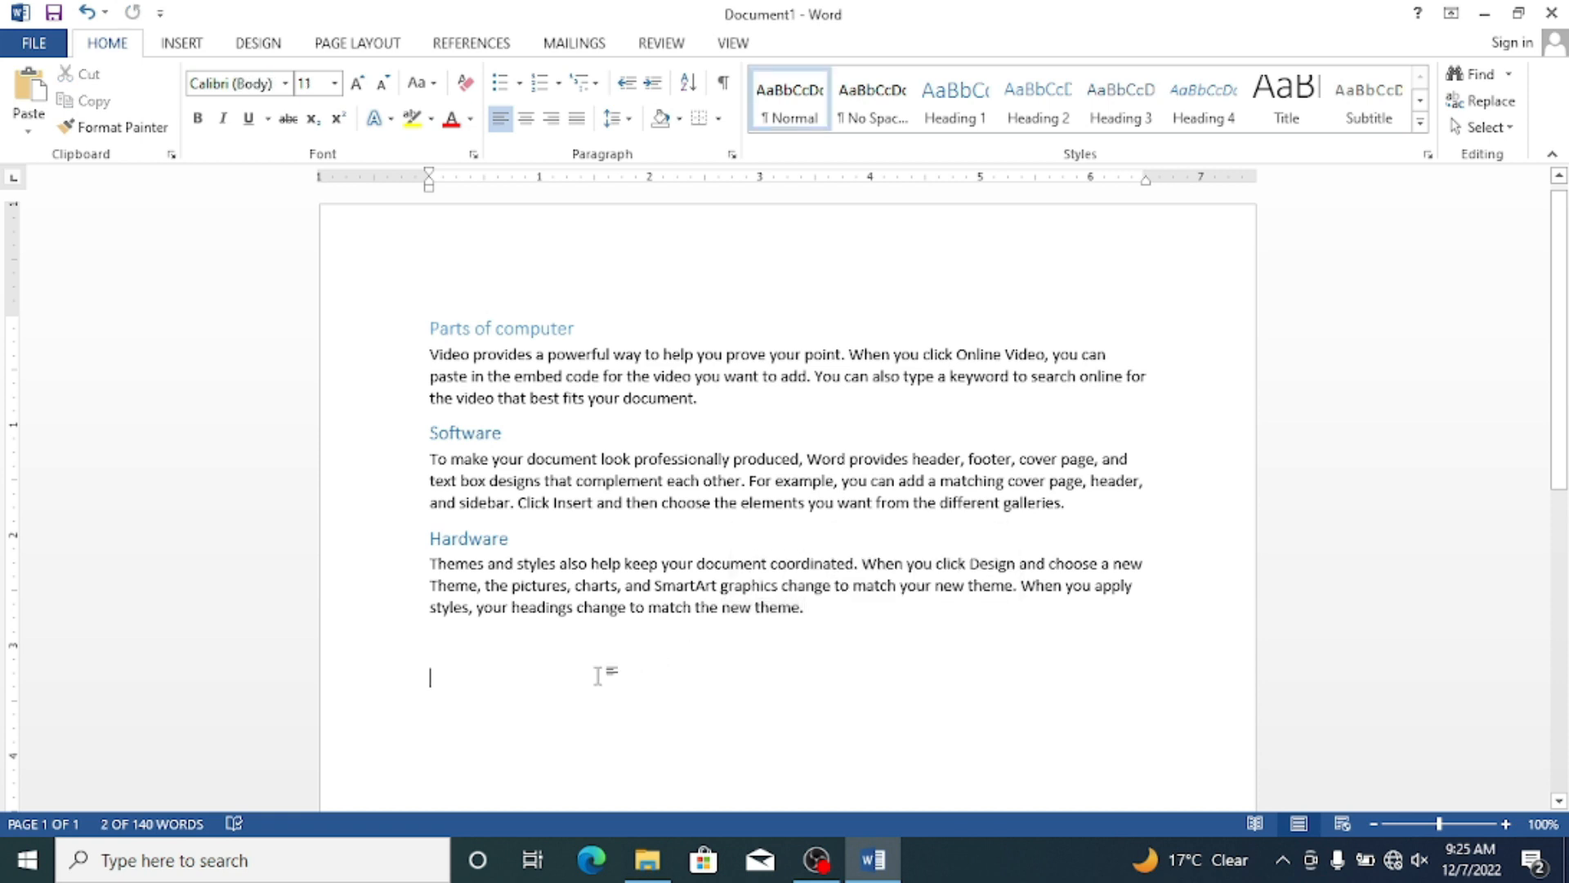
key("ctrl+v")
Set the pasted "new theme." text to 20th Century Font and enlarge it to size 22.
left_click_drag(568, 681, 430, 641)
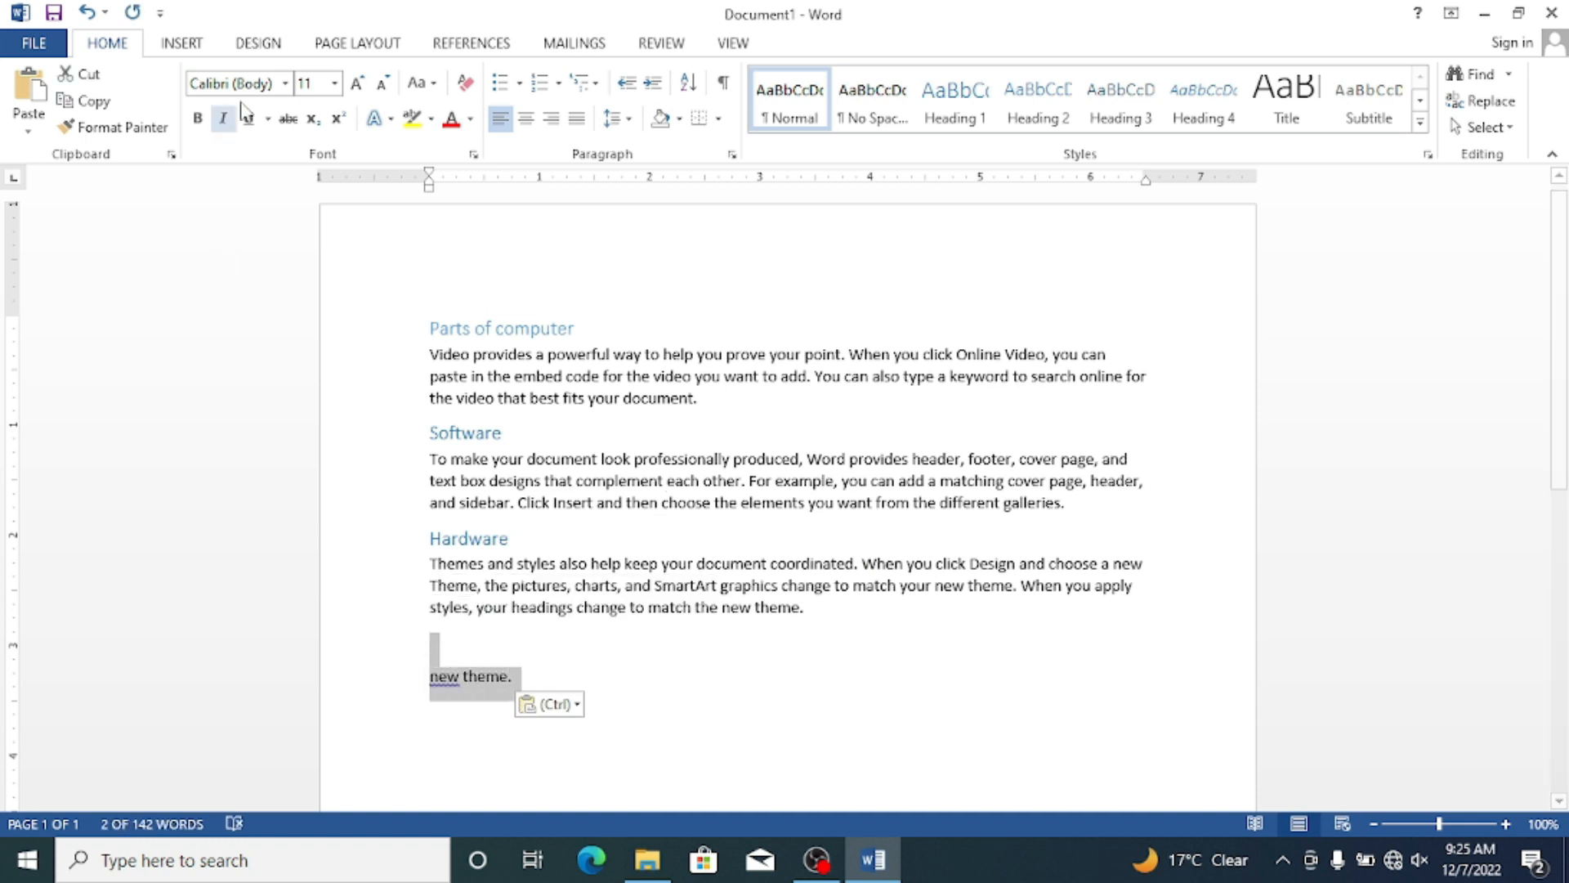
left_click(284, 84)
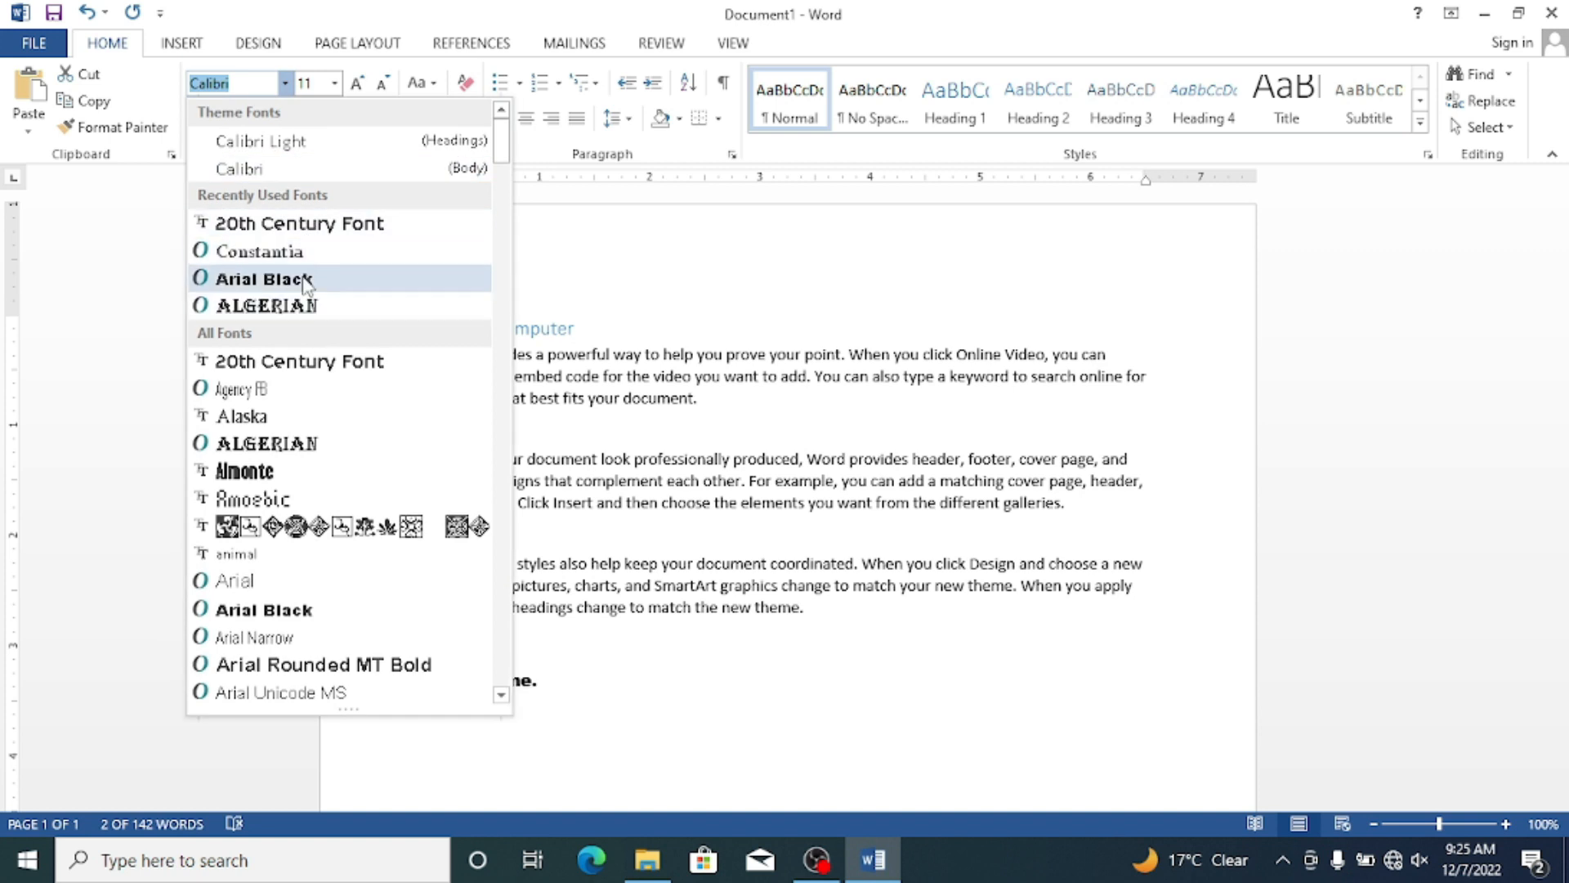
left_click(301, 224)
left_click(360, 84)
left_click(360, 85)
left_click(359, 84)
left_click(359, 85)
left_click(360, 84)
left_click(362, 88)
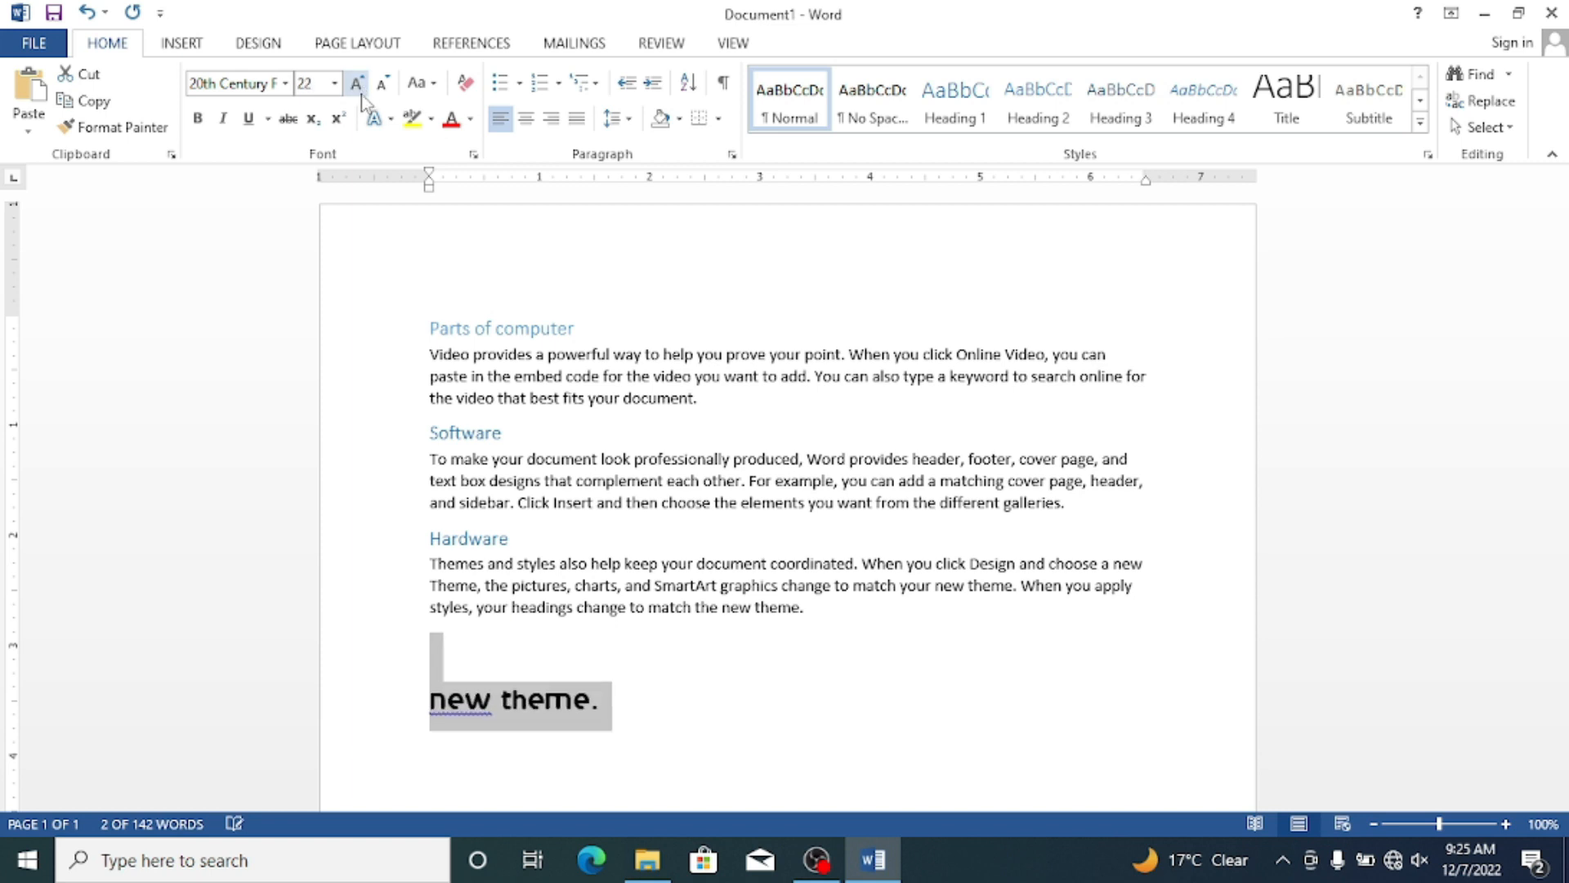
Apply the white text effect with an orange outline to the pasted "new theme." text.
left_click(397, 121)
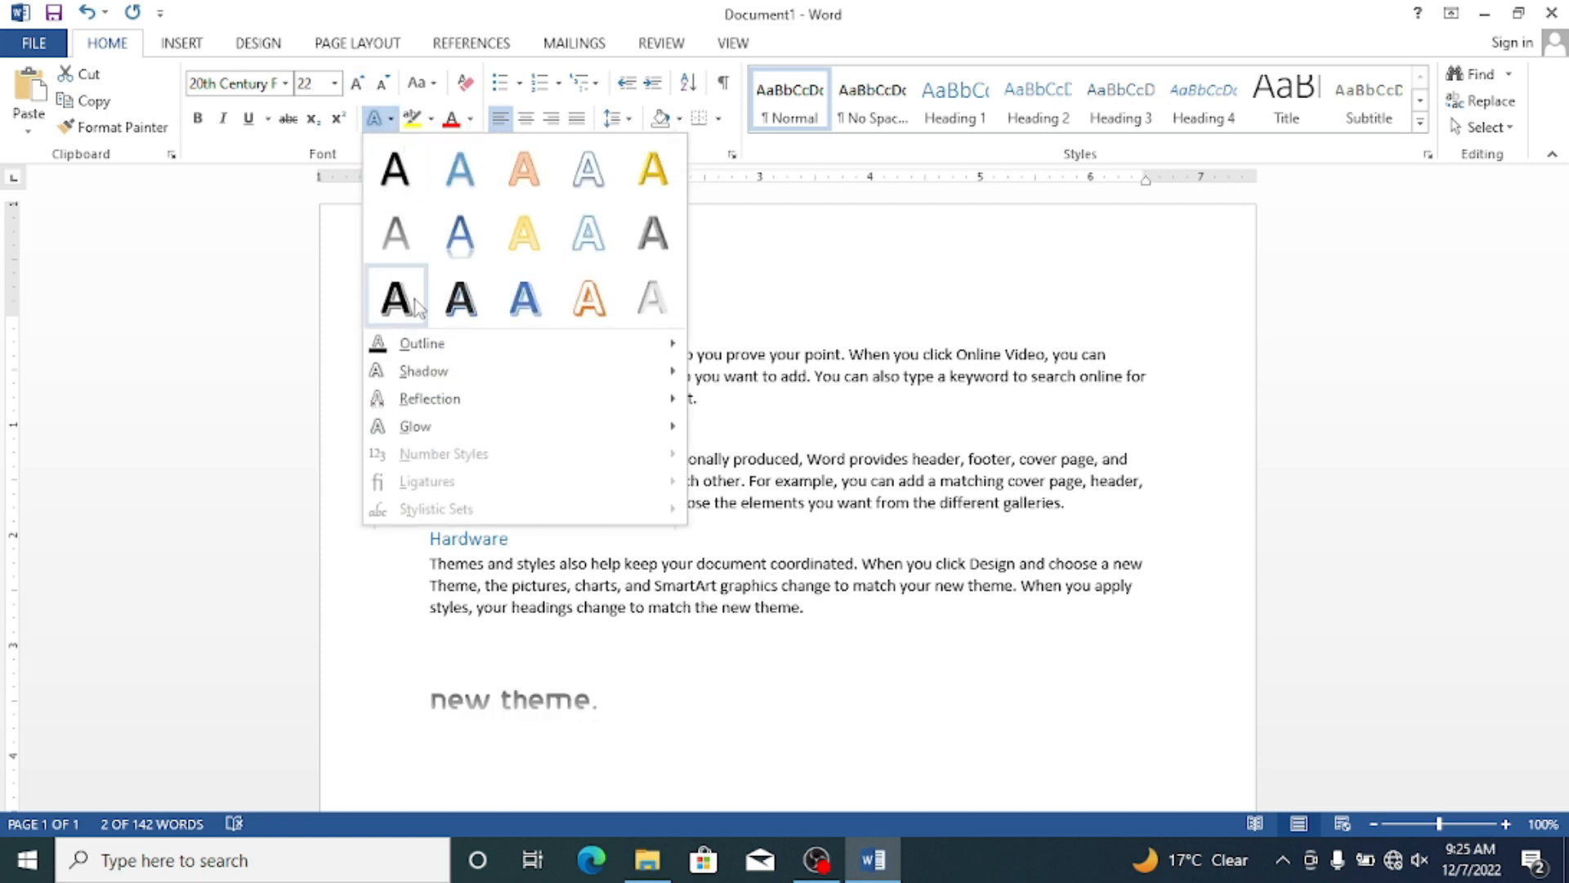
left_click(576, 295)
left_click(671, 738)
left_click_drag(610, 705, 374, 679)
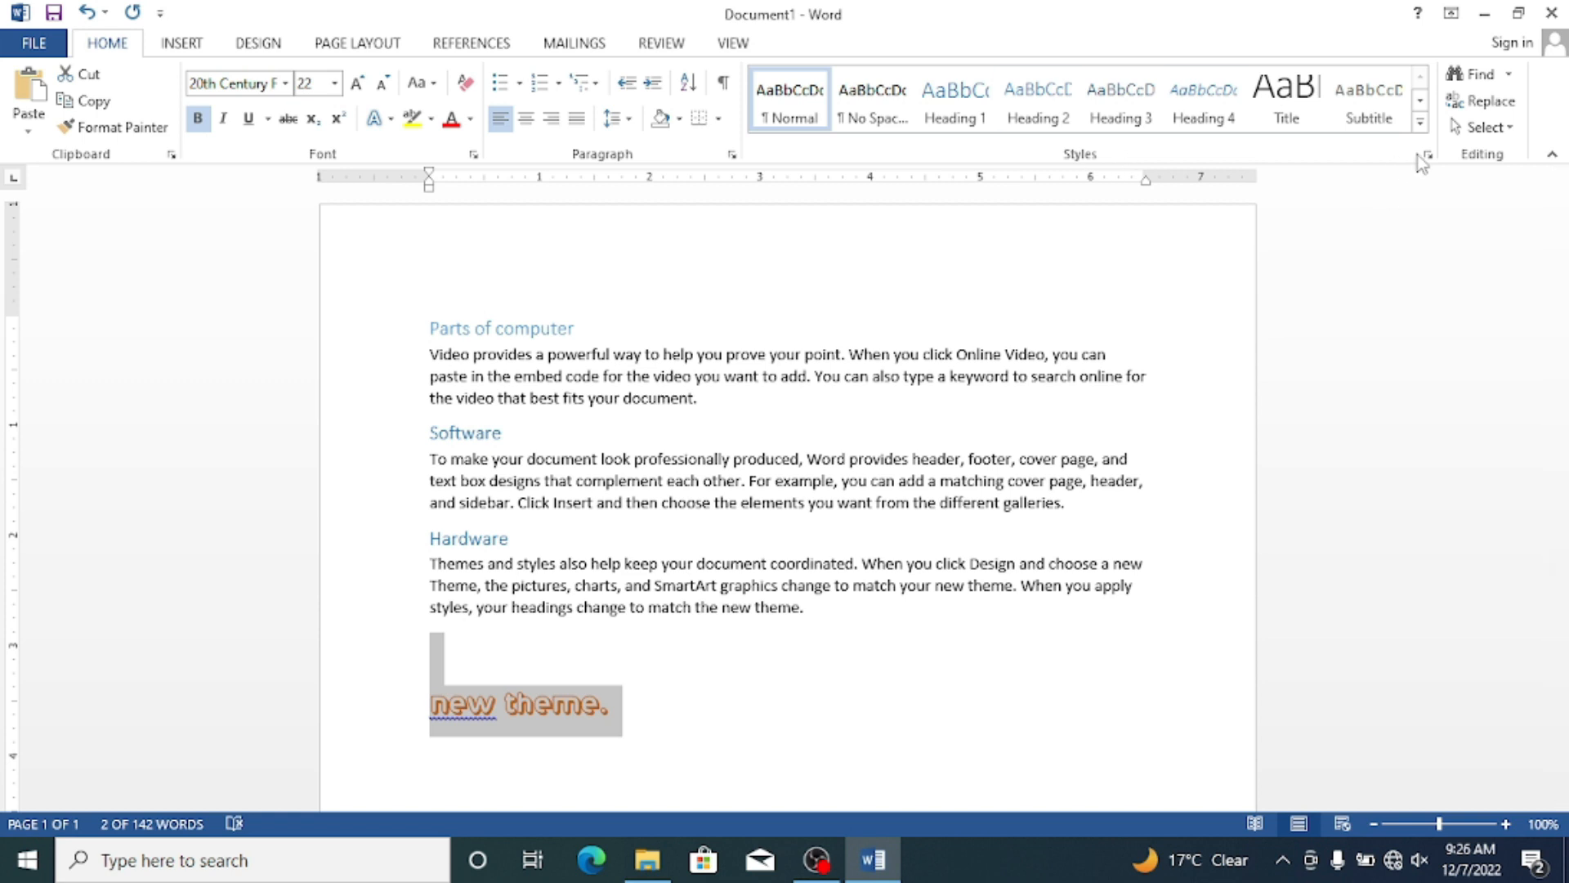
left_click(1423, 123)
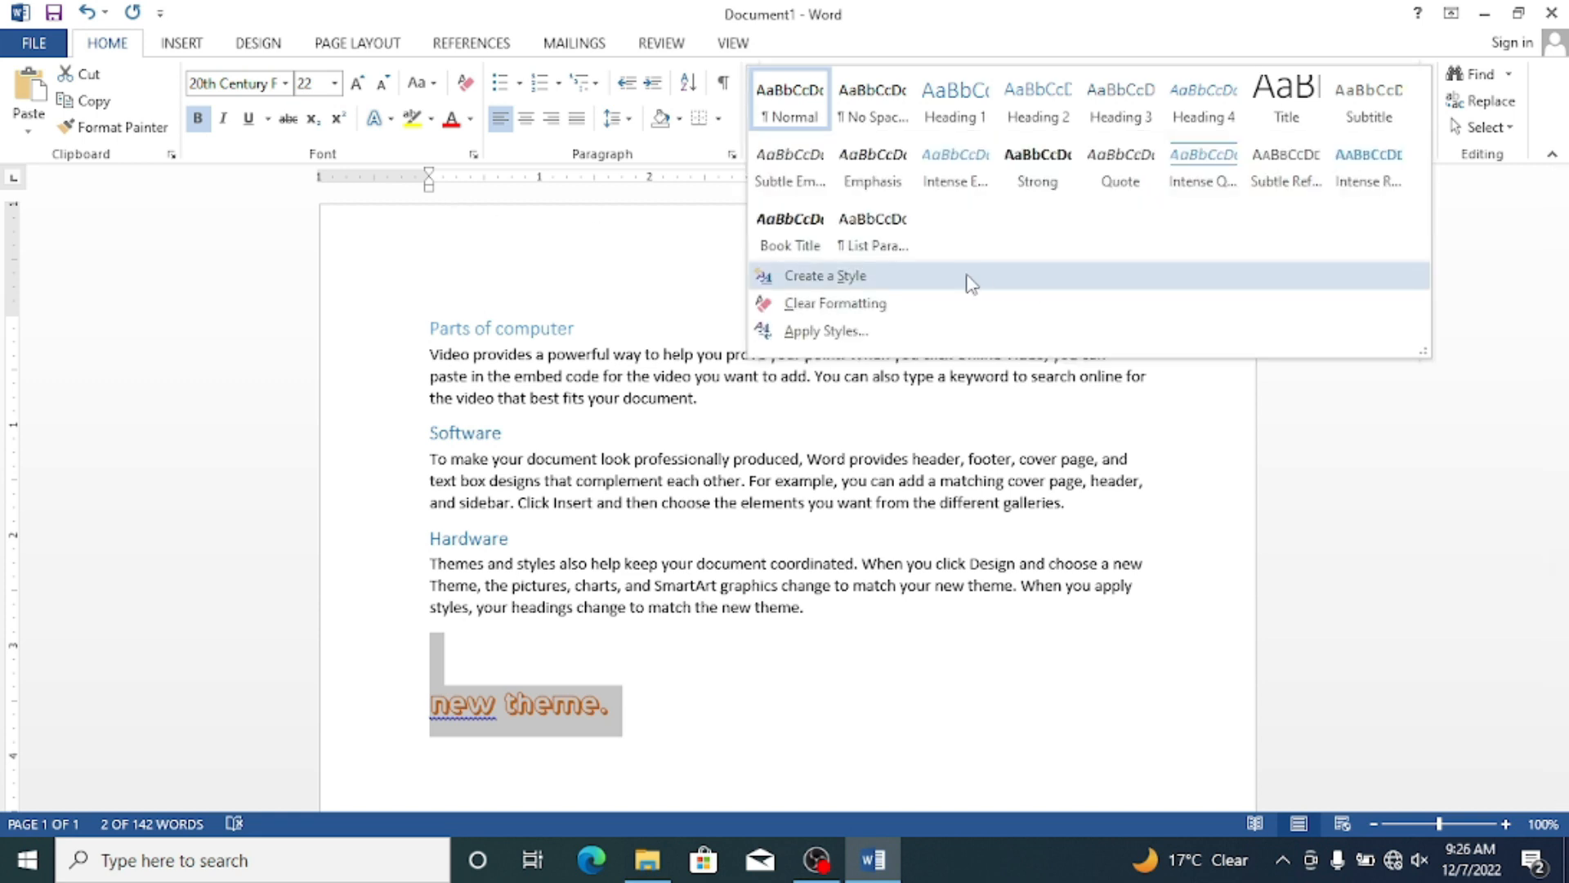
left_click(932, 277)
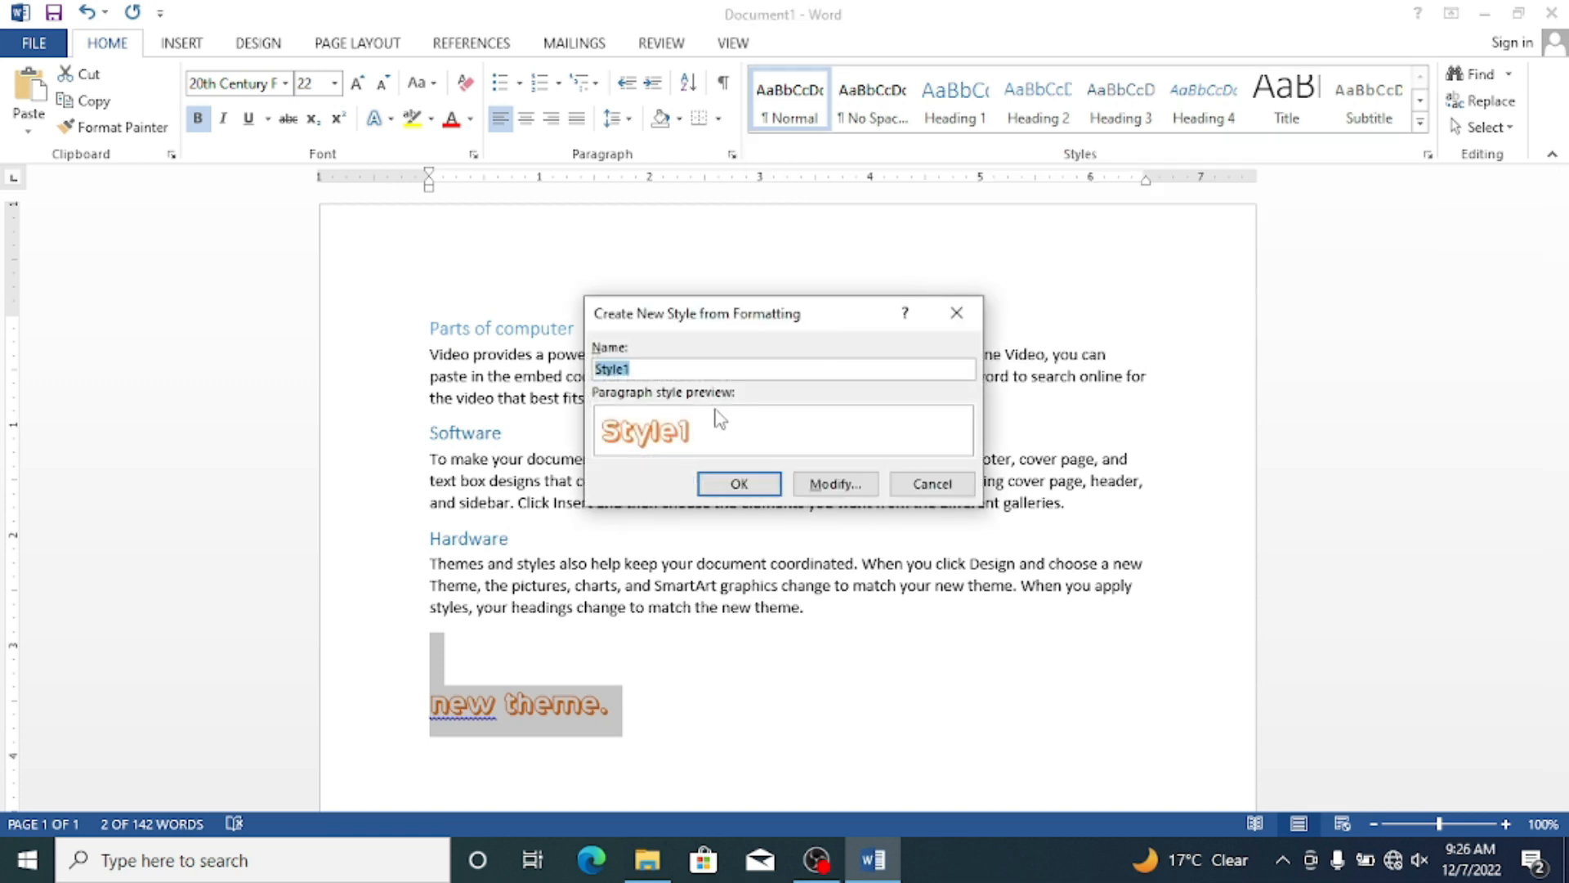
left_click(664, 664)
left_click(950, 325)
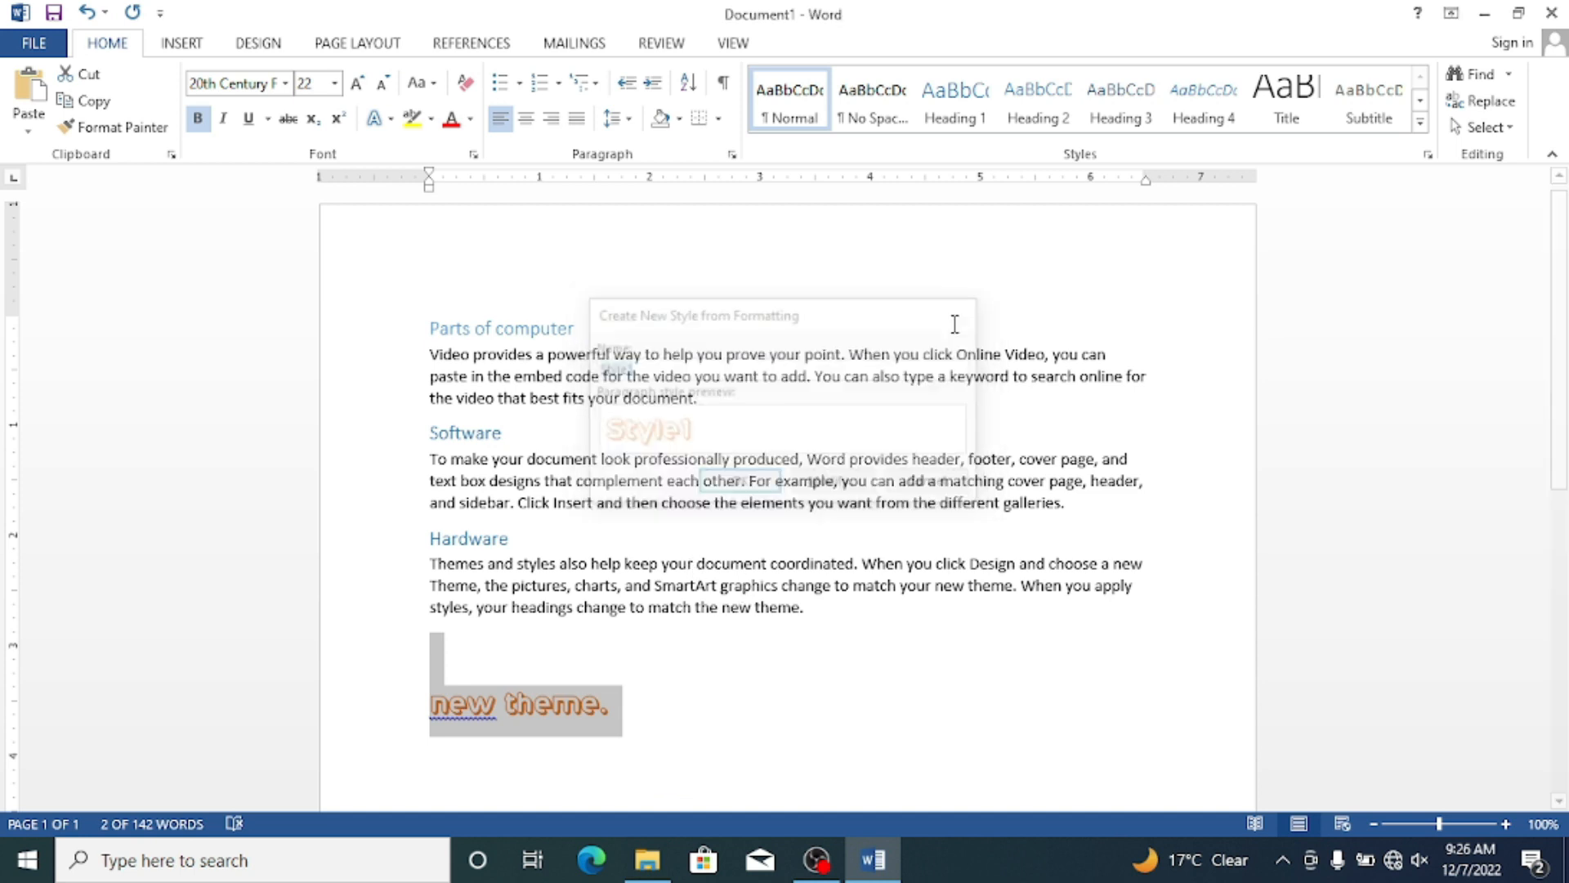
left_click(693, 654)
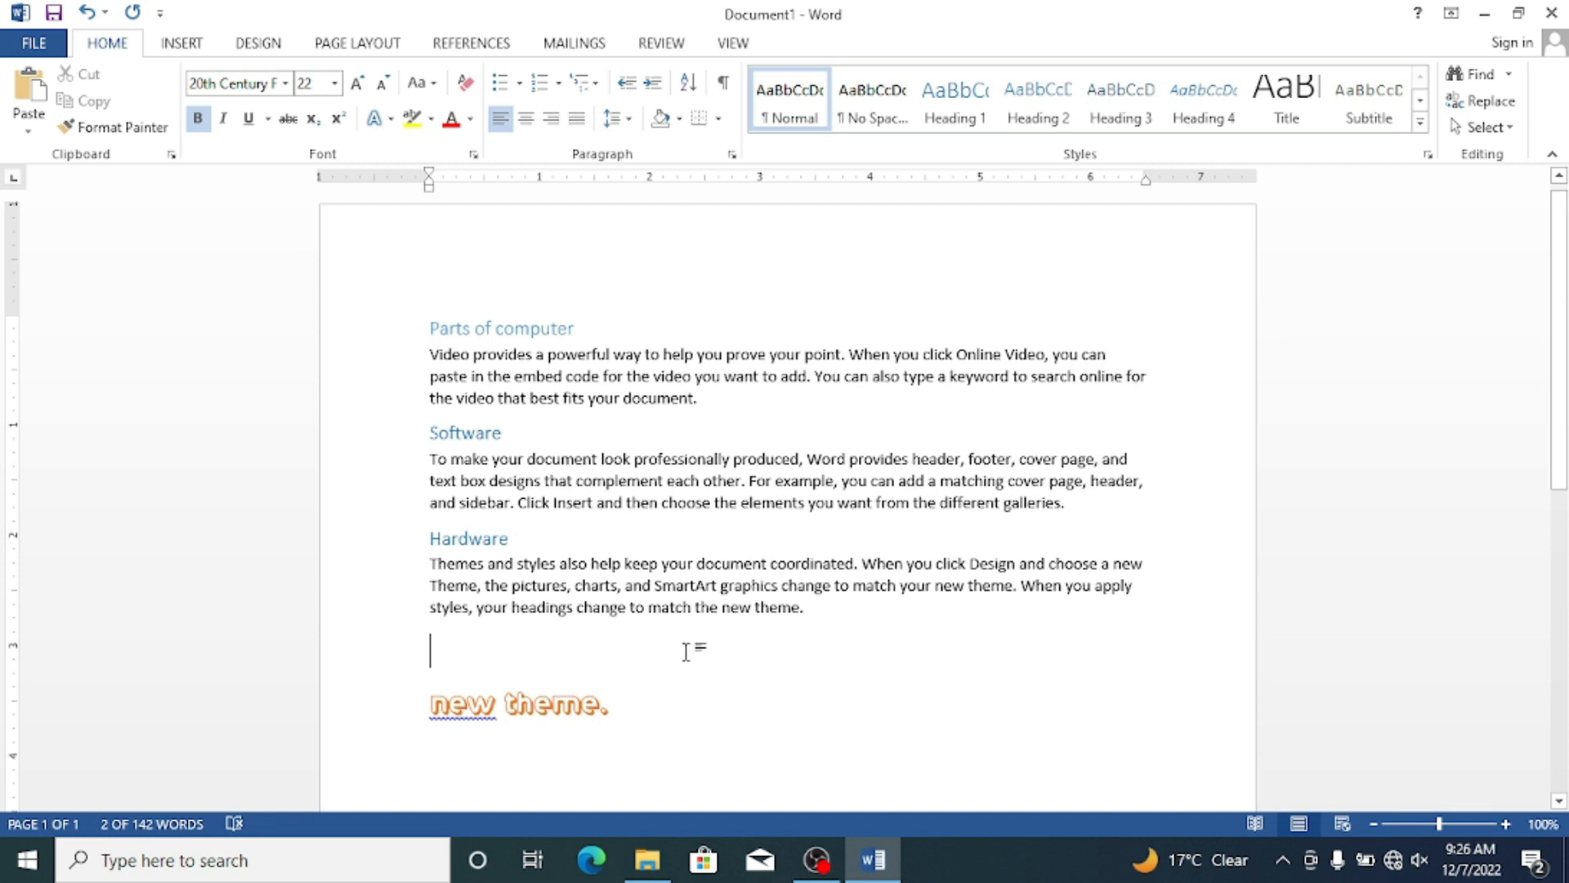
left_click(1422, 124)
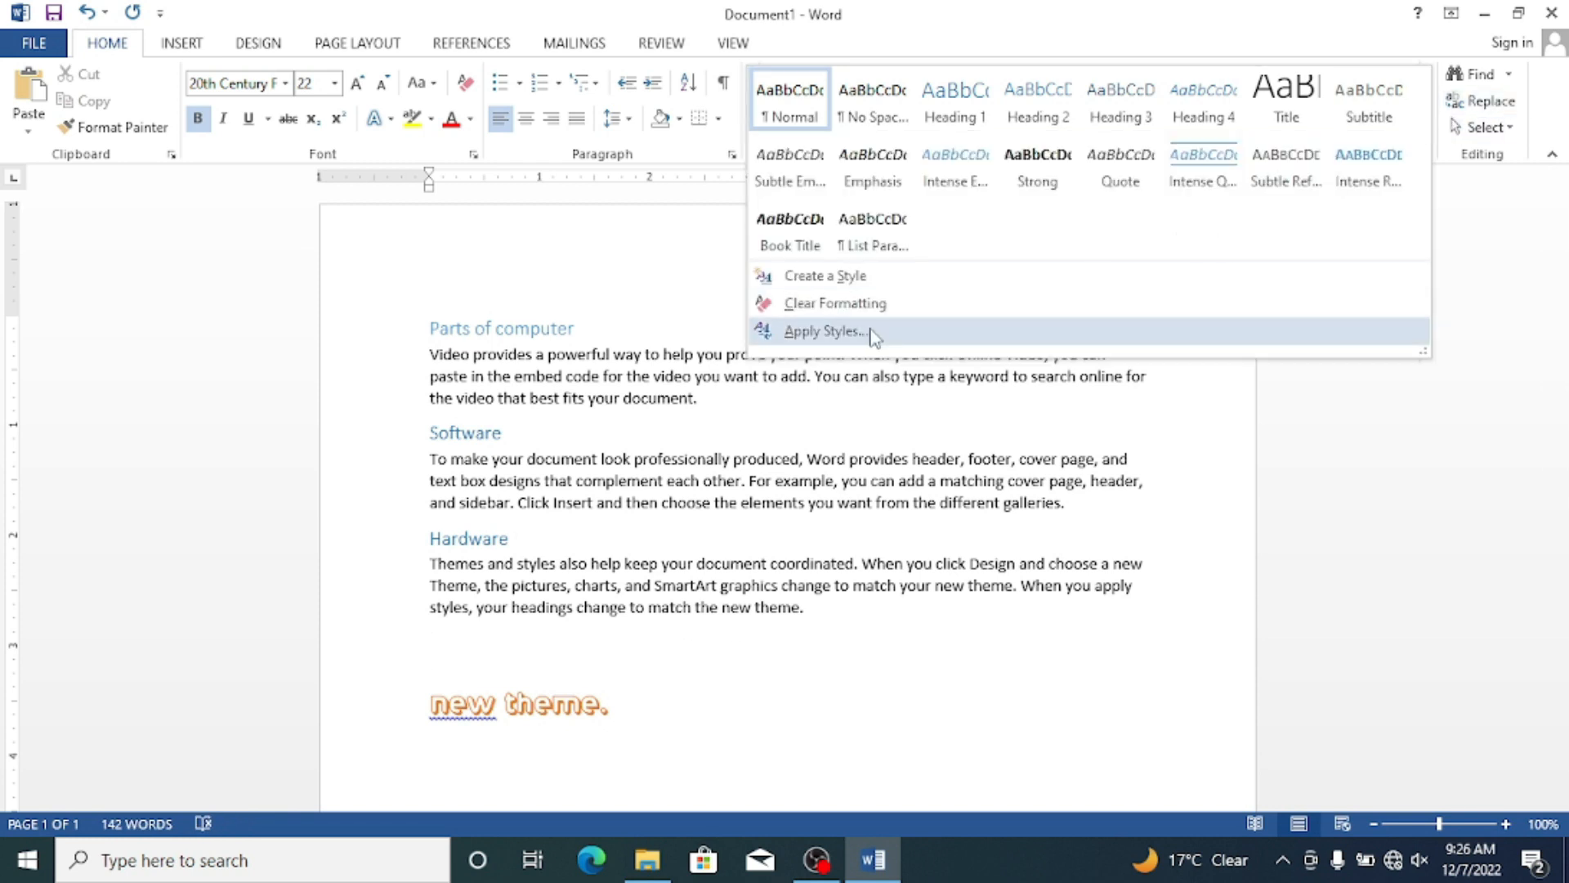
left_click(844, 278)
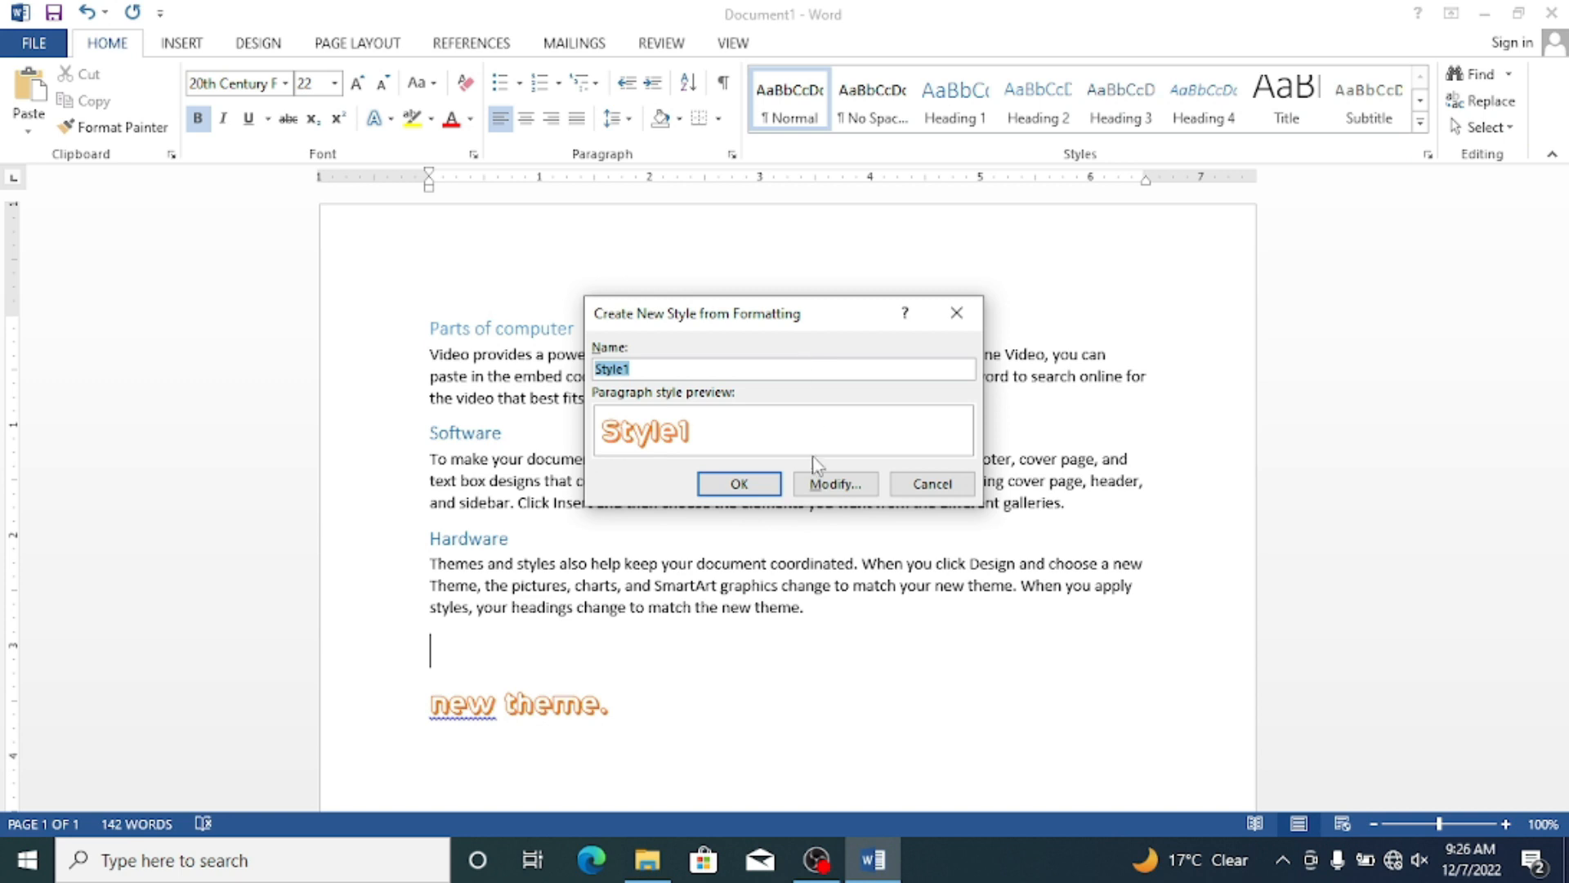
left_click(904, 485)
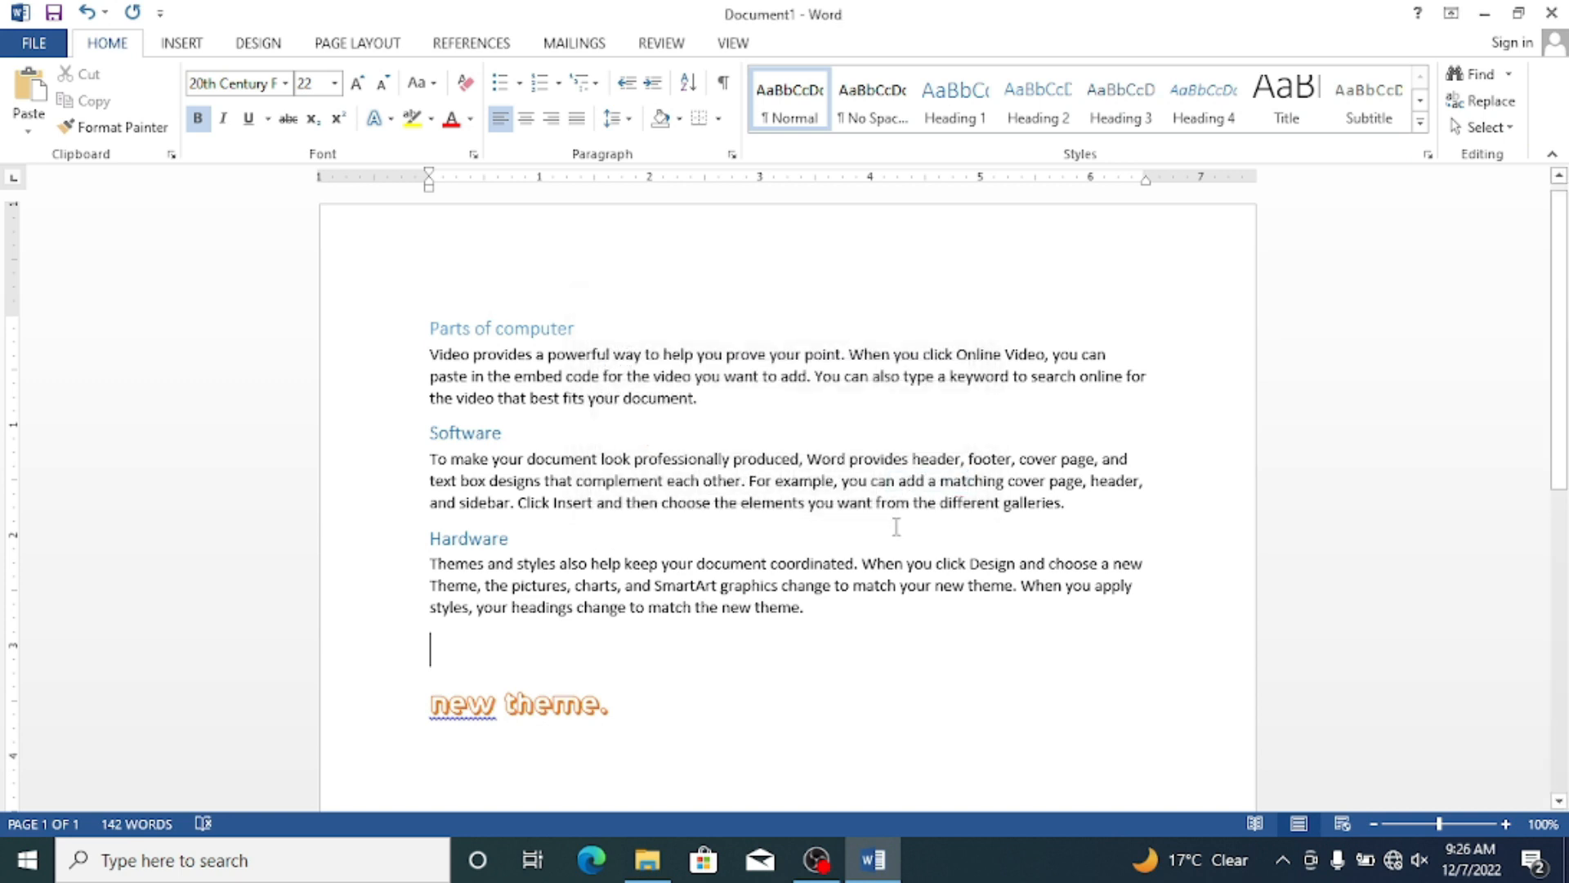
Create a new style from the formatting of the outlined "new theme." text, keeping the default style name.
left_click_drag(641, 705, 340, 686)
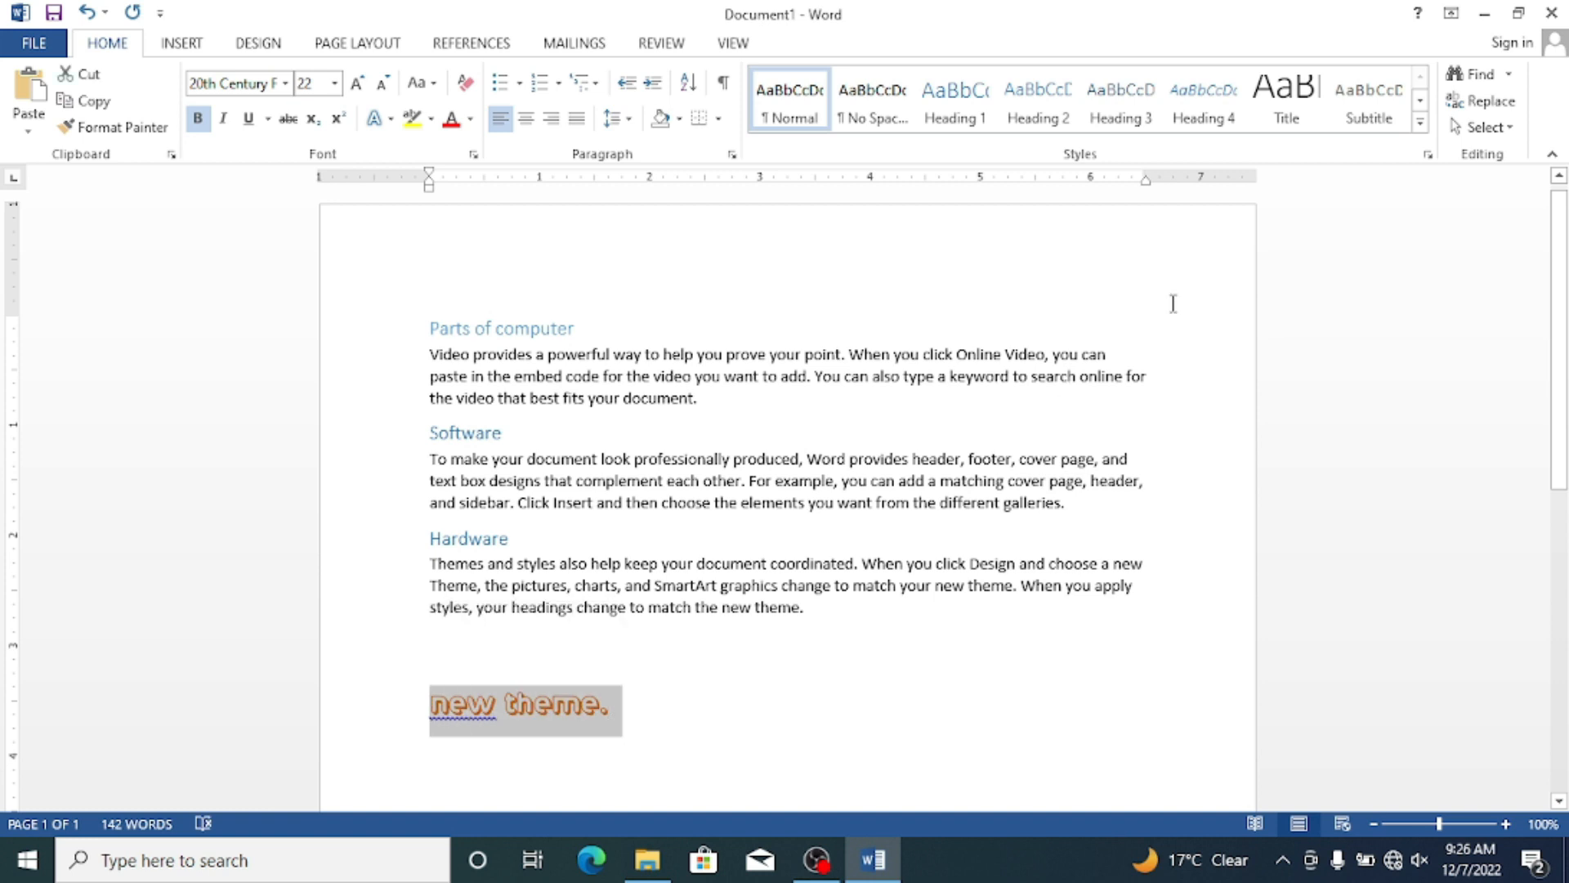
left_click(1420, 121)
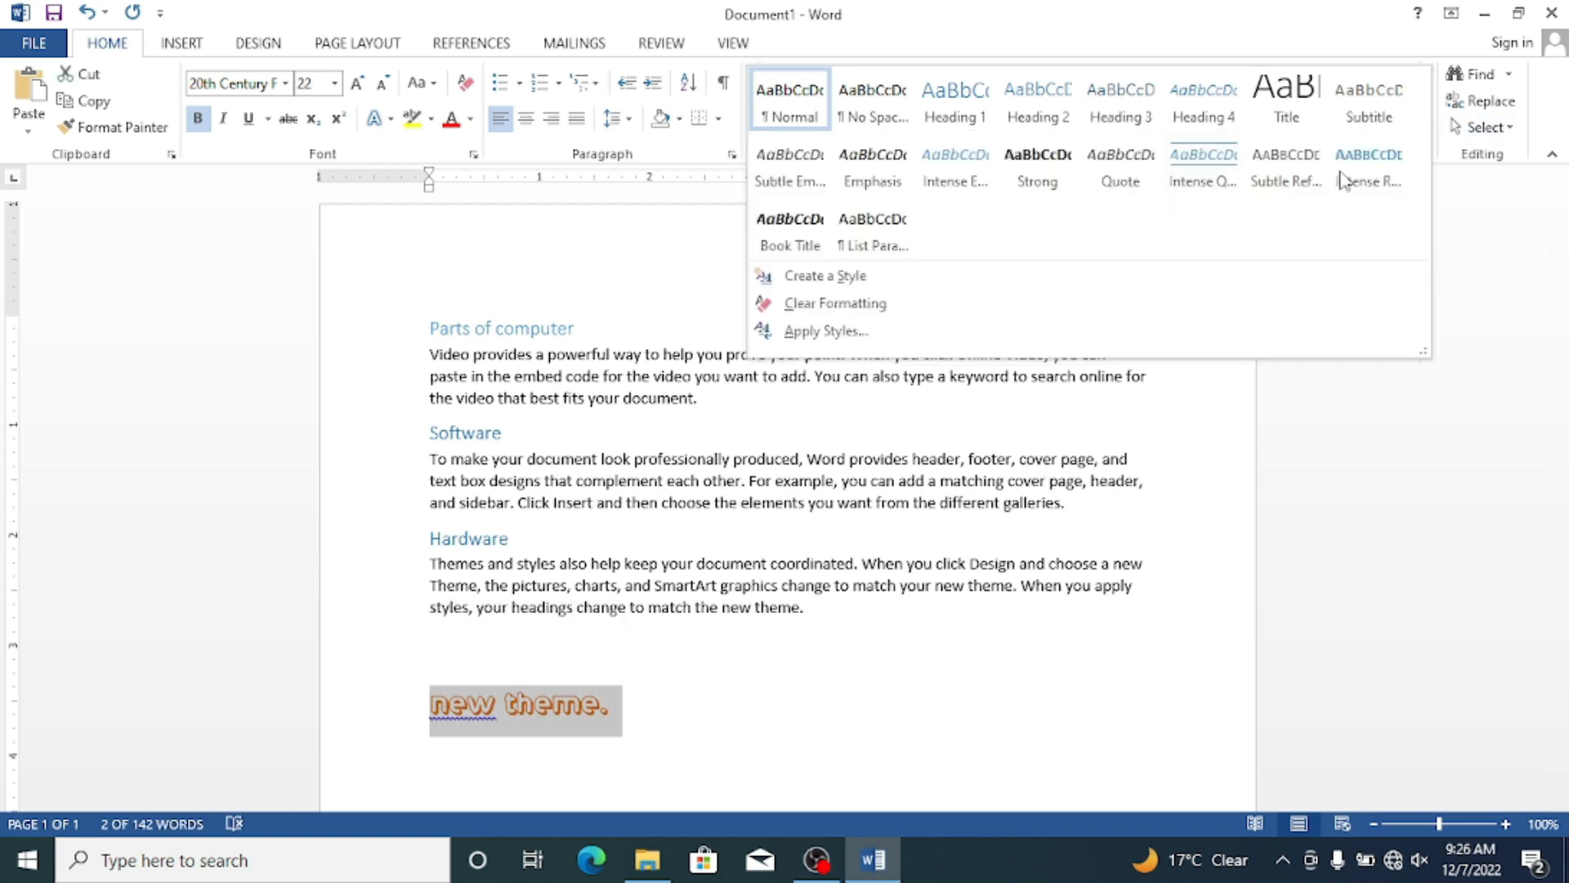
left_click(904, 275)
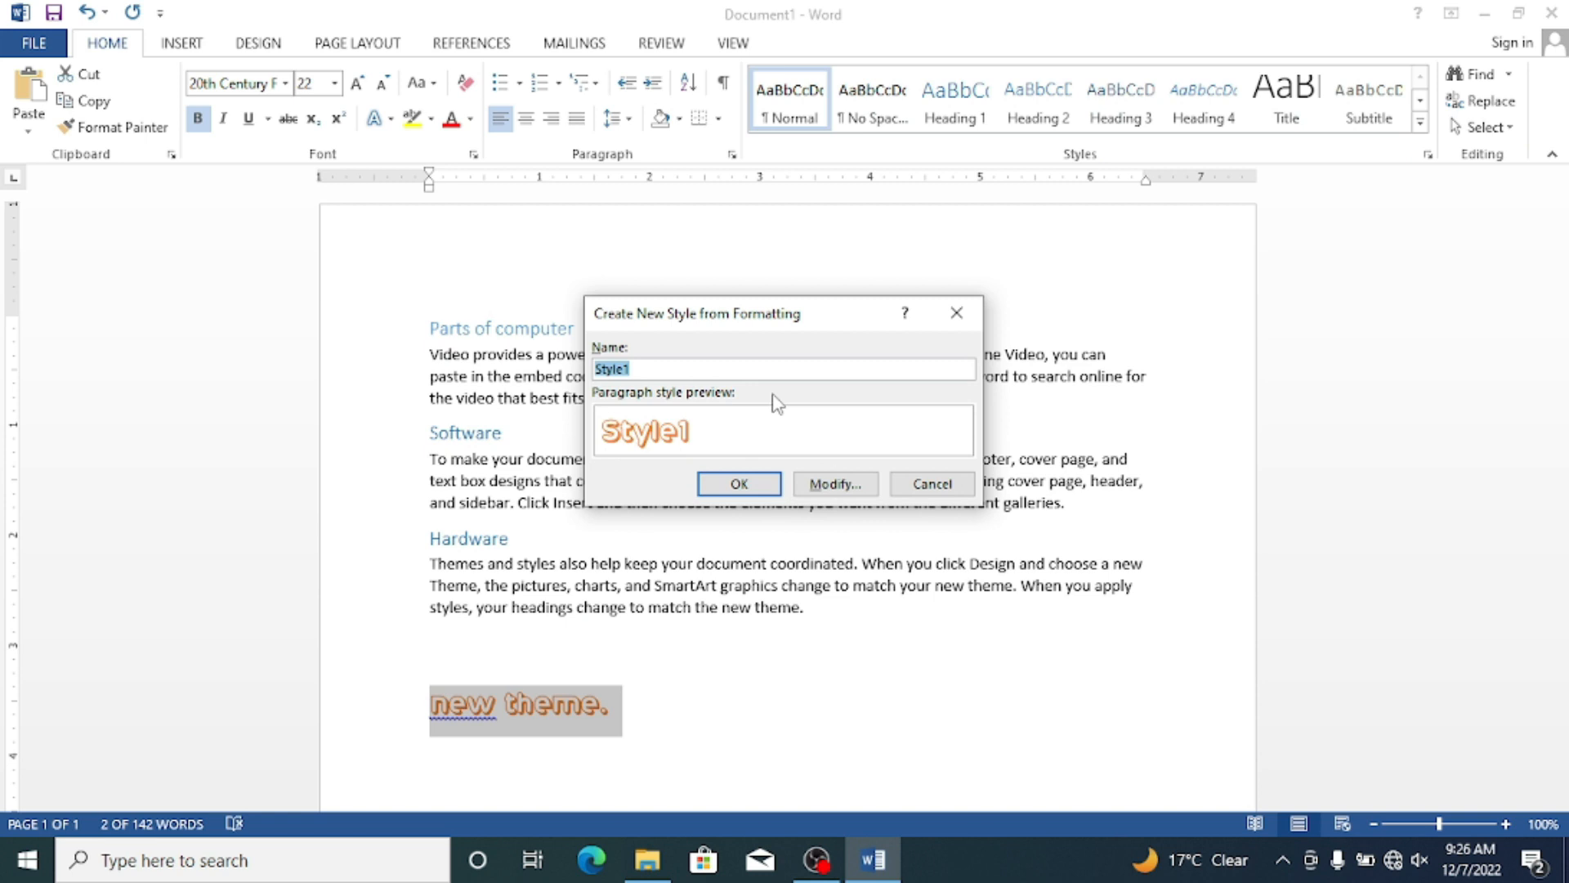
left_click(752, 484)
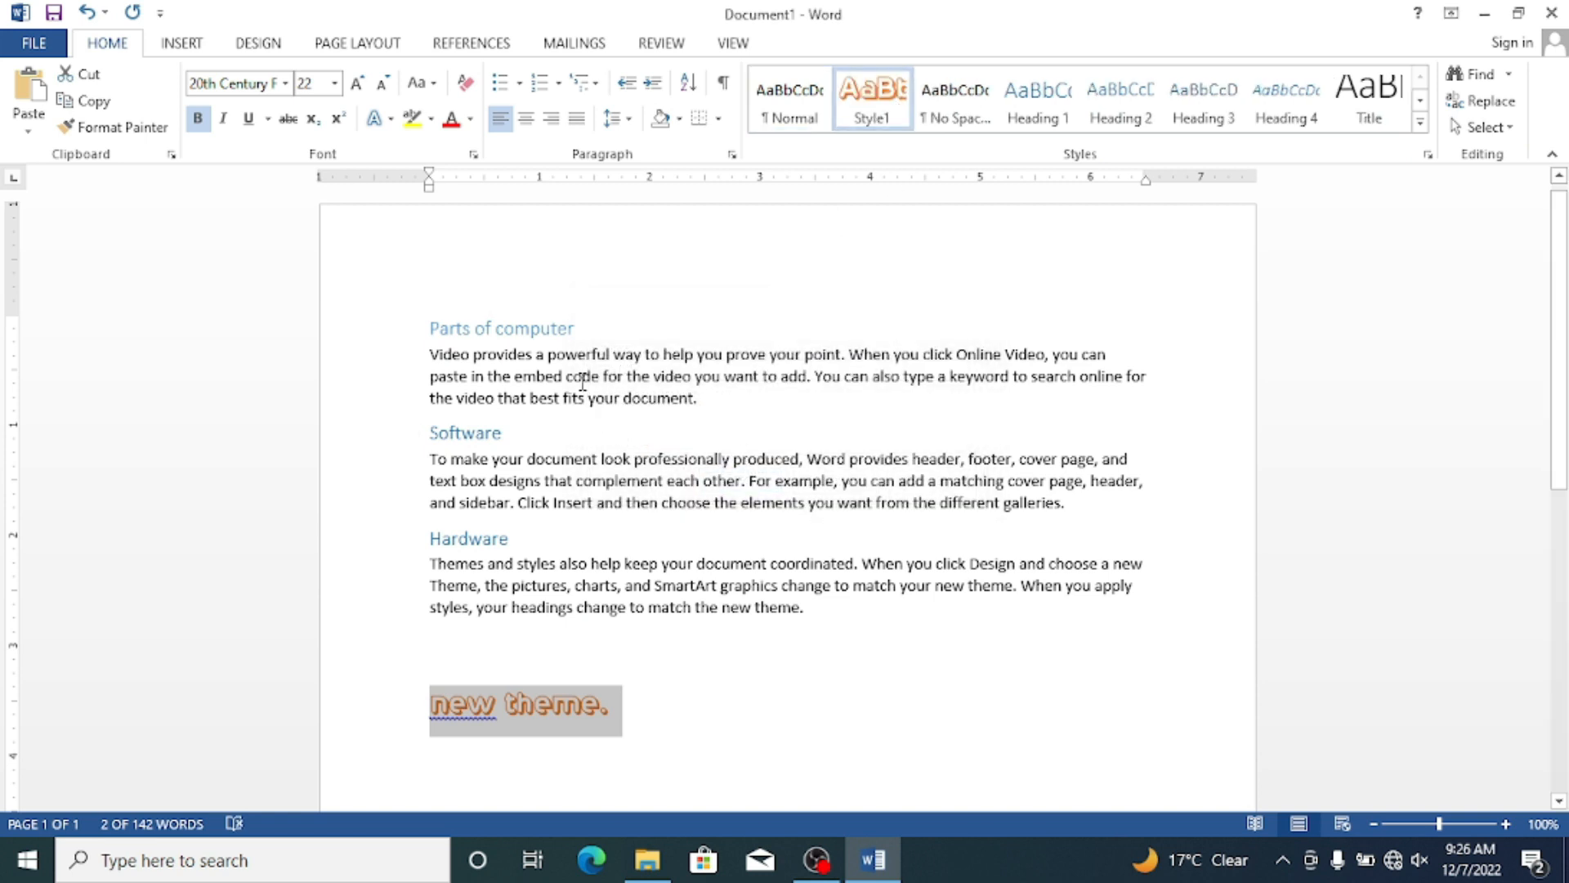
Apply the custom Style1 style to the "Parts of computer", "Software" and "Hardware" headings.
left_click_drag(576, 327, 468, 330)
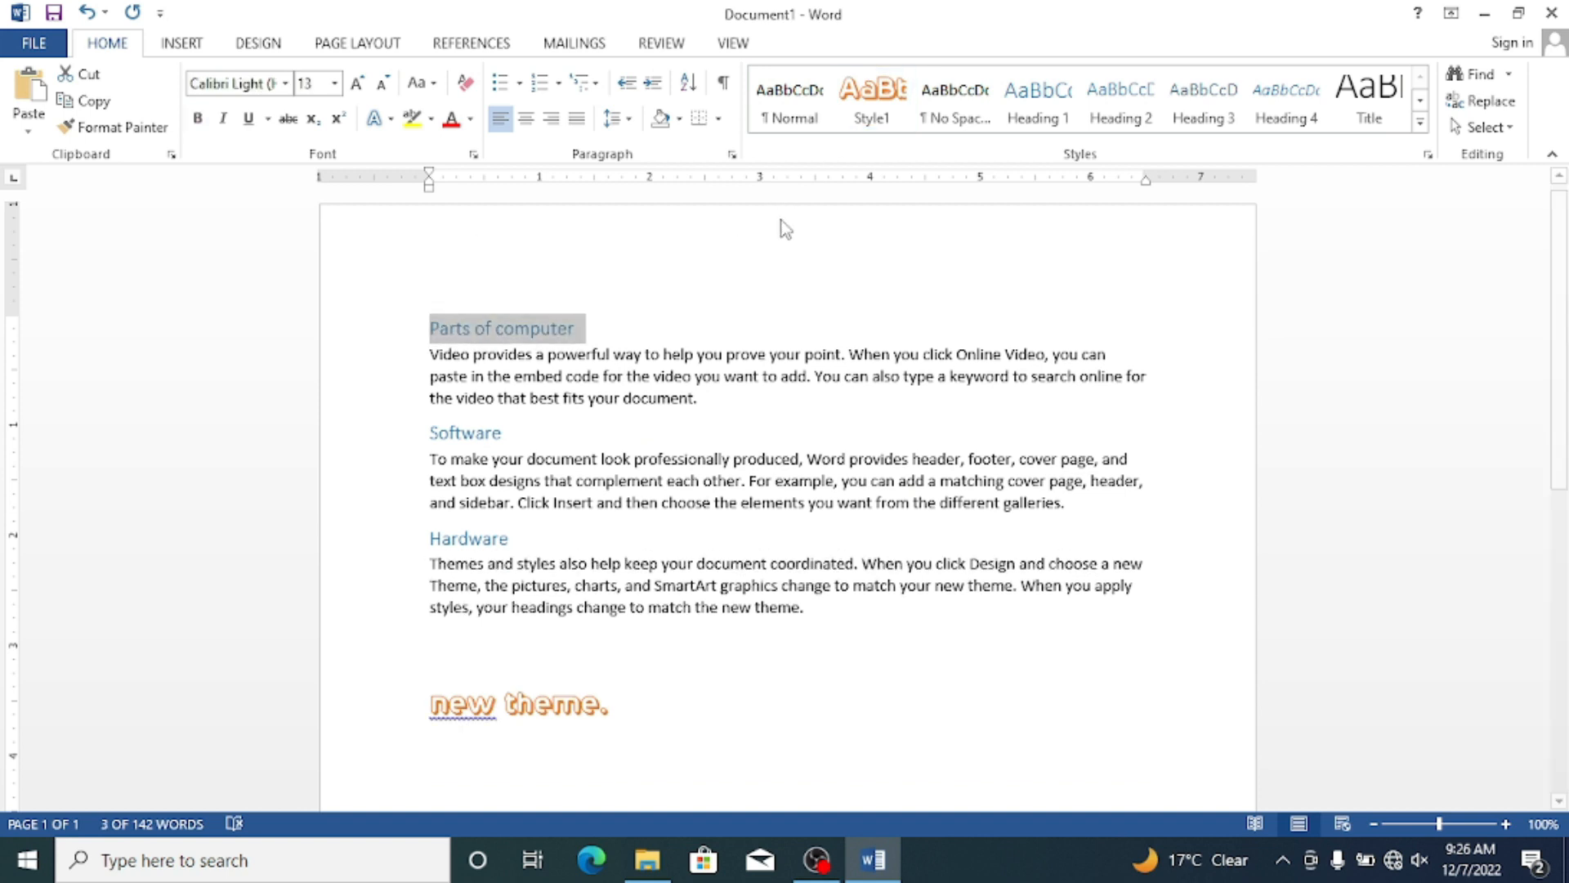
left_click(871, 92)
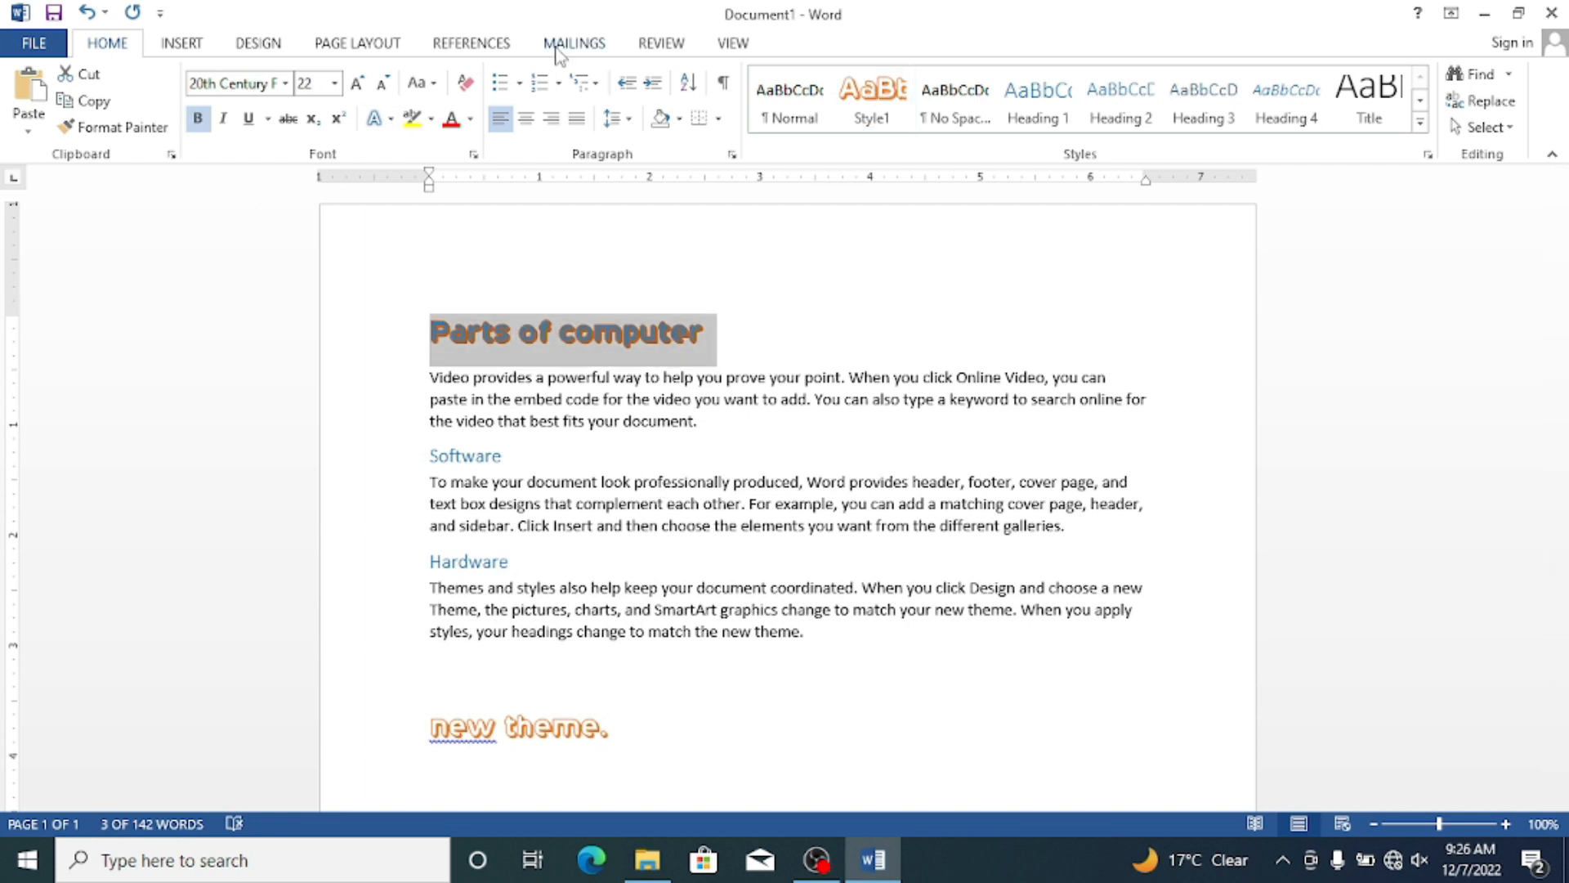
left_click_drag(504, 467, 329, 454)
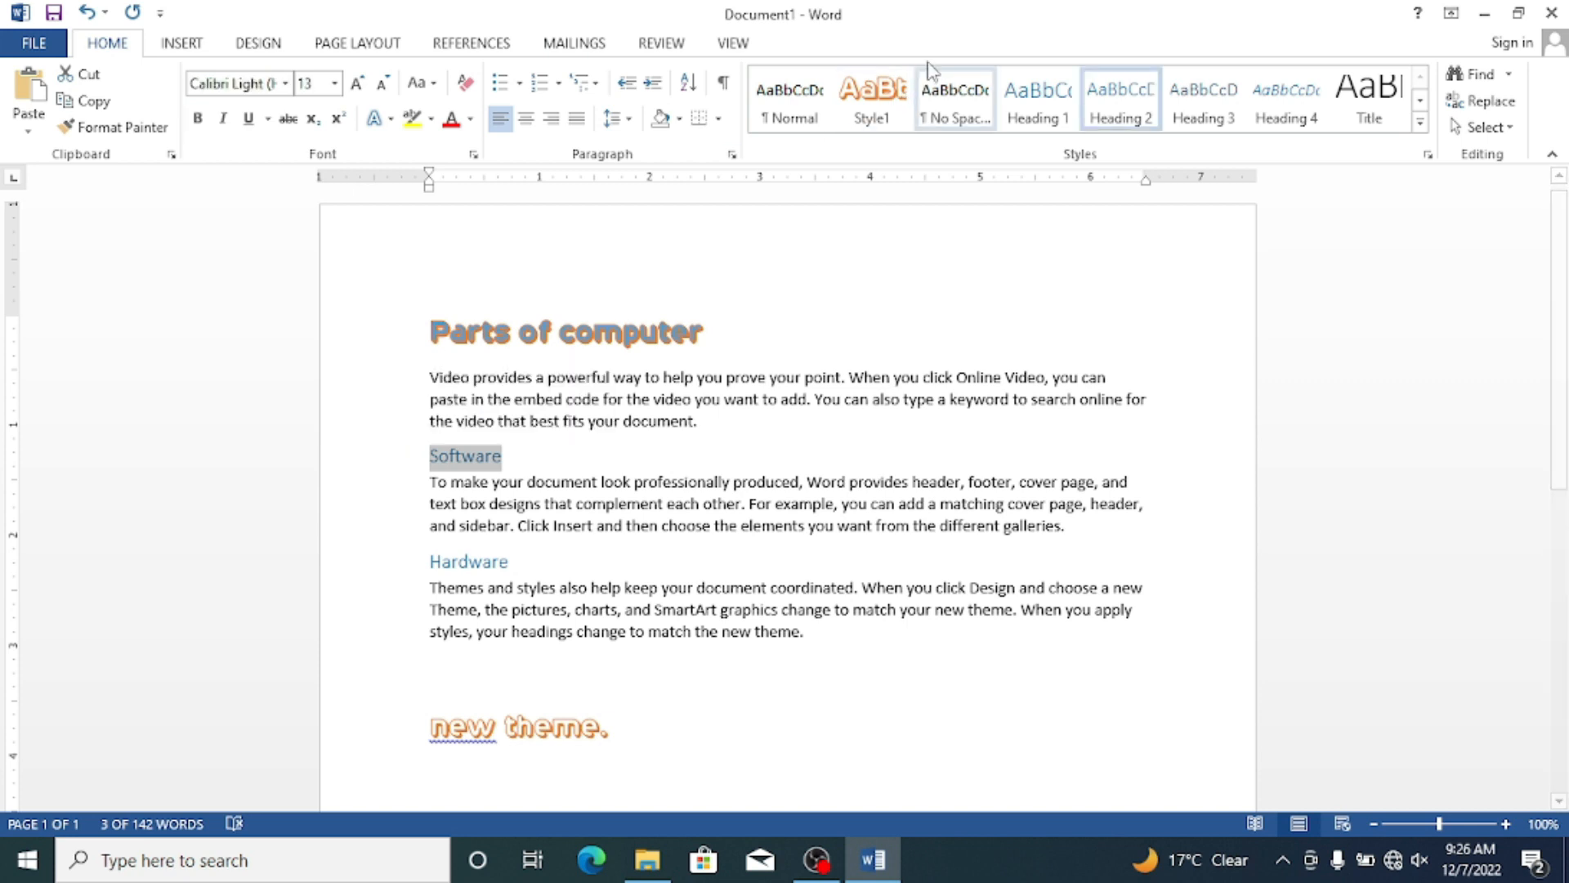
left_click(872, 98)
left_click_drag(568, 609, 420, 584)
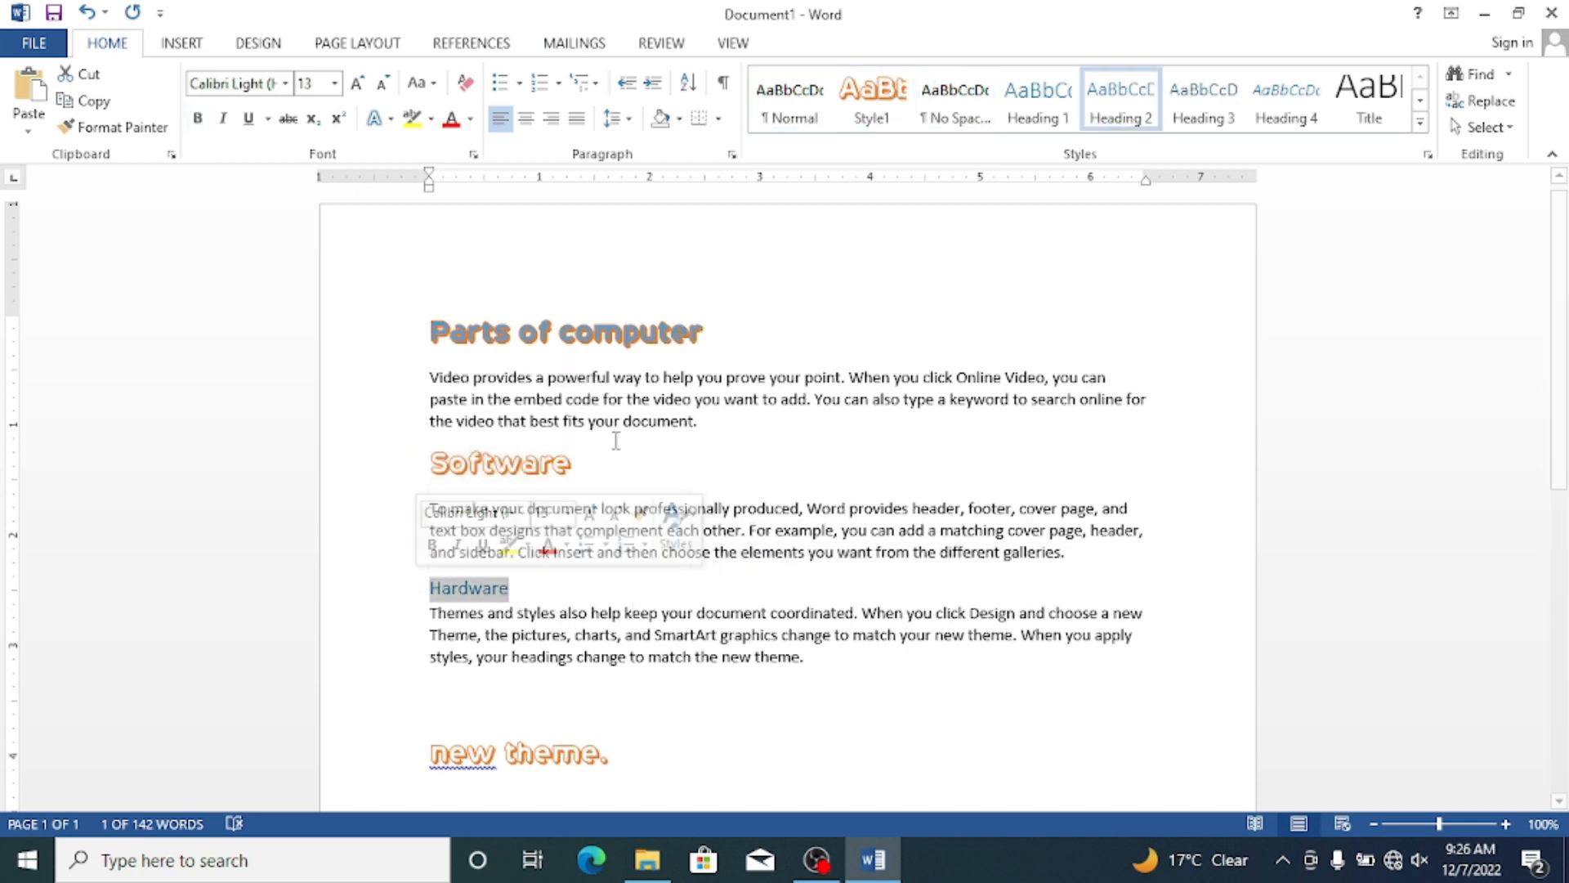
left_click(872, 98)
Delete the outlined "new theme." sample text and the empty line below the Hardware paragraph.
left_click_drag(631, 777, 449, 738)
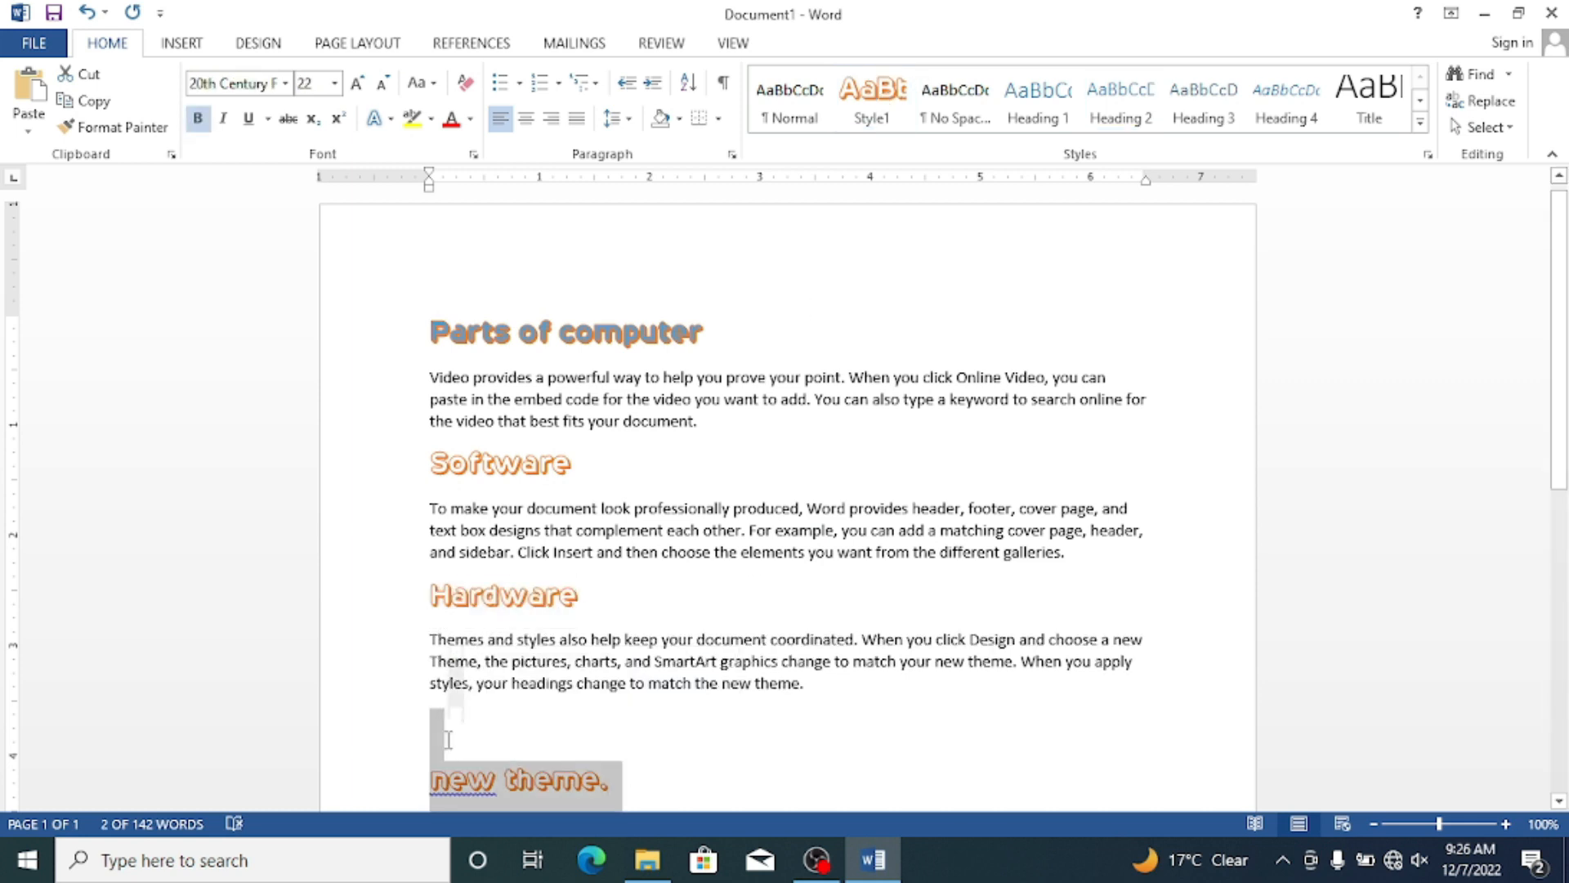
key("BackSpace")
left_click(844, 676)
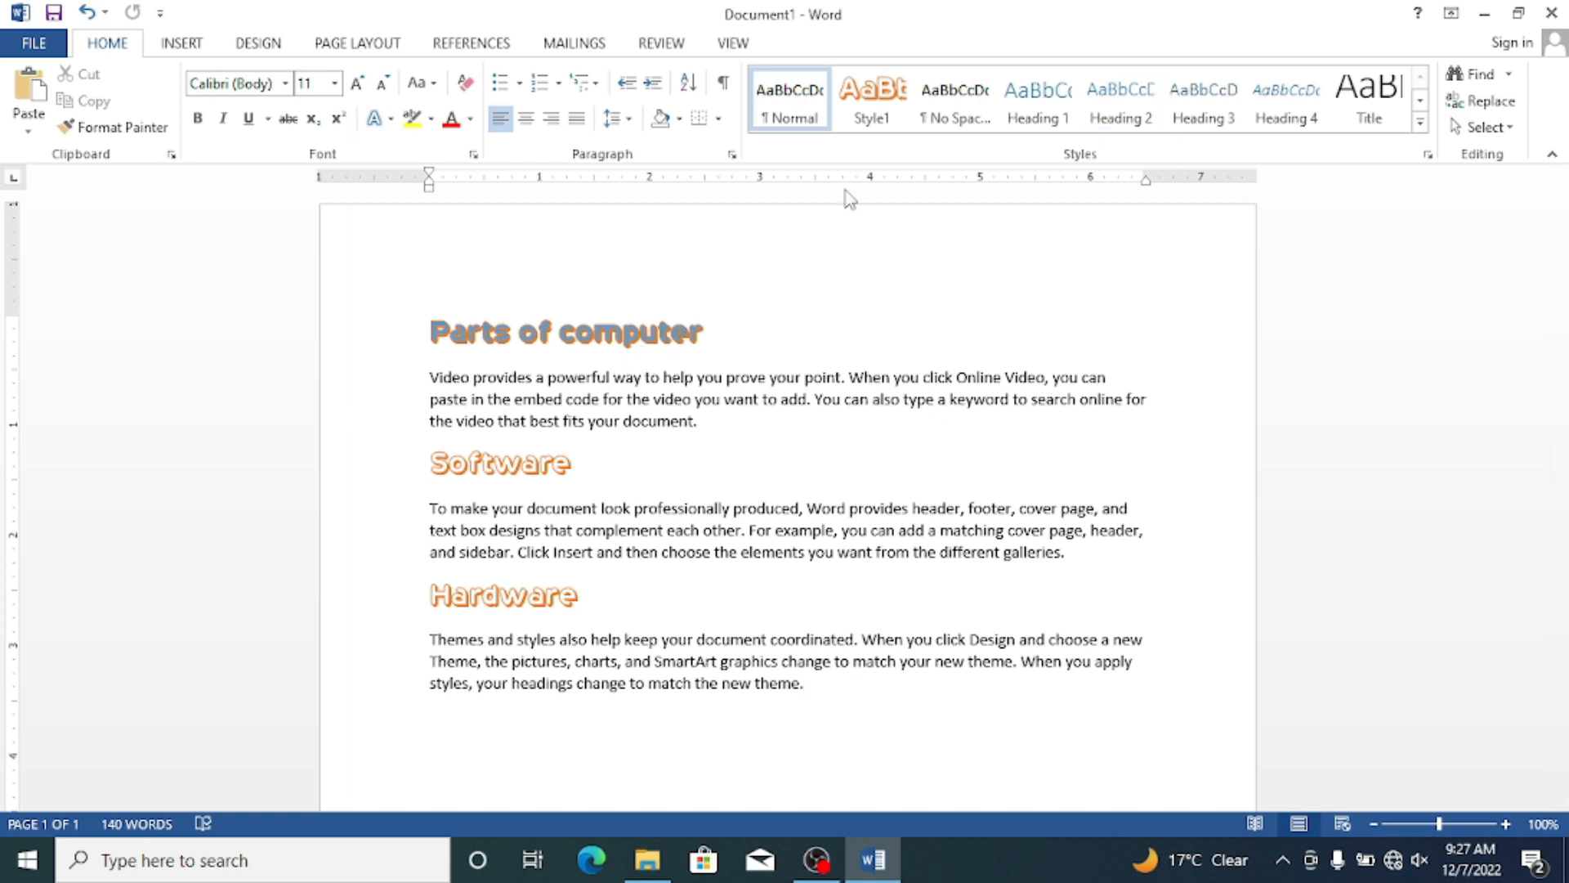
Open the document search, clear the old search term, and view the page thumbnails and the headings outline.
left_click(1510, 75)
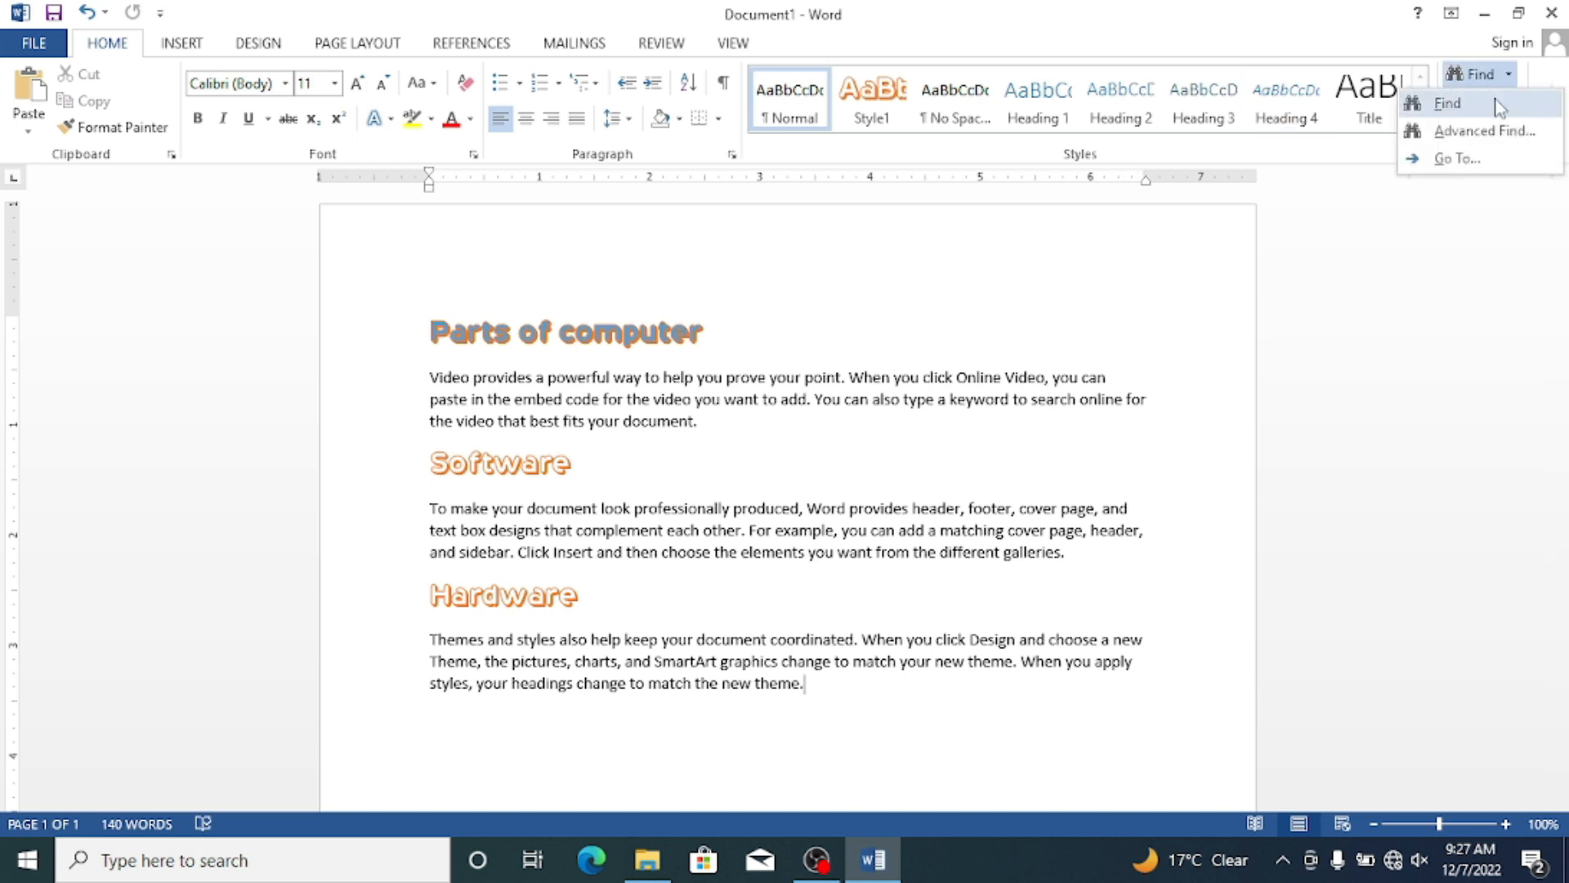
left_click(1498, 104)
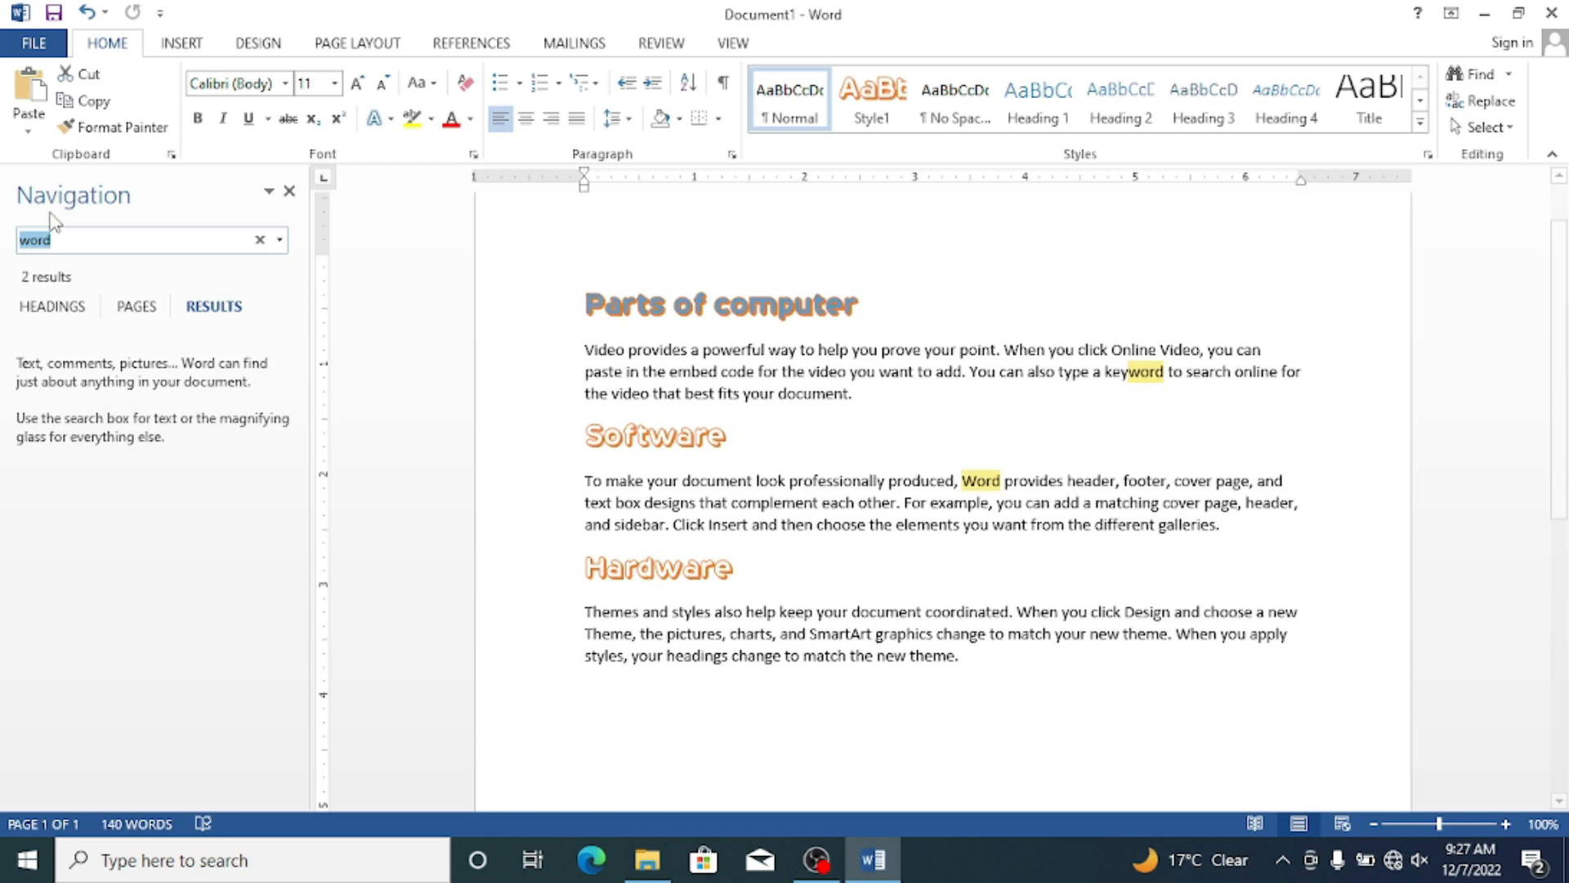
key("BackSpace")
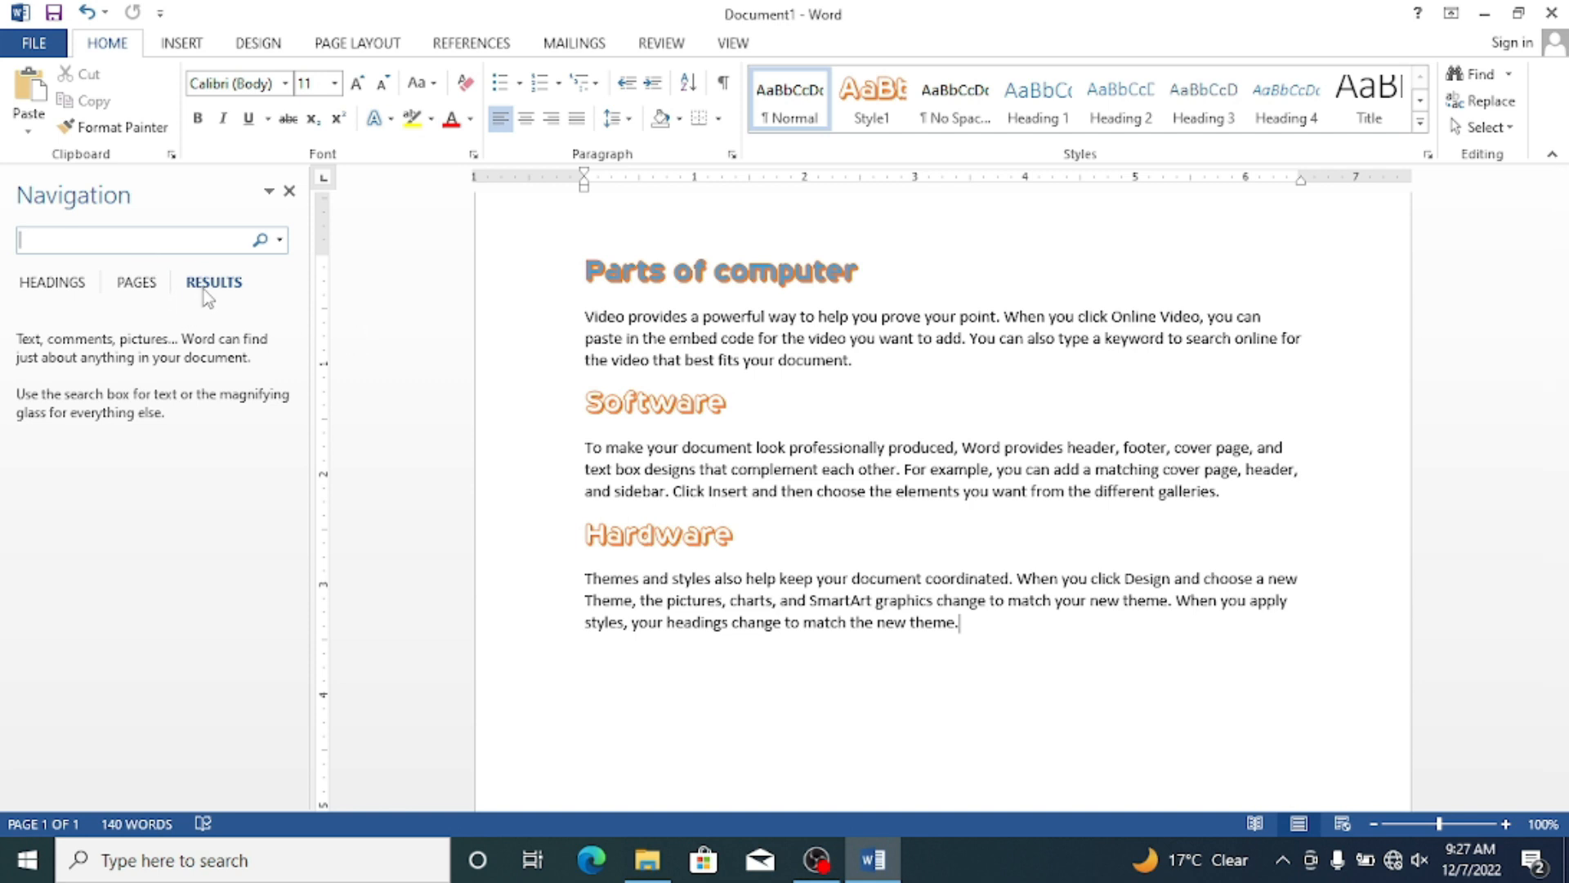
left_click(157, 287)
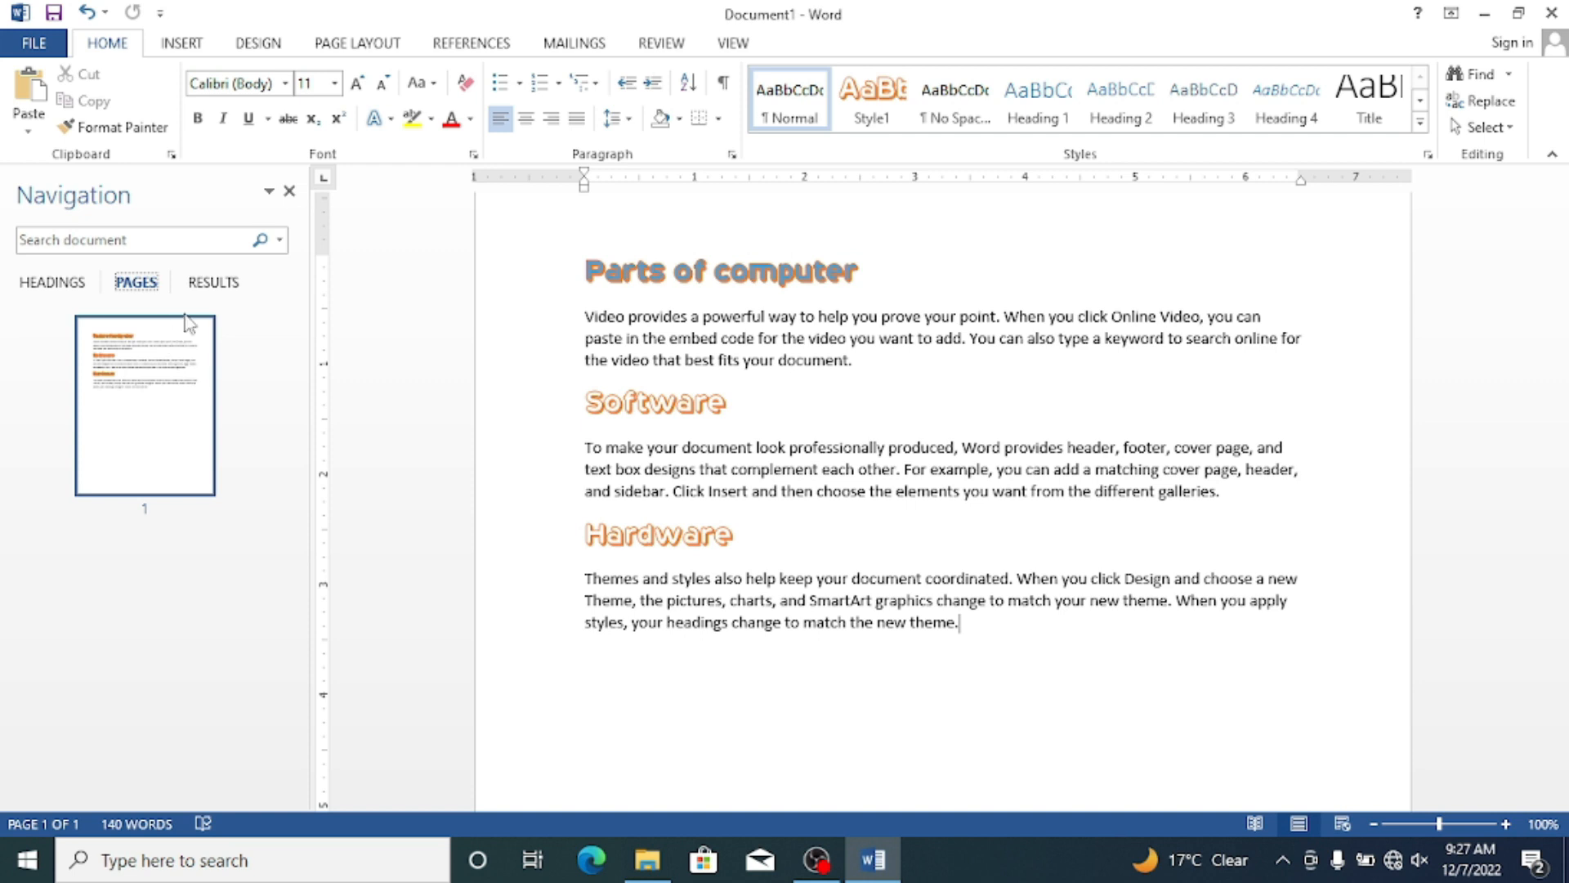
left_click(64, 285)
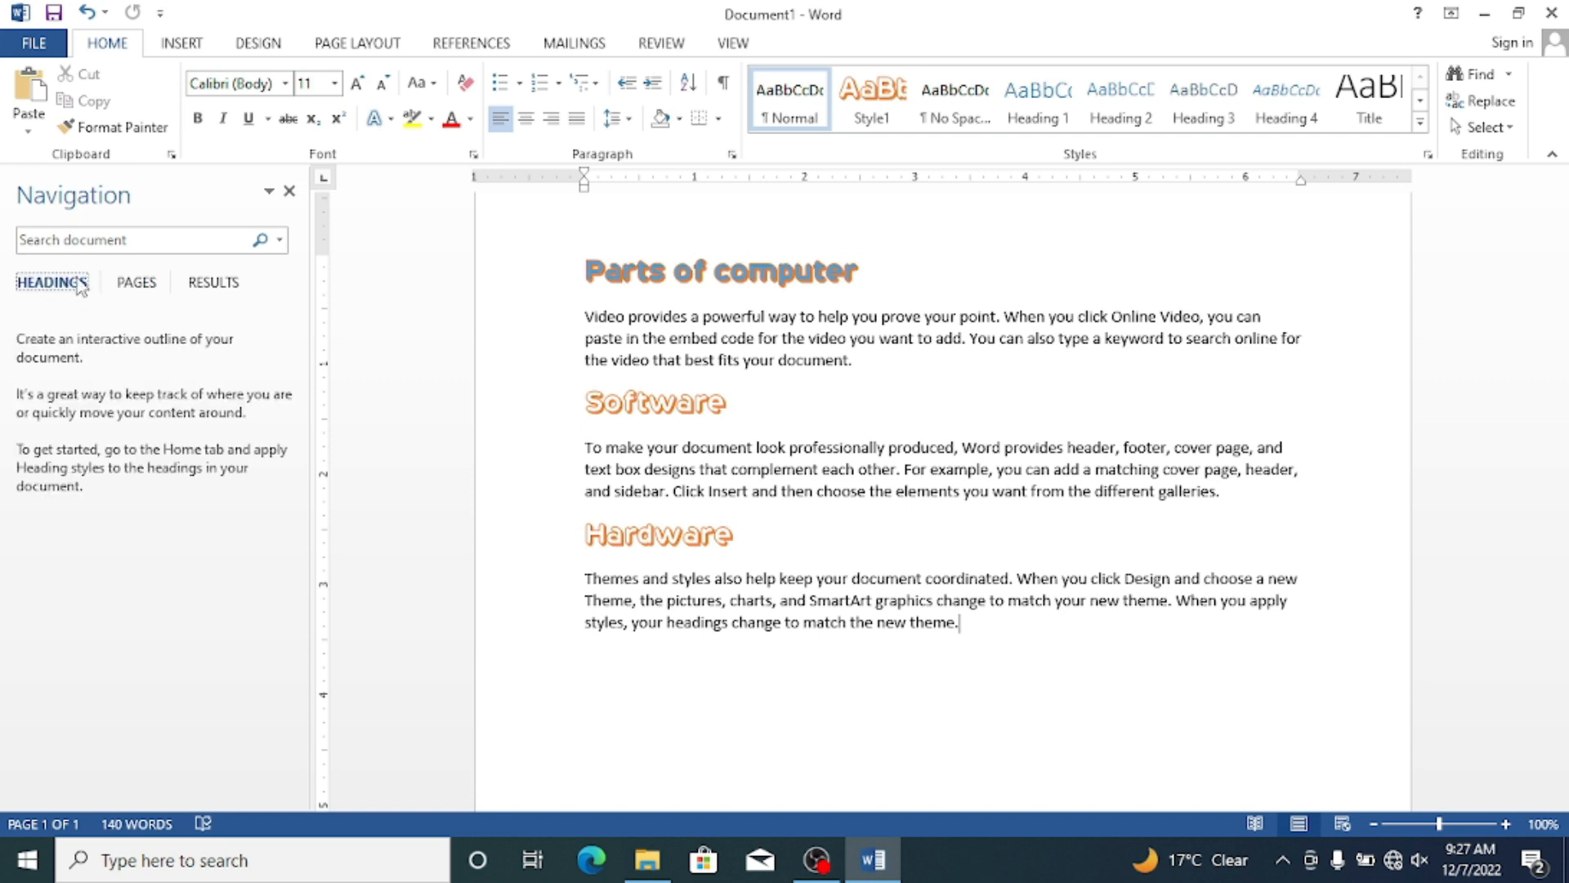
left_click(211, 286)
Search the document for the word "also" and close the search.
left_click(170, 238)
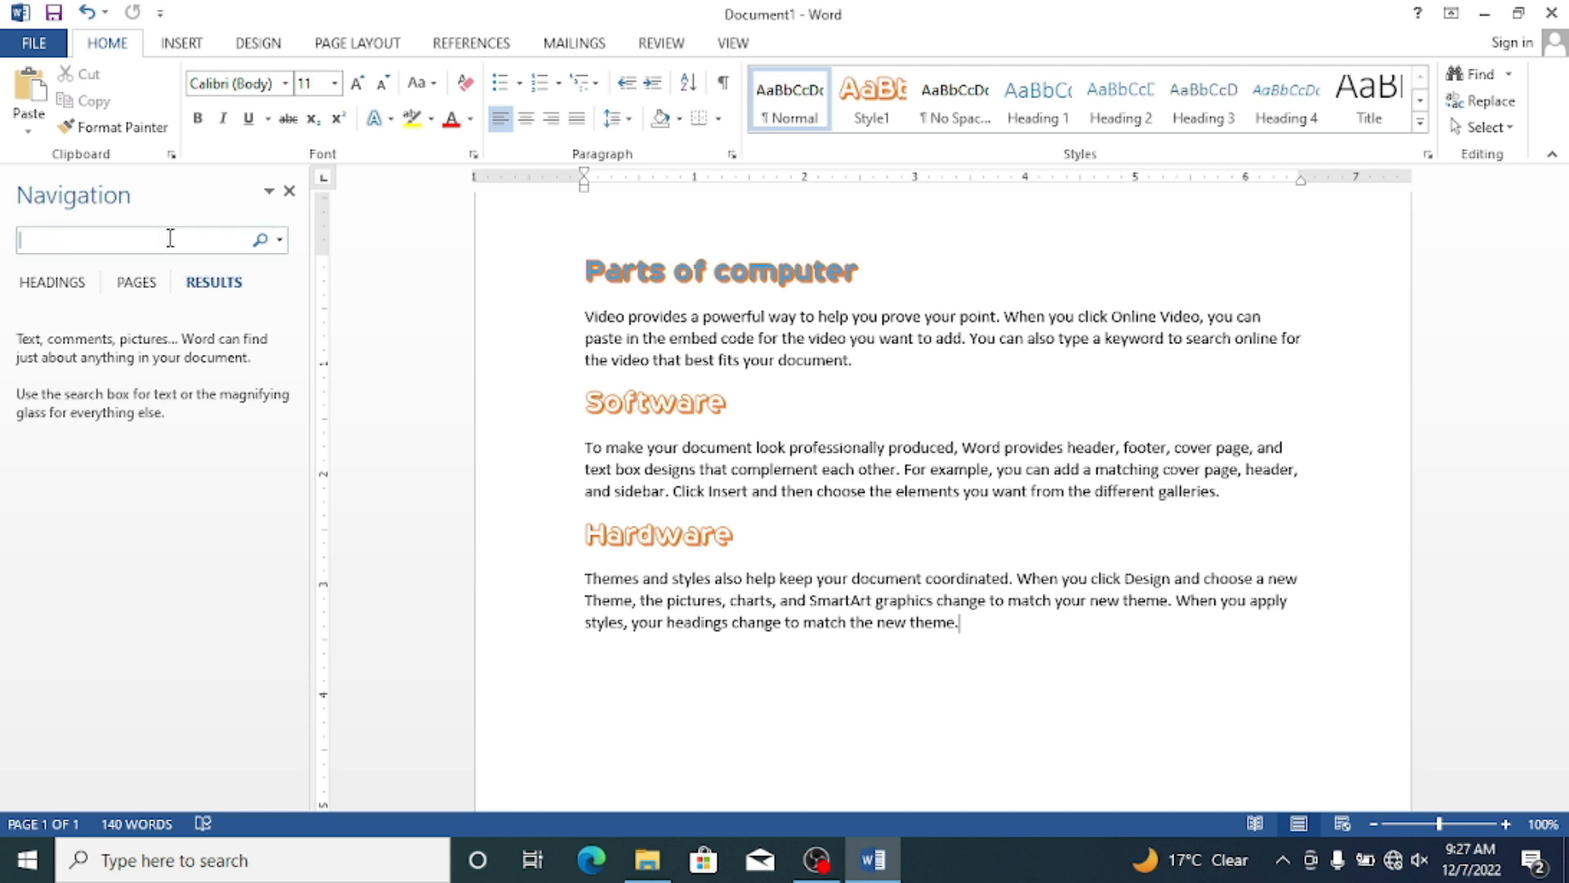
type("t")
type("o")
type("a")
type("lso")
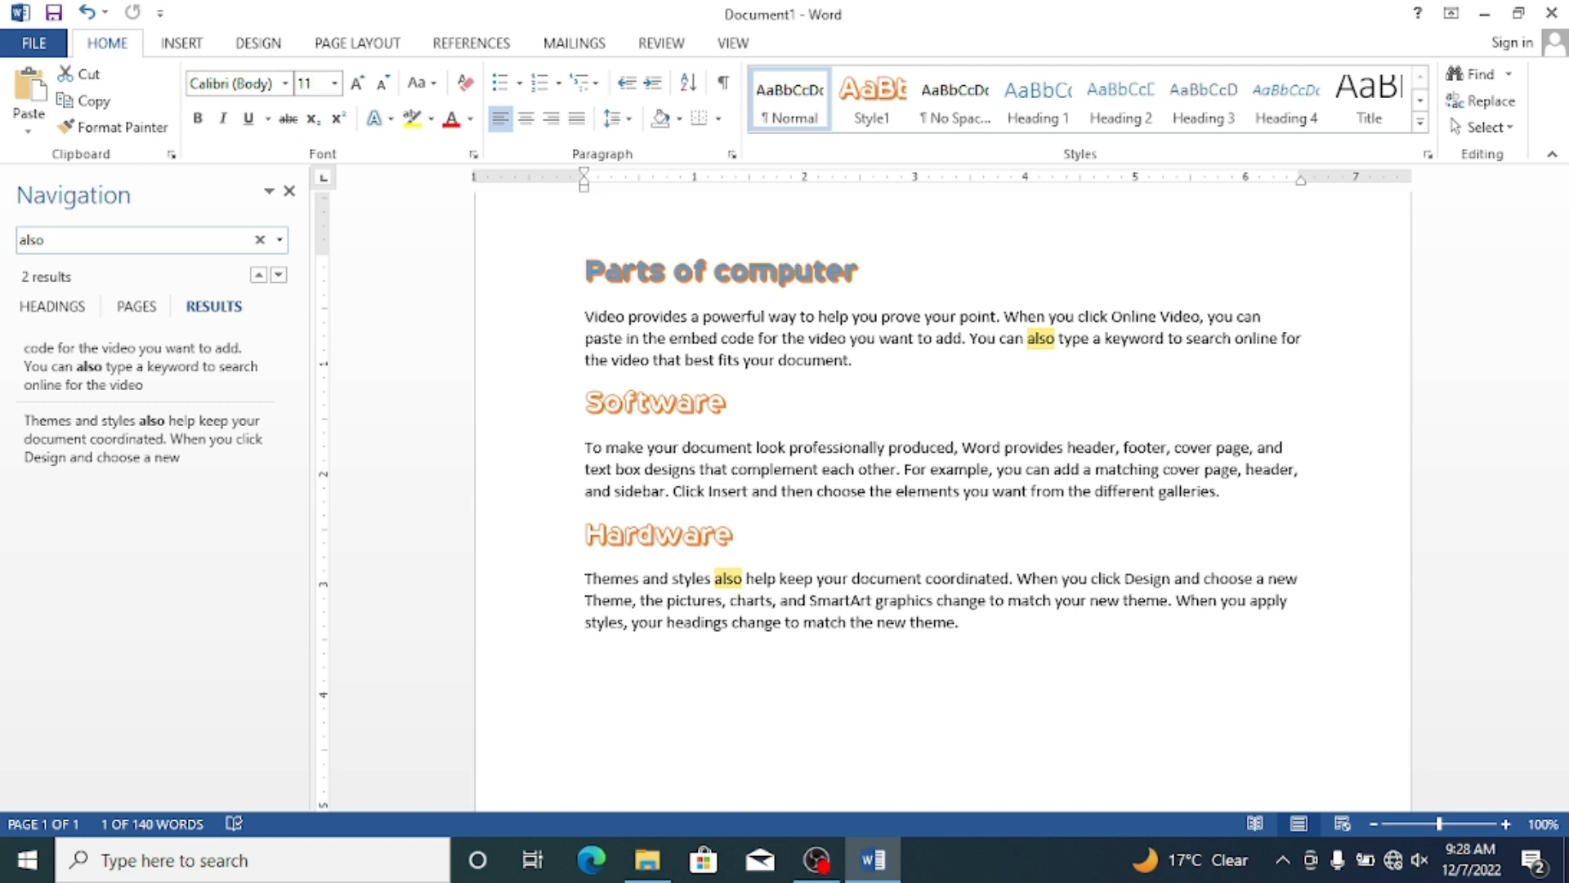
left_click(290, 190)
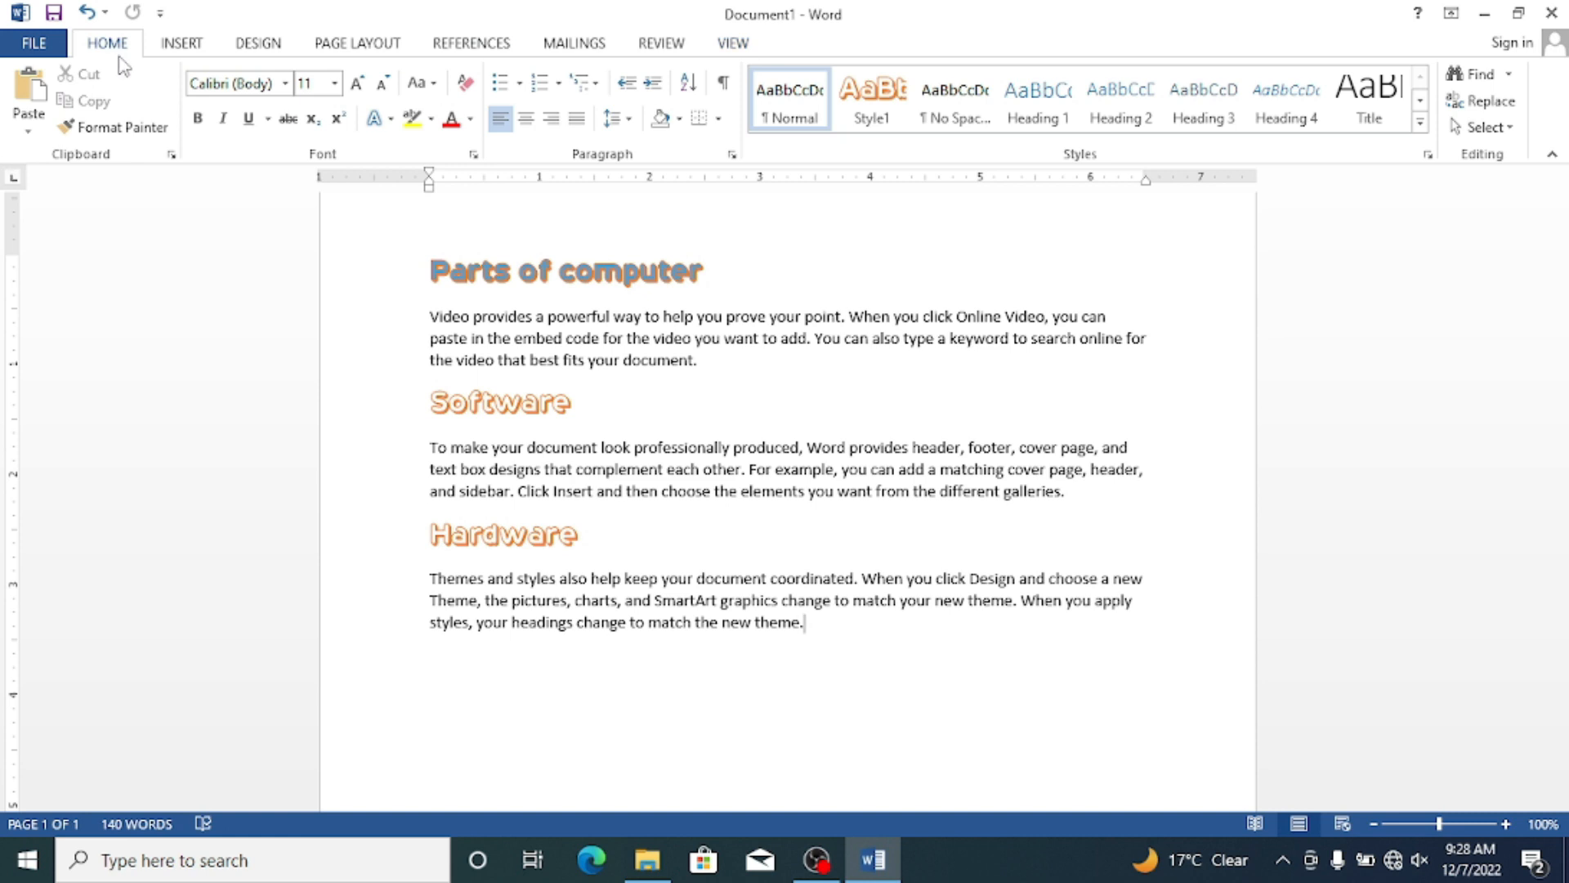
left_click(170, 48)
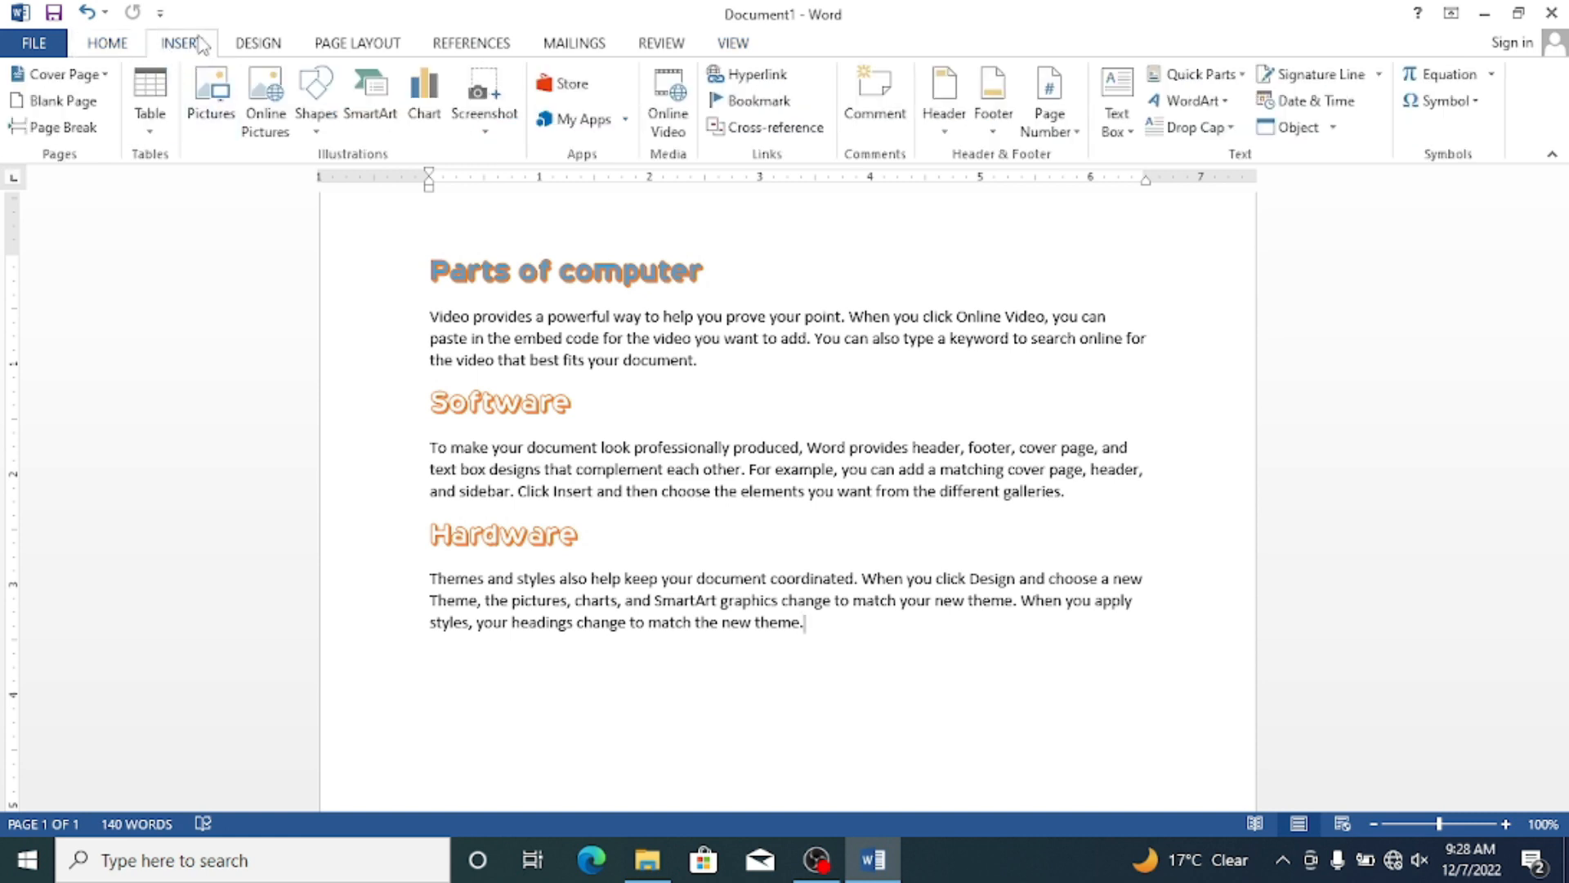
left_click(94, 47)
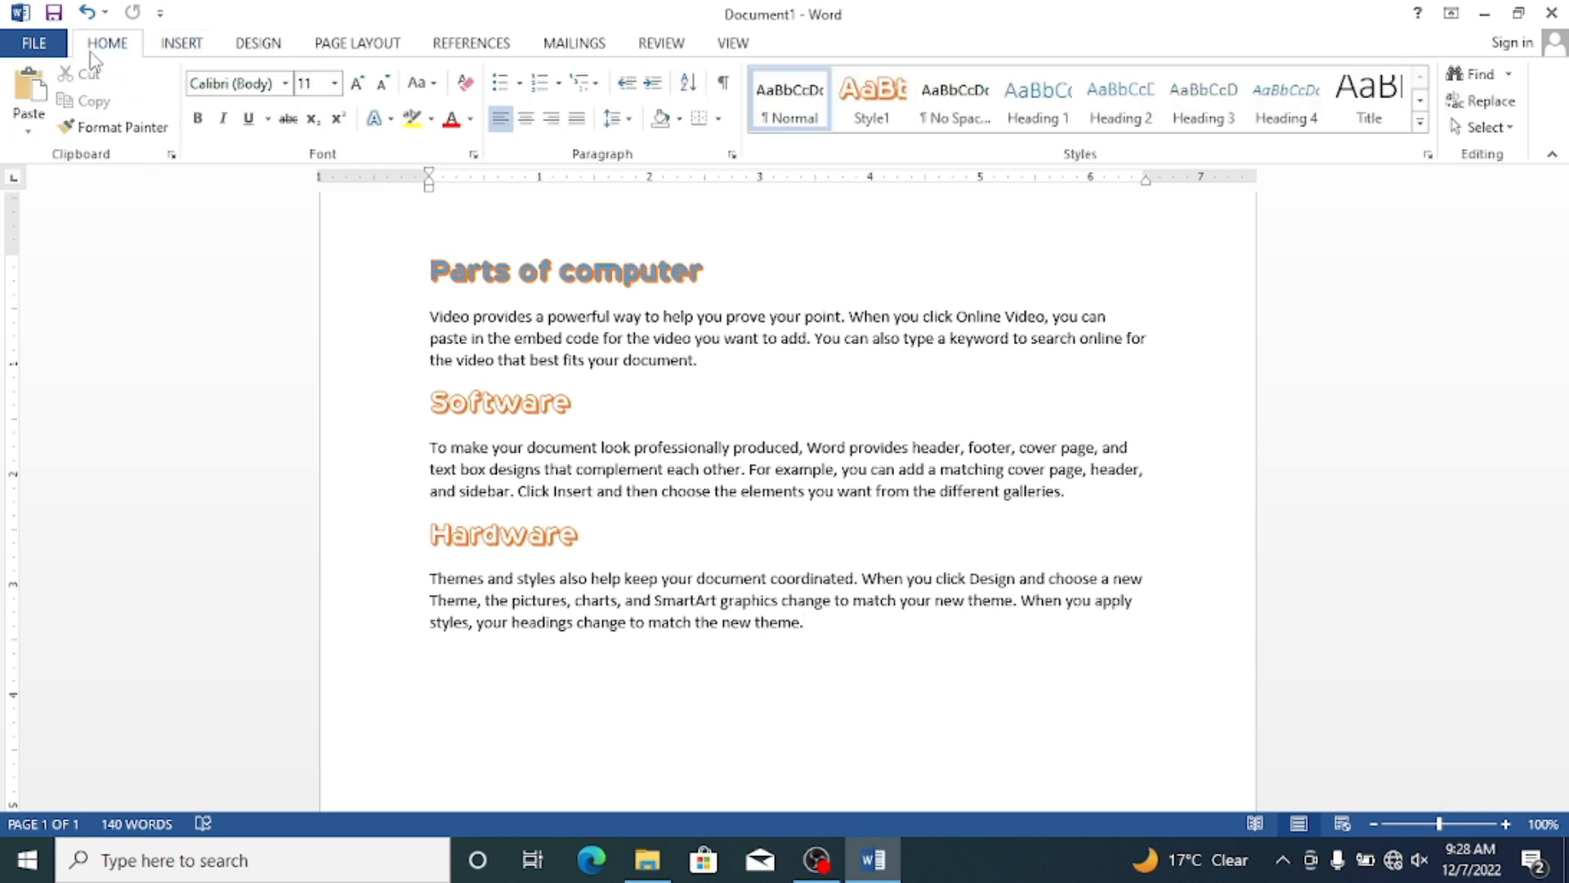